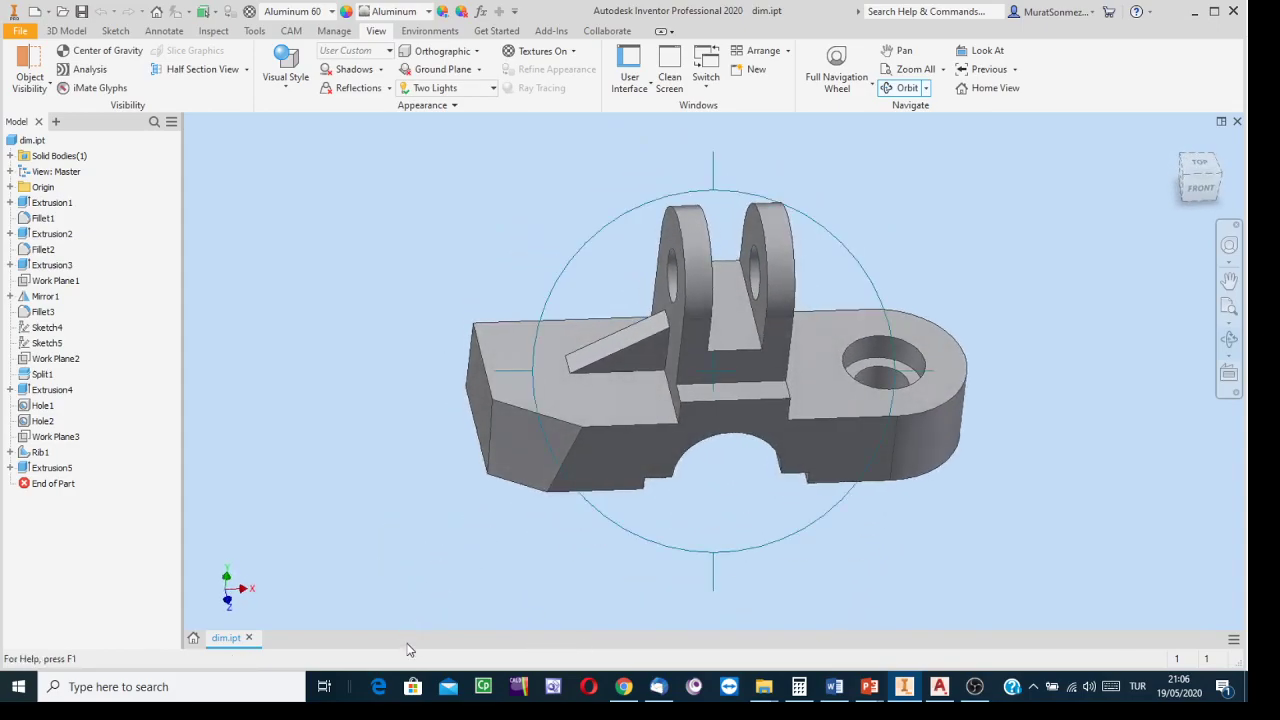
drag(698, 393, 709, 357)
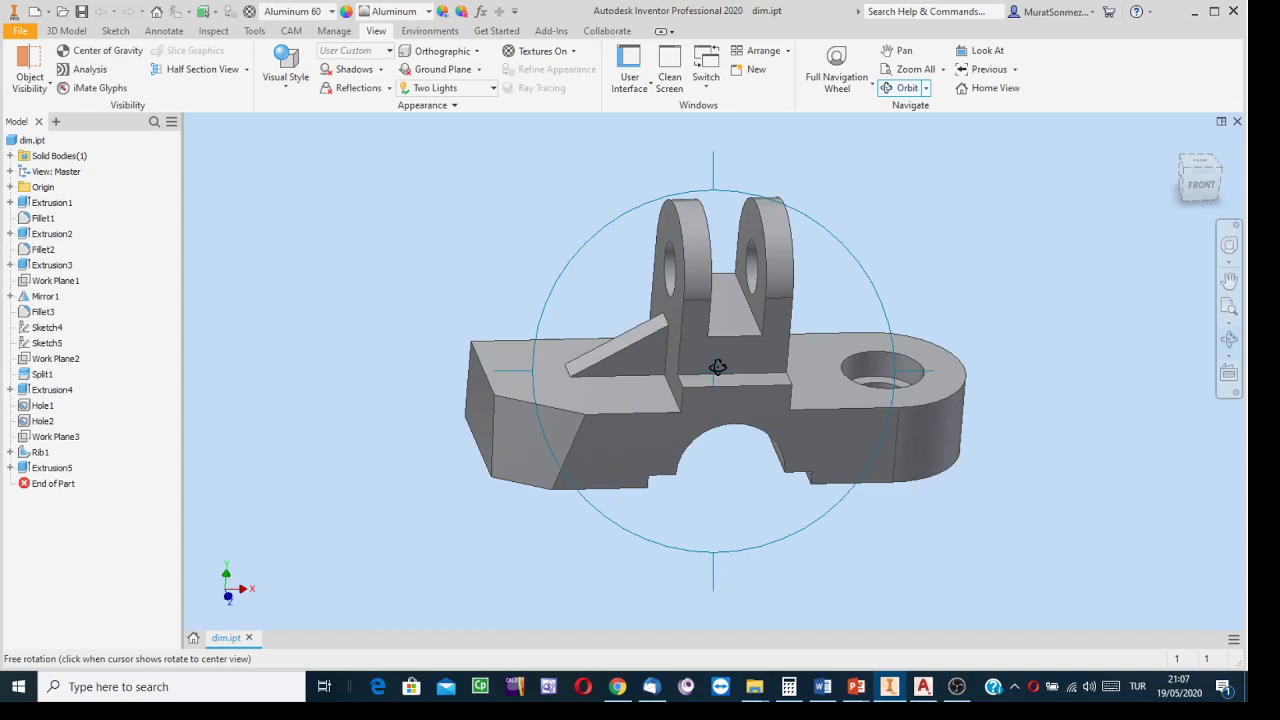
key(Escape)
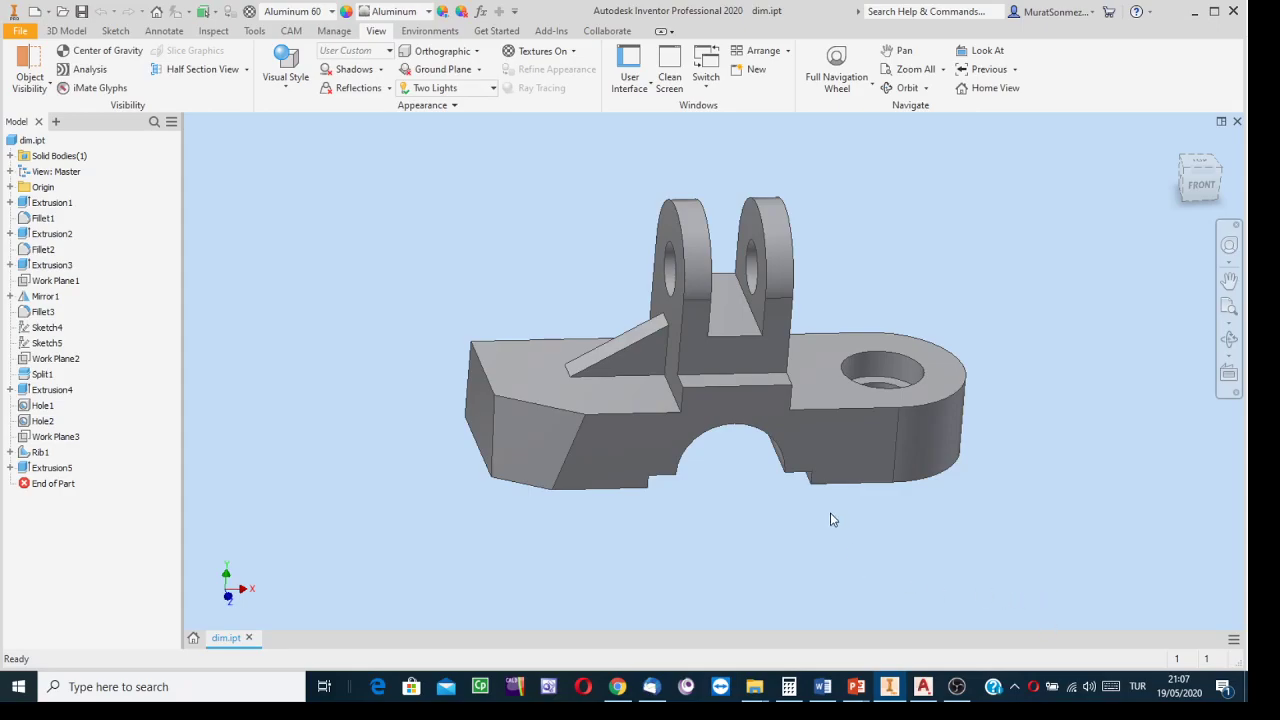
Find dim.dwg in the CW folder and open it in AutoCAD Mechanical without showing proxy graphics
mouse_move(953, 687)
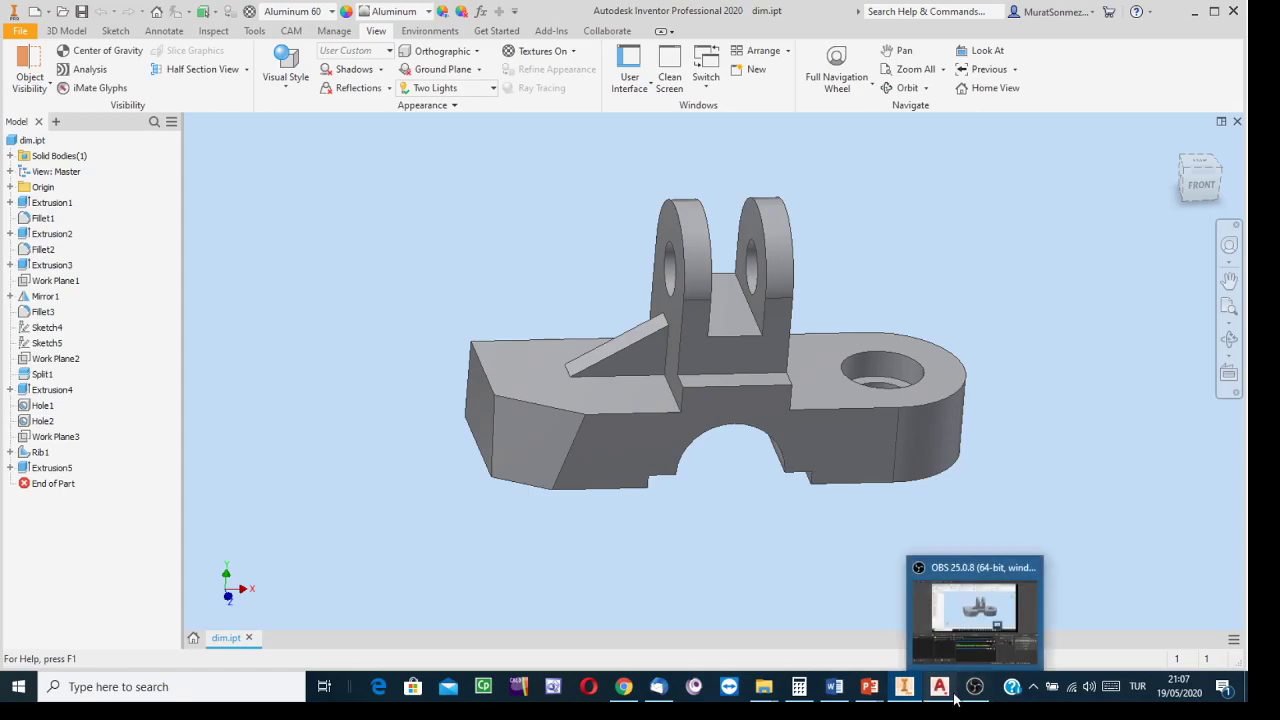
click(941, 686)
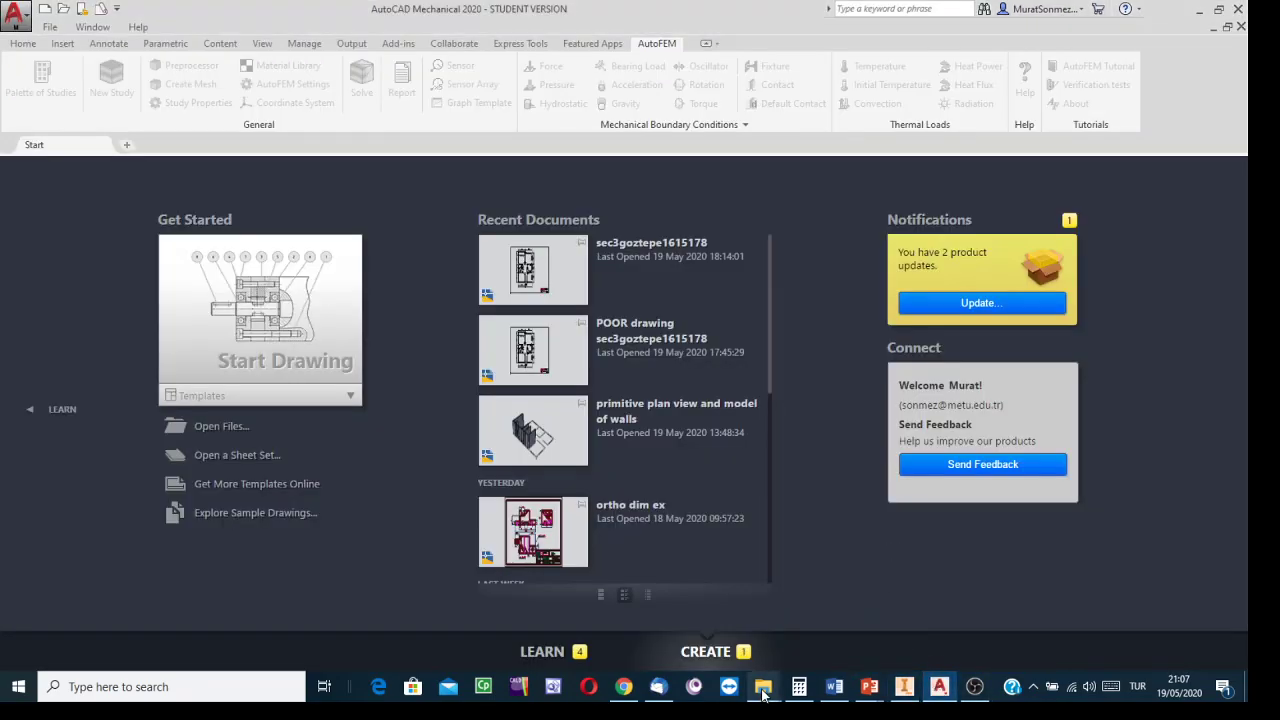
mouse_move(763, 688)
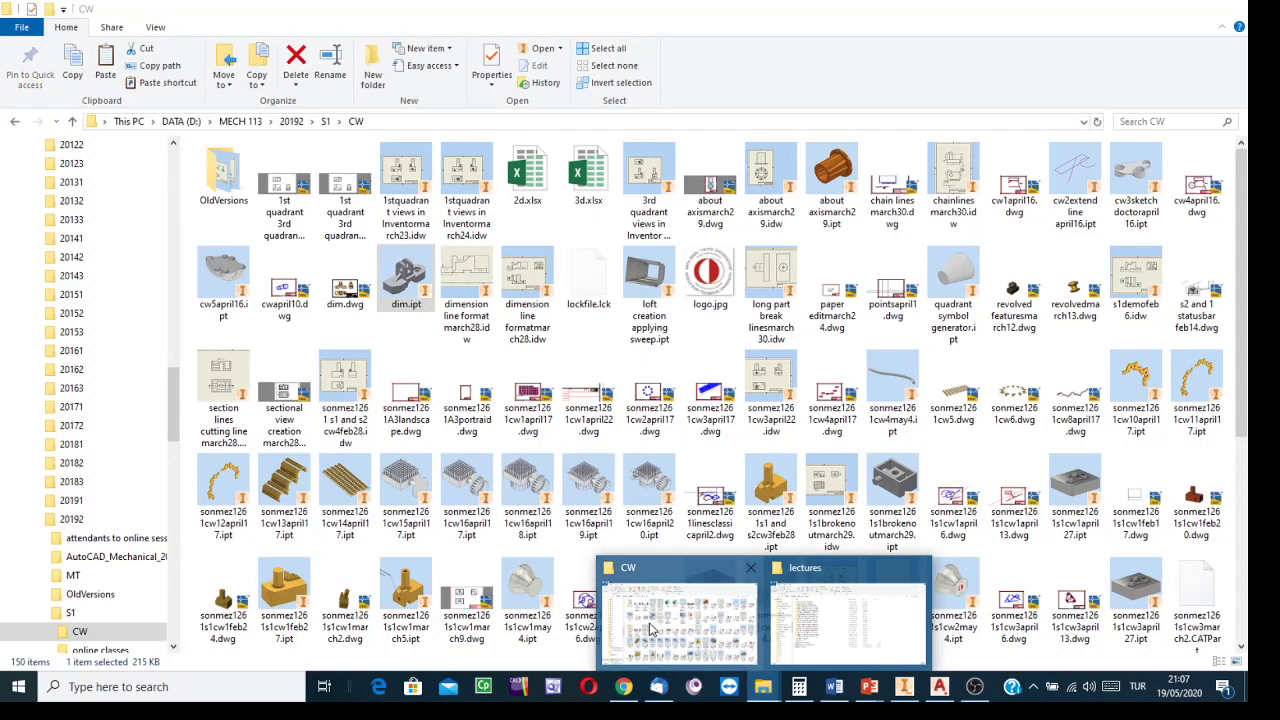
click(650, 628)
scroll(1020, 563, down, 2)
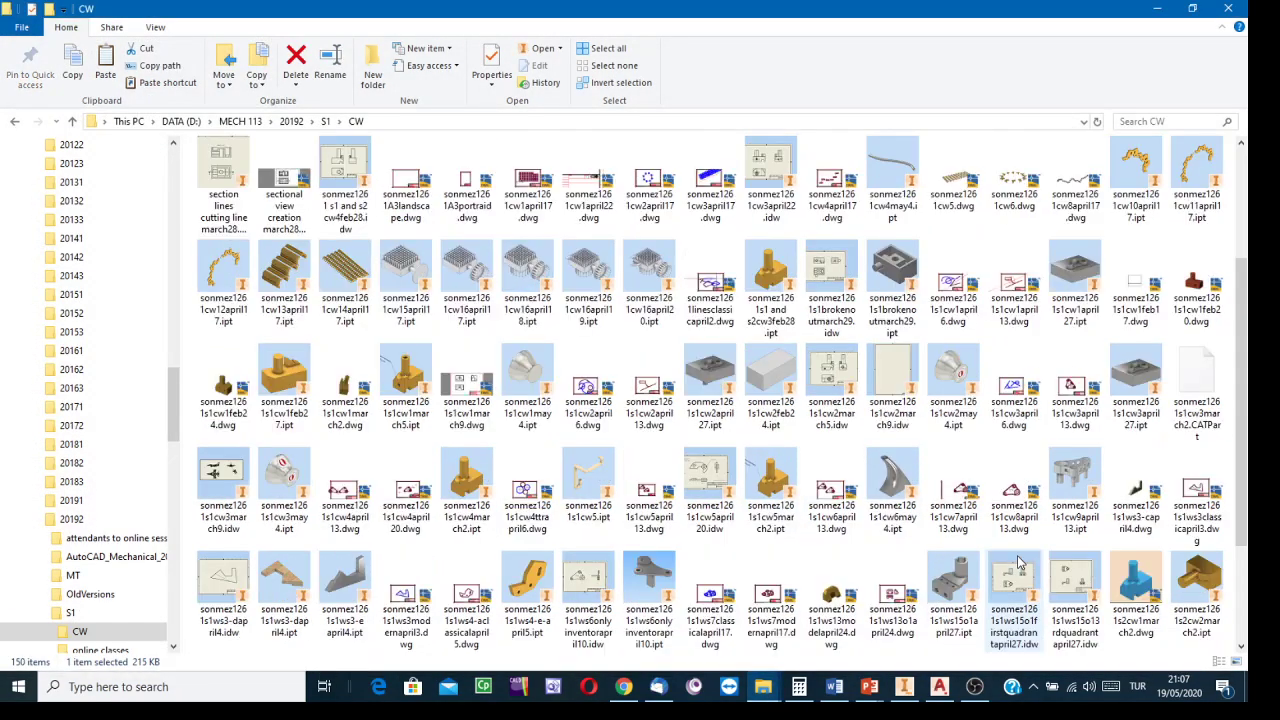
scroll(1020, 563, down, 2)
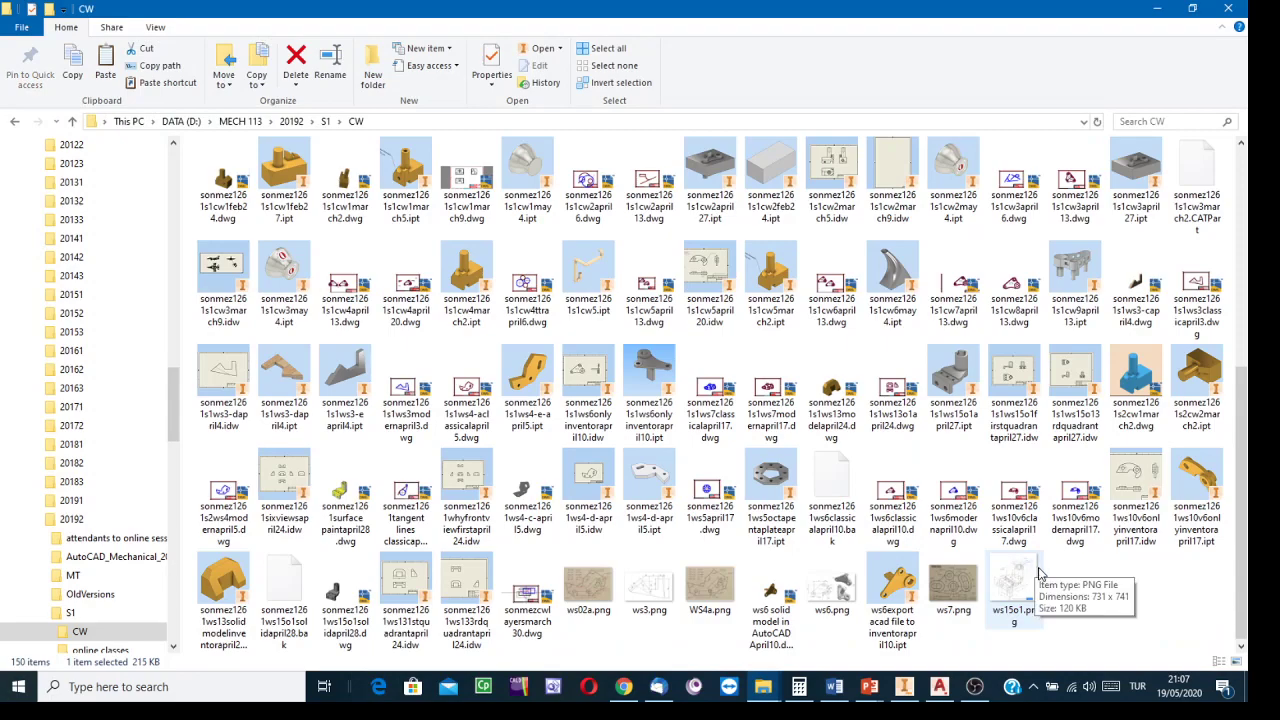
scroll(1040, 573, up, 2)
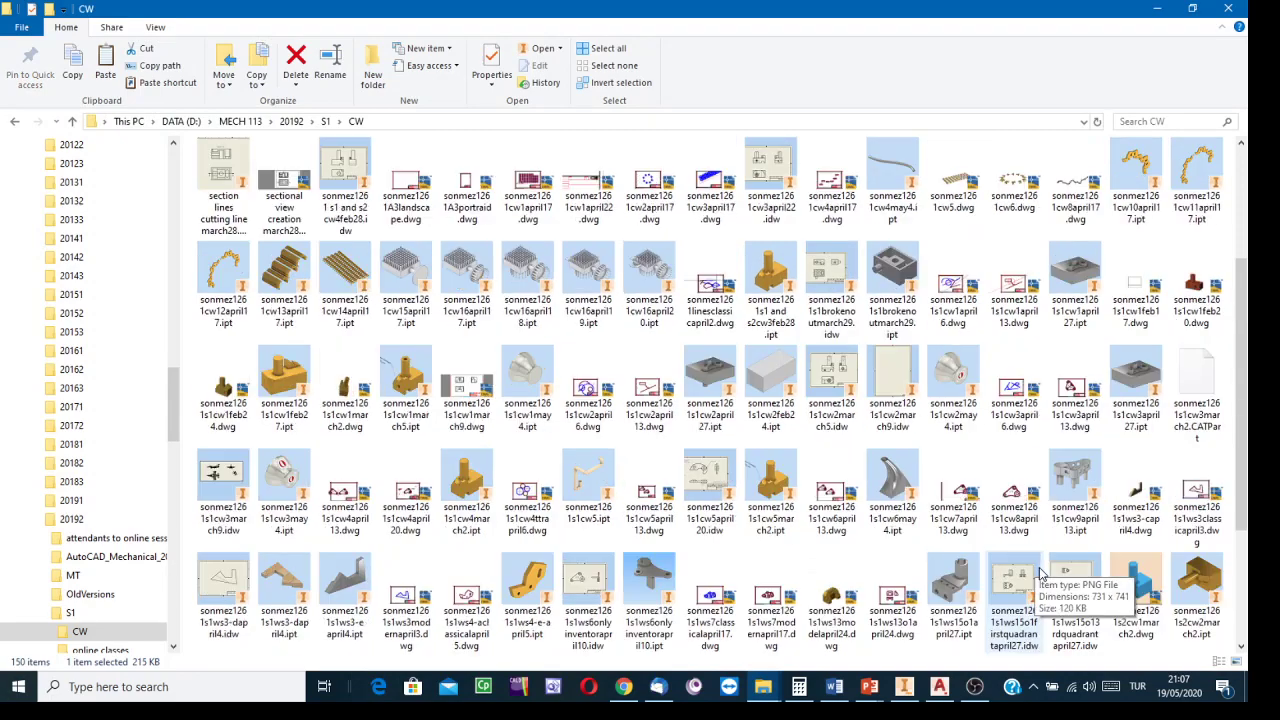
scroll(1040, 573, up, 2)
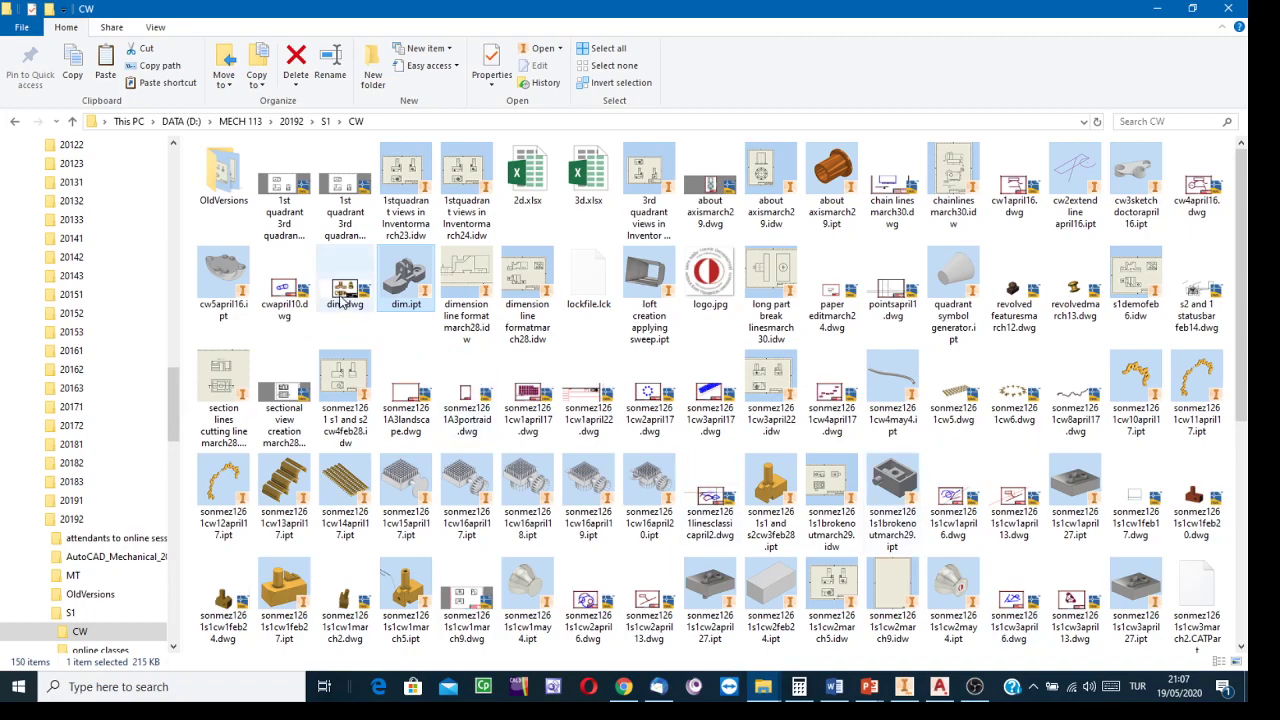
double_click(345, 296)
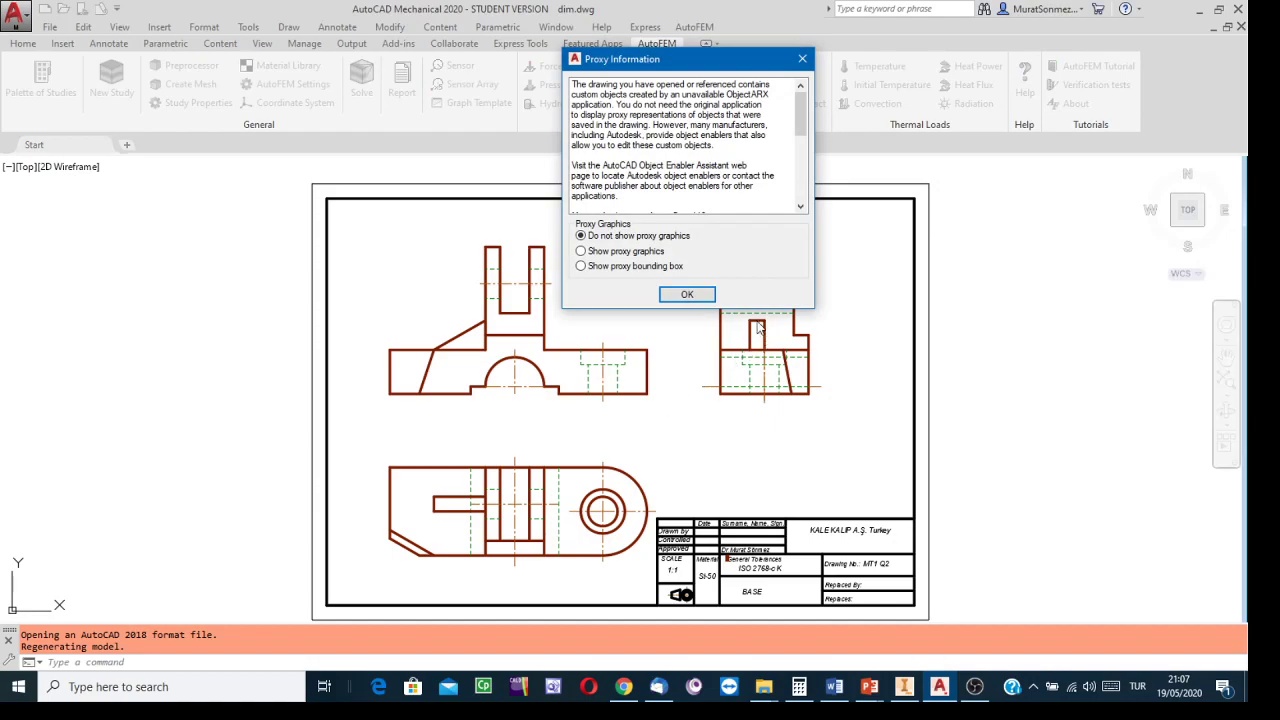
click(673, 294)
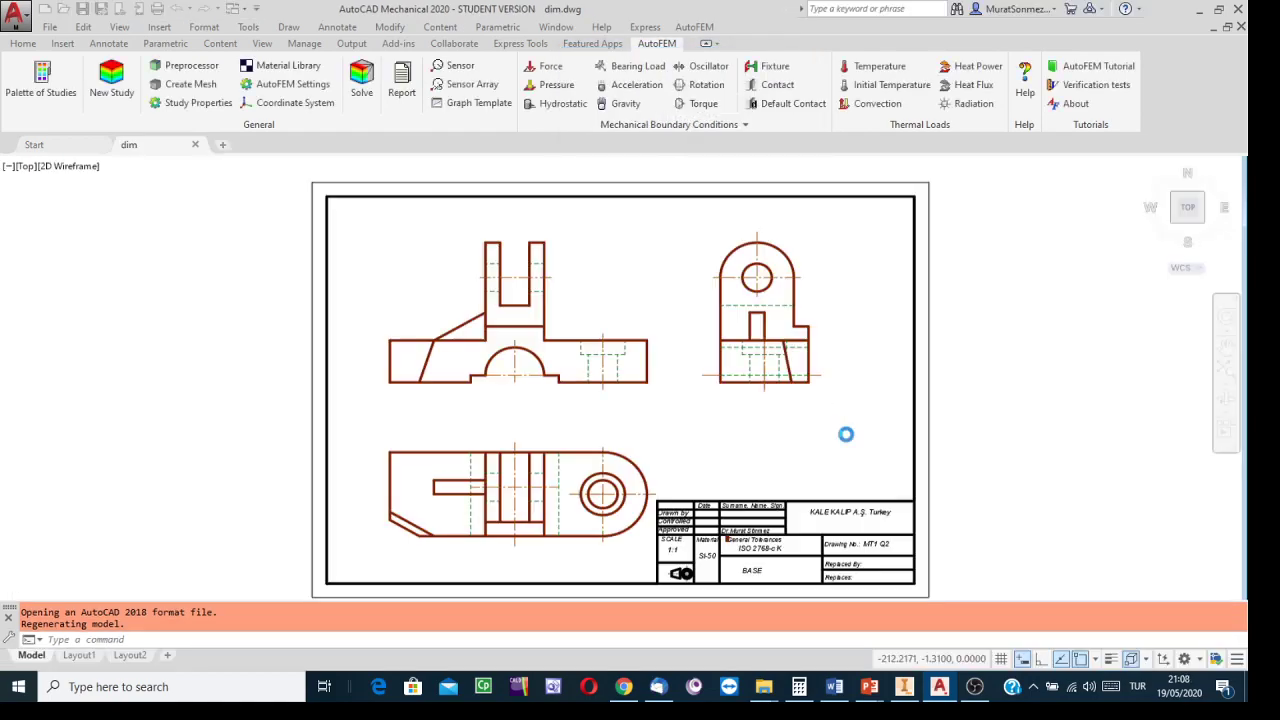
middle_drag(846, 429, 822, 417)
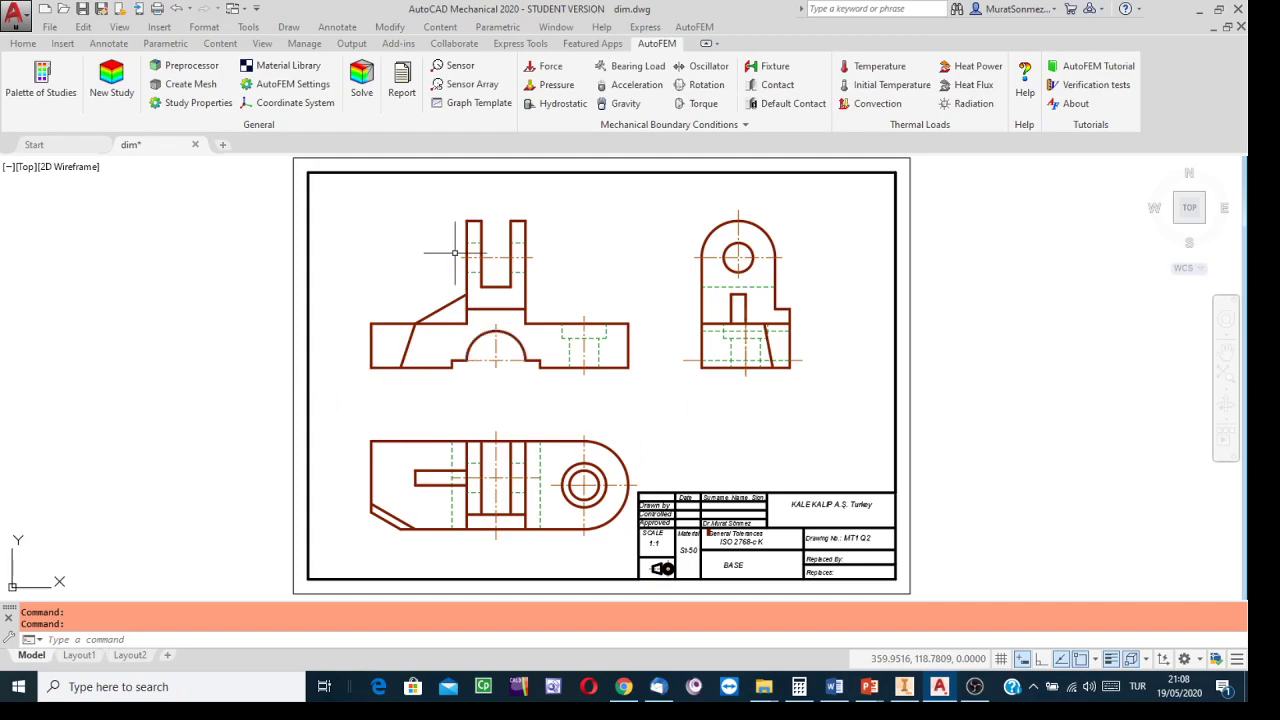
View the drawing in Layout1 and return to model space
click(24, 44)
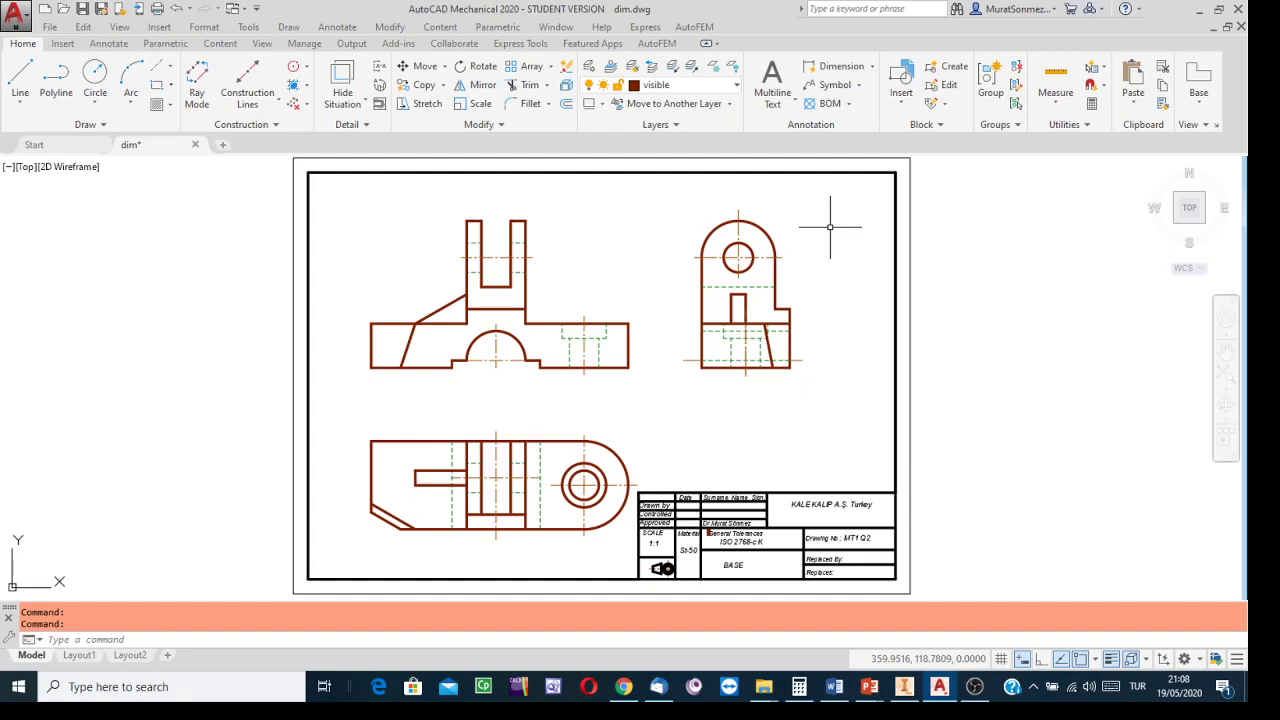
click(78, 655)
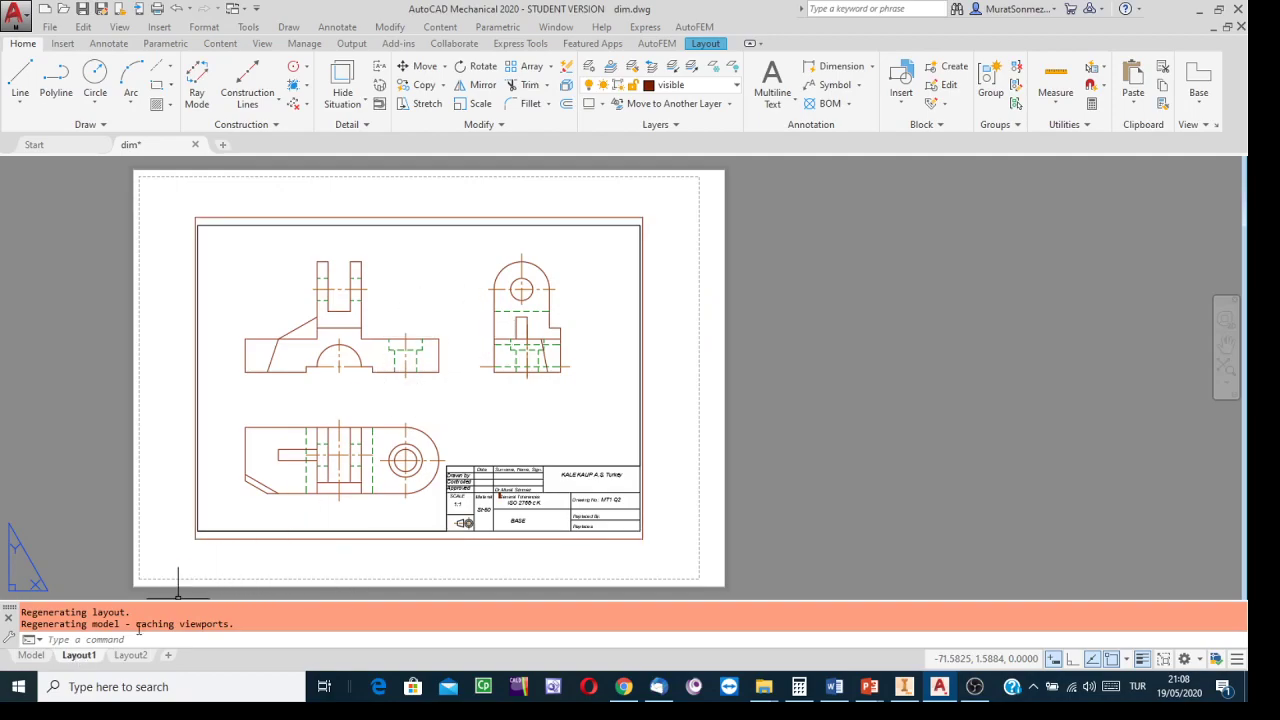
click(36, 655)
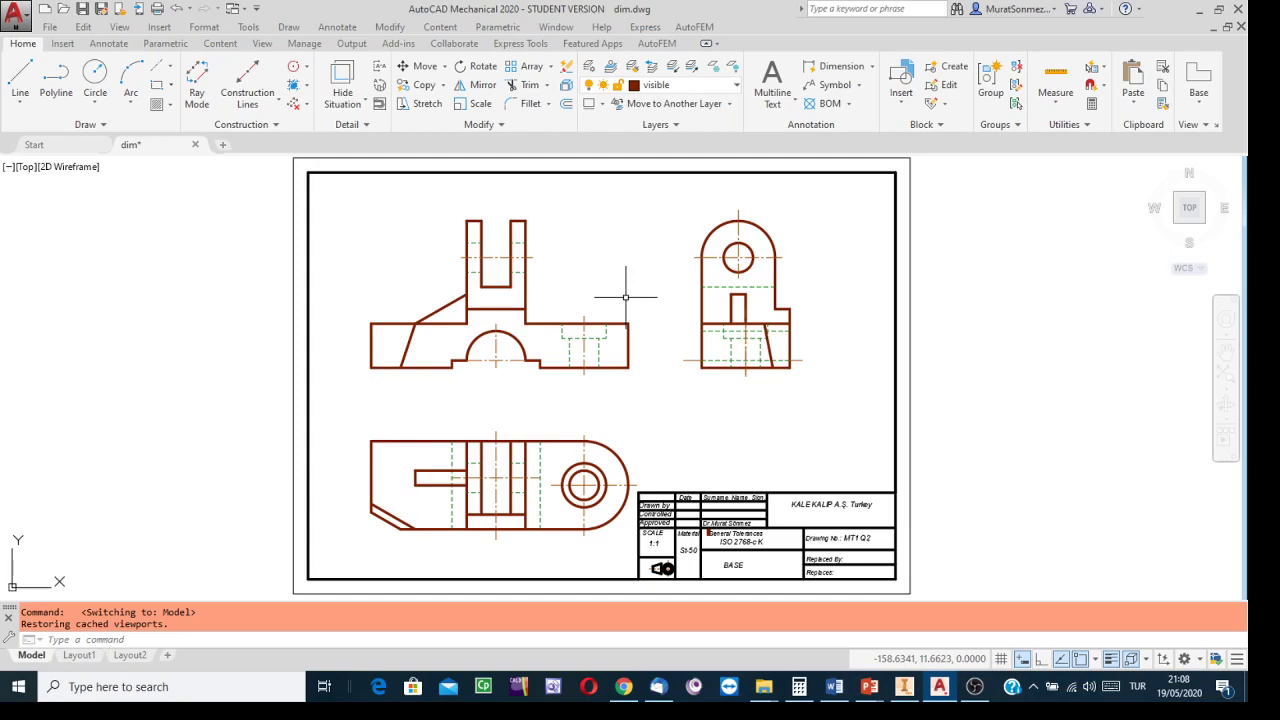
Turn on the Transfer Lines layer to display the projection lines between the three views
click(738, 88)
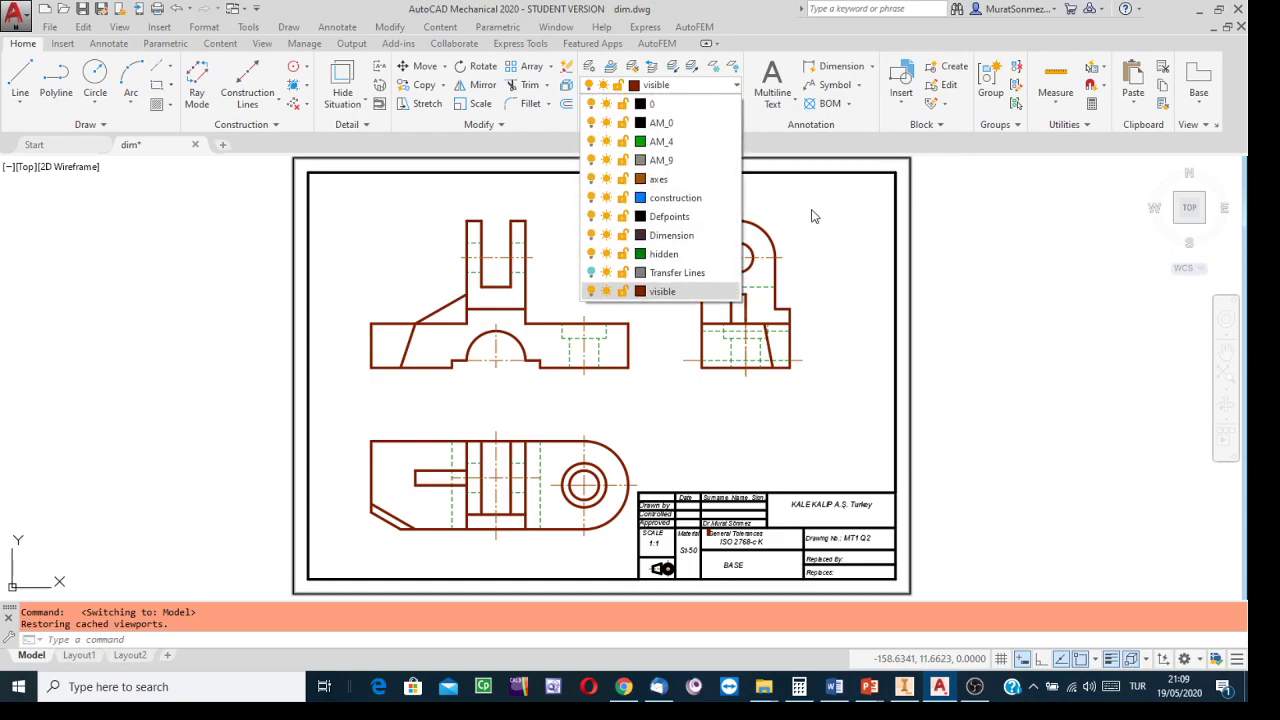
click(592, 273)
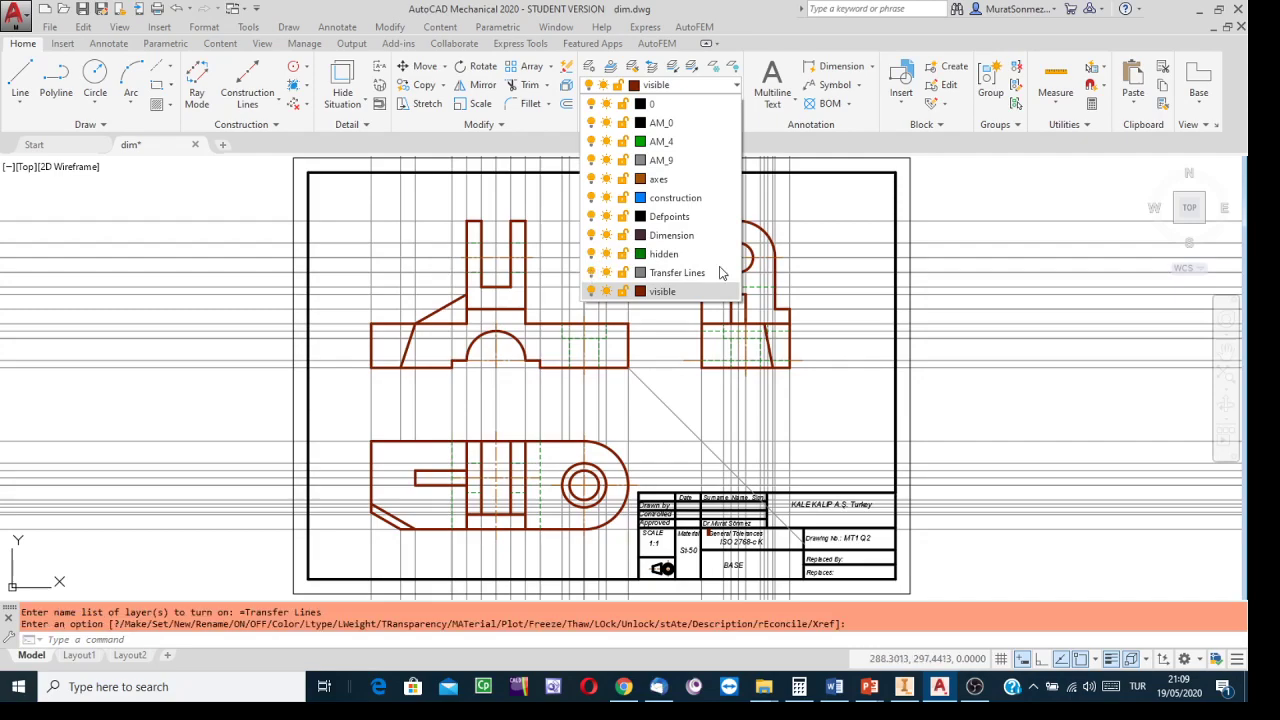
click(858, 193)
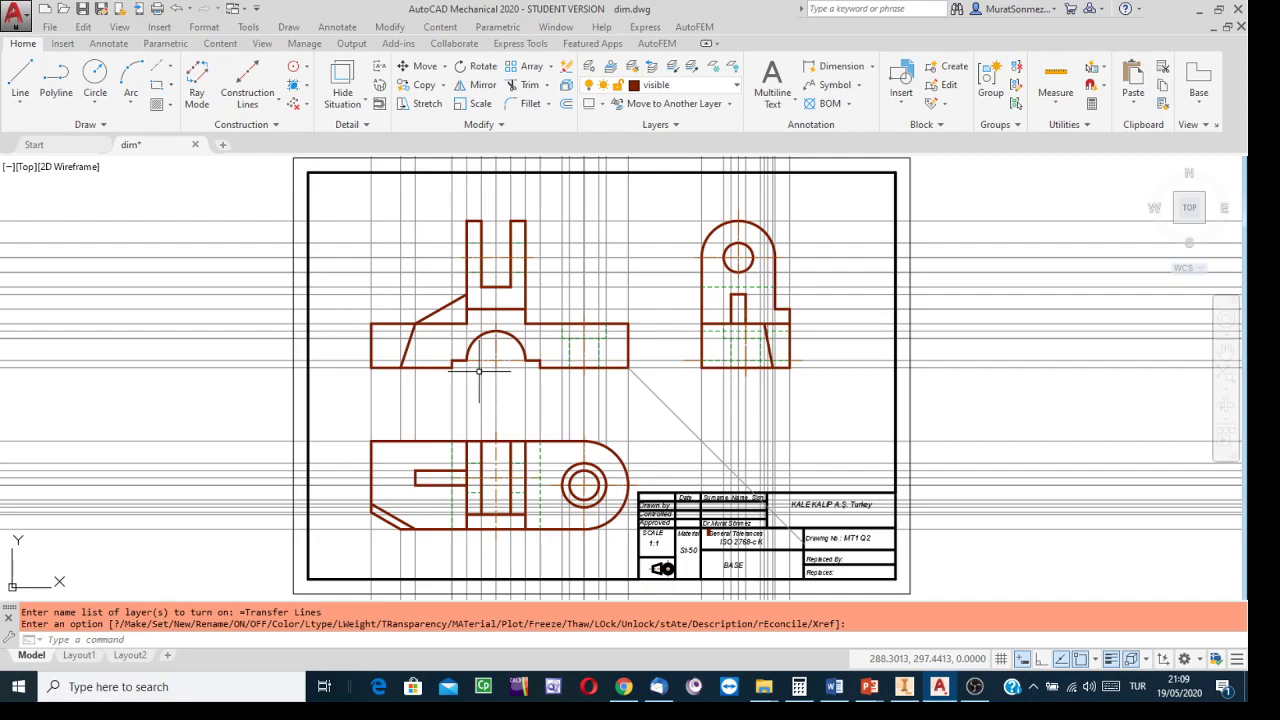
Switch to dim.ipt in Inventor, examine the part from below and select its large front face
click(898, 688)
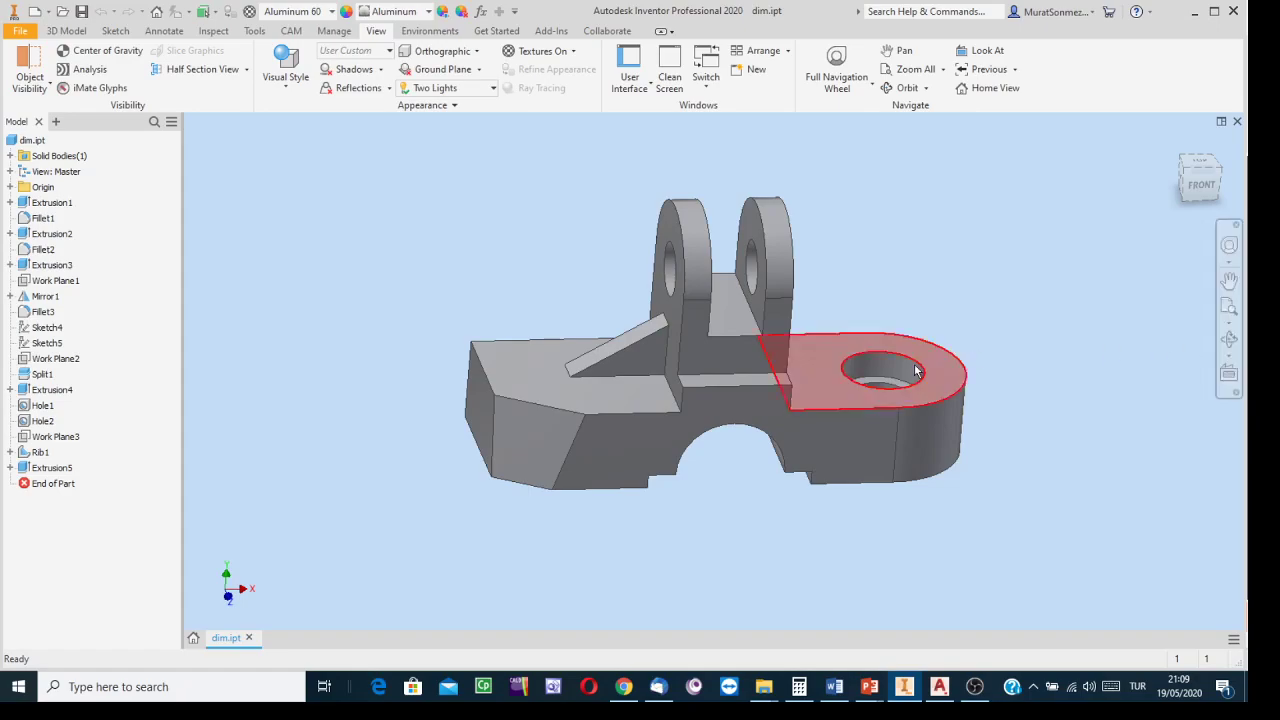
click(1229, 339)
drag(729, 380, 745, 350)
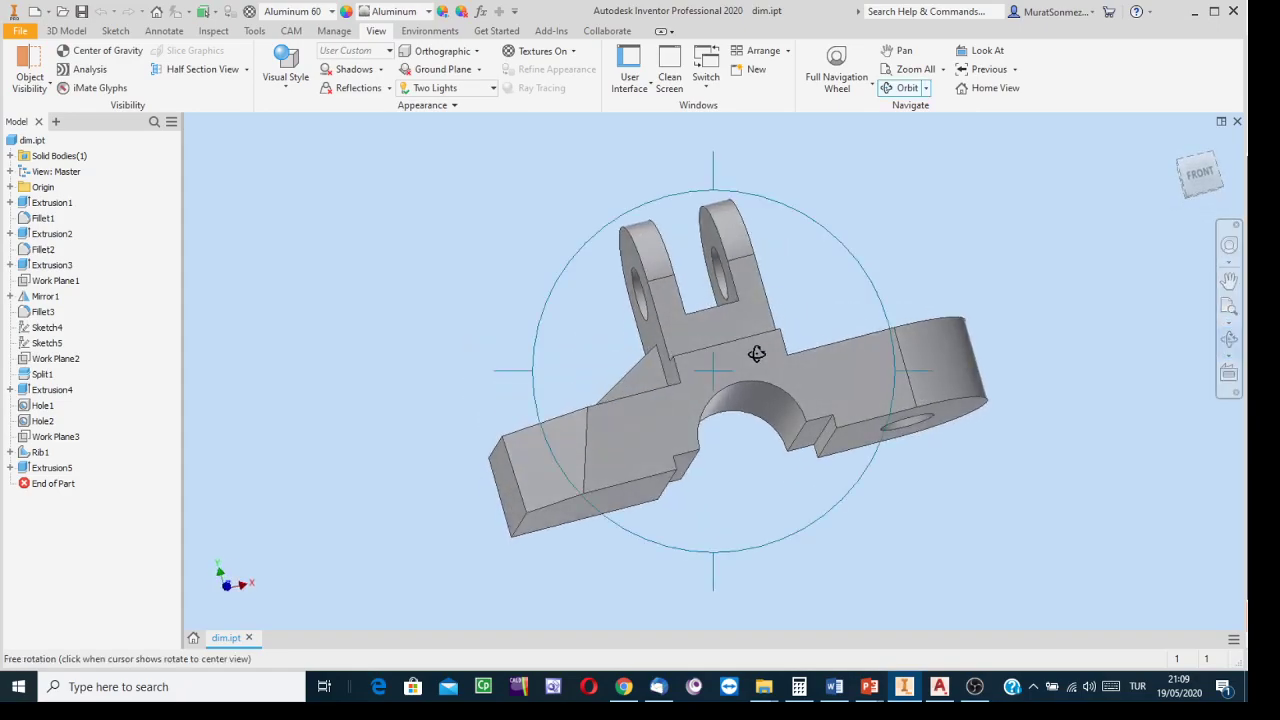
key(Escape)
click(870, 381)
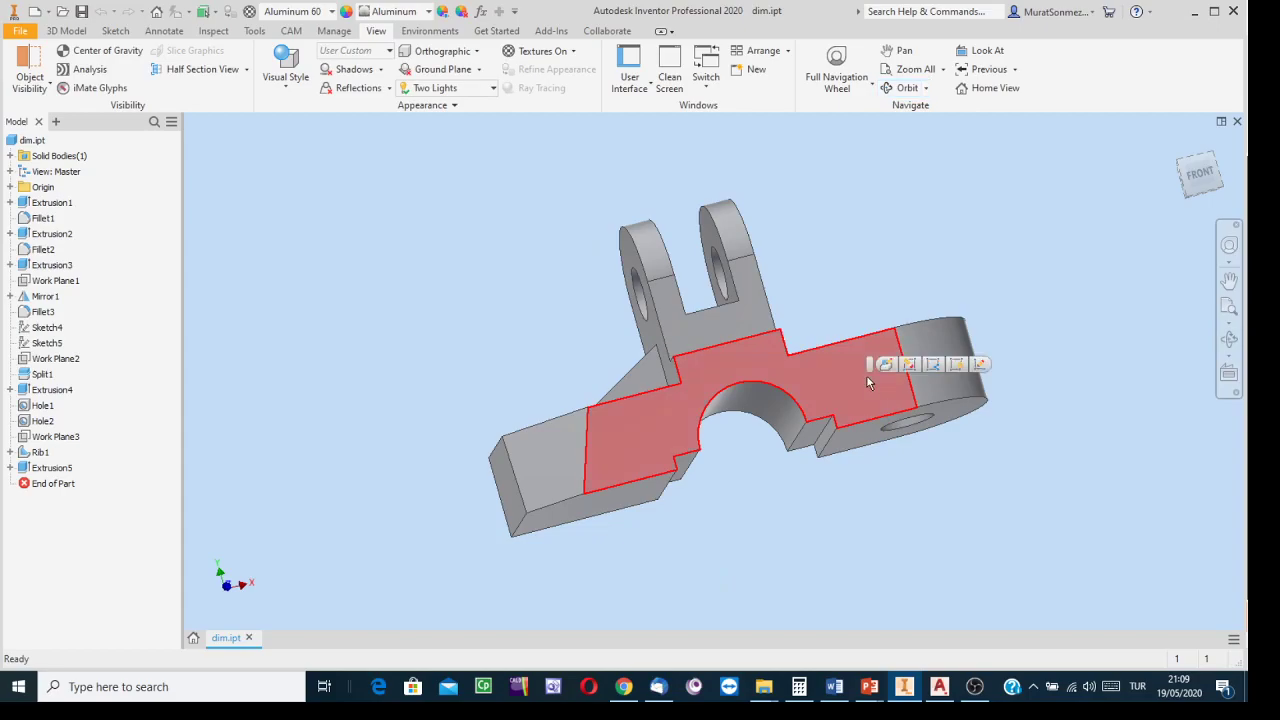
Examine the part in the front, top and left orthographic views, return to an isometric view and clear the face selection
click(1190, 186)
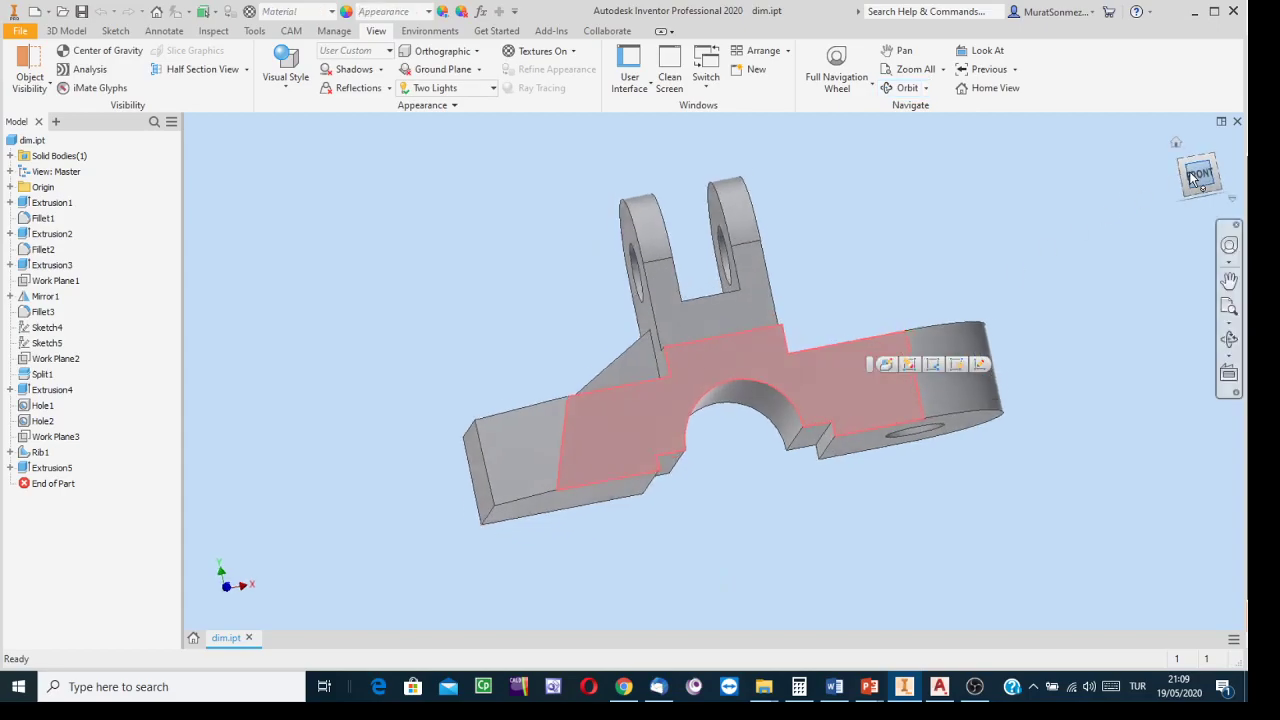
middle_drag(929, 234, 889, 366)
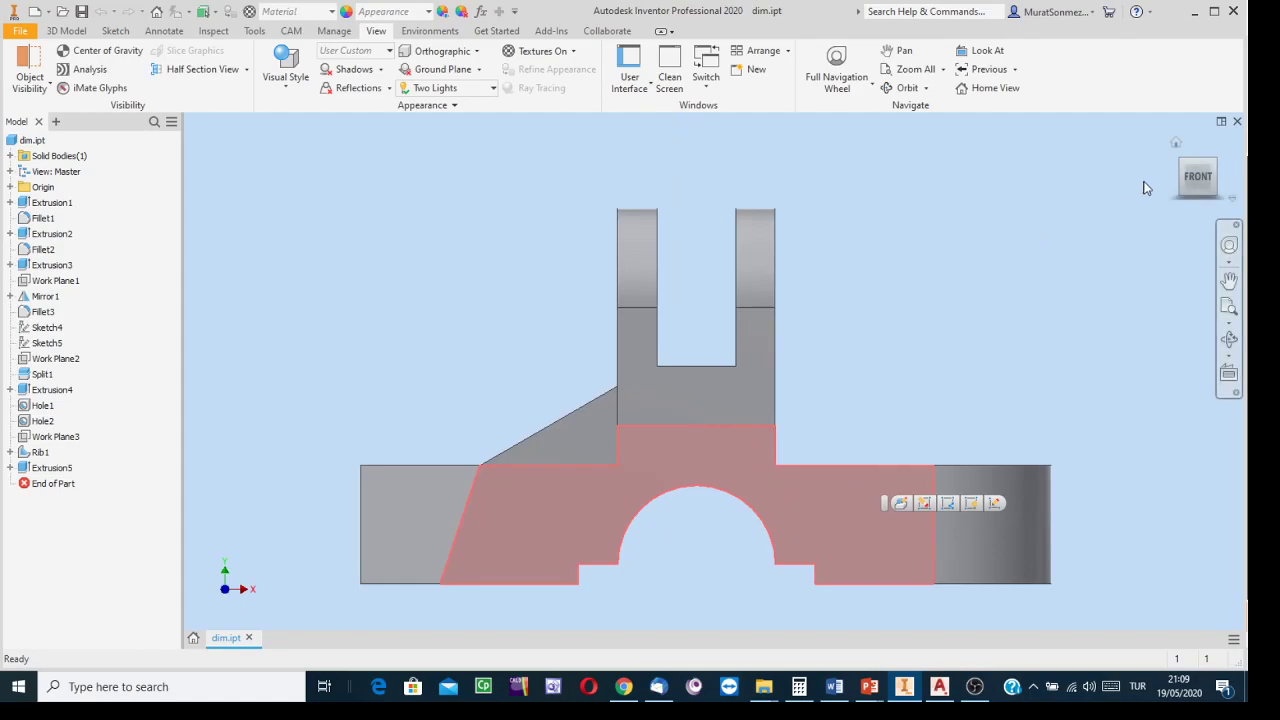
click(1199, 158)
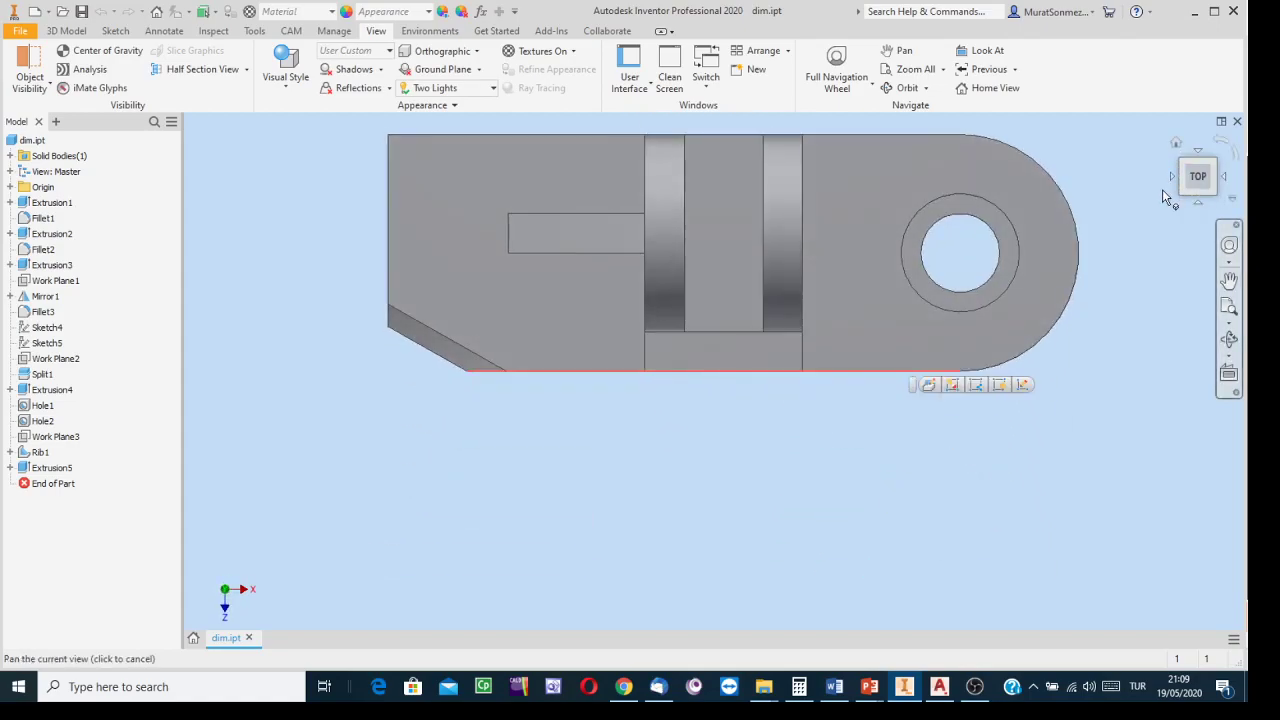
click(1190, 196)
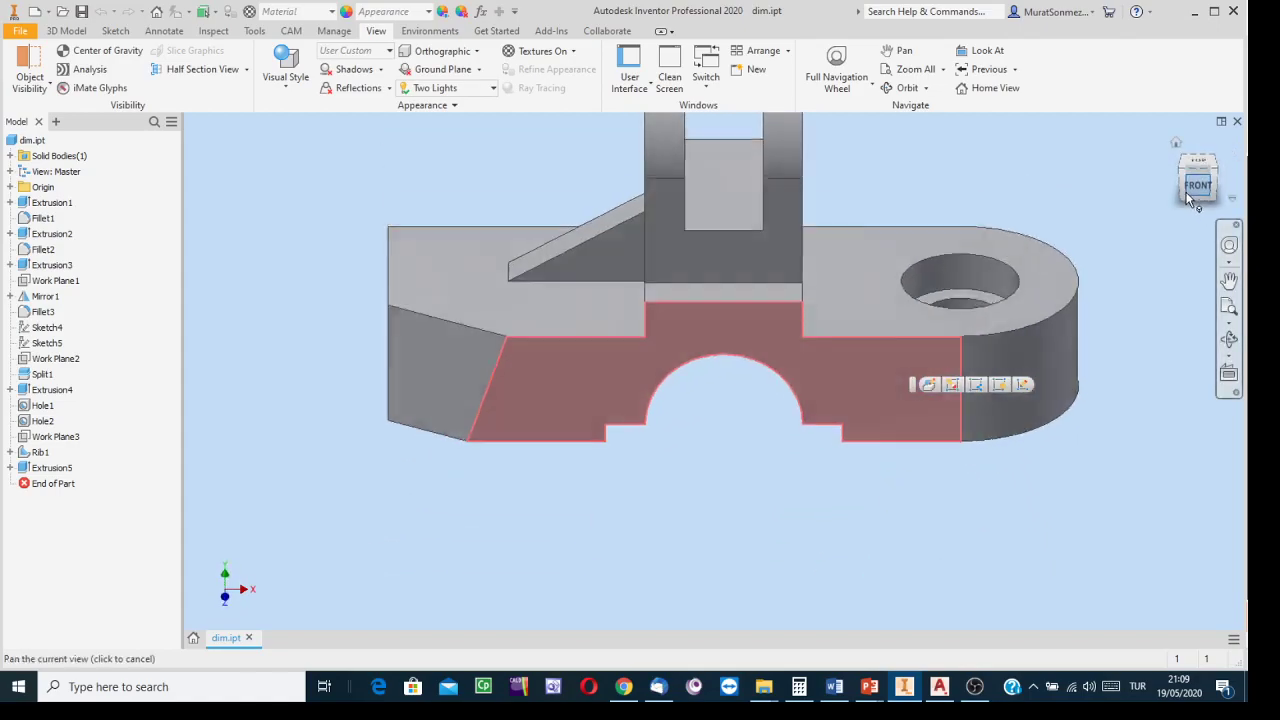
click(1173, 177)
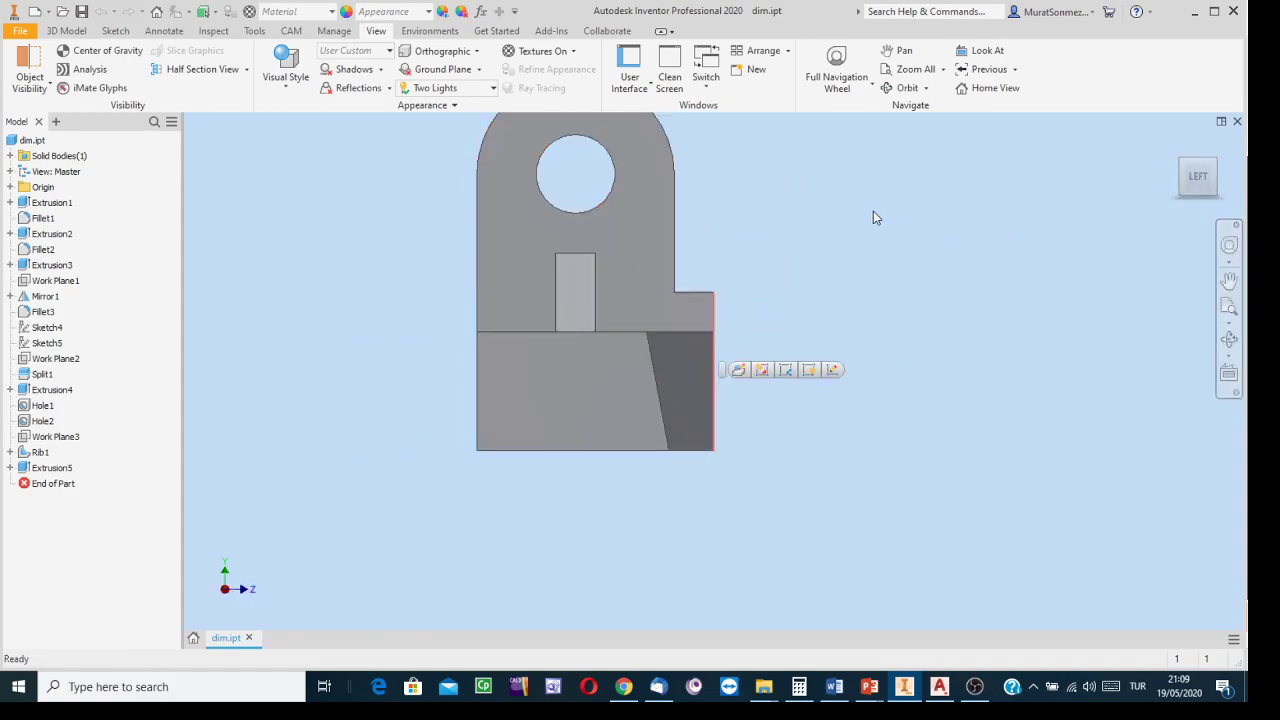
click(1215, 161)
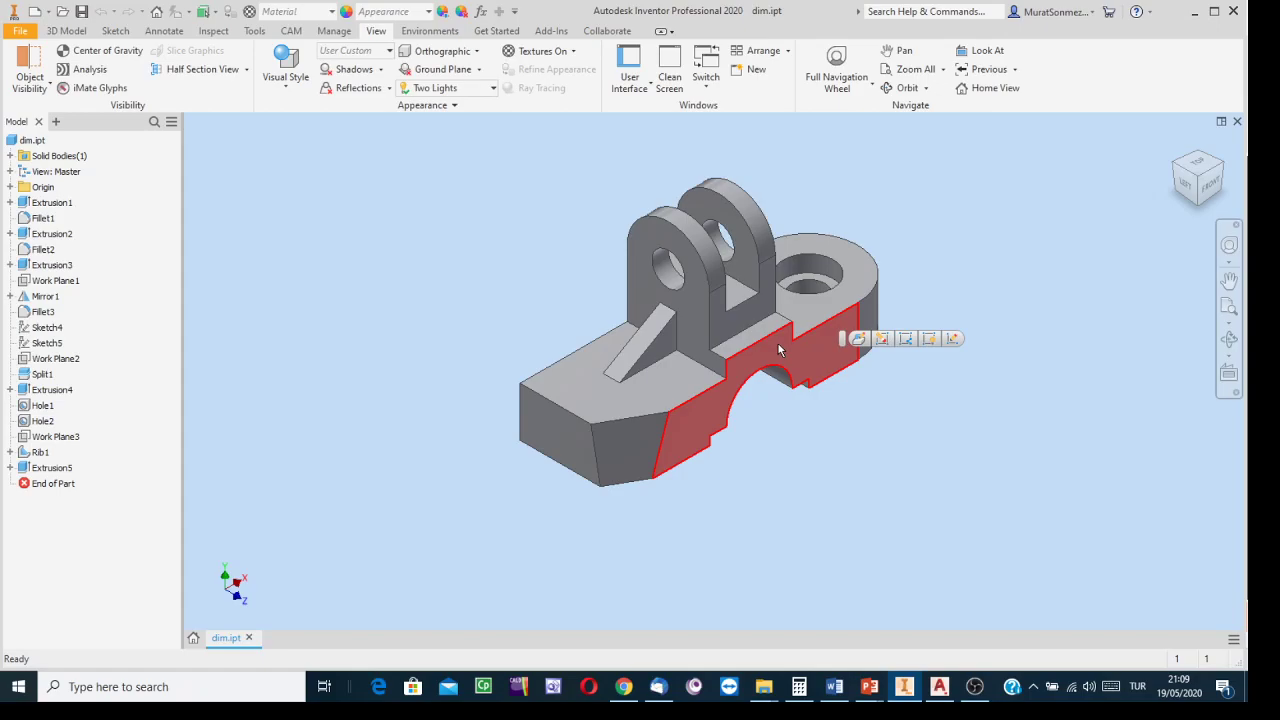
mouse_move(804, 374)
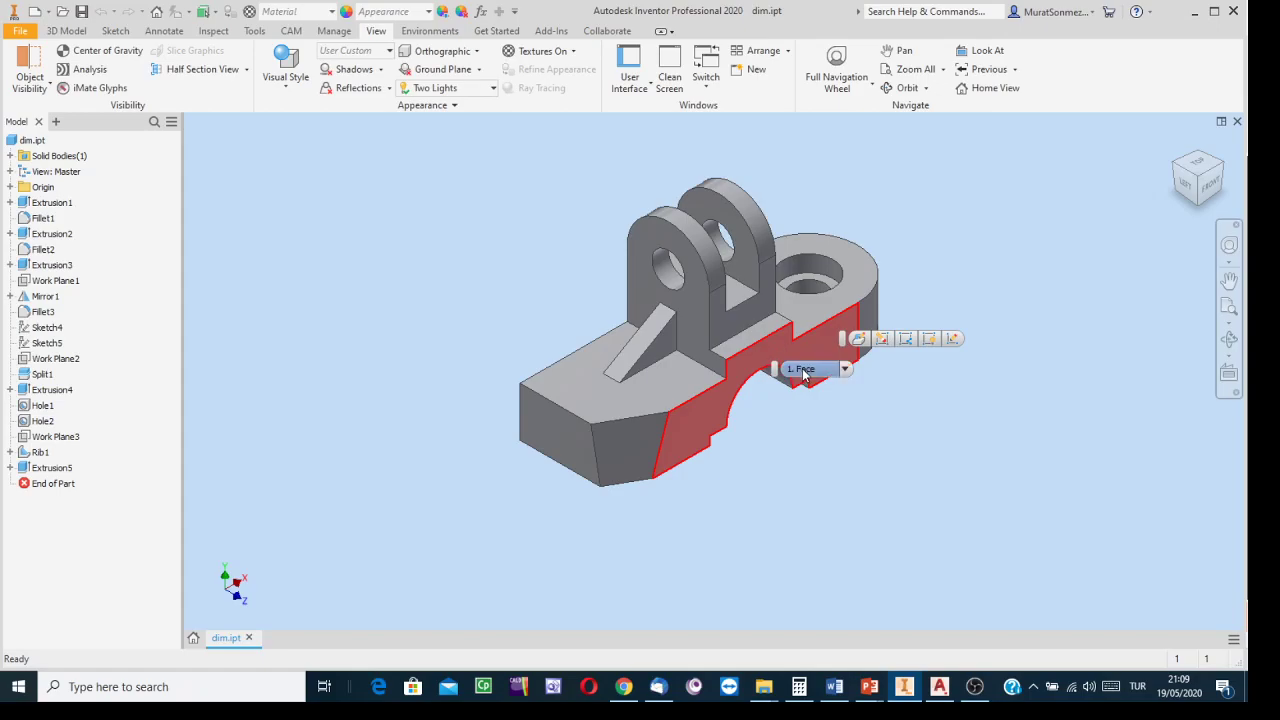
click(942, 377)
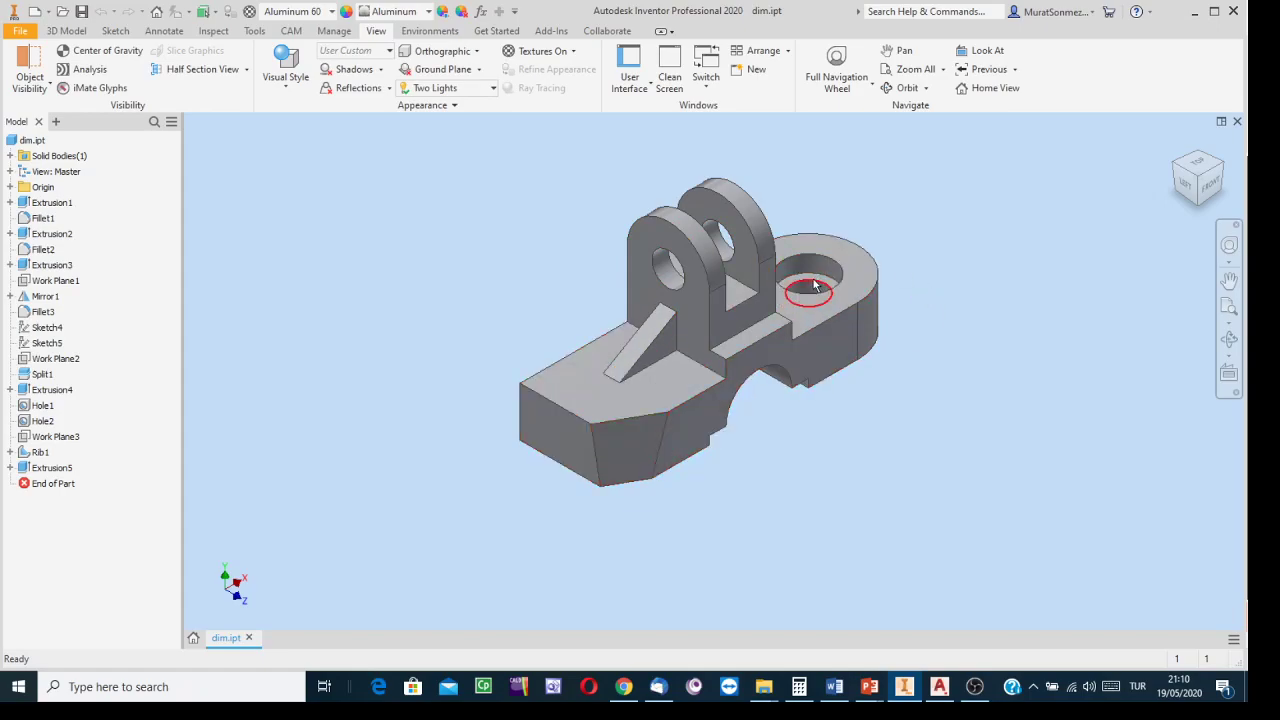
Examine the part's semicircular cutout, counterbored hole, upright lugs and rib from several angles and close up
click(1230, 340)
drag(968, 330, 647, 376)
key(Escape)
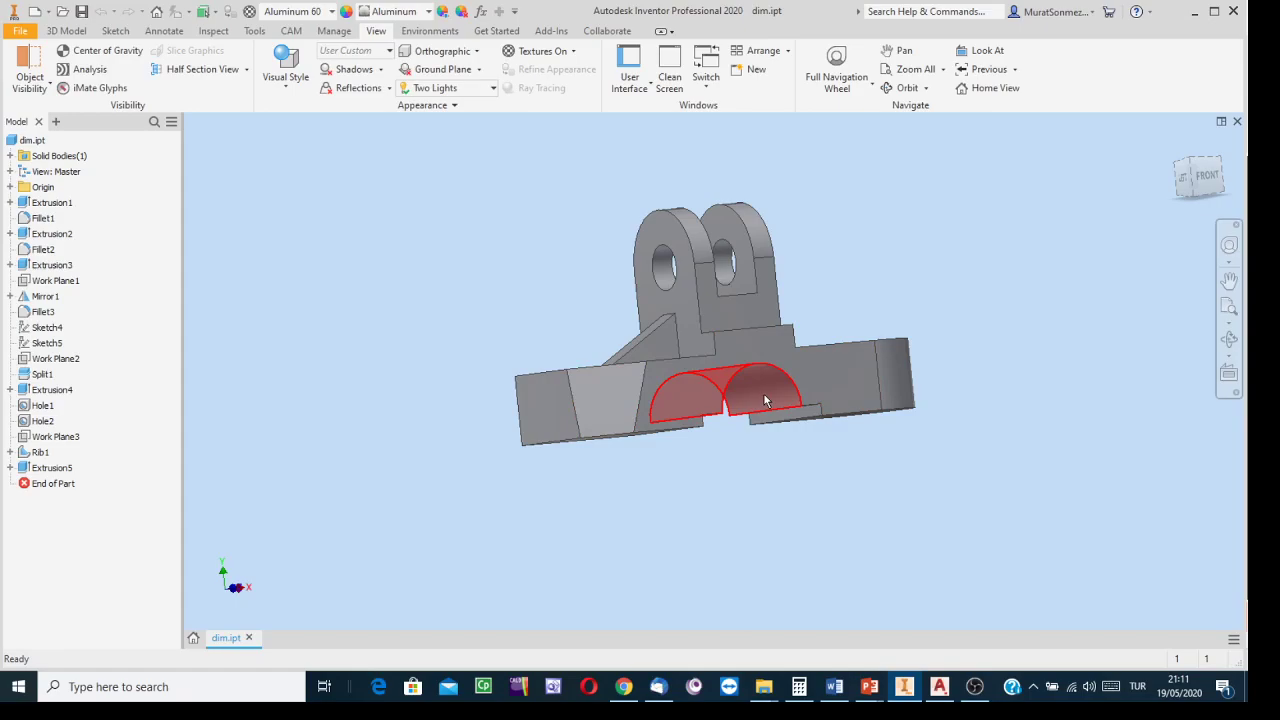
click(1234, 343)
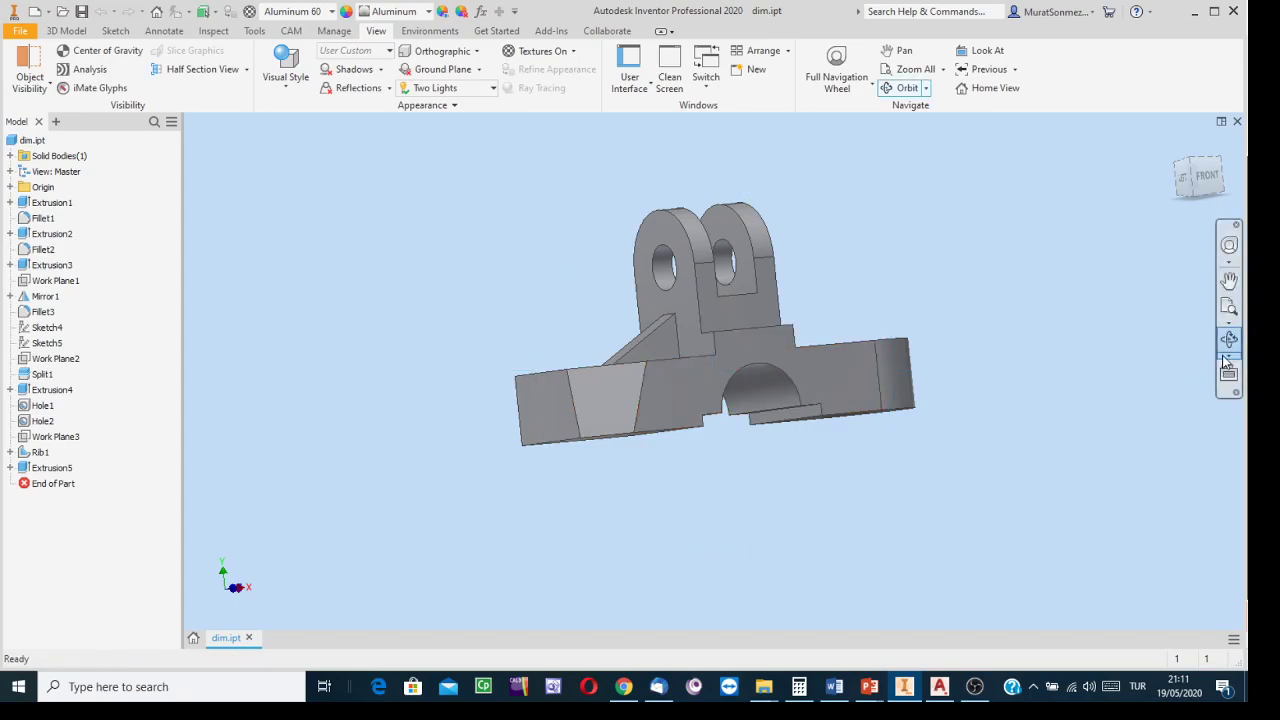
drag(717, 383, 637, 437)
key(Escape)
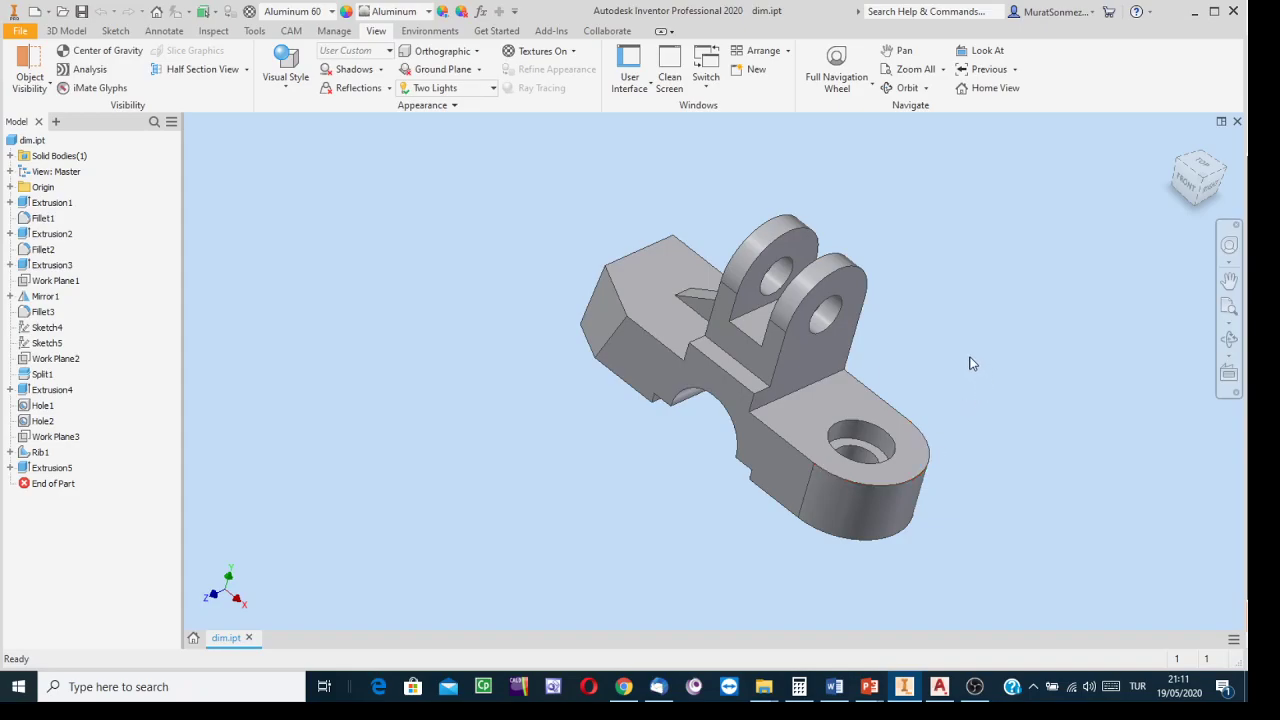
click(1230, 340)
drag(877, 363, 851, 429)
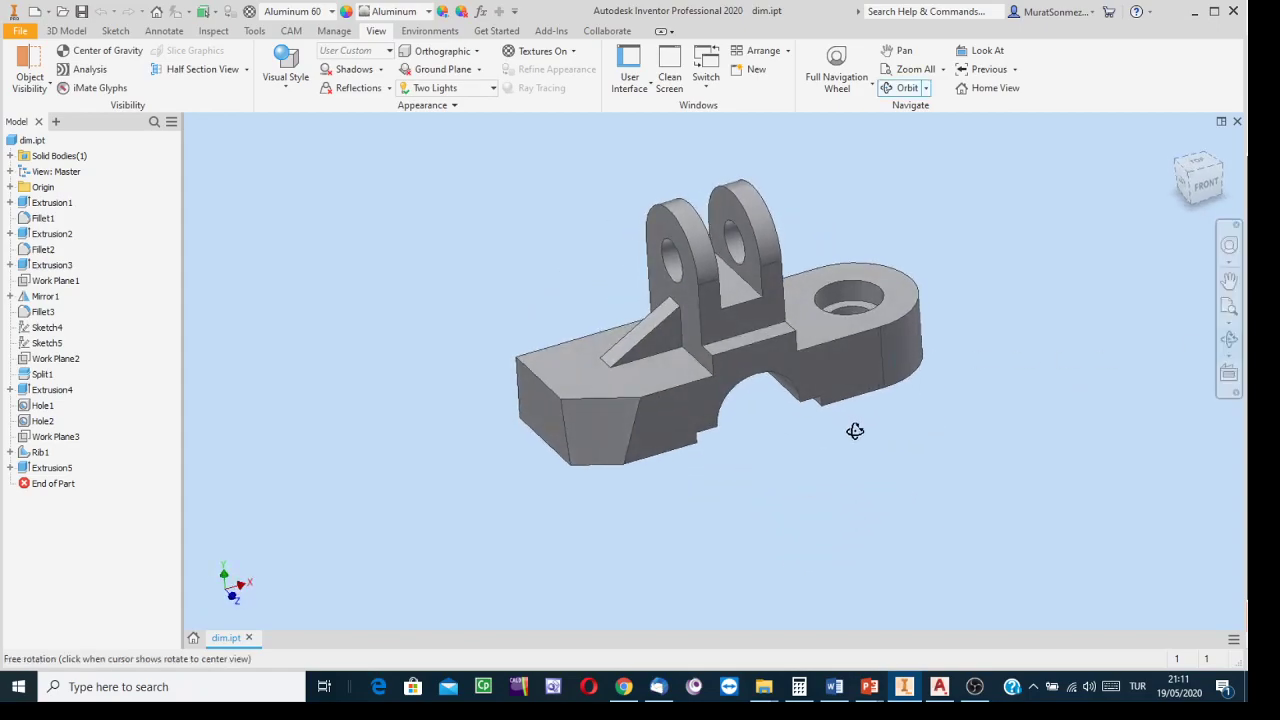
key(Escape)
middle_drag(736, 327, 722, 385)
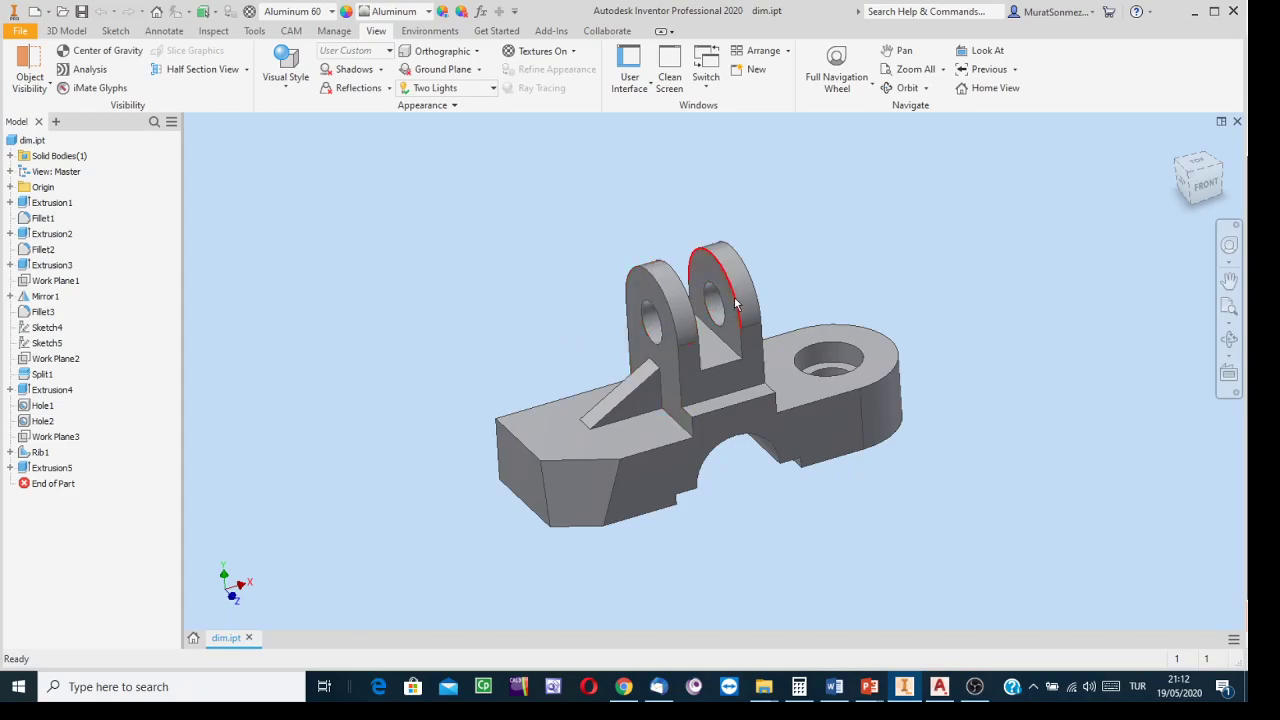
scroll(641, 388, up, 5)
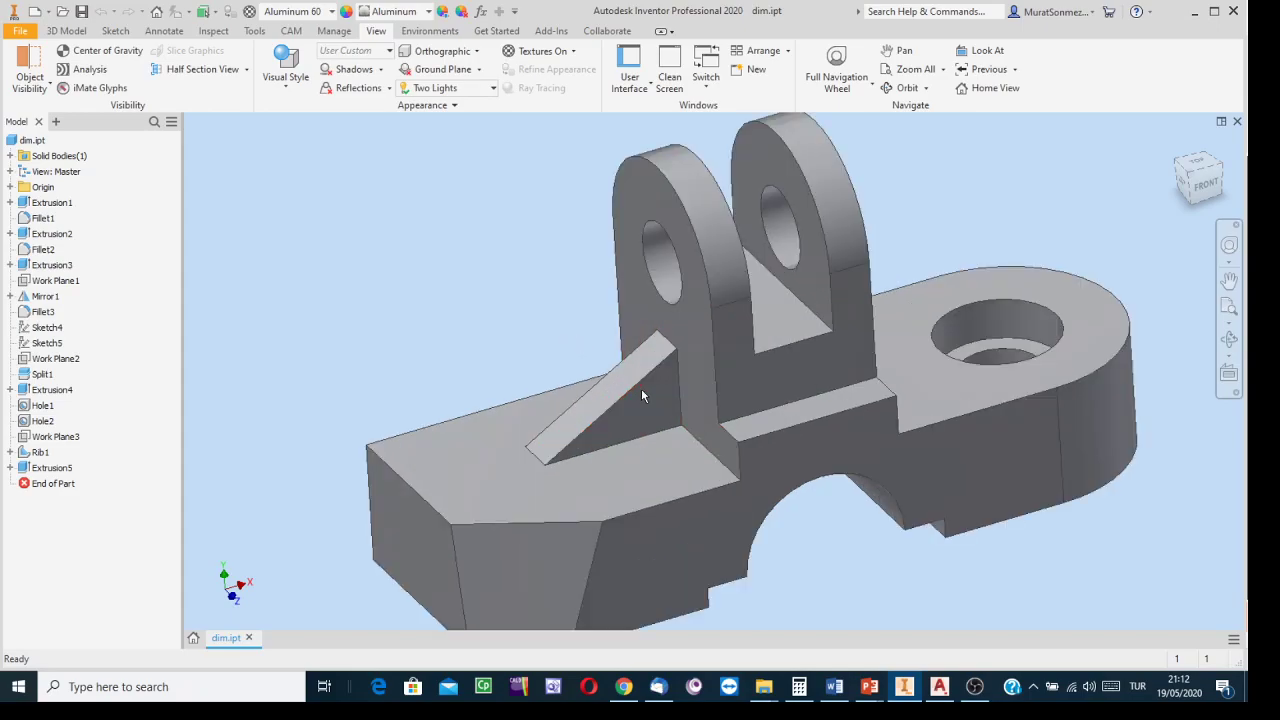
Review the Metric and English part and drawing templates for a new file, including ANSI (in).idw, and close the dialog without creating one
scroll(623, 386, down, 3)
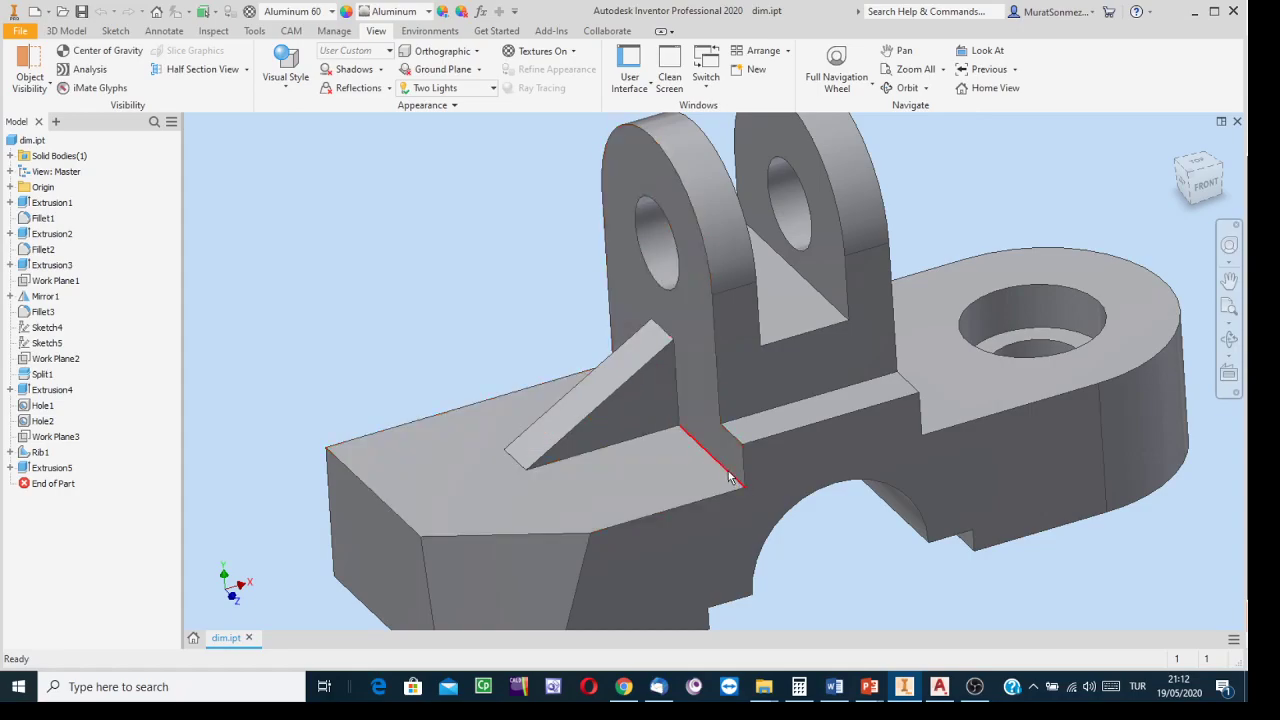
scroll(629, 398, down, 5)
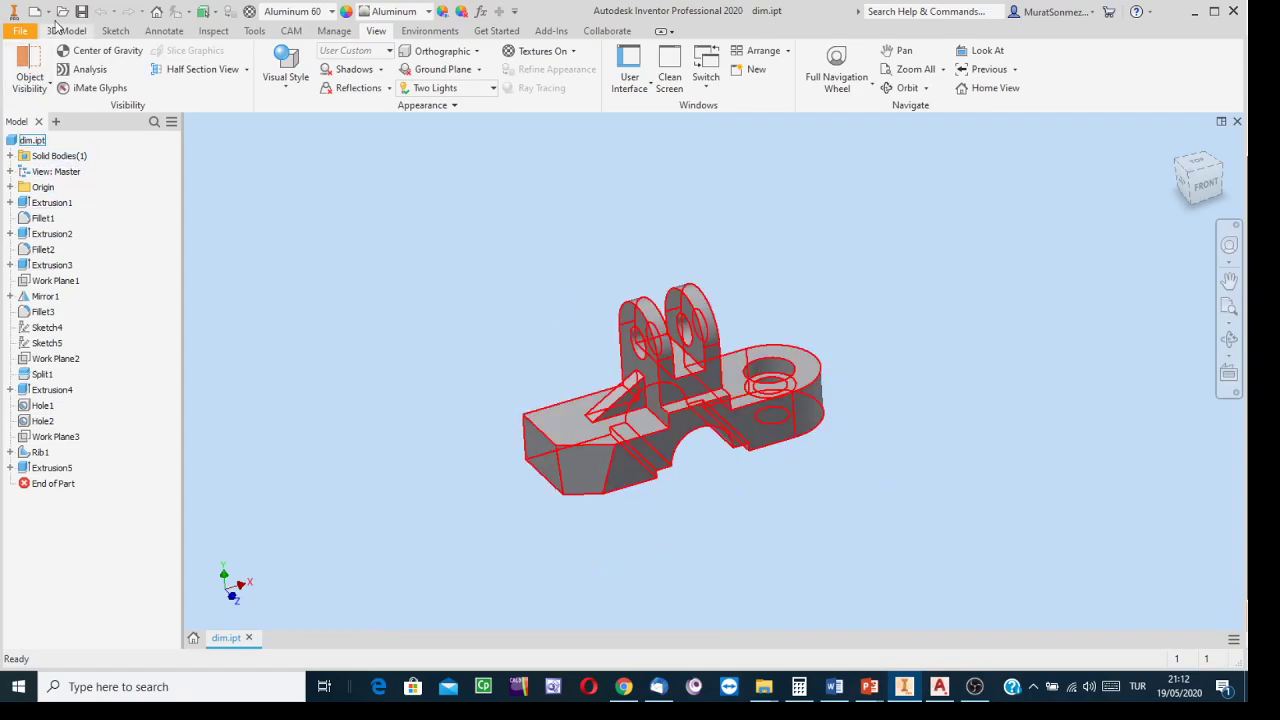
click(35, 12)
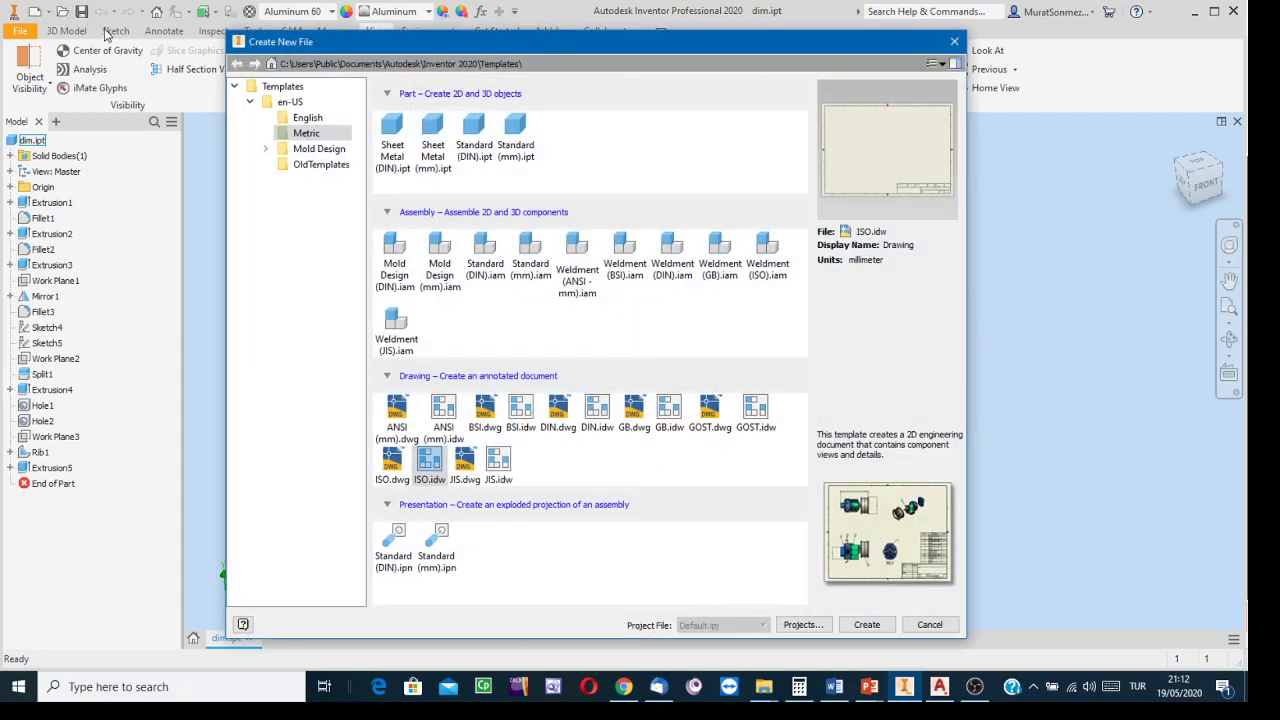
drag(400, 47, 346, 45)
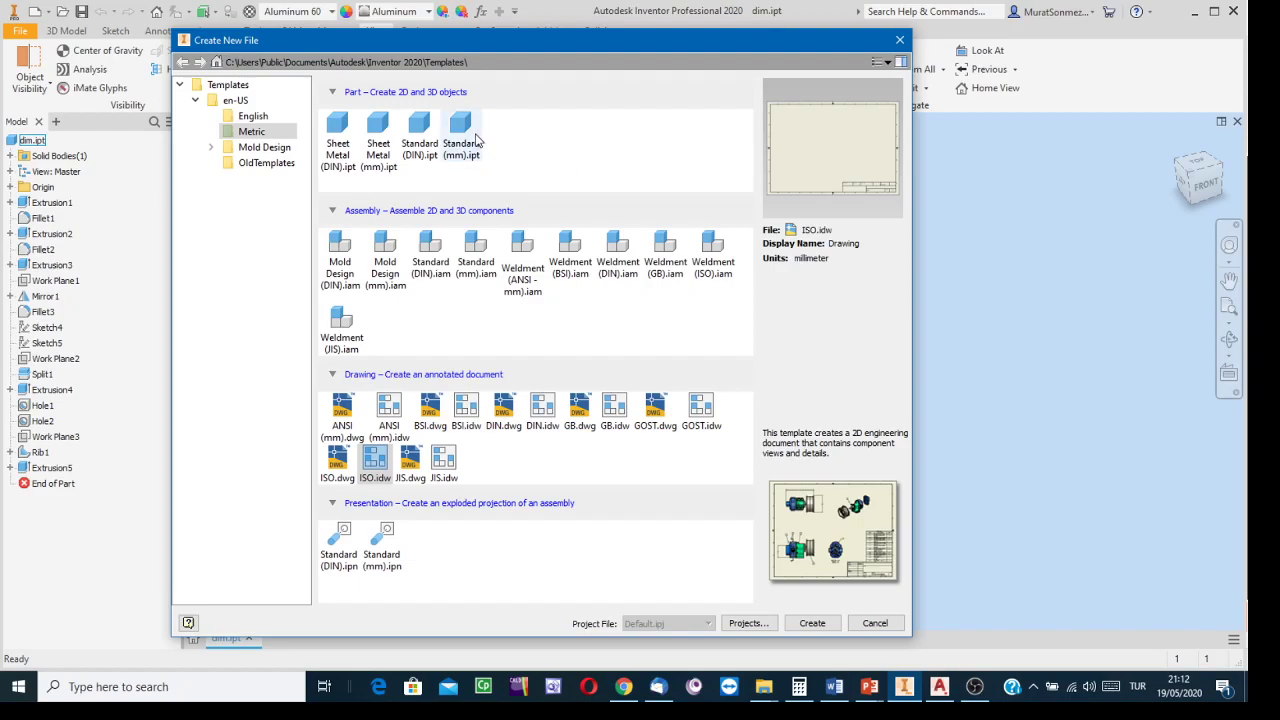
mouse_move(473, 141)
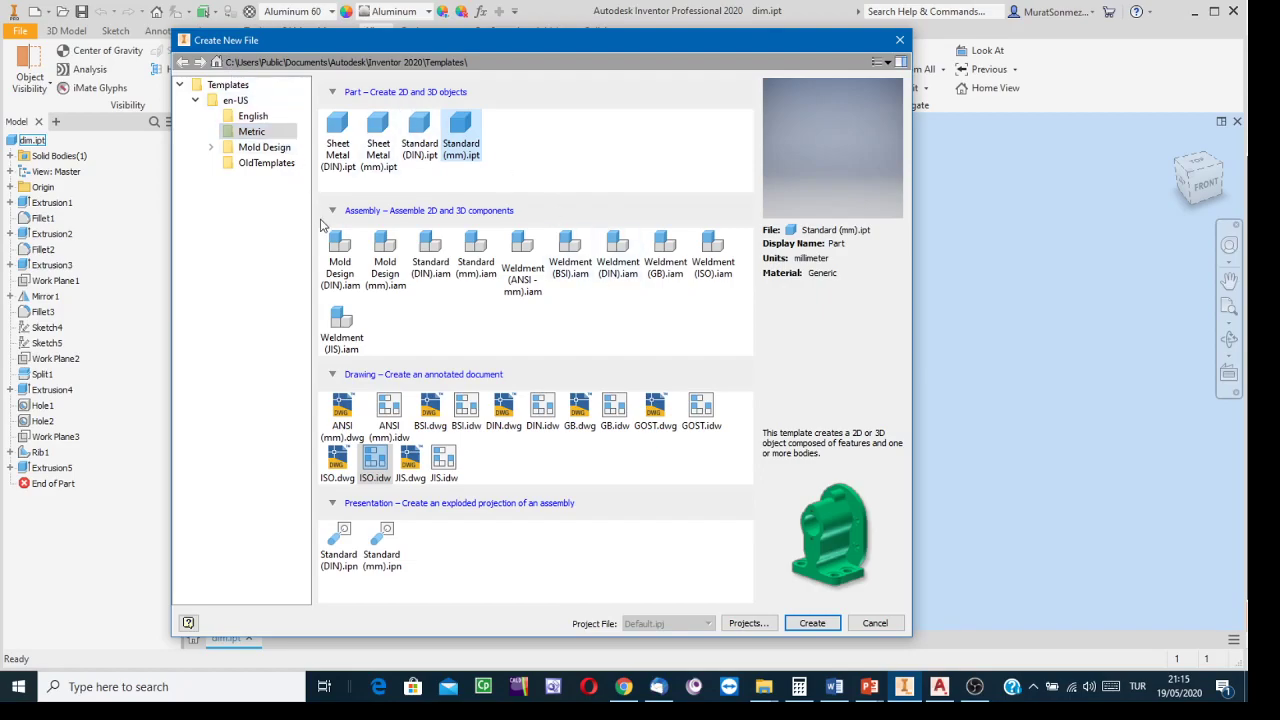
click(257, 136)
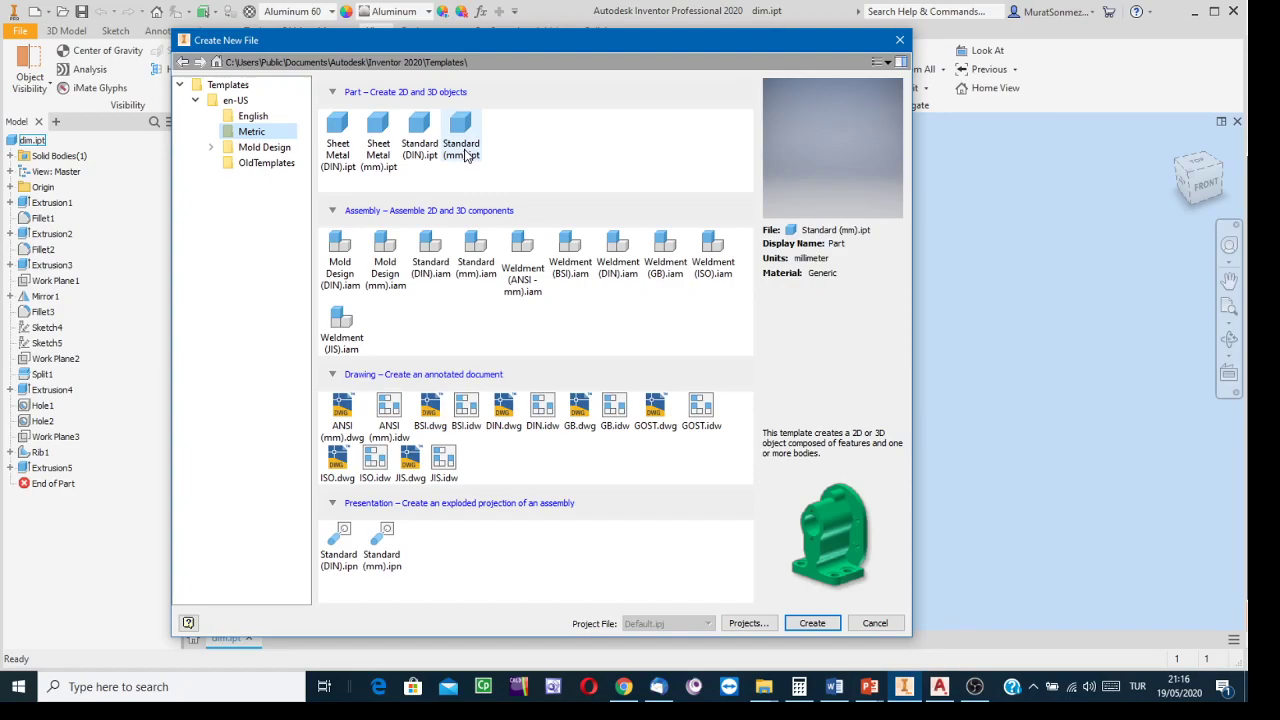
click(254, 117)
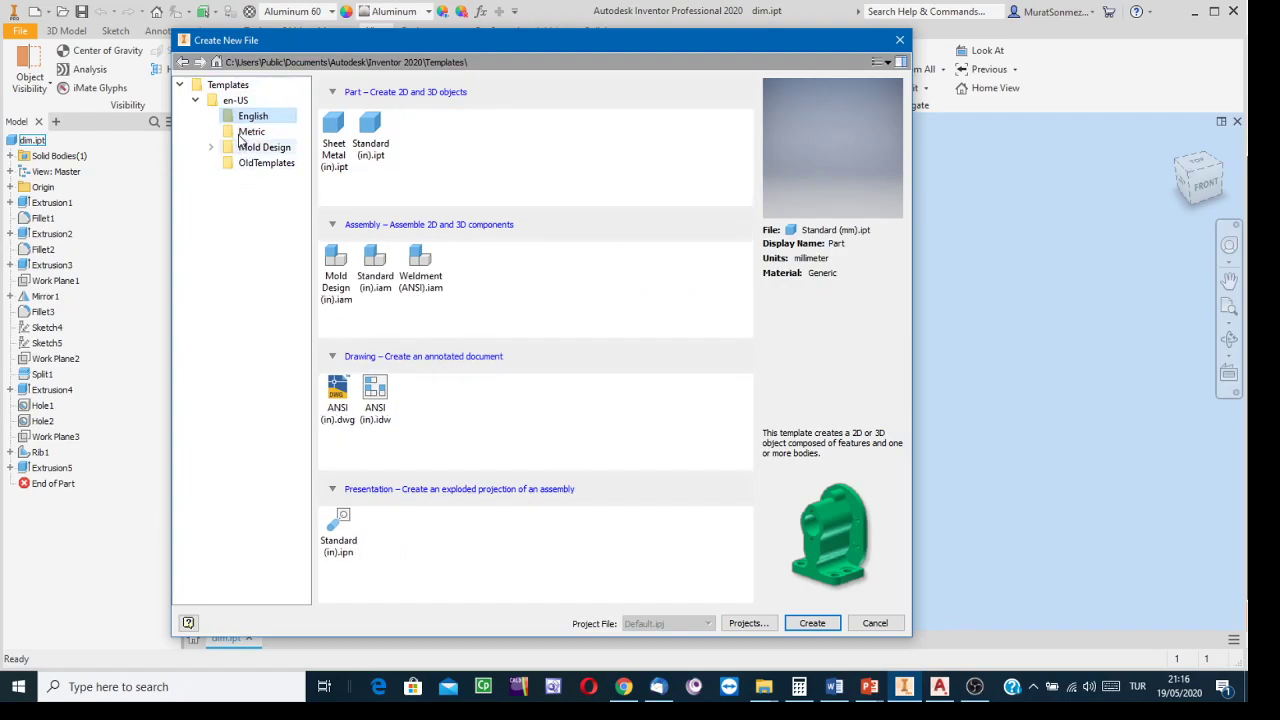
click(377, 130)
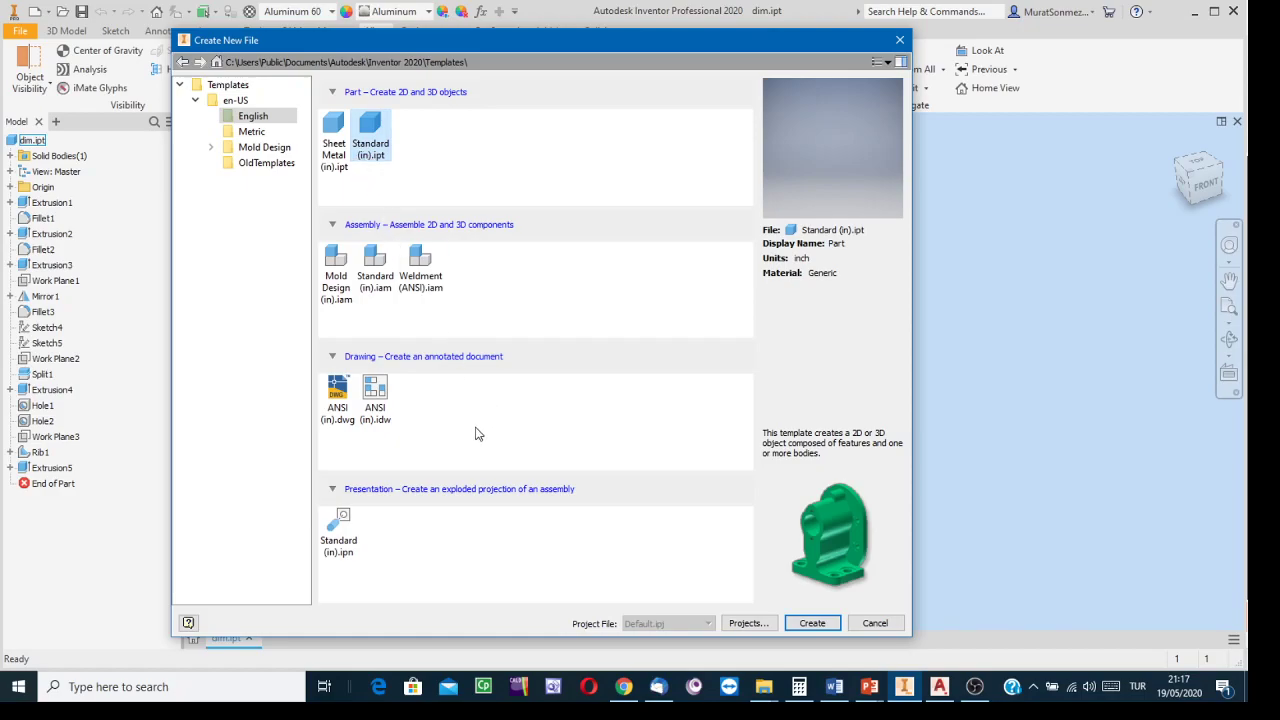
click(386, 393)
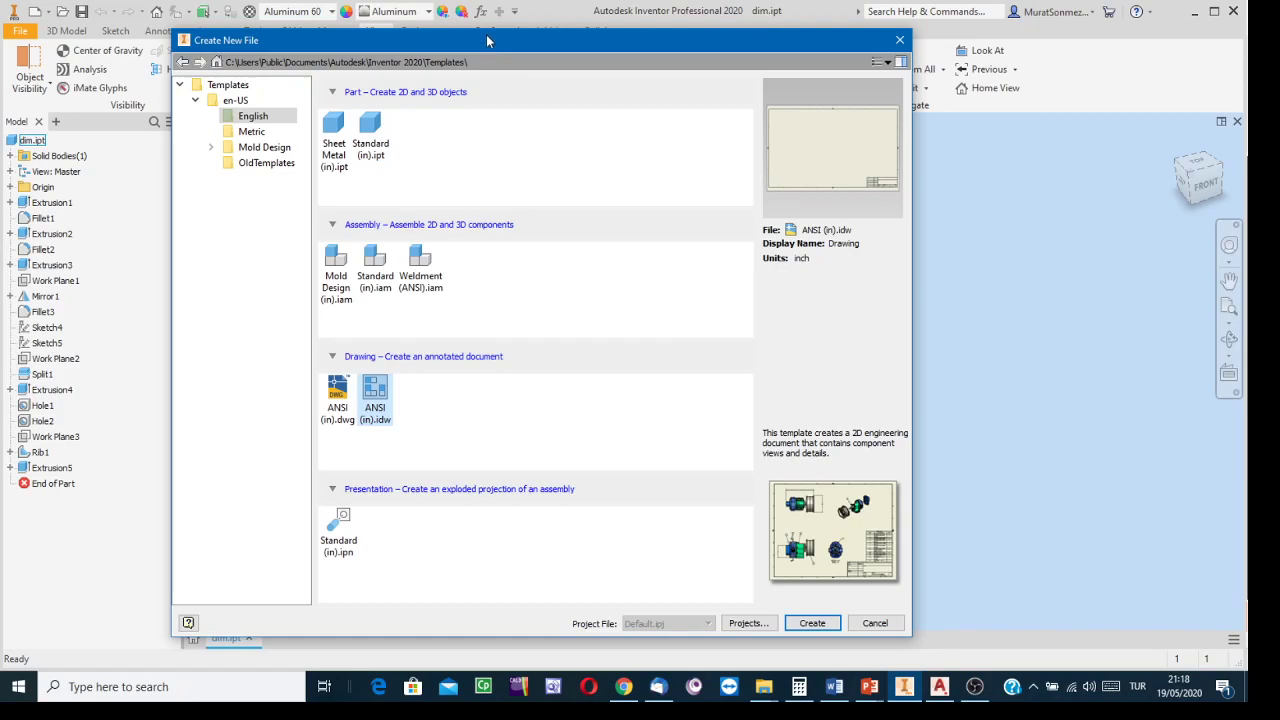
click(873, 623)
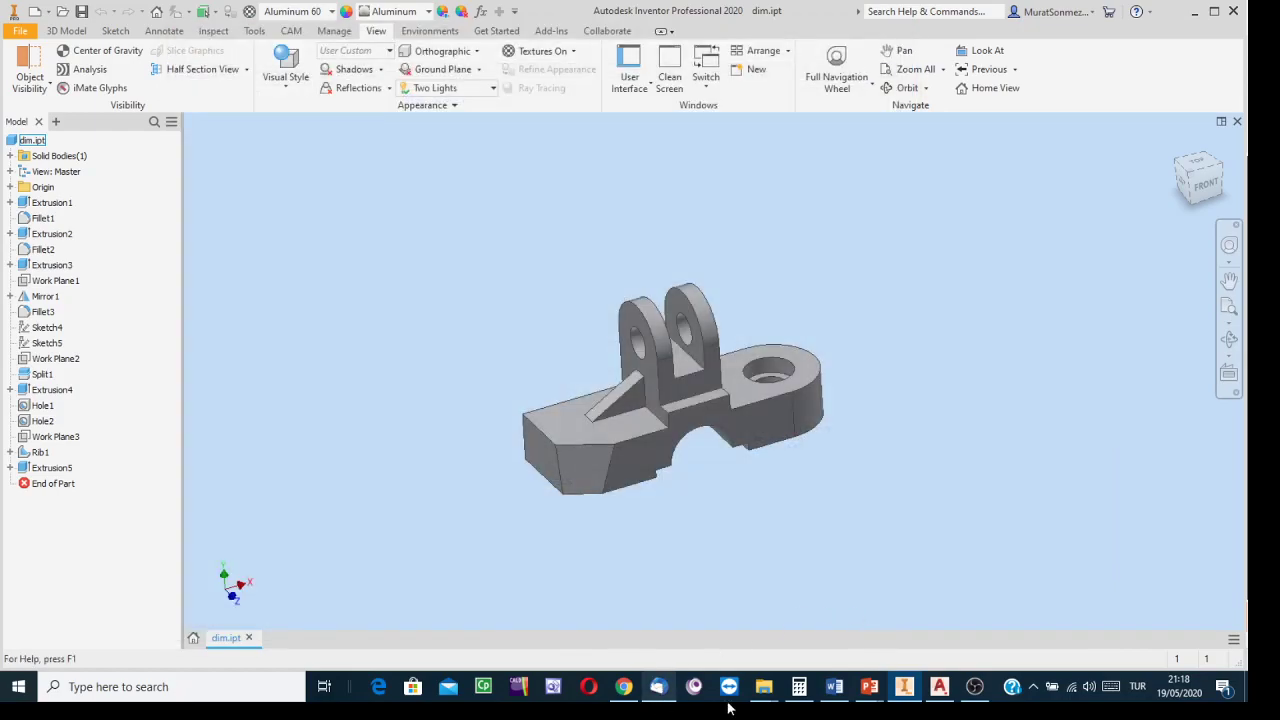
Switch to the dim.dwg drawing in AutoCAD and turn the Transfer Lines layer off and back on
click(938, 690)
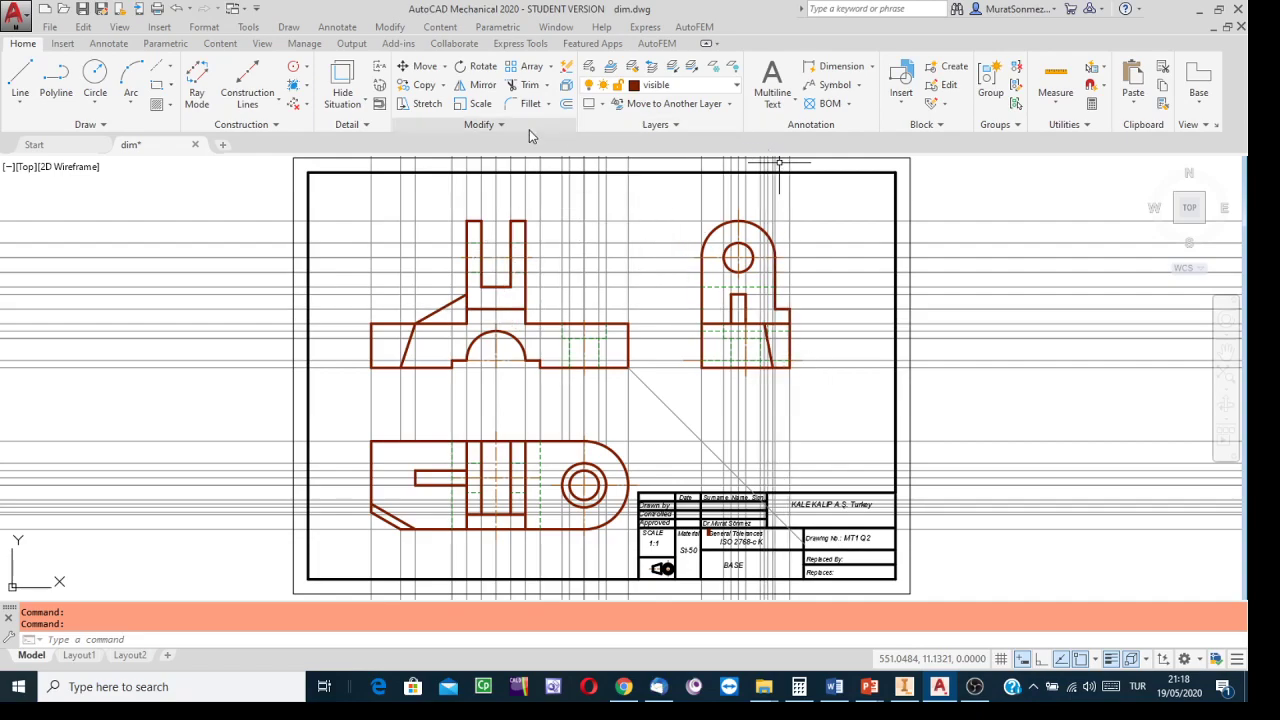
click(736, 86)
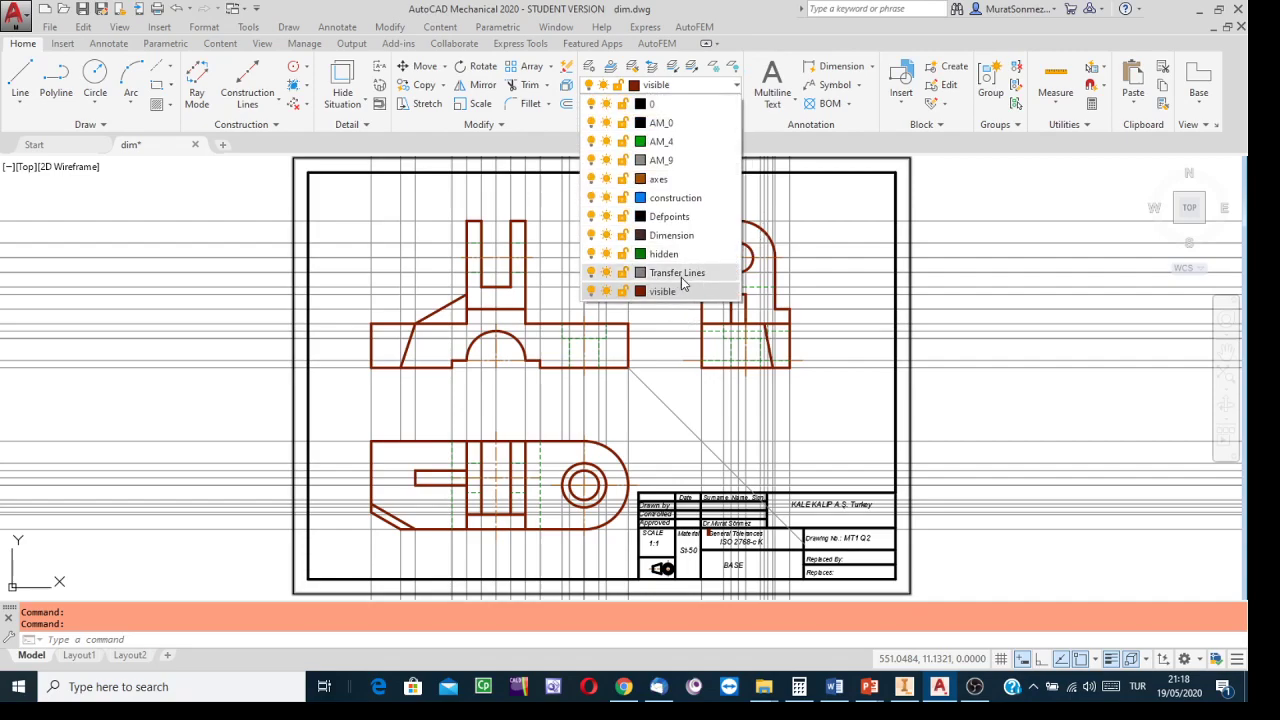
click(591, 272)
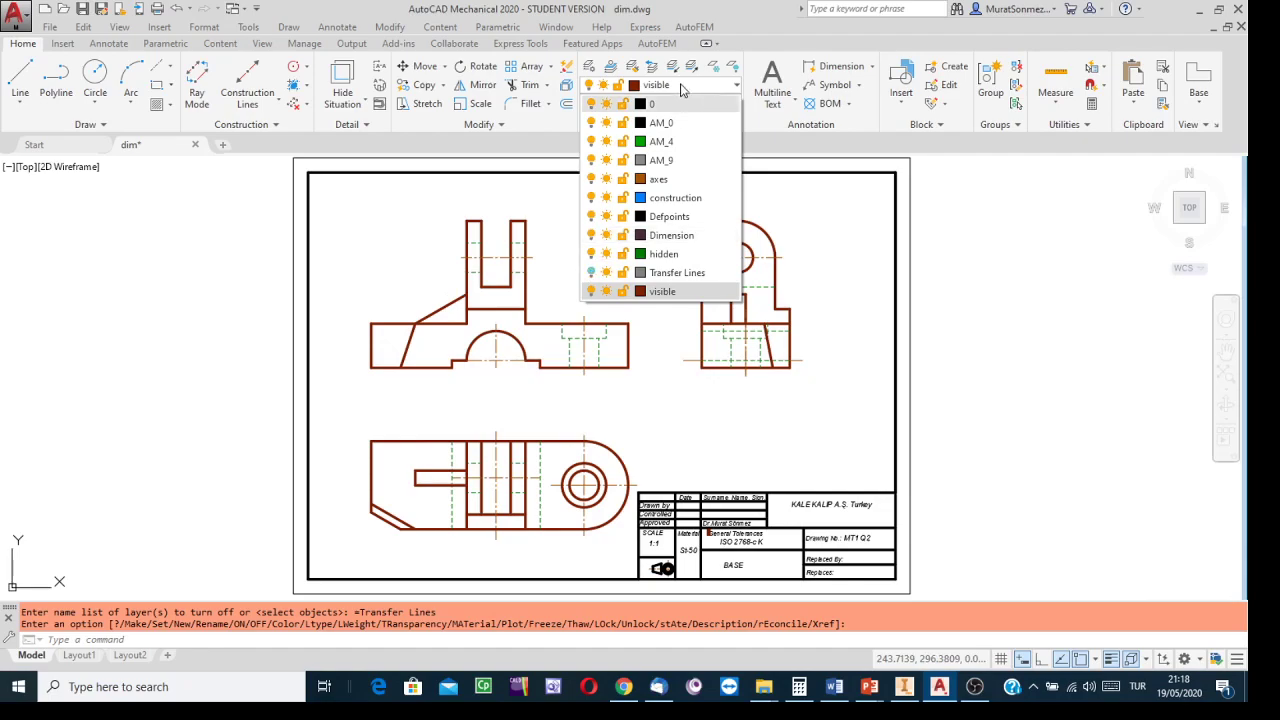
click(593, 273)
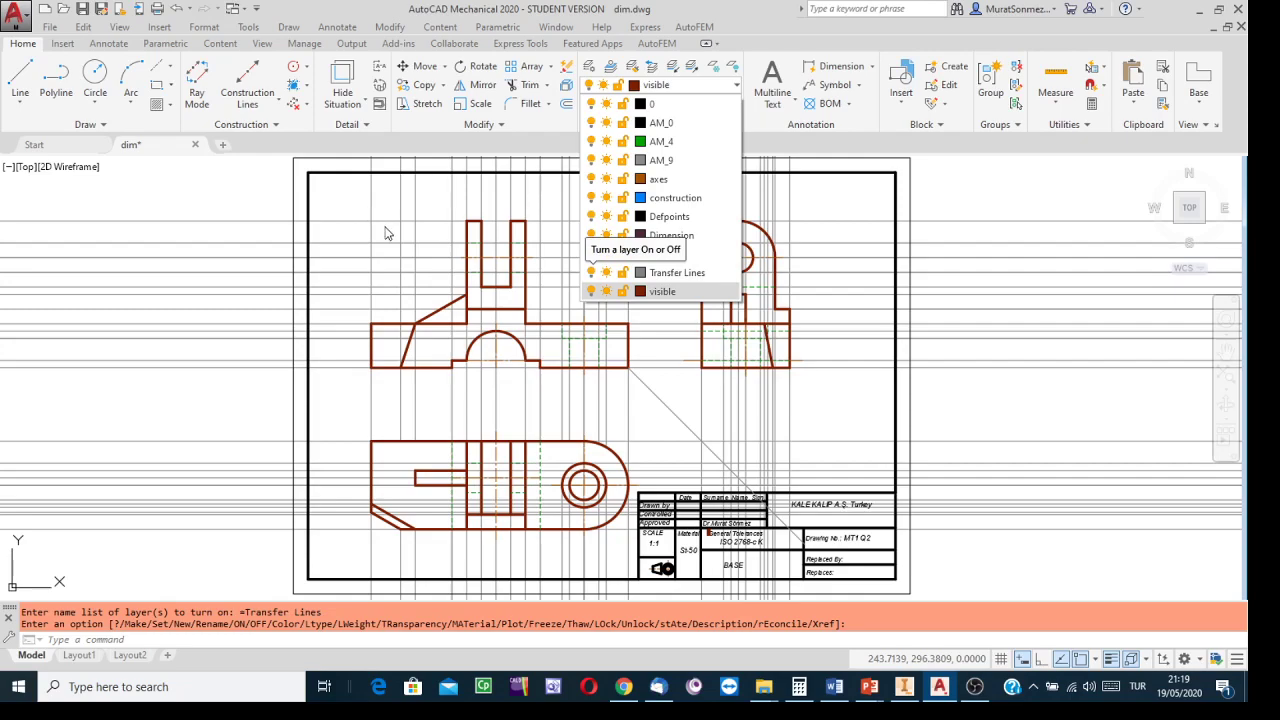
click(363, 207)
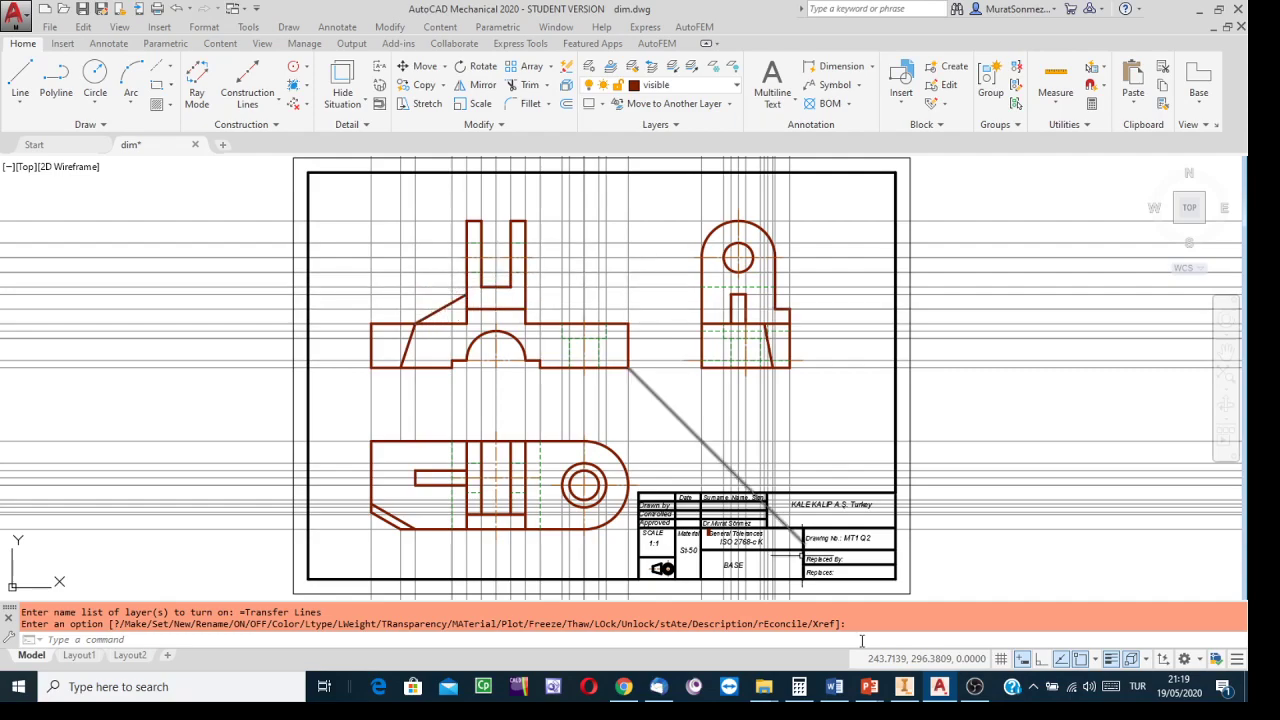
Switch to Inventor, examine the part's slanted corner cut up close, and compare it with the views in the AutoCAD drawing
click(913, 690)
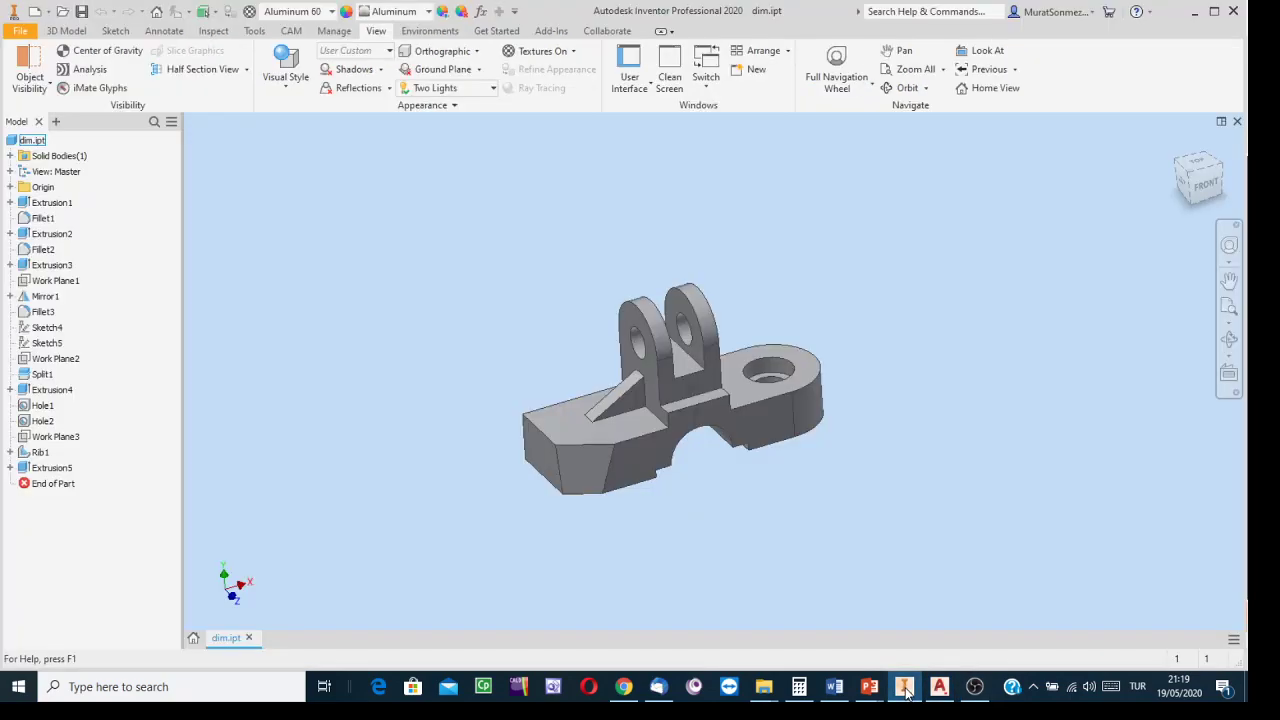
scroll(649, 528, up, 3)
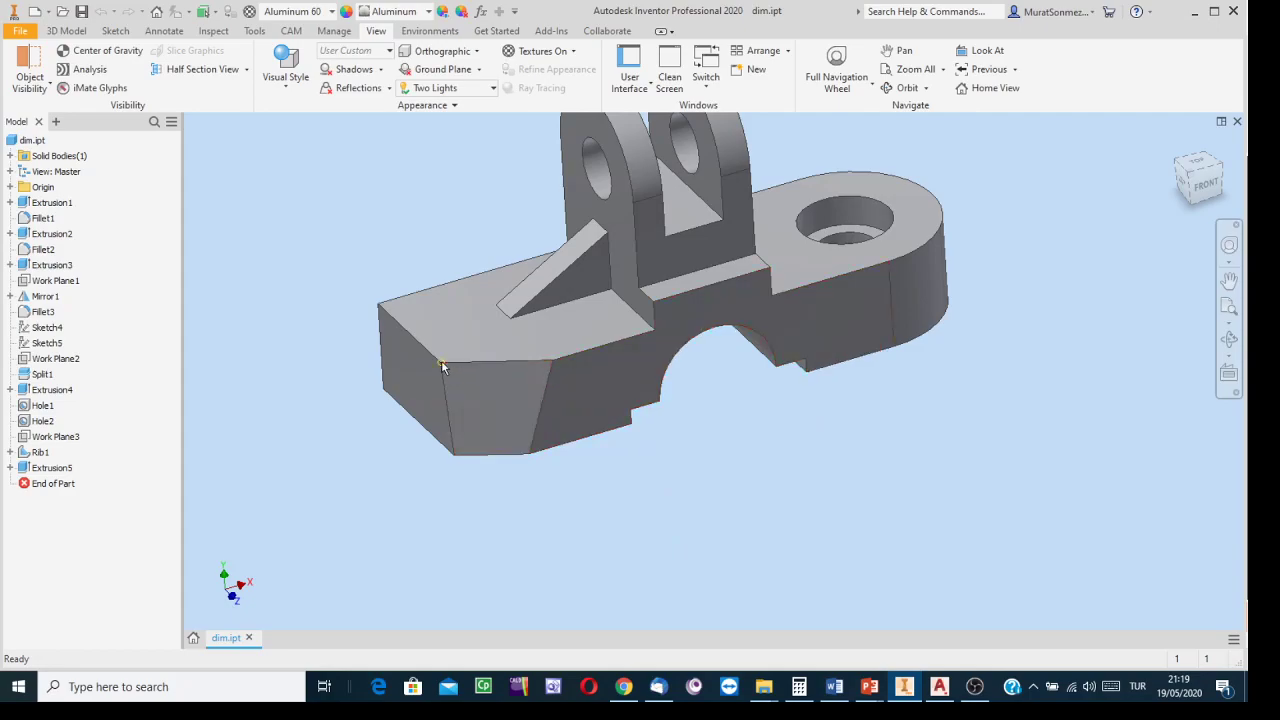
scroll(484, 366, up, 4)
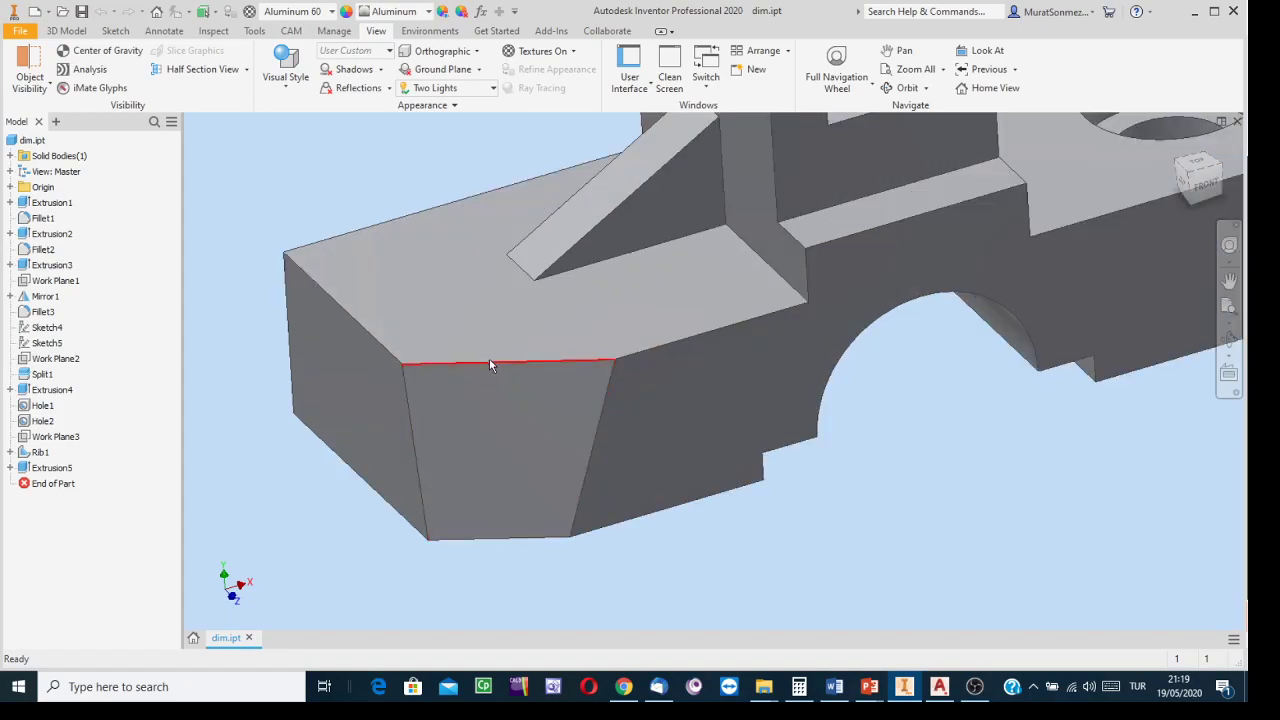
mouse_move(490, 362)
click(939, 686)
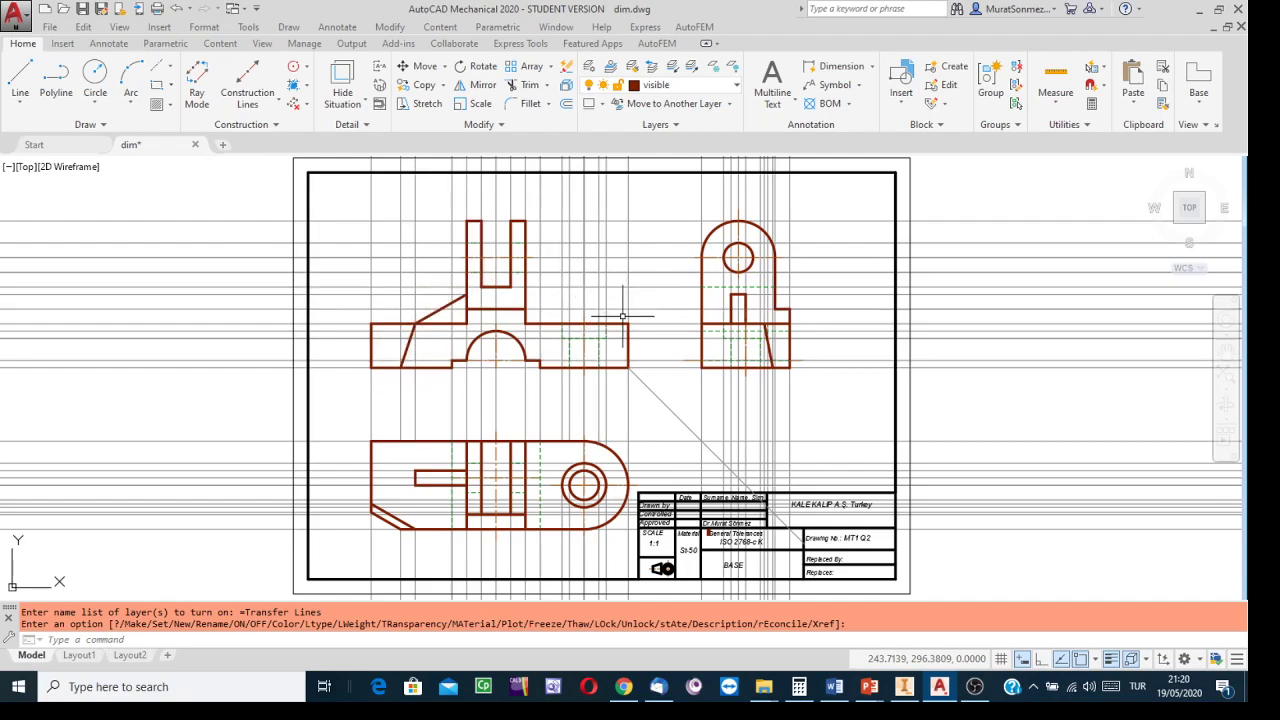
Return to the Inventor model and examine its slanted corner and stepped underside in the front and isometric views
click(904, 686)
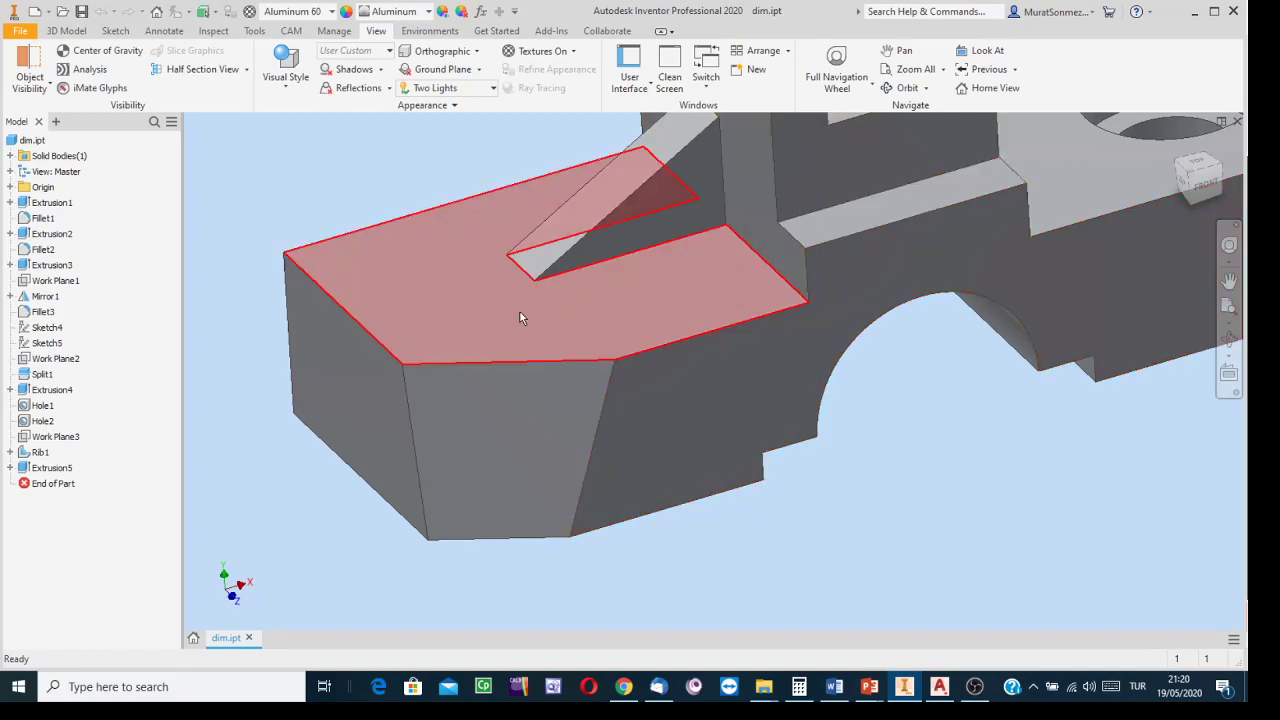
click(1202, 187)
scroll(597, 429, up, 3)
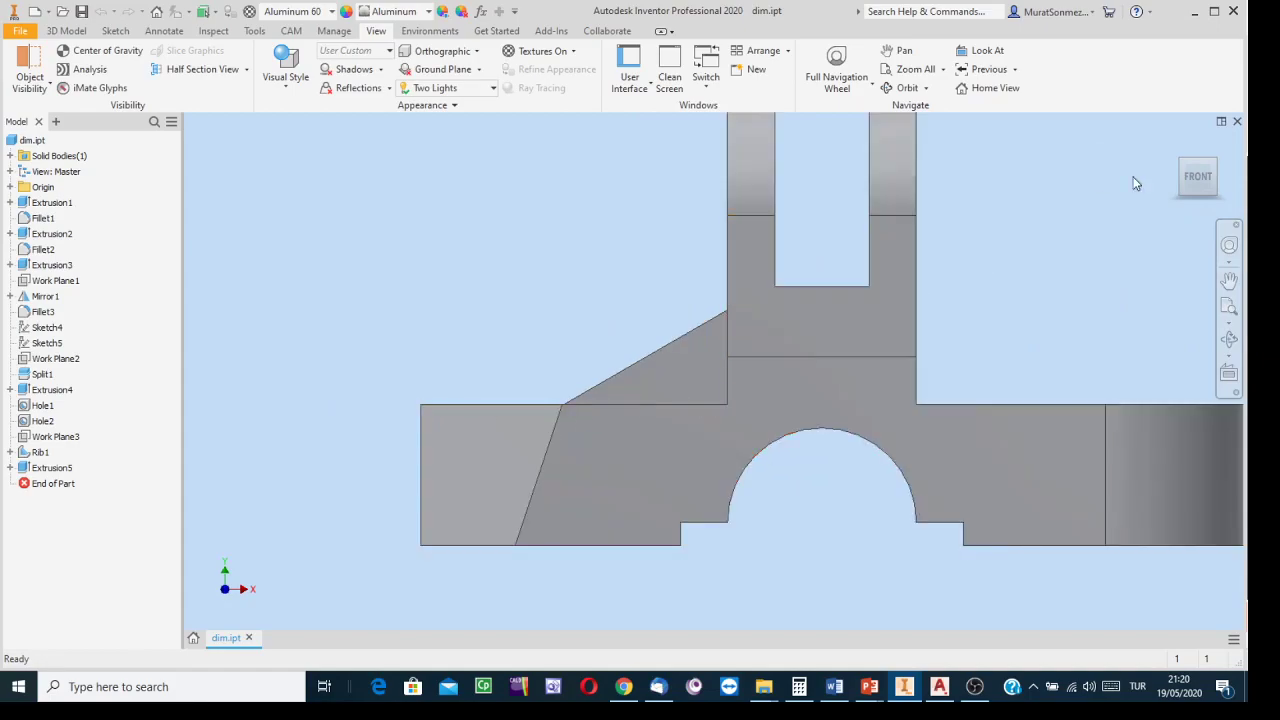
click(1183, 163)
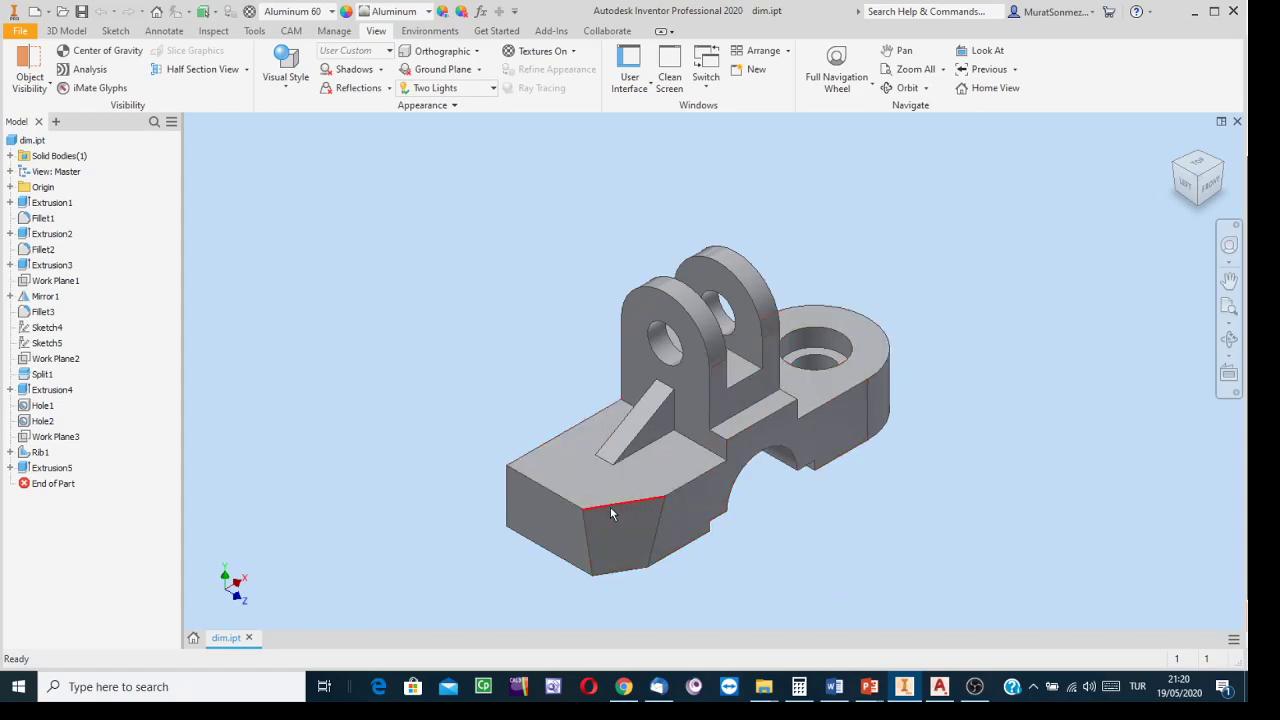
scroll(613, 513, up, 3)
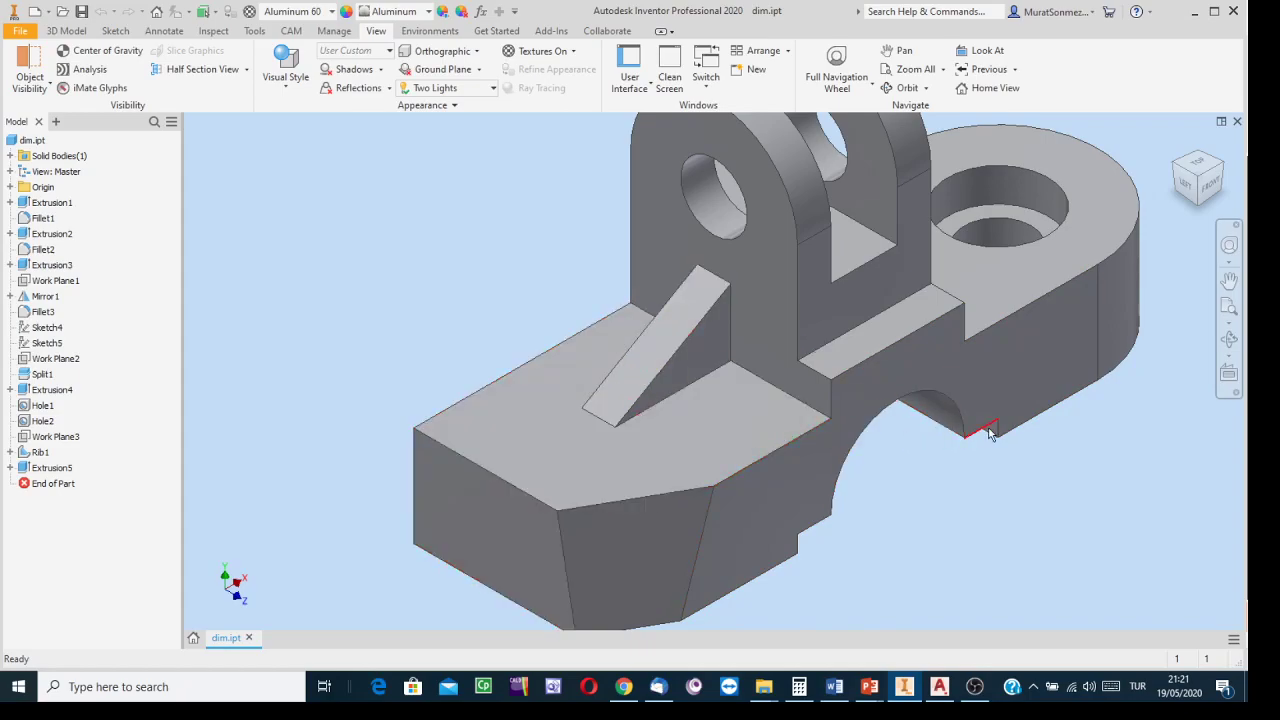
scroll(986, 437, down, 3)
middle_drag(970, 444, 858, 440)
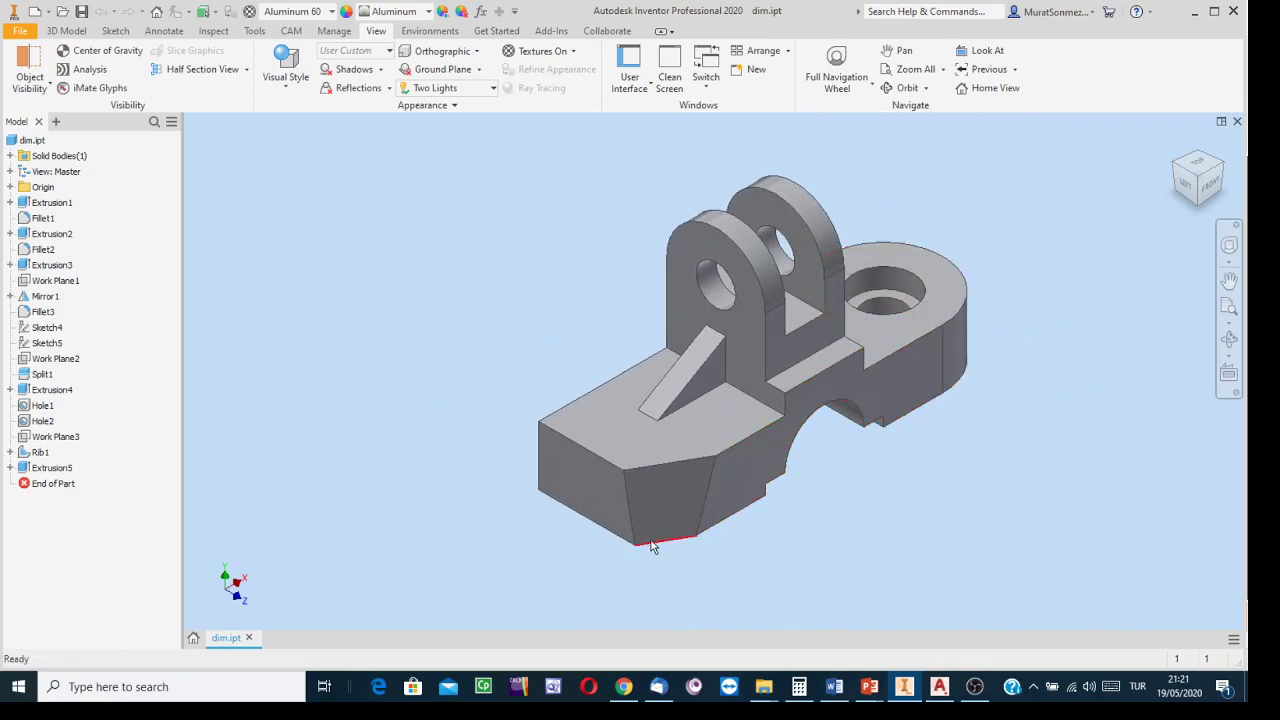
Switch to the AutoCAD drawing and turn off the Transfer Lines layer to hide the projection lines
click(940, 687)
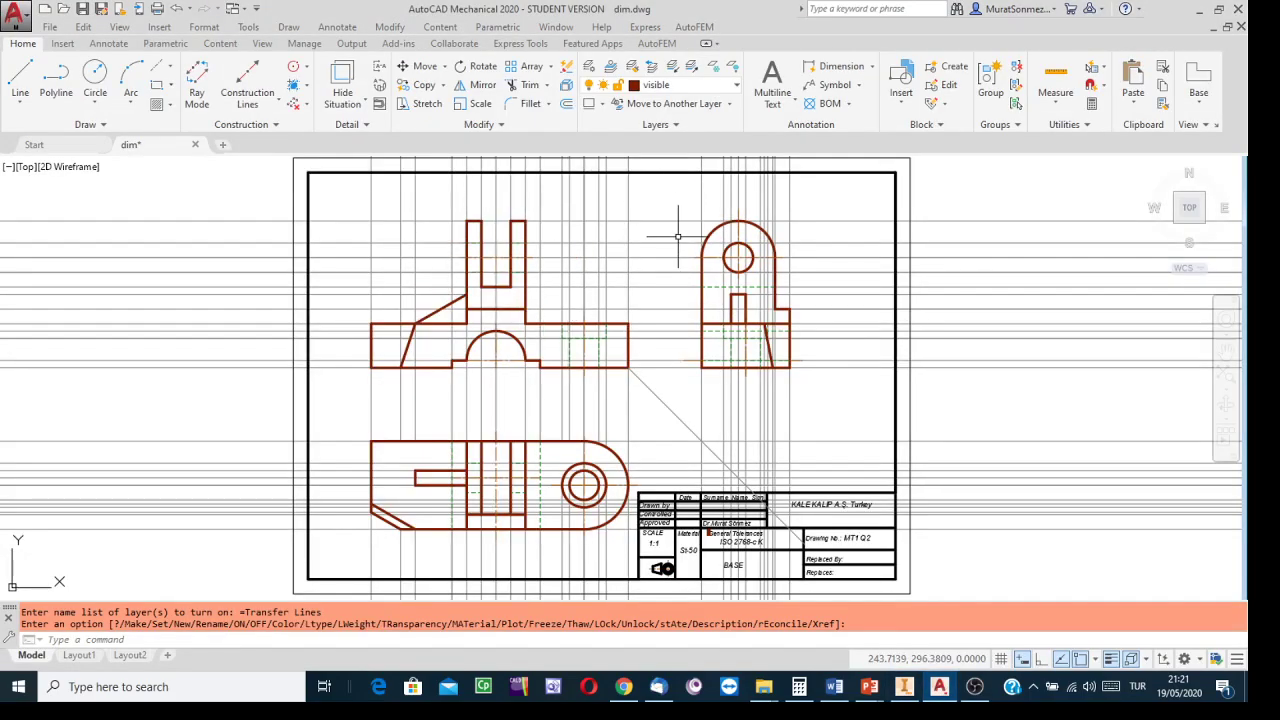
click(736, 85)
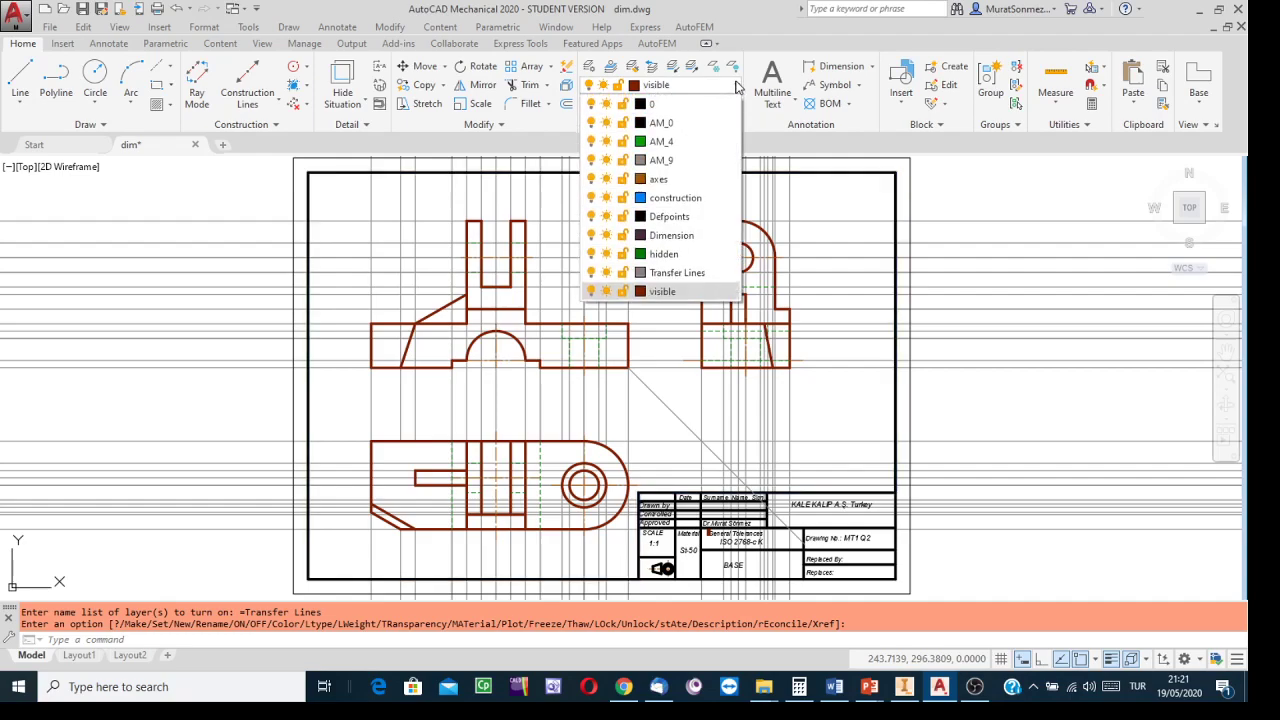
click(591, 273)
click(543, 202)
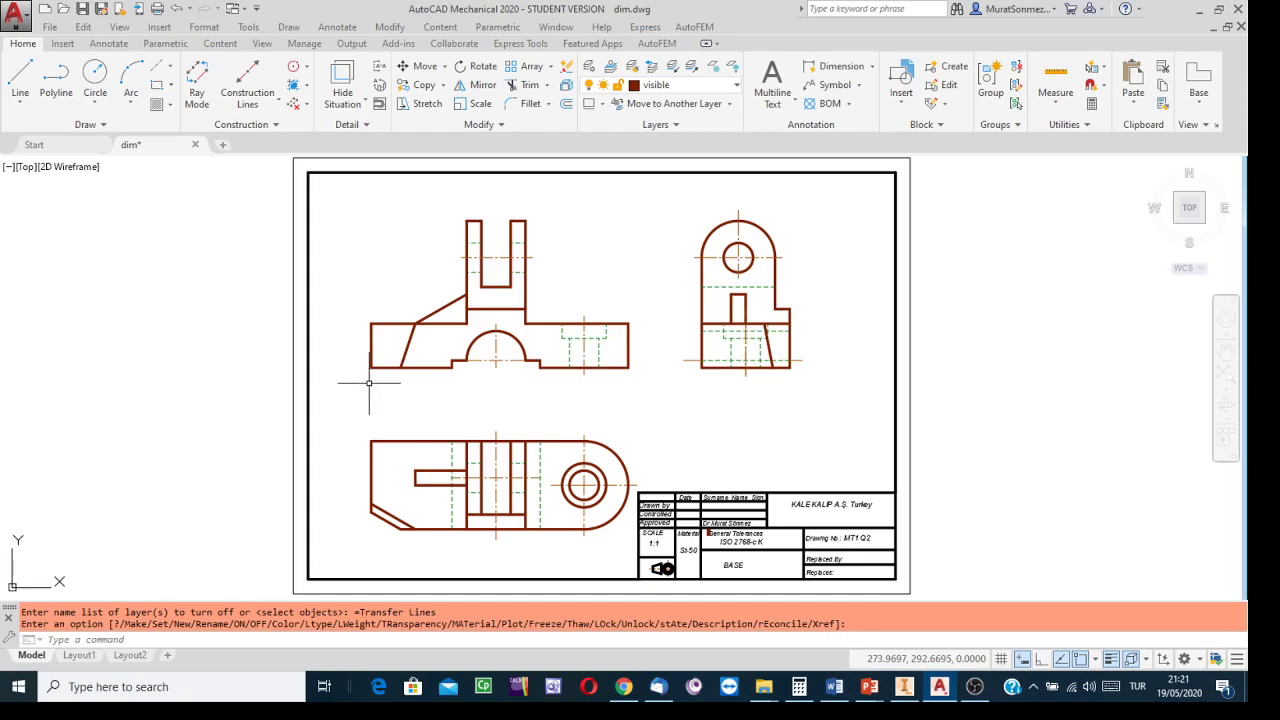
Examine the title block's scale, material, general tolerances and projection symbol, and bring the whole sheet with its three views back into view
scroll(667, 553, up, 6)
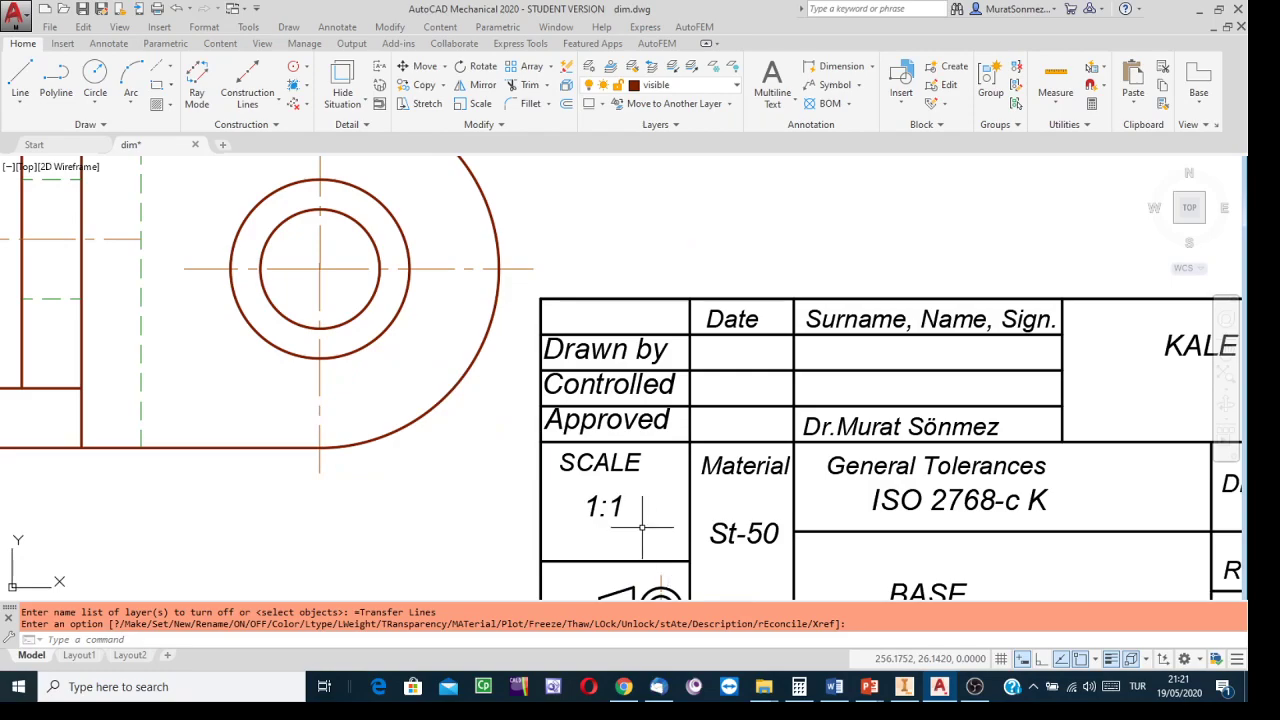
scroll(631, 519, down, 6)
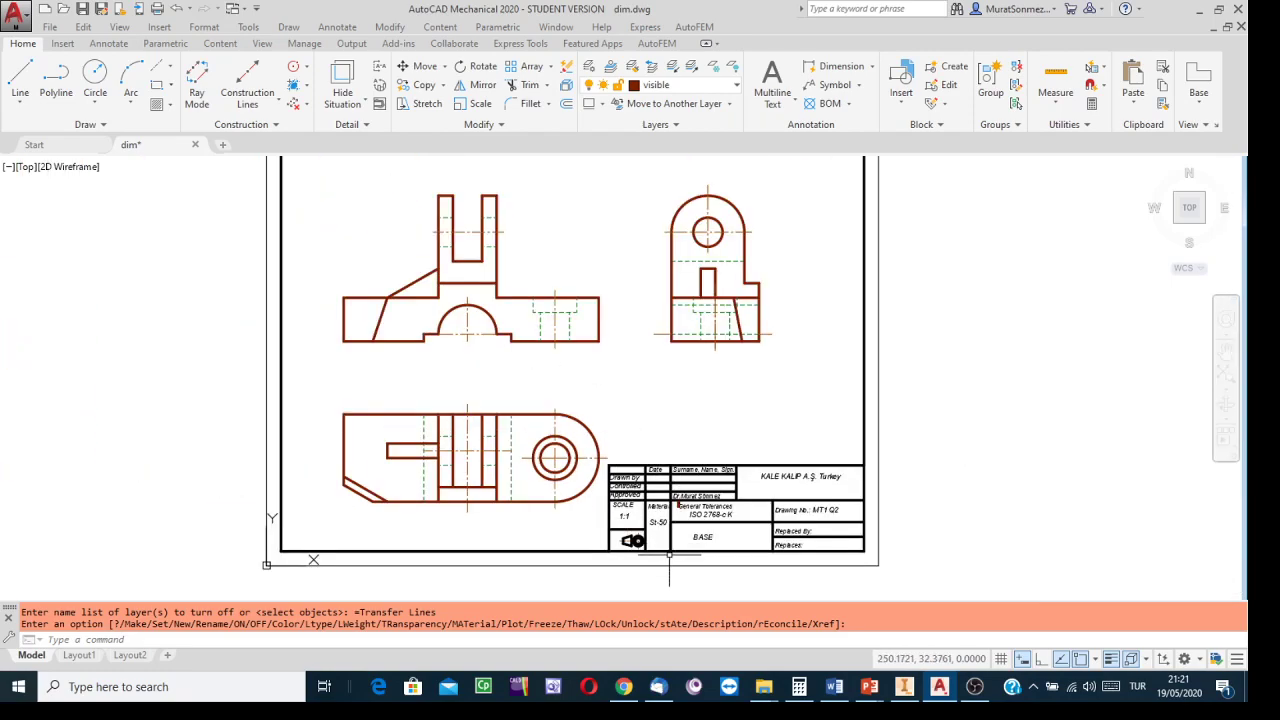
scroll(667, 522, up, 2)
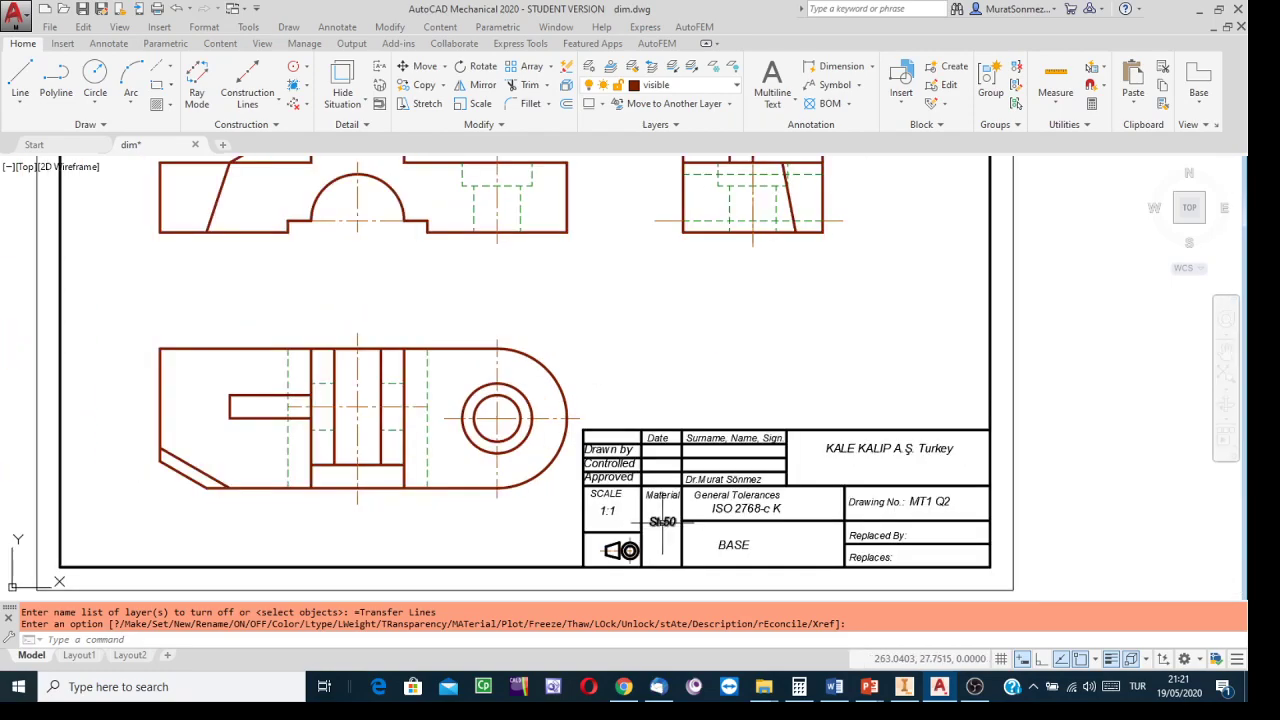
scroll(649, 510, down, 3)
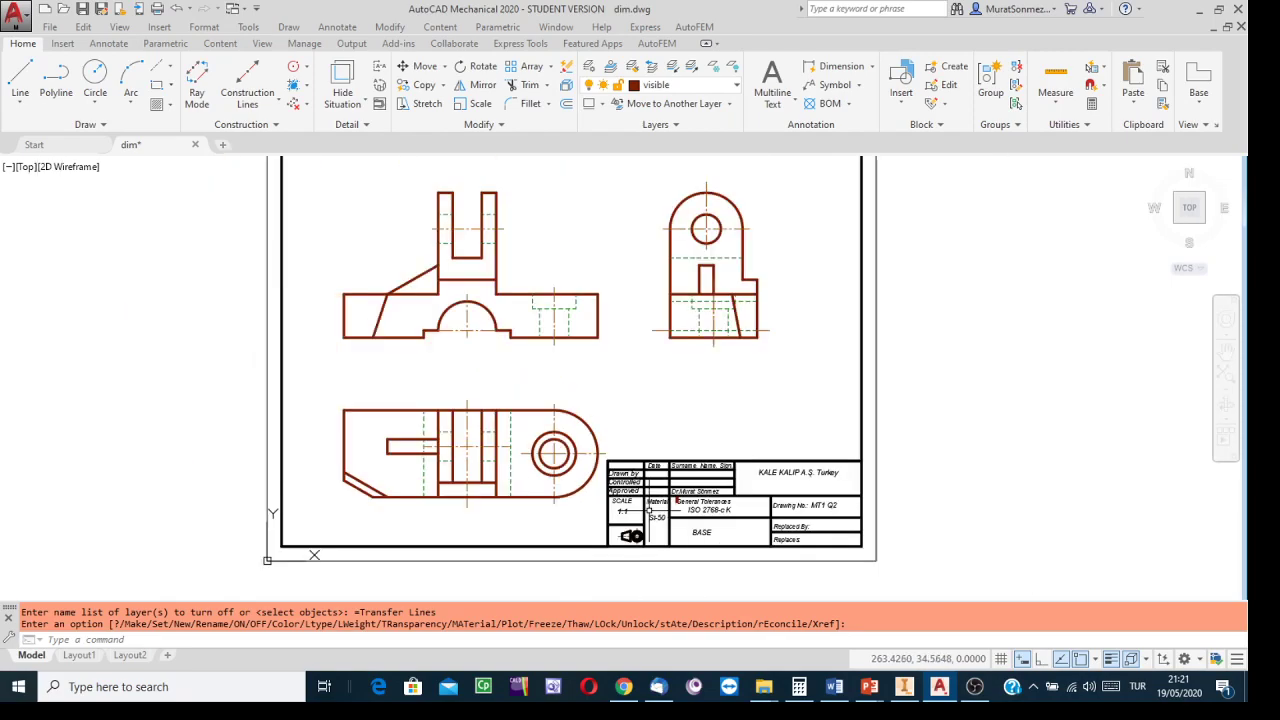
mouse_move(677, 434)
middle_down()
mouse_move(737, 457)
mouse_move(718, 445)
middle_up()
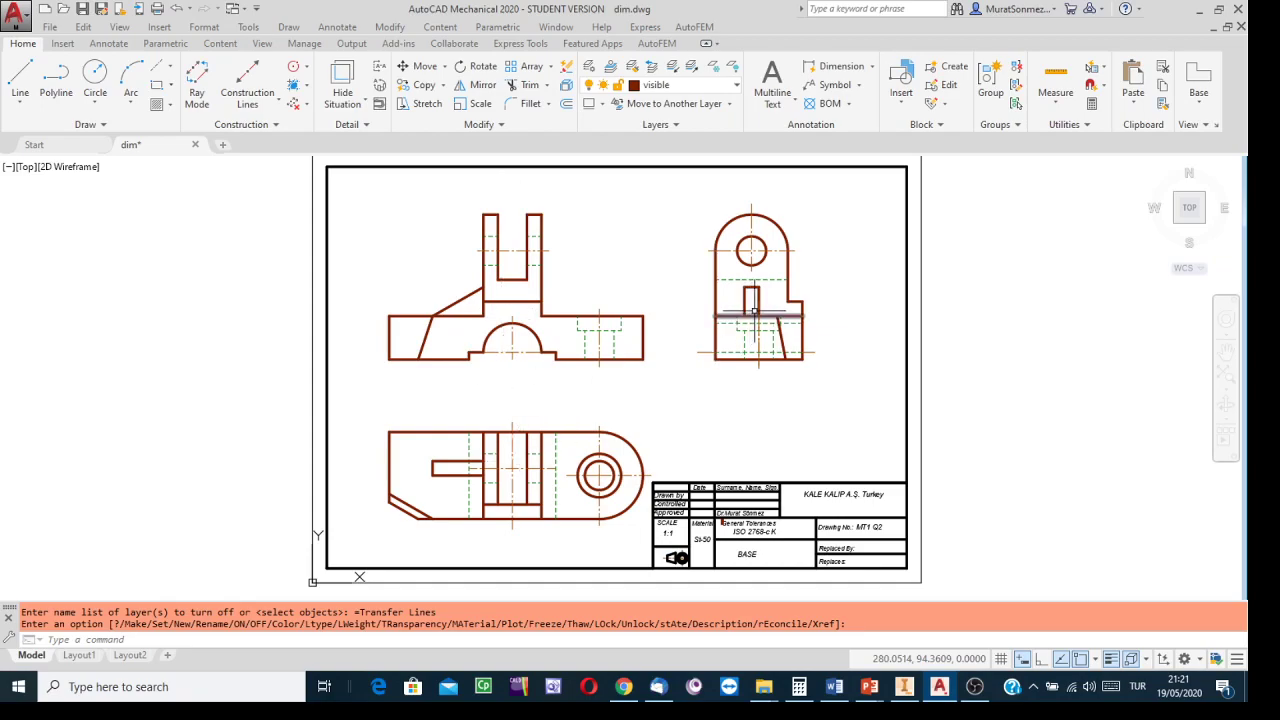
scroll(680, 548, up, 5)
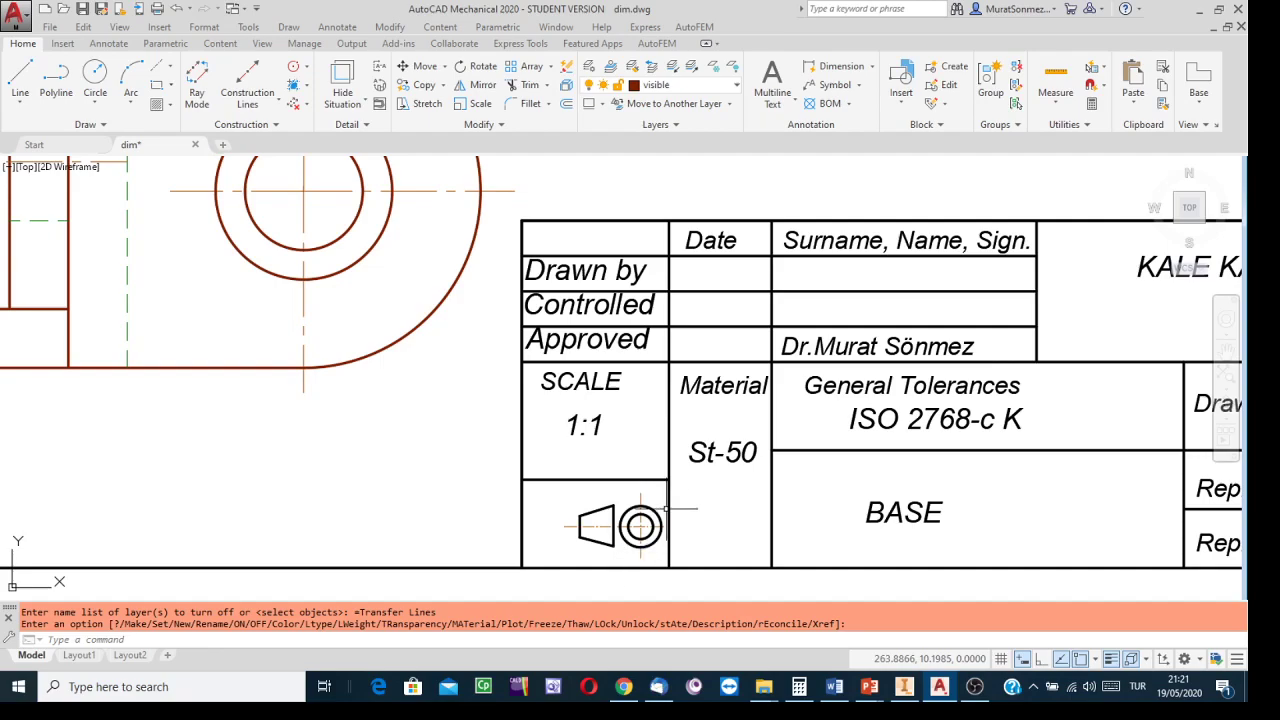
scroll(589, 496, down, 5)
mouse_move(590, 370)
middle_down()
mouse_move(645, 443)
mouse_move(631, 430)
middle_up()
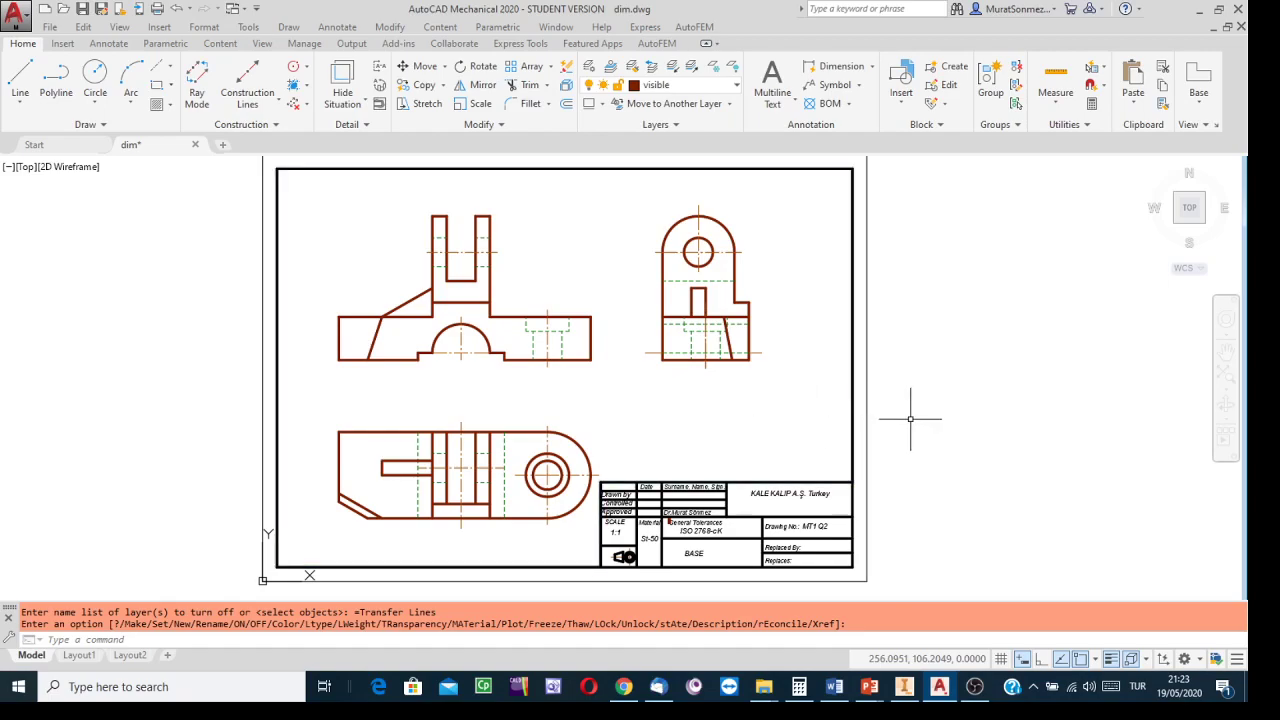
mouse_move(914, 419)
middle_down()
mouse_move(846, 440)
mouse_move(767, 431)
middle_up()
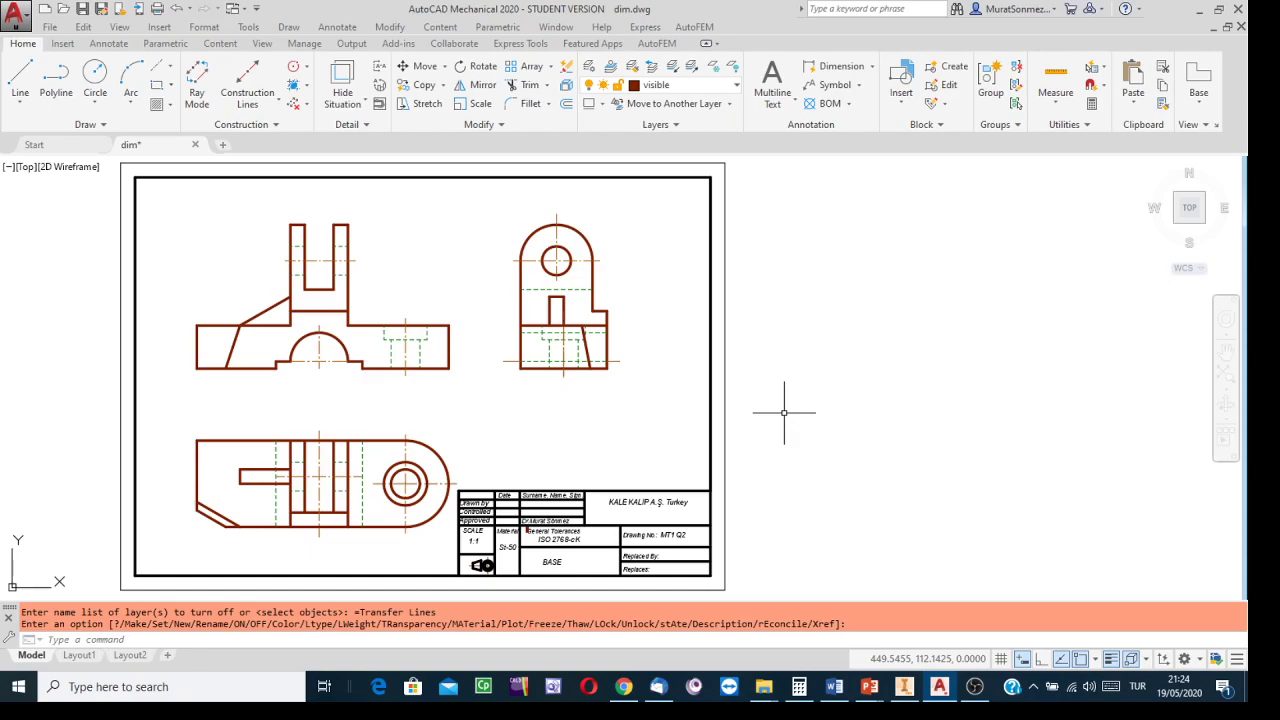
middle_drag(784, 412, 934, 416)
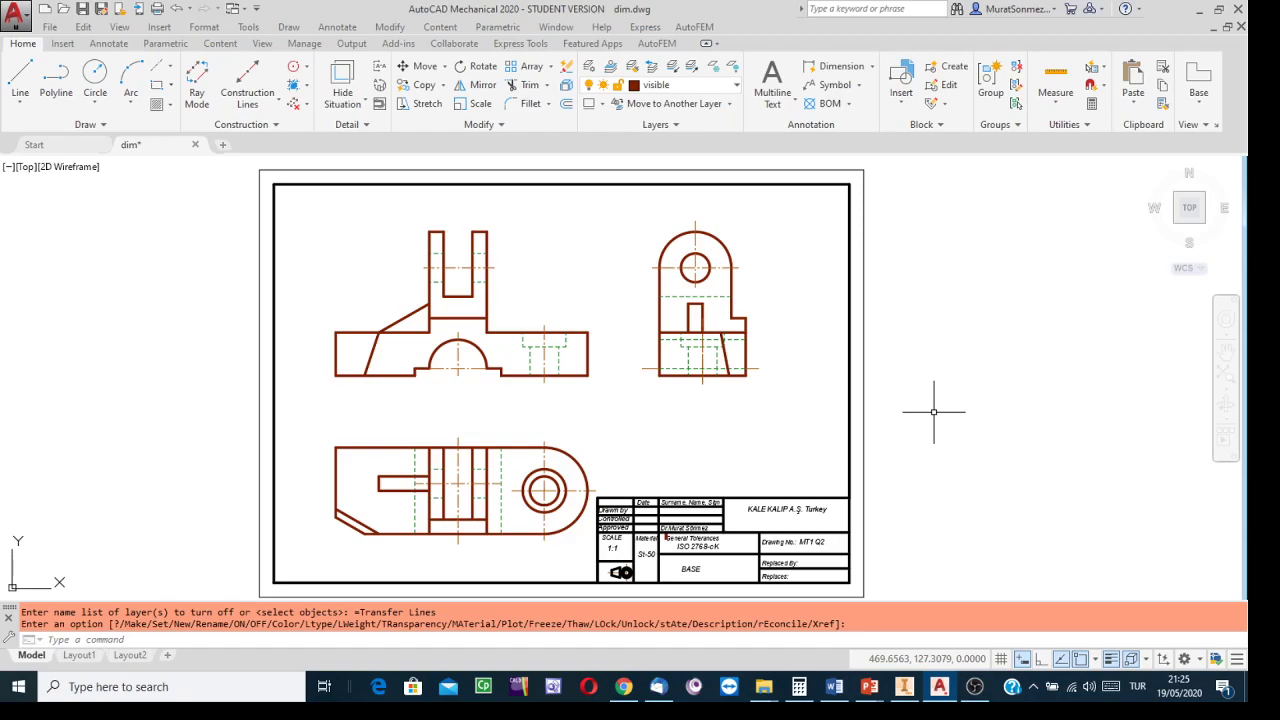
middle_drag(932, 395, 982, 395)
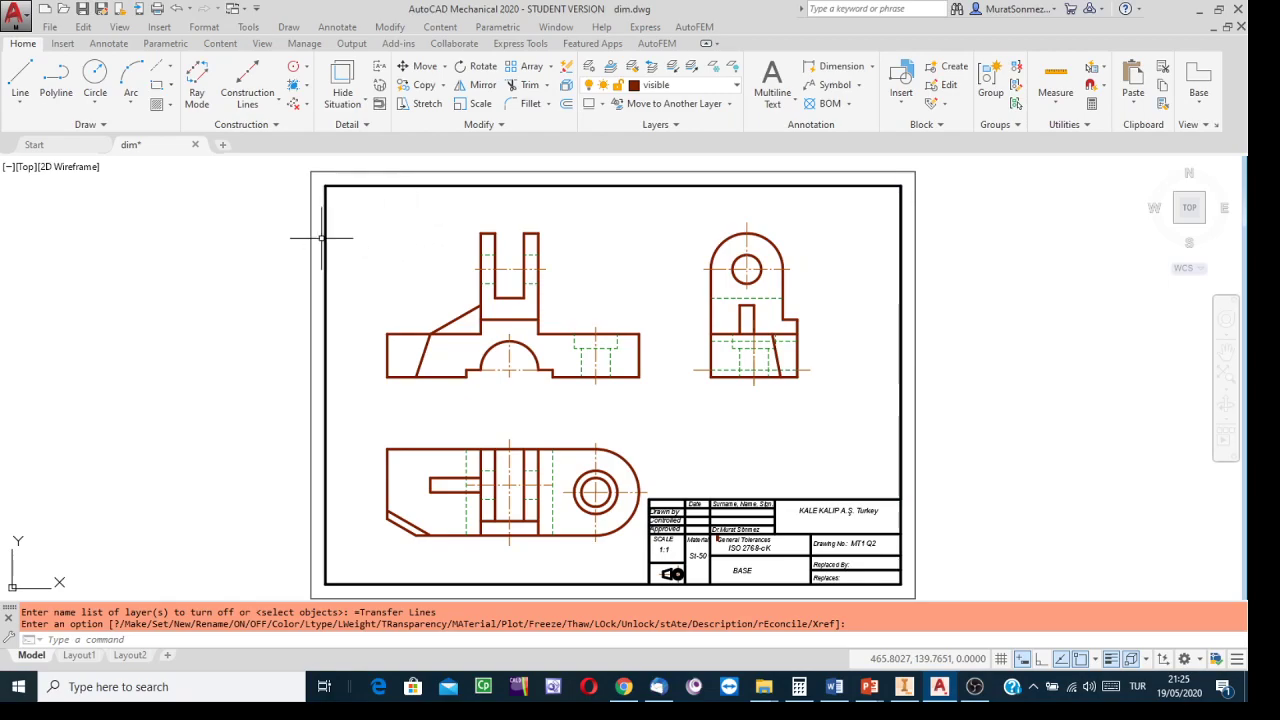
Create a new drawing from the am_iso_lbg.dwt template in the LightBackground template folder
click(75, 145)
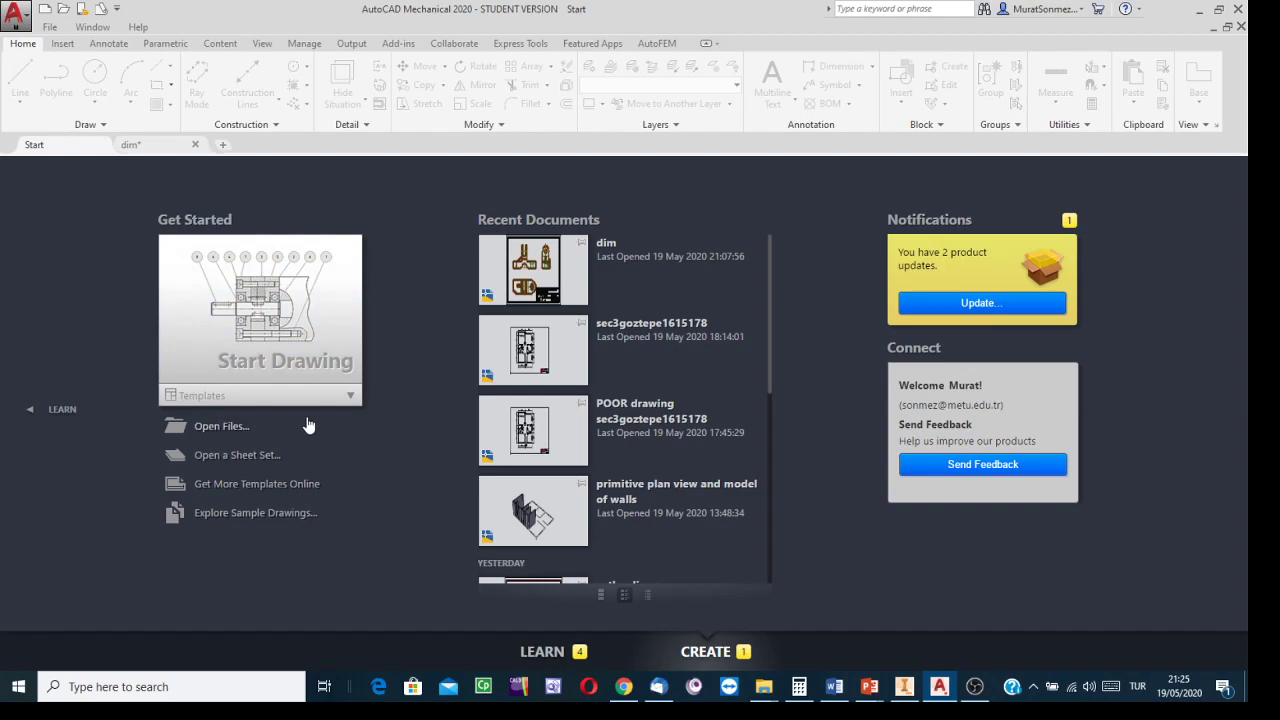
click(45, 10)
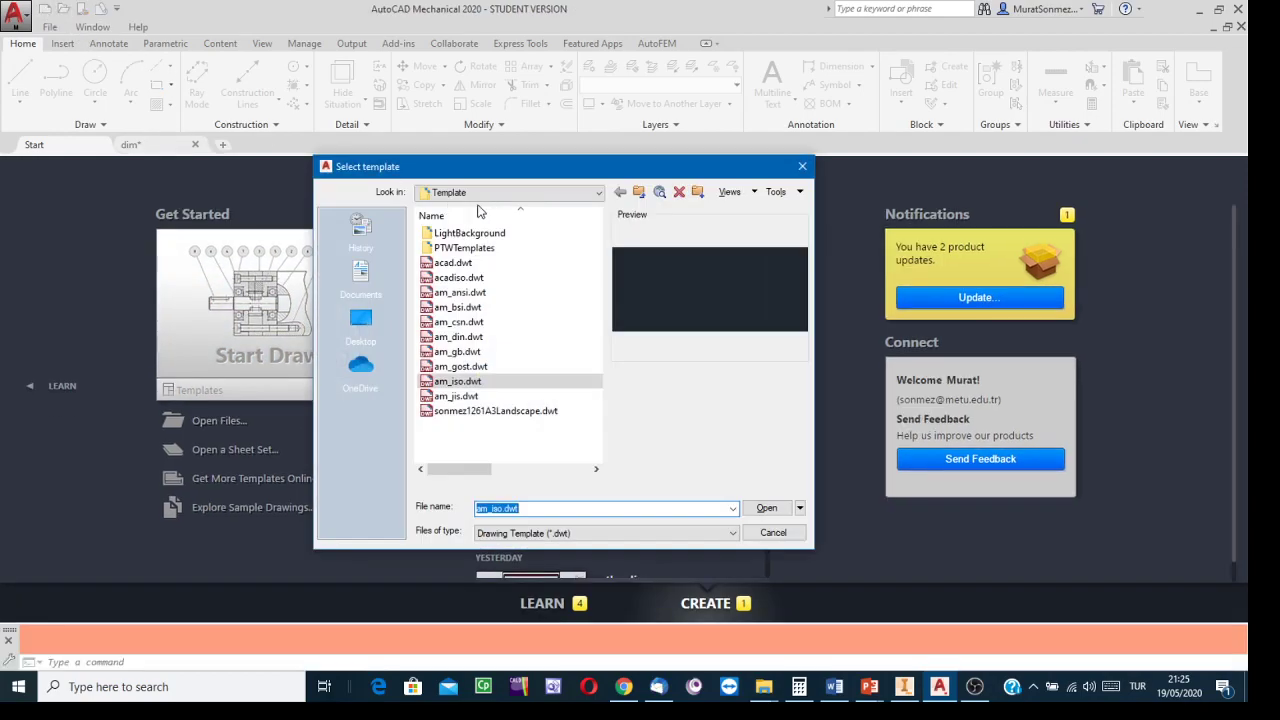
drag(535, 162, 529, 119)
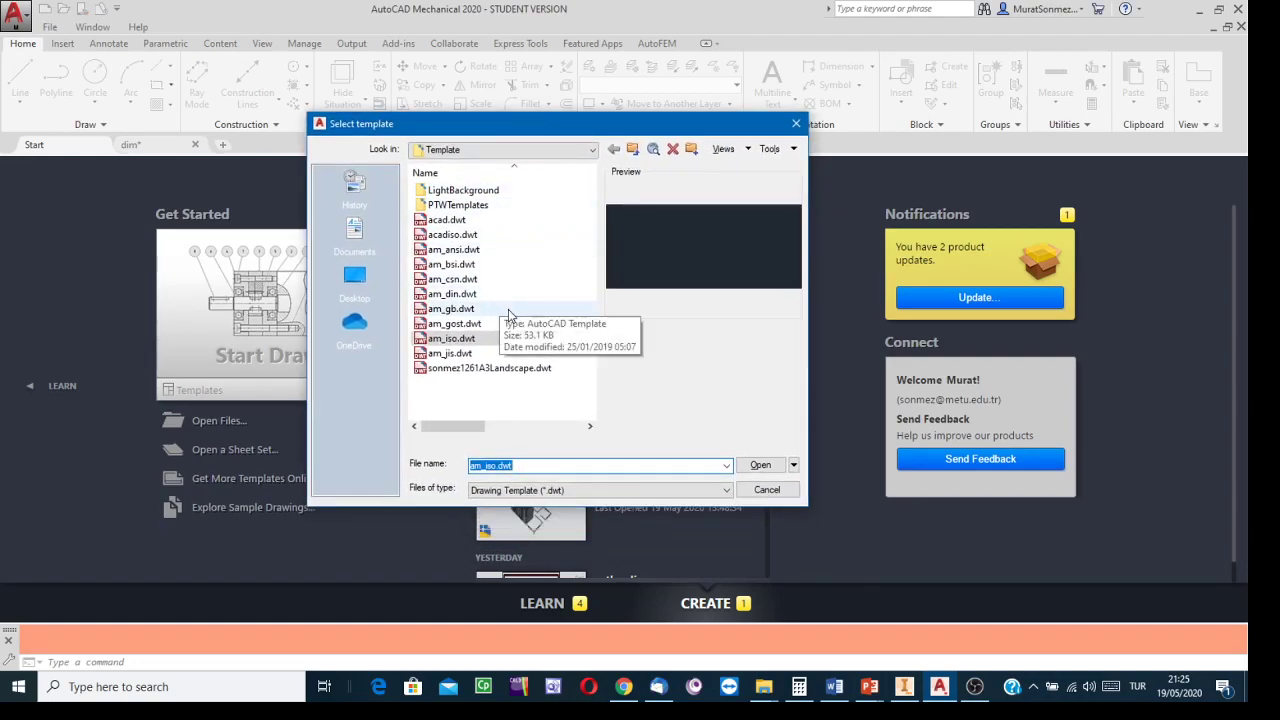
double_click(464, 192)
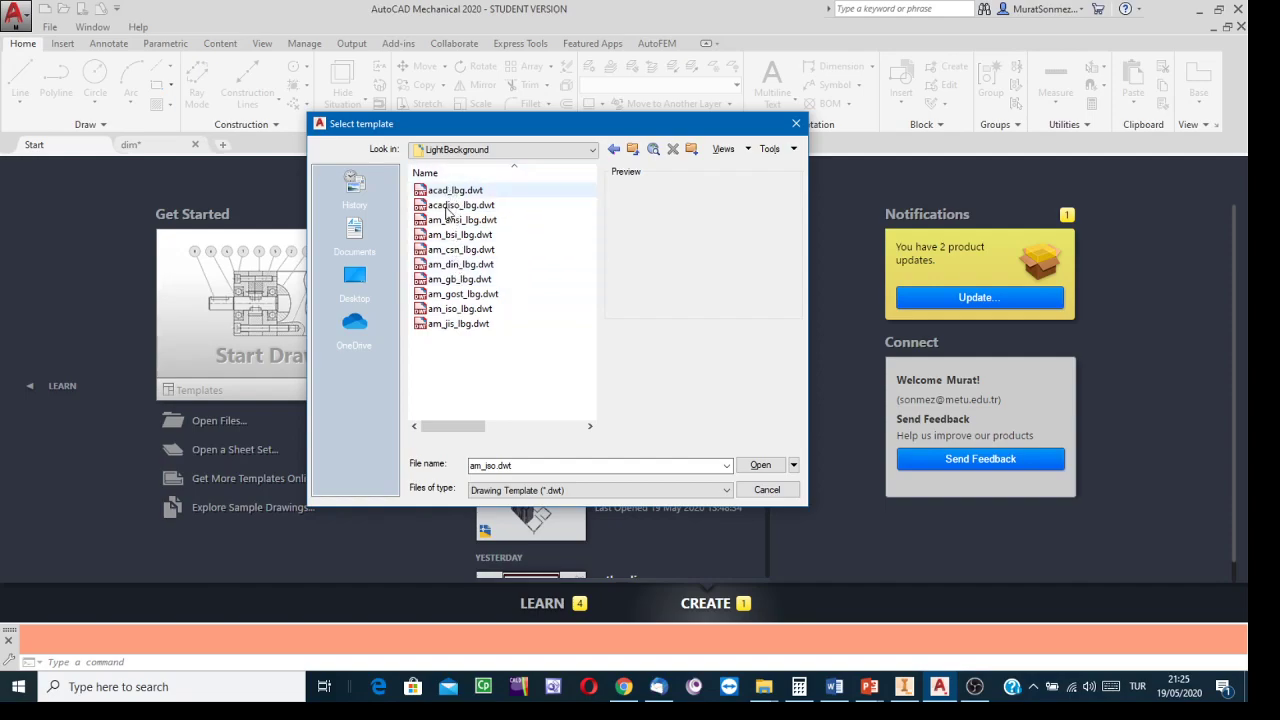
click(449, 314)
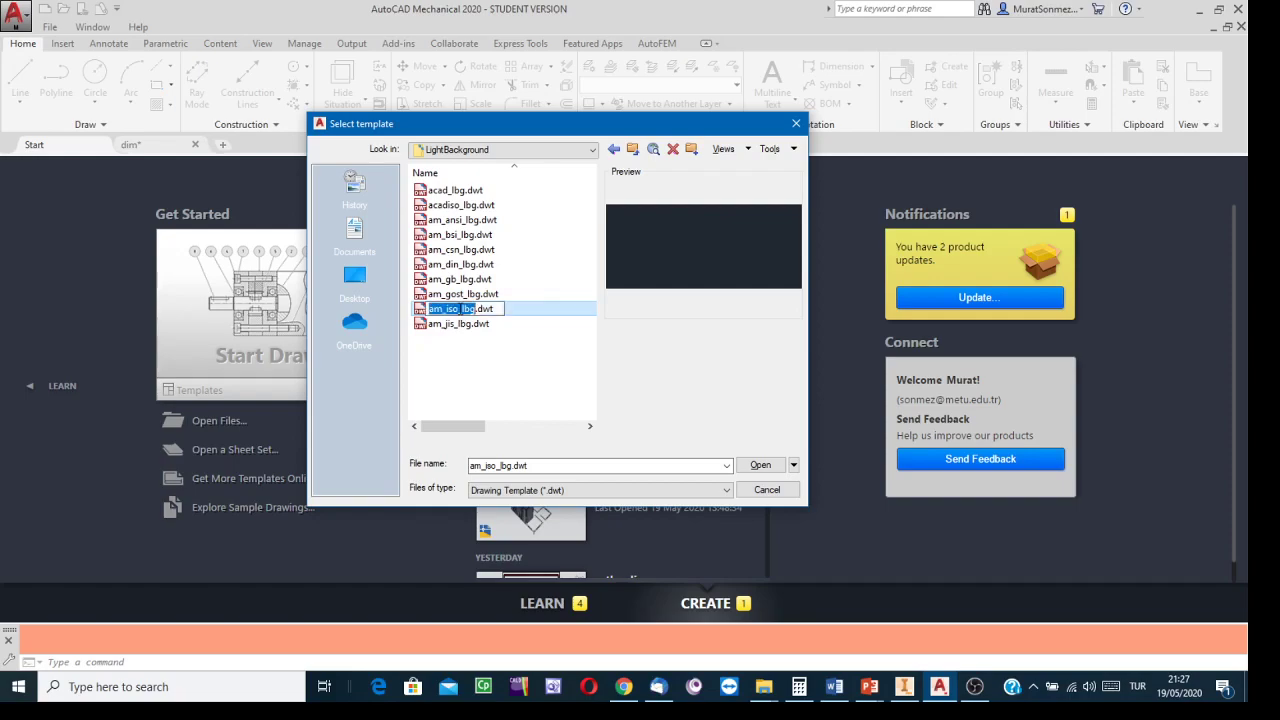
click(517, 296)
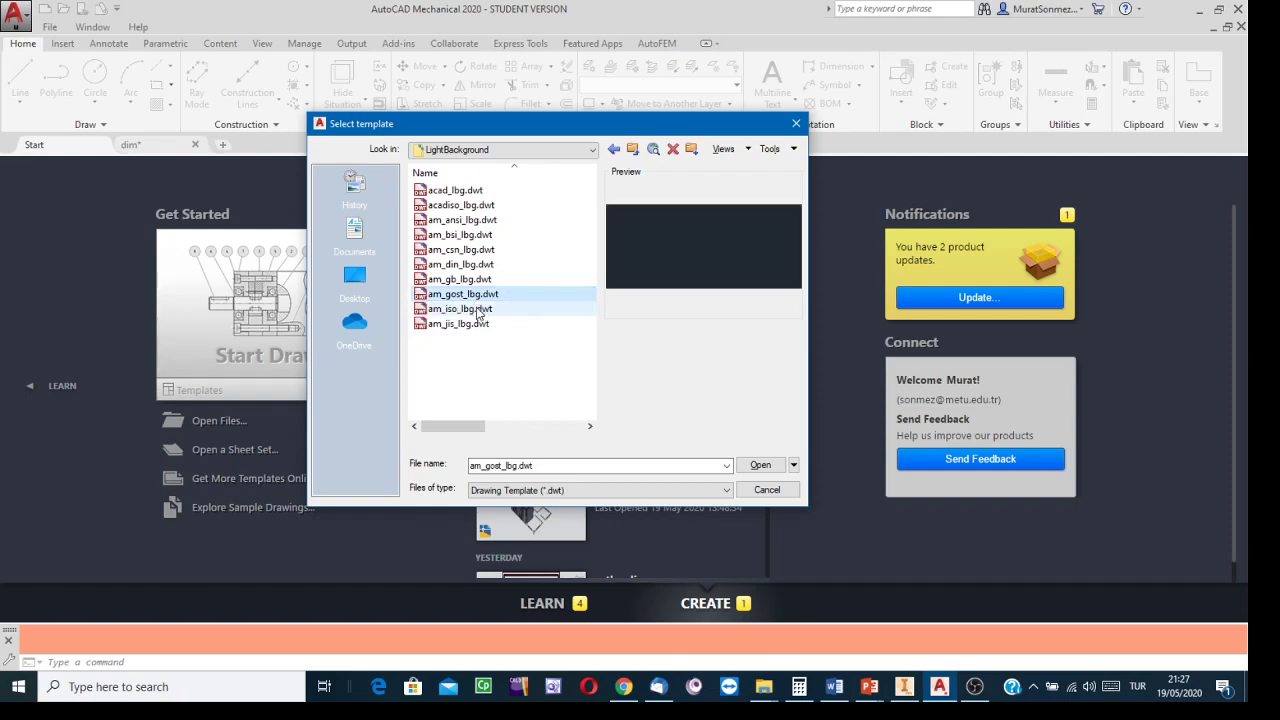
click(517, 310)
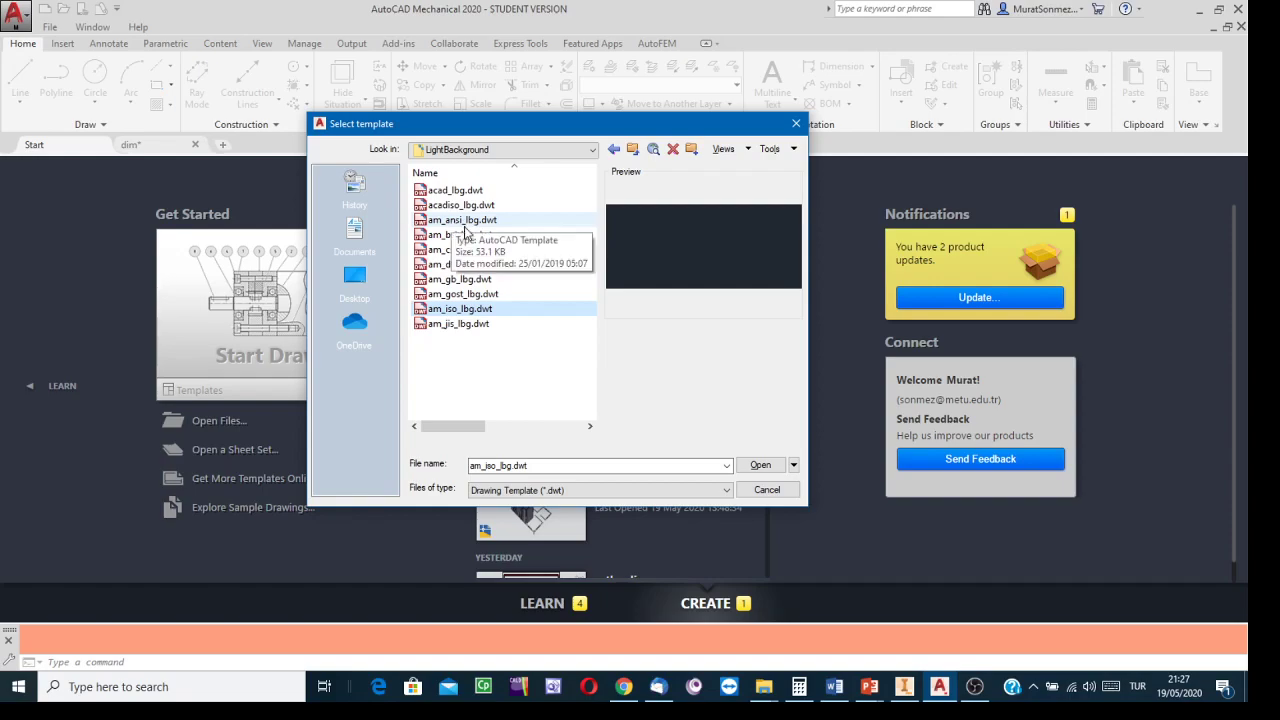
click(455, 221)
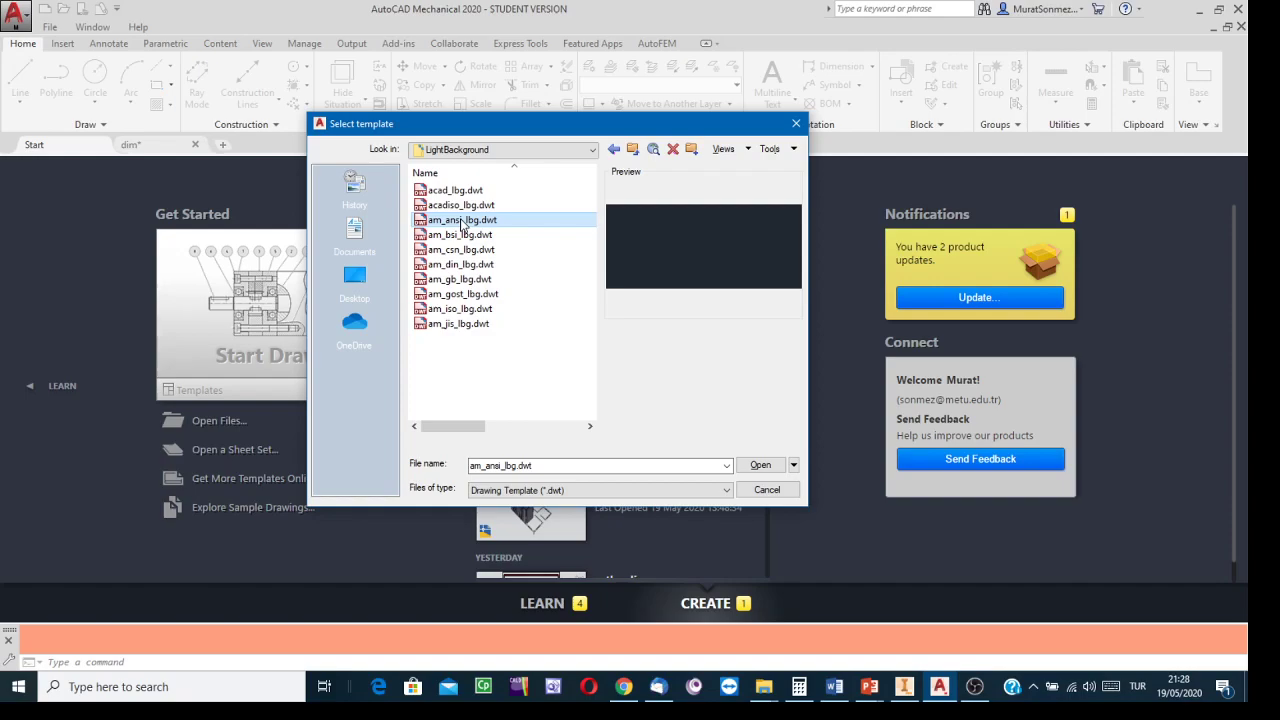
click(494, 310)
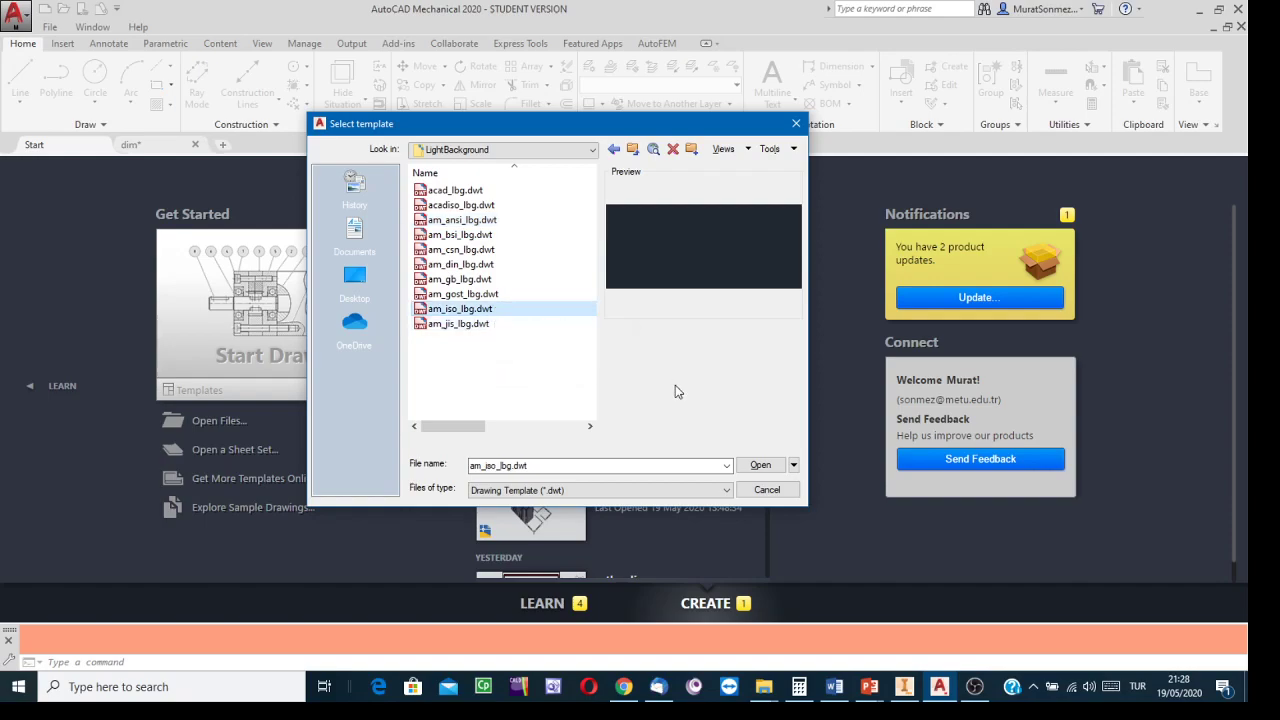
click(766, 466)
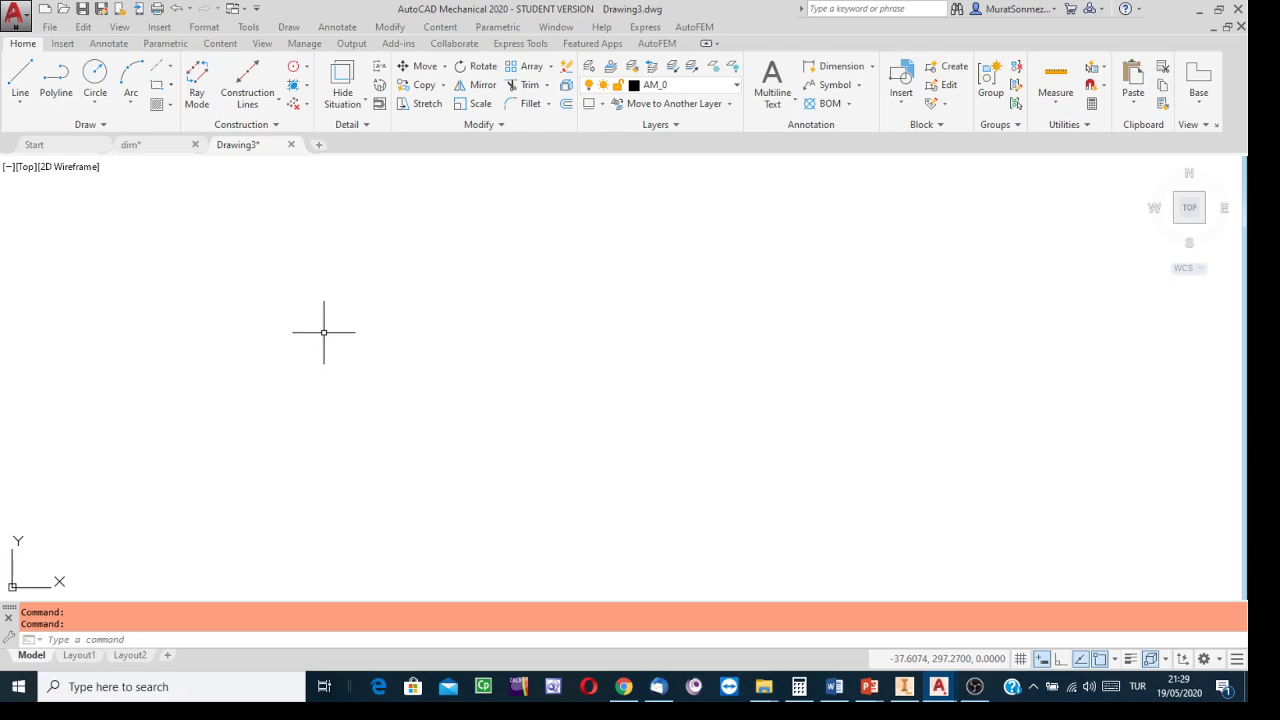
Set up a drawing border with A3 (297x420mm) paper format, ISO Title Block A and a scale of 1:40
click(112, 45)
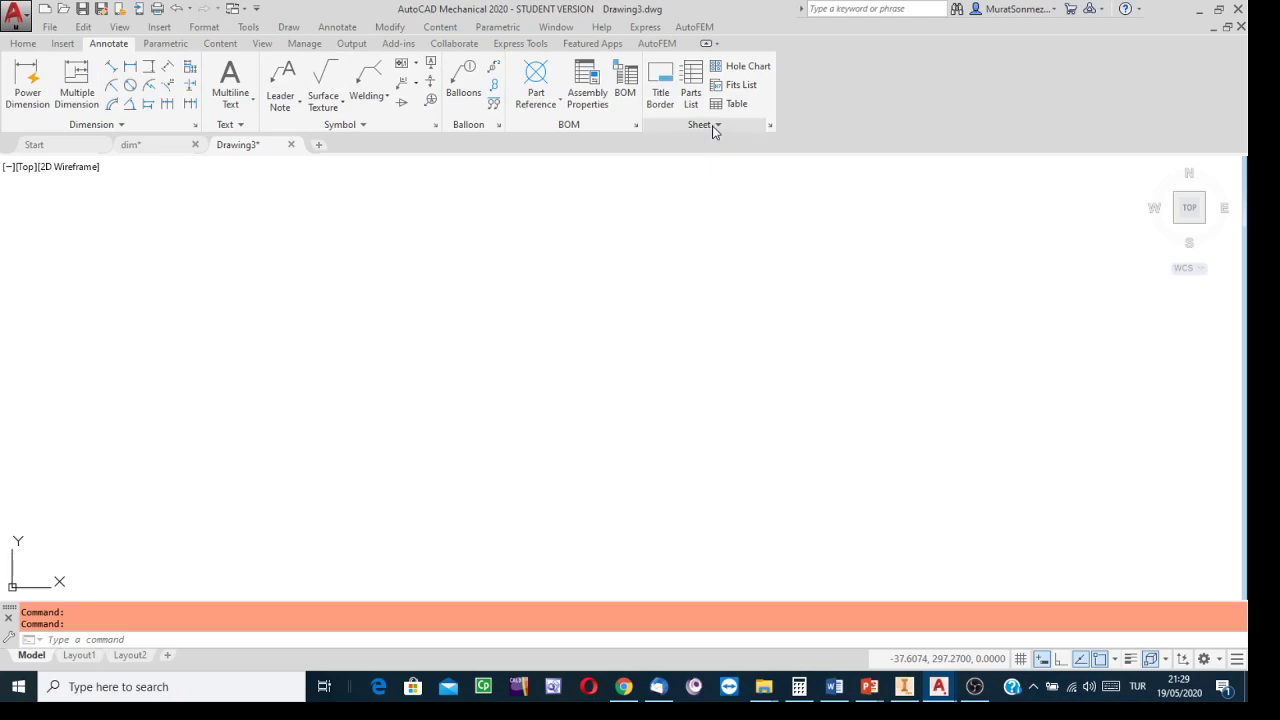
click(660, 80)
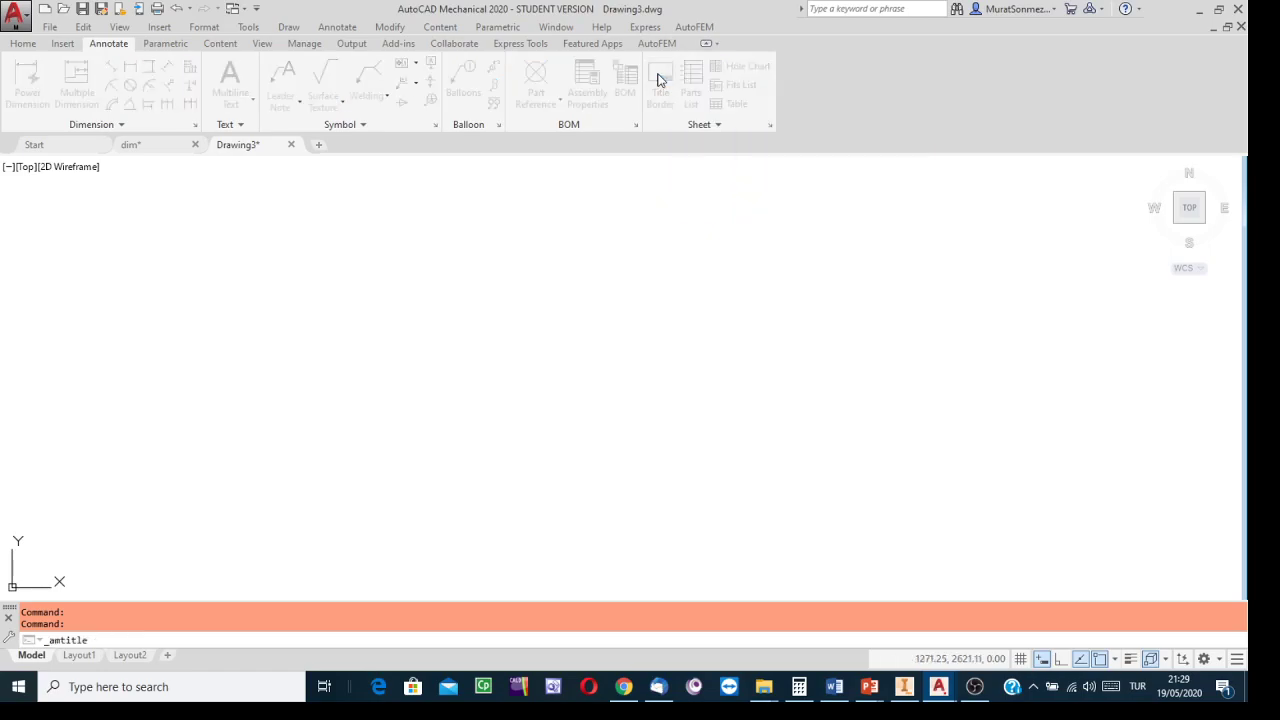
drag(648, 207, 608, 192)
click(543, 239)
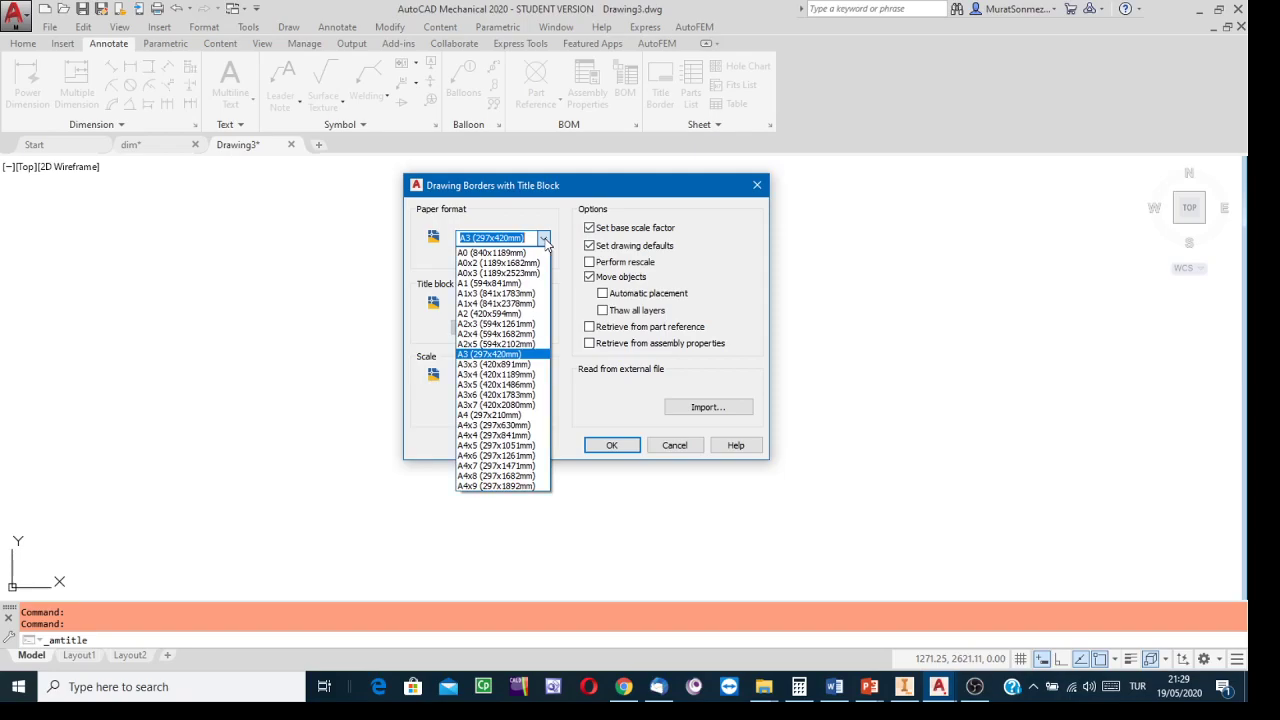
click(493, 355)
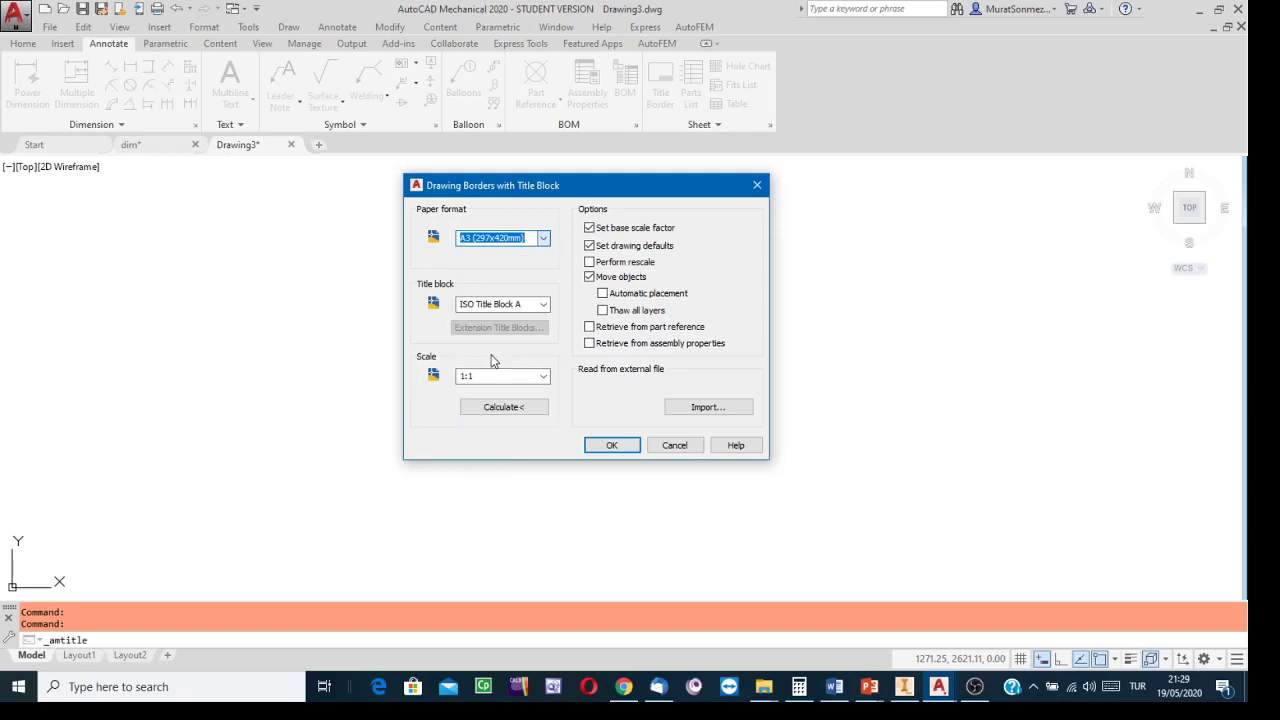
click(543, 306)
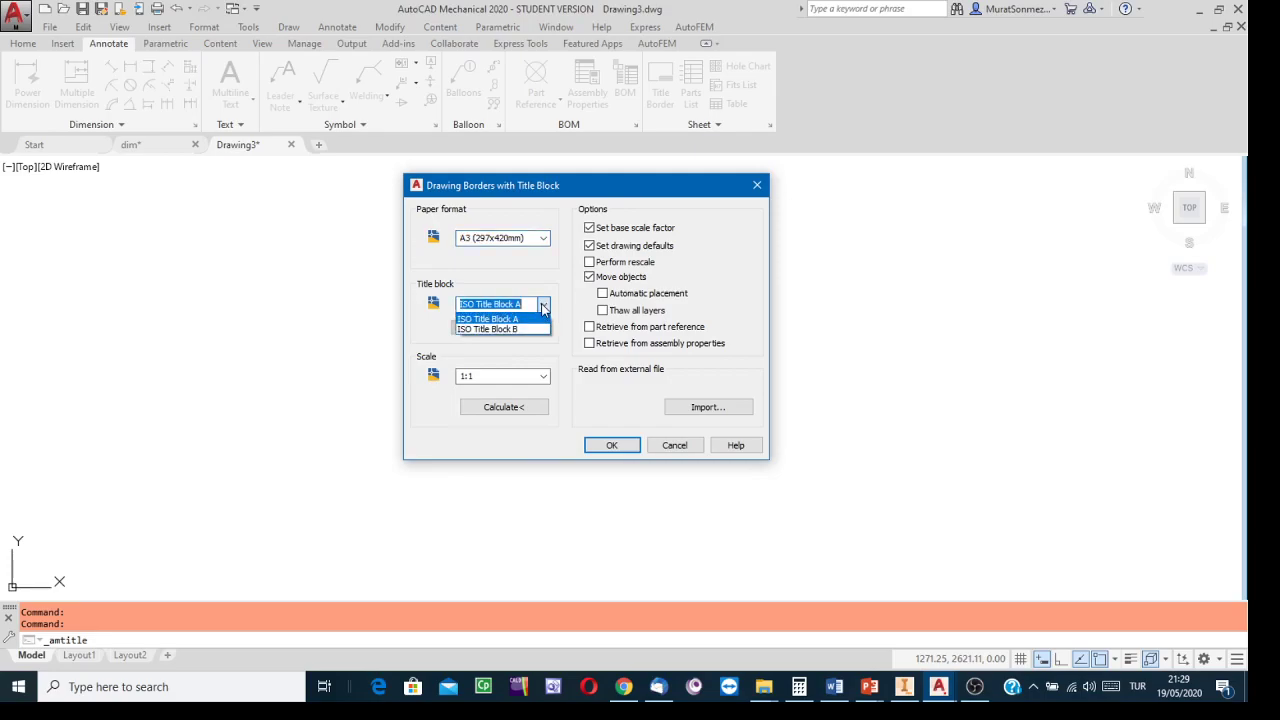
click(546, 289)
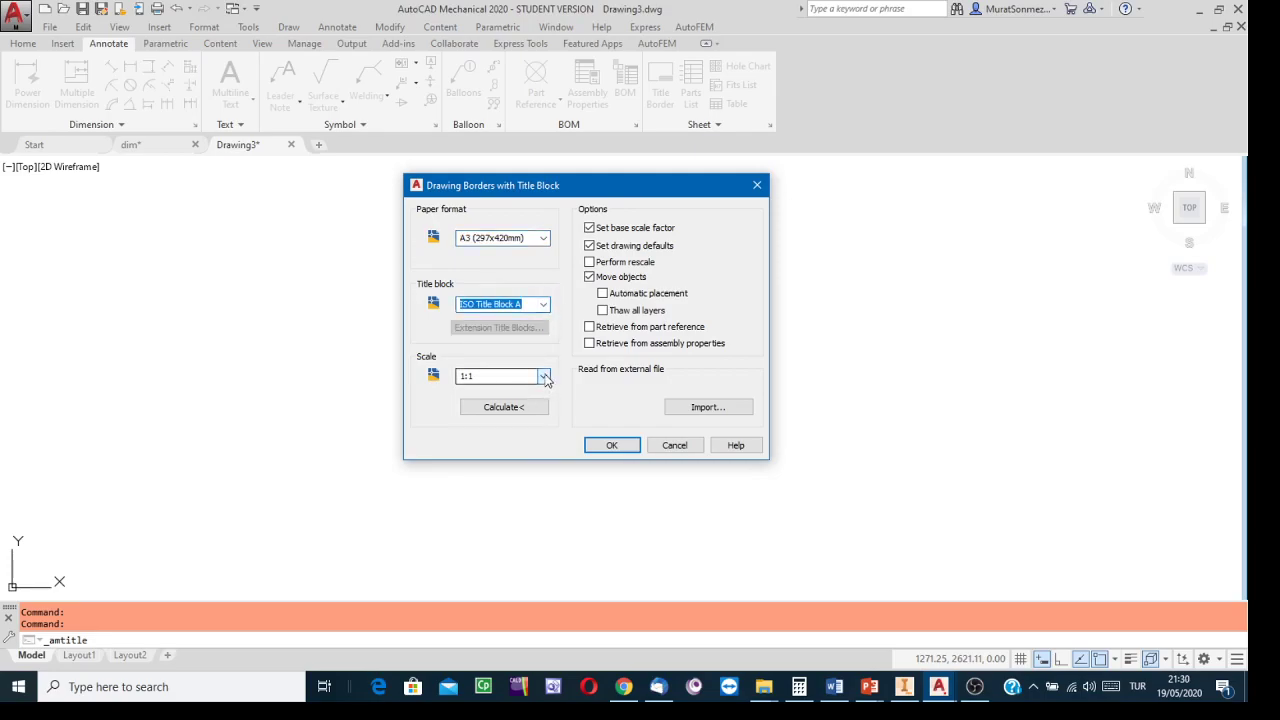
click(544, 377)
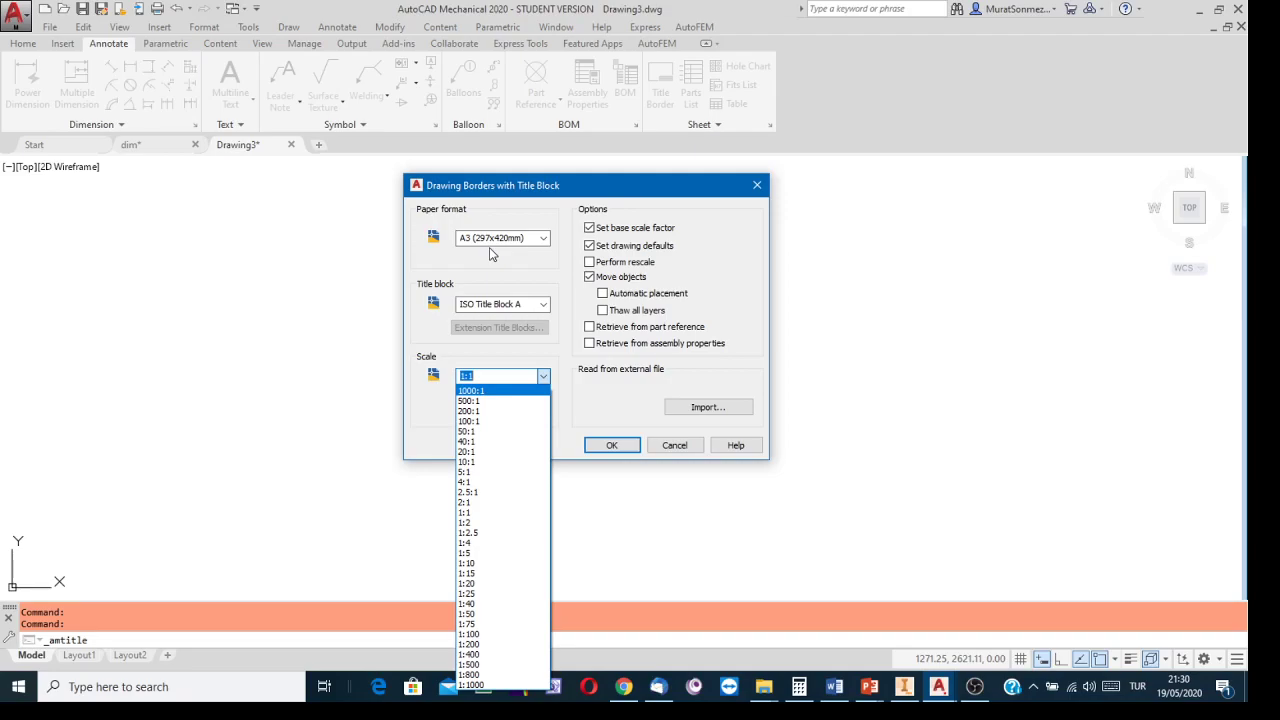
click(480, 604)
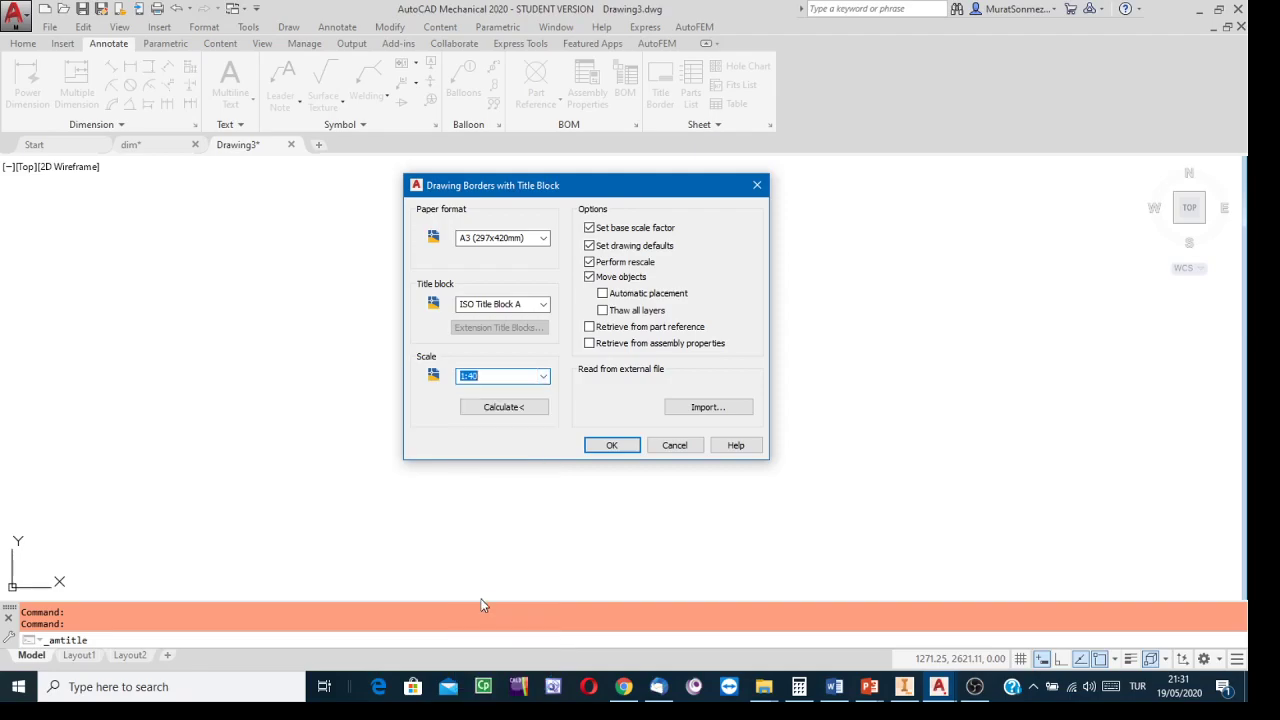
click(611, 446)
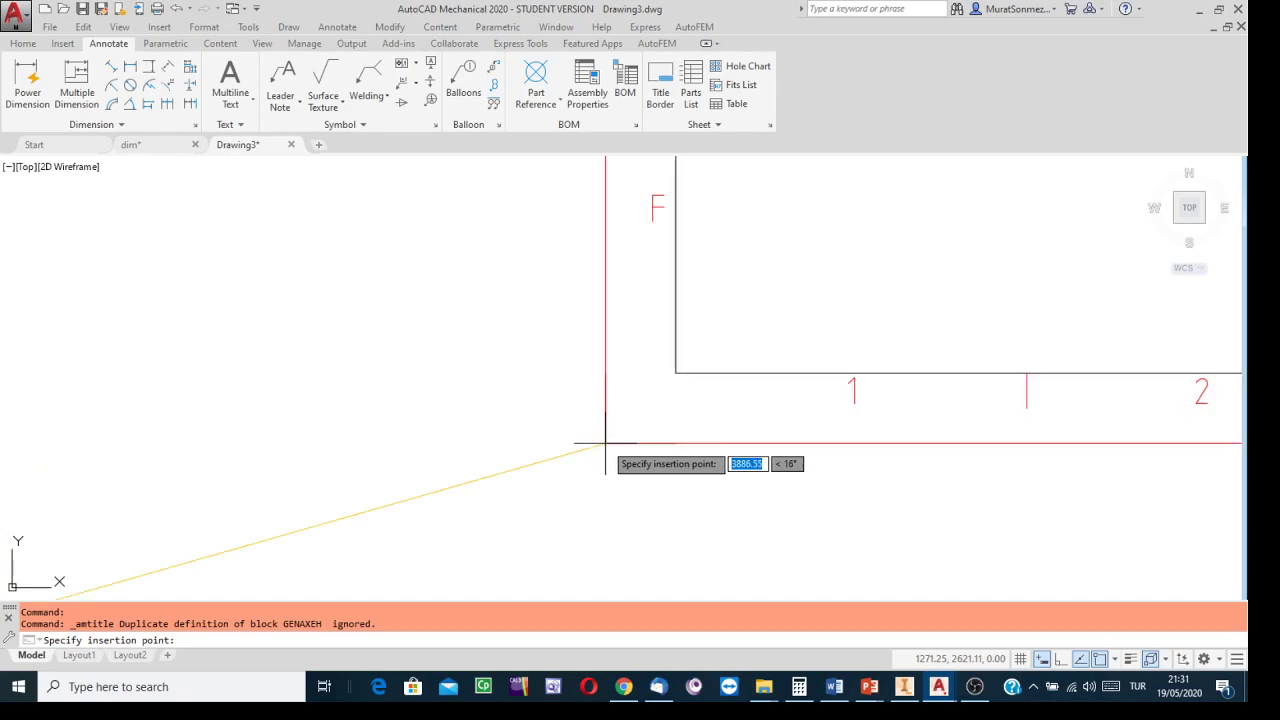
Insert the drawing border at 0,0 and accept the default title block entries
scroll(482, 500, down, 10)
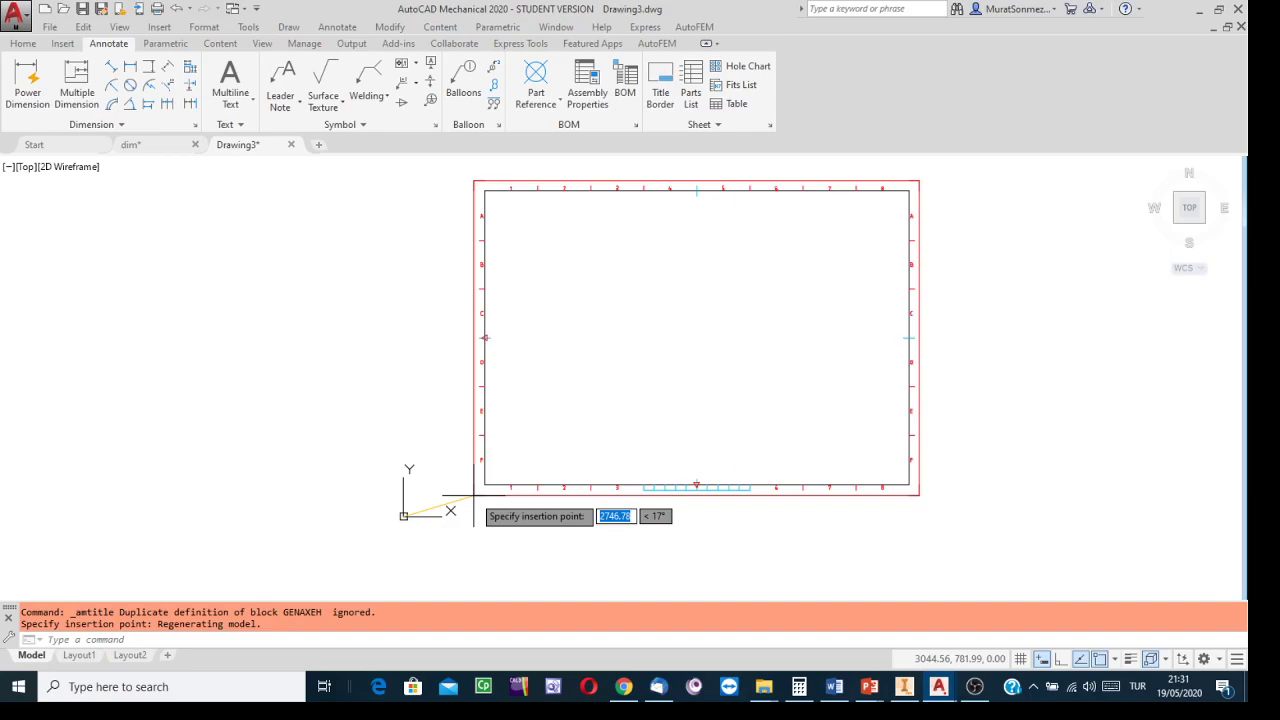
text(0)
key(Tab)
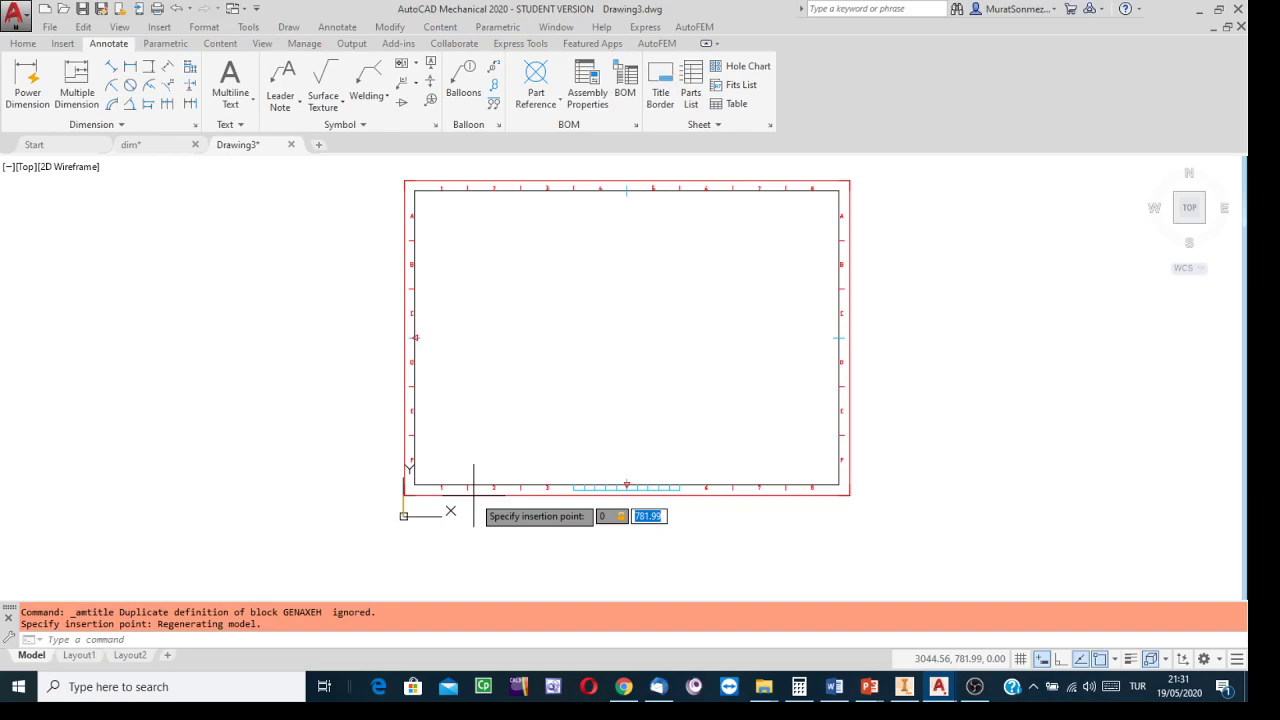
text(0)
key(Return)
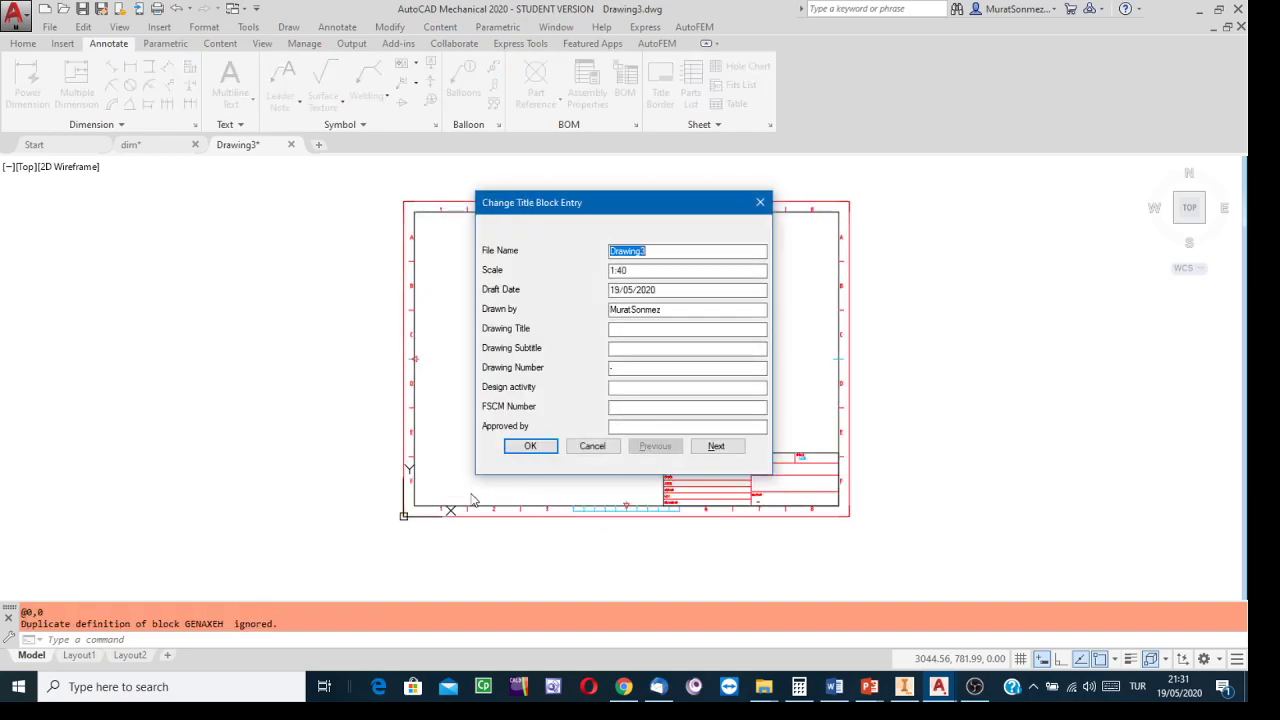
click(536, 448)
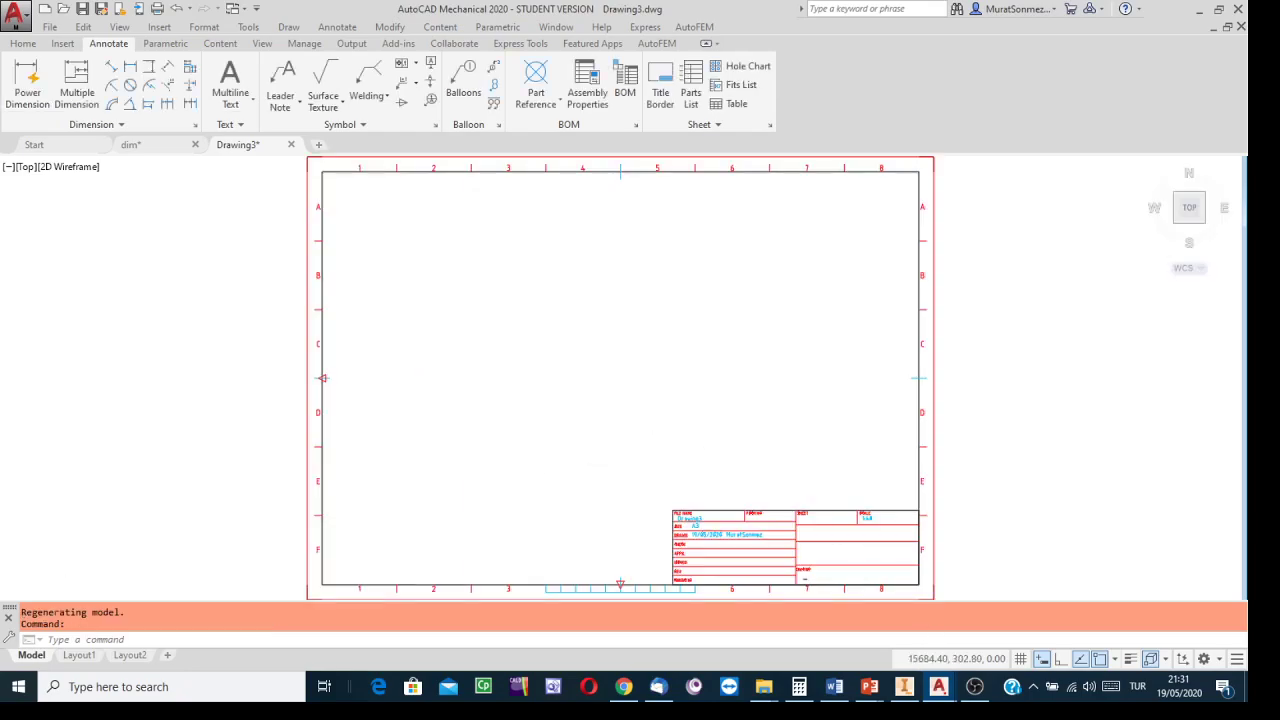
Examine the inserted border and its title block fields, especially the scale entry, up close and within the whole sheet
scroll(880, 570, up, 5)
scroll(783, 481, down, 5)
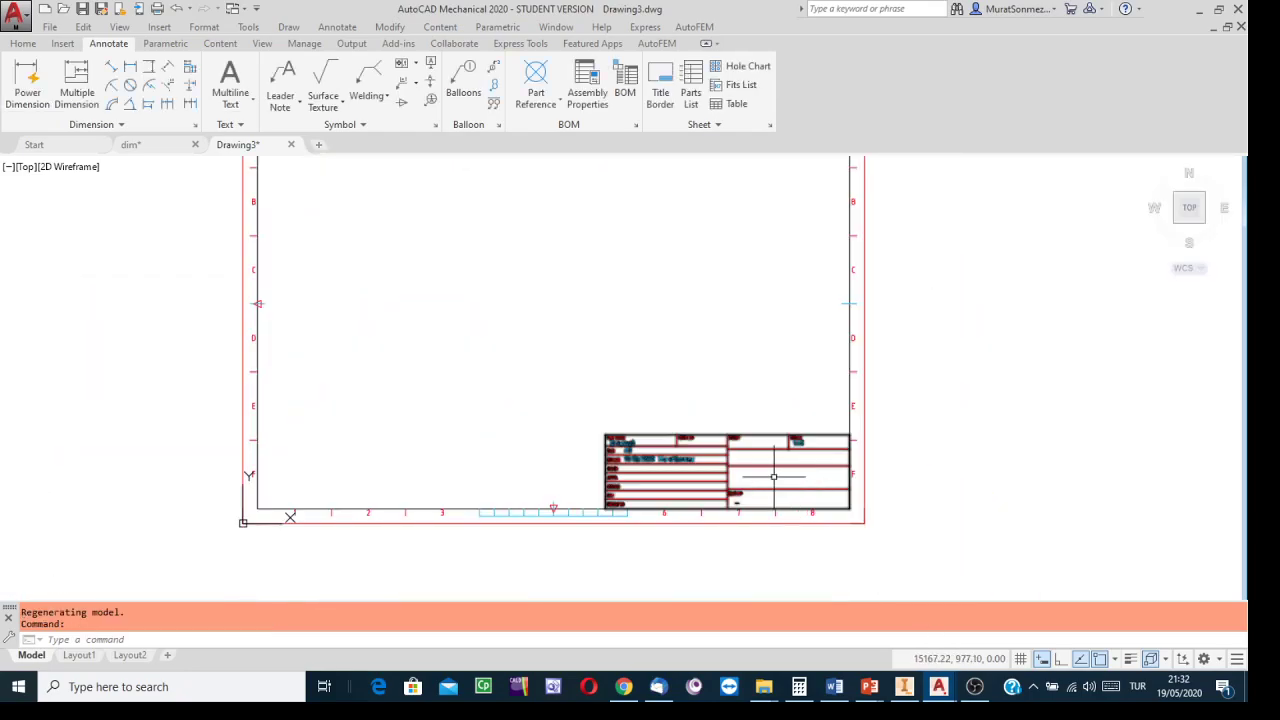
middle_drag(706, 438, 738, 510)
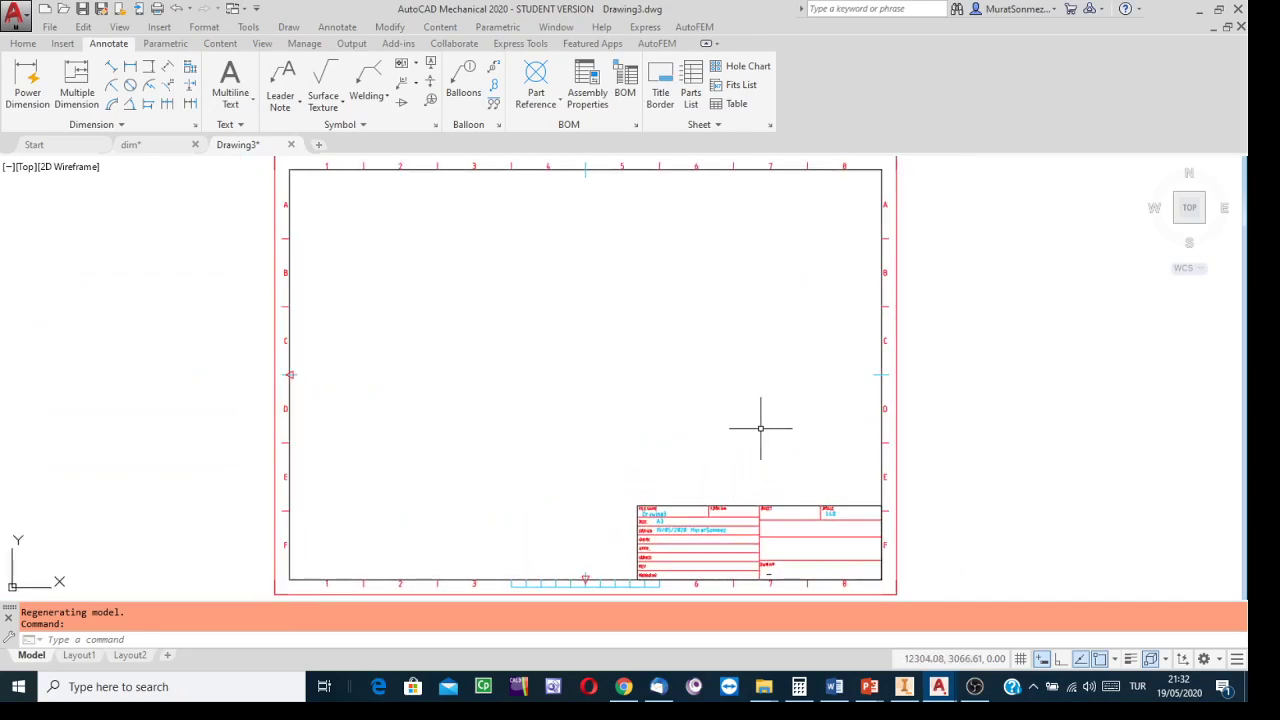
click(895, 480)
key(Escape)
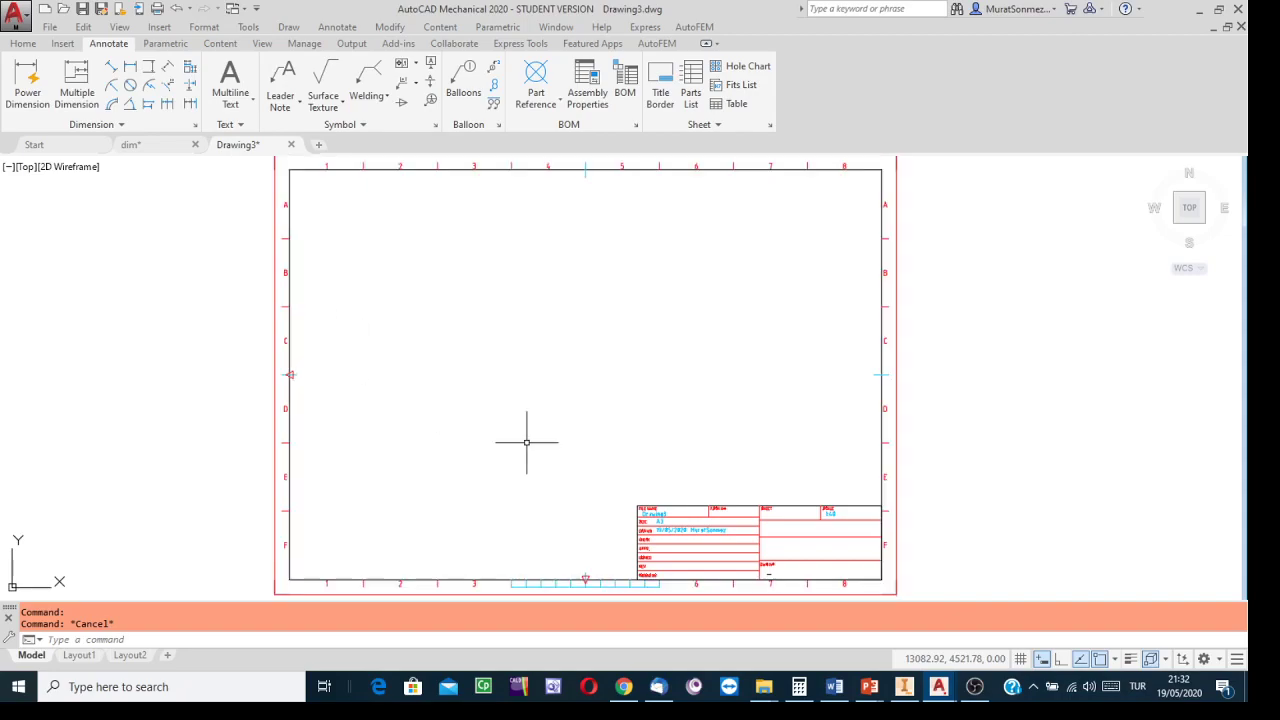
scroll(845, 522, up, 6)
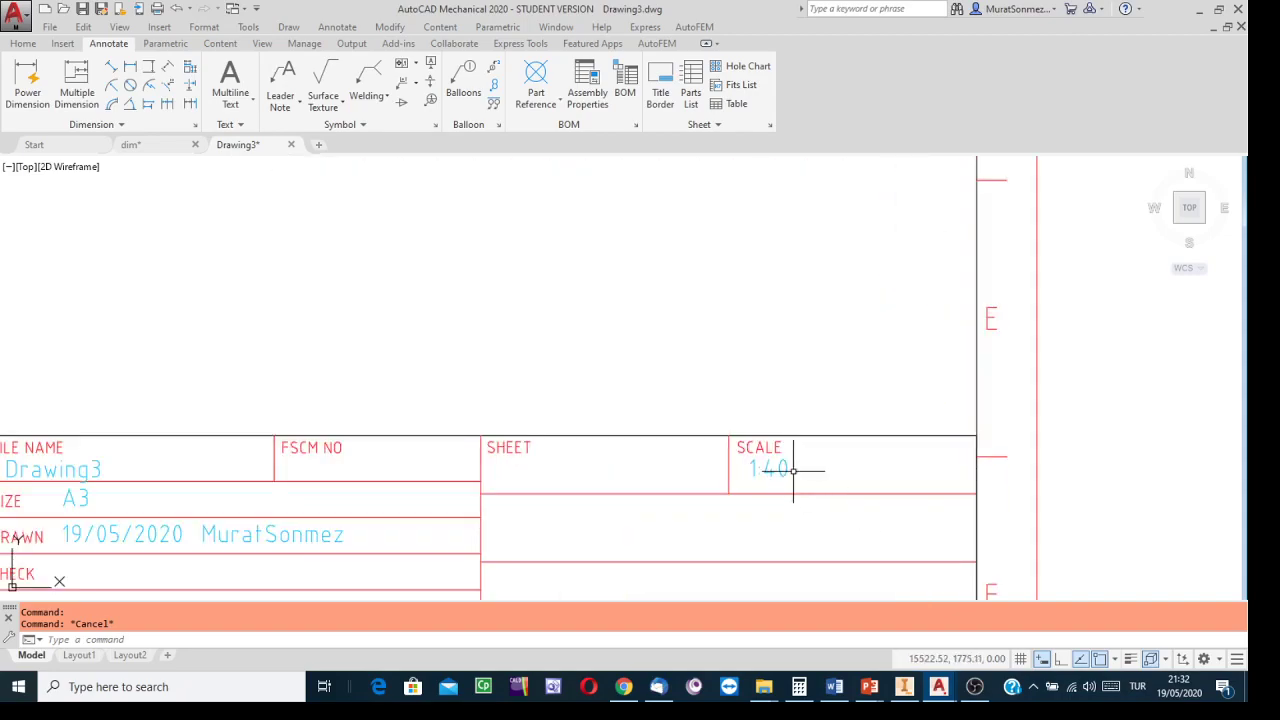
scroll(790, 470, down, 2)
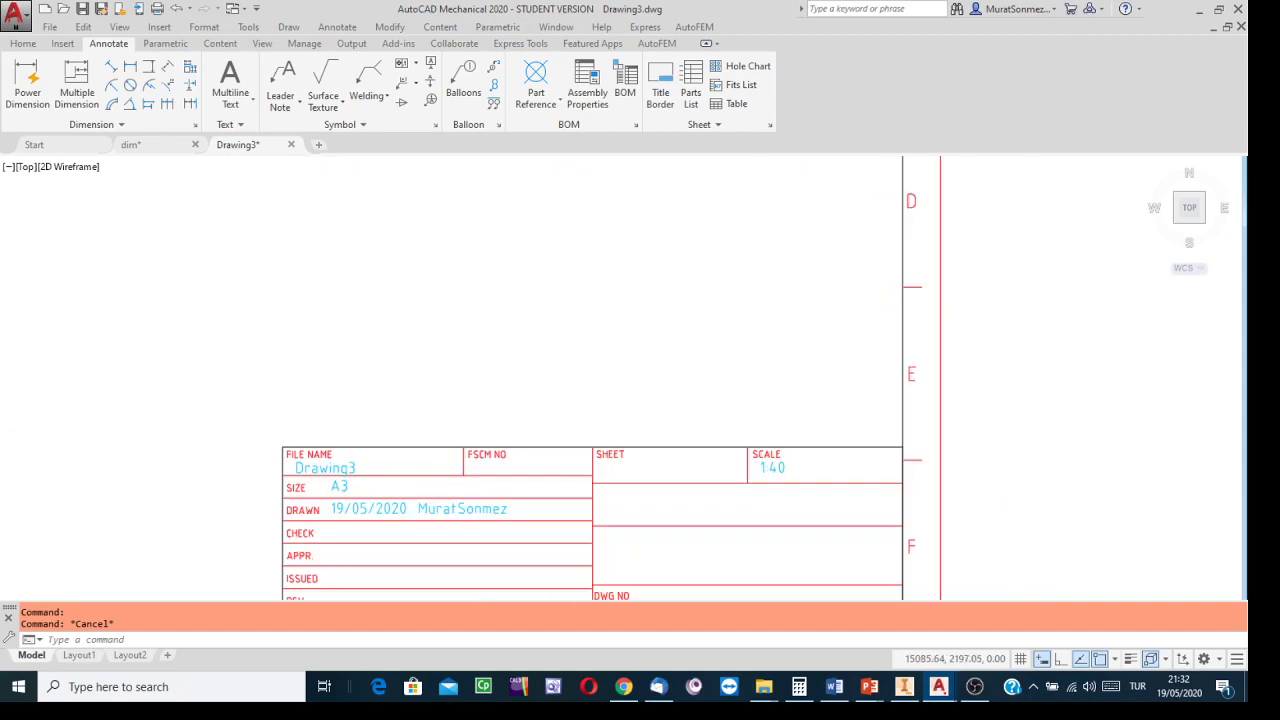
scroll(677, 363, down, 3)
mouse_move(677, 363)
middle_down()
mouse_move(743, 457)
mouse_move(755, 435)
middle_up()
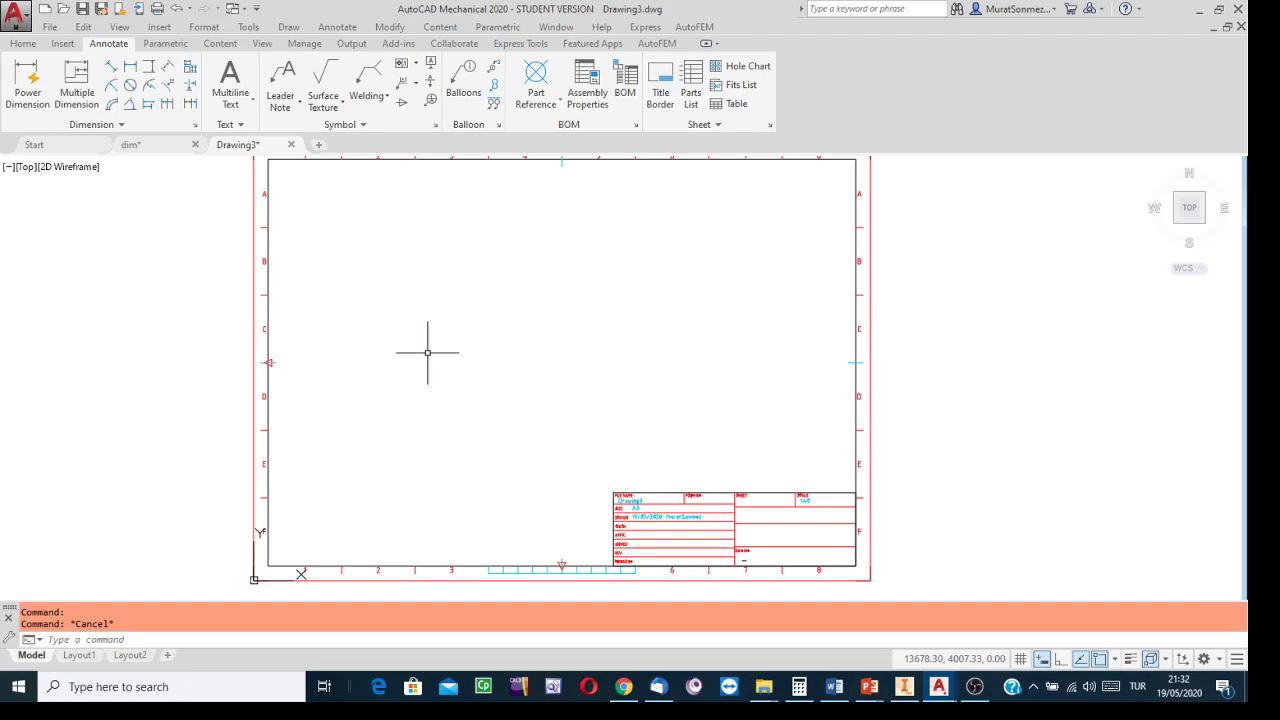
scroll(810, 503, down, 3)
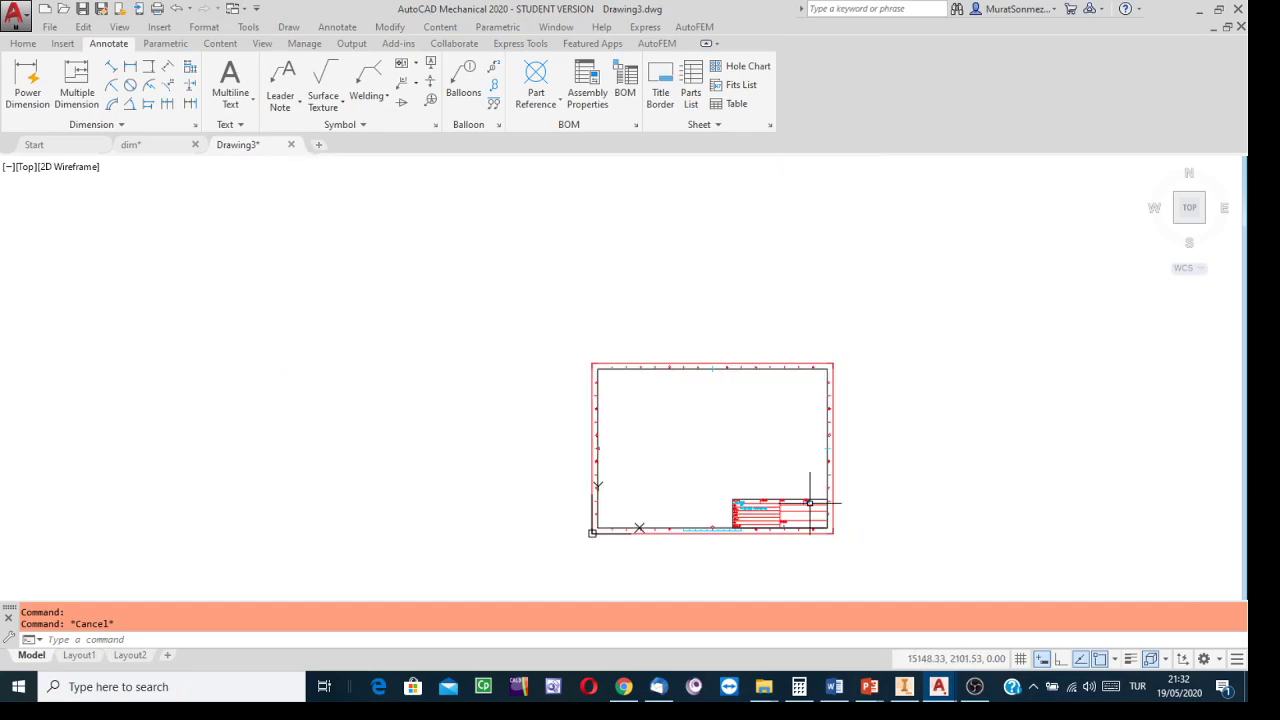
scroll(810, 503, up, 5)
scroll(706, 440, up, 2)
scroll(706, 440, down, 4)
scroll(706, 440, up, 1)
scroll(704, 436, down, 1)
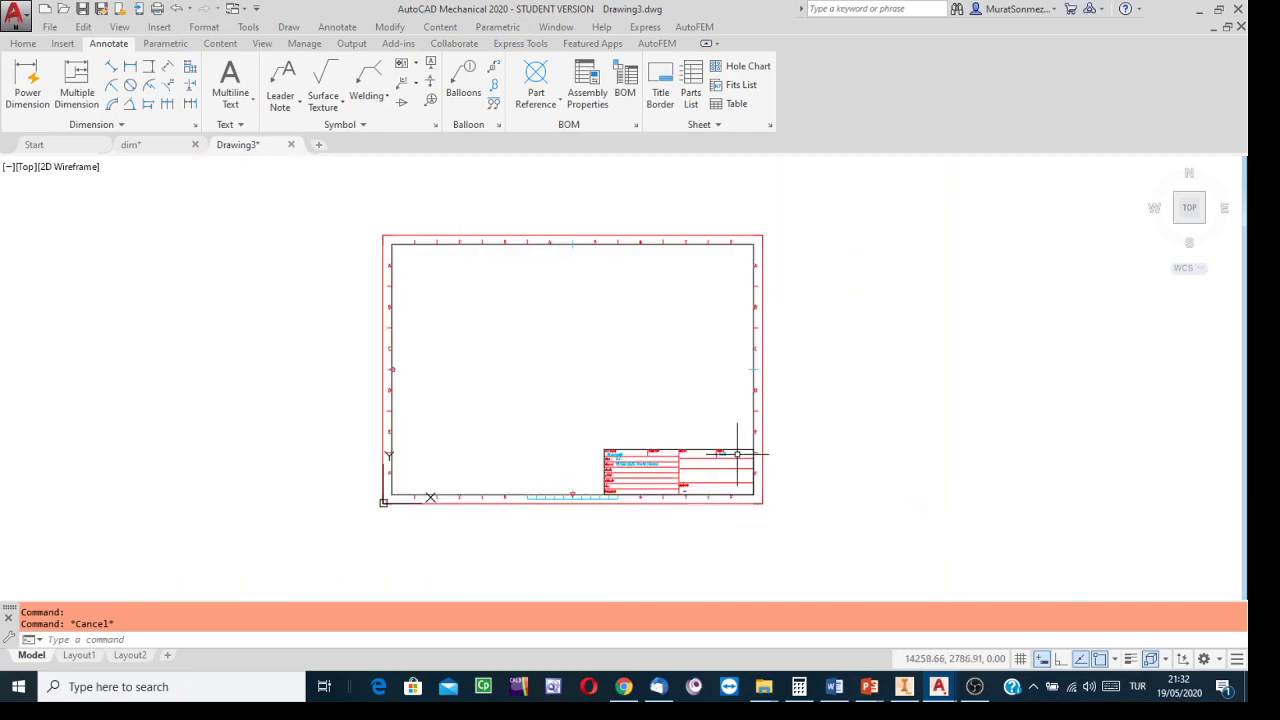
scroll(735, 460, up, 5)
scroll(735, 460, down, 5)
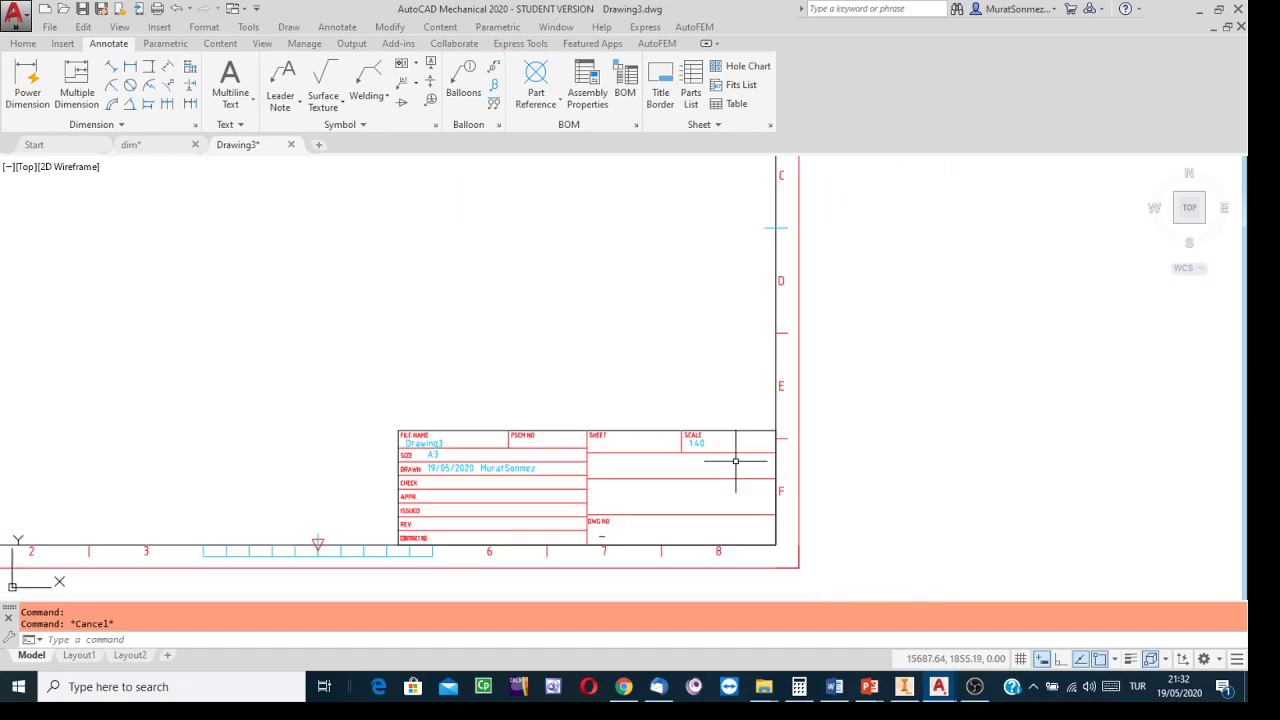
middle_drag(559, 391, 580, 457)
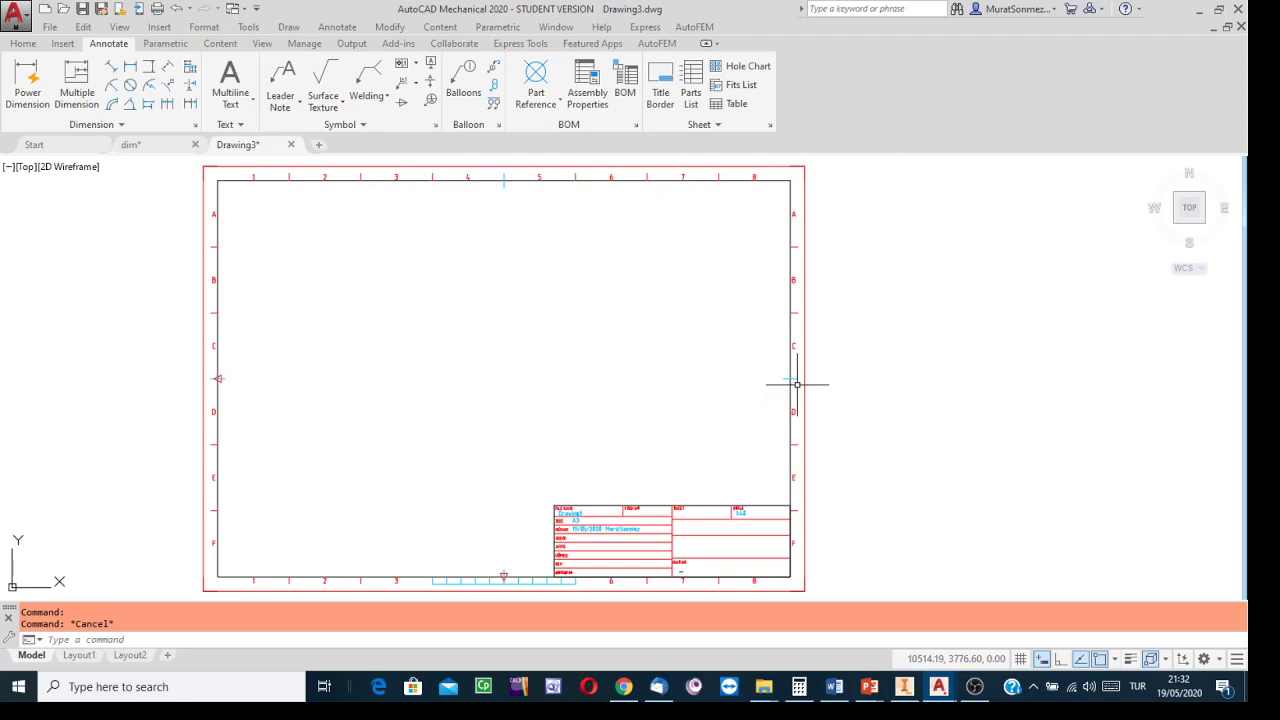
Examine the 1:40 scale entry in the title block against the full A3 sheet extents
scroll(758, 510, up, 5)
scroll(751, 500, down, 5)
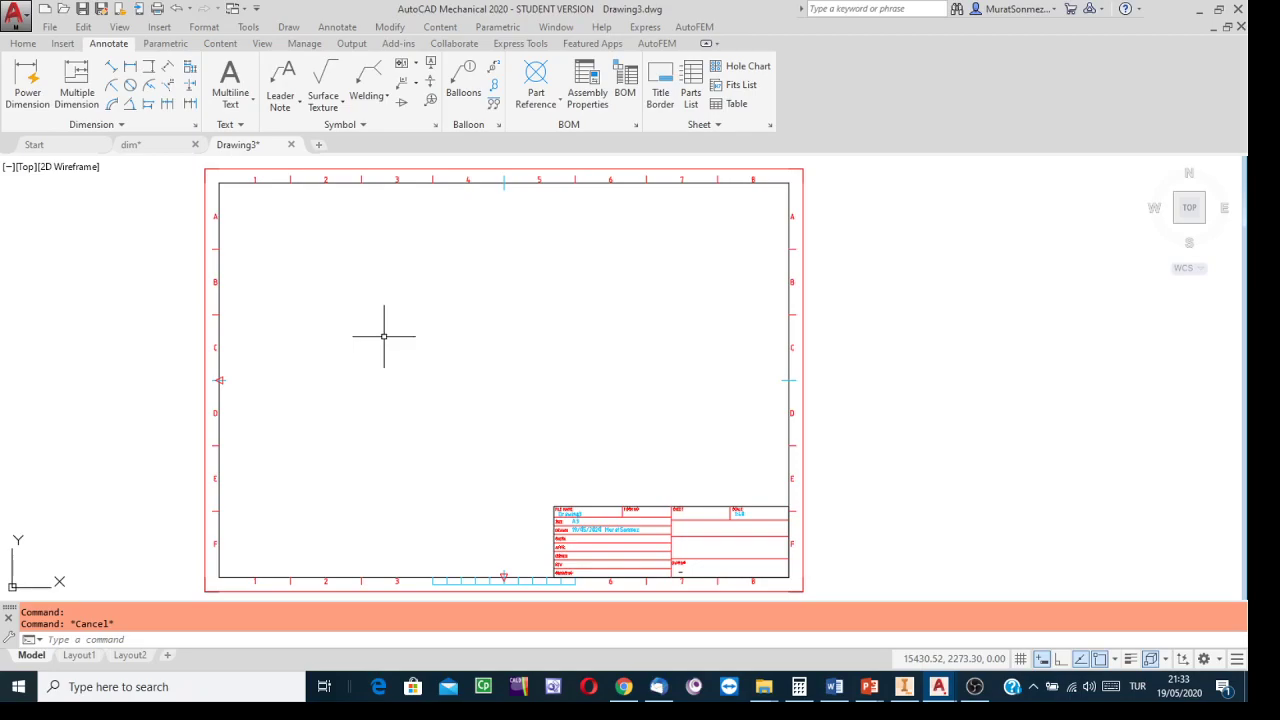
scroll(747, 519, up, 6)
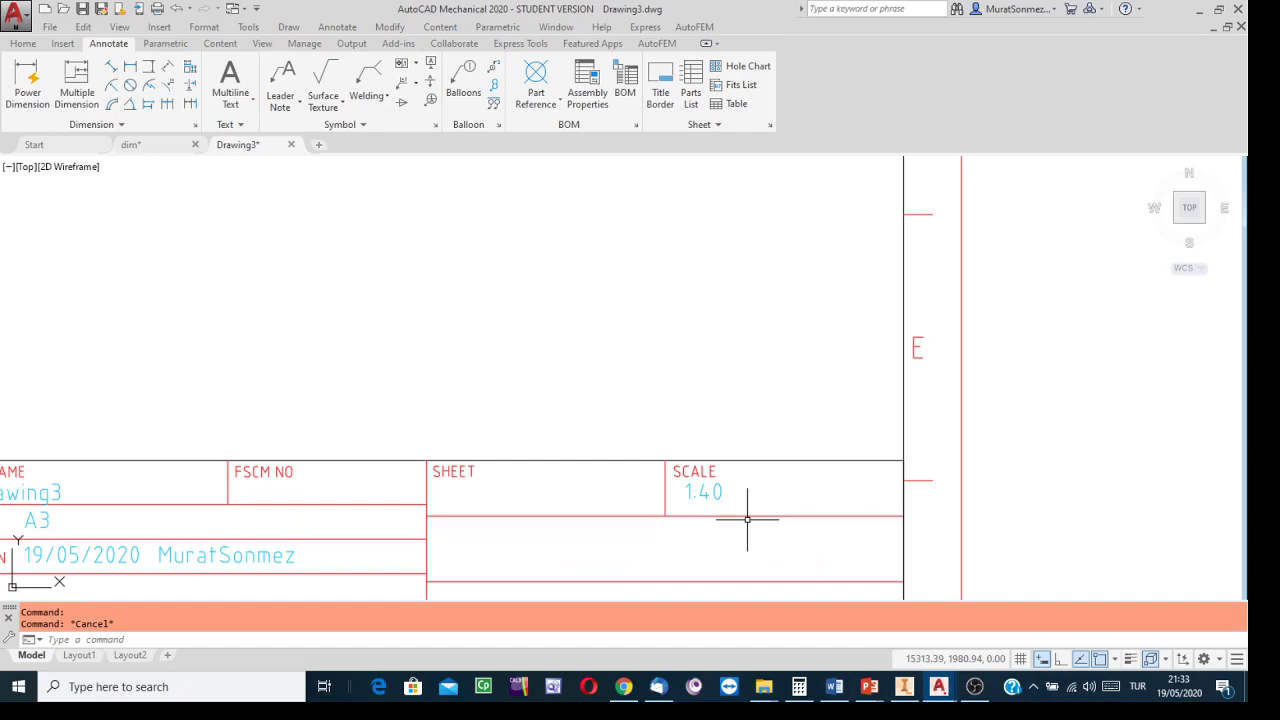
scroll(747, 519, down, 8)
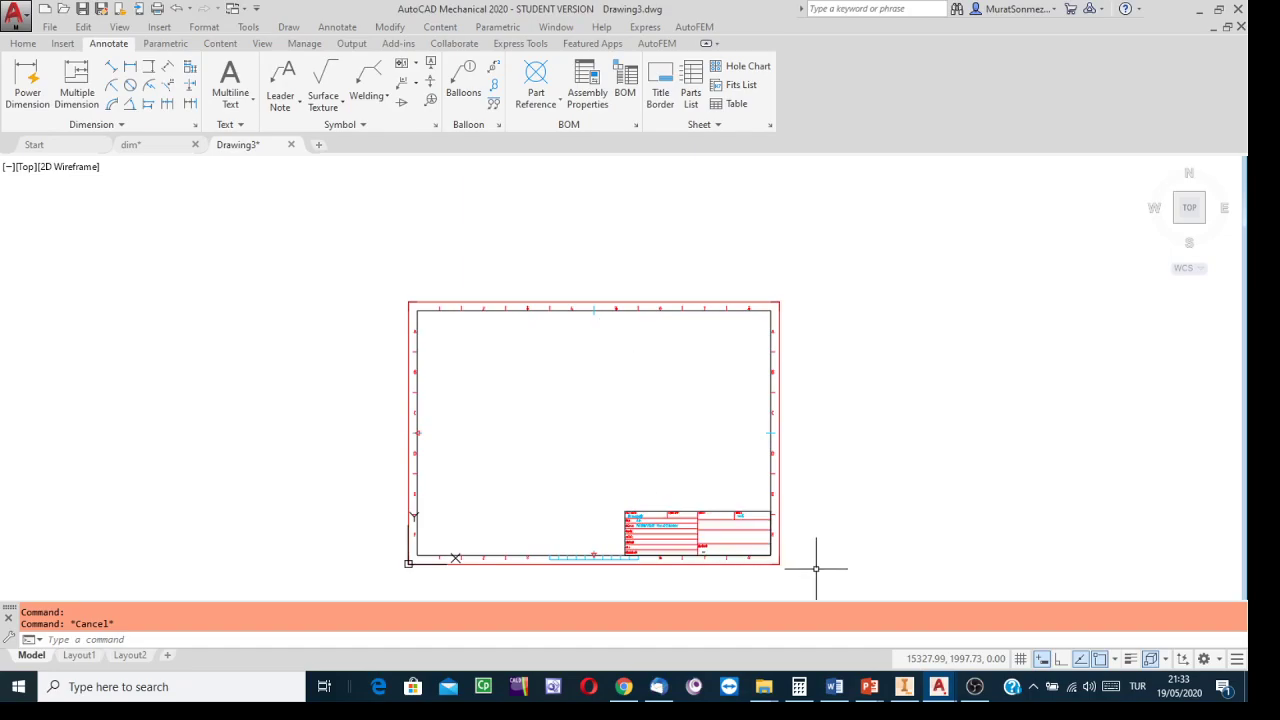
scroll(732, 535, up, 2)
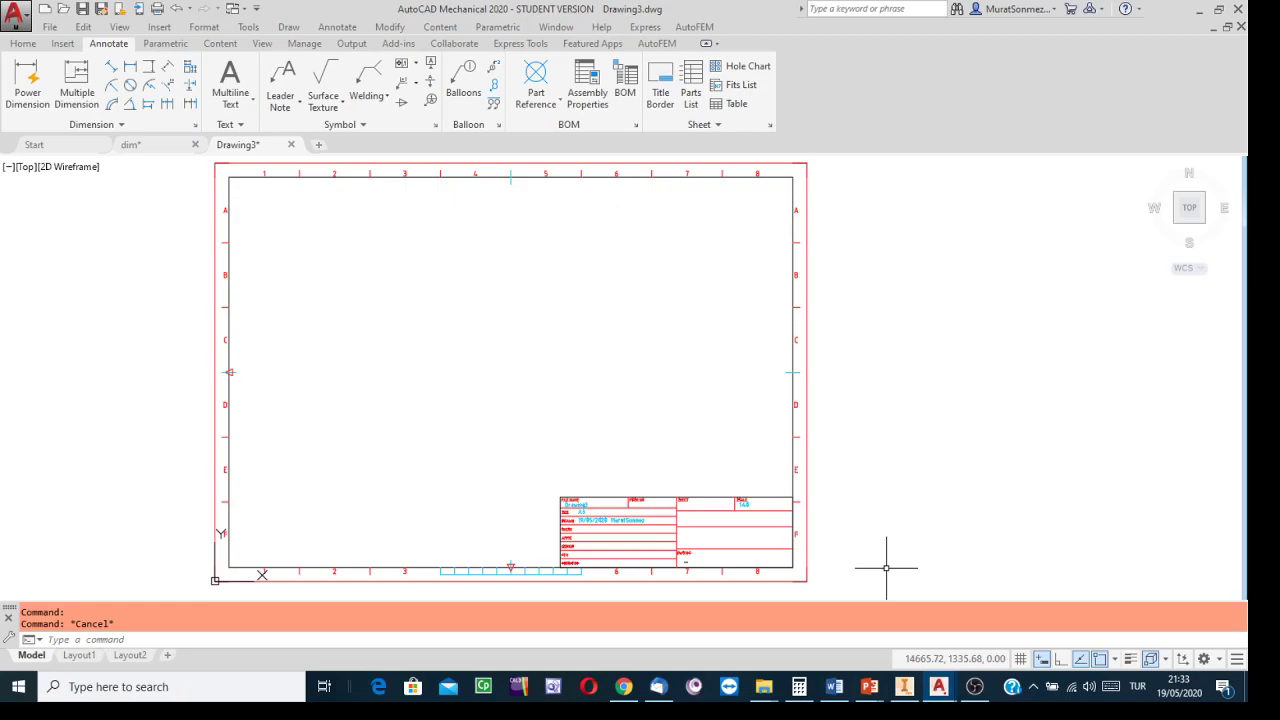
scroll(759, 511, up, 5)
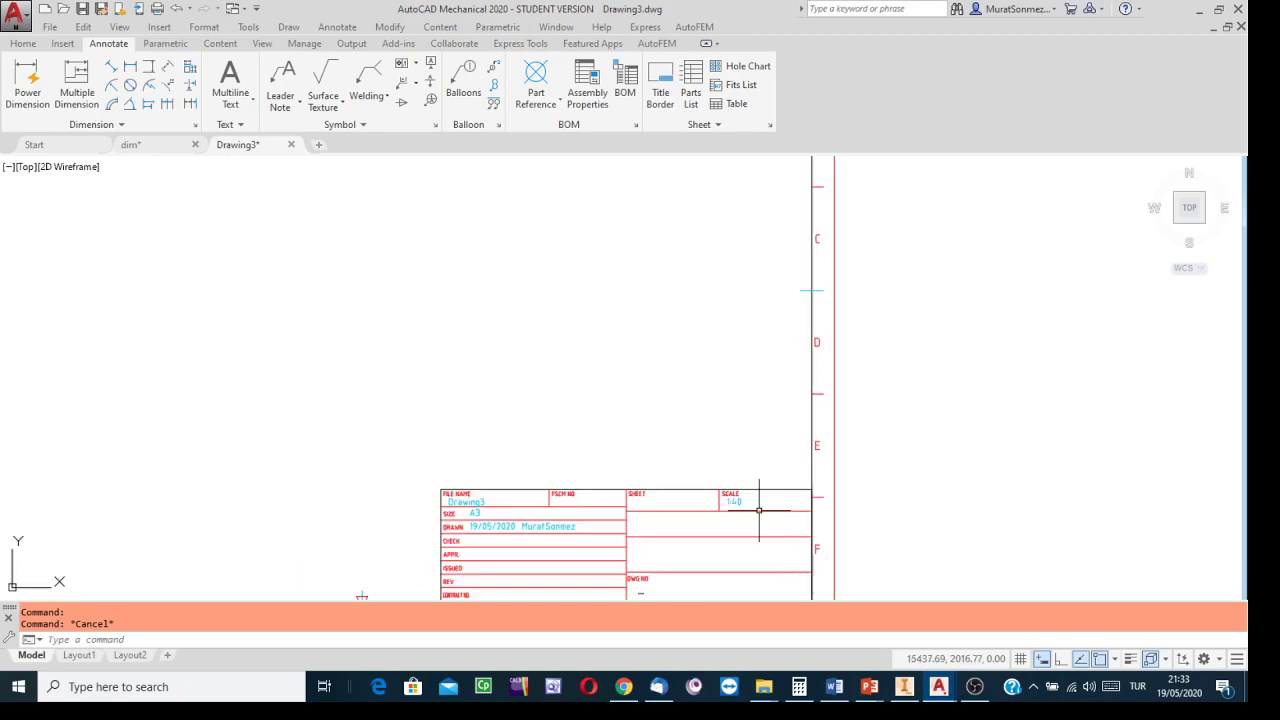
scroll(759, 511, down, 4)
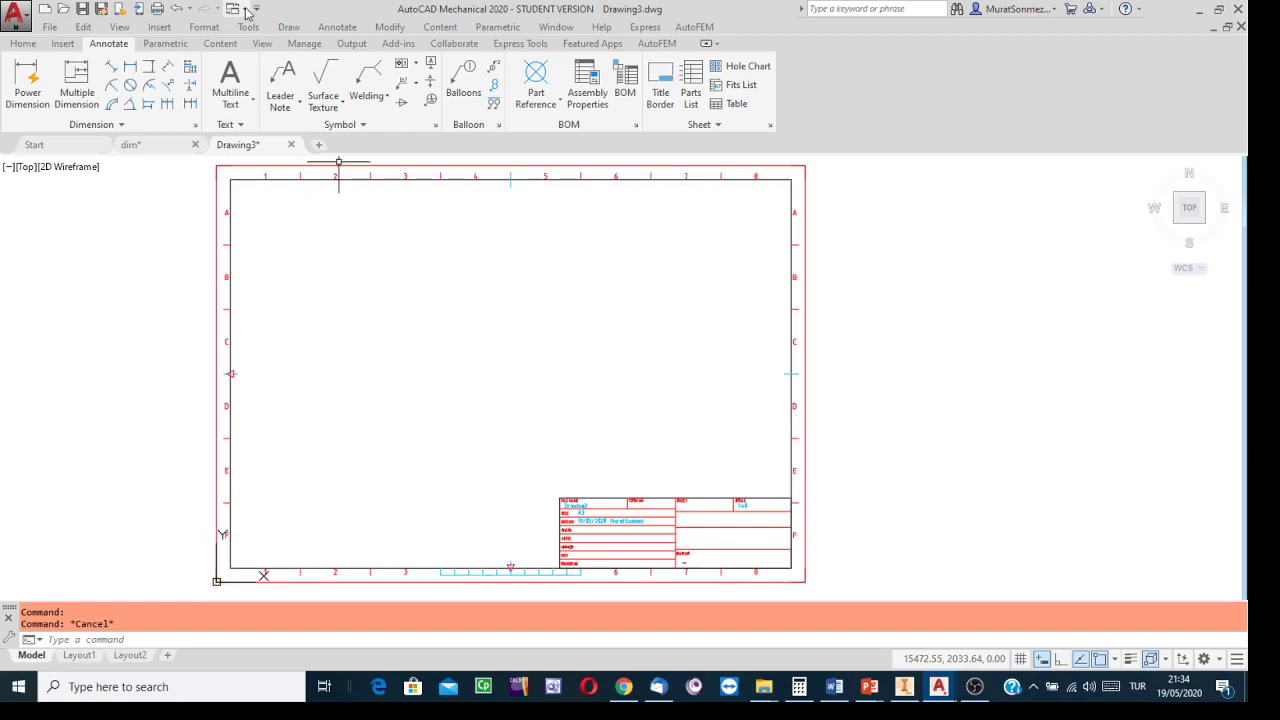
Review the new drawing's layer list and the available construction line types
click(22, 47)
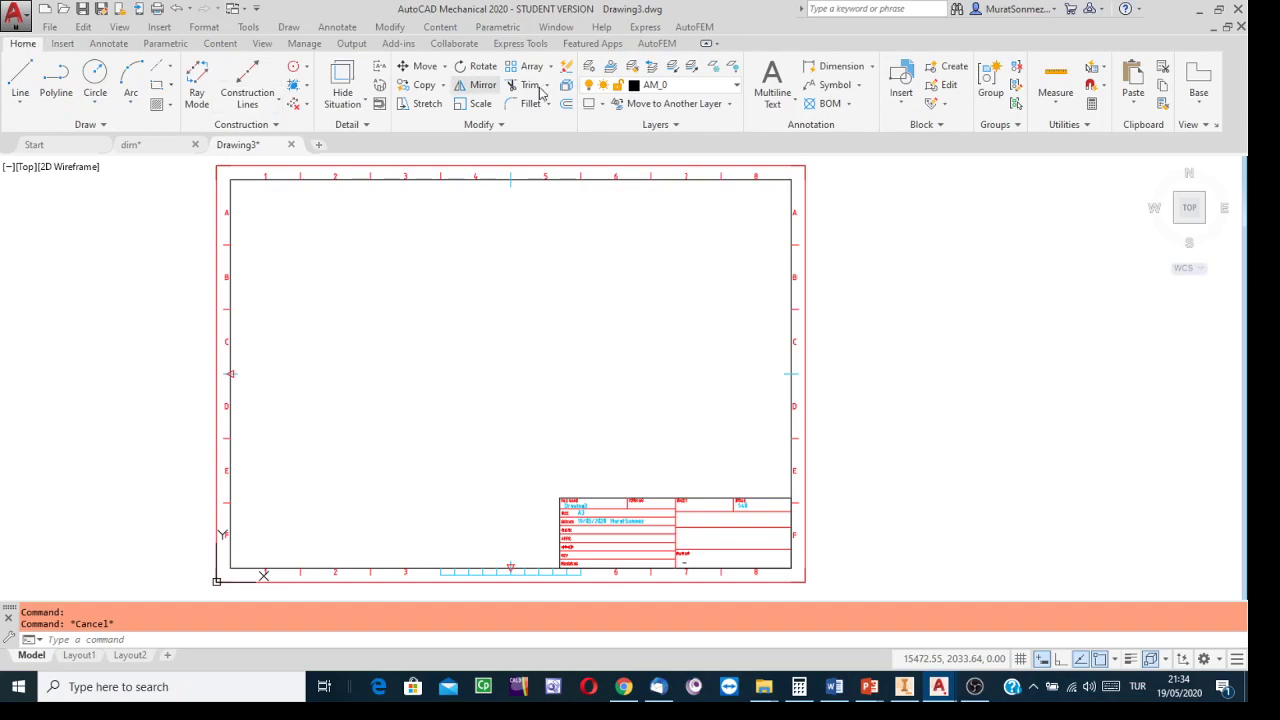
click(736, 87)
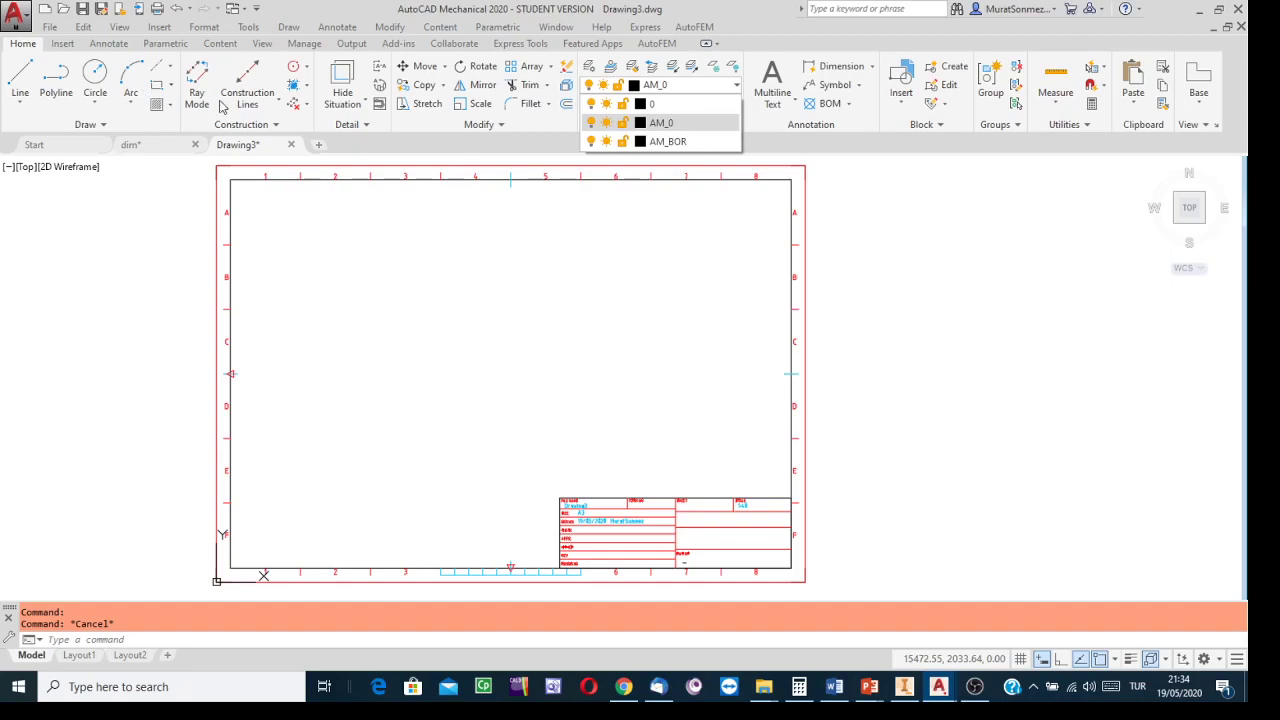
click(278, 106)
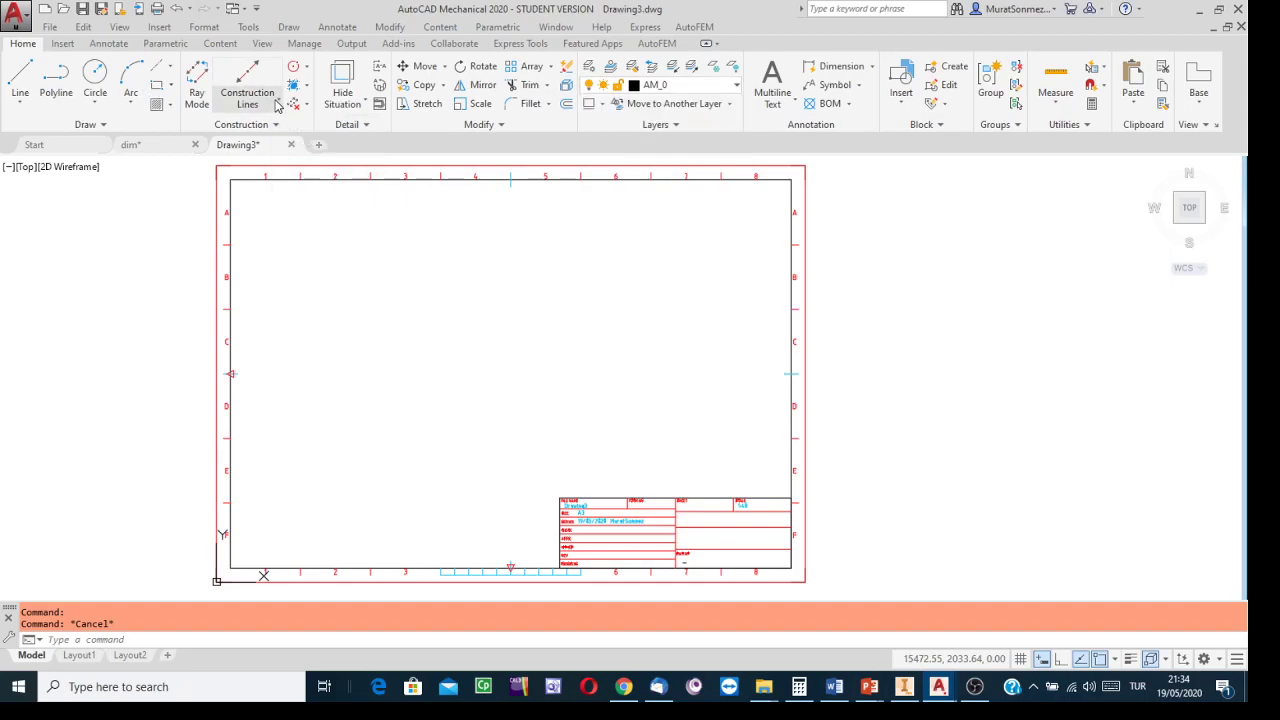
click(278, 106)
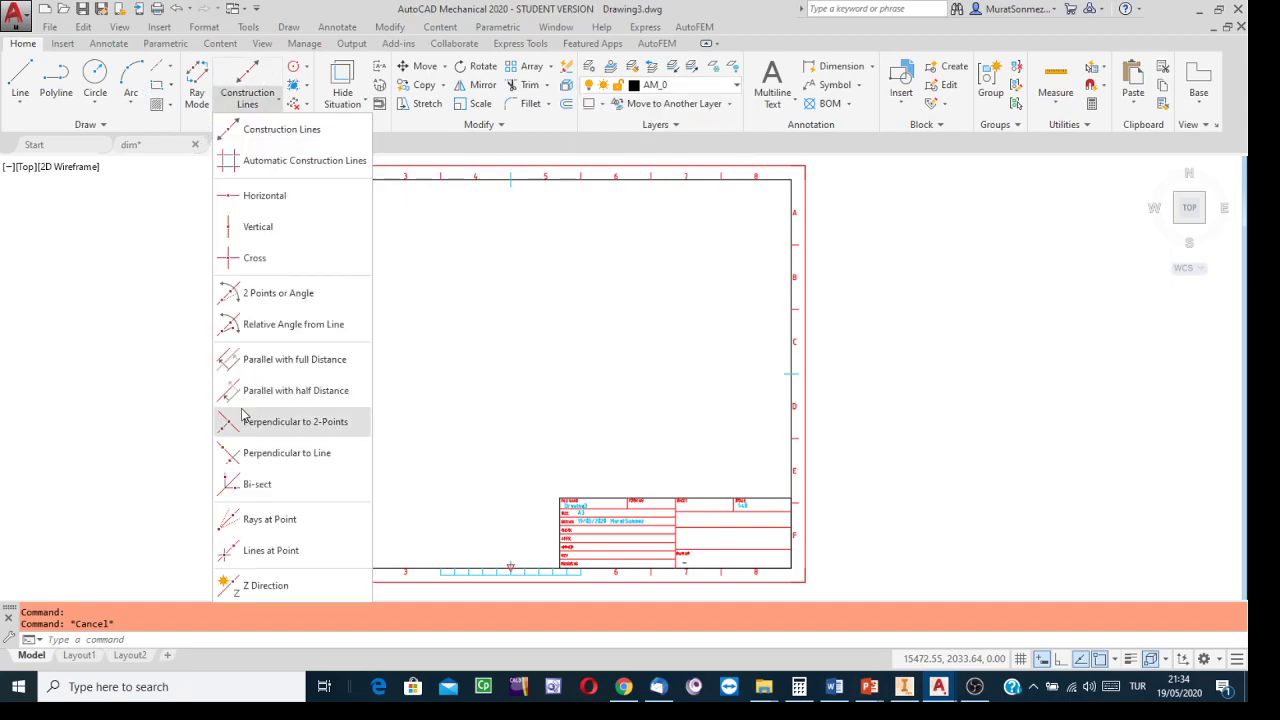
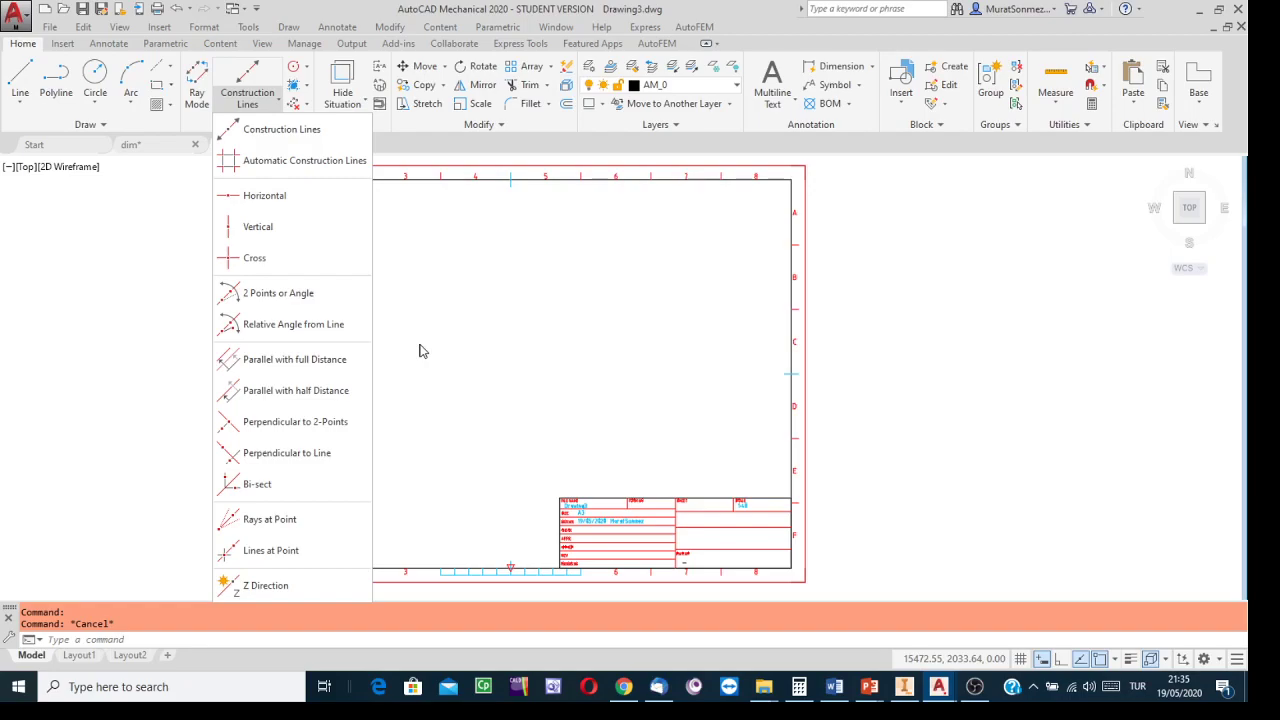
click(466, 354)
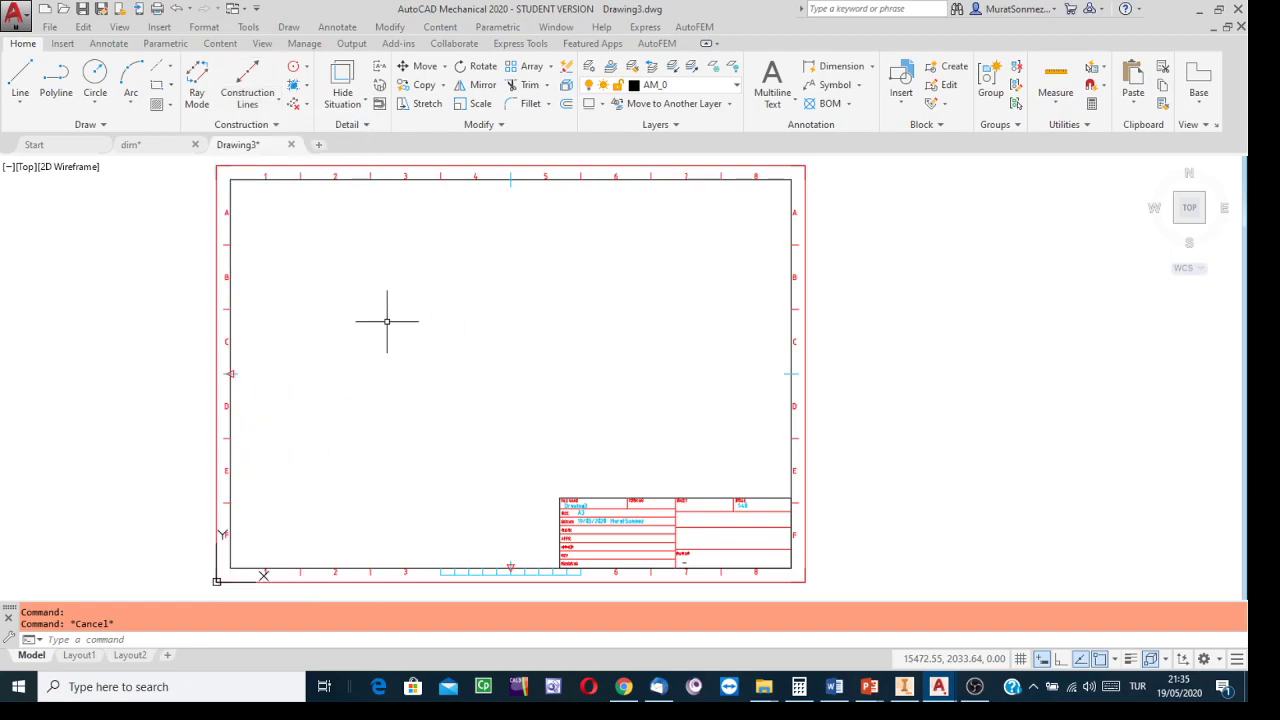
Switch to the dim drawing and turn off its current layer, visible
click(150, 147)
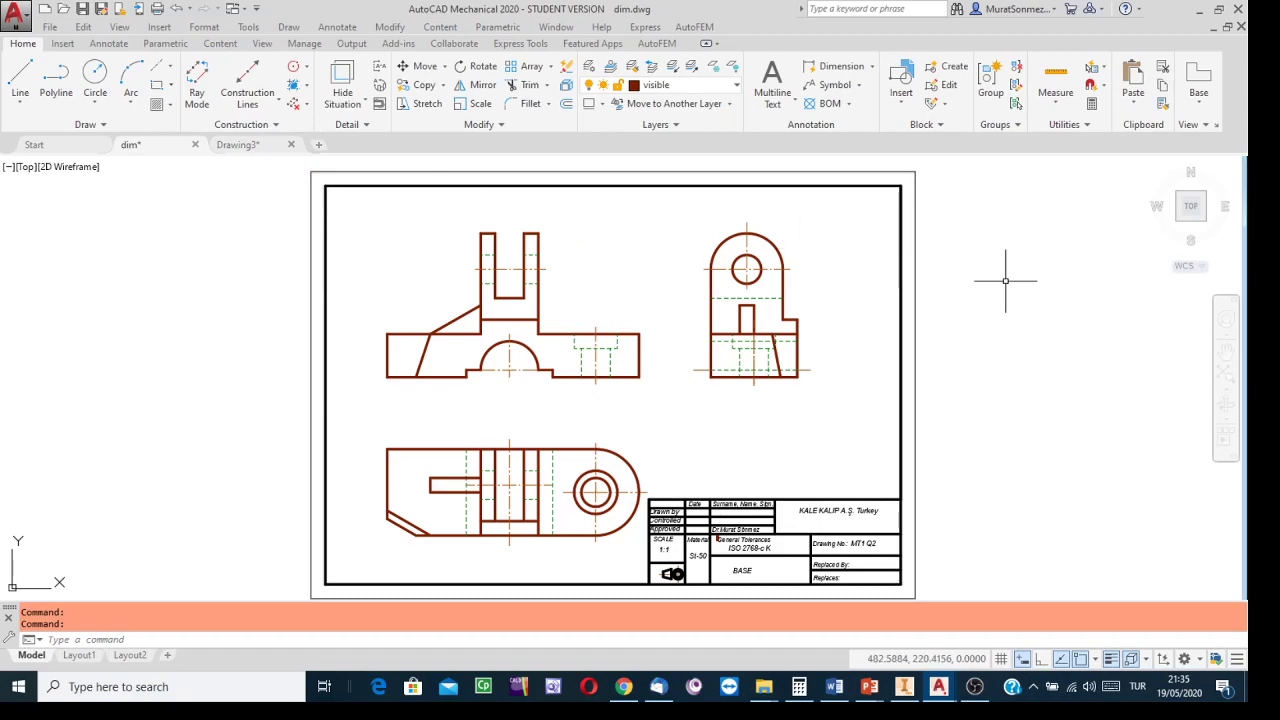
click(735, 86)
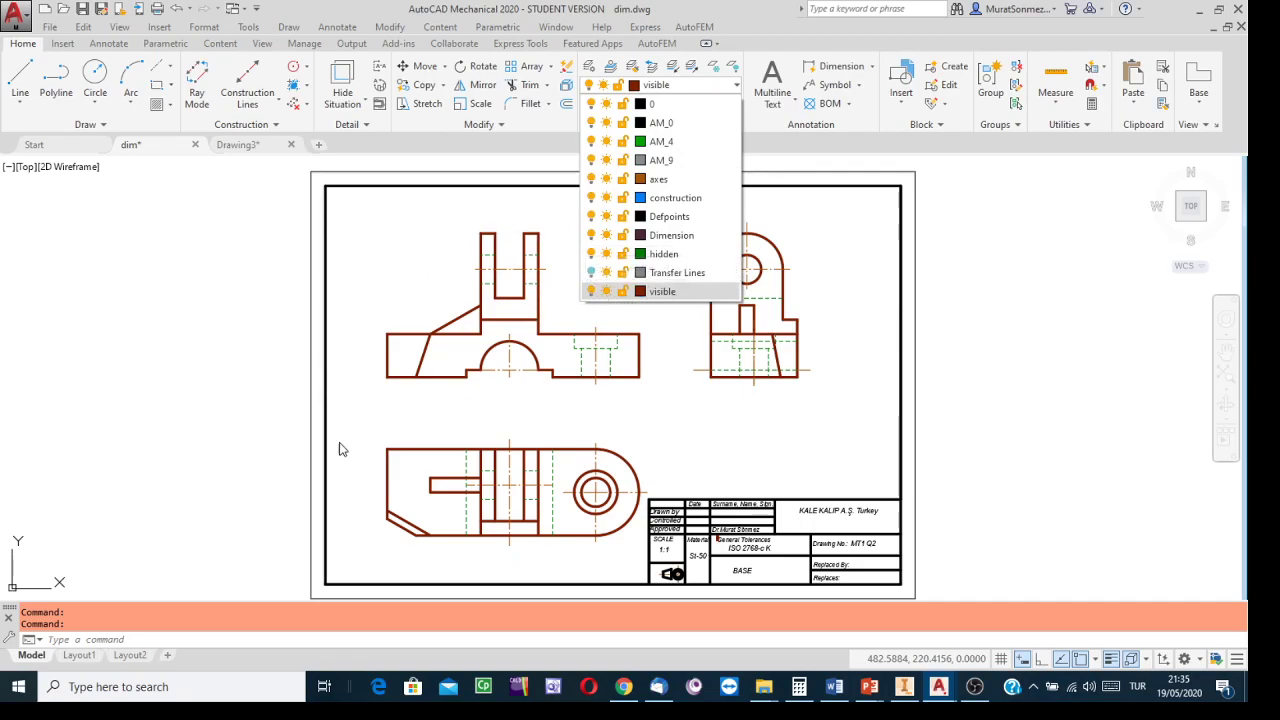
click(592, 295)
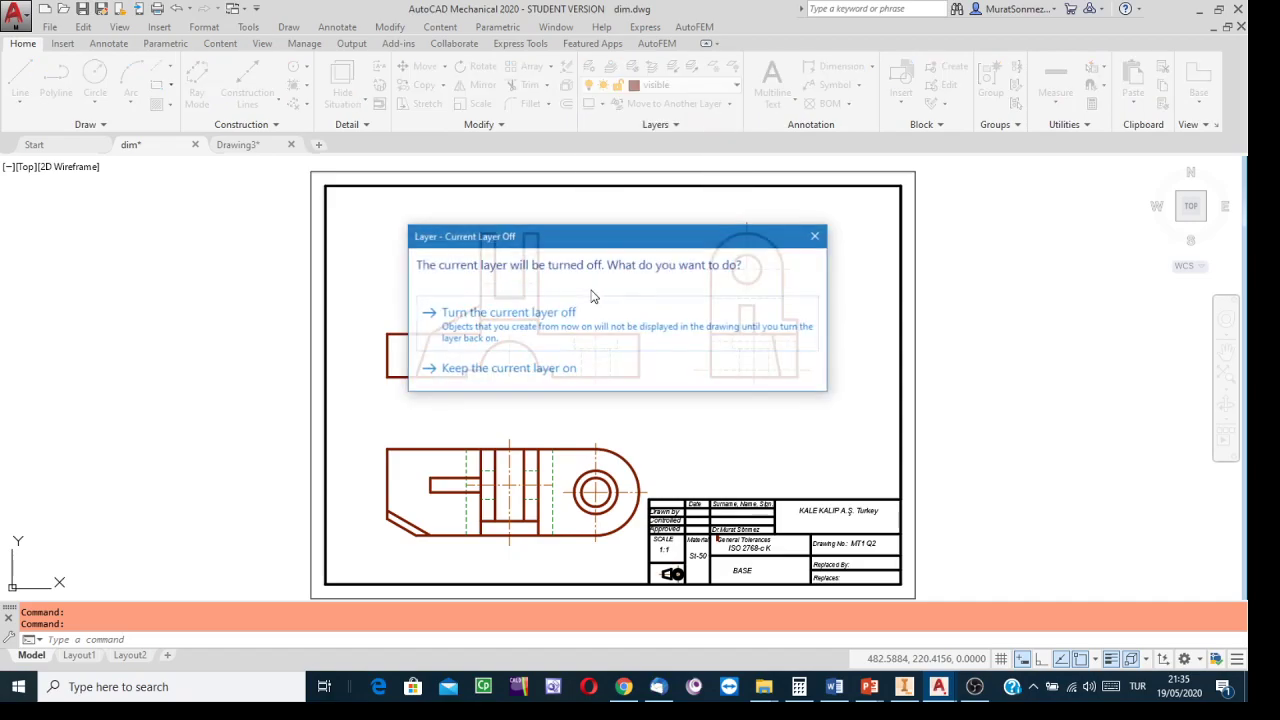
click(515, 328)
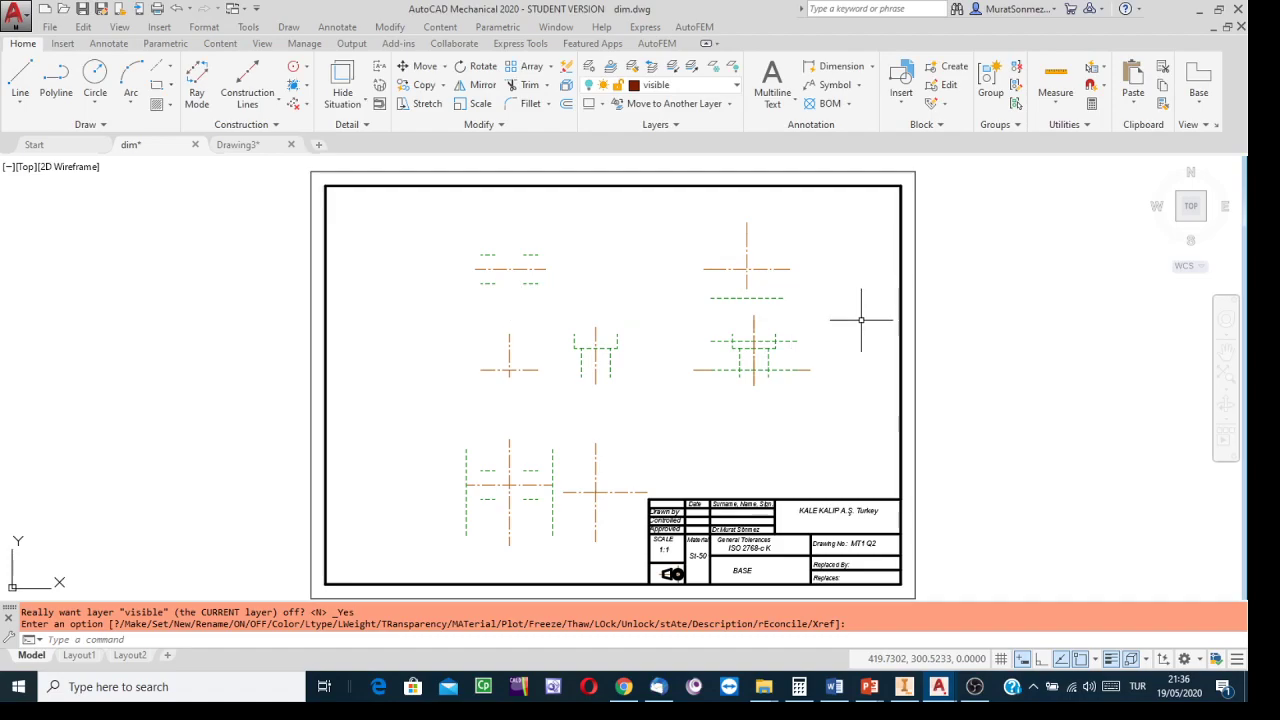
Turn the visible layer back on in the dim drawing
click(736, 86)
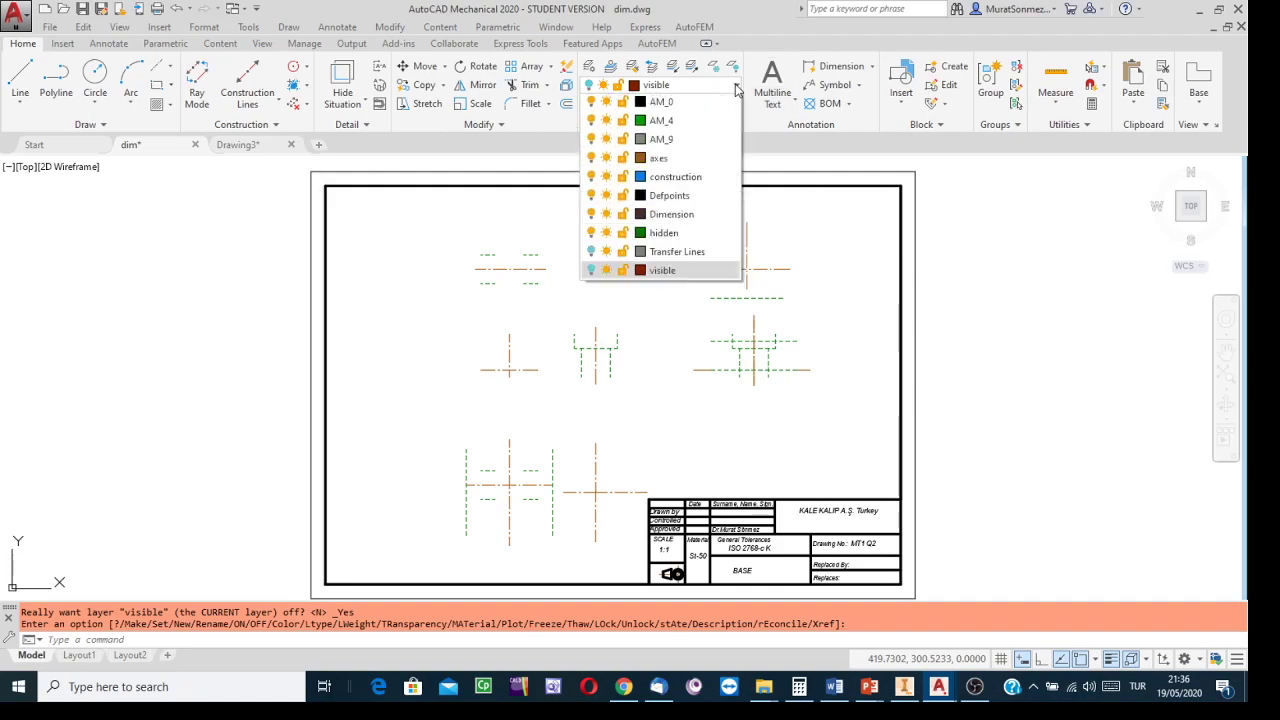
click(591, 291)
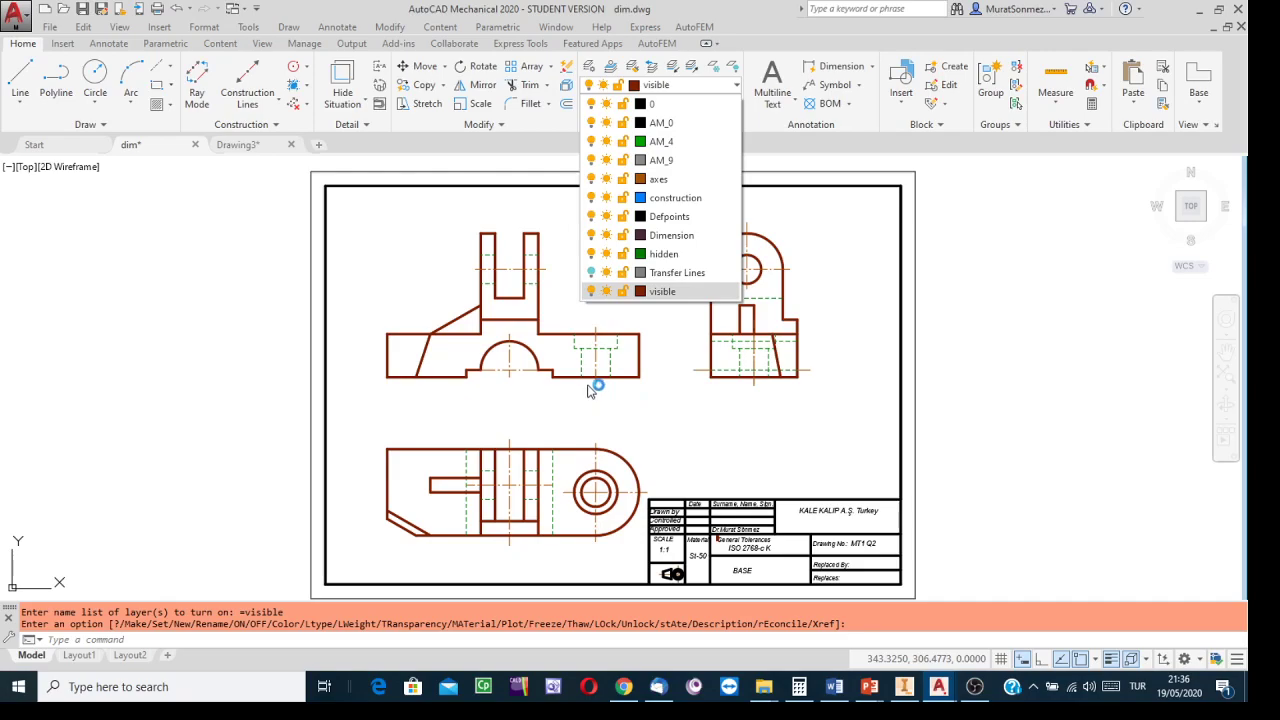
scroll(565, 322, up, 2)
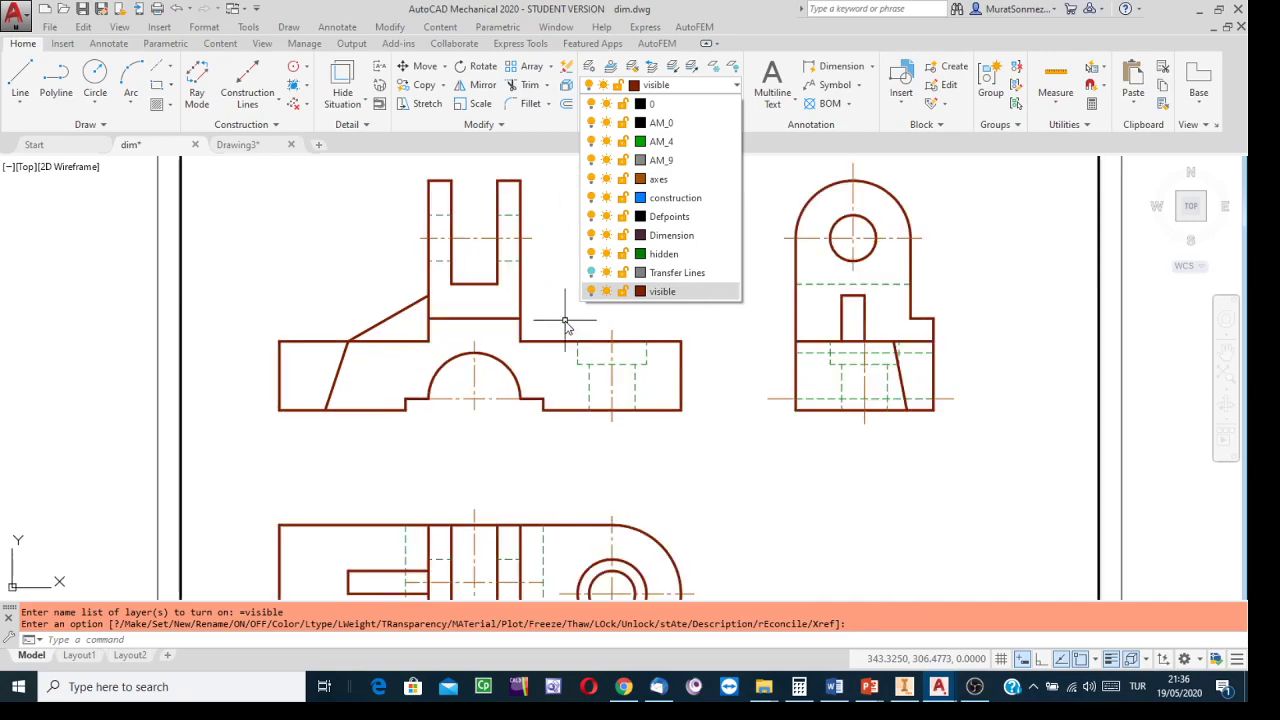
click(560, 292)
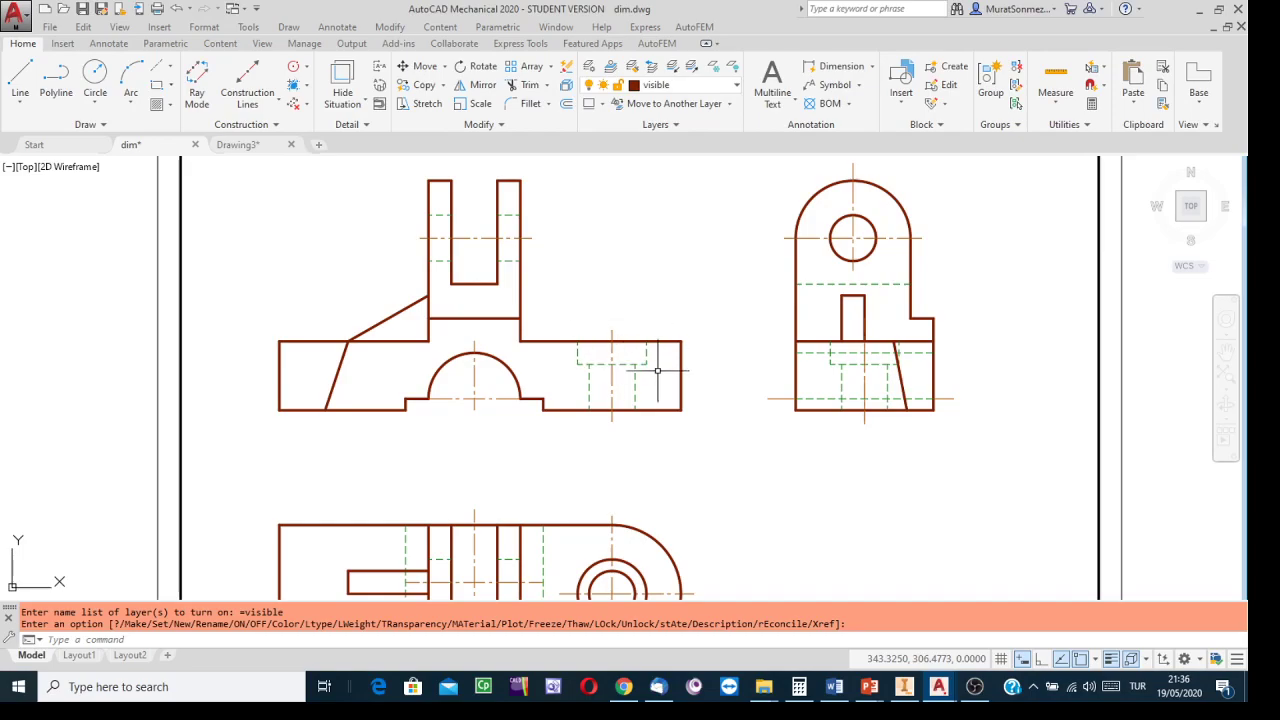
Examine the counterbored hole's hidden lines in the front view, and toggle the hidden layer off and back on
scroll(640, 374, up, 3)
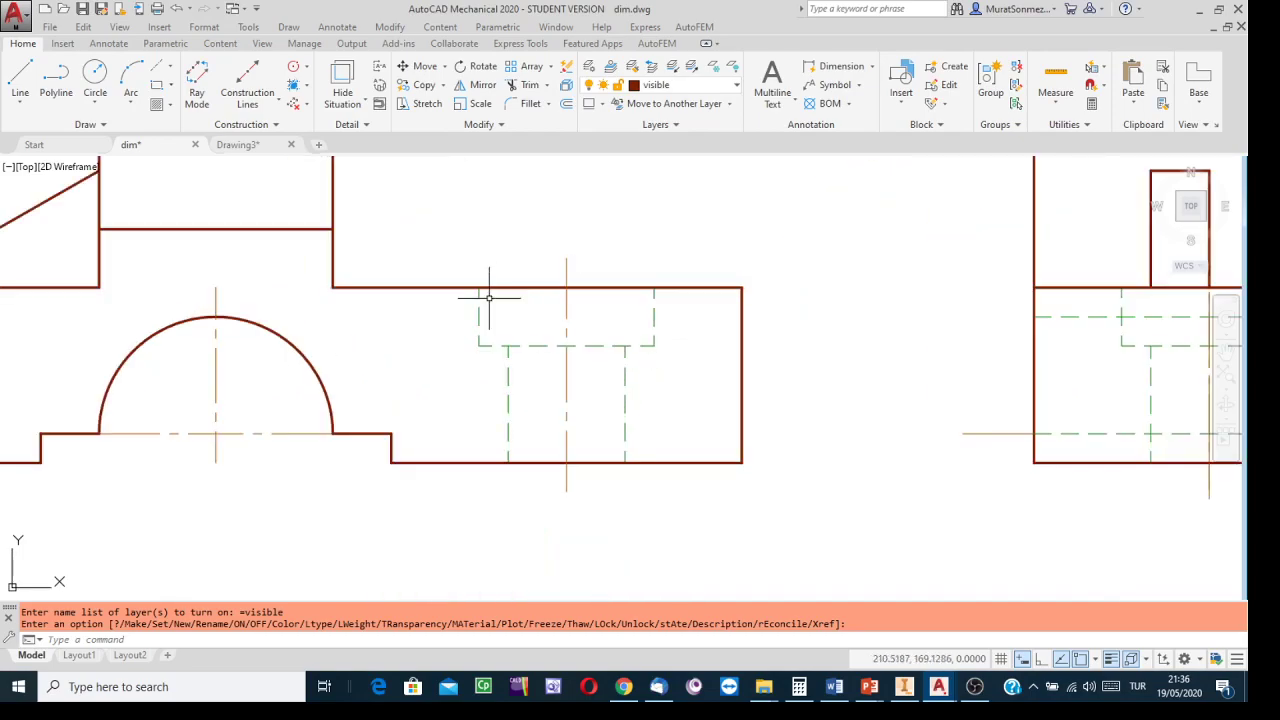
scroll(478, 222, down, 3)
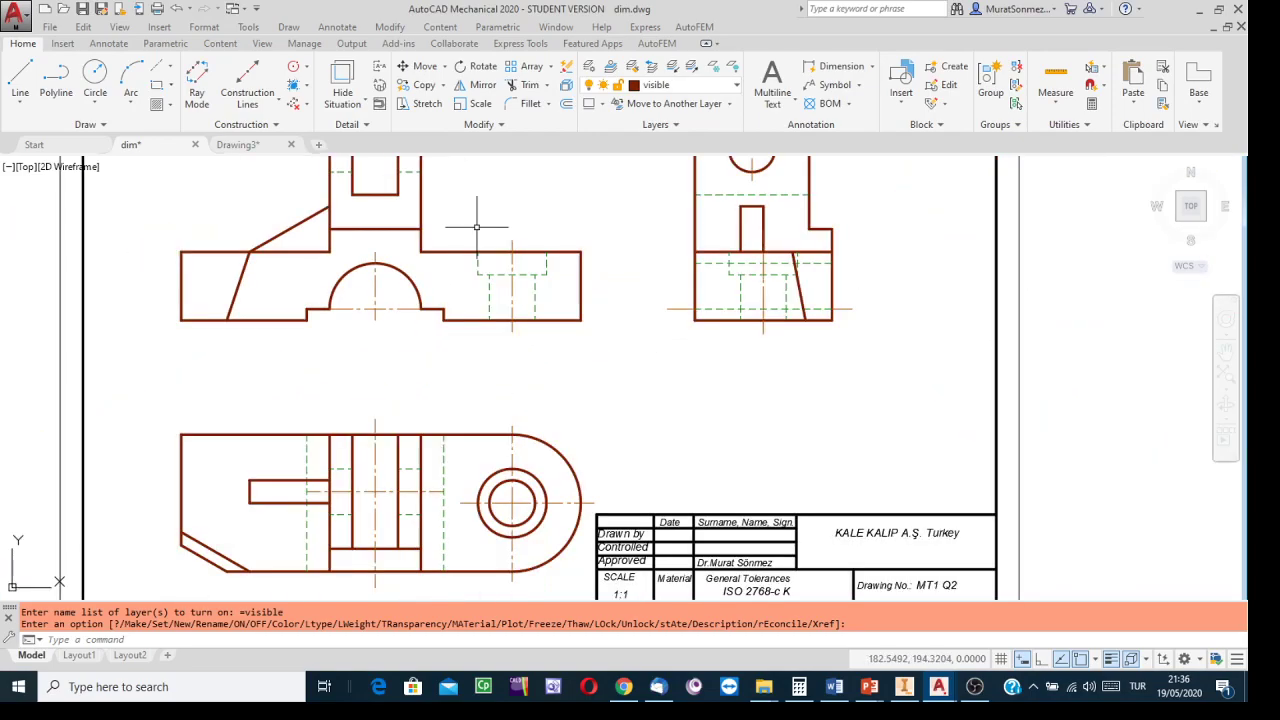
middle_drag(550, 196, 589, 354)
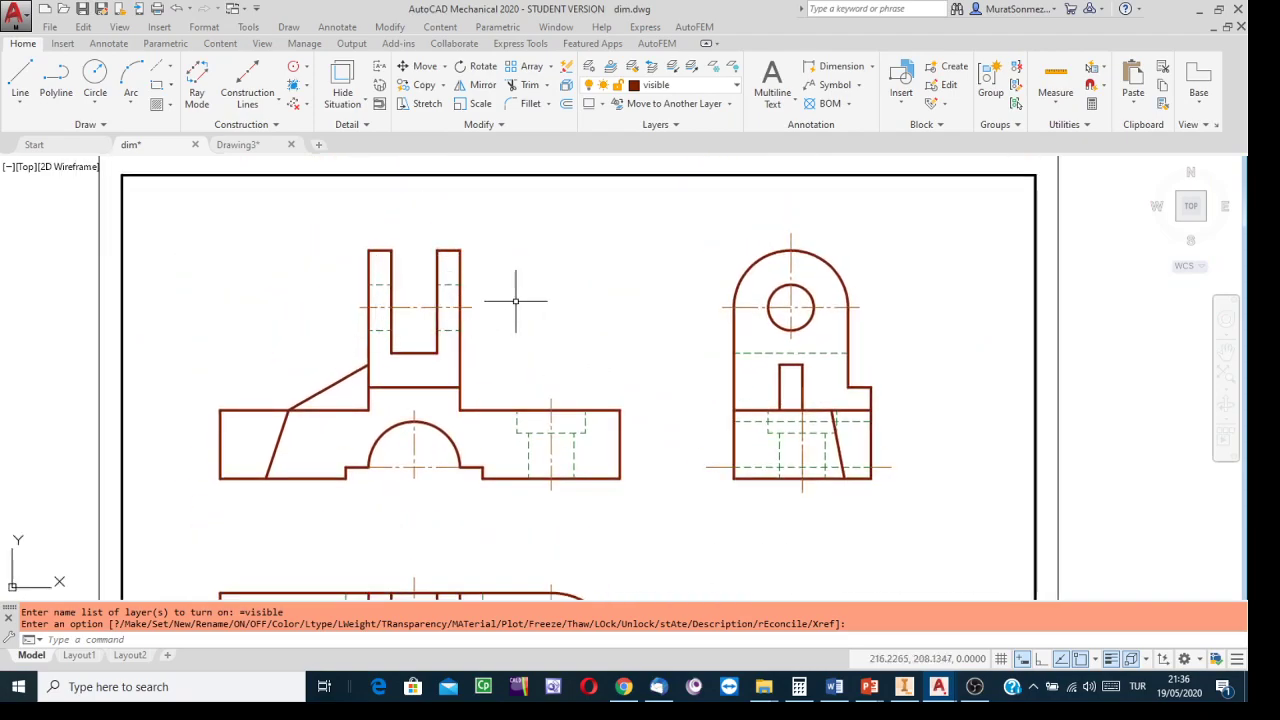
click(738, 86)
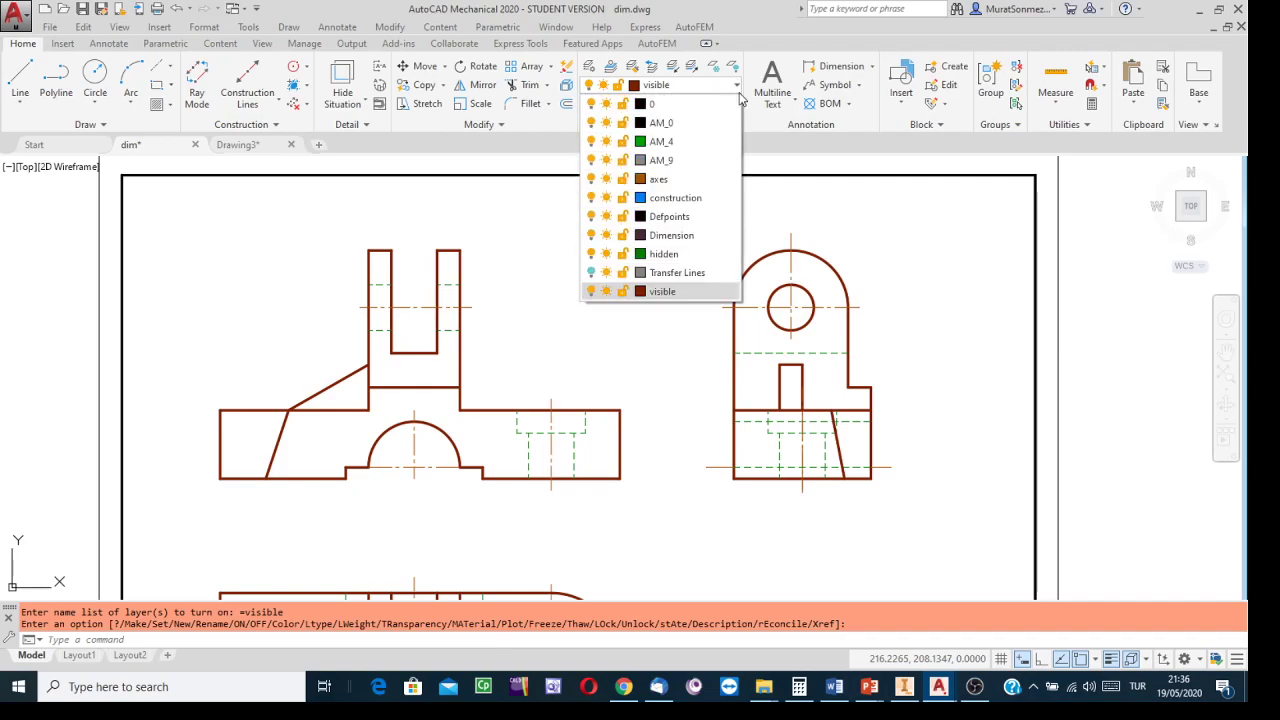
click(591, 254)
click(591, 254)
click(592, 254)
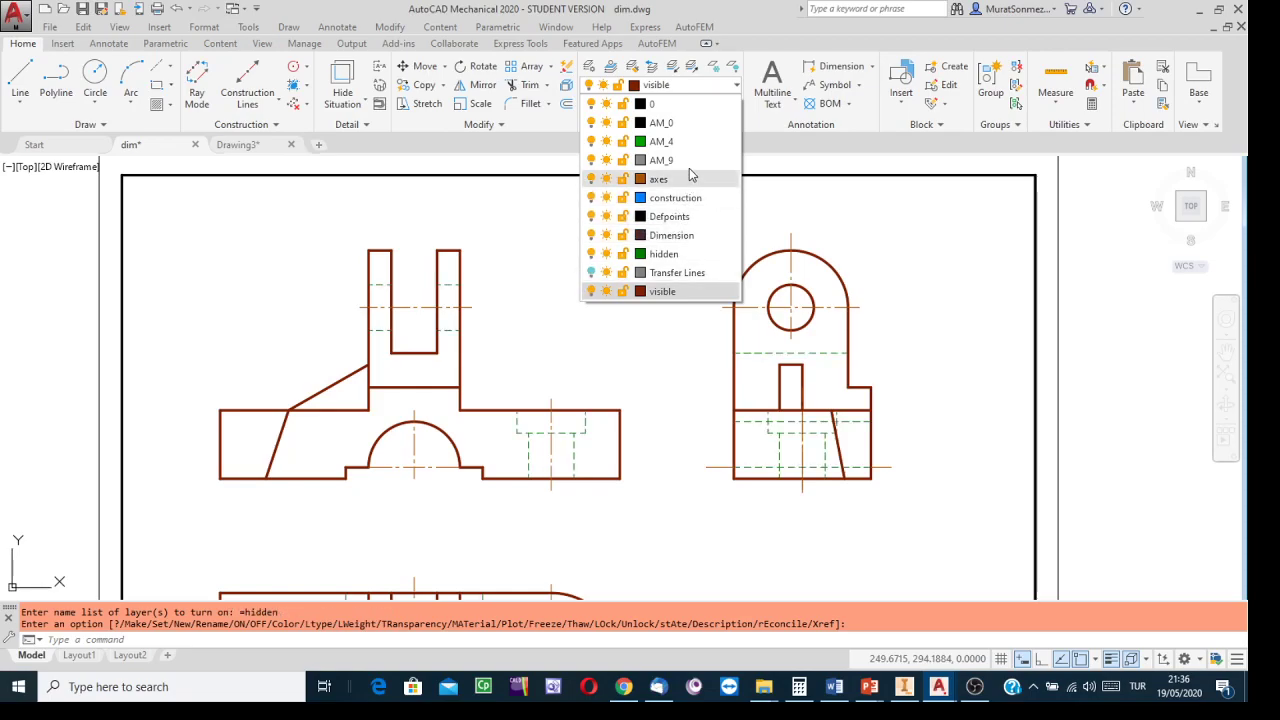
Review the available centerline types and the dim drawing's layer list
click(168, 62)
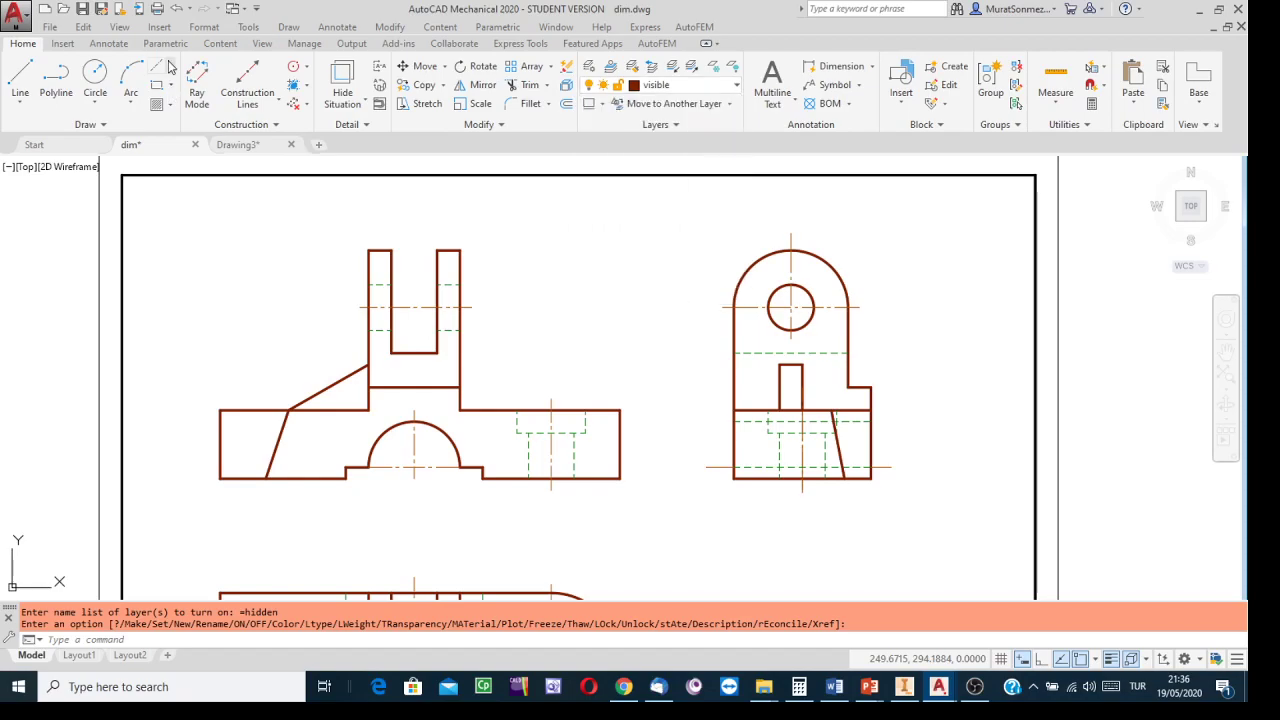
click(171, 68)
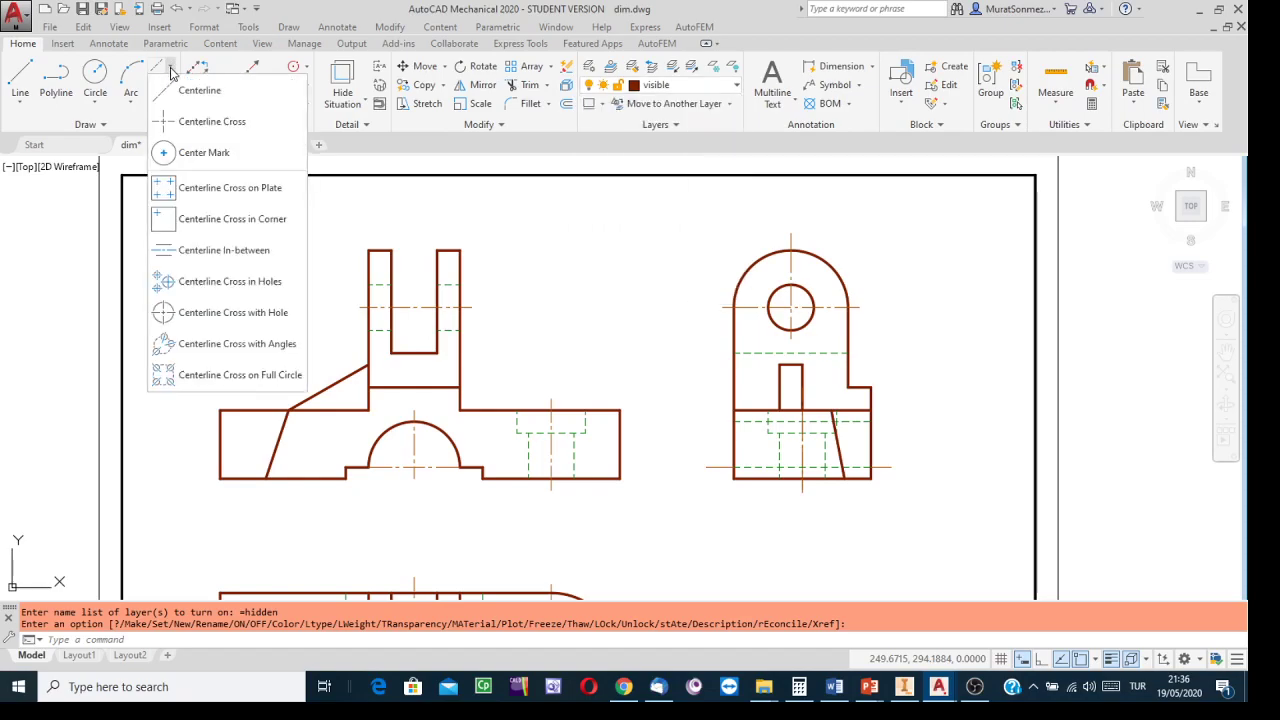
click(566, 272)
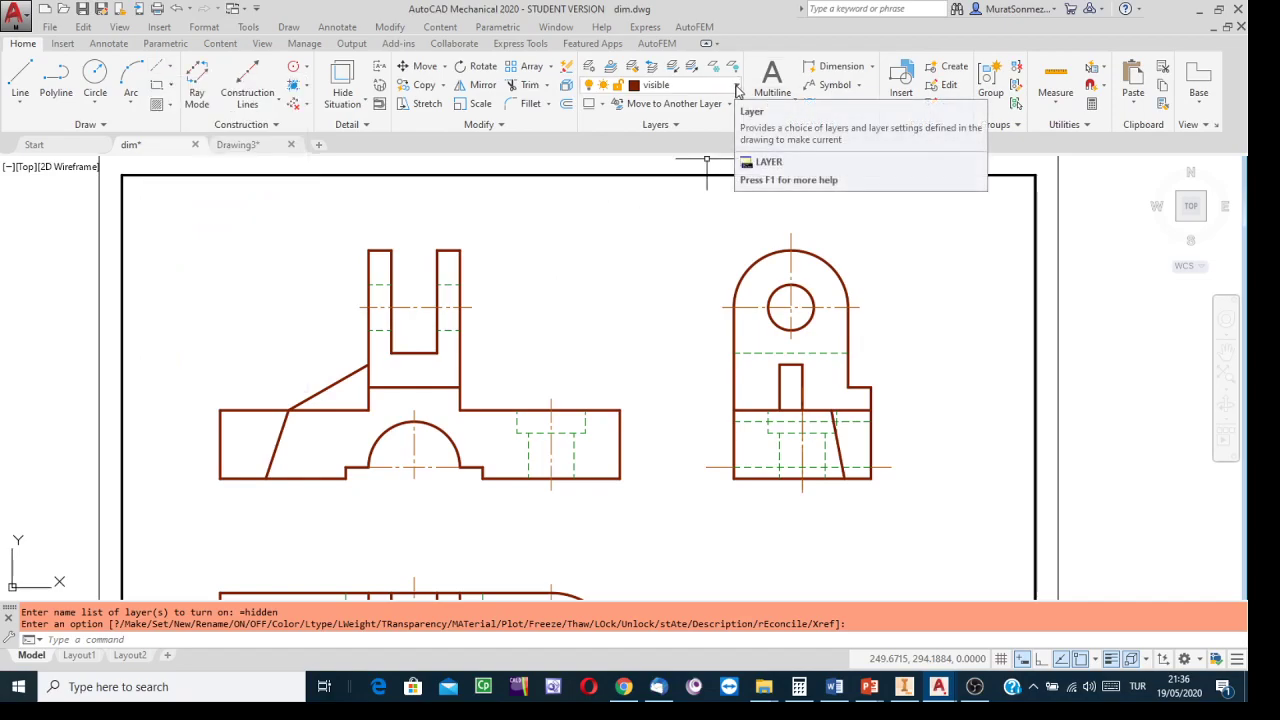
click(738, 91)
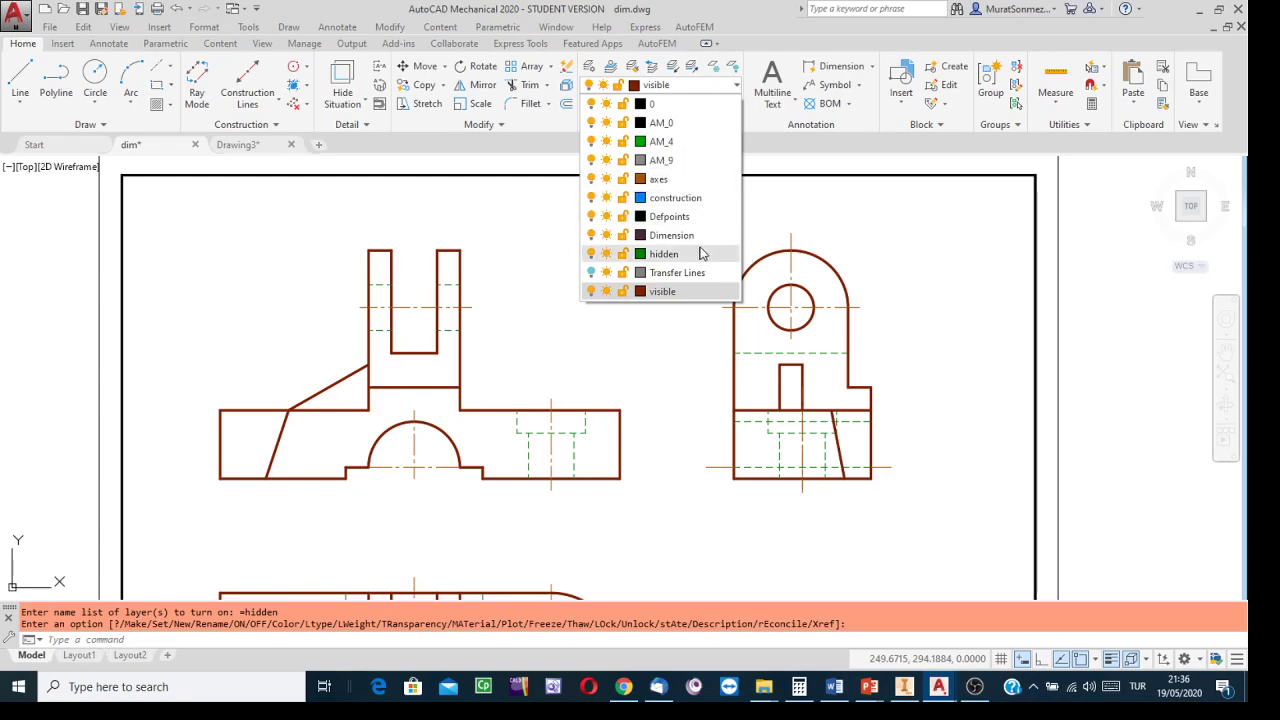
click(877, 227)
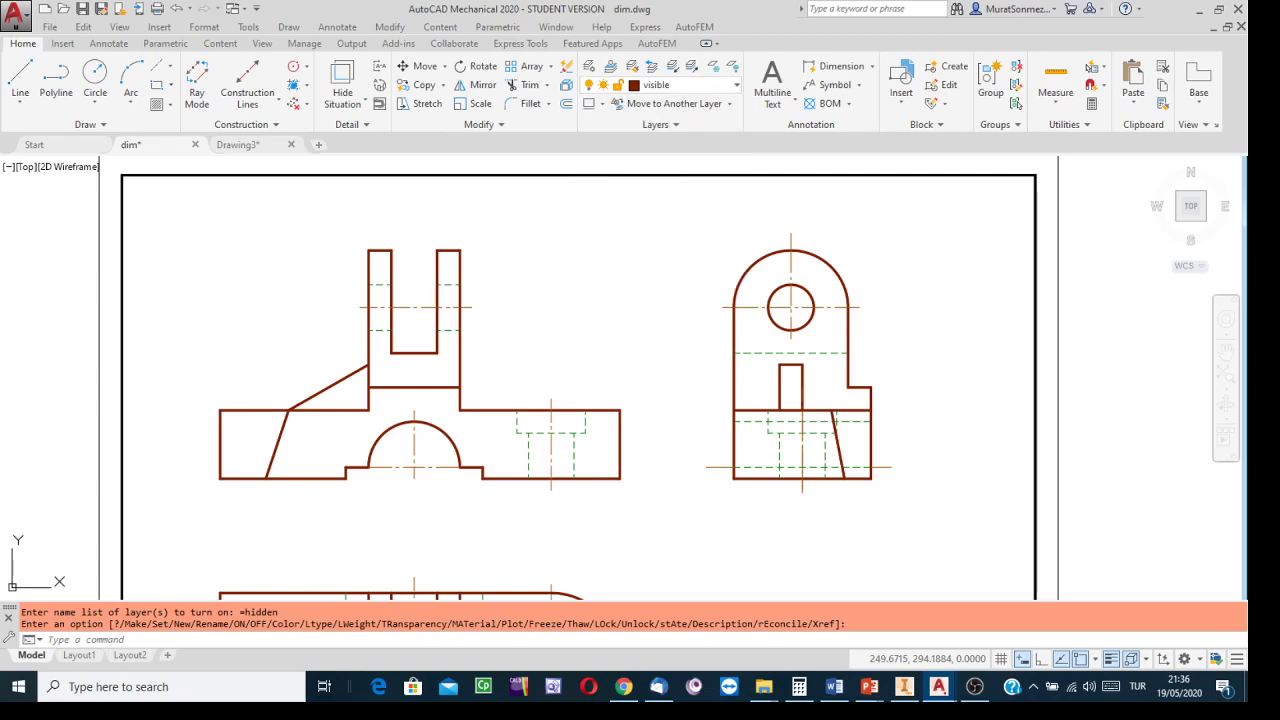
click(110, 44)
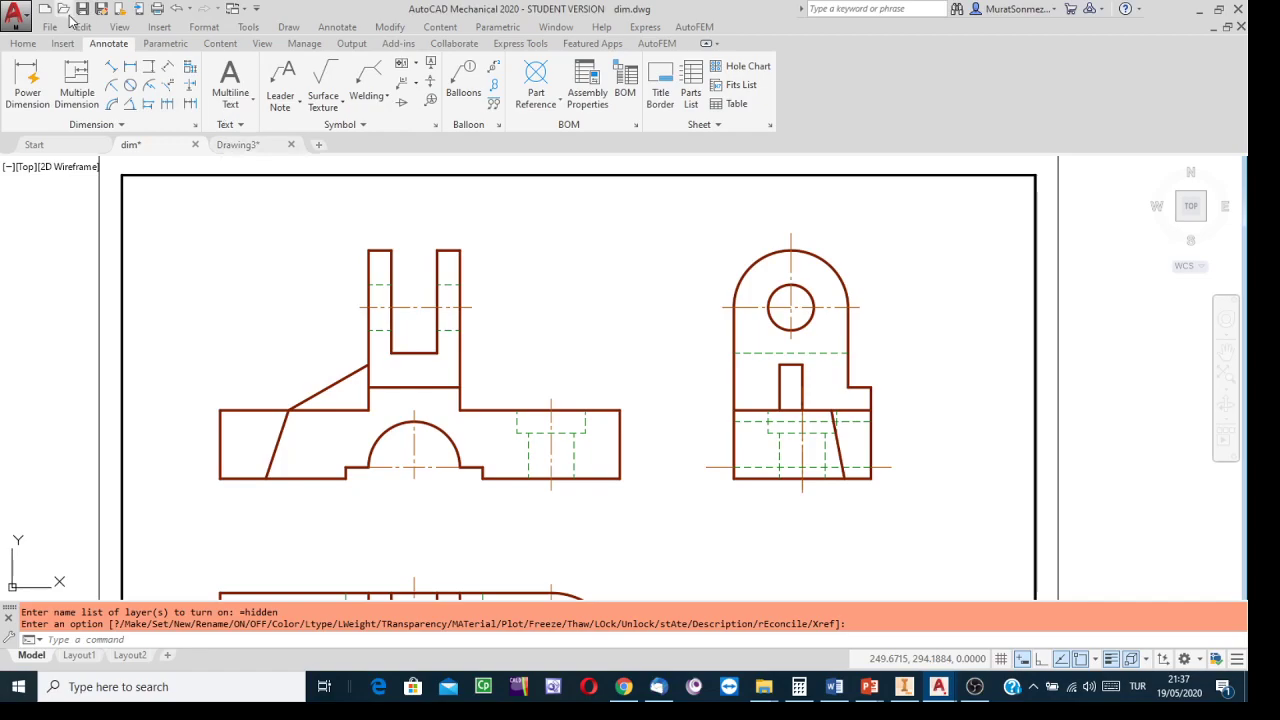
click(22, 44)
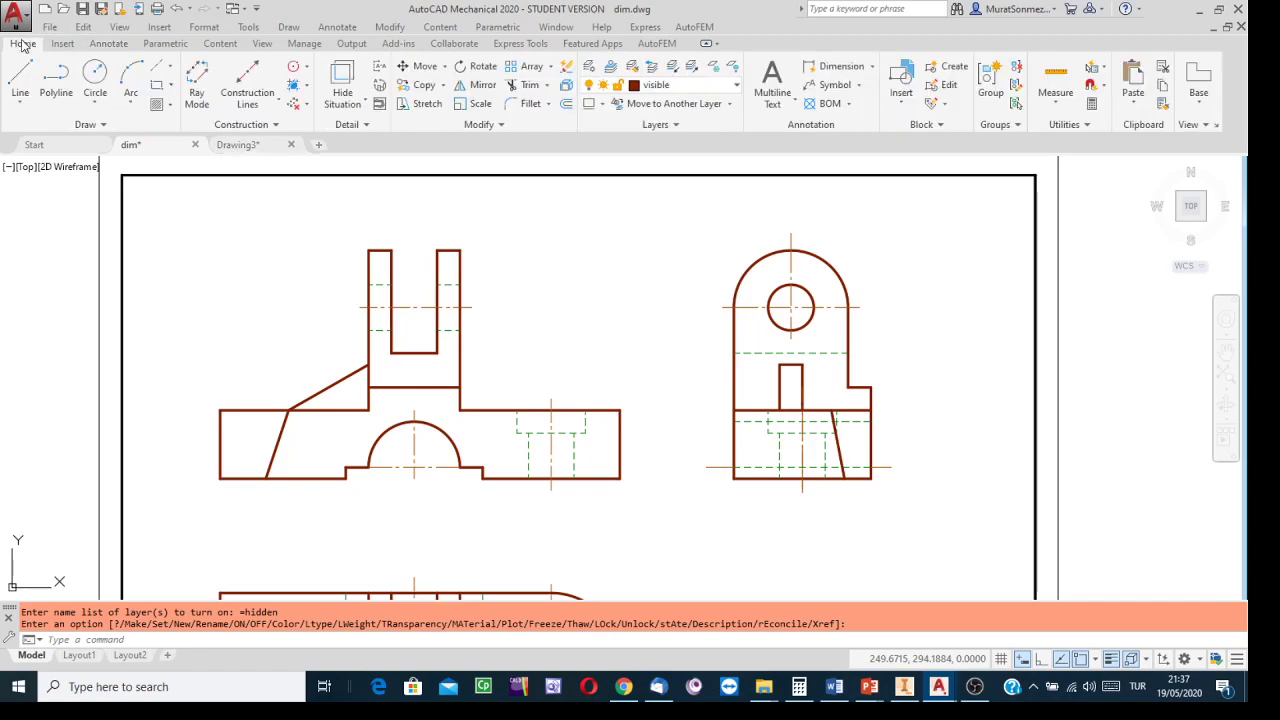
click(603, 104)
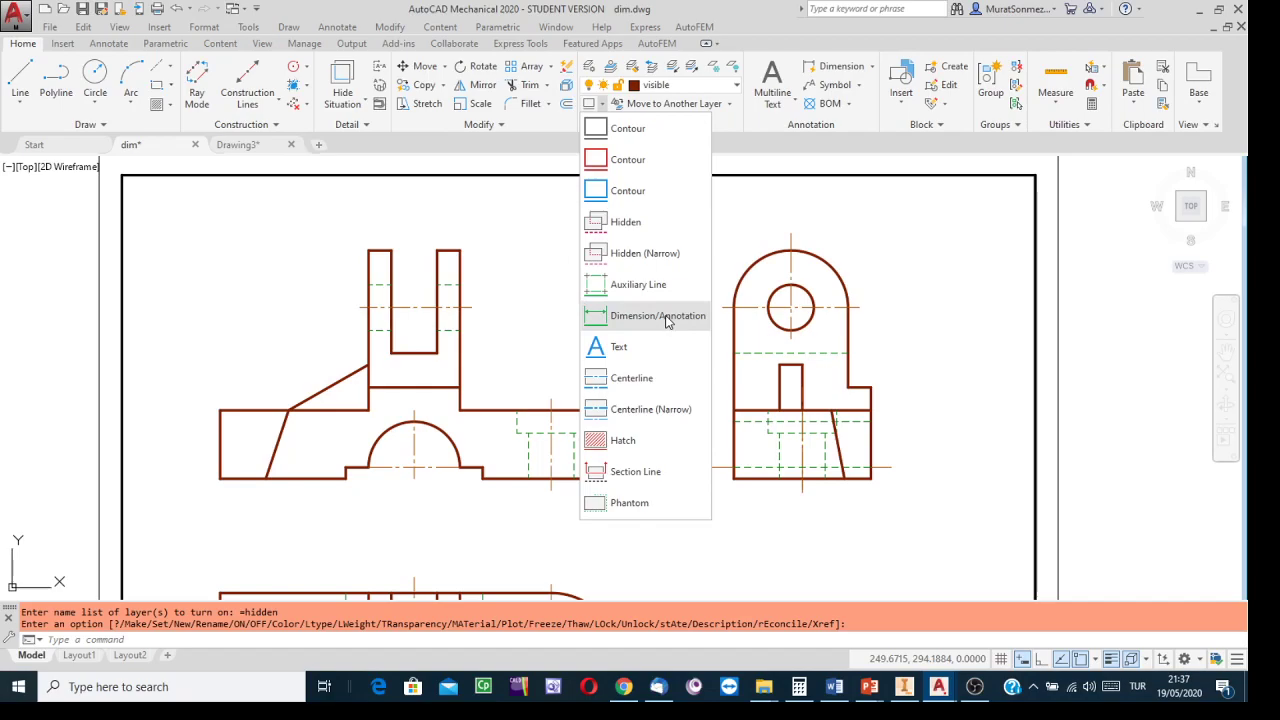
click(756, 209)
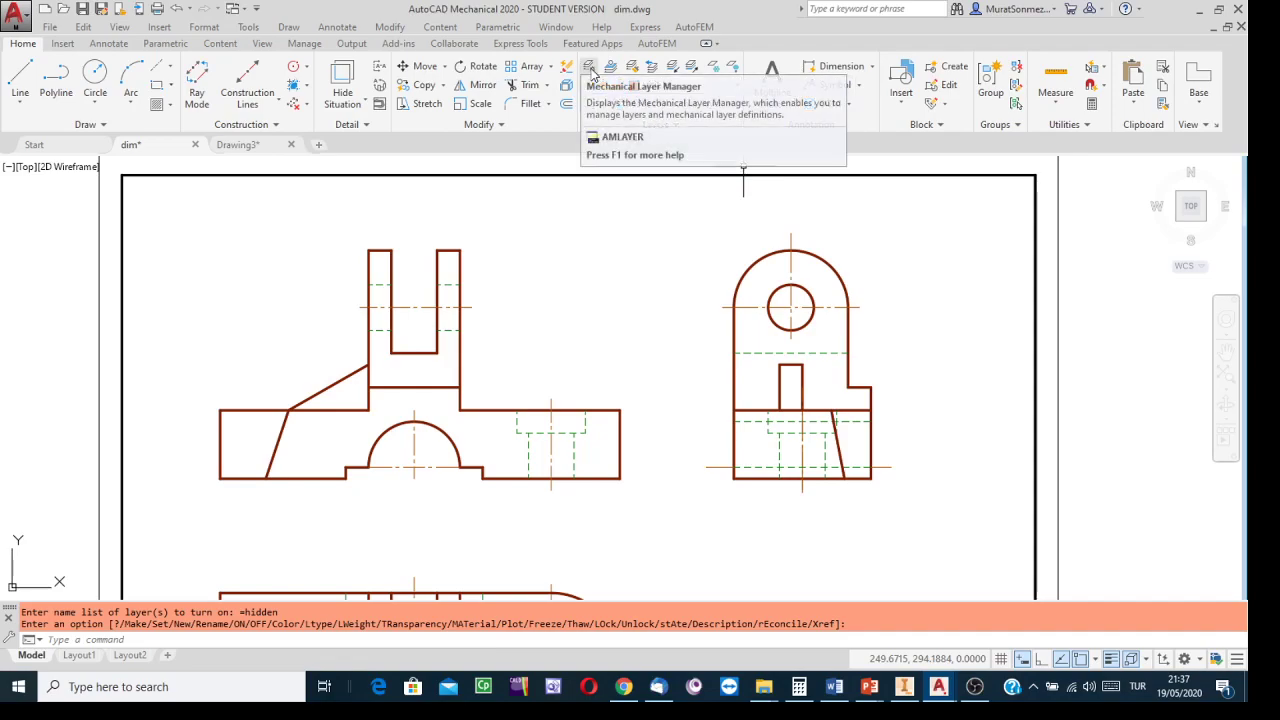
Inspect the Dimension layer's index color in the Mechanical Layer Manager and accept 237 as its color
click(590, 68)
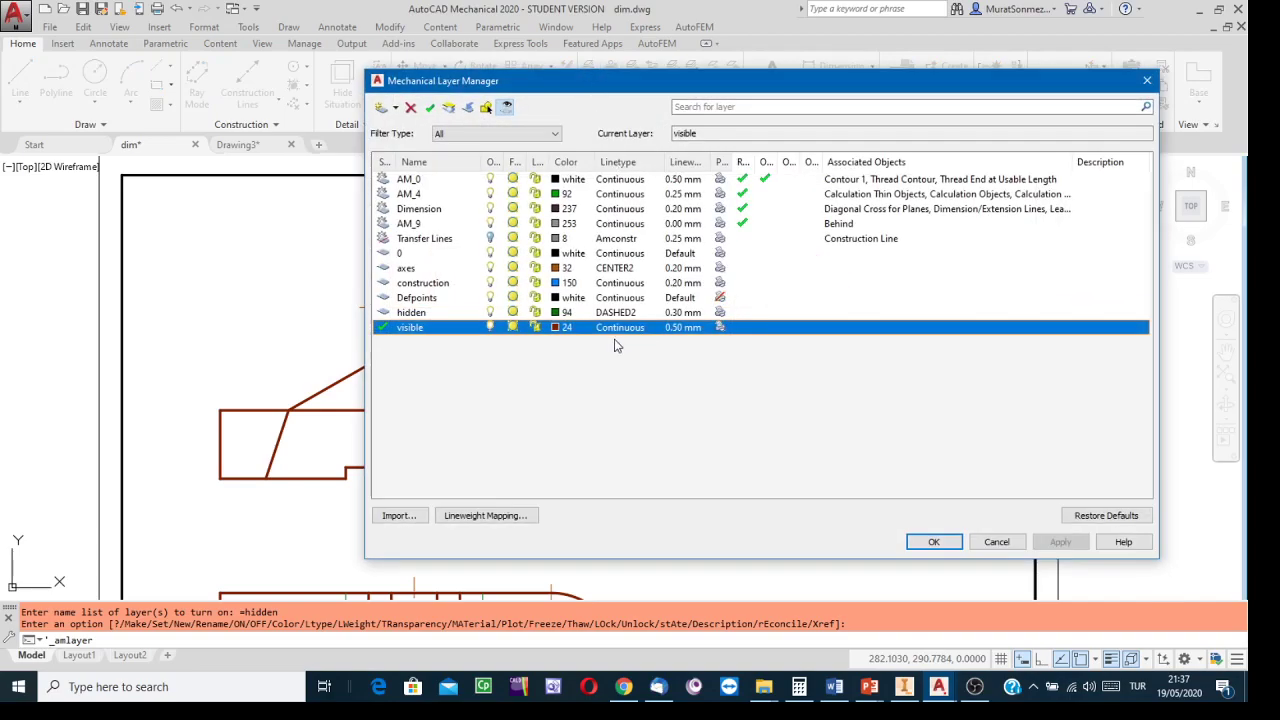
click(430, 211)
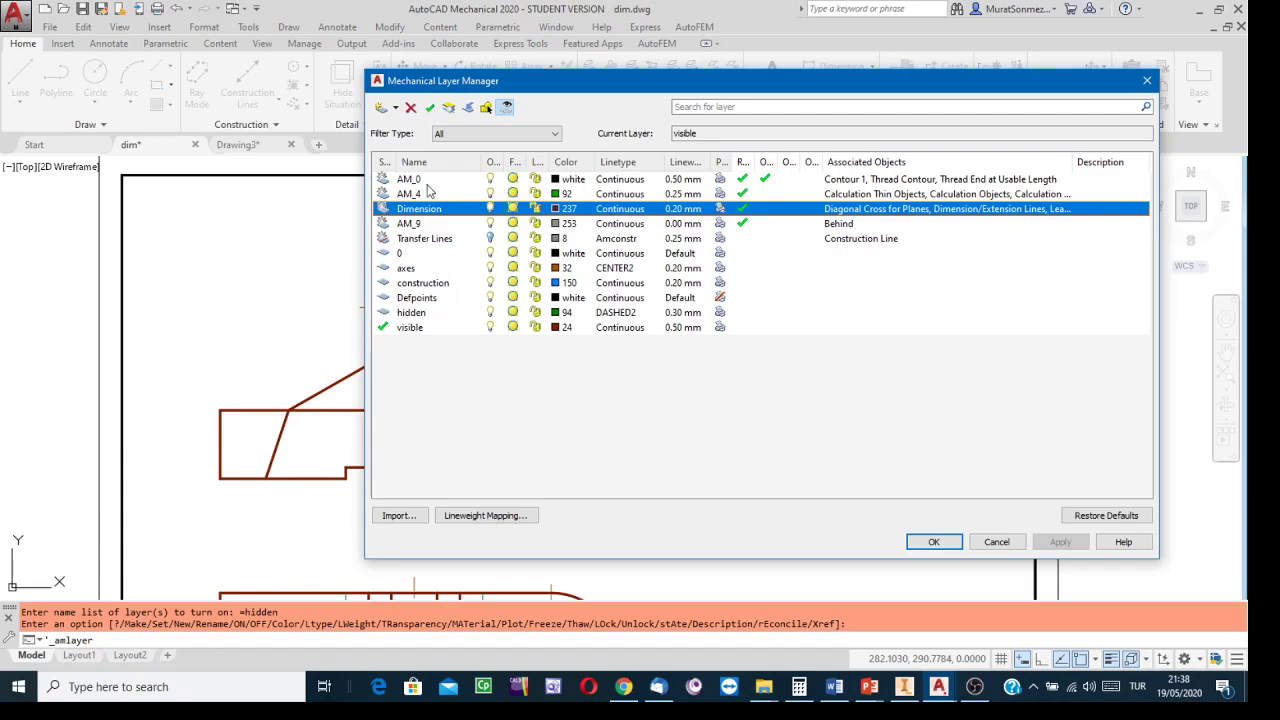
drag(432, 86, 332, 67)
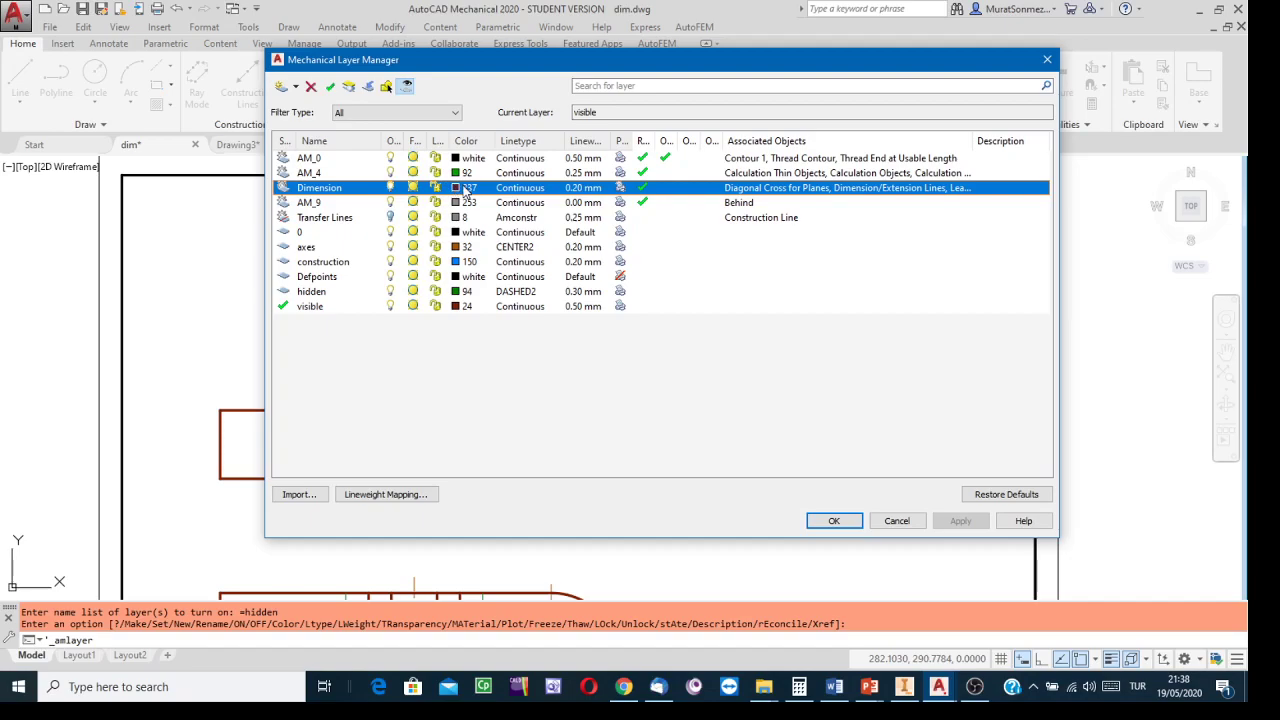
click(456, 188)
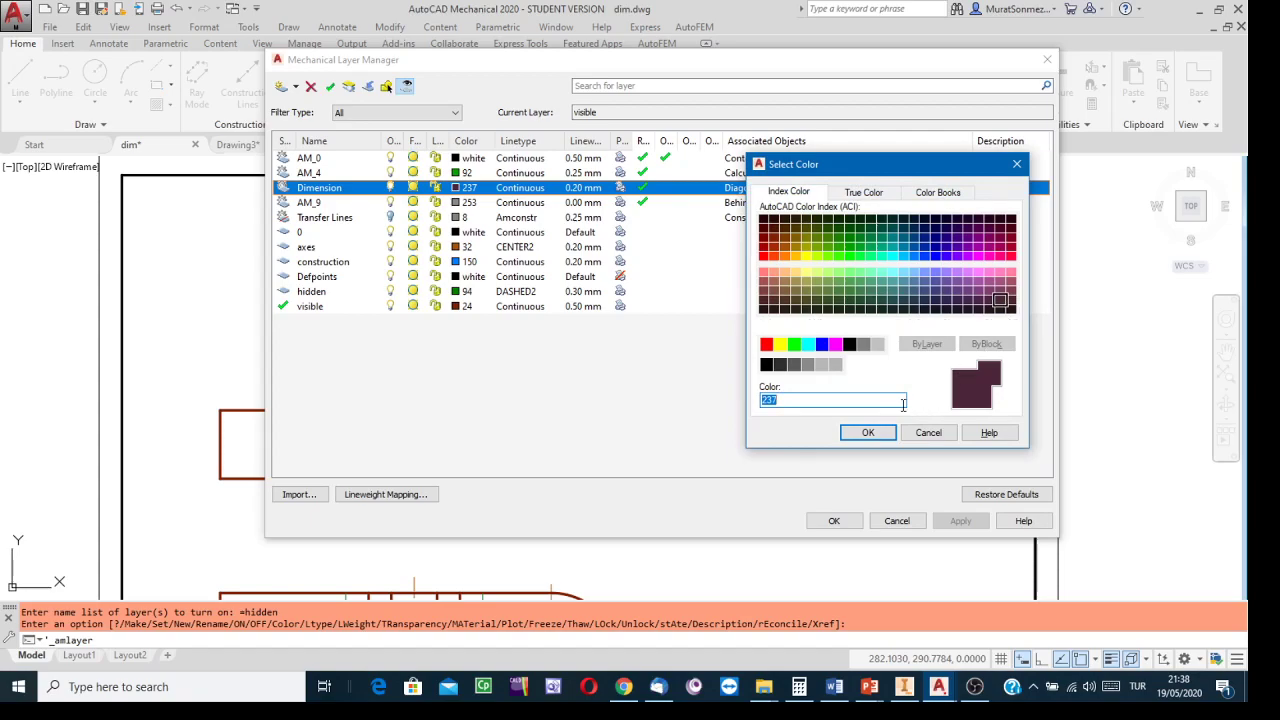
click(866, 433)
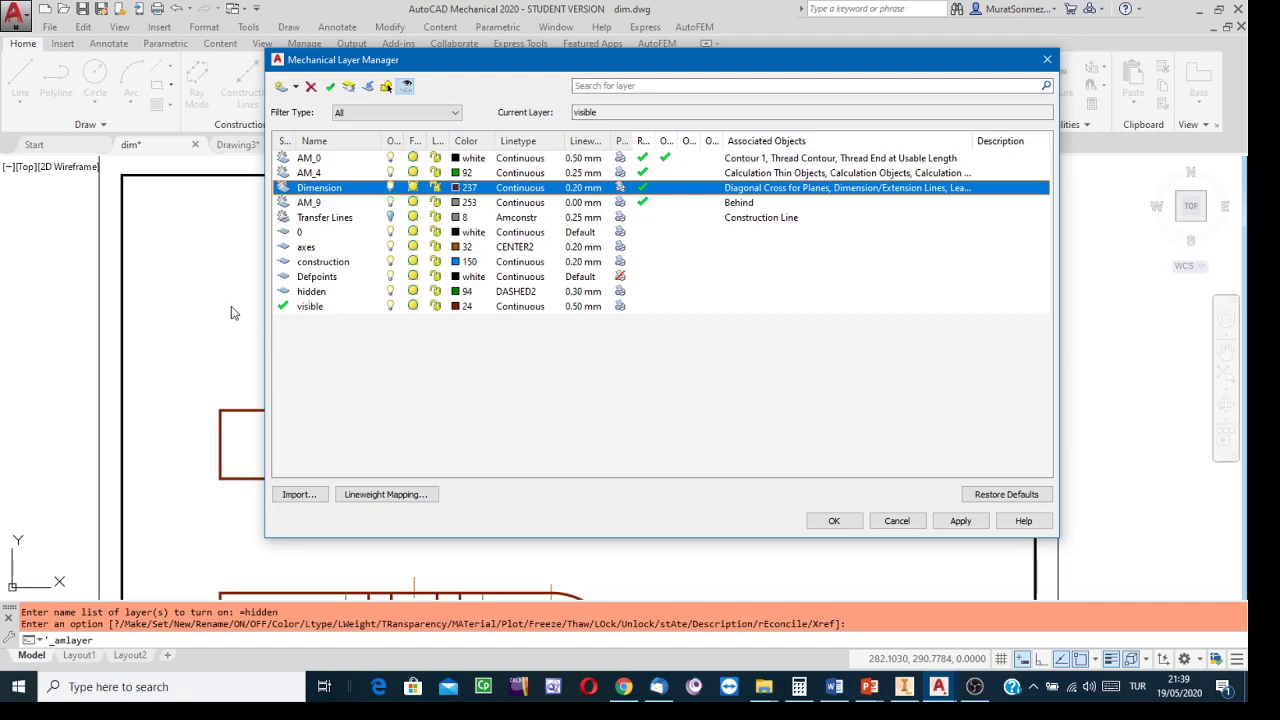
click(460, 188)
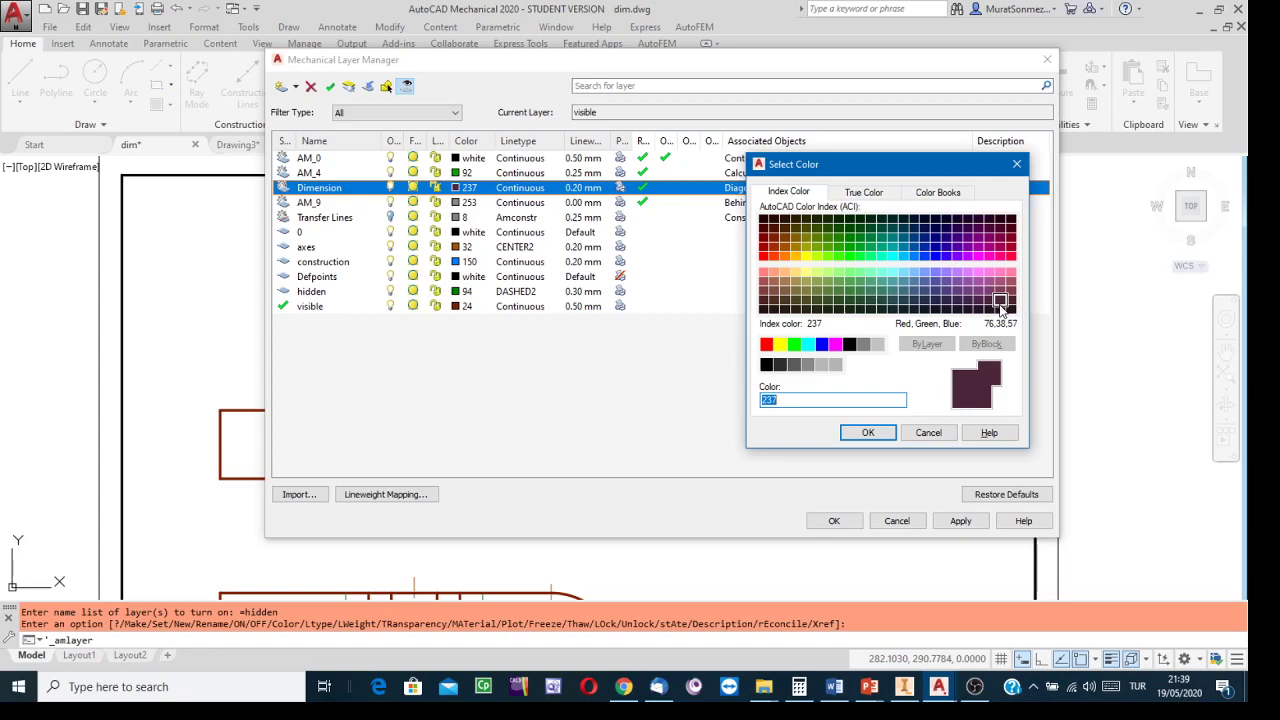
click(868, 432)
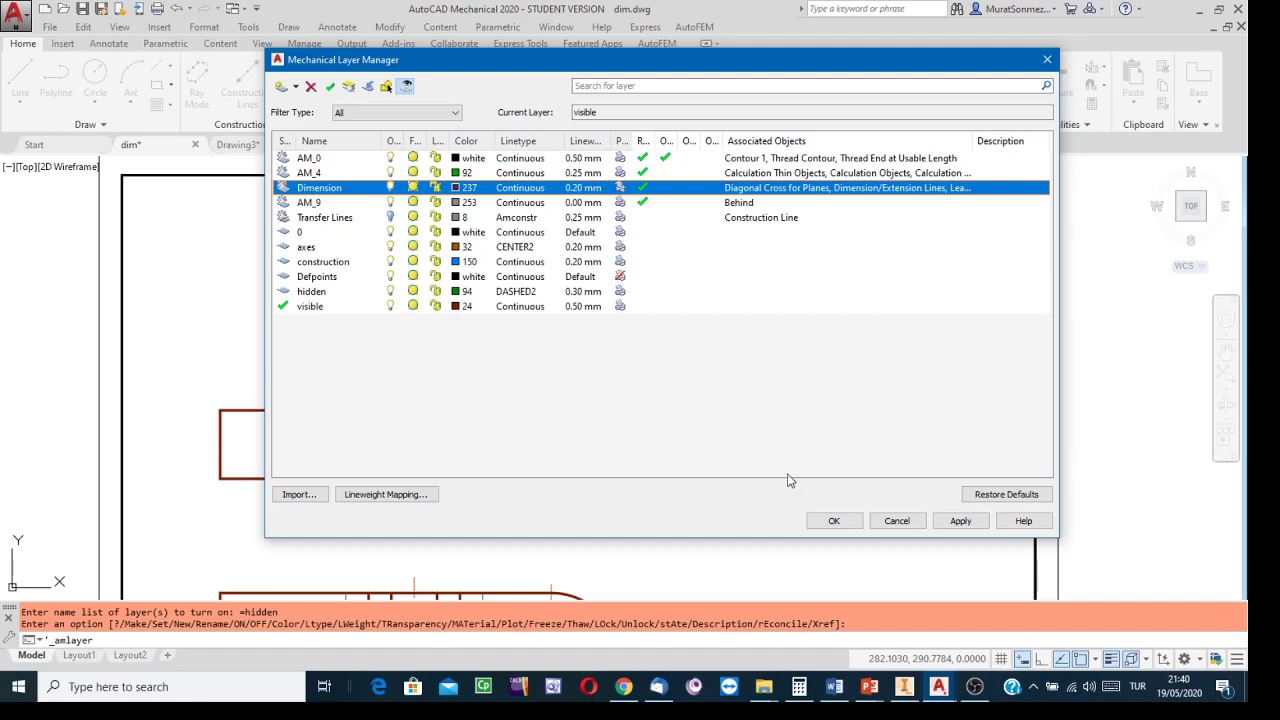
click(834, 521)
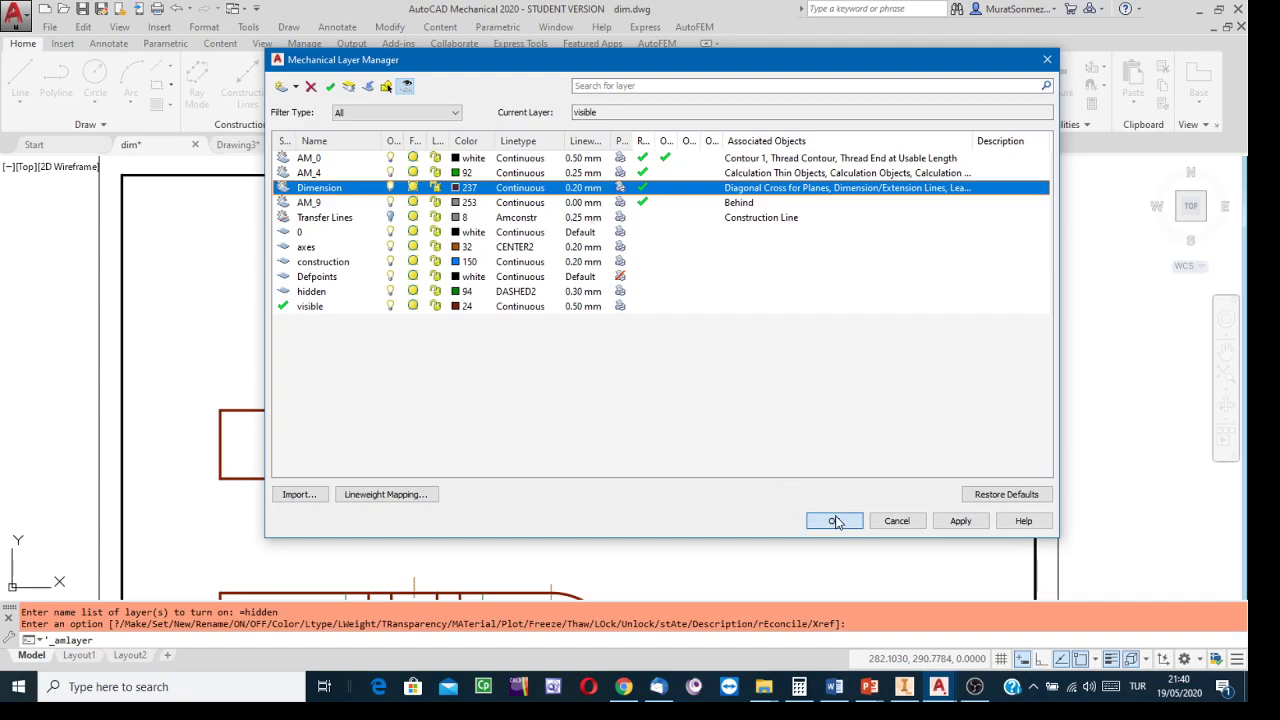
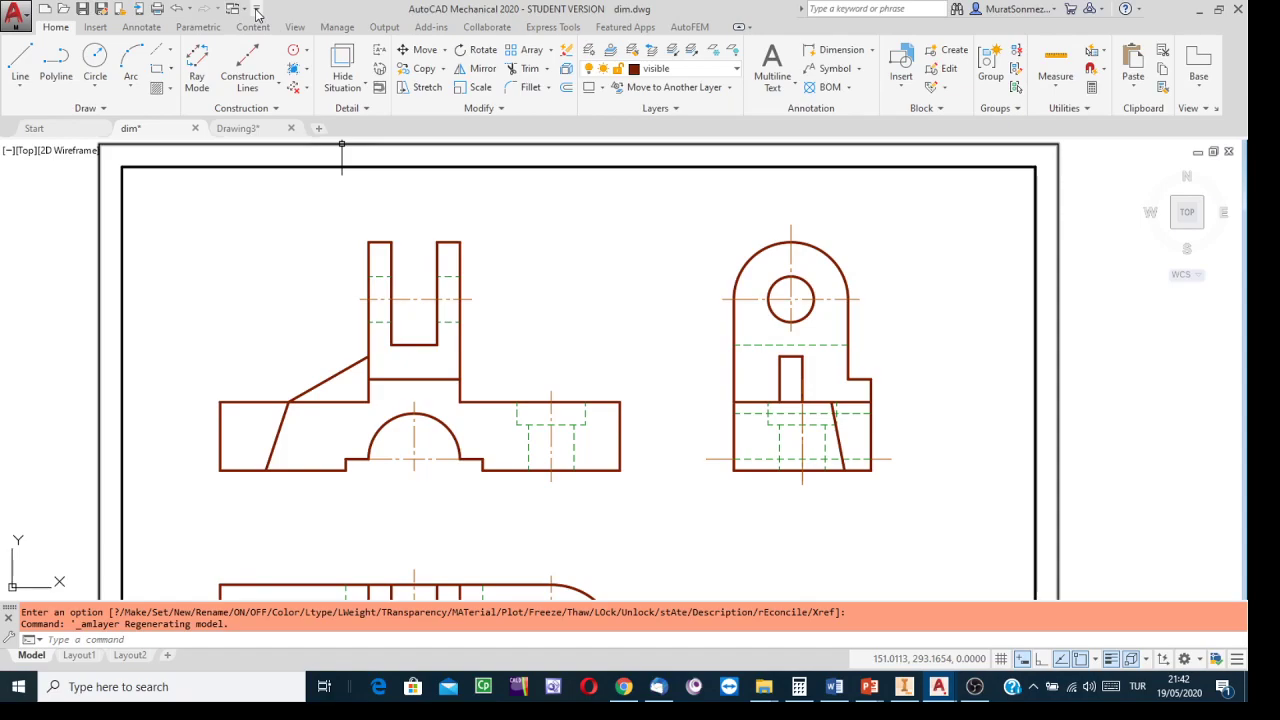
Display the classic menu bar above the ribbon
click(974, 686)
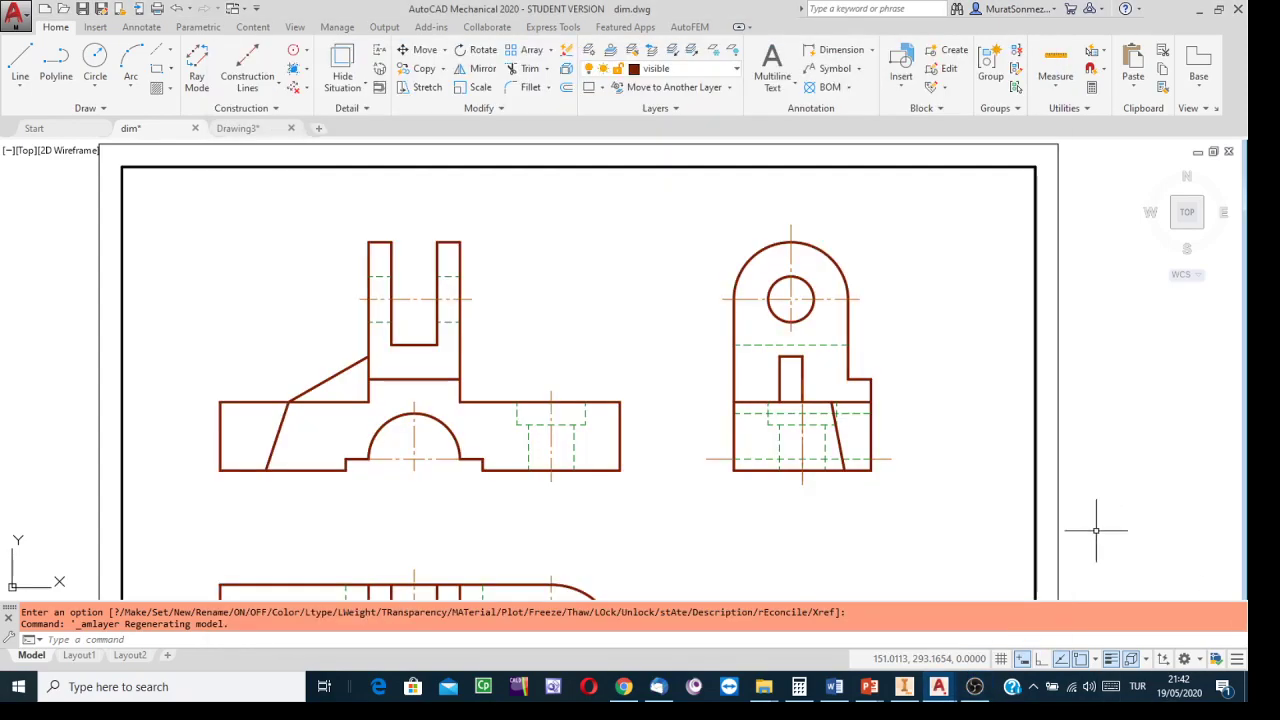
click(1134, 544)
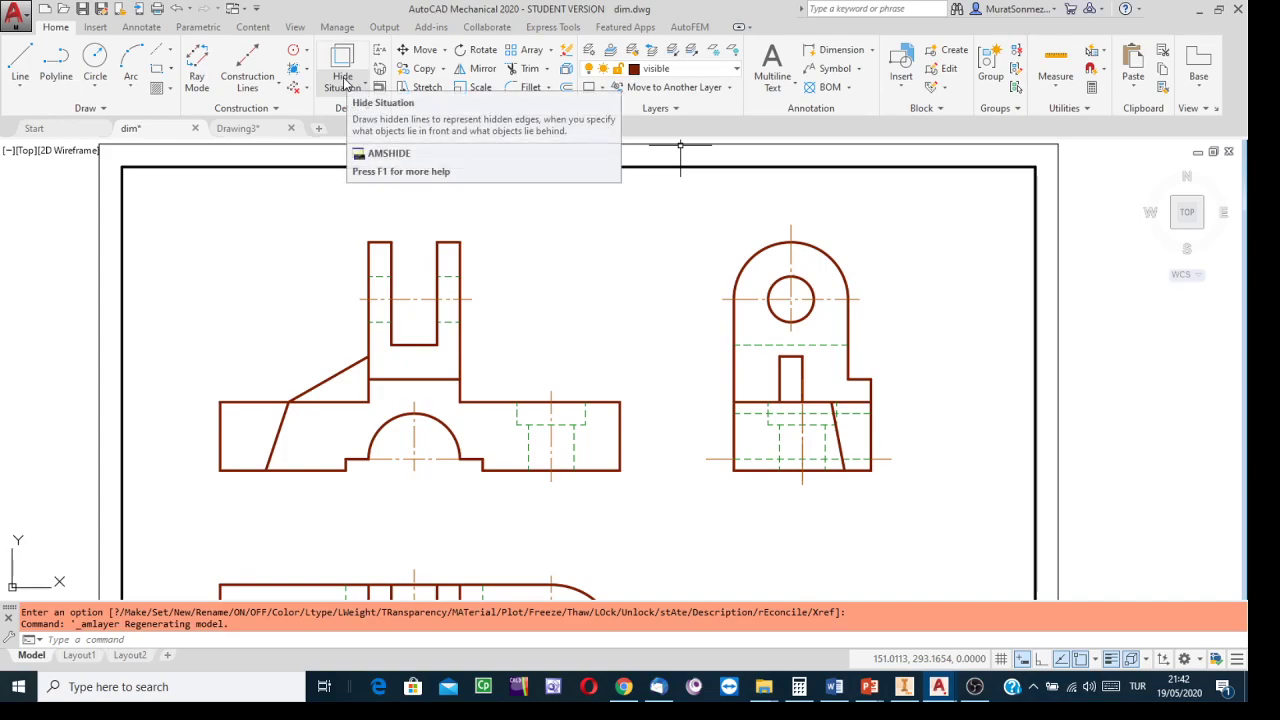
click(257, 10)
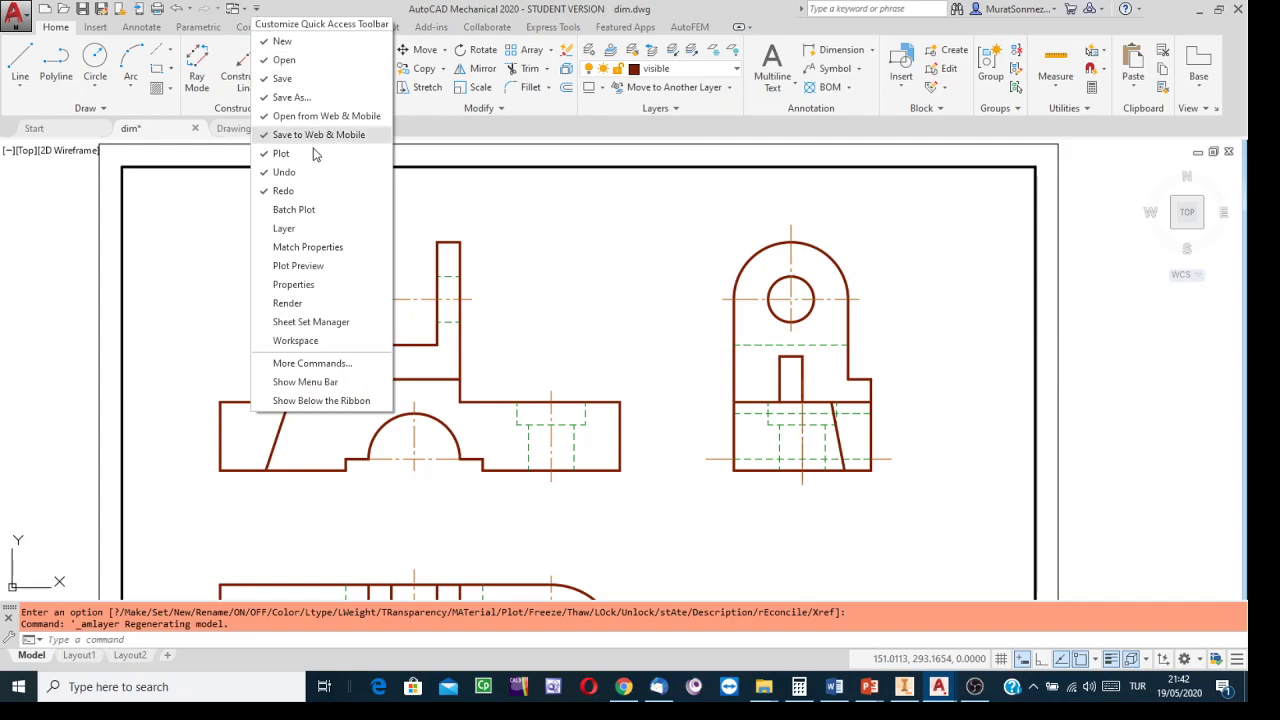
click(305, 383)
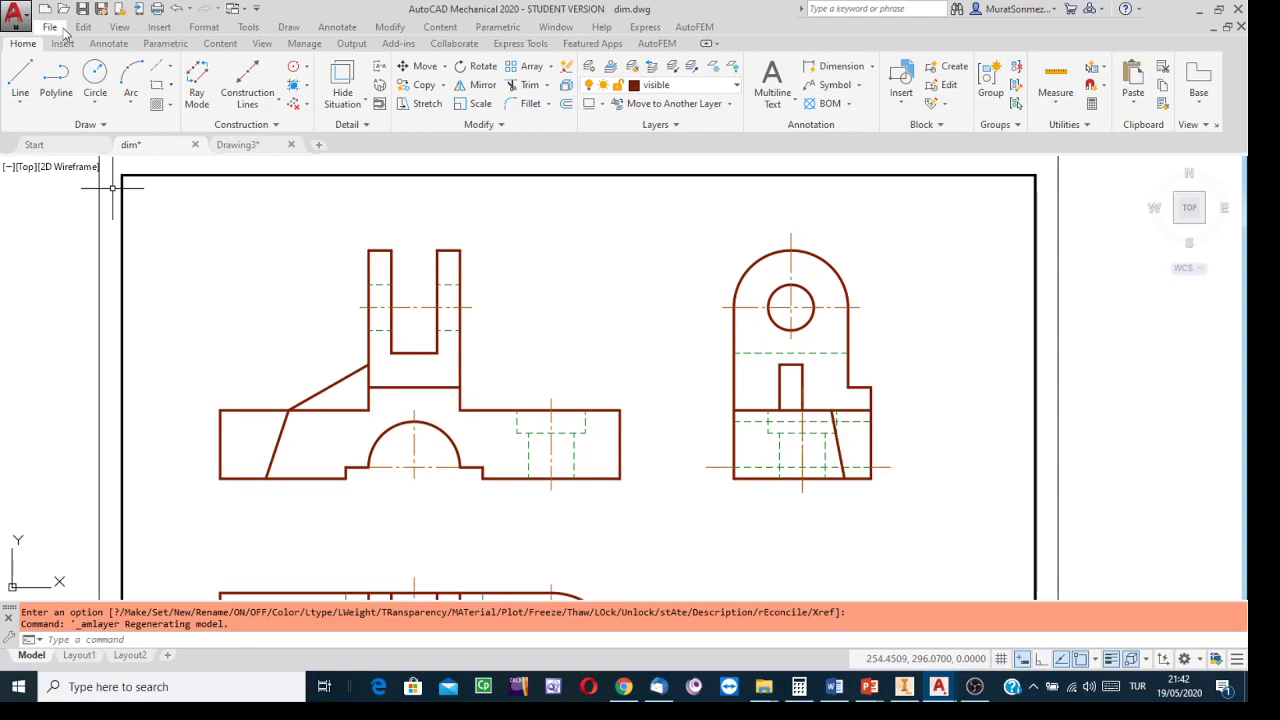
Open the ISO-25 dimension style for modification and look through its lines, symbols, text and fit settings
click(203, 27)
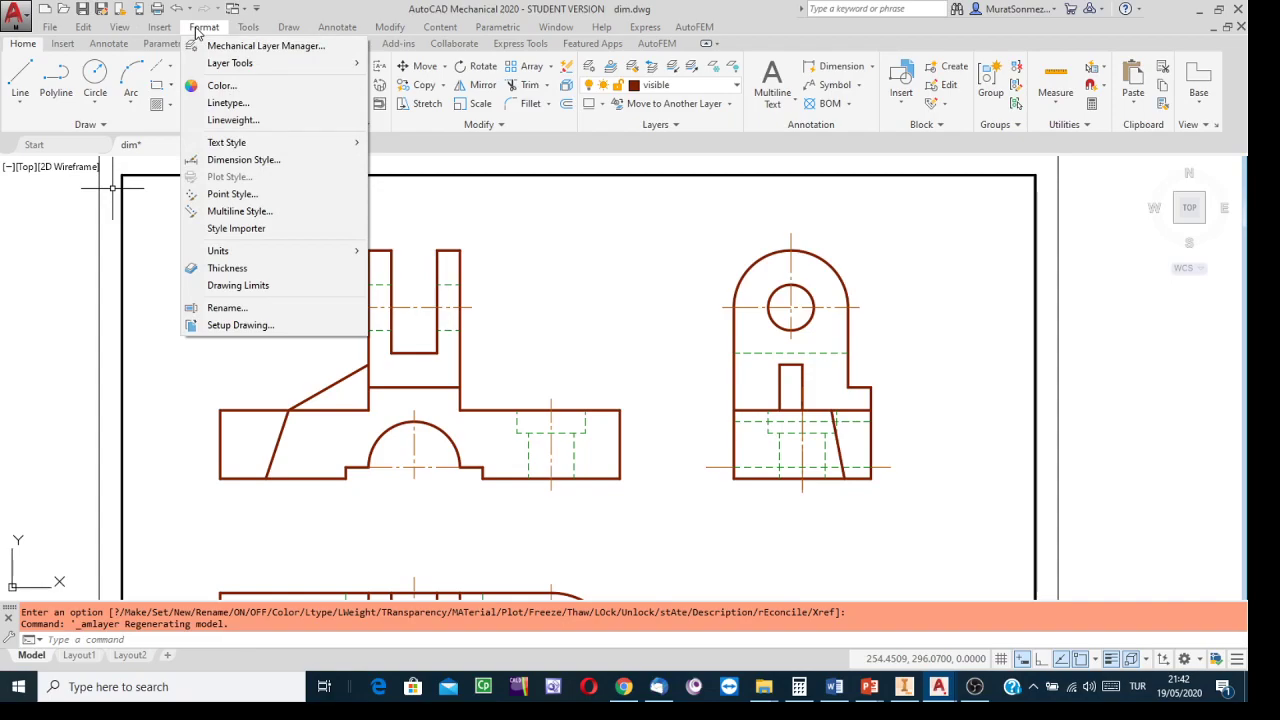
mouse_move(254, 148)
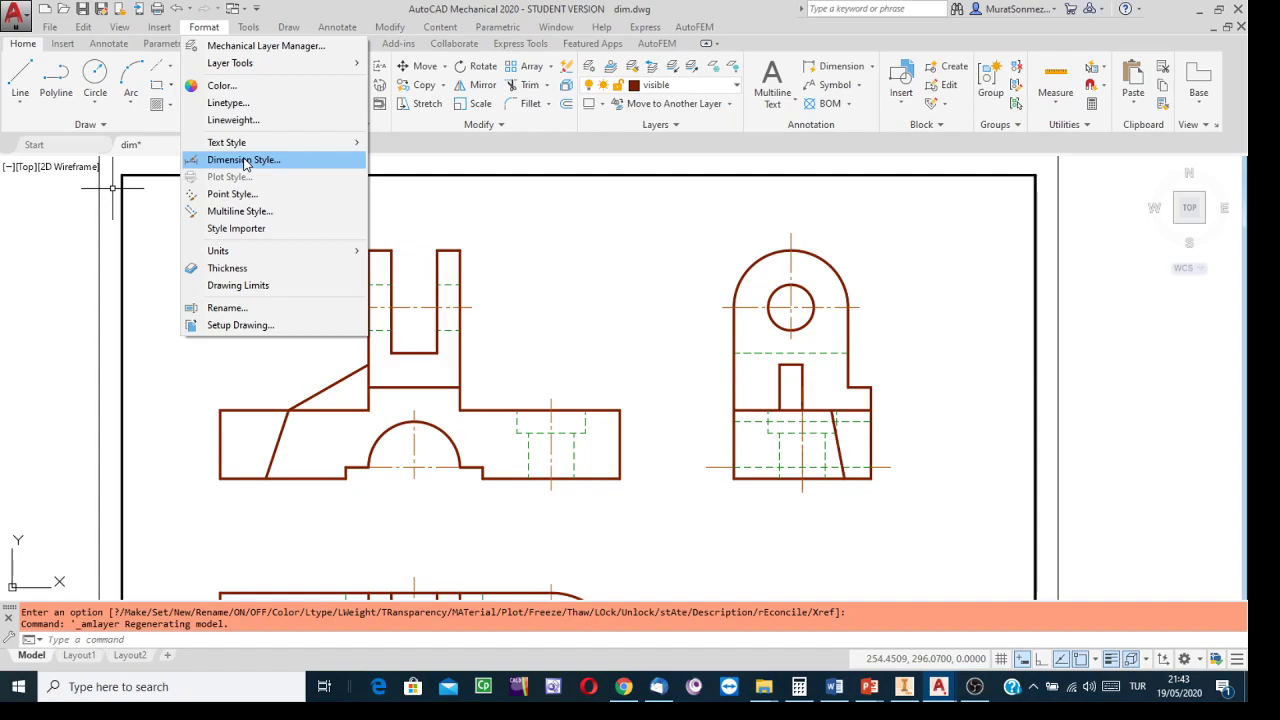
click(243, 160)
mouse_move(668, 206)
mouse_down()
mouse_move(593, 143)
mouse_move(602, 152)
mouse_up()
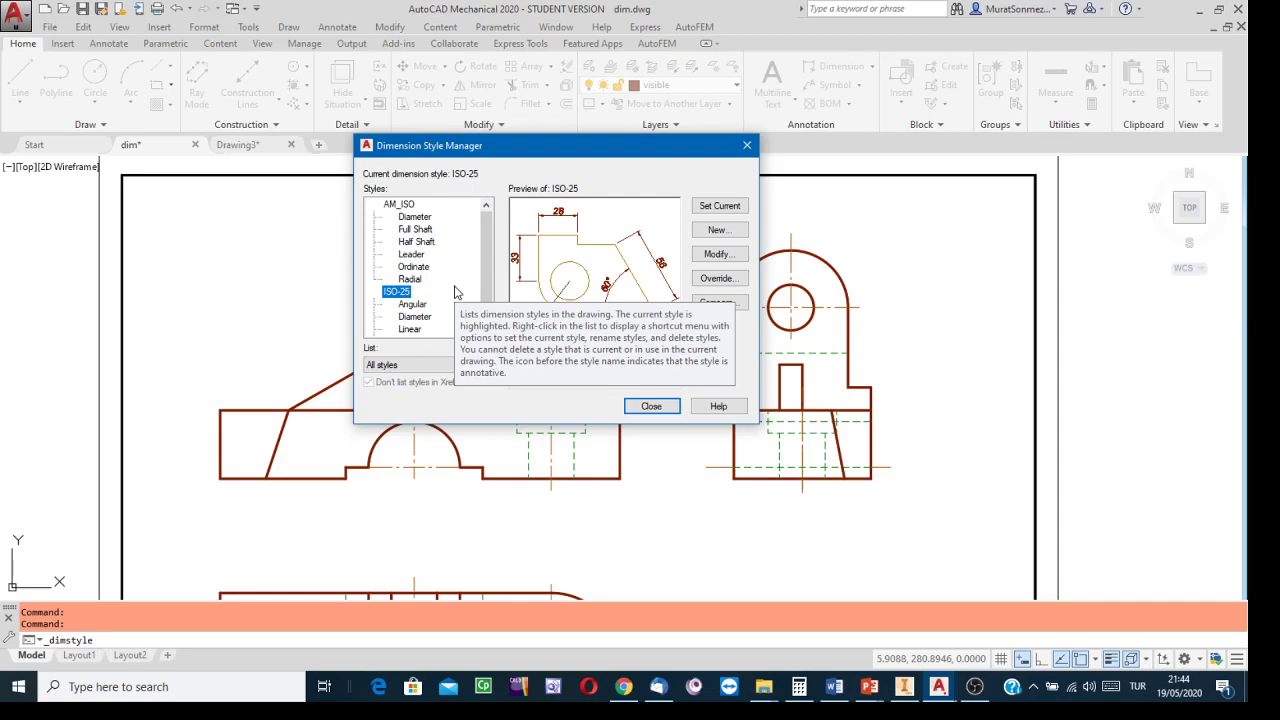
click(716, 259)
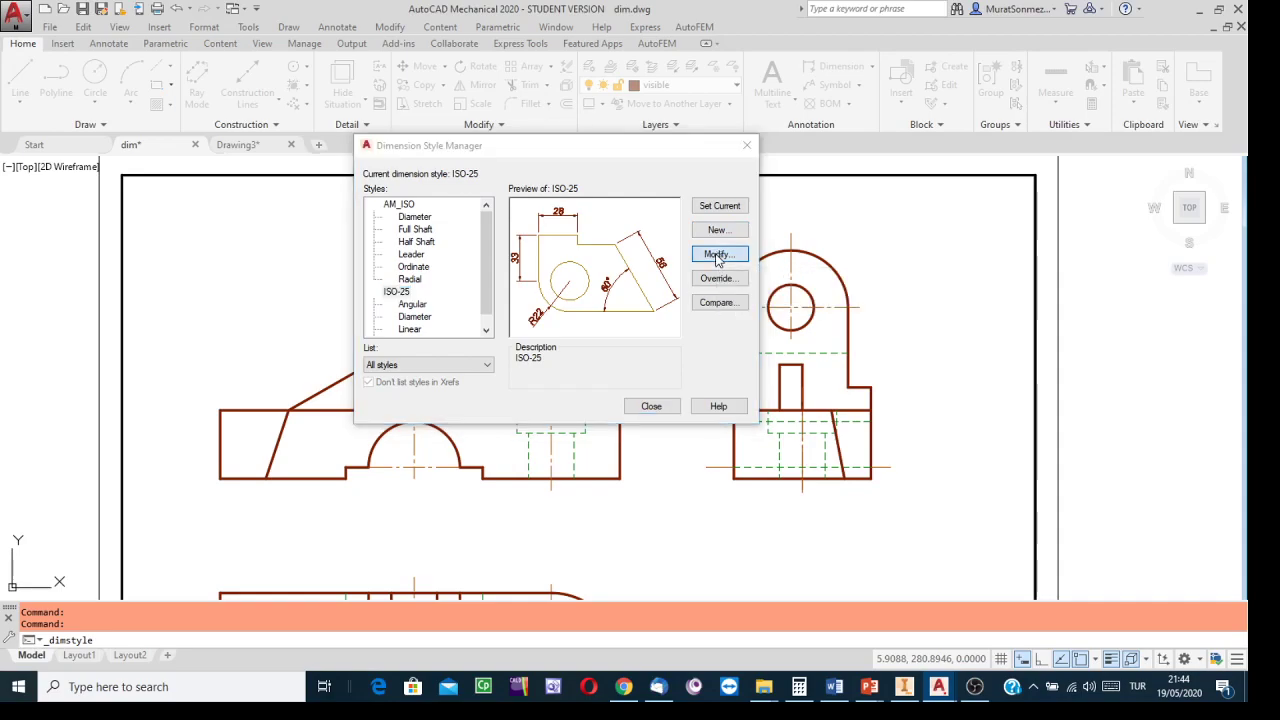
drag(987, 179, 622, 99)
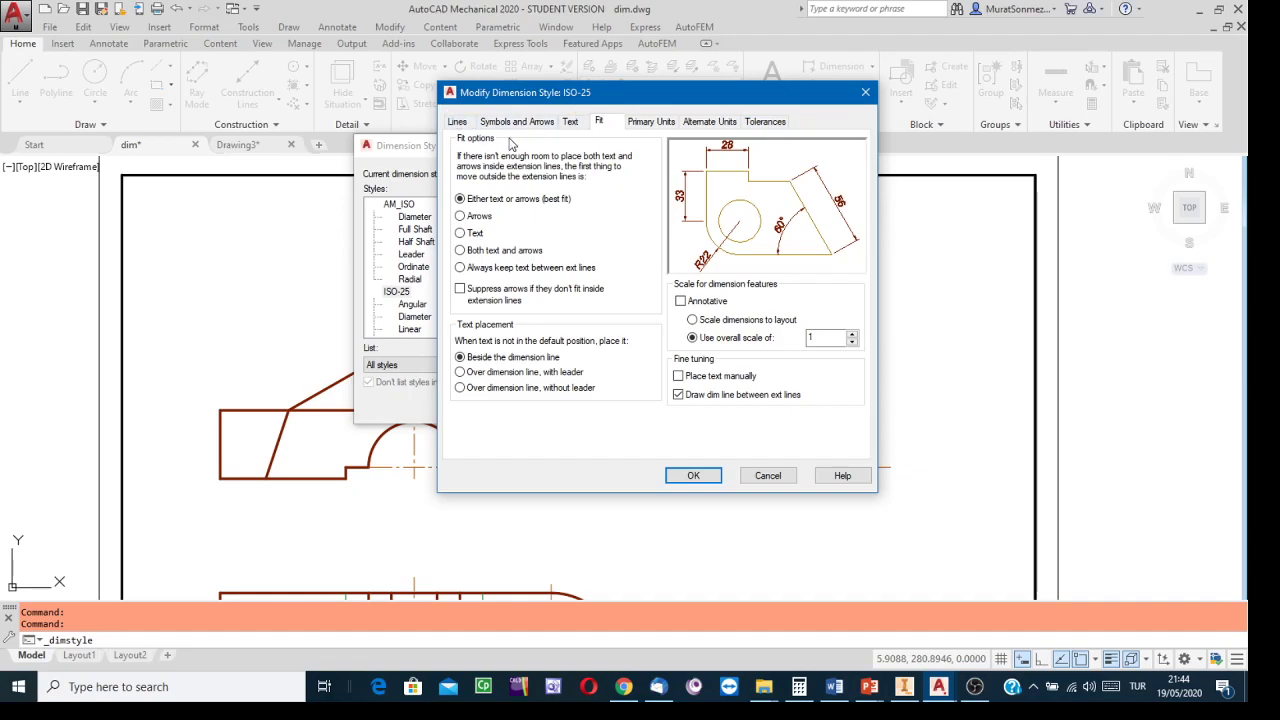
click(459, 124)
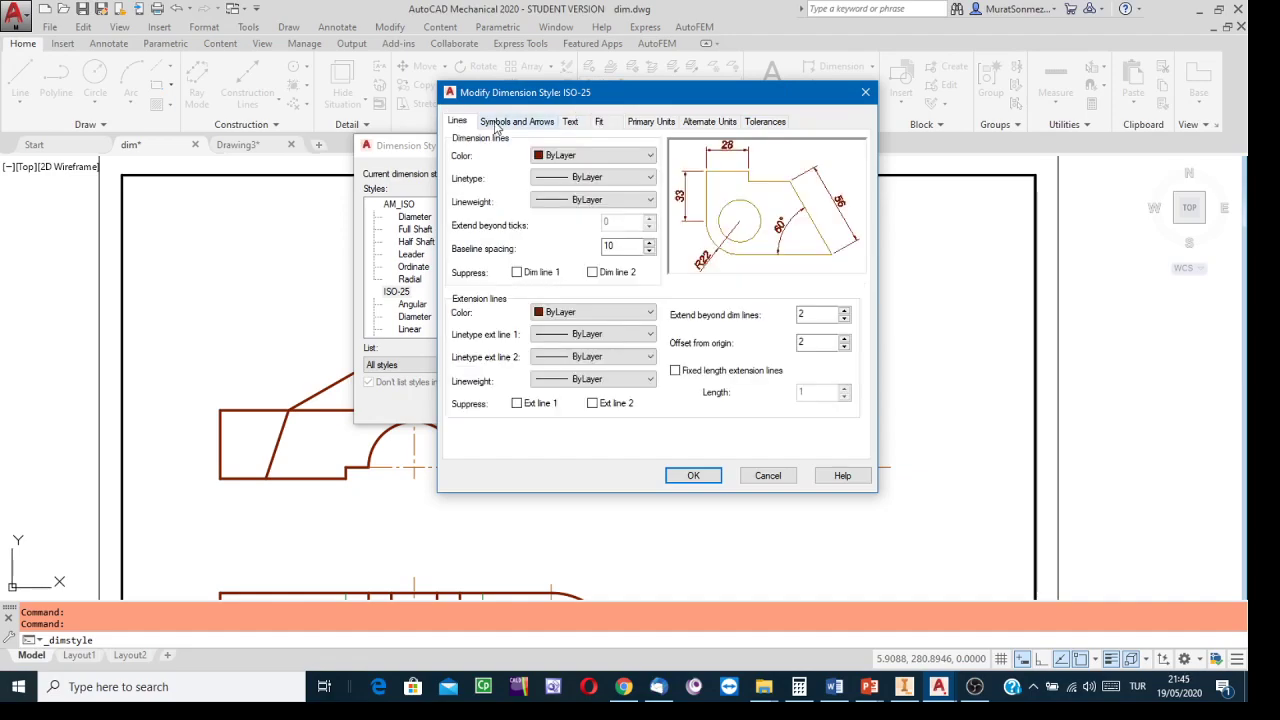
click(518, 122)
click(570, 121)
click(599, 121)
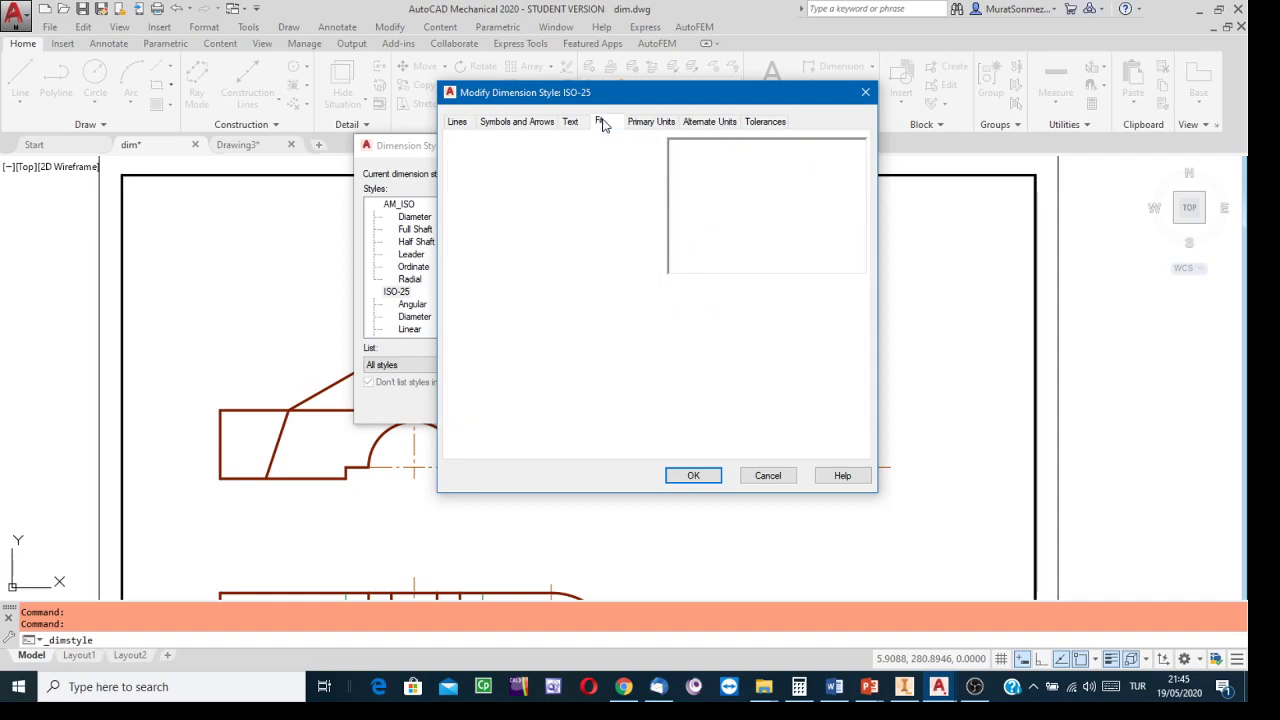
Set the ISO-25 dimension lines' color, linetype and lineweight to ByLayer, and check the extension lines' extension and origin offset
click(458, 124)
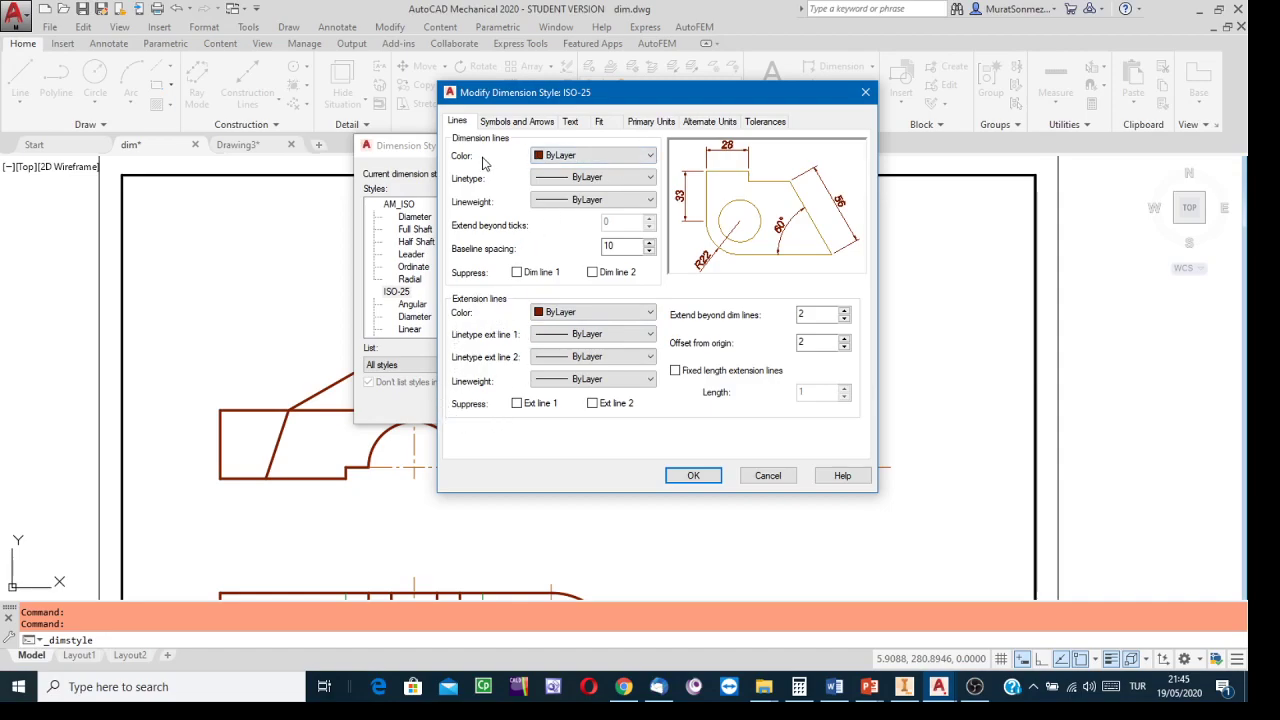
click(648, 157)
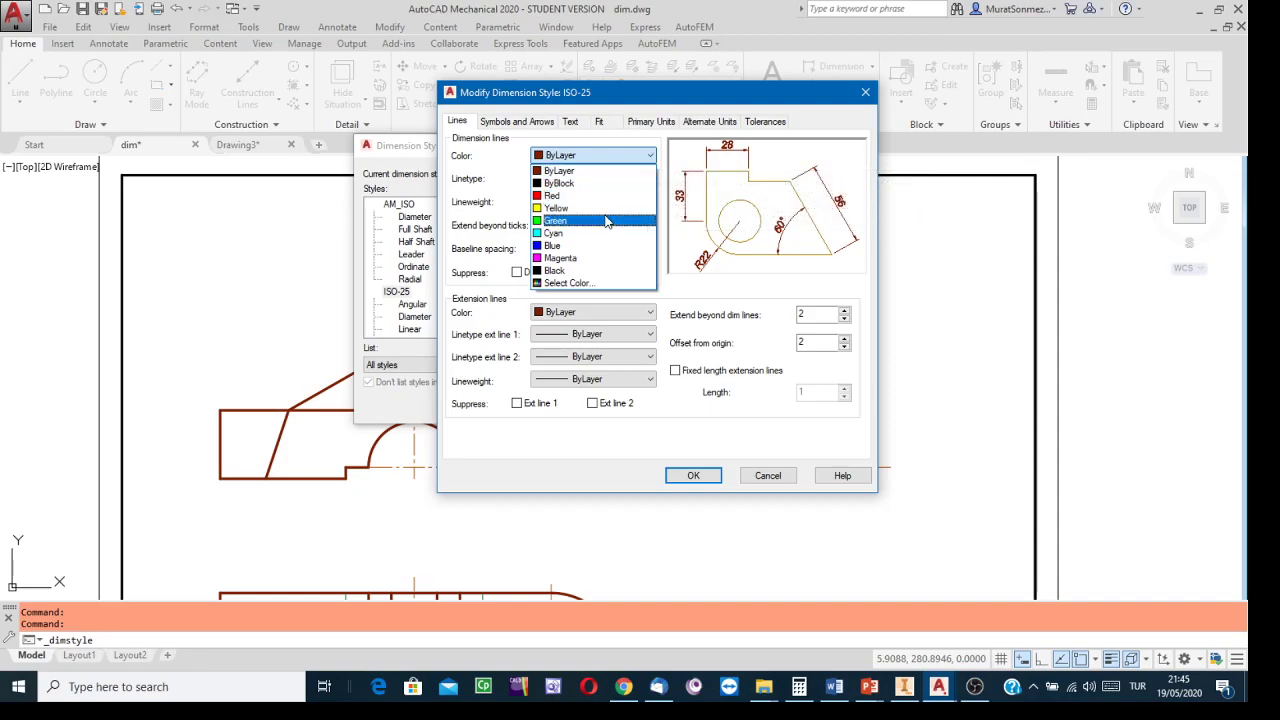
click(585, 172)
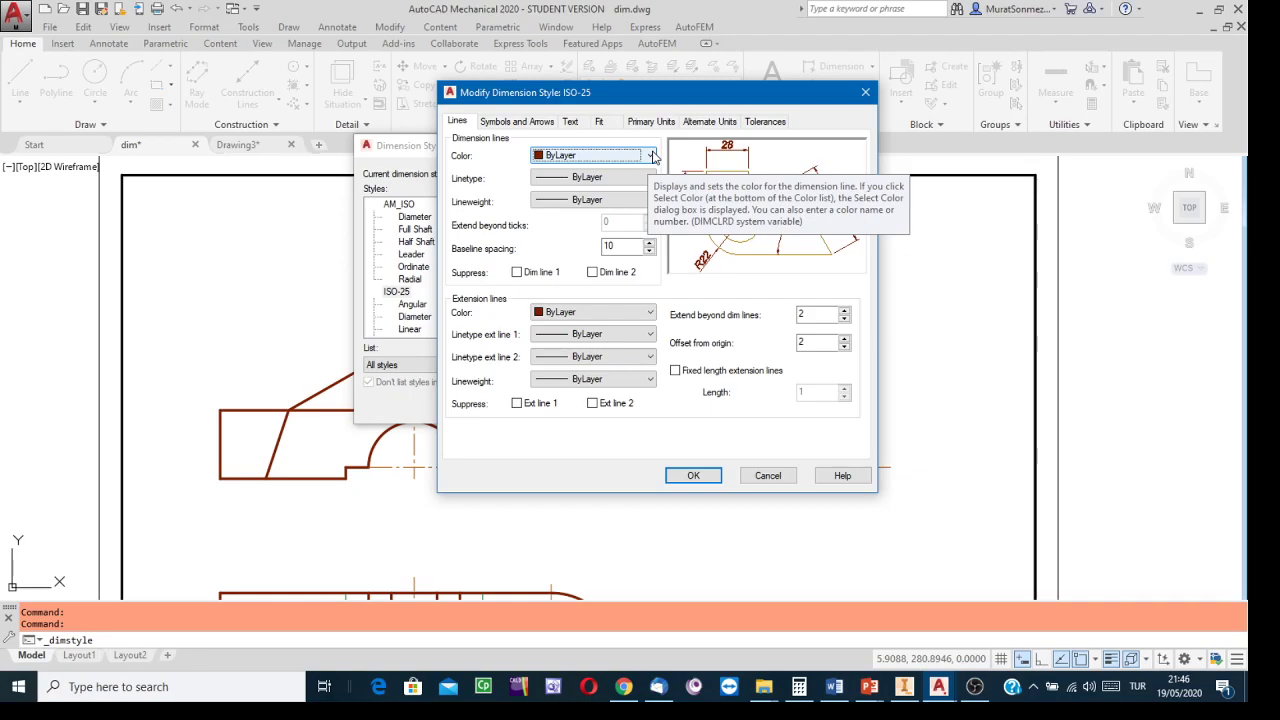
click(650, 156)
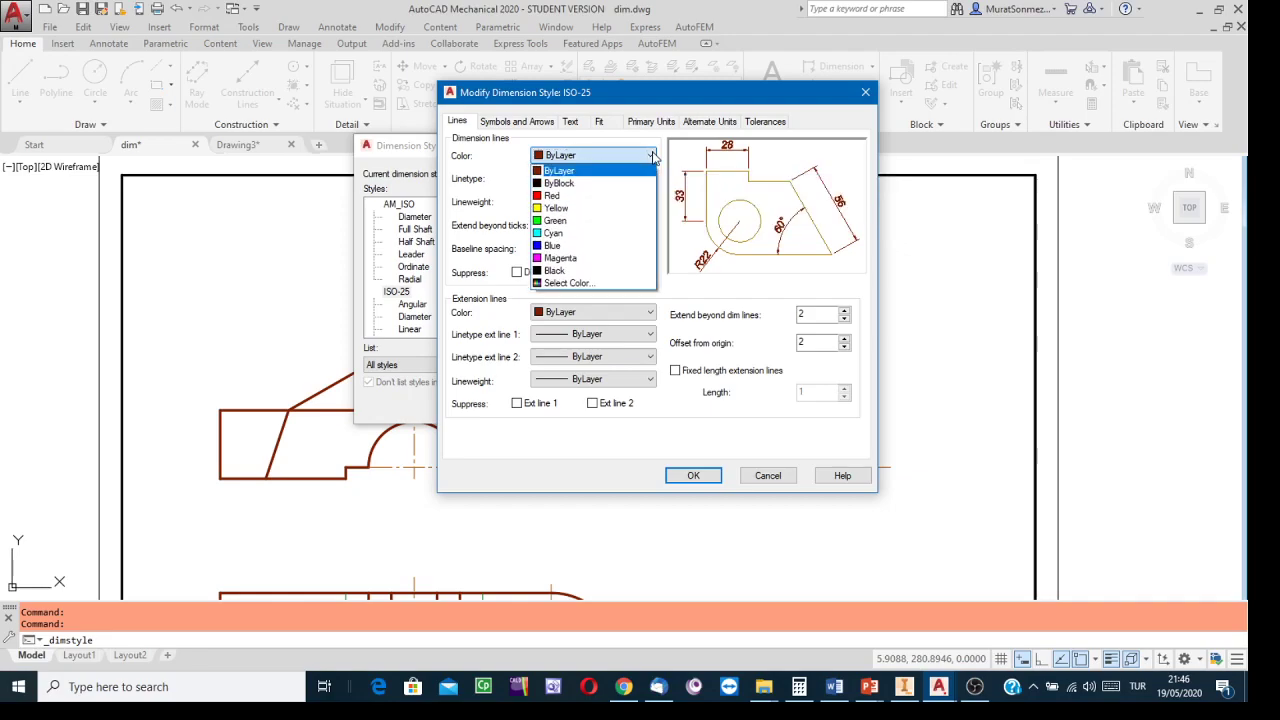
click(572, 175)
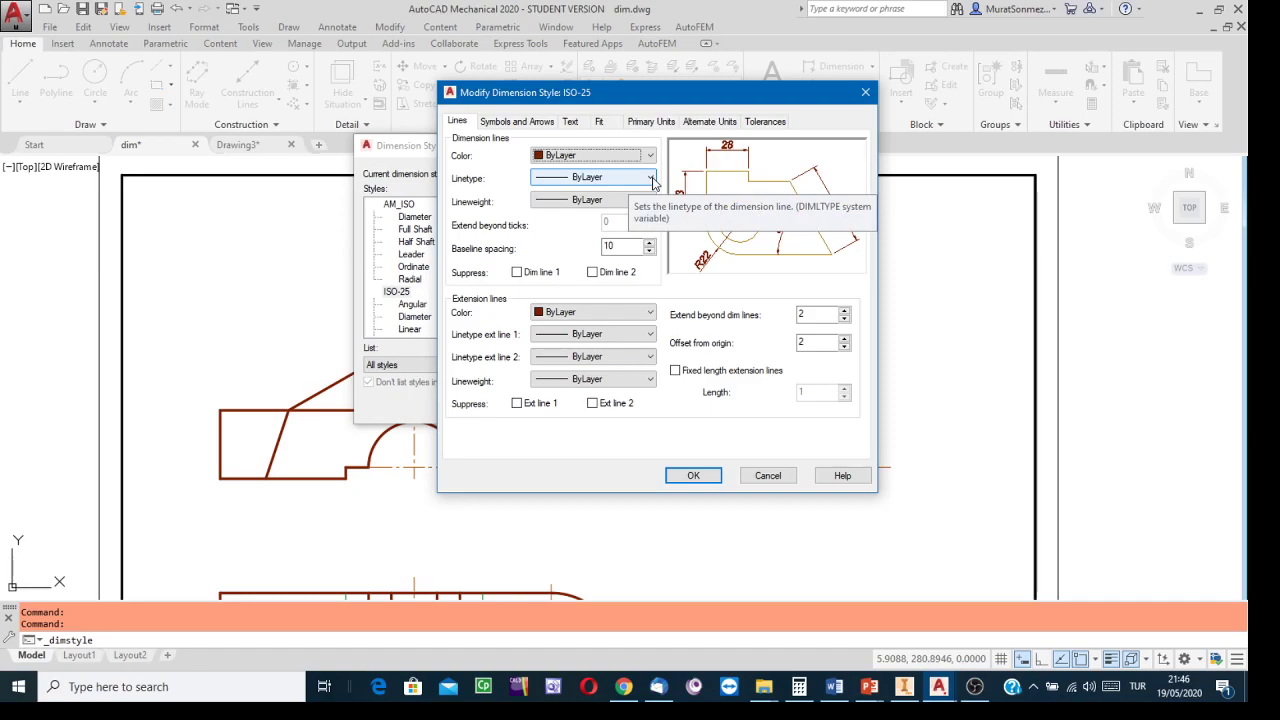
click(651, 178)
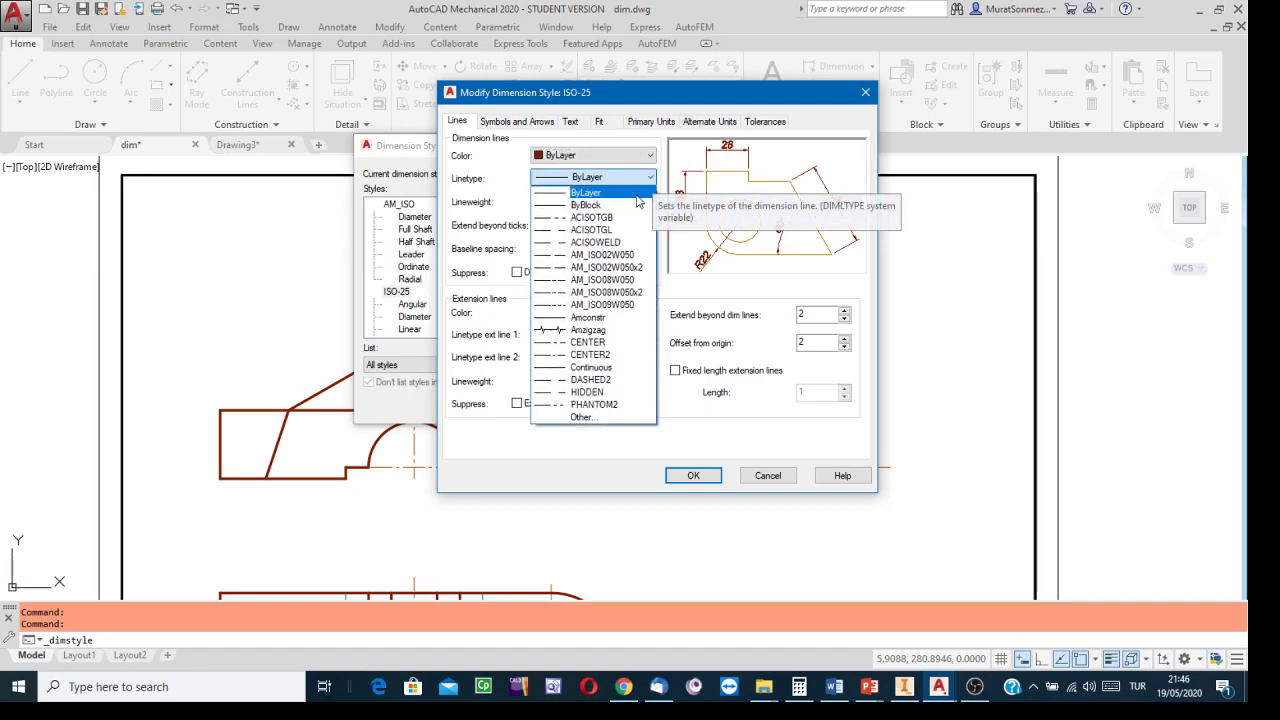
click(605, 195)
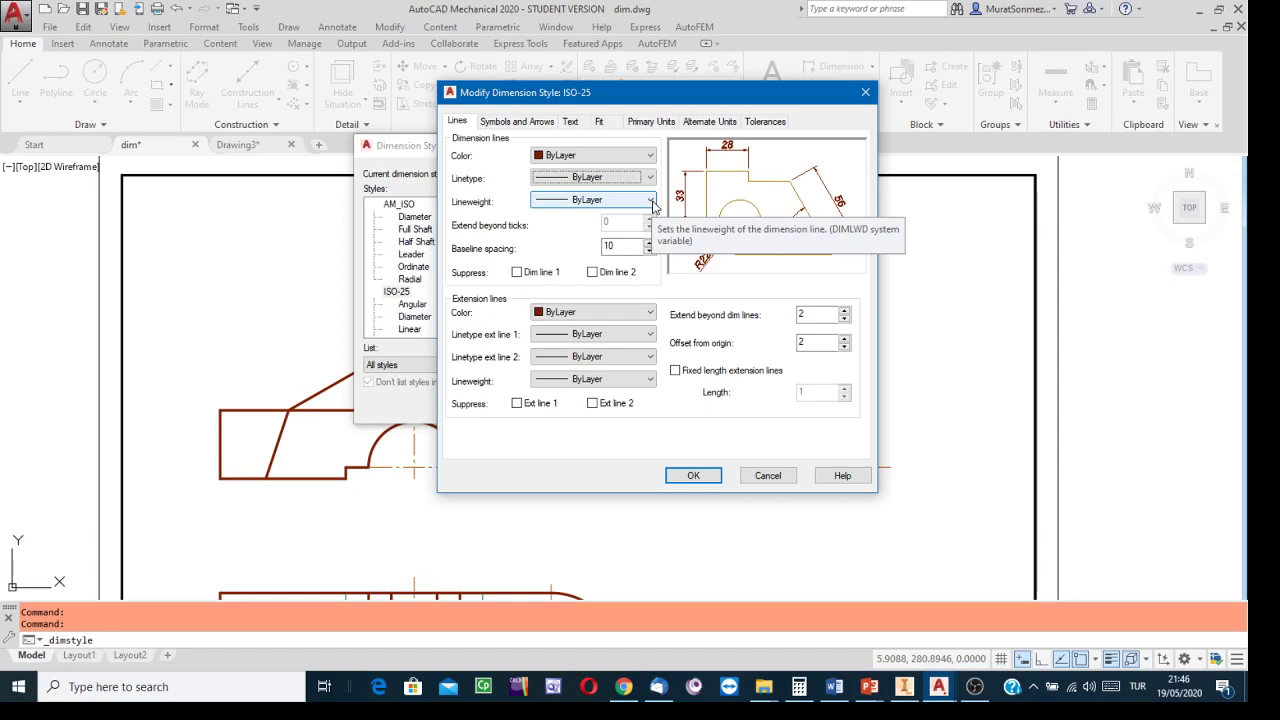
click(650, 201)
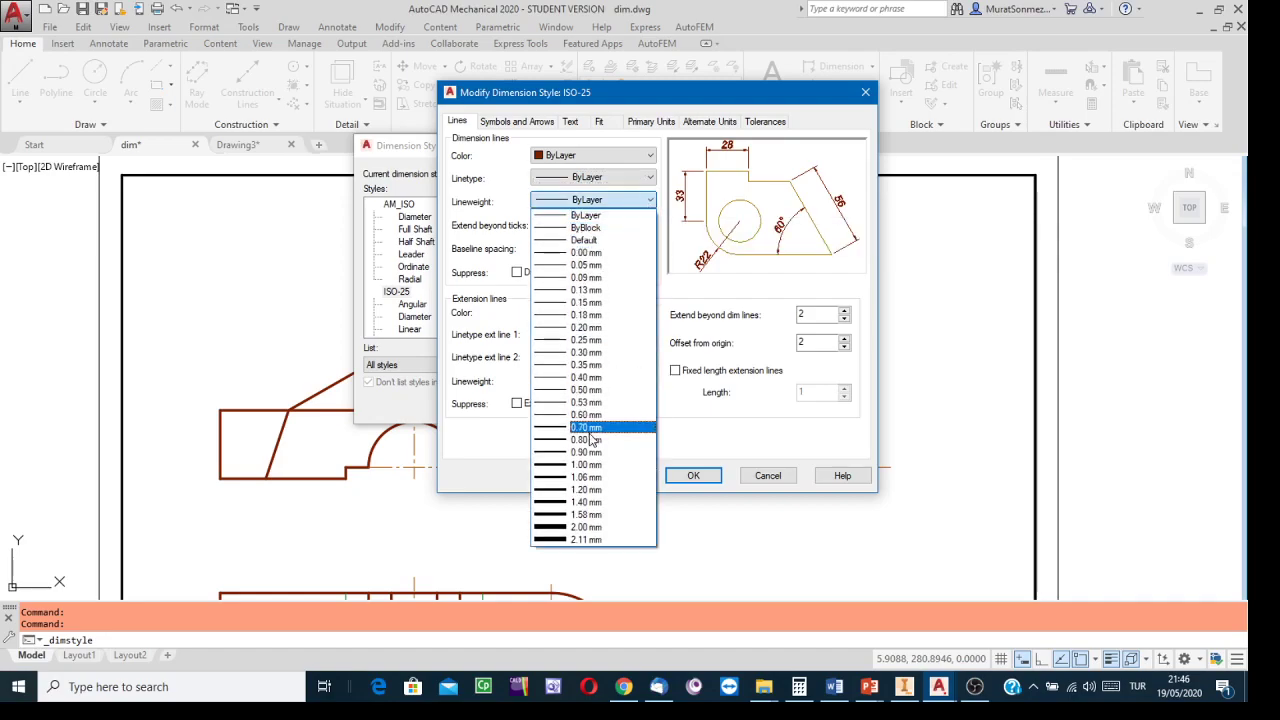
click(590, 216)
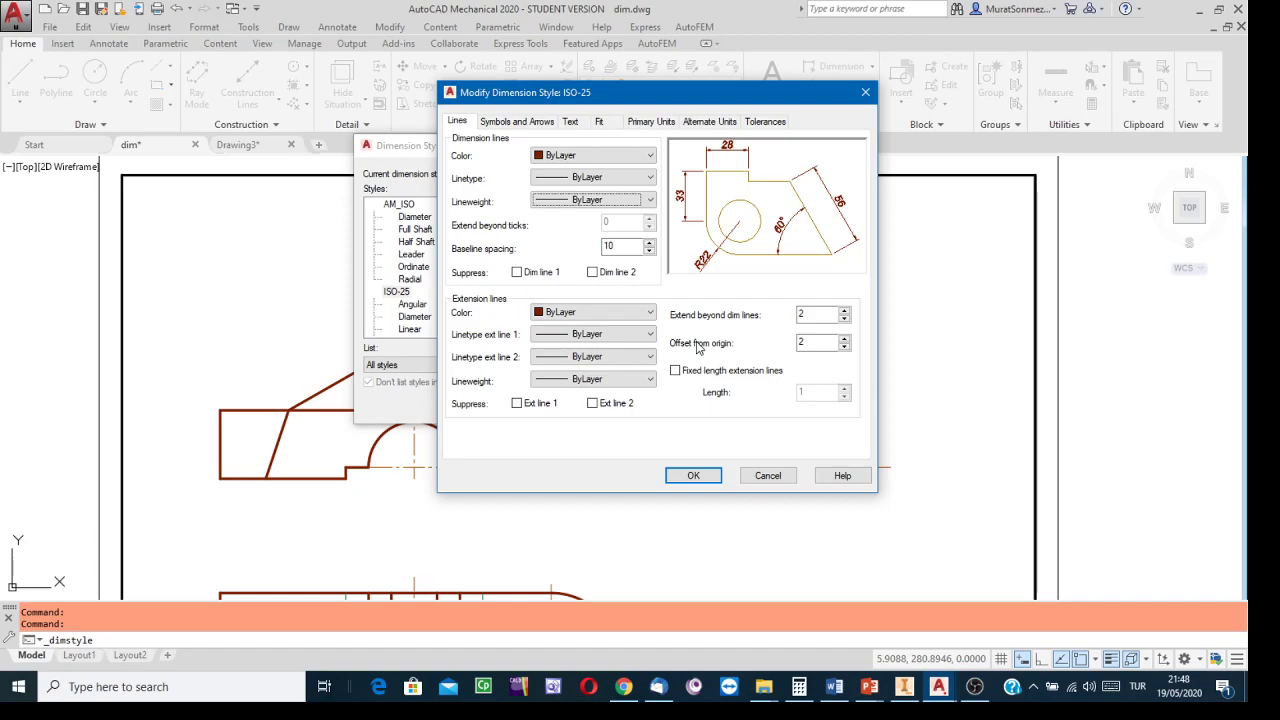
click(803, 342)
click(805, 314)
Choose Closed filled for the ISO-25 style's first and leader arrowheads, and check the arrow size
click(508, 122)
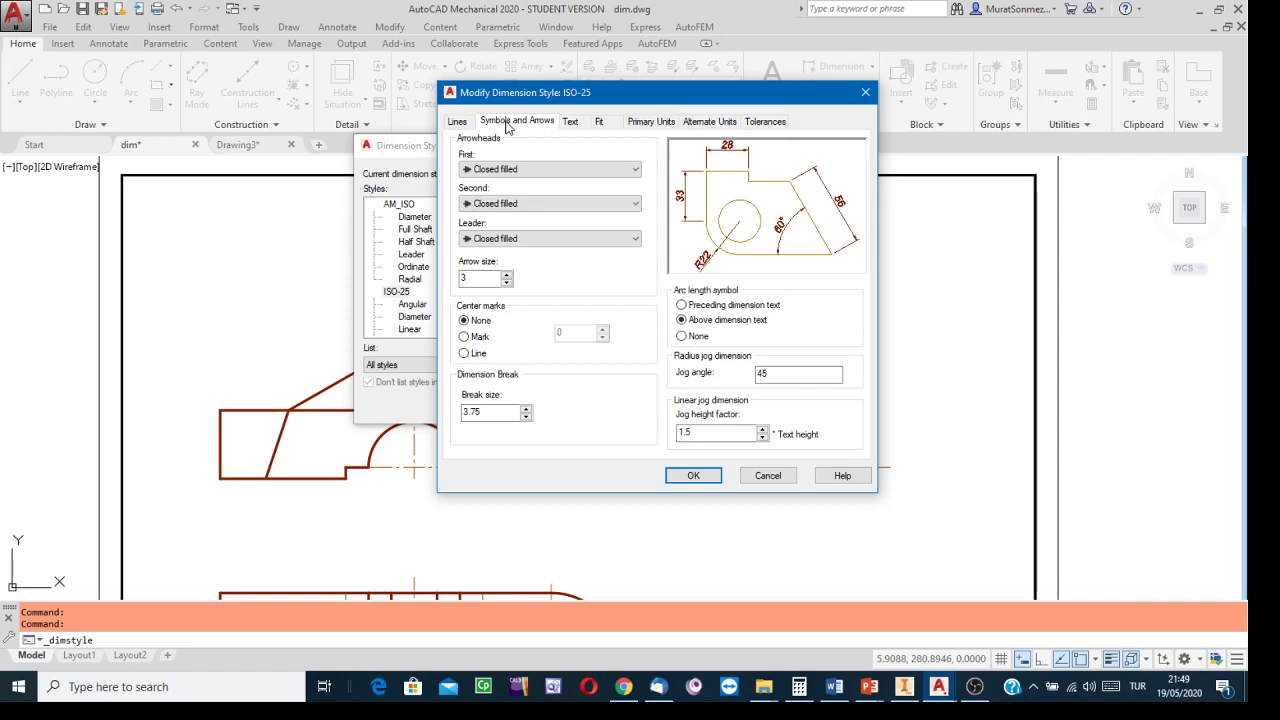
click(637, 172)
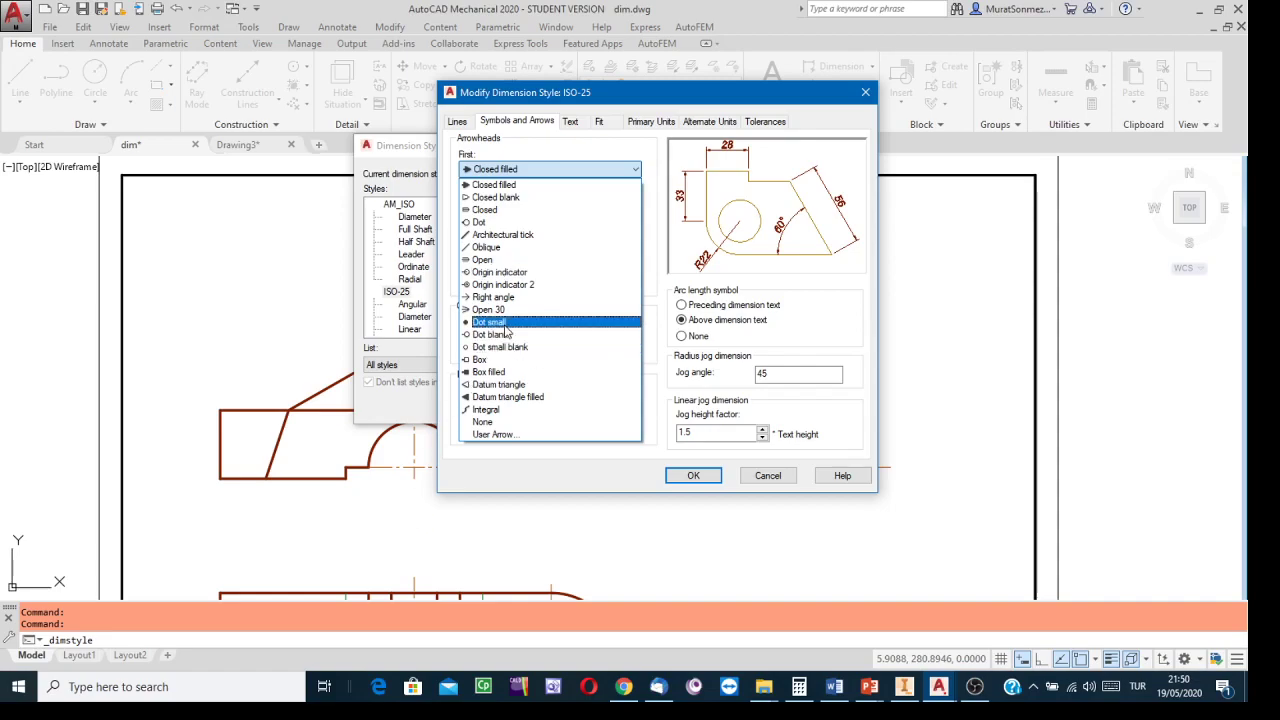
click(485, 187)
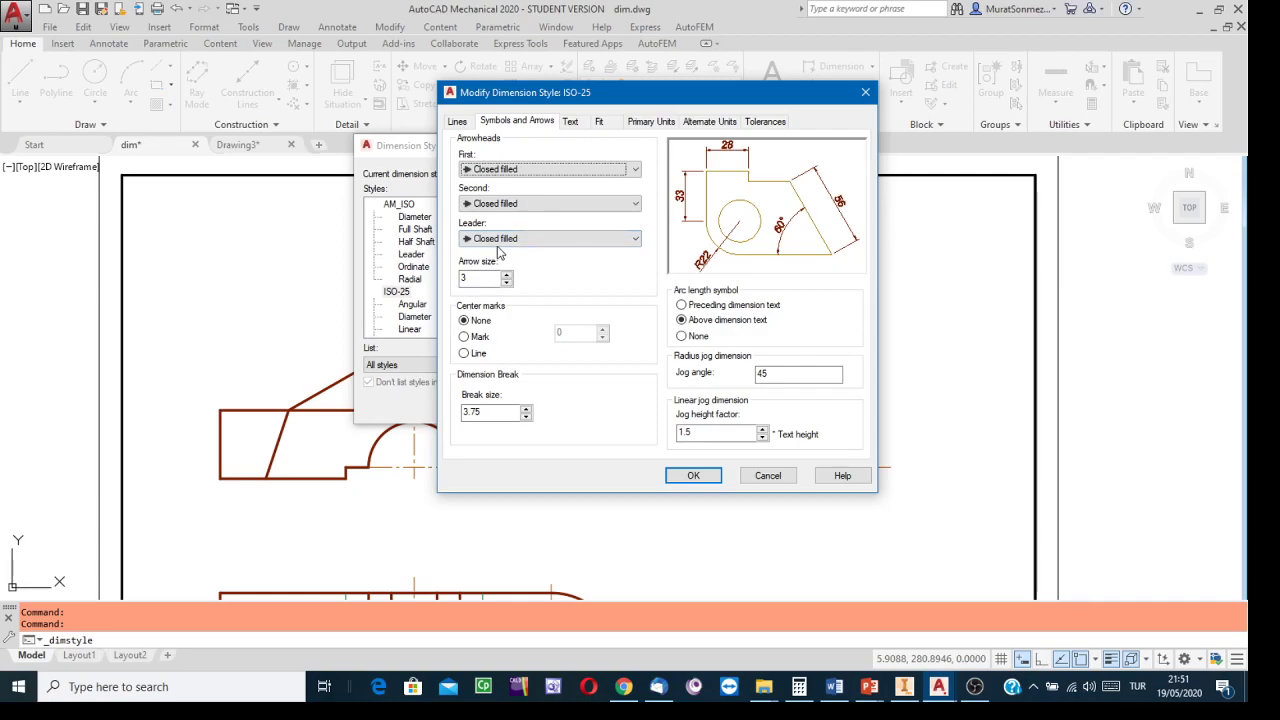
click(636, 243)
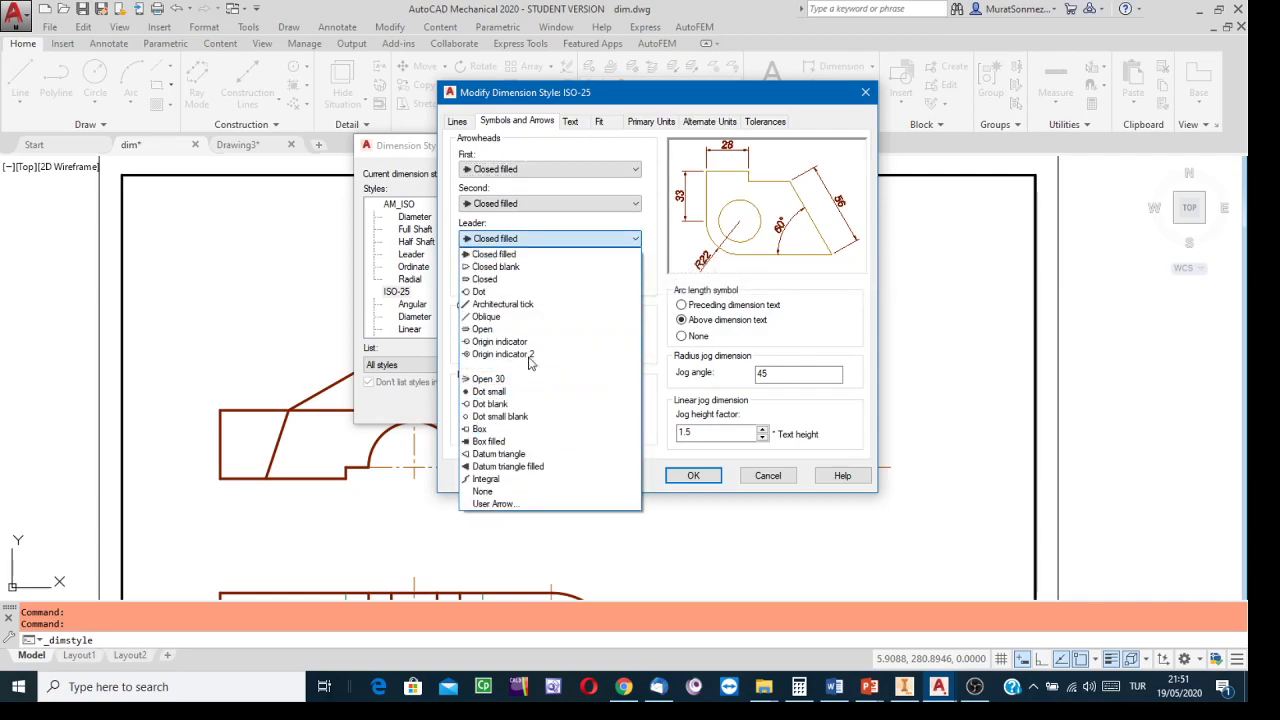
click(490, 256)
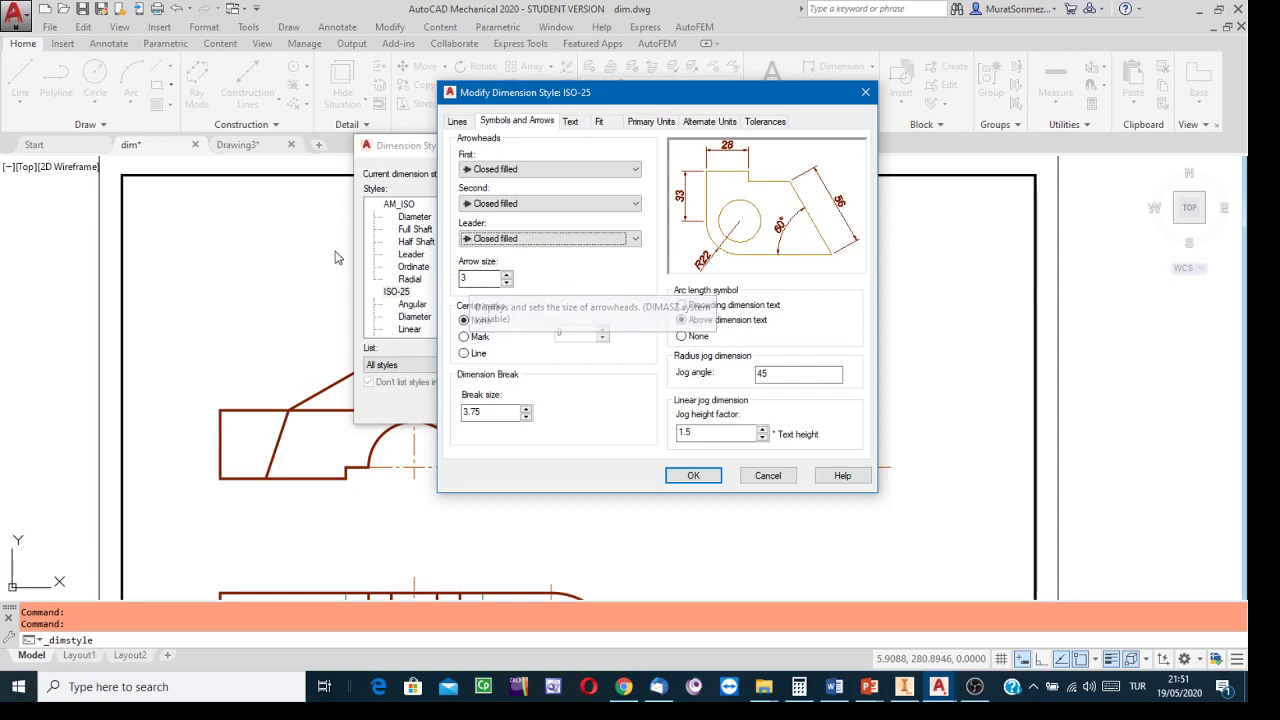
click(475, 279)
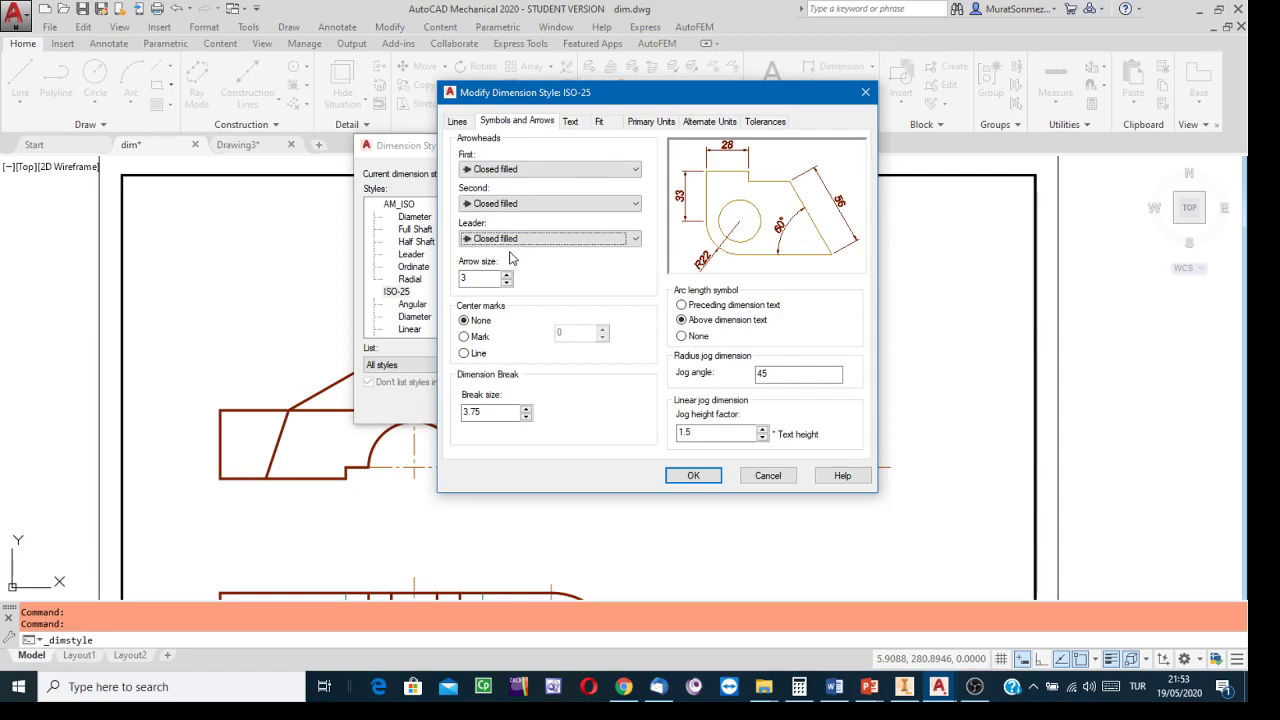
Open the Standard text style from the ISO-25 text settings and choose the Arial font with the Italic font style
click(570, 122)
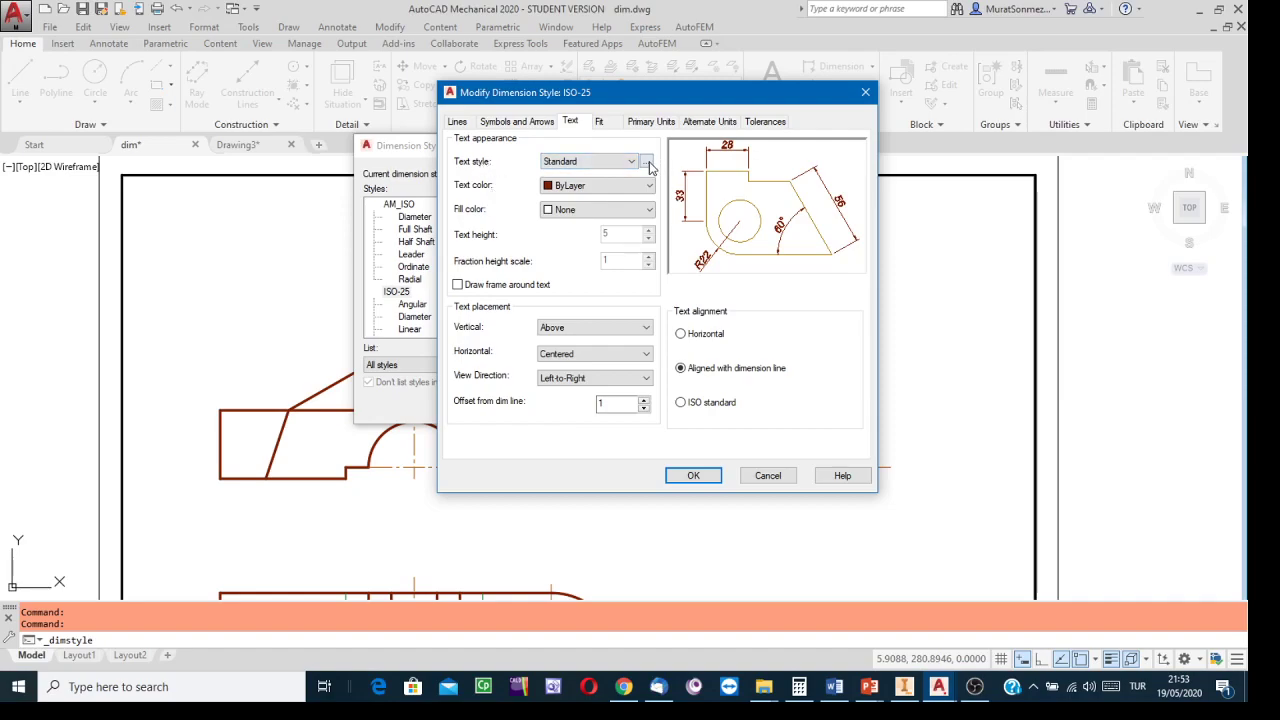
click(646, 162)
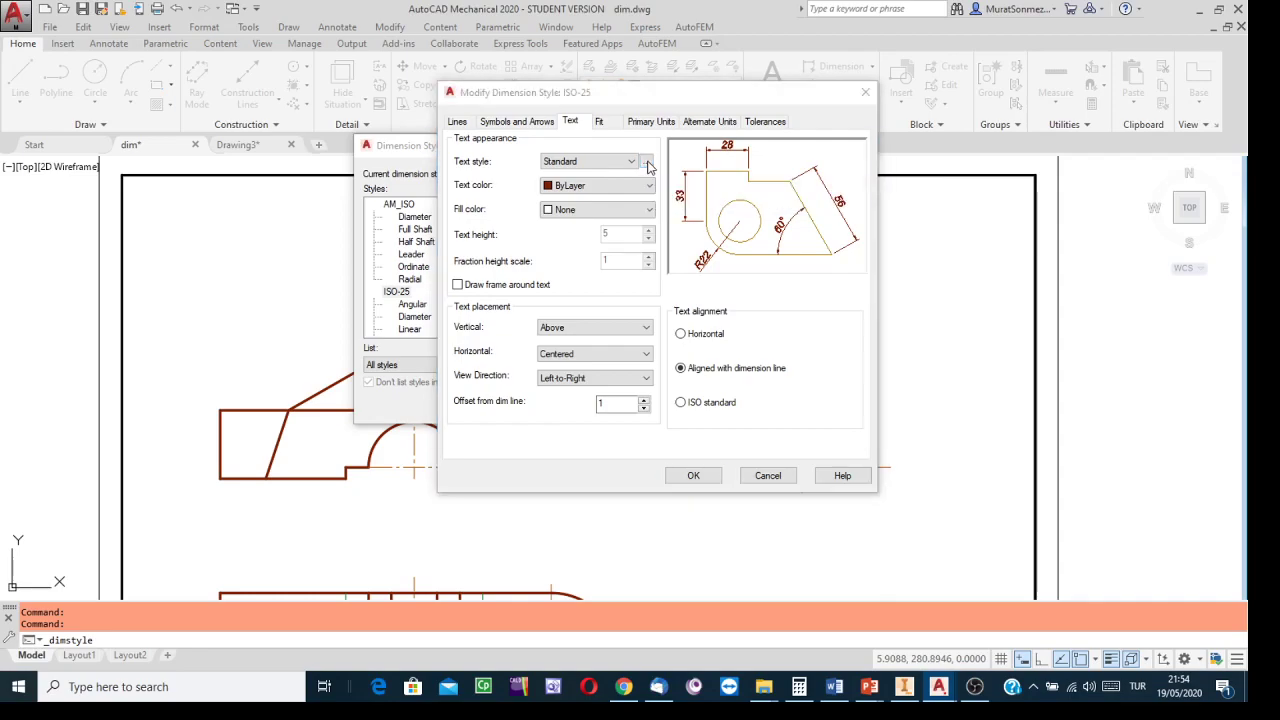
drag(661, 148, 726, 162)
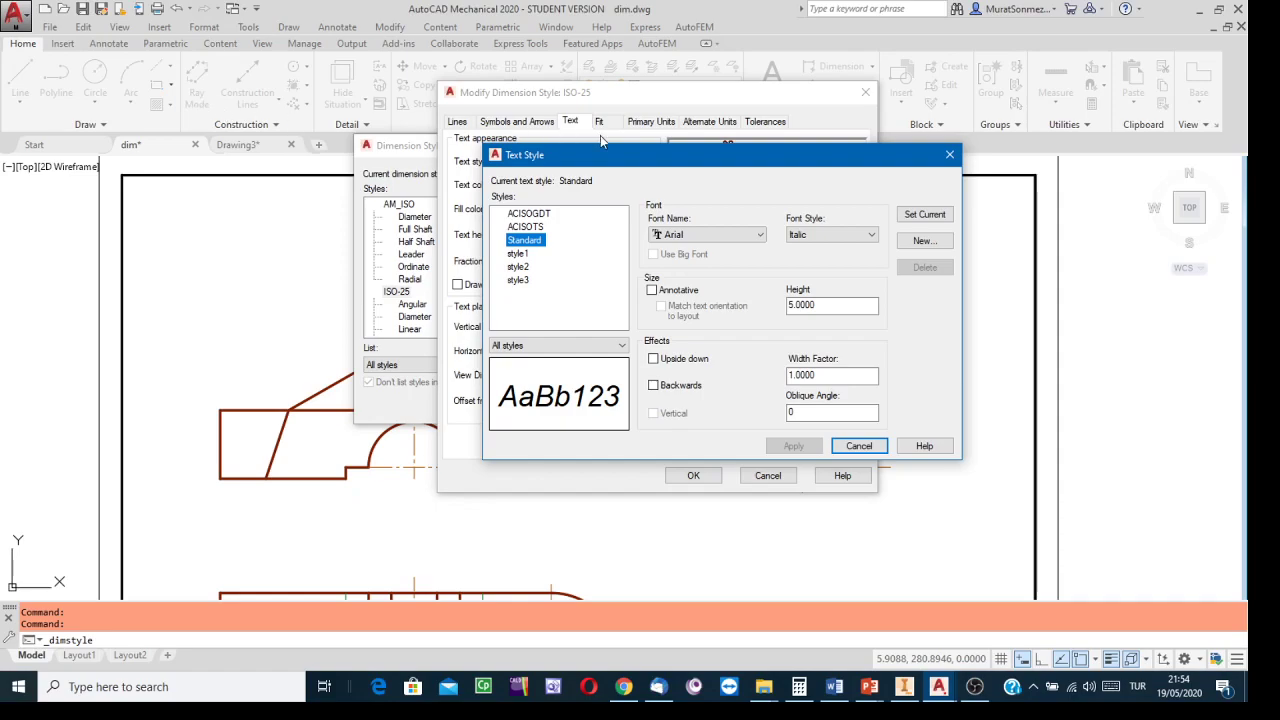
drag(613, 163, 498, 138)
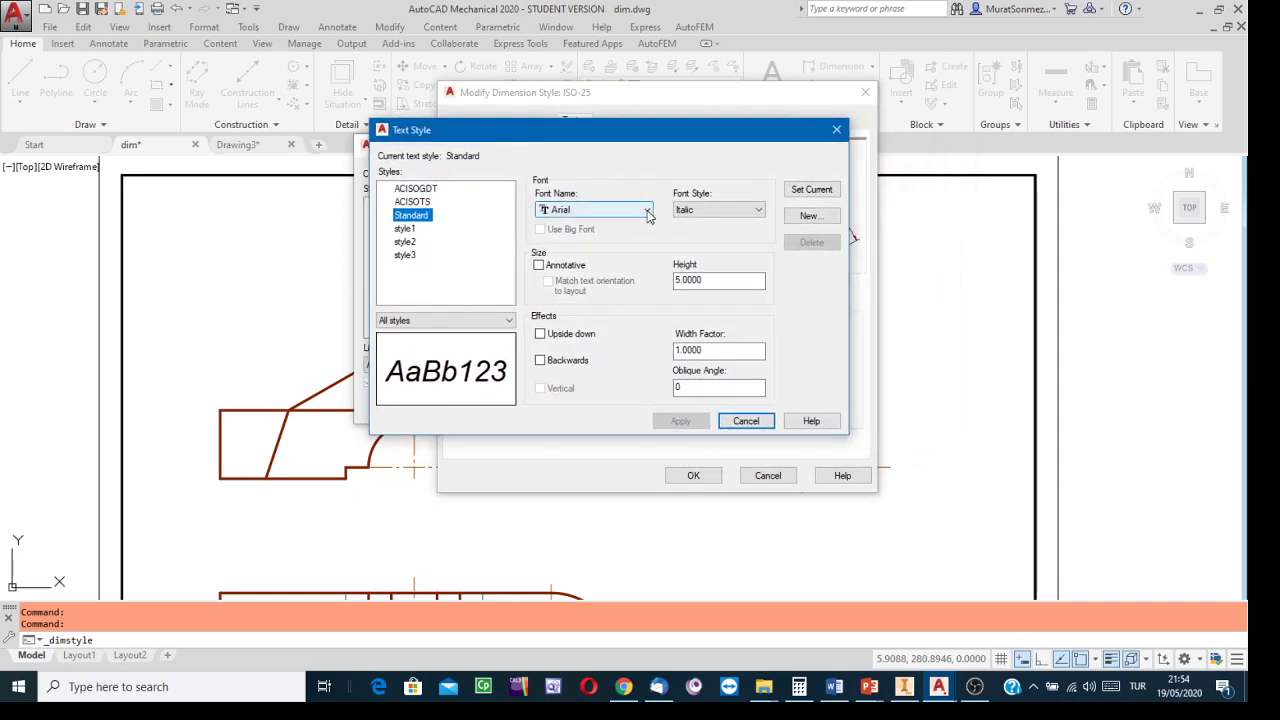
click(647, 210)
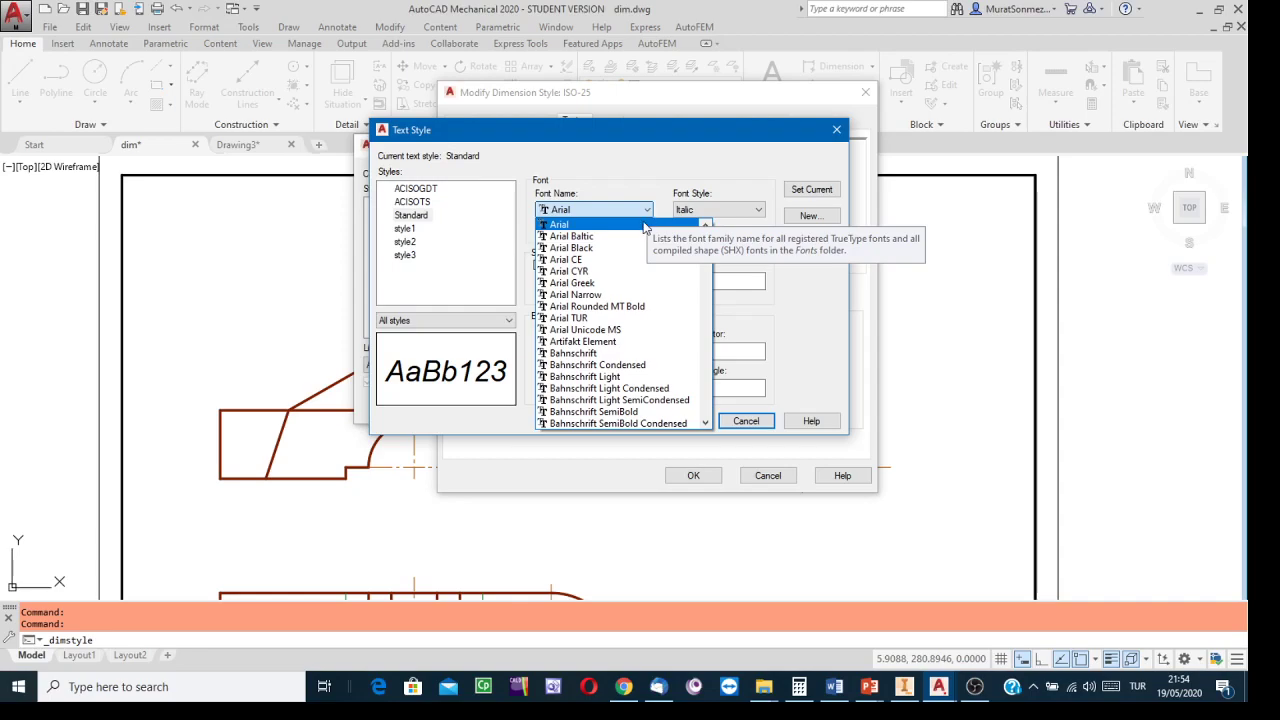
click(566, 226)
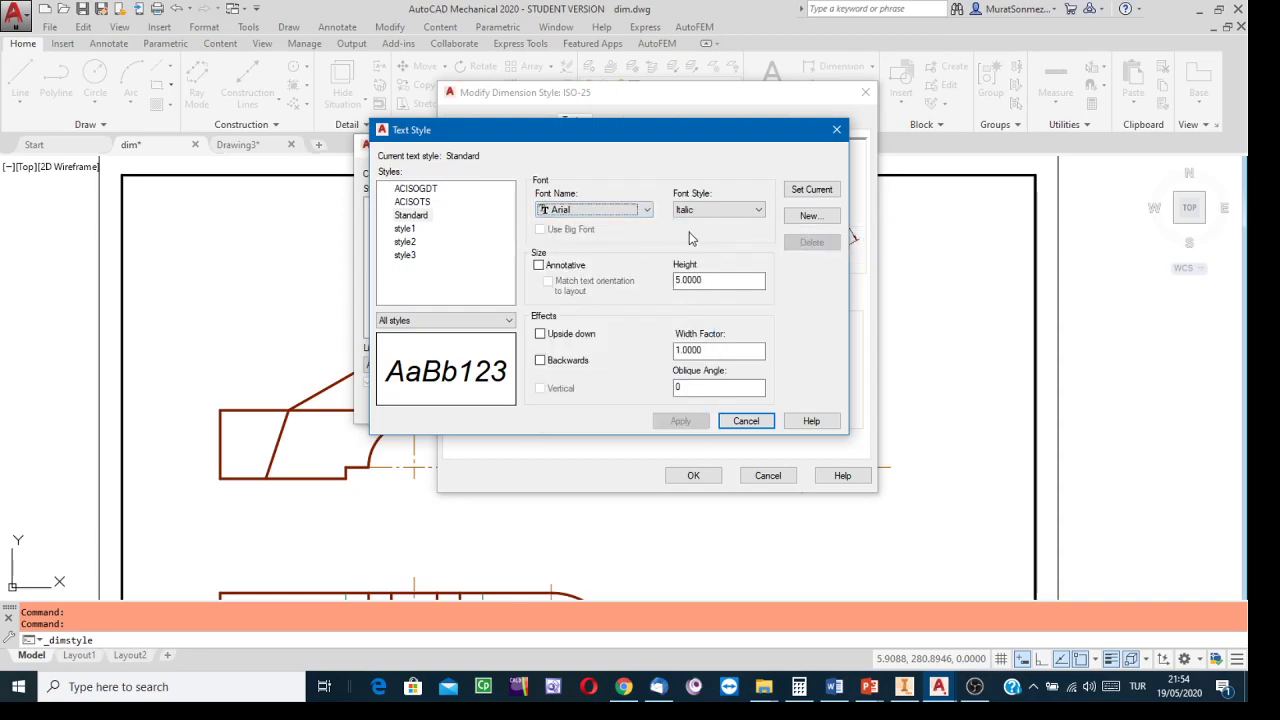
click(760, 209)
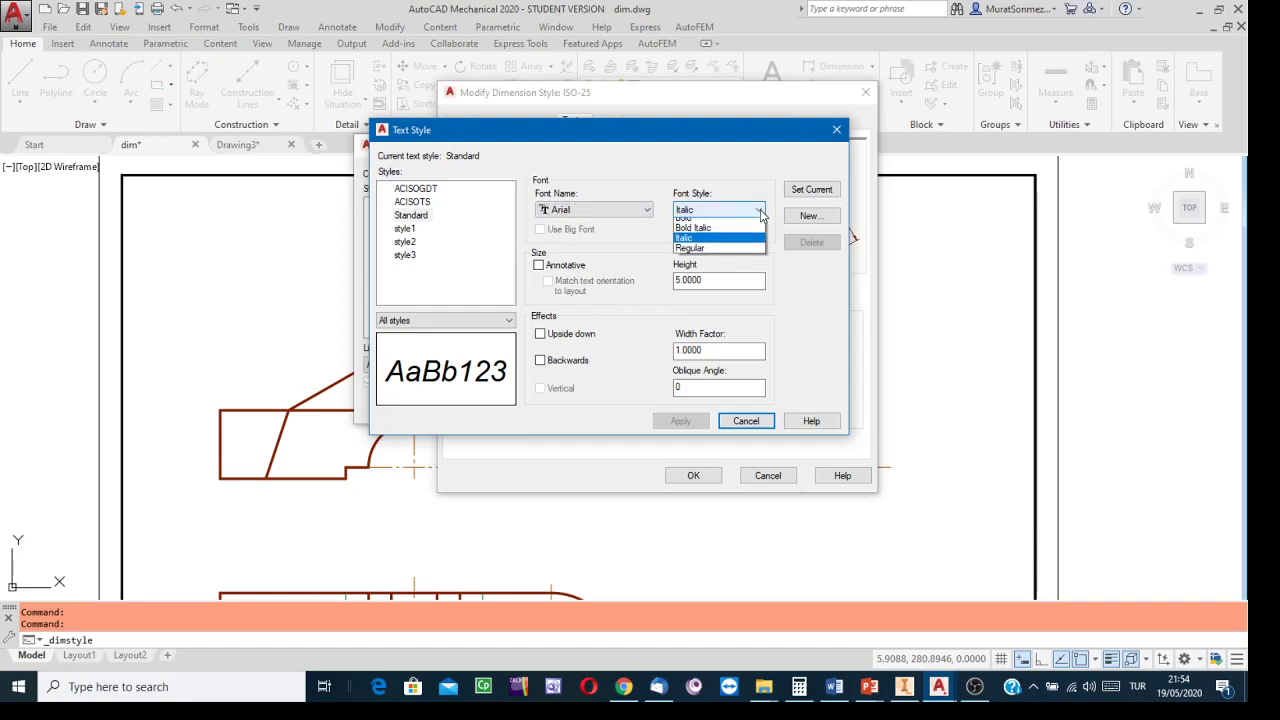
click(686, 243)
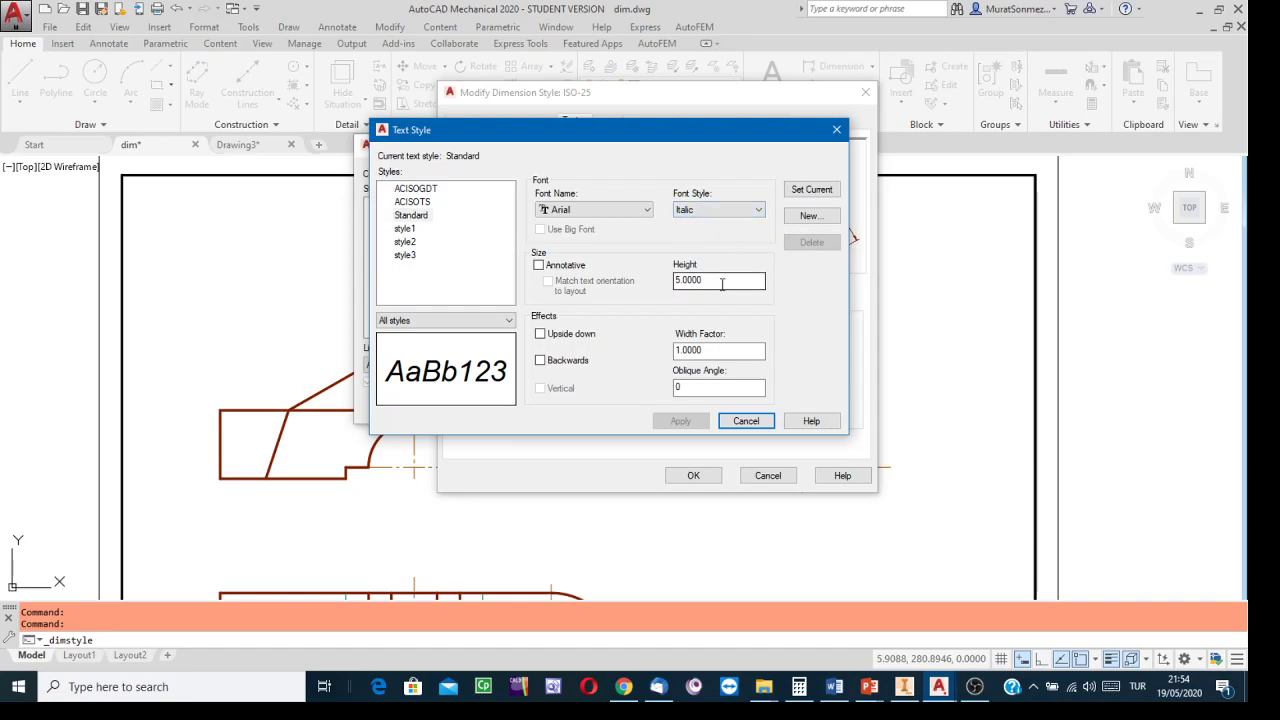
Check the Standard text style's height, make the style current and return to the dimension text settings
drag(661, 137, 545, 90)
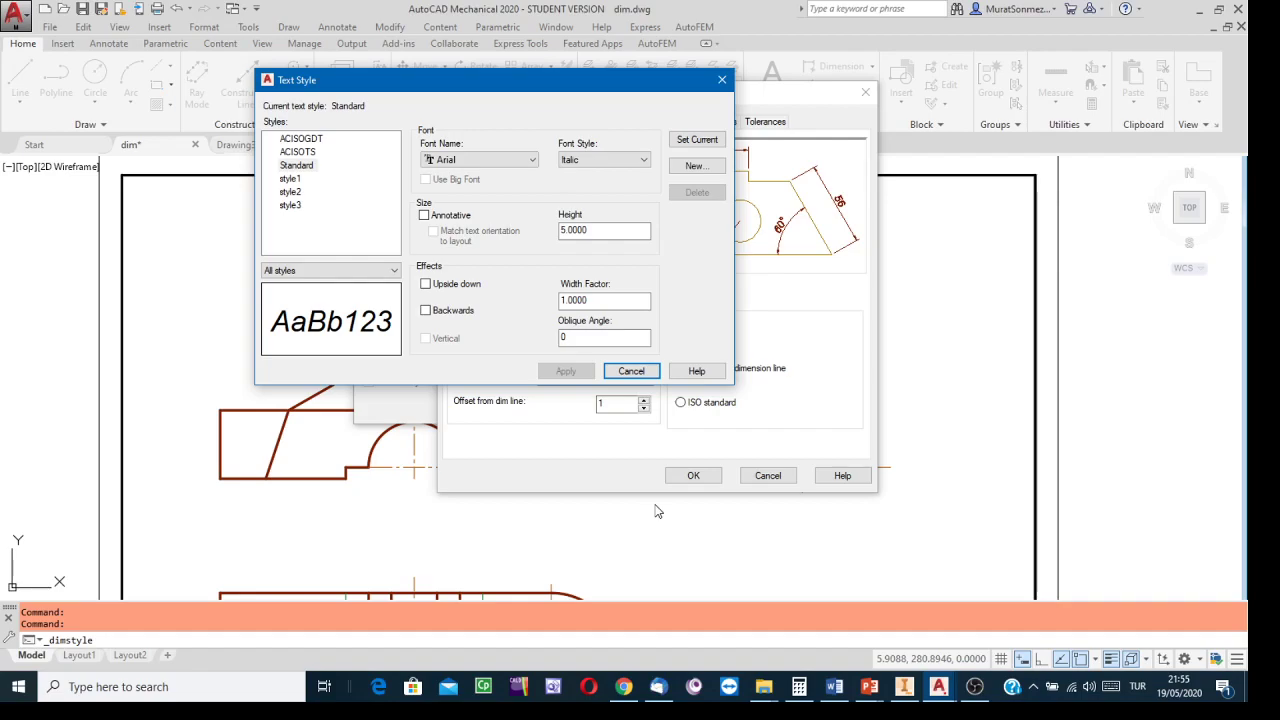
double_click(596, 232)
click(685, 142)
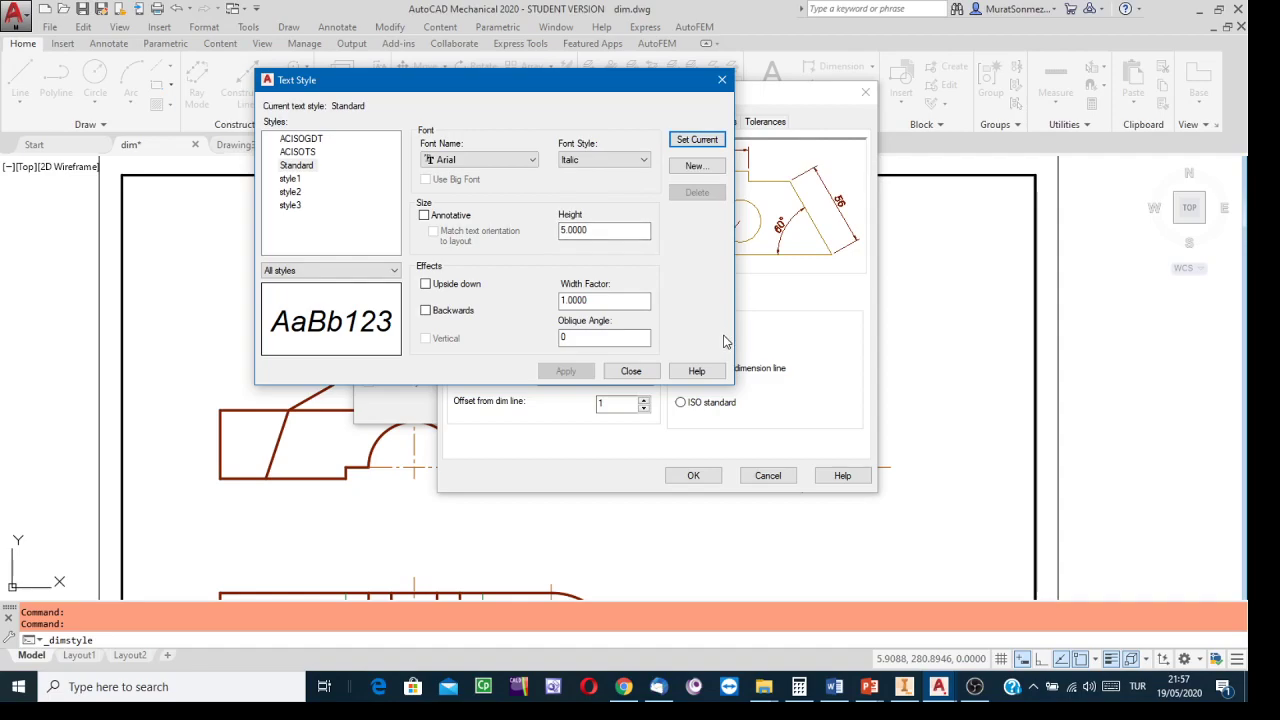
click(626, 372)
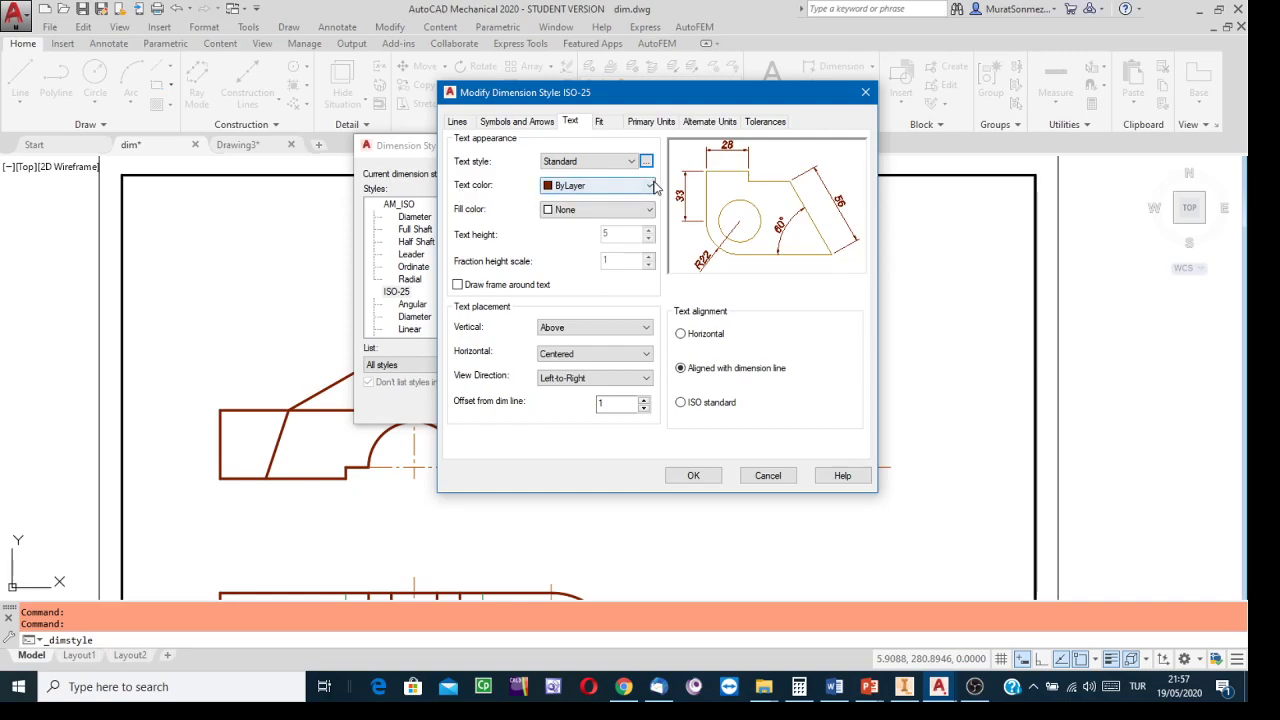
Set the dimension text color to ByLayer and check the fill color options
click(648, 188)
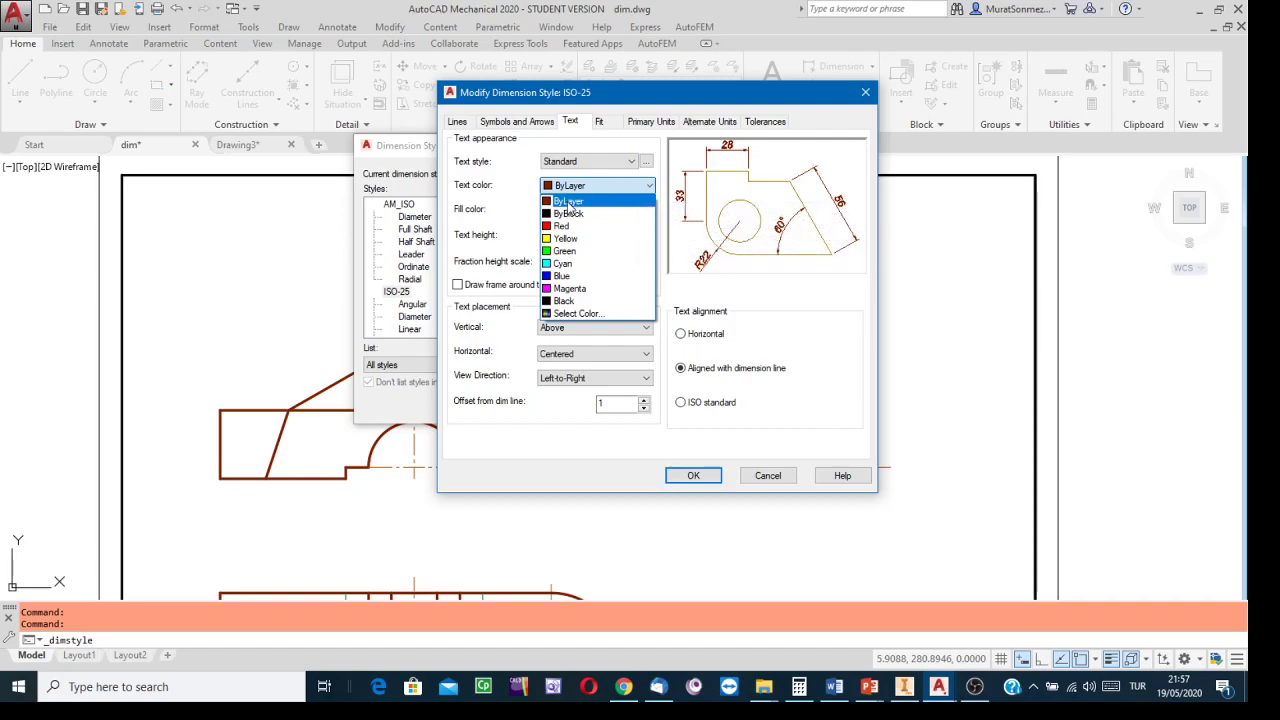
click(568, 202)
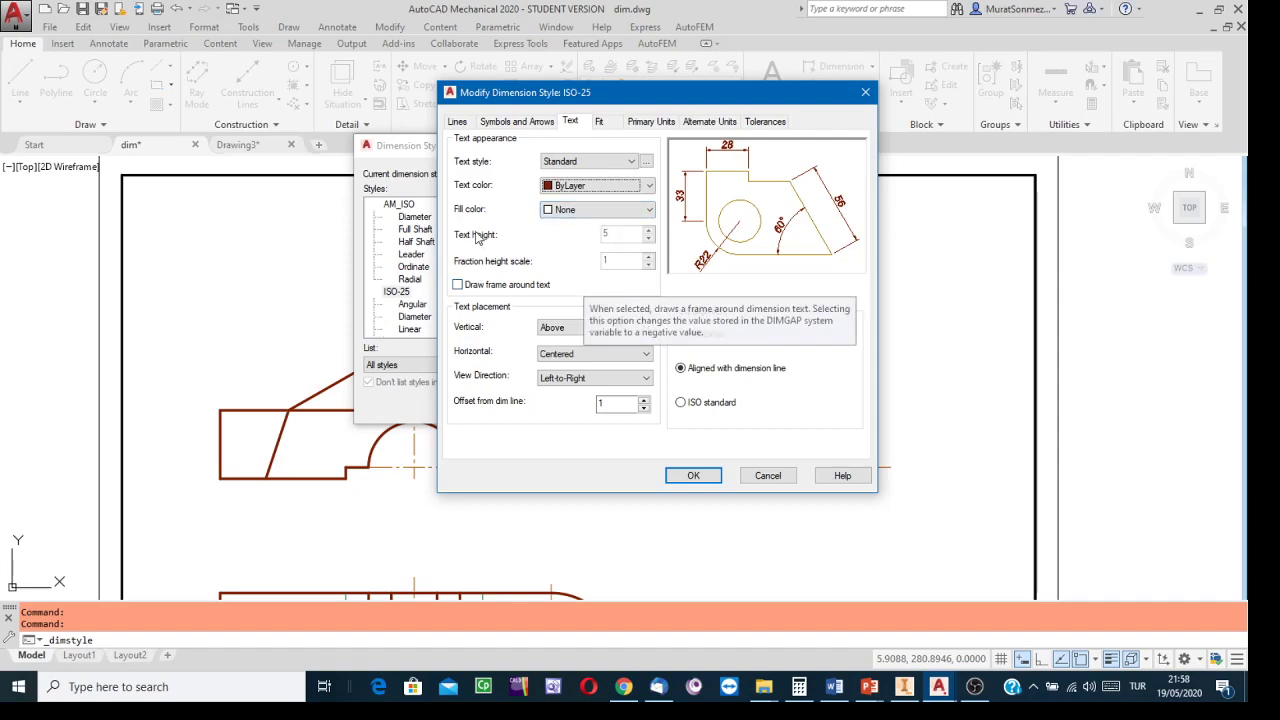
click(649, 210)
click(501, 214)
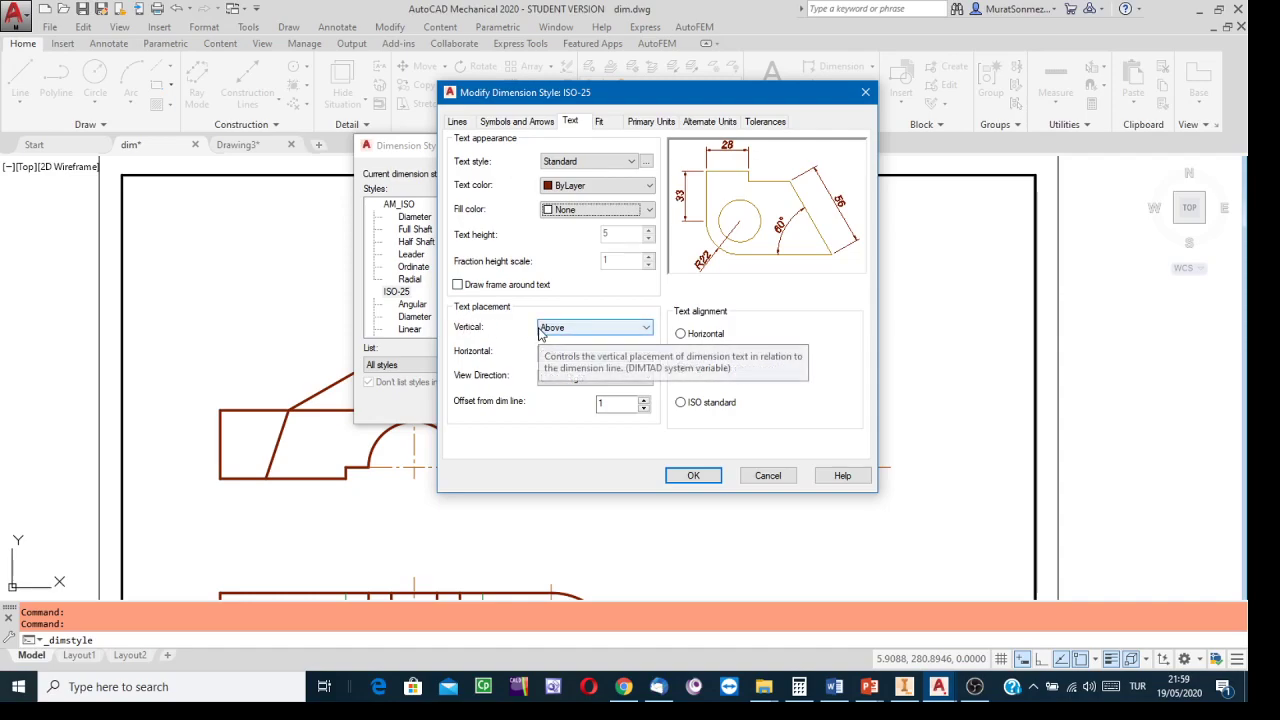
Place the dimension text Above vertically and Centered horizontally, check its offset, and align it with the dimension line
click(628, 328)
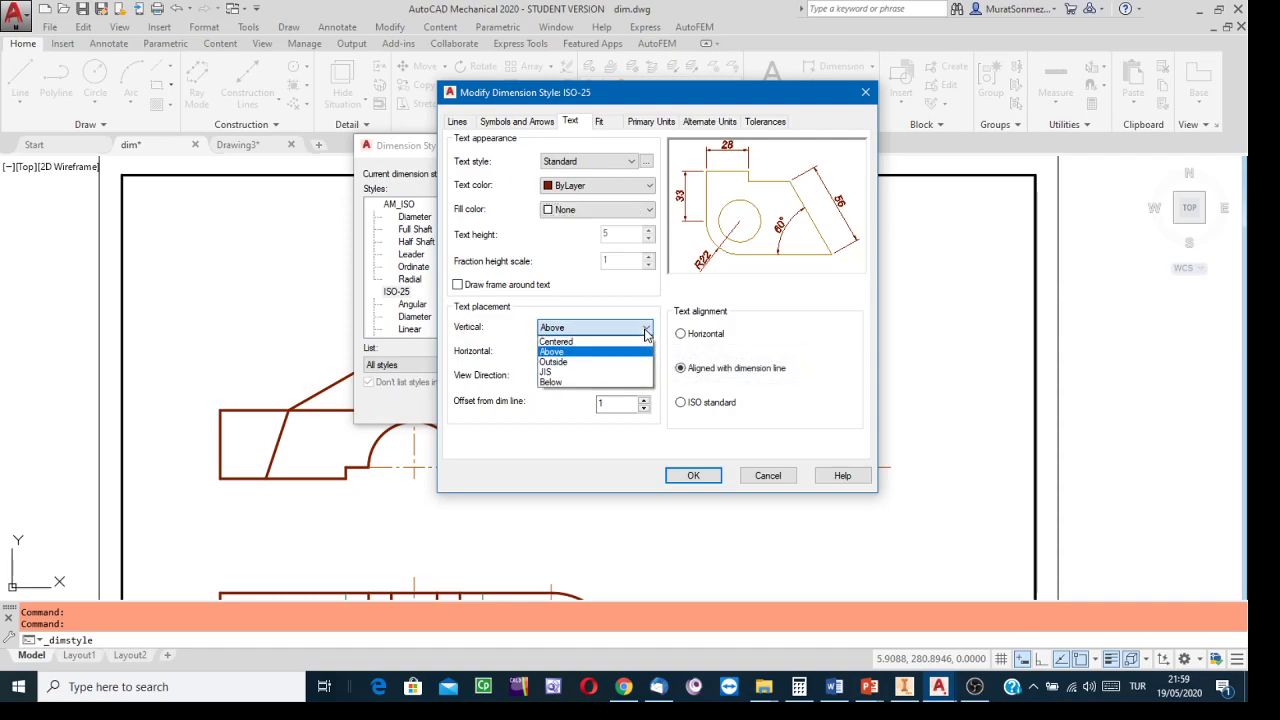
click(552, 352)
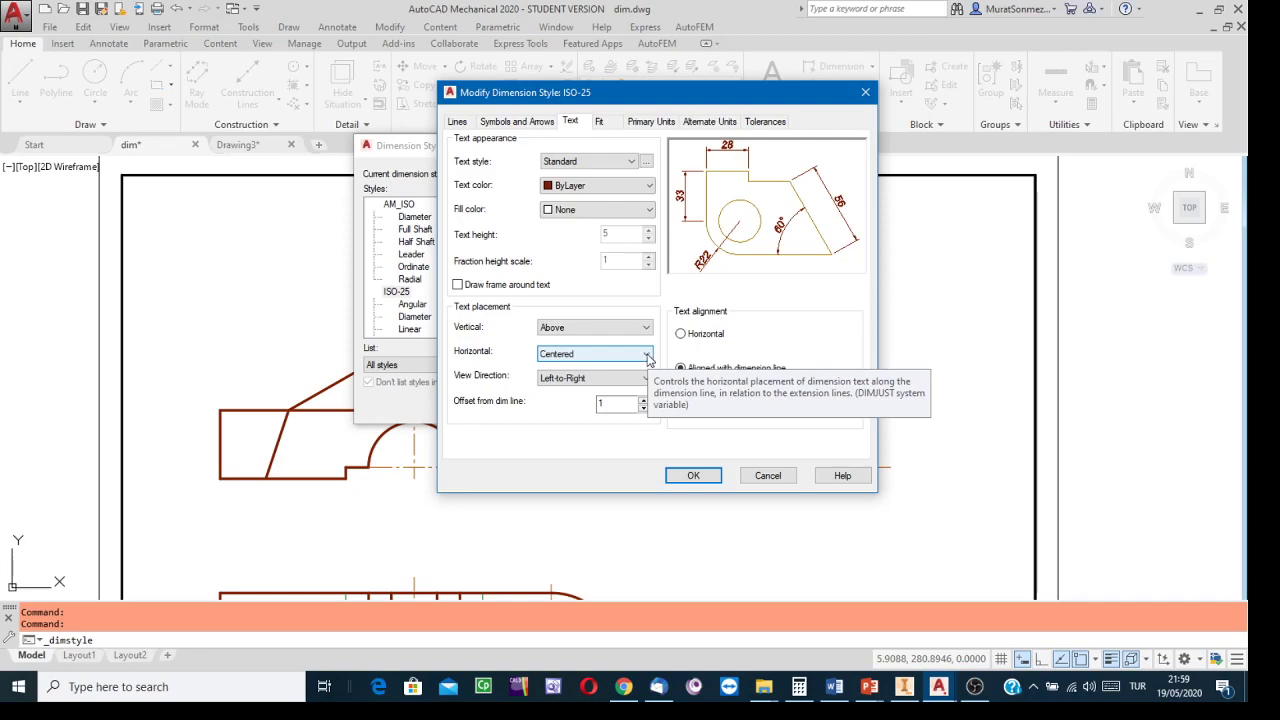
click(647, 356)
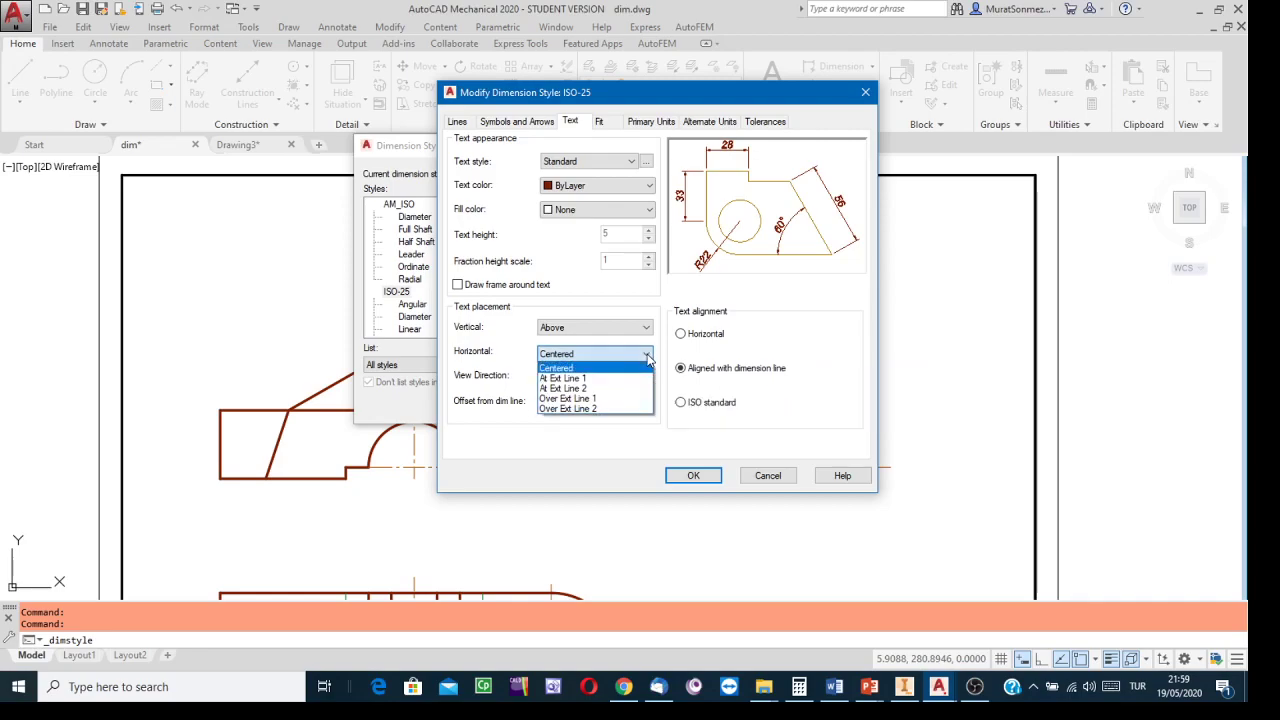
click(562, 367)
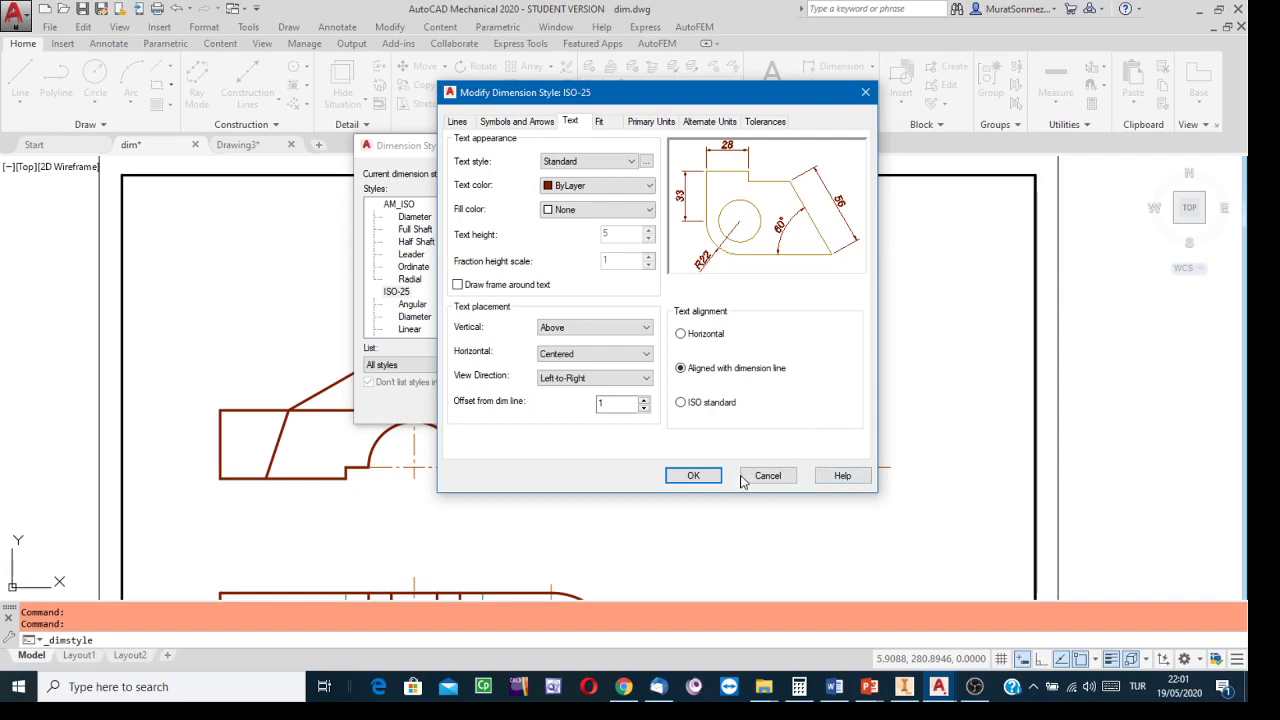
click(630, 405)
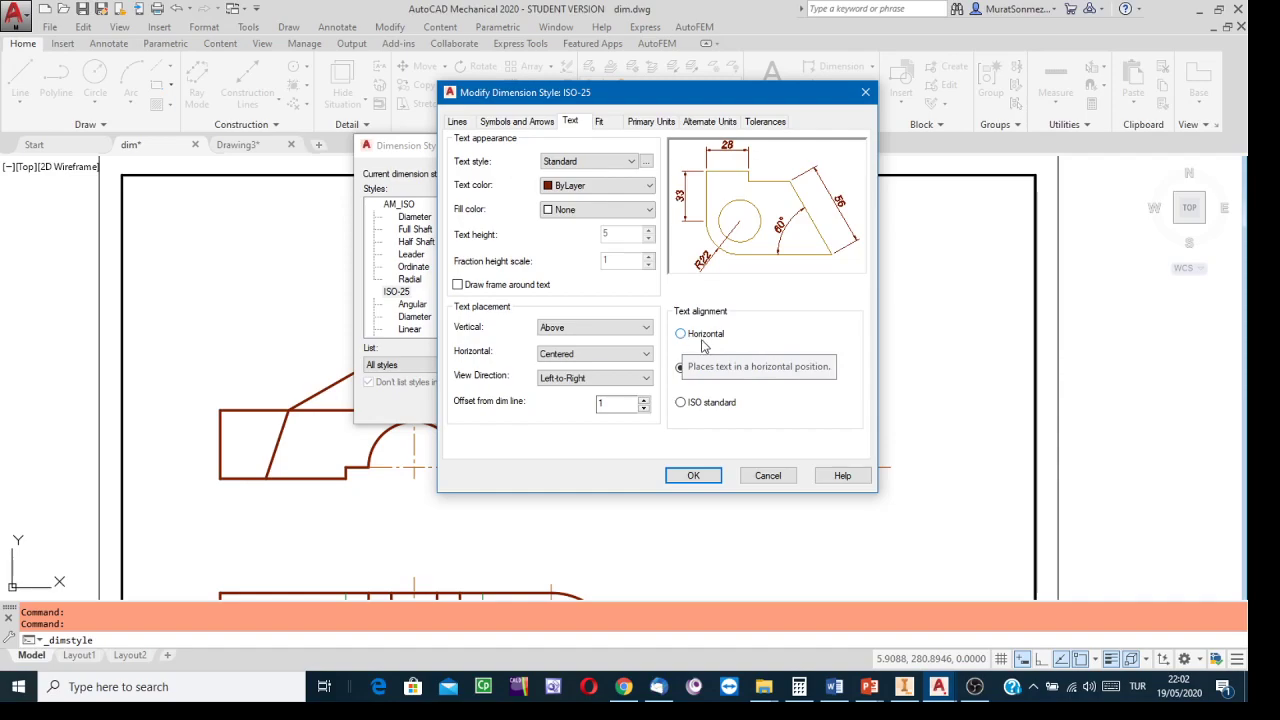
click(681, 335)
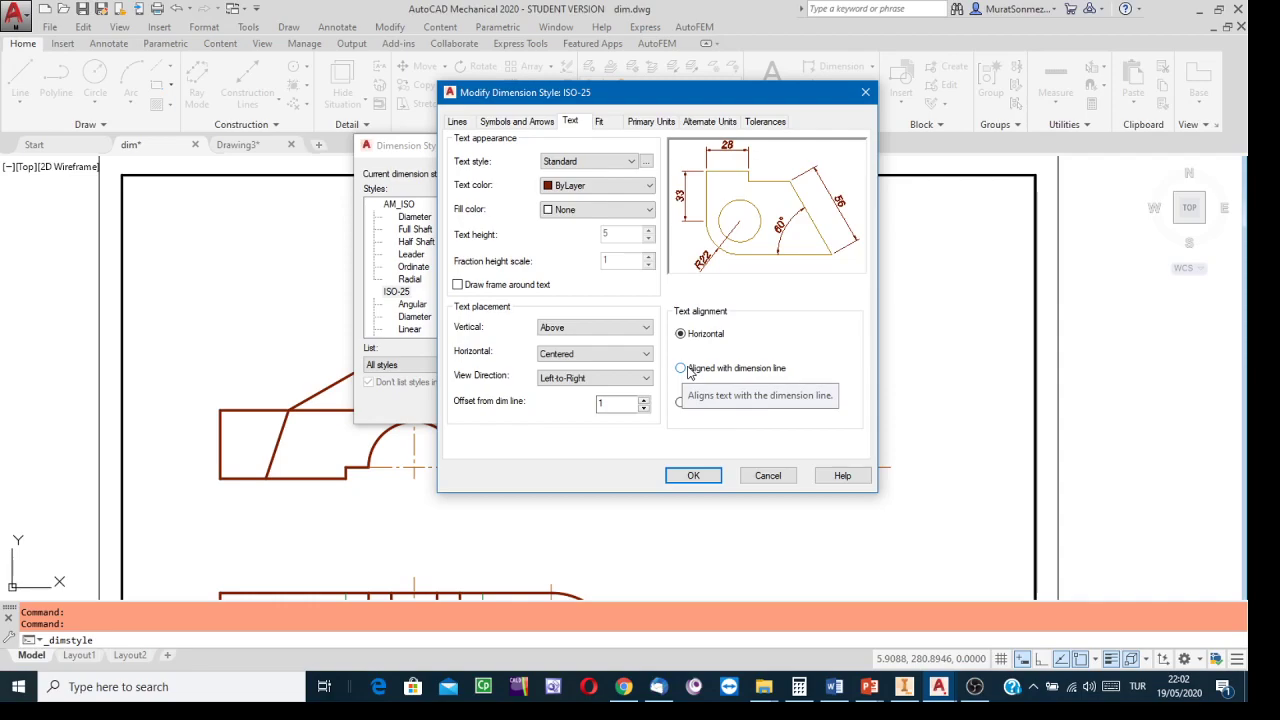
click(684, 372)
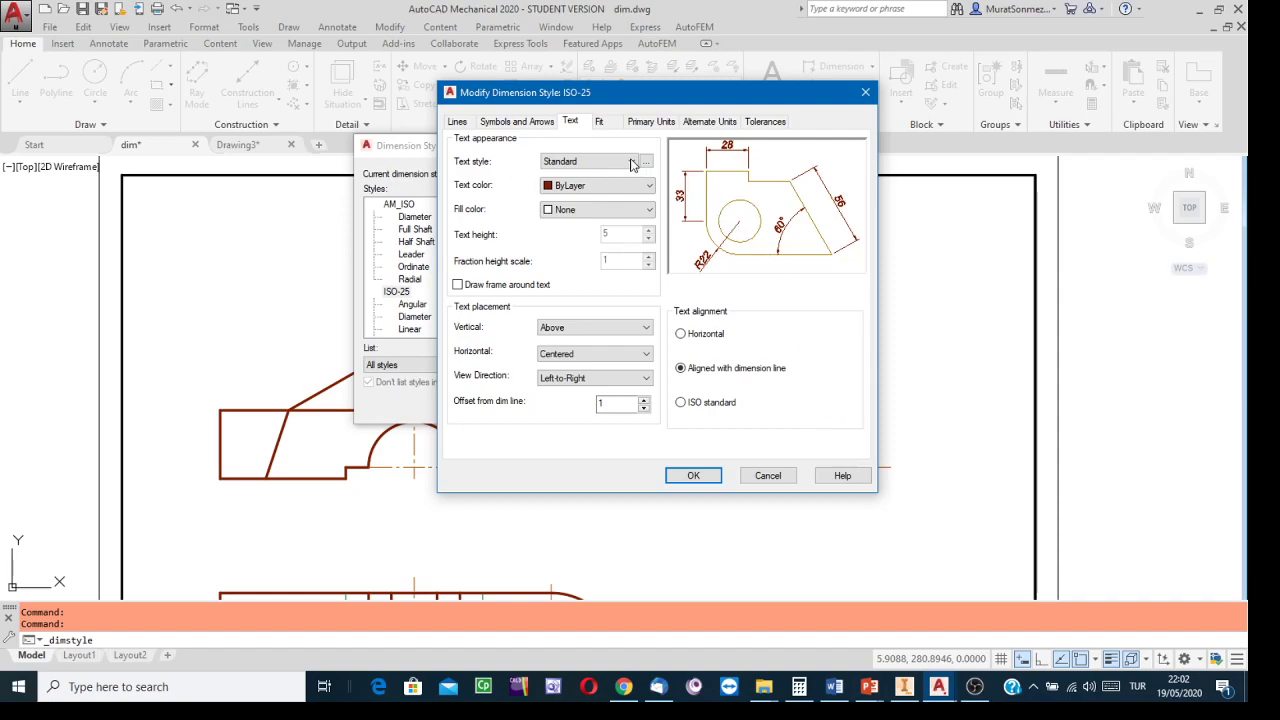
In the ISO-25 fit settings, try an overall scale of 0.1 and choose scaling dimensions to layout
click(600, 121)
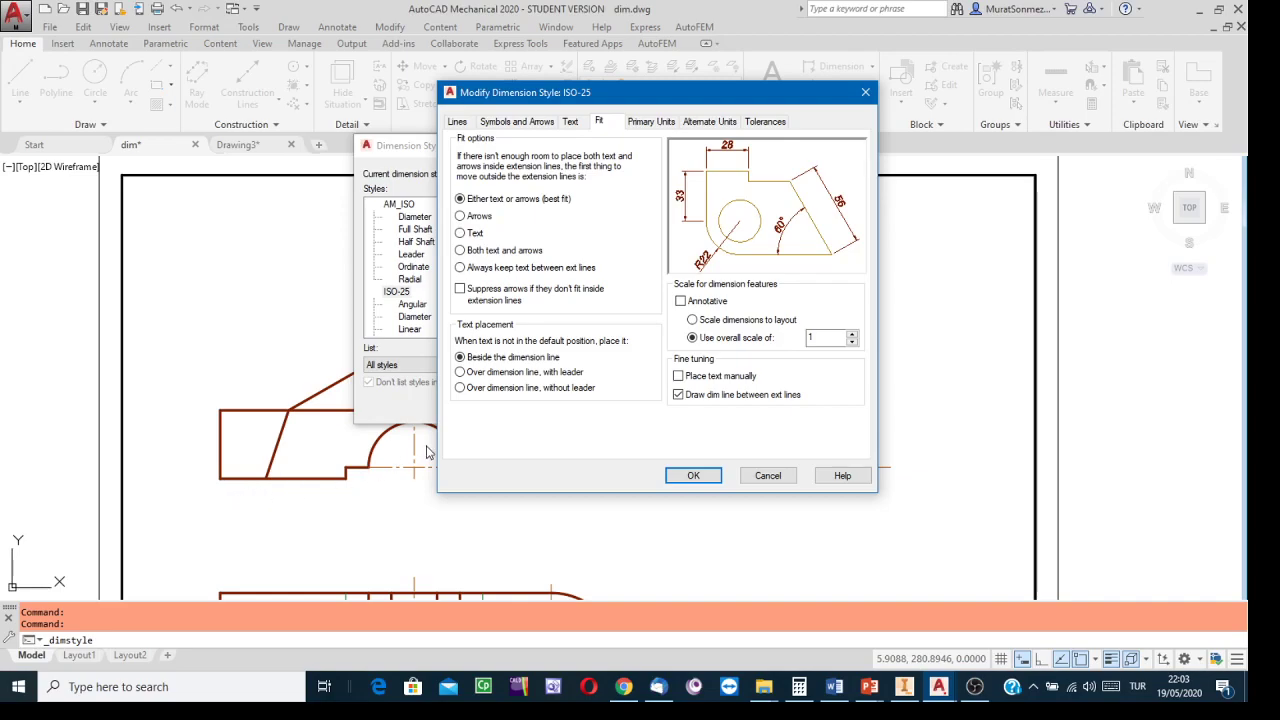
double_click(810, 338)
key(BackSpace)
text(1)
key(BackSpace)
text(0.1)
click(693, 320)
Open the primary units settings, switch to the tolerance size presentation in PowerPoint, and review its slides on nominal value precision and tolerance notation
click(645, 122)
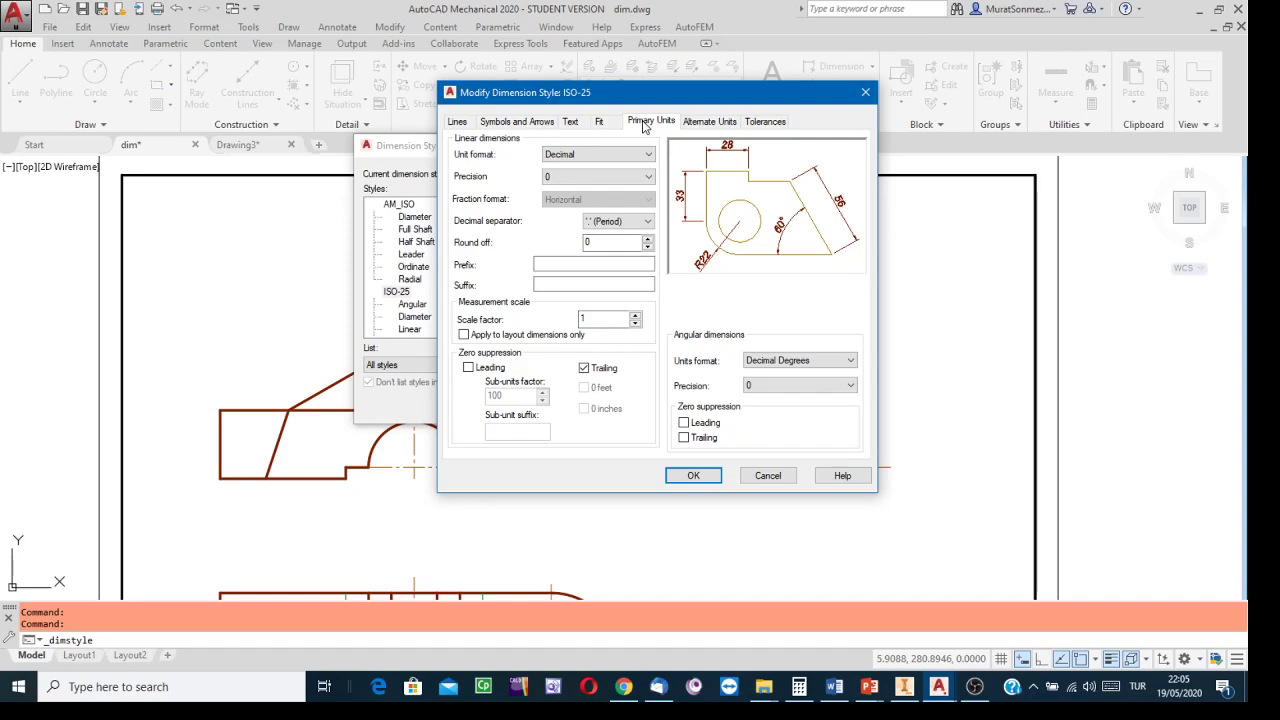
click(881, 684)
click(840, 627)
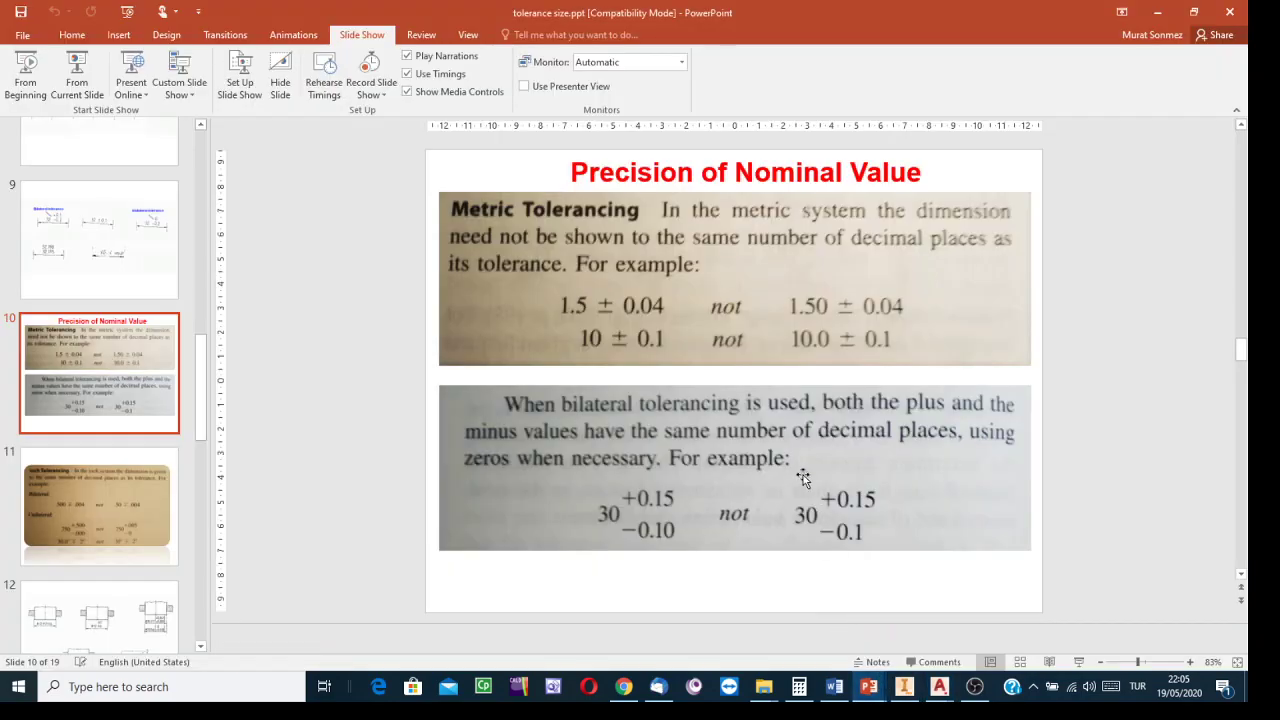
click(1080, 664)
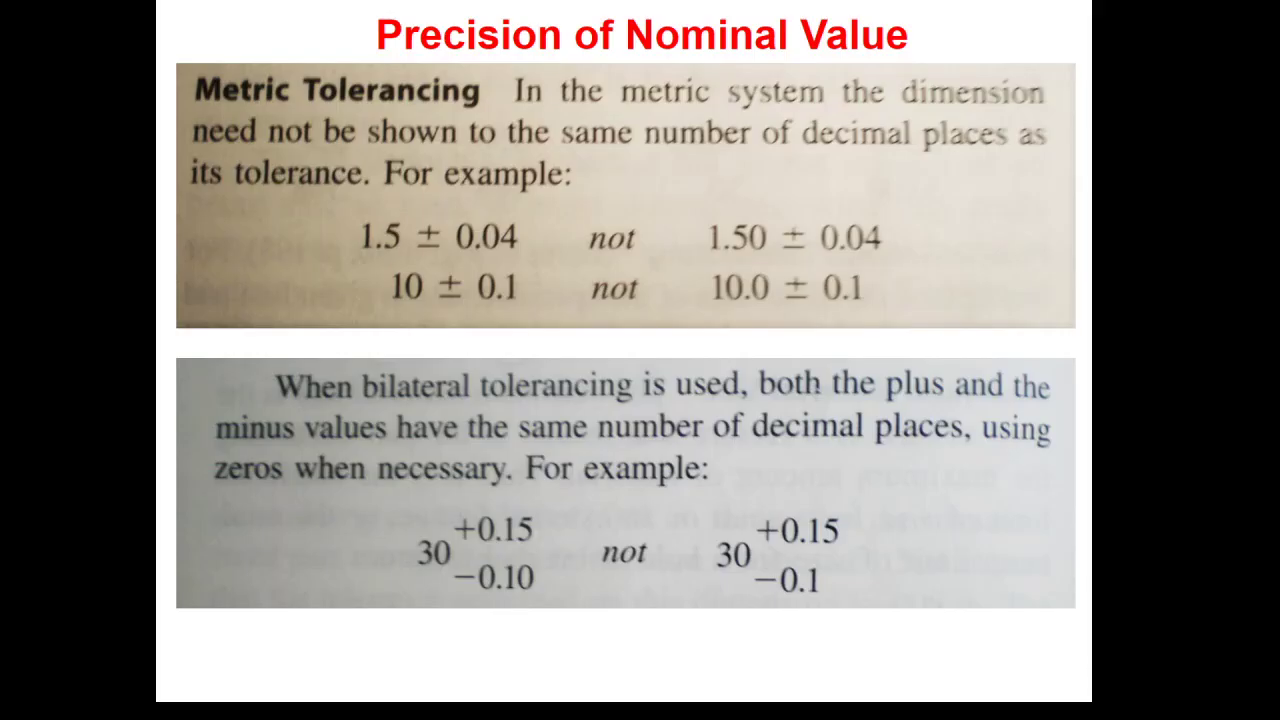
key(Left)
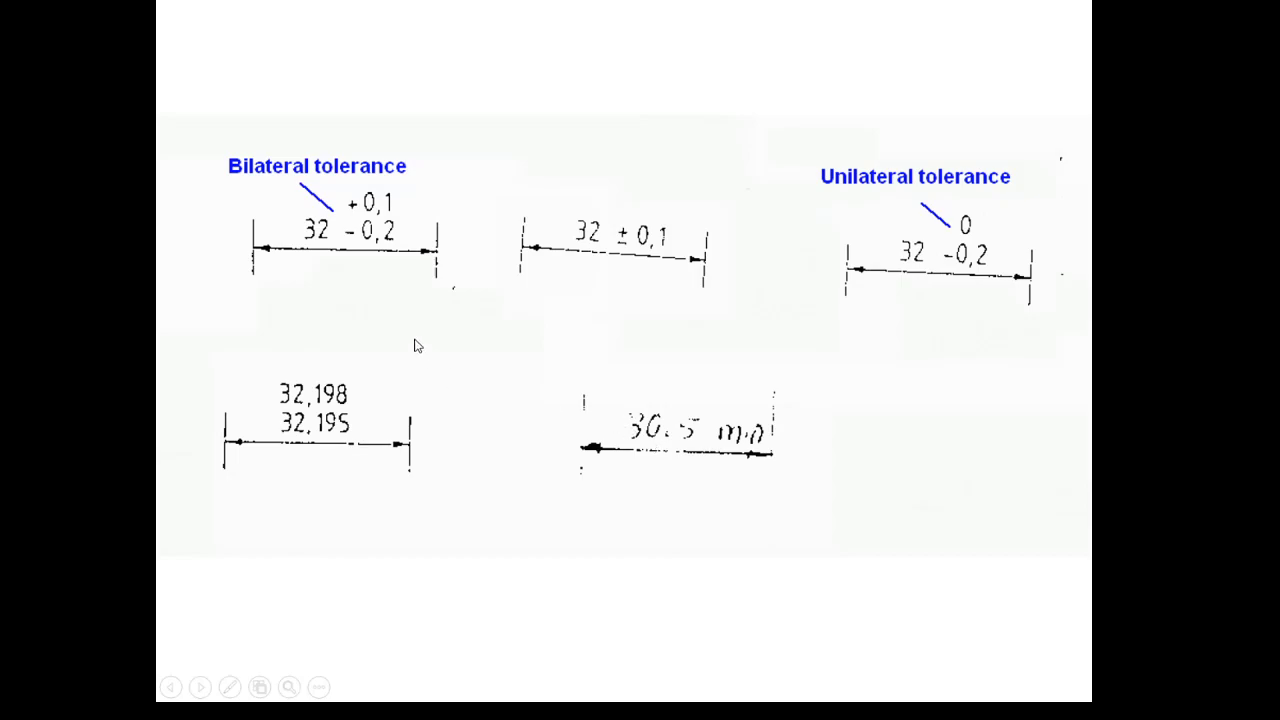
click(308, 240)
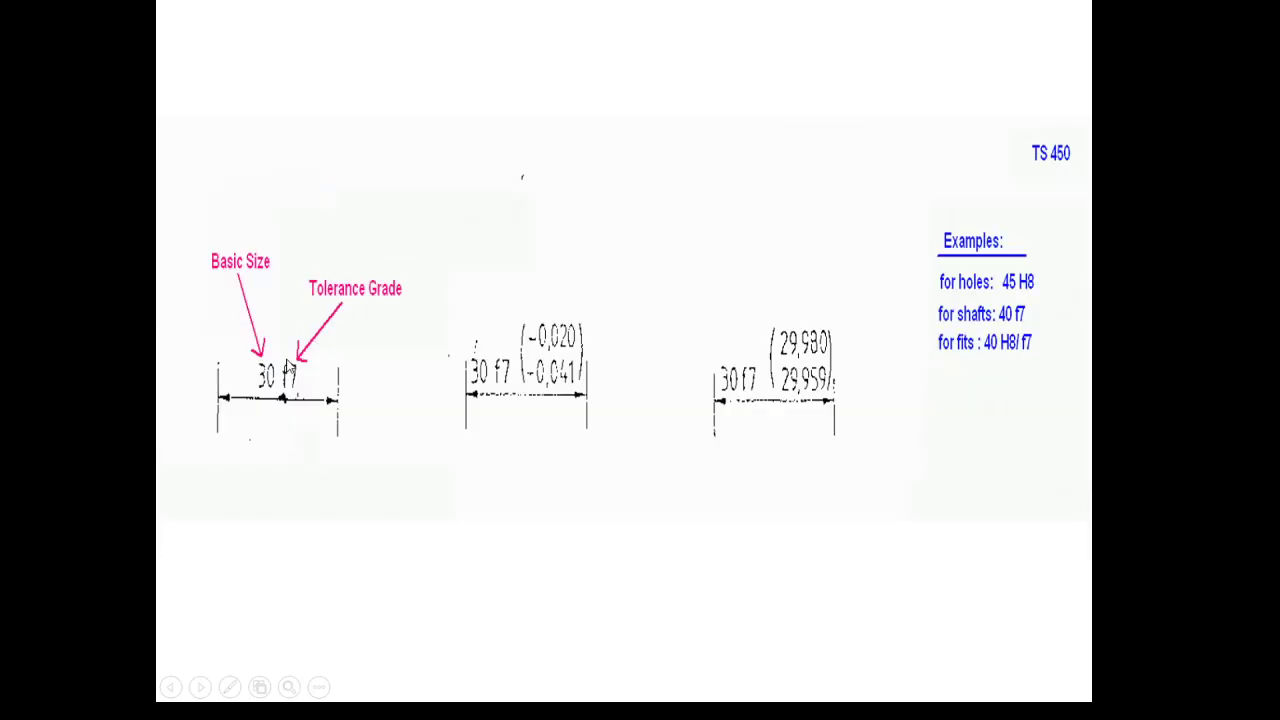
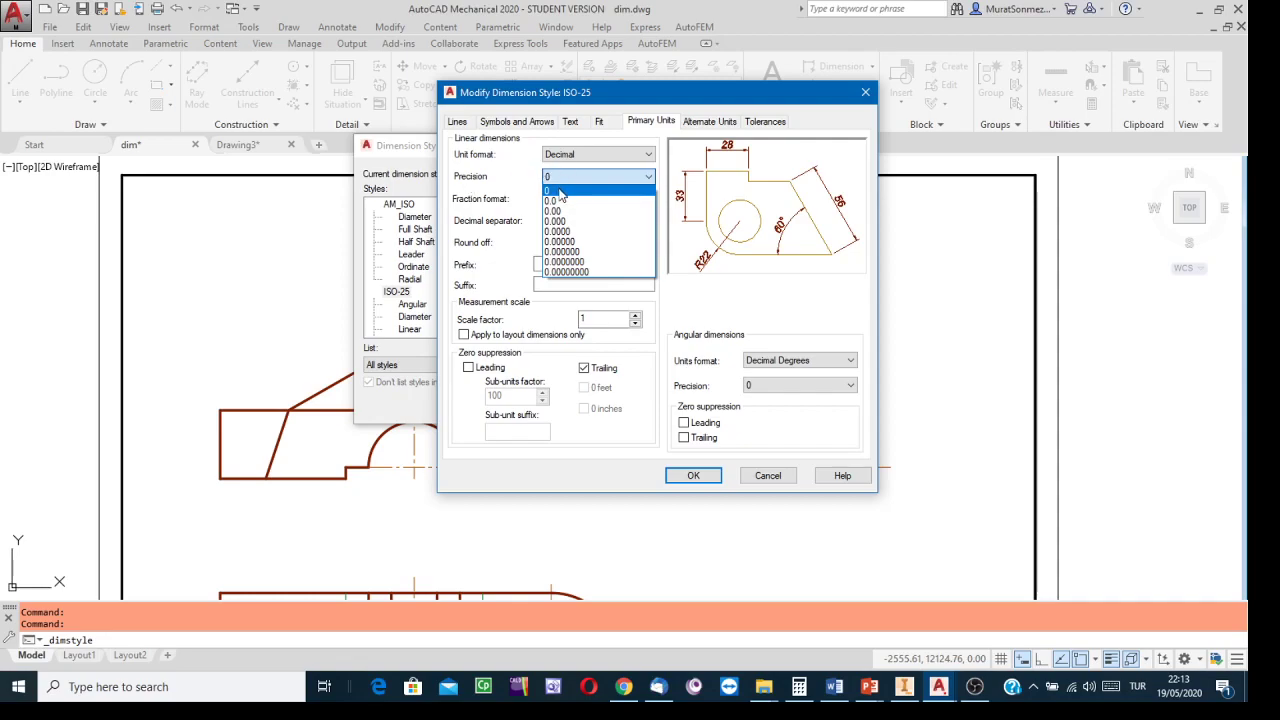
Set the precision of the ISO-25 linear dimensions to 0
click(559, 190)
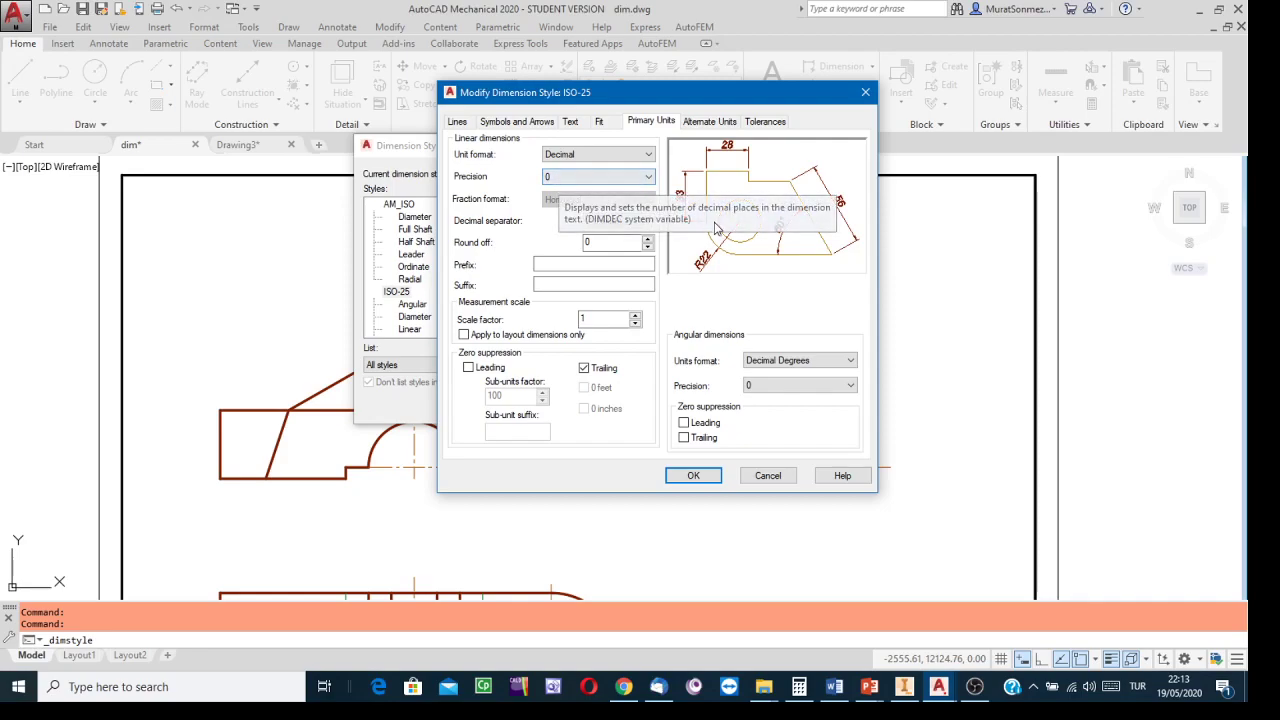
Try a linear dimension precision of eight decimal places for ISO-25, and restore the precision to 0
click(626, 177)
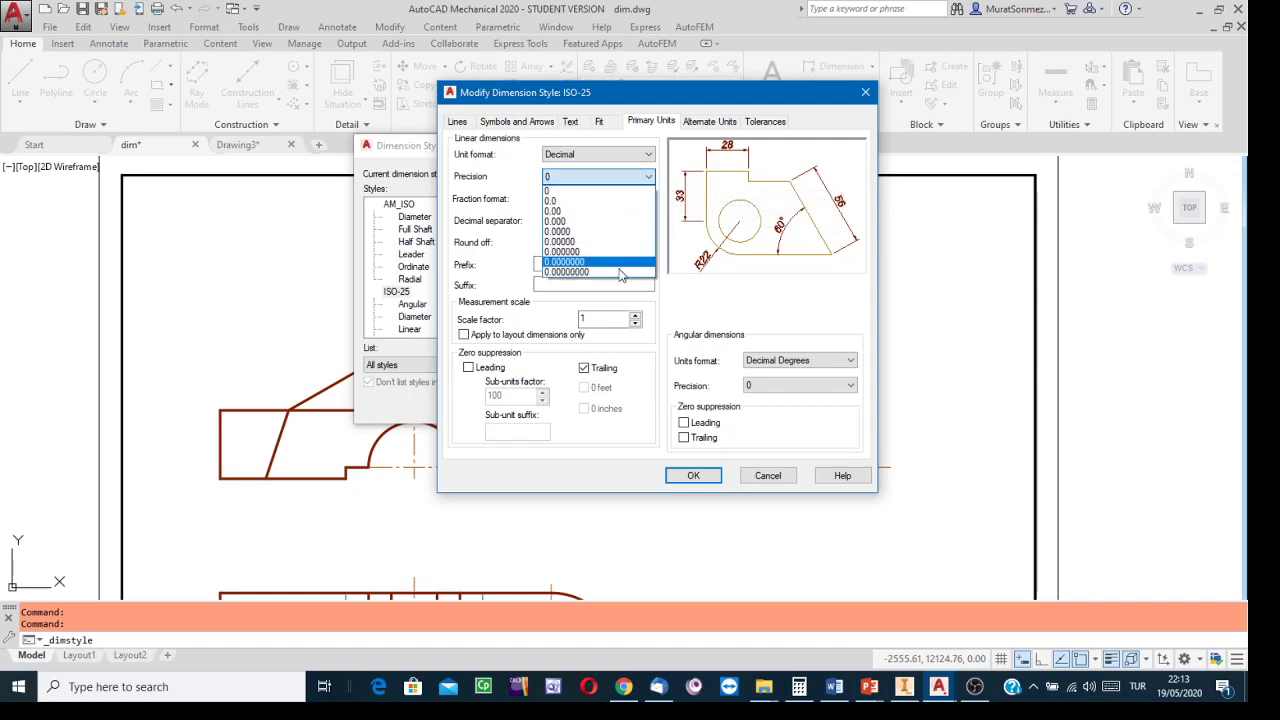
click(576, 272)
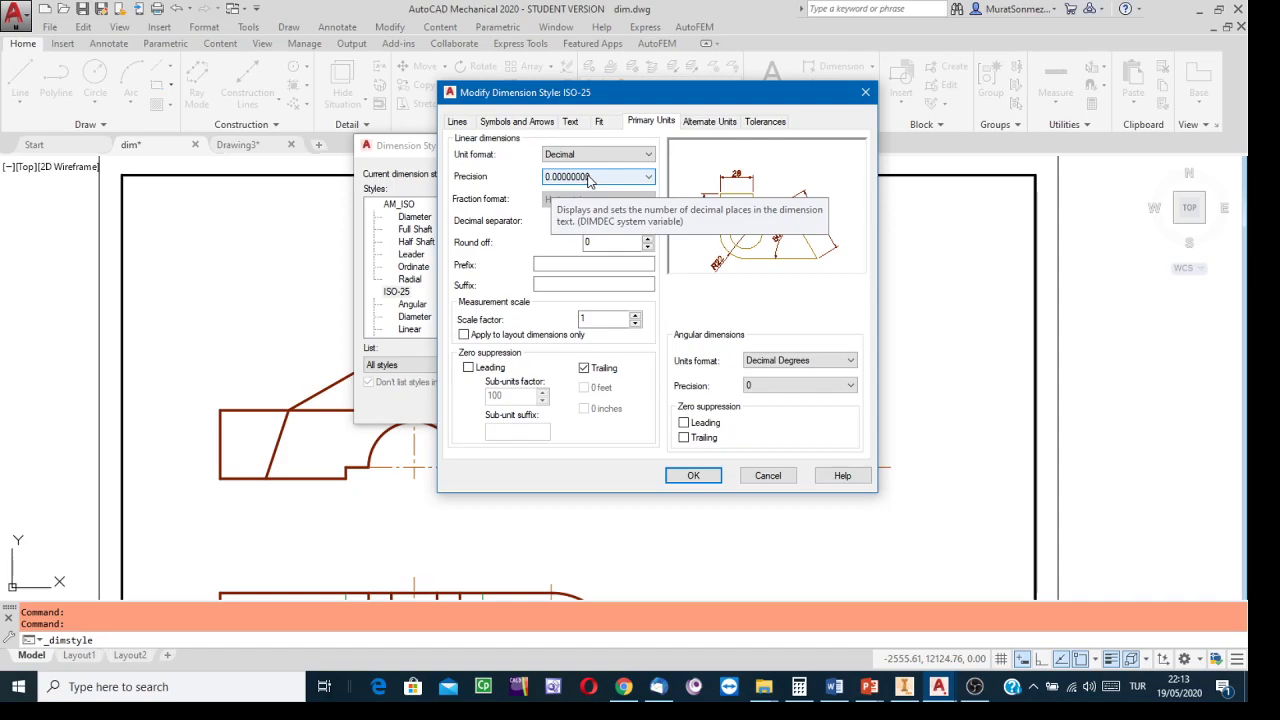
click(649, 179)
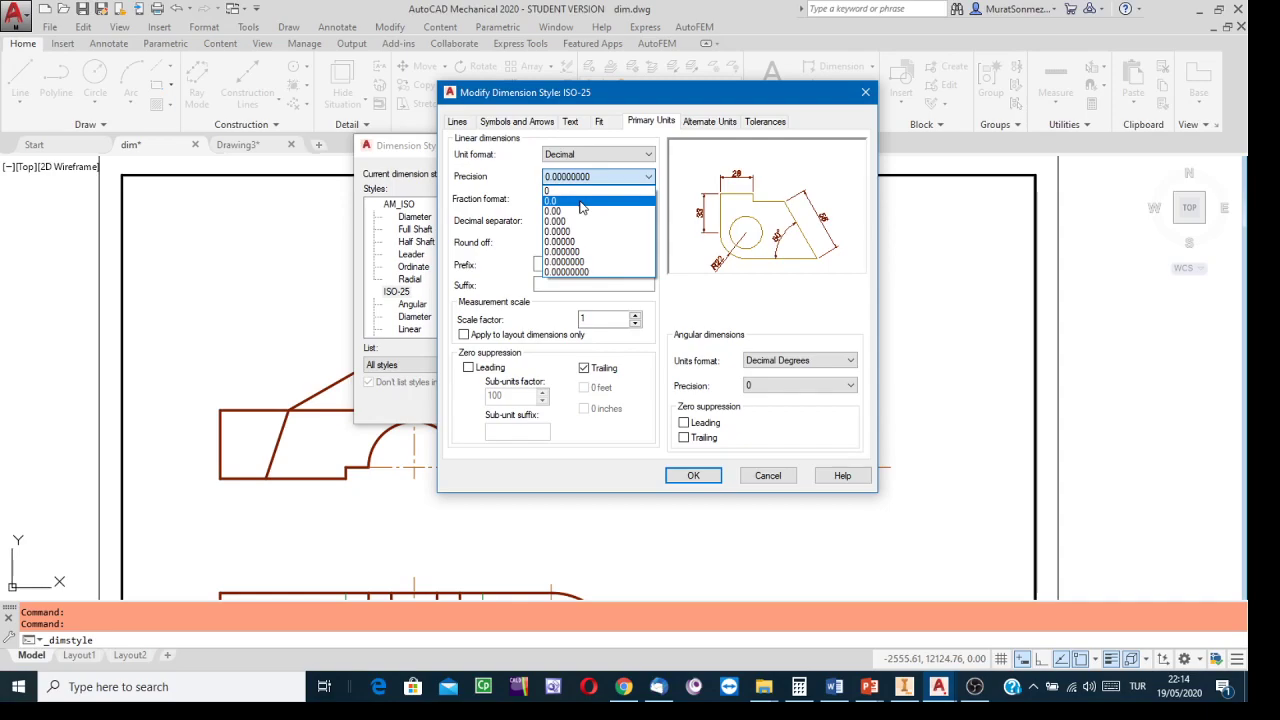
click(569, 191)
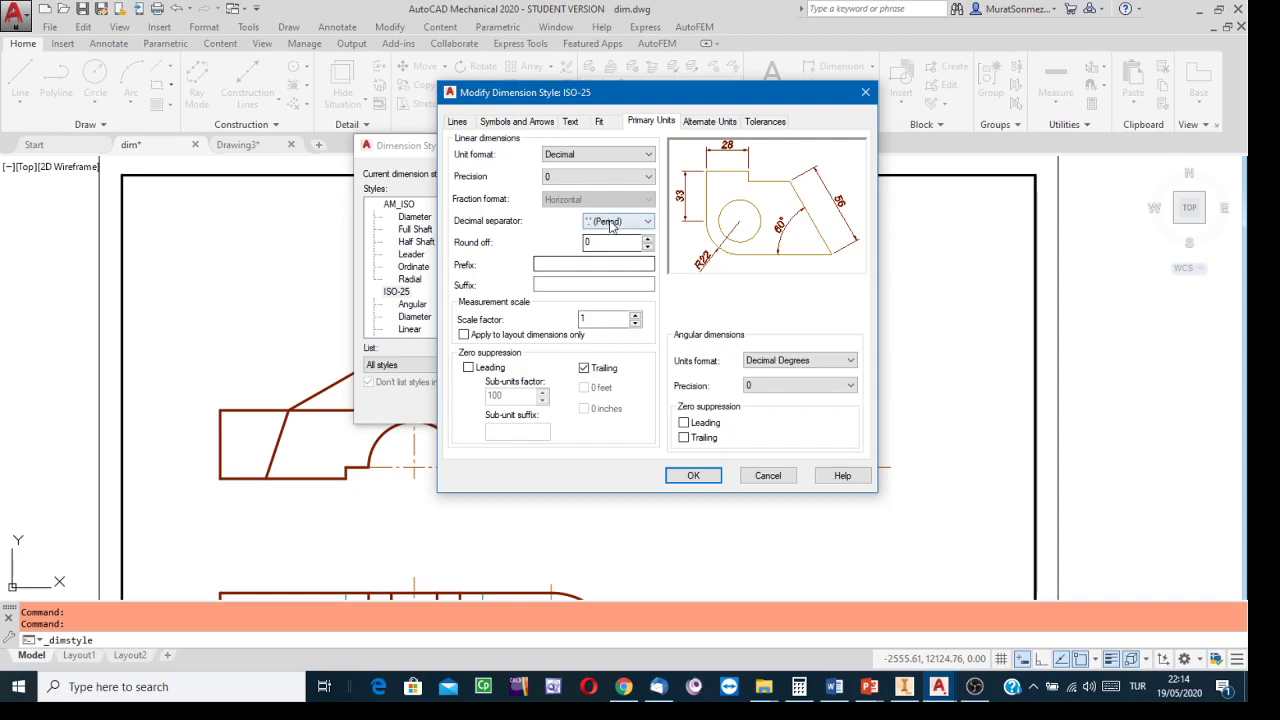
Choose Period as the decimal separator, cancel the ISO-25 modifications, and close the Dimension Style Manager
click(647, 222)
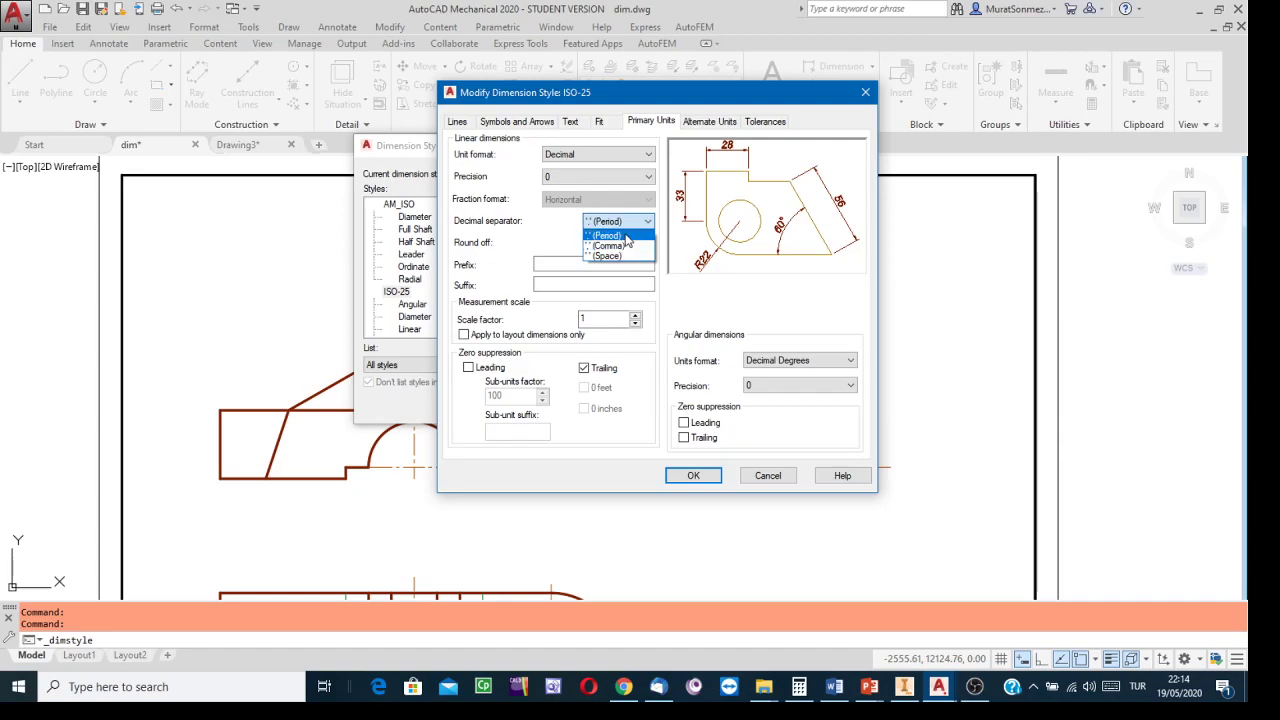
click(625, 236)
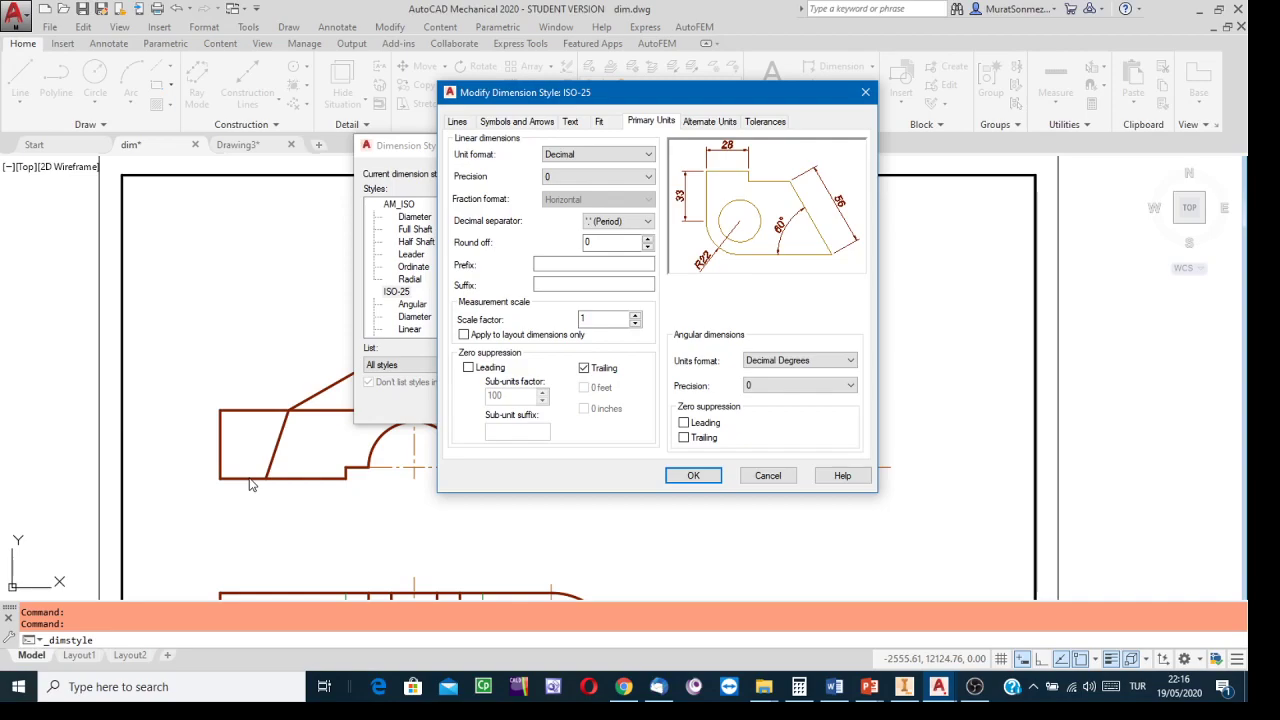
click(769, 478)
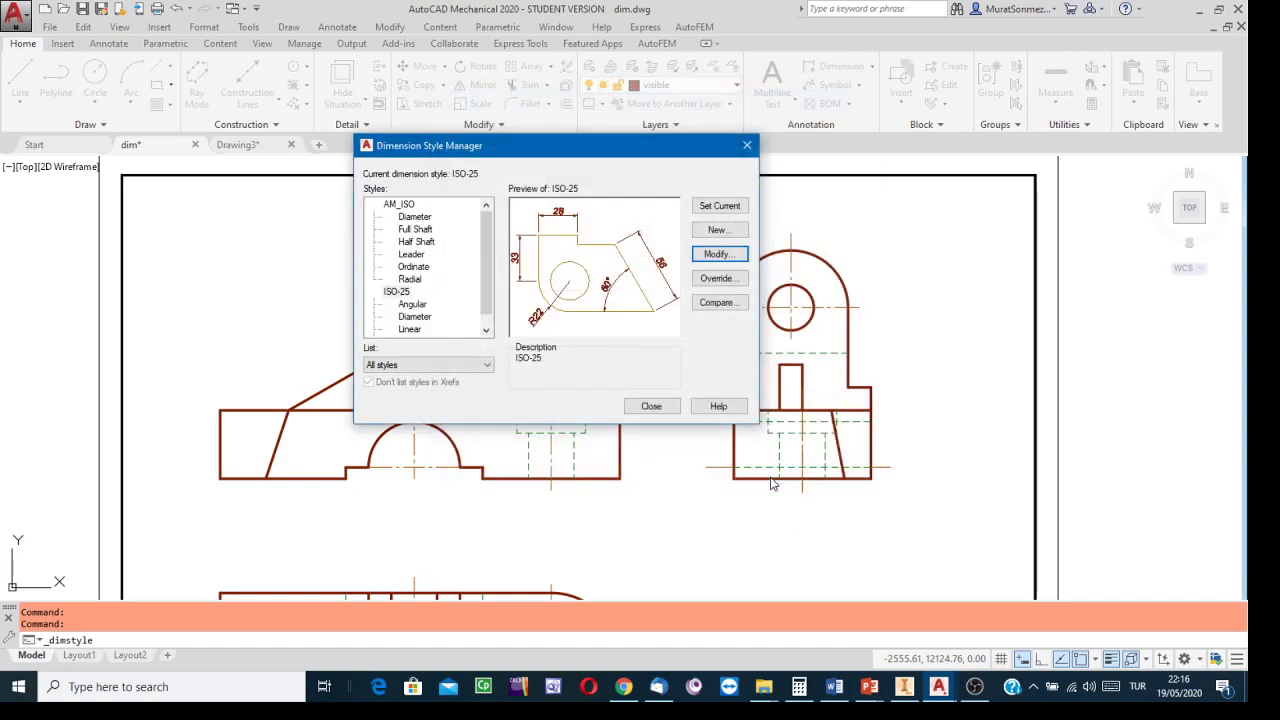
click(652, 407)
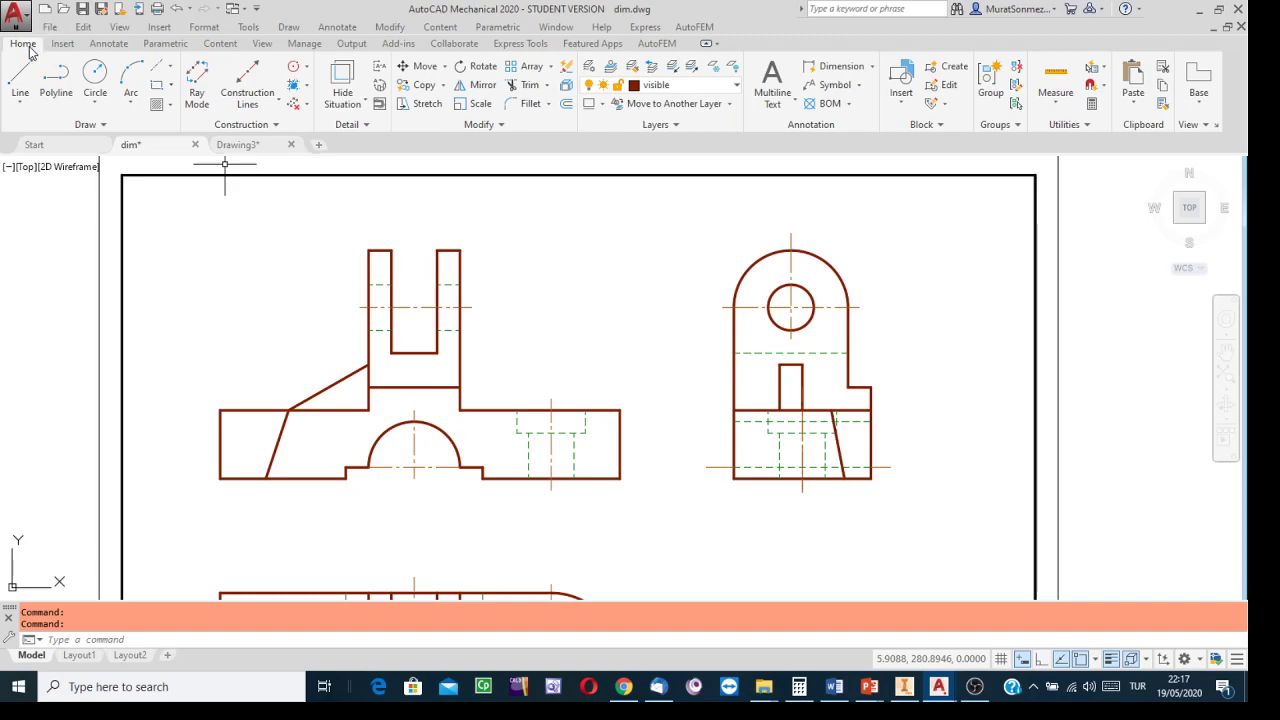
Open the drawing units settings, examine the available units for scaling inserted content, and cancel without changing them
click(202, 28)
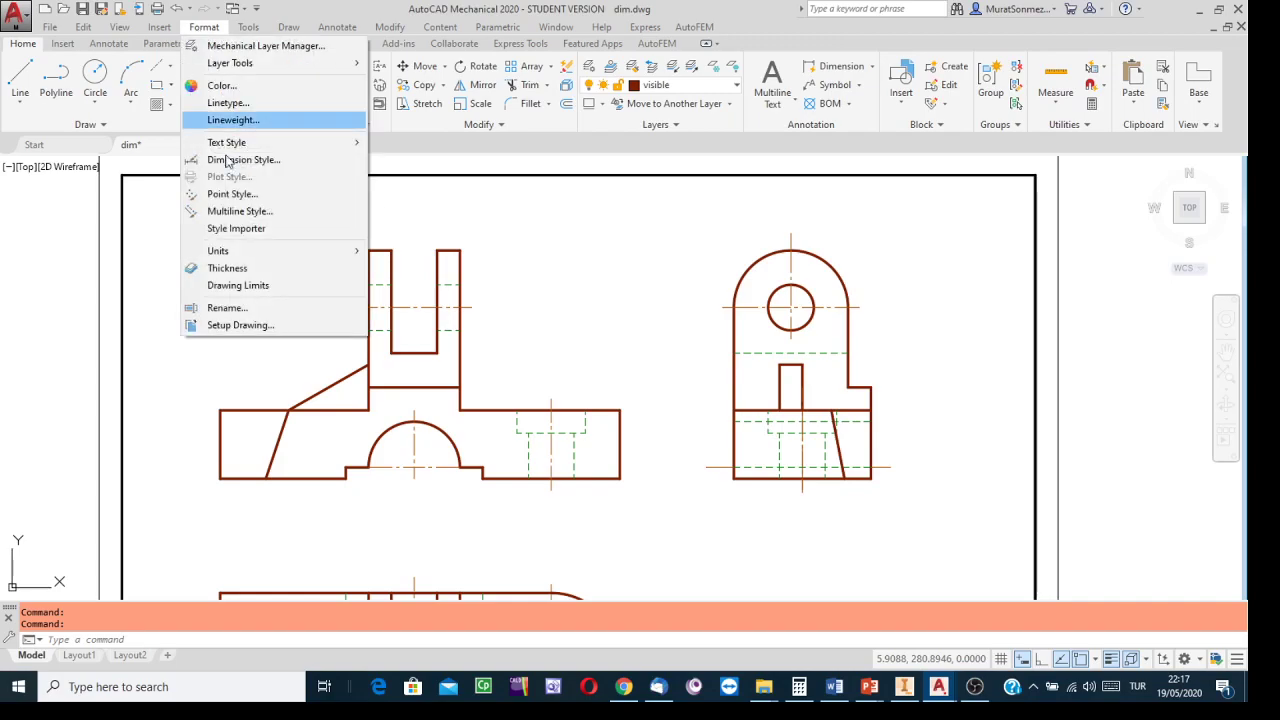
mouse_move(230, 256)
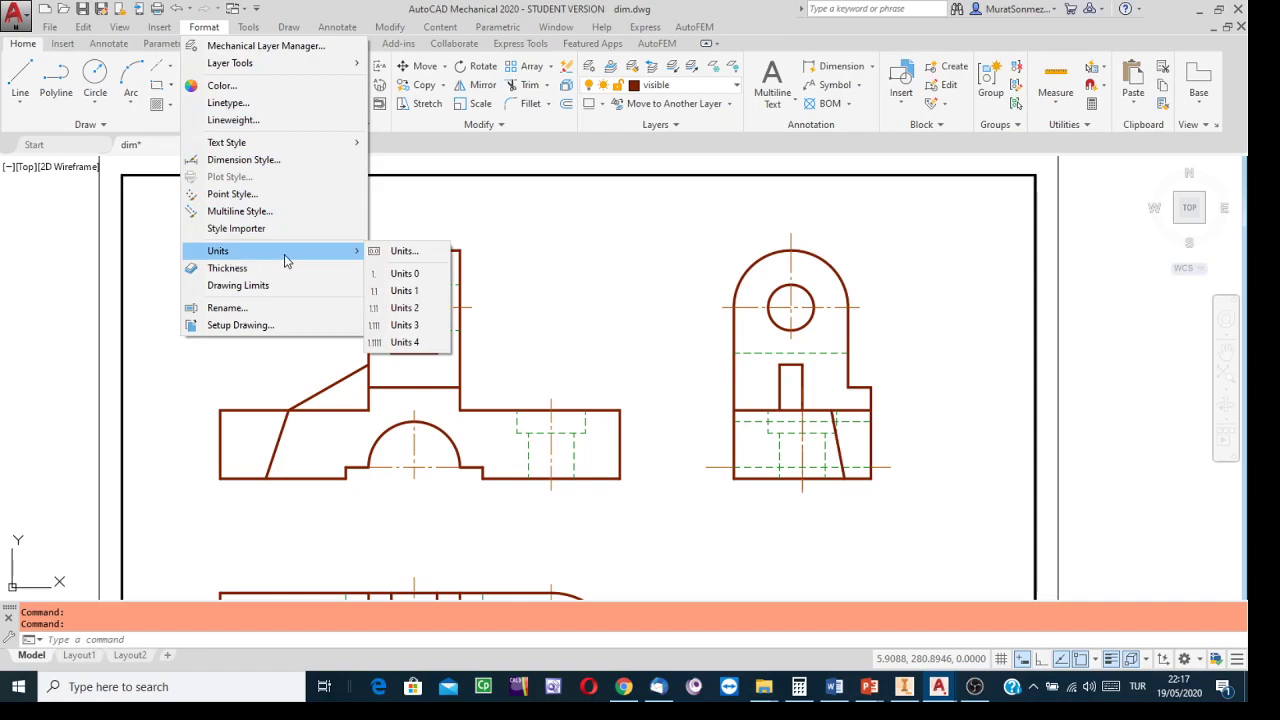
click(404, 251)
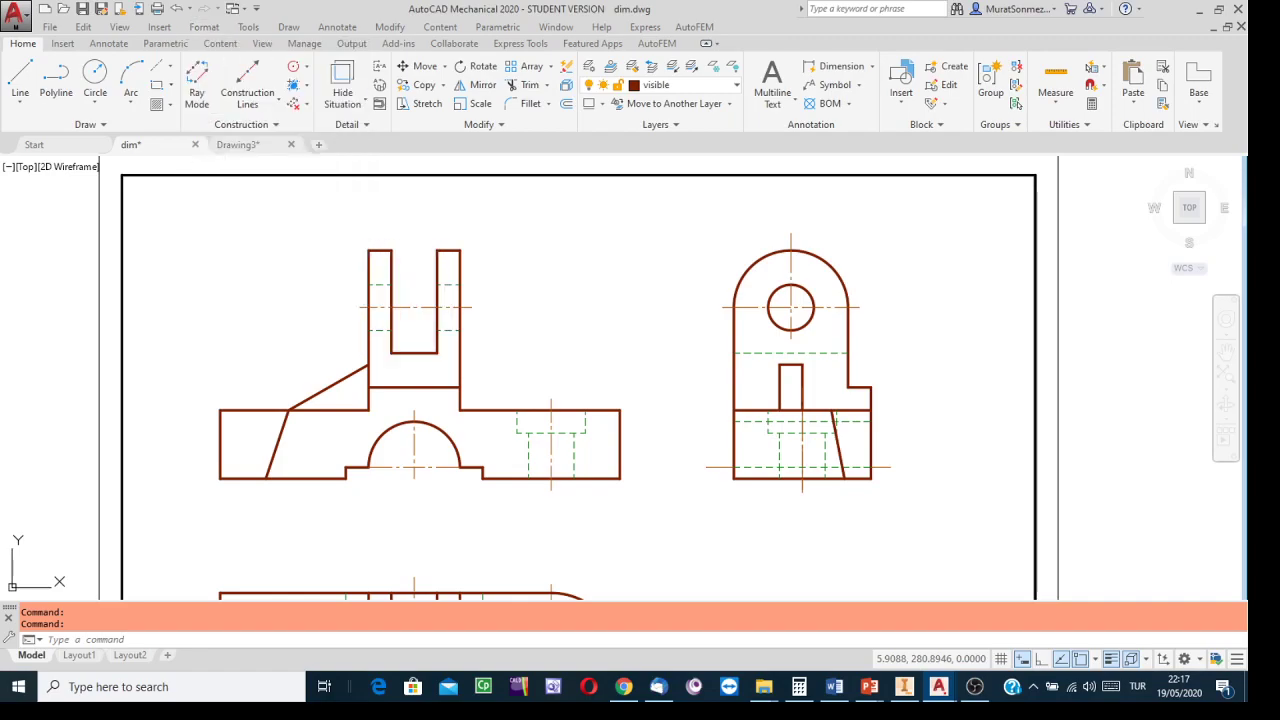
drag(441, 167, 422, 89)
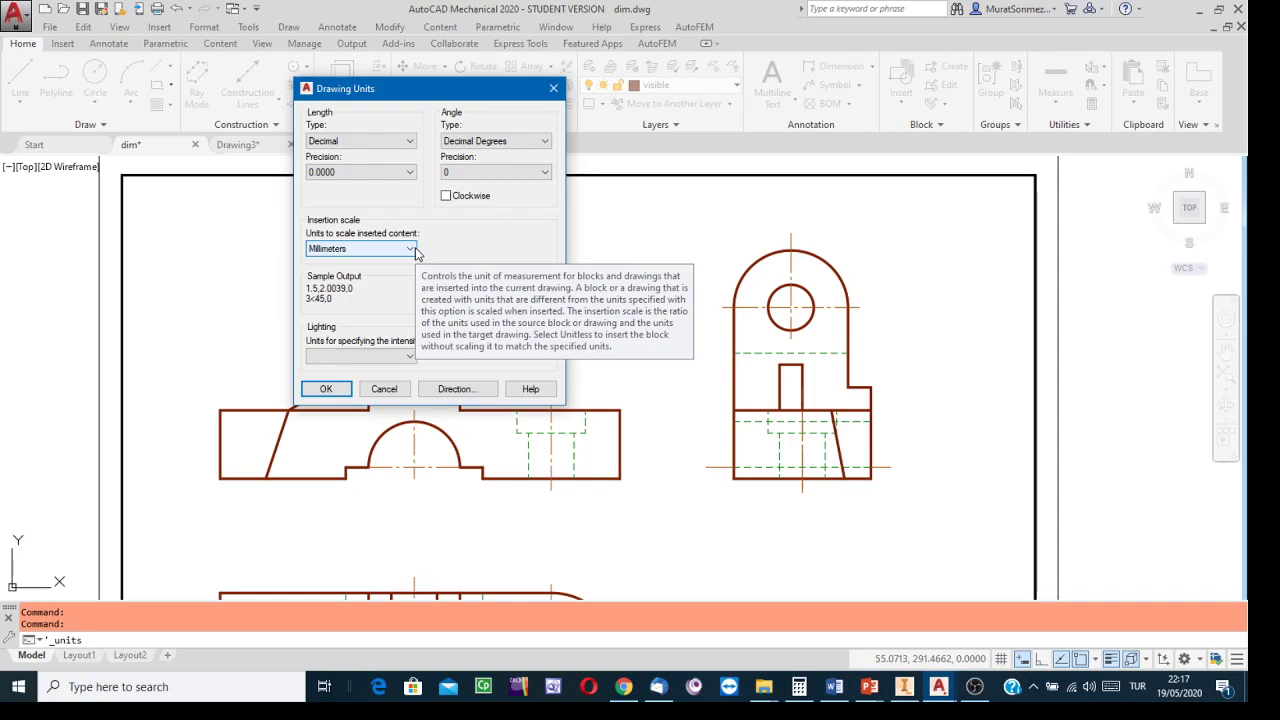
click(414, 249)
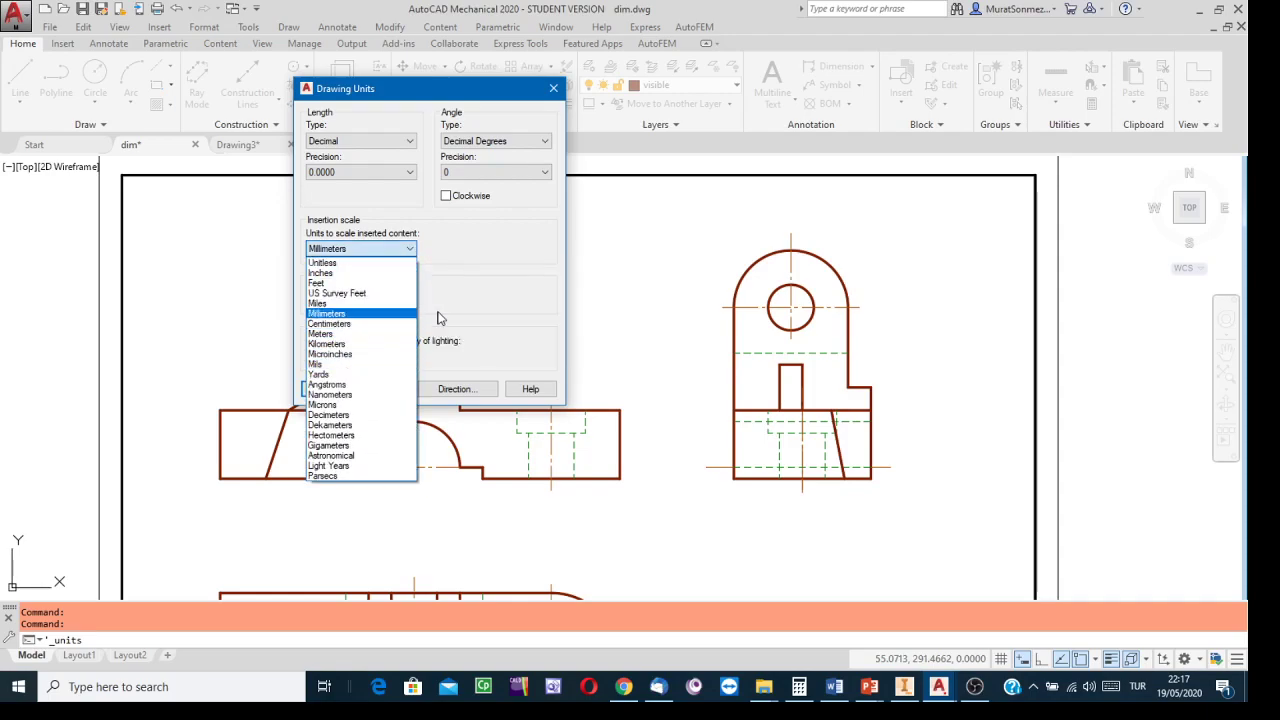
click(543, 292)
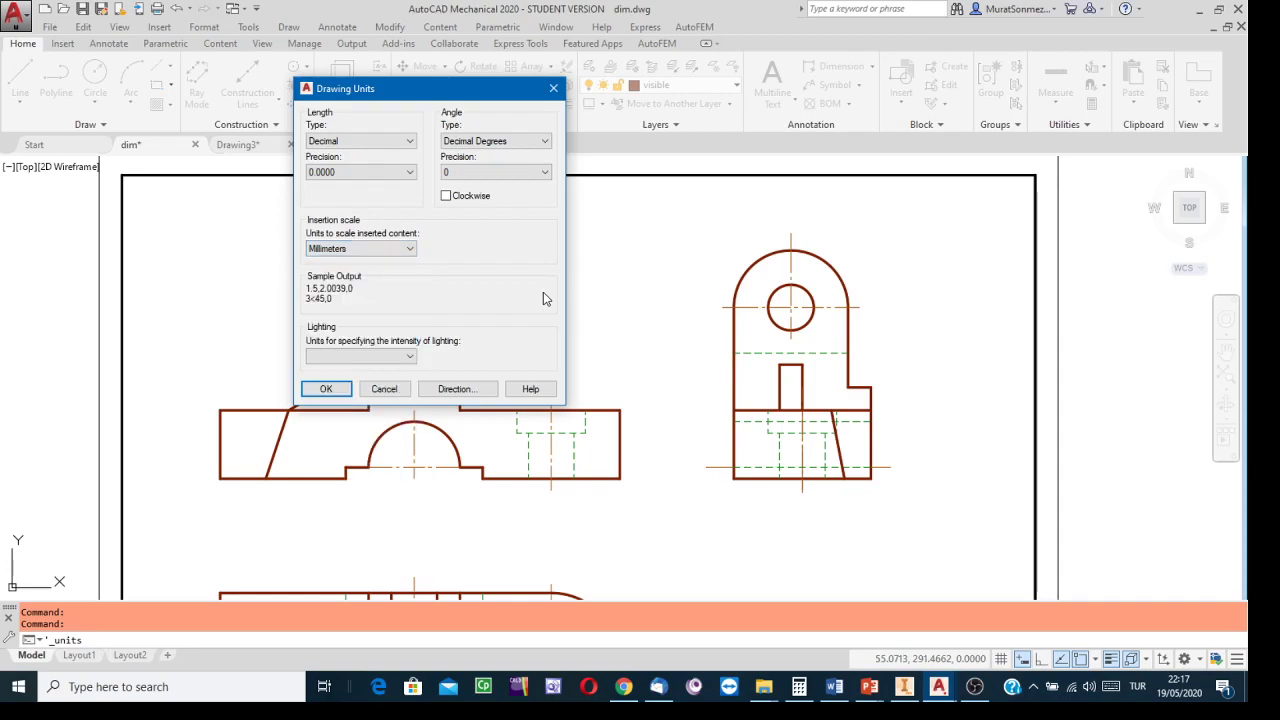
click(377, 392)
click(412, 250)
click(387, 390)
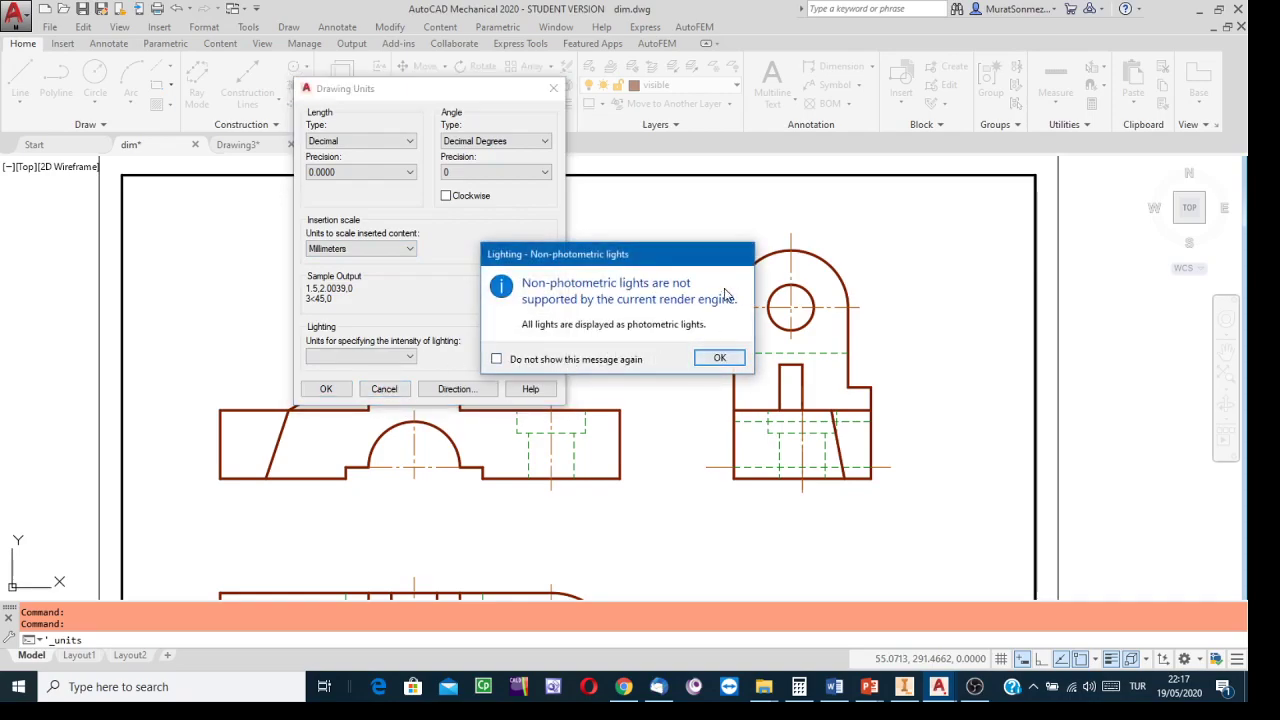
click(724, 362)
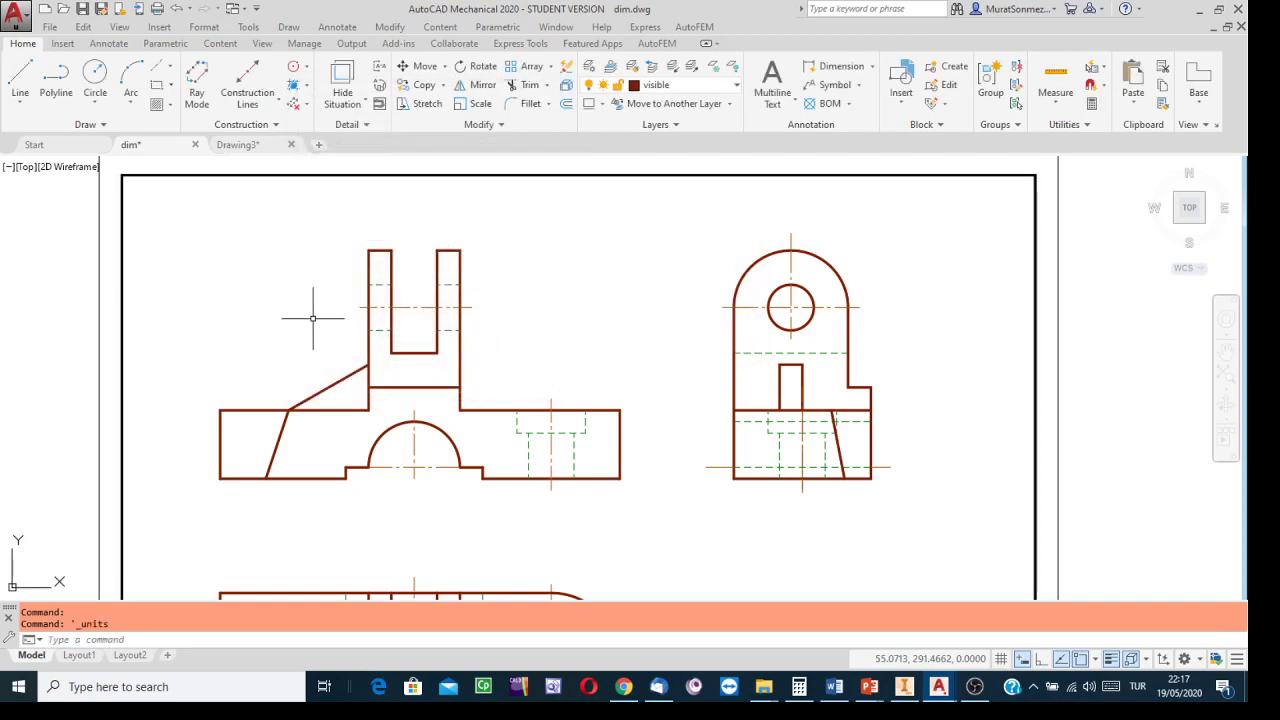
middle_drag(306, 320, 335, 253)
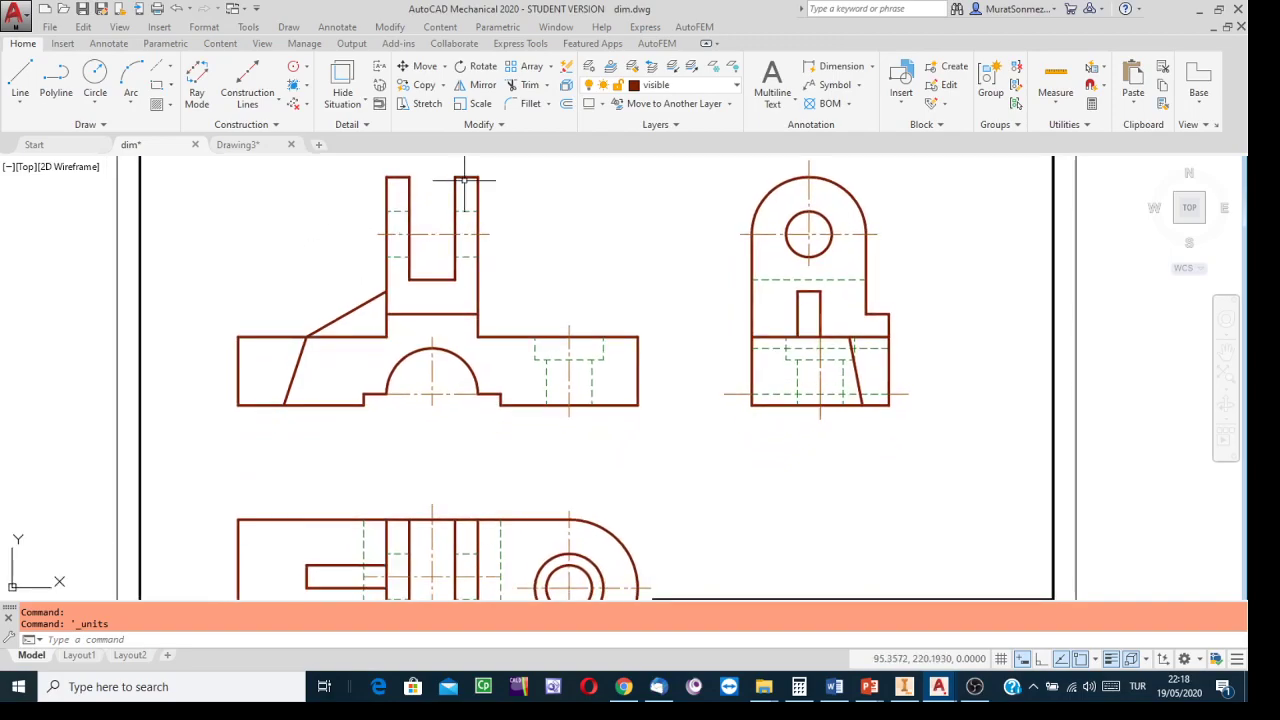
scroll(330, 445, up, 2)
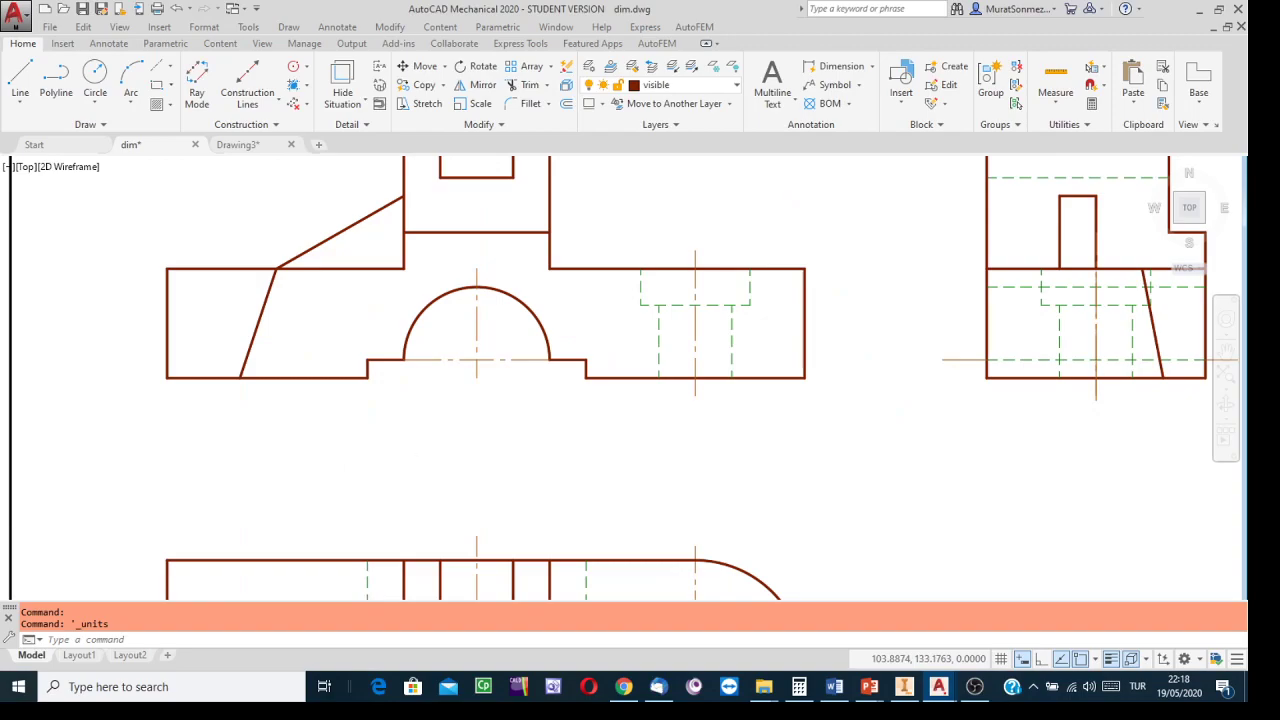
scroll(343, 453, down, 6)
middle_drag(503, 331, 513, 301)
scroll(299, 318, up, 2)
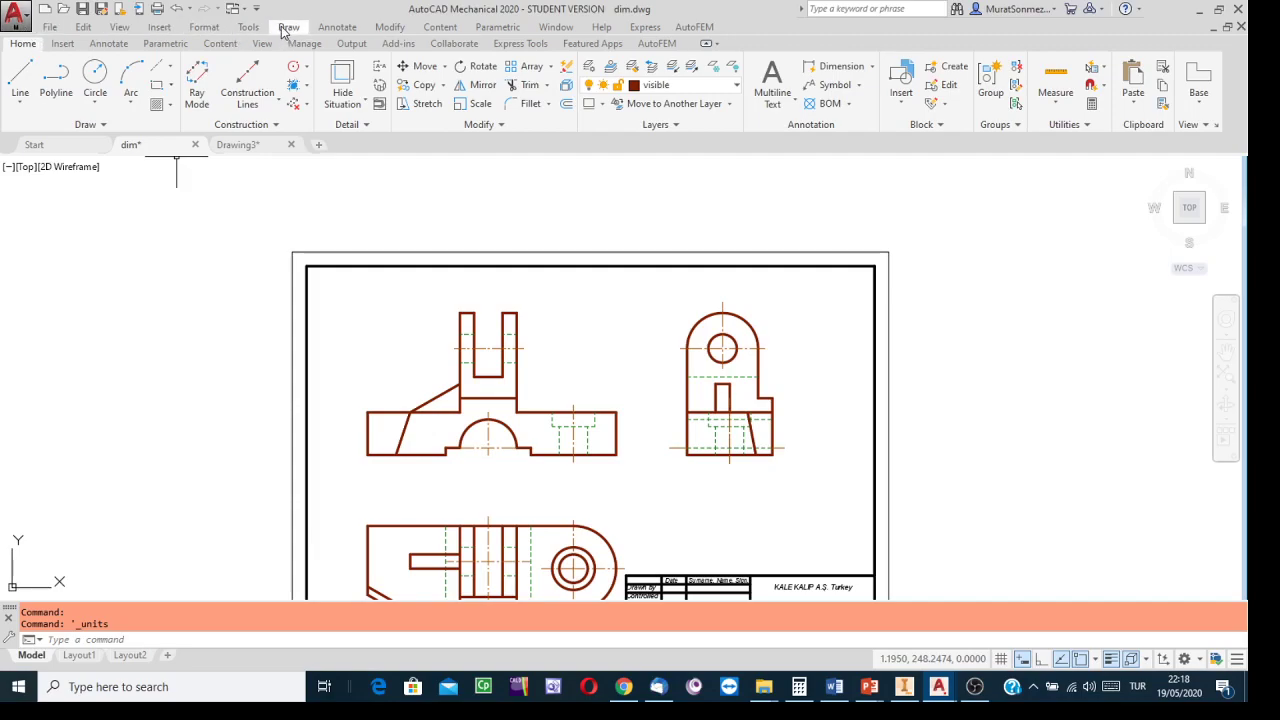
click(203, 29)
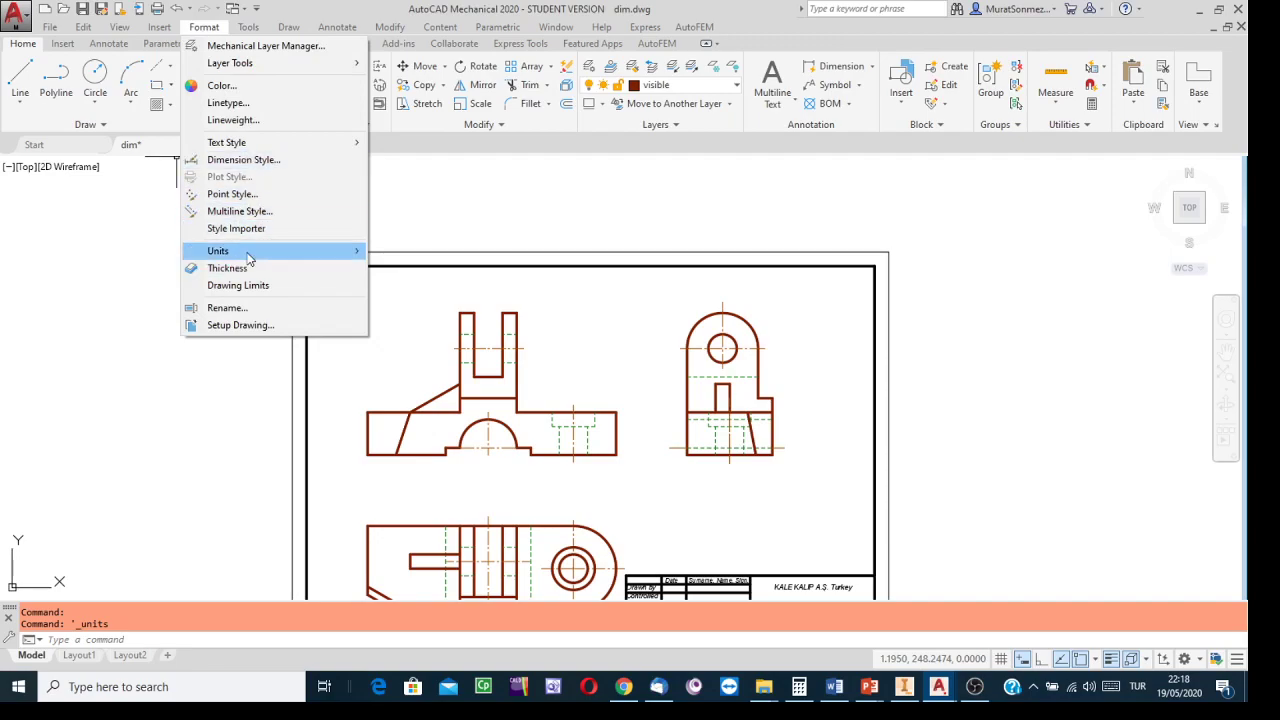
click(528, 235)
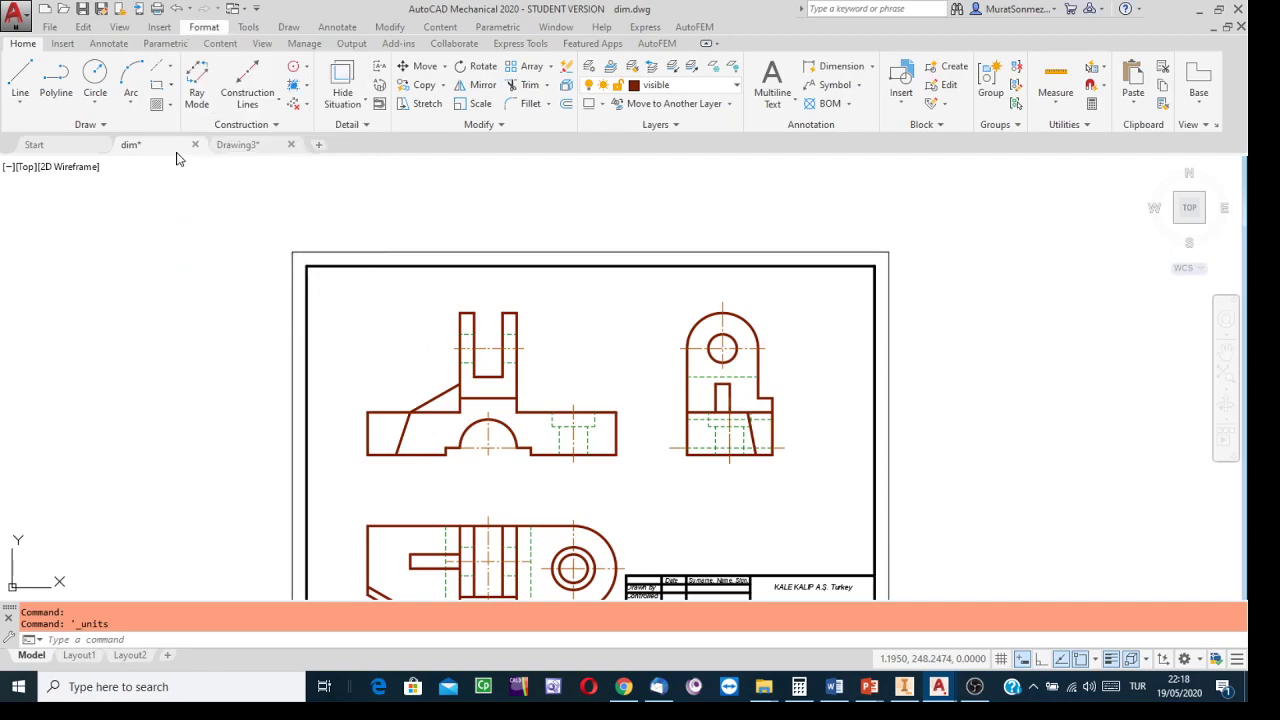
Reopen the drawing units settings from the drawing utilities, check the insertion scale units, and dismiss them
click(24, 31)
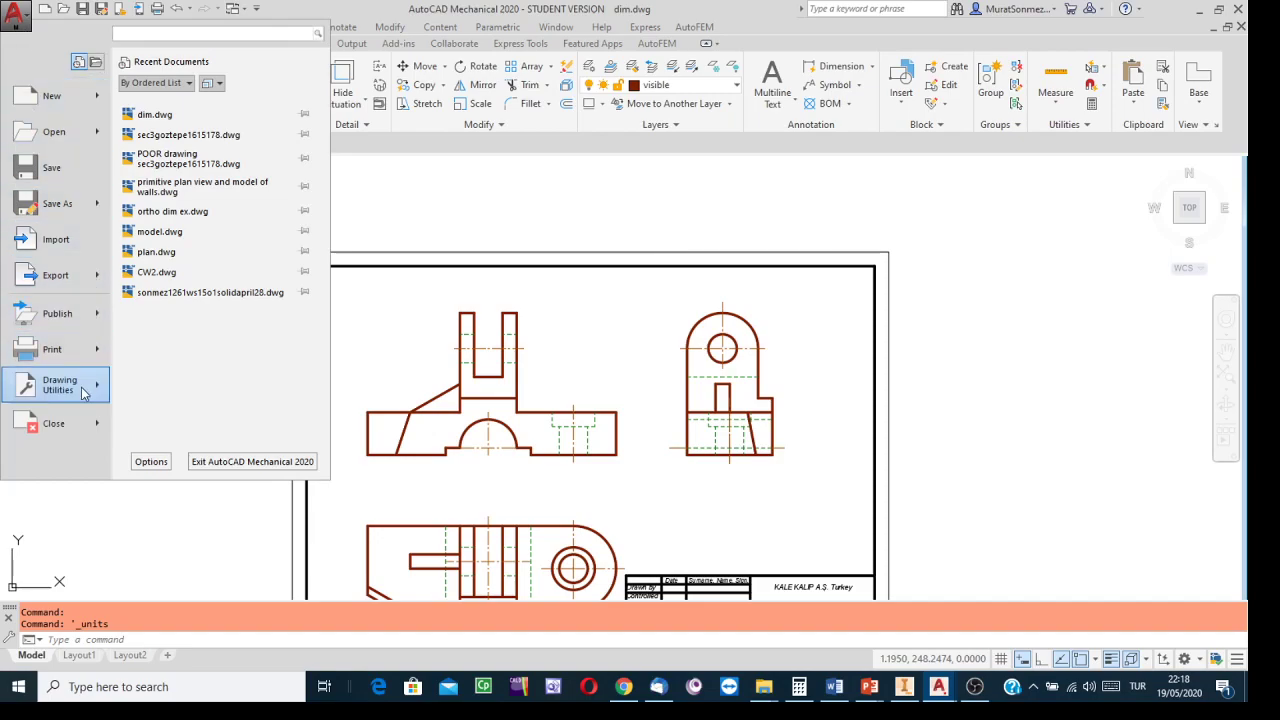
mouse_move(82, 393)
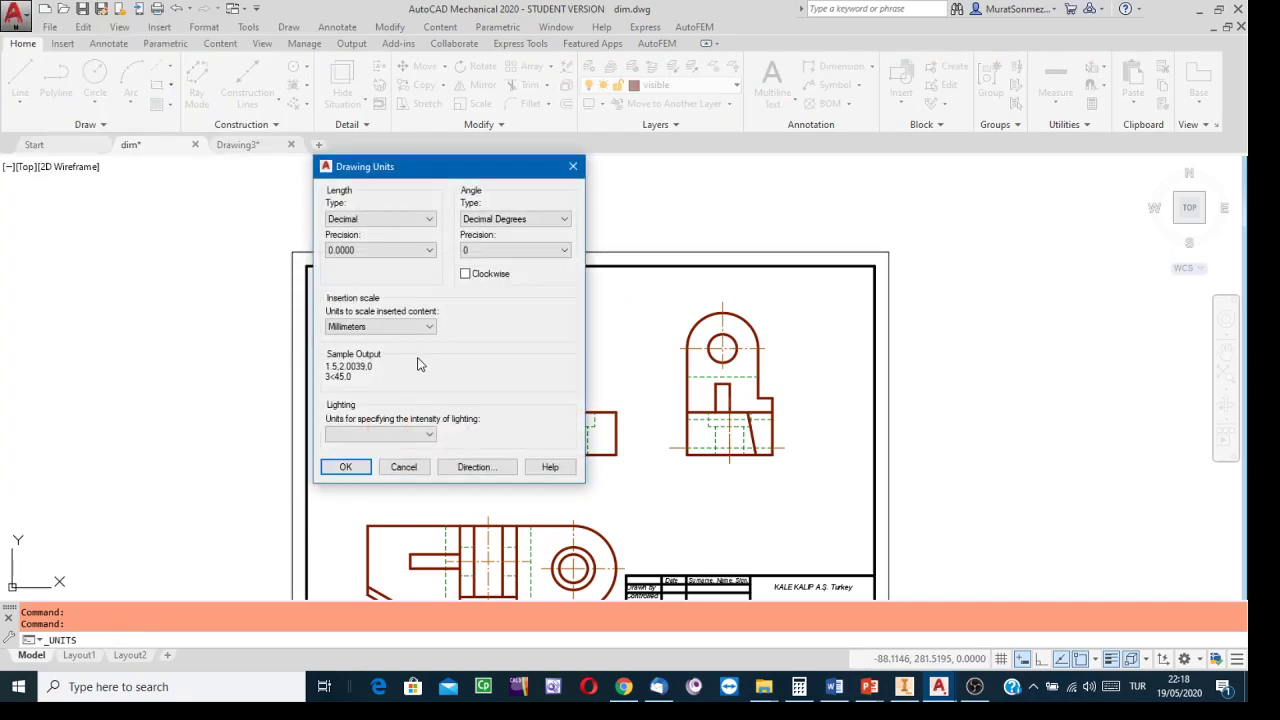
click(574, 166)
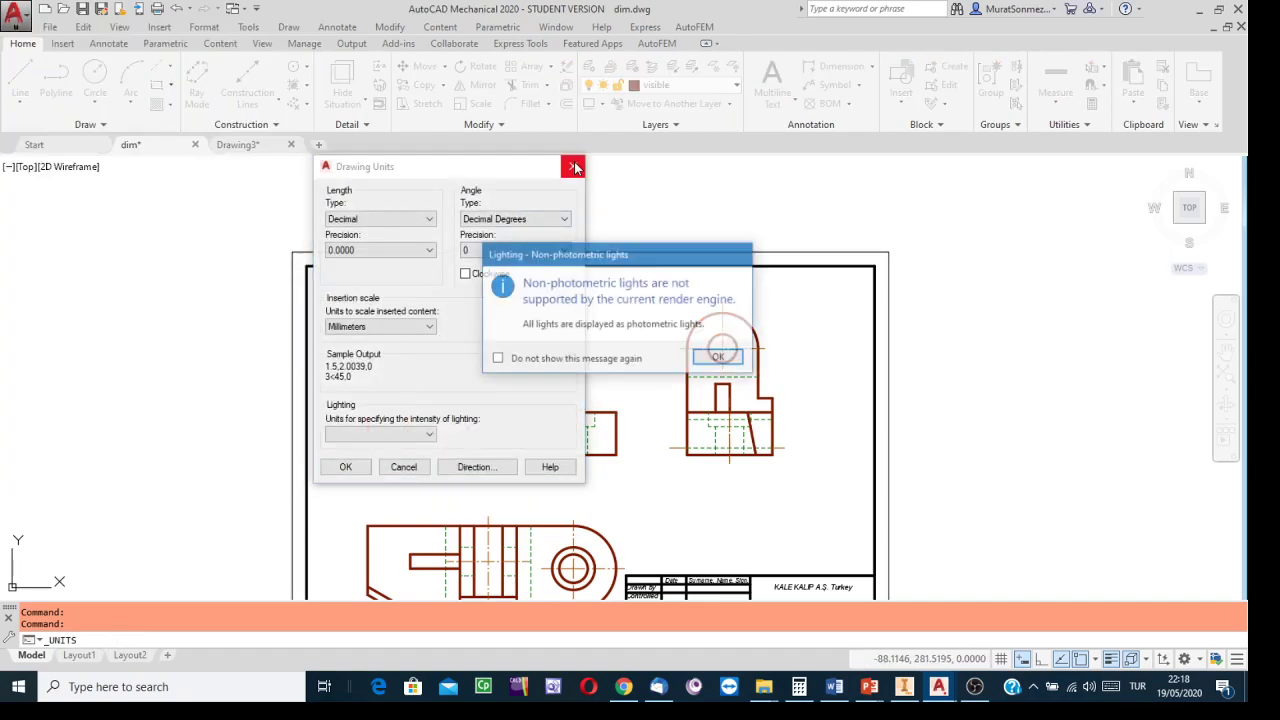
click(710, 362)
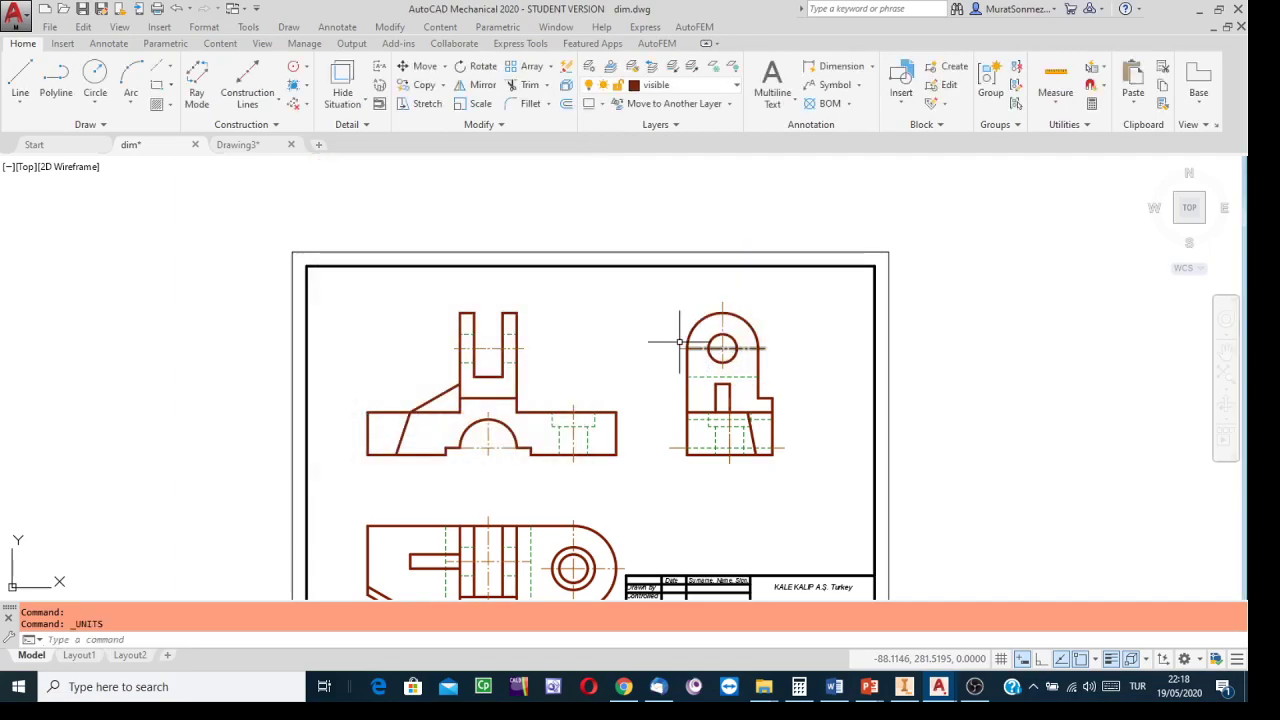
Reopen the ISO-25 dimension style for modification and move its settings window clear of the style manager
middle_drag(599, 330, 577, 257)
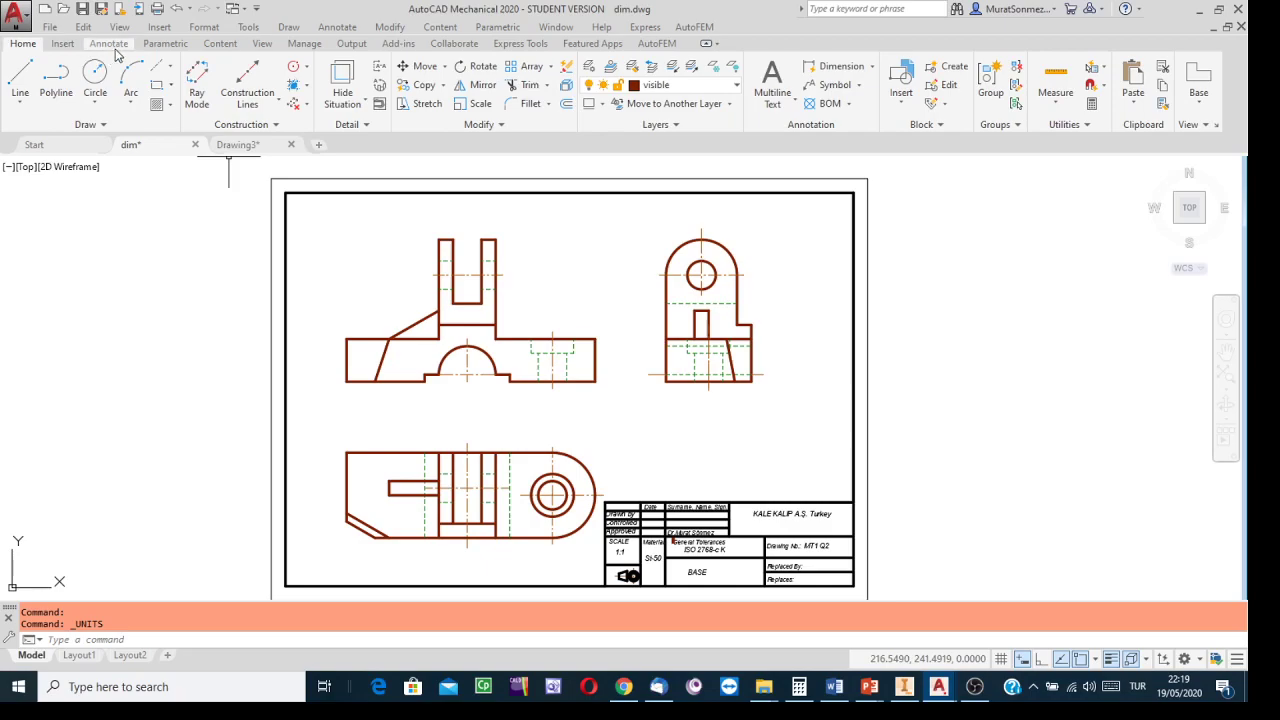
click(204, 27)
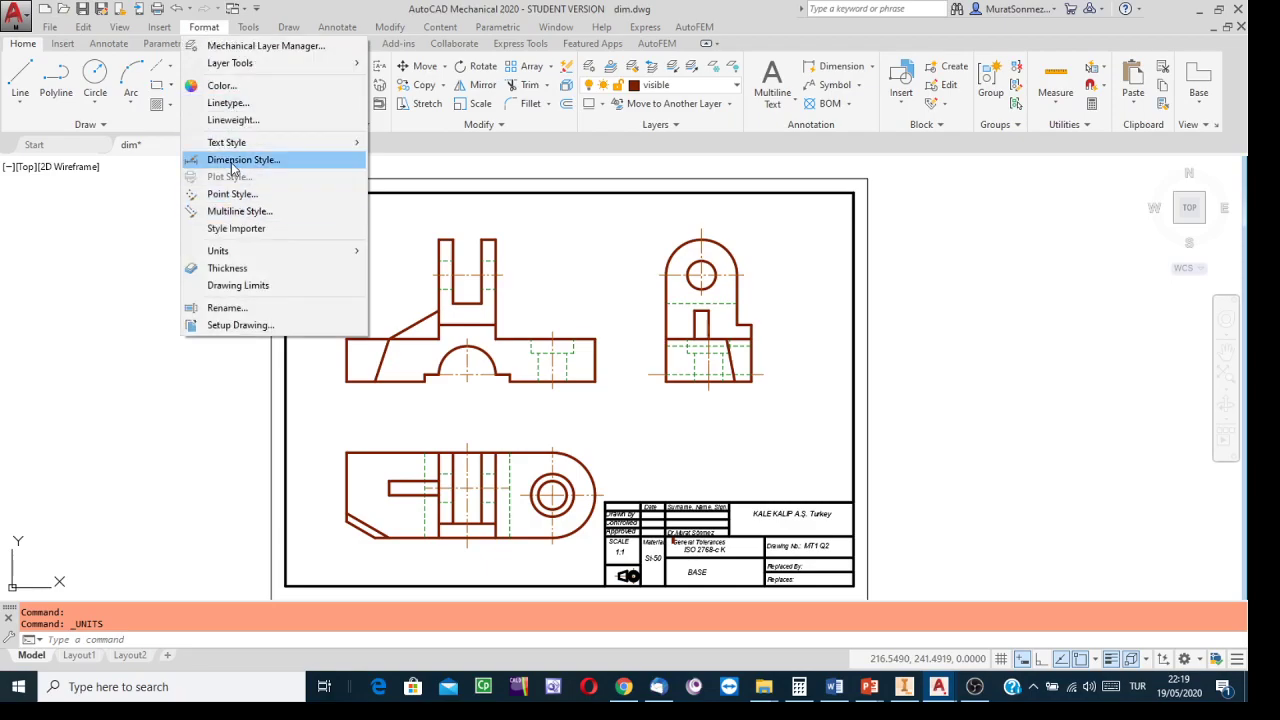
click(240, 160)
click(789, 308)
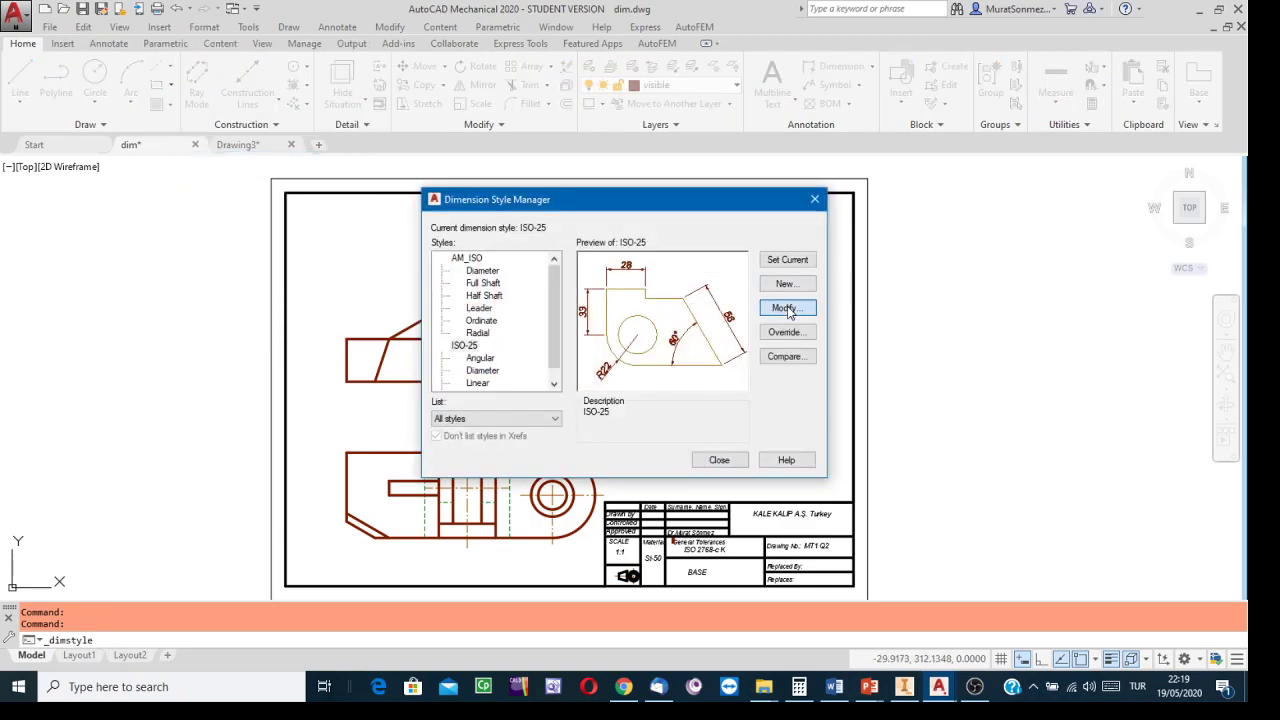
drag(995, 120, 518, 129)
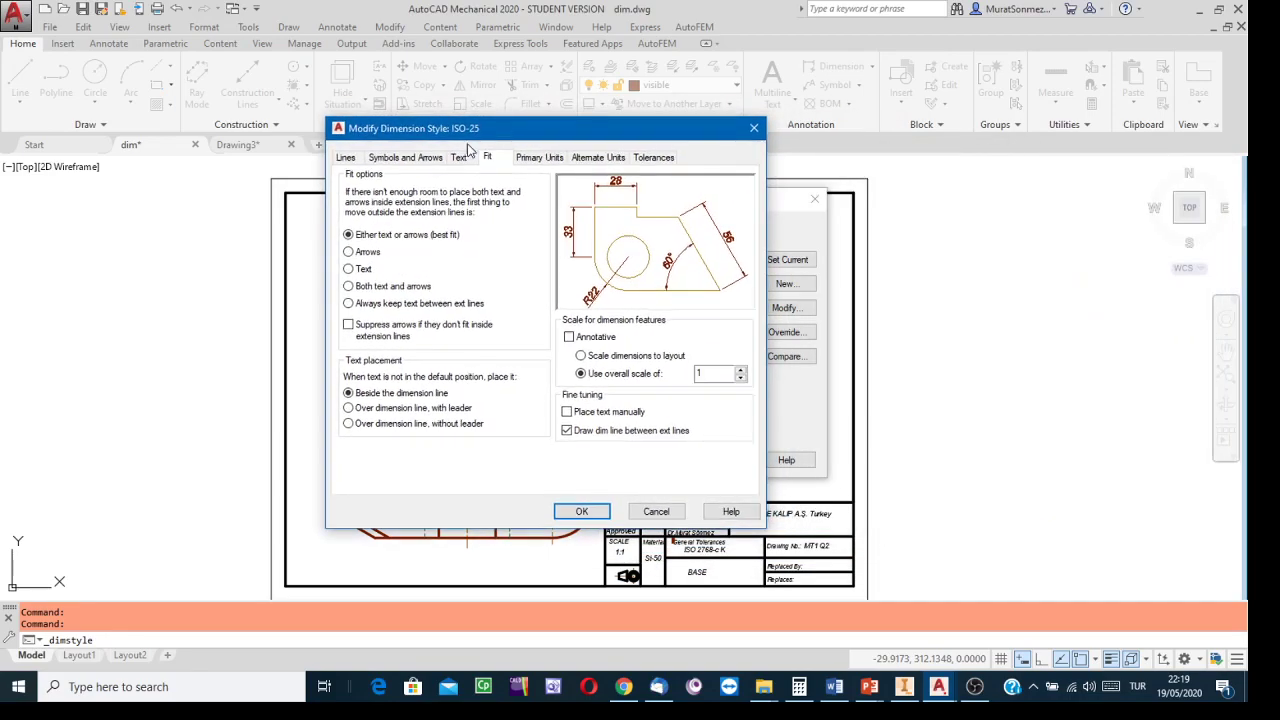
Review the ISO-25 style's line, symbol and arrow, text, and fit settings, including the overall scale for dimension features
click(345, 158)
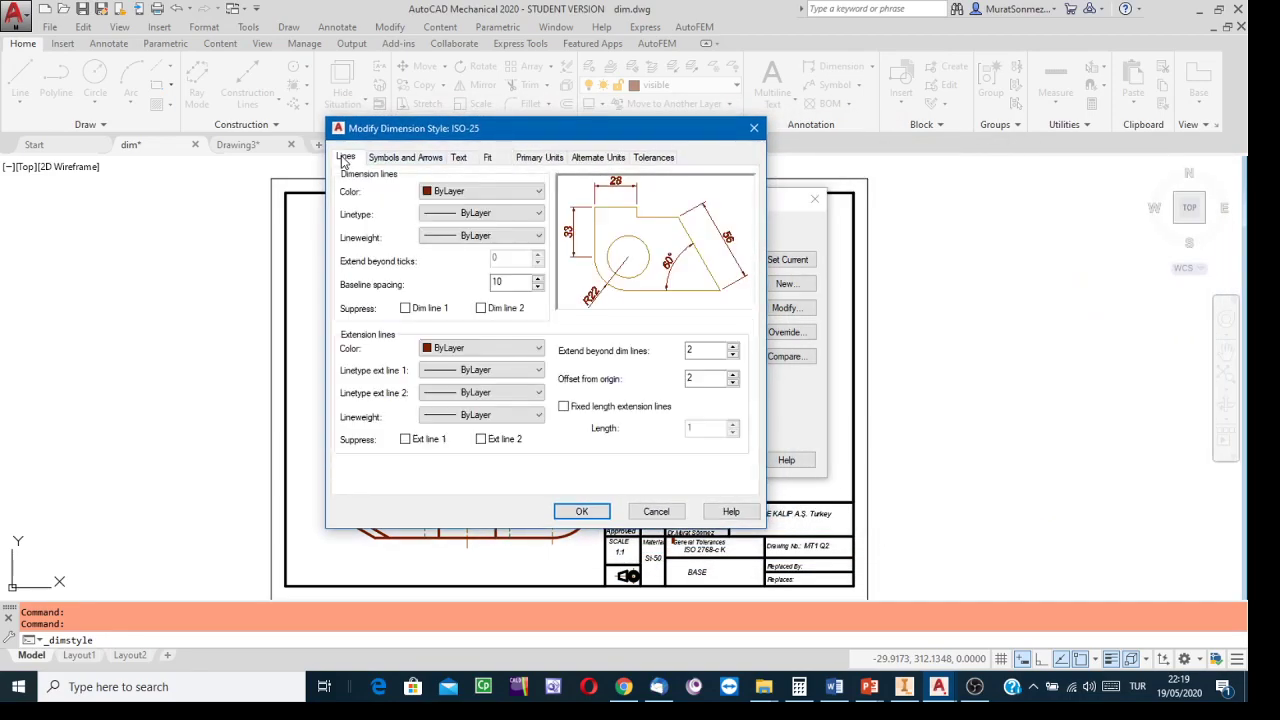
click(401, 160)
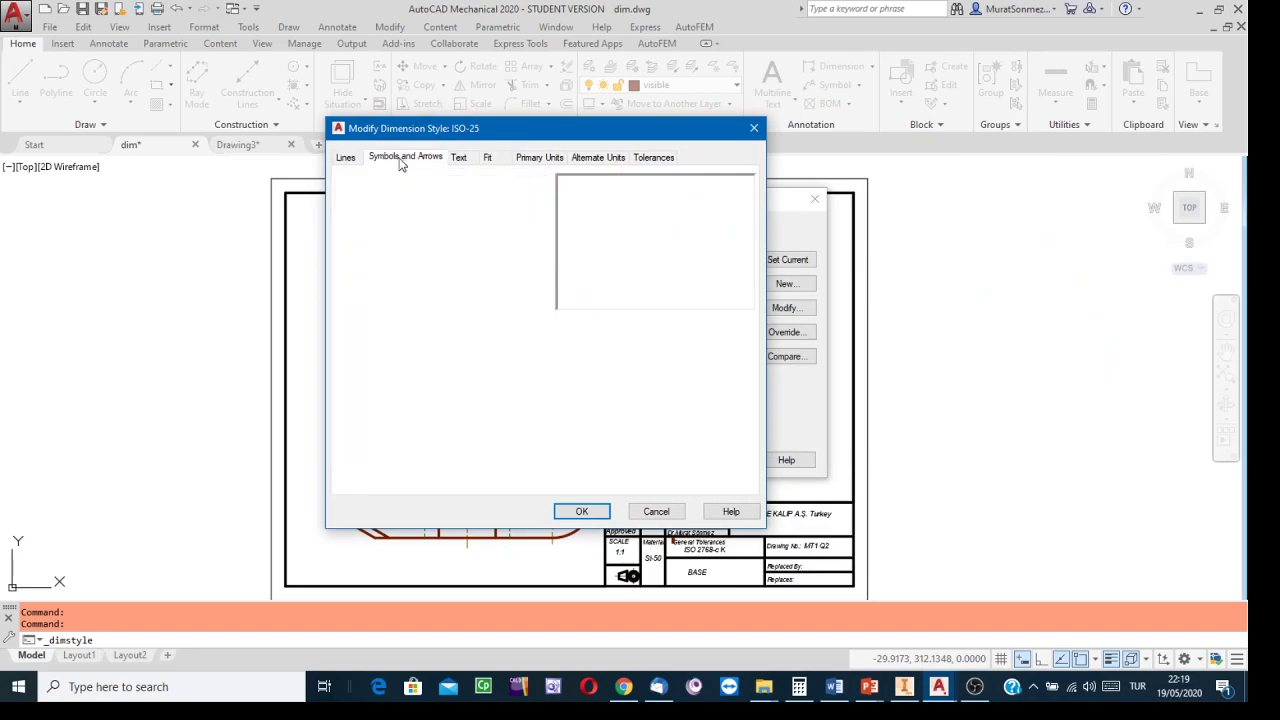
click(464, 165)
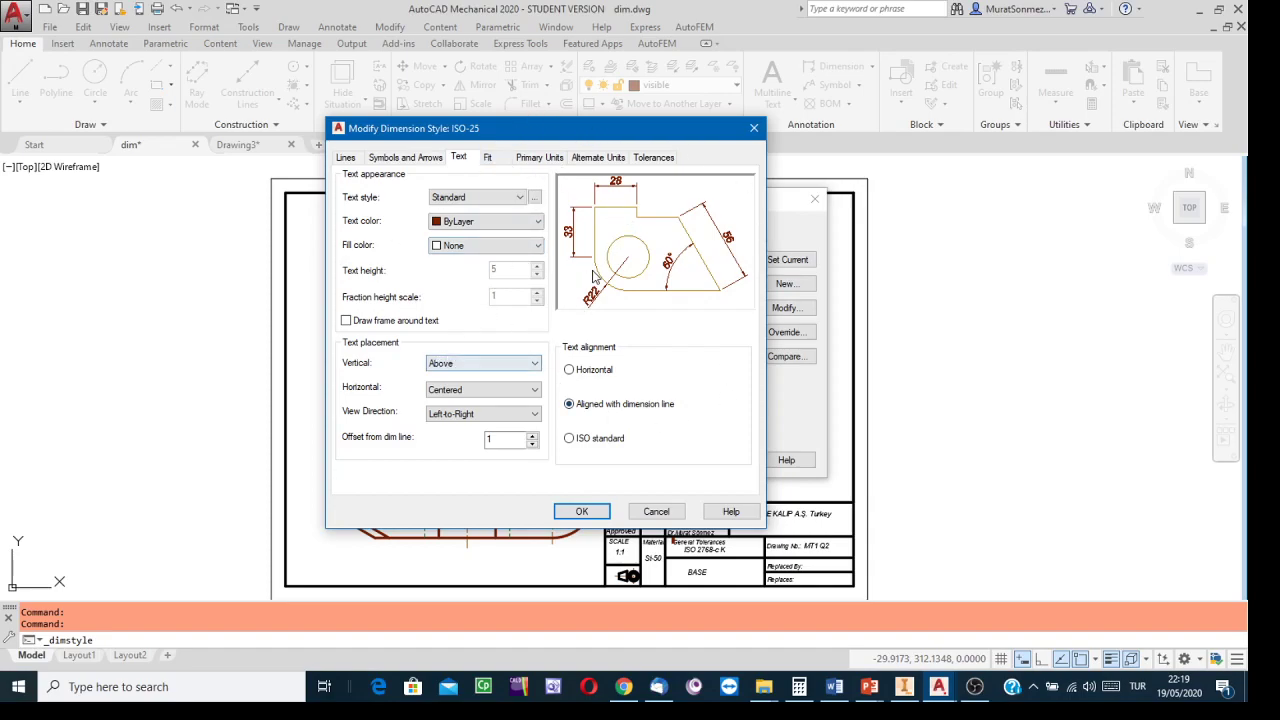
click(488, 158)
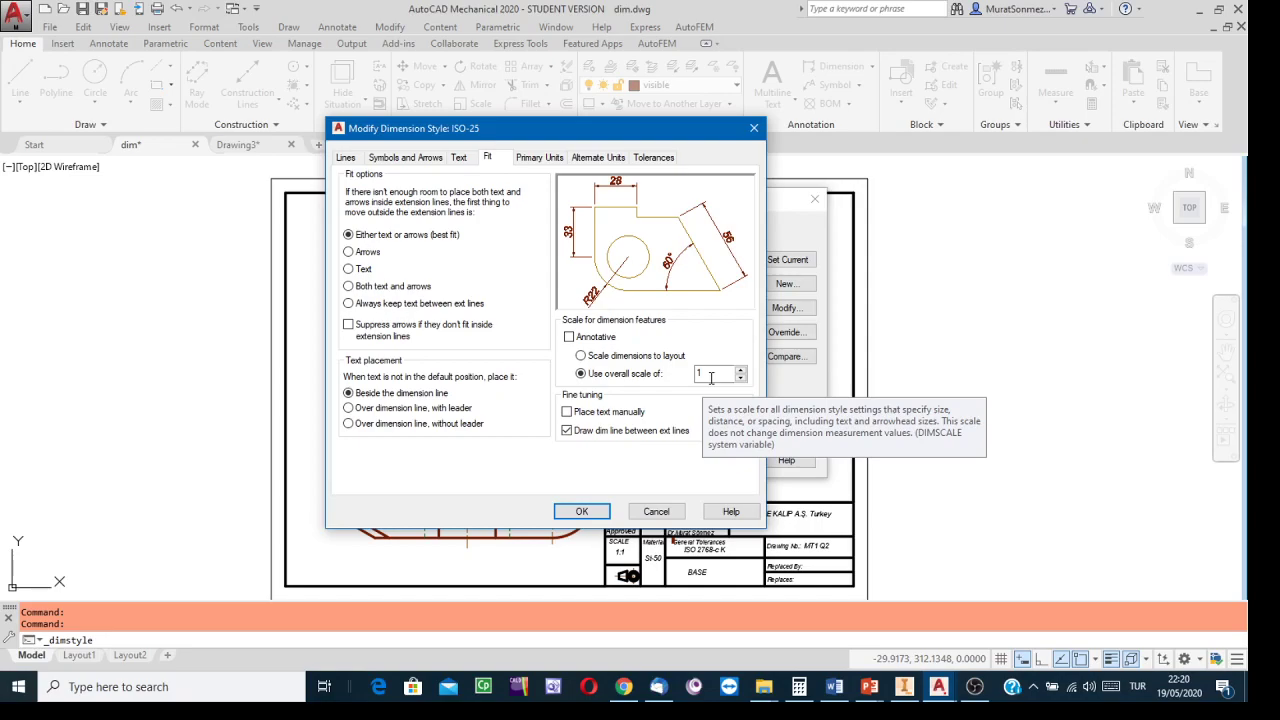
Choose Decimal Degrees as the units format for angular dimensions in the ISO-25 primary units
click(537, 160)
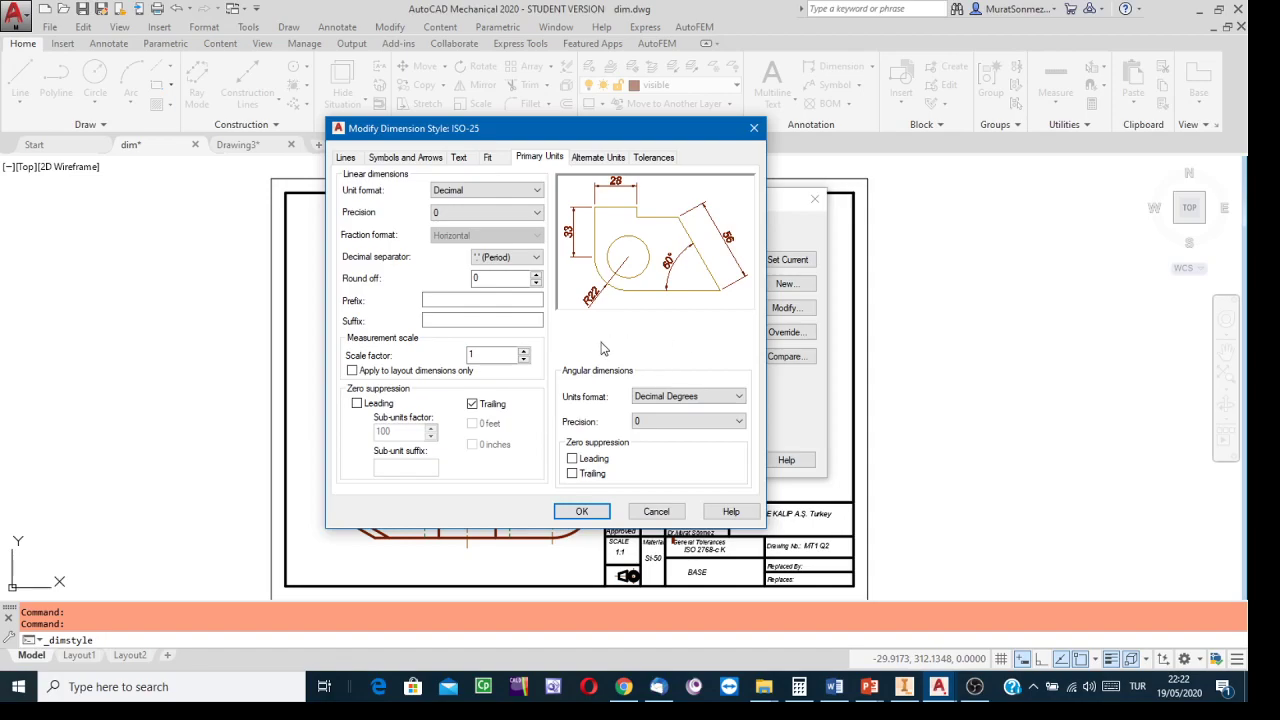
click(740, 396)
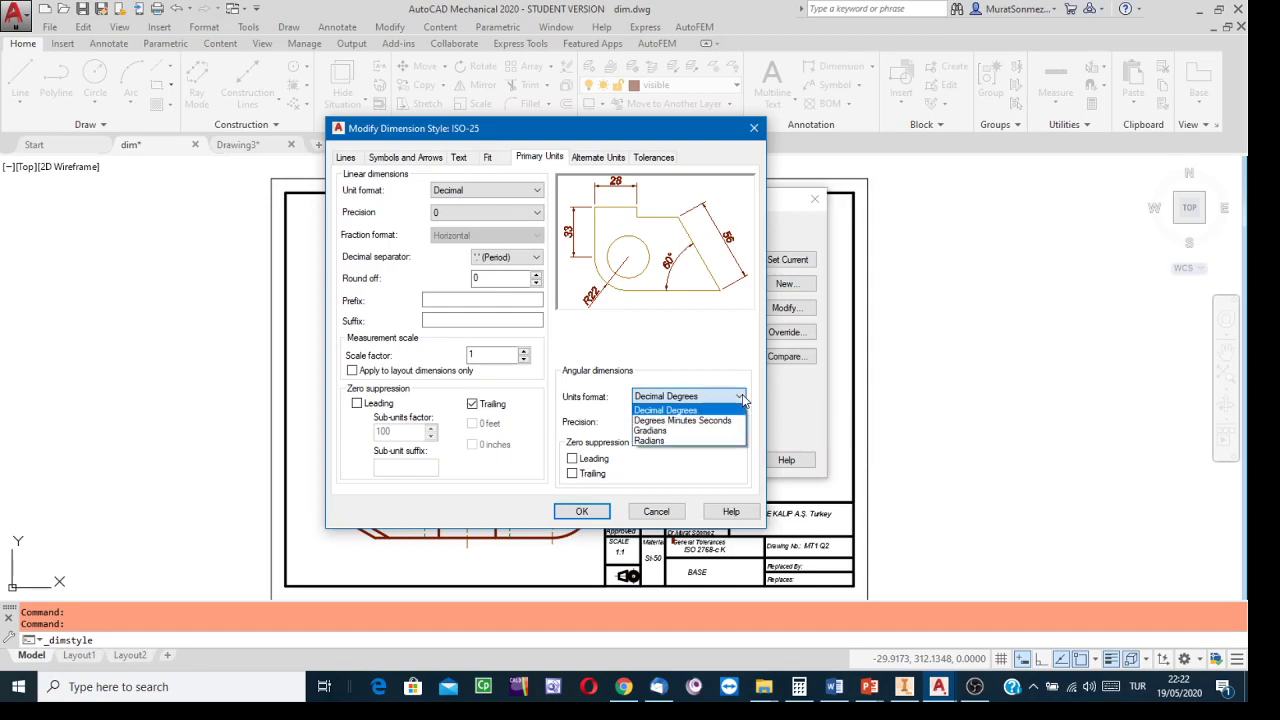
click(677, 411)
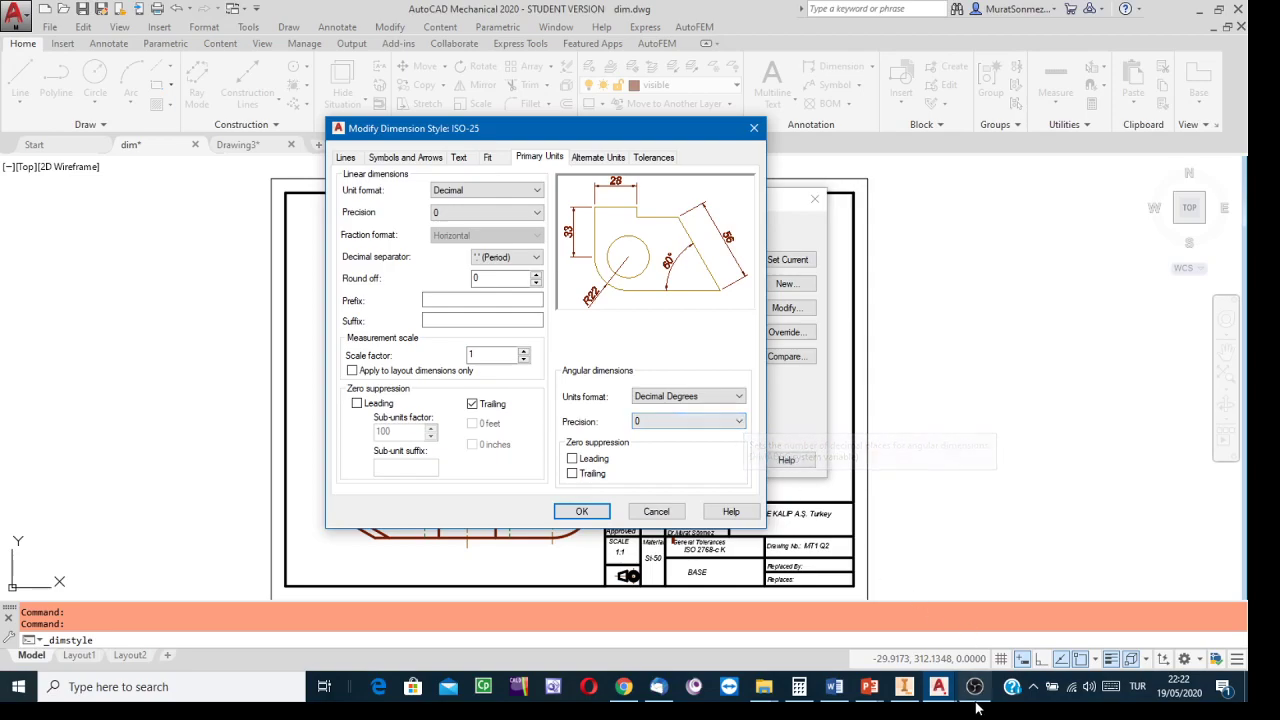
Switch to the PowerPoint tolerance presentation, examine slide 17's table of permissible angular deviations, and return to AutoCAD Mechanical
click(870, 688)
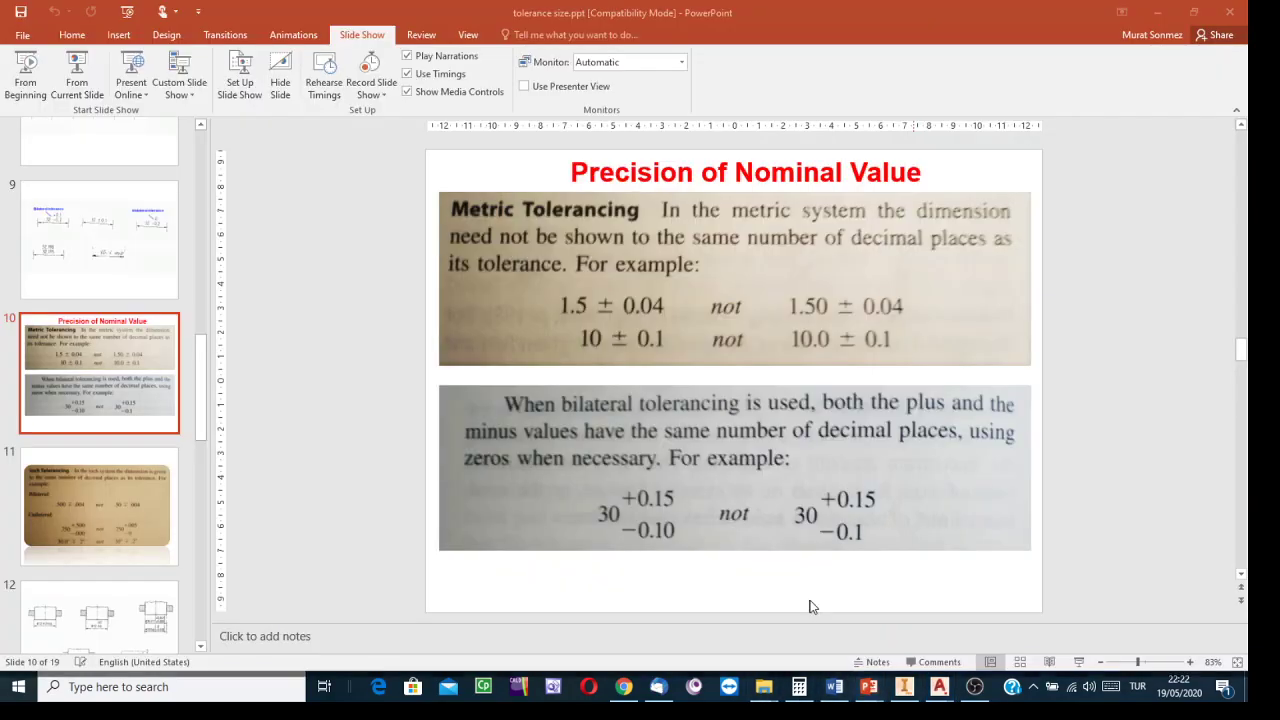
click(813, 607)
scroll(187, 537, down, 5)
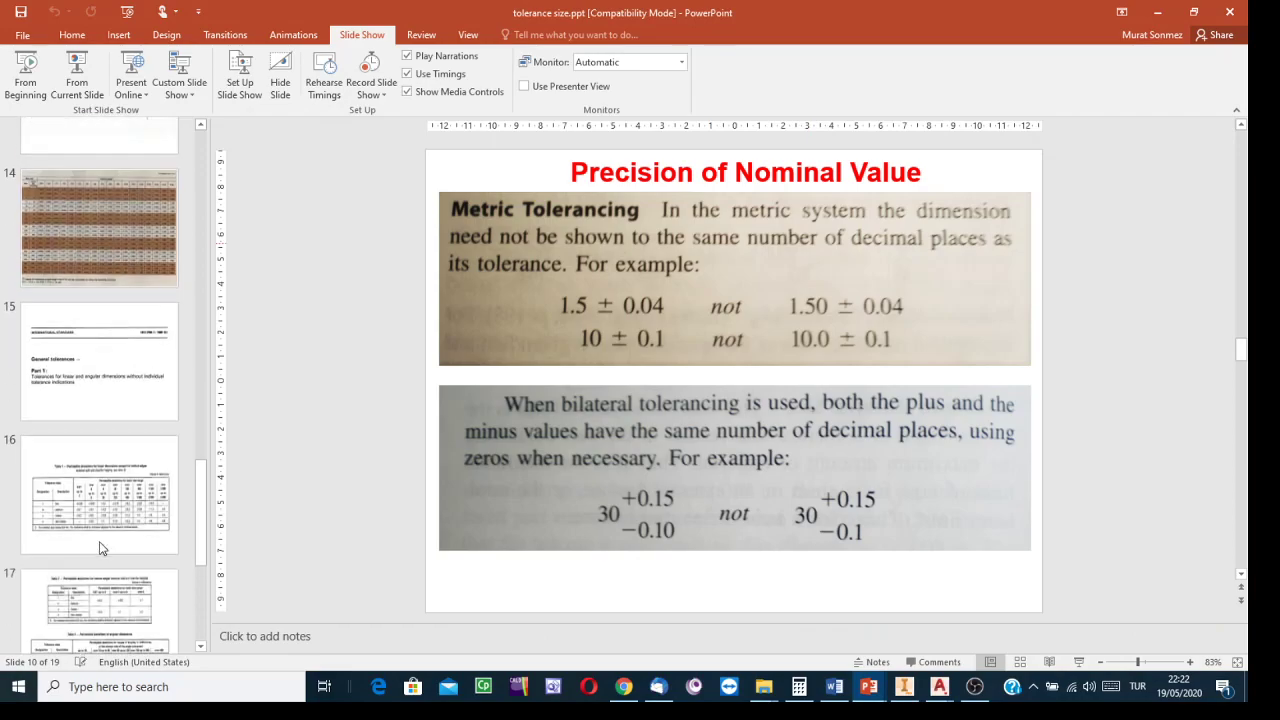
scroll(104, 509, down, 1)
click(90, 405)
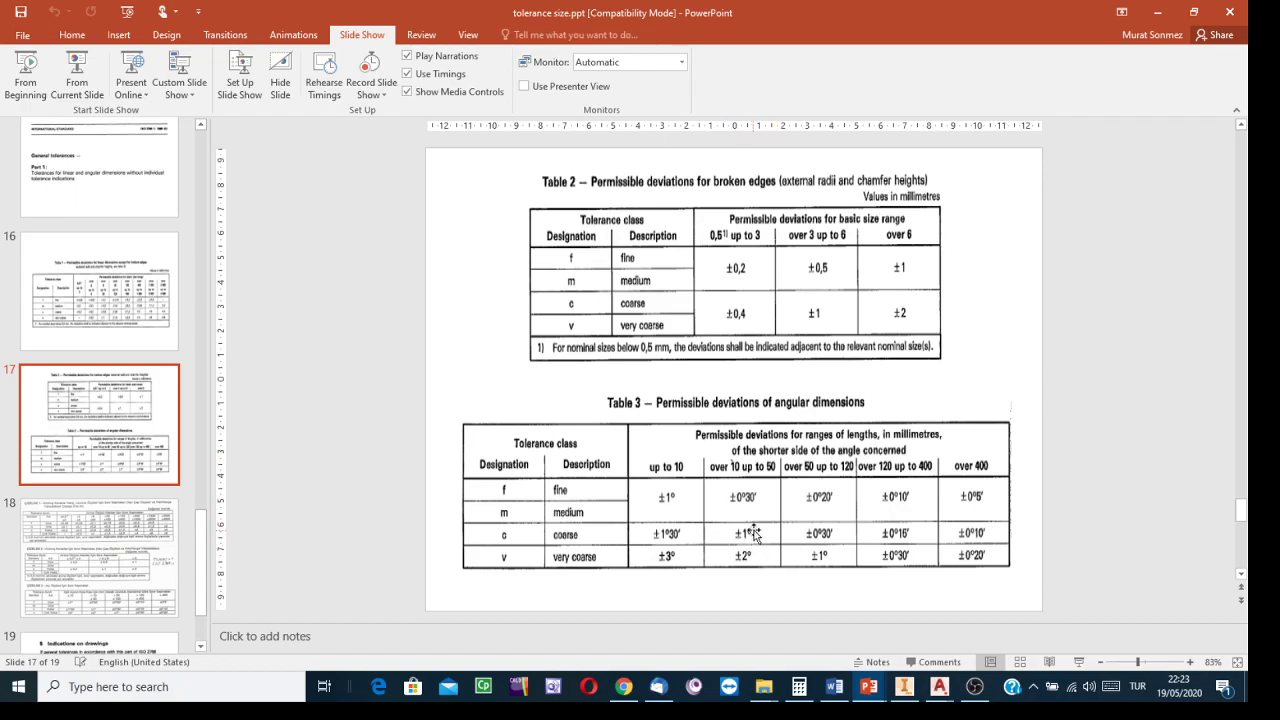
click(939, 686)
click(849, 629)
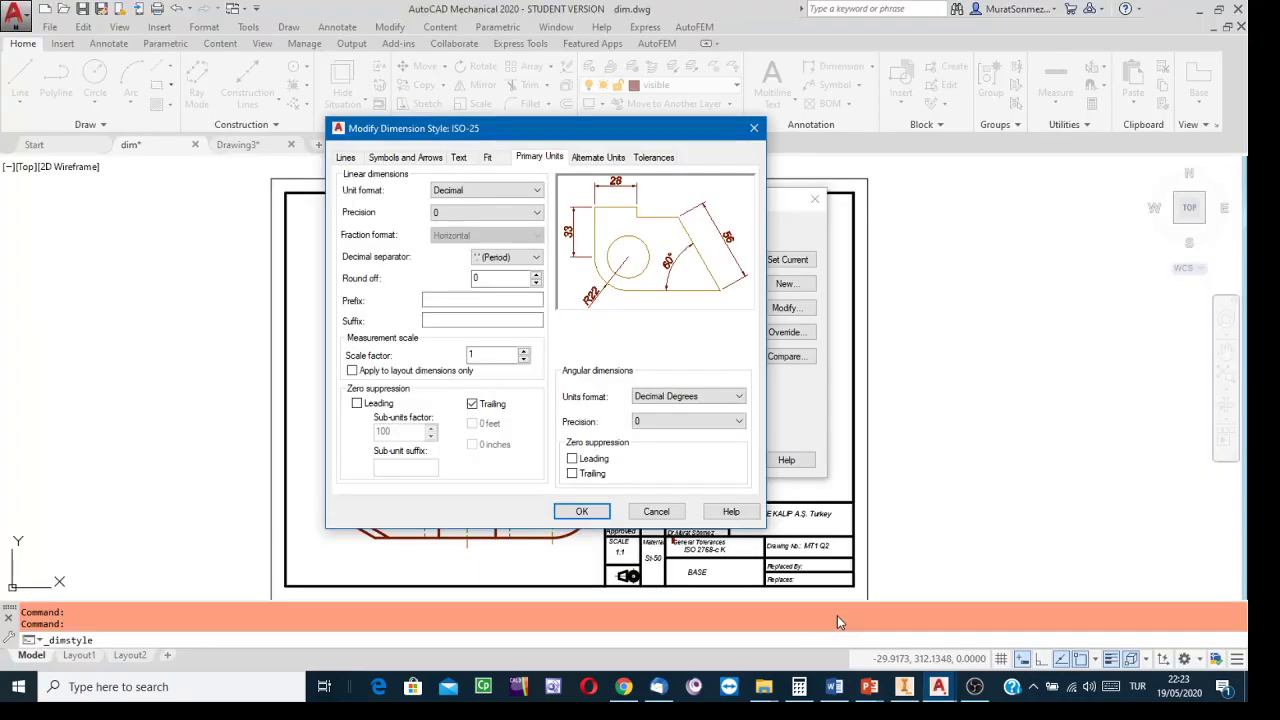
Set the angular dimension precision to 0 and check the ISO-25 style's alternate units and tolerance settings
click(737, 423)
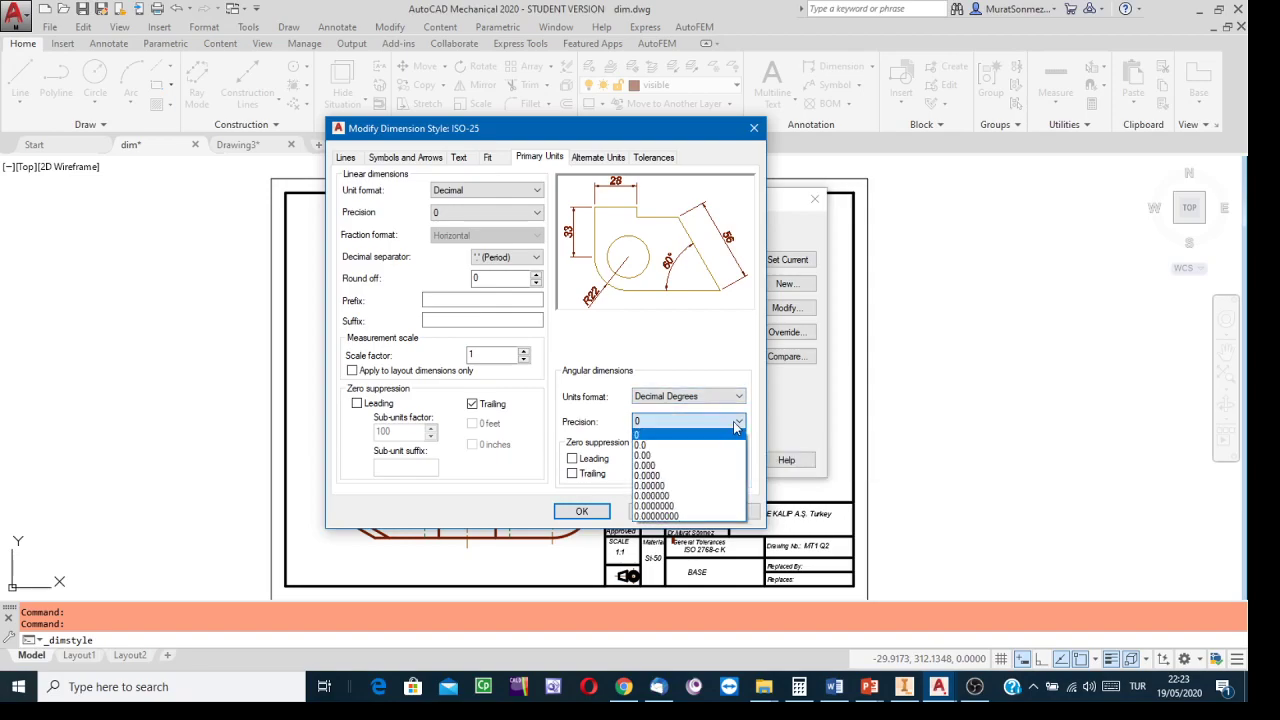
click(640, 436)
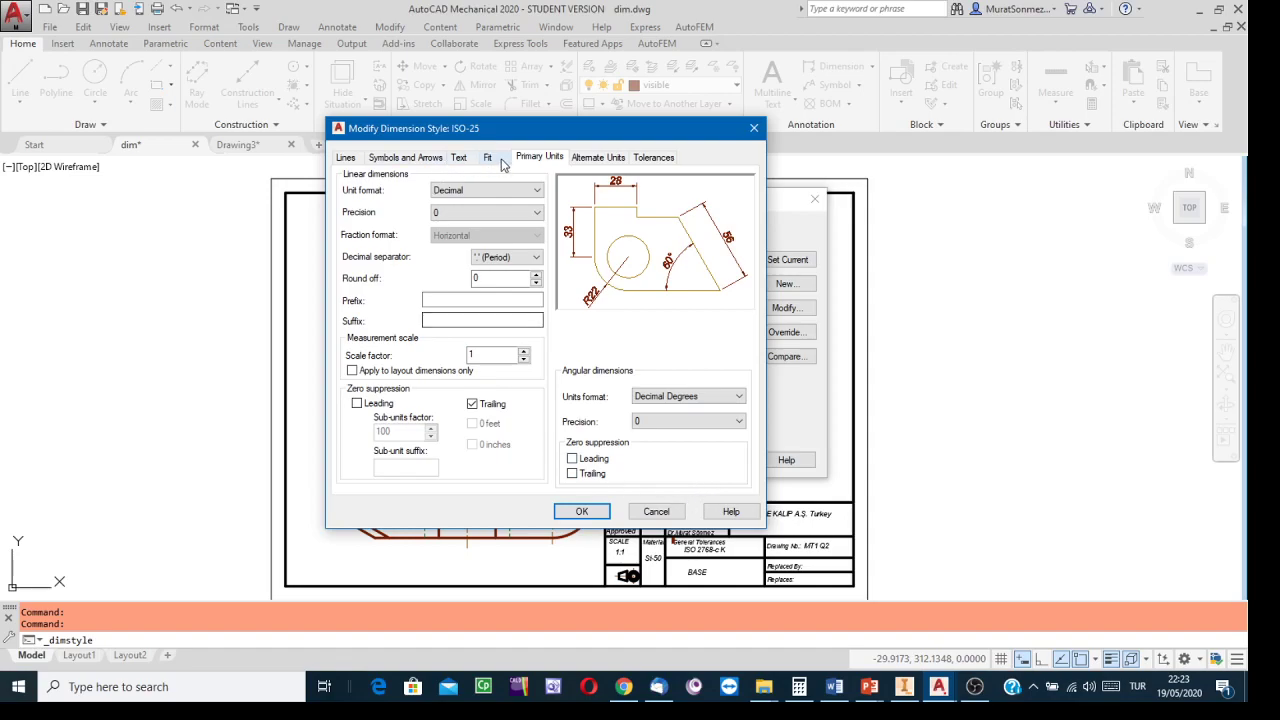
click(590, 160)
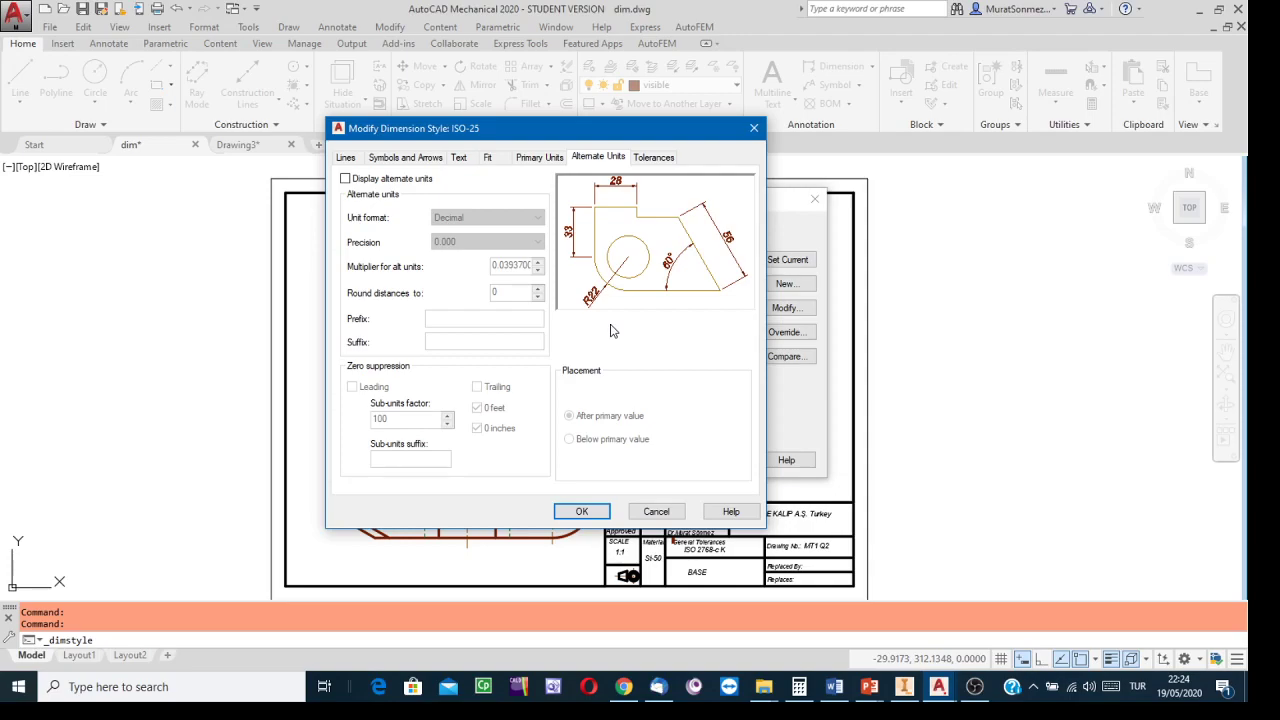
click(346, 179)
click(346, 179)
click(656, 164)
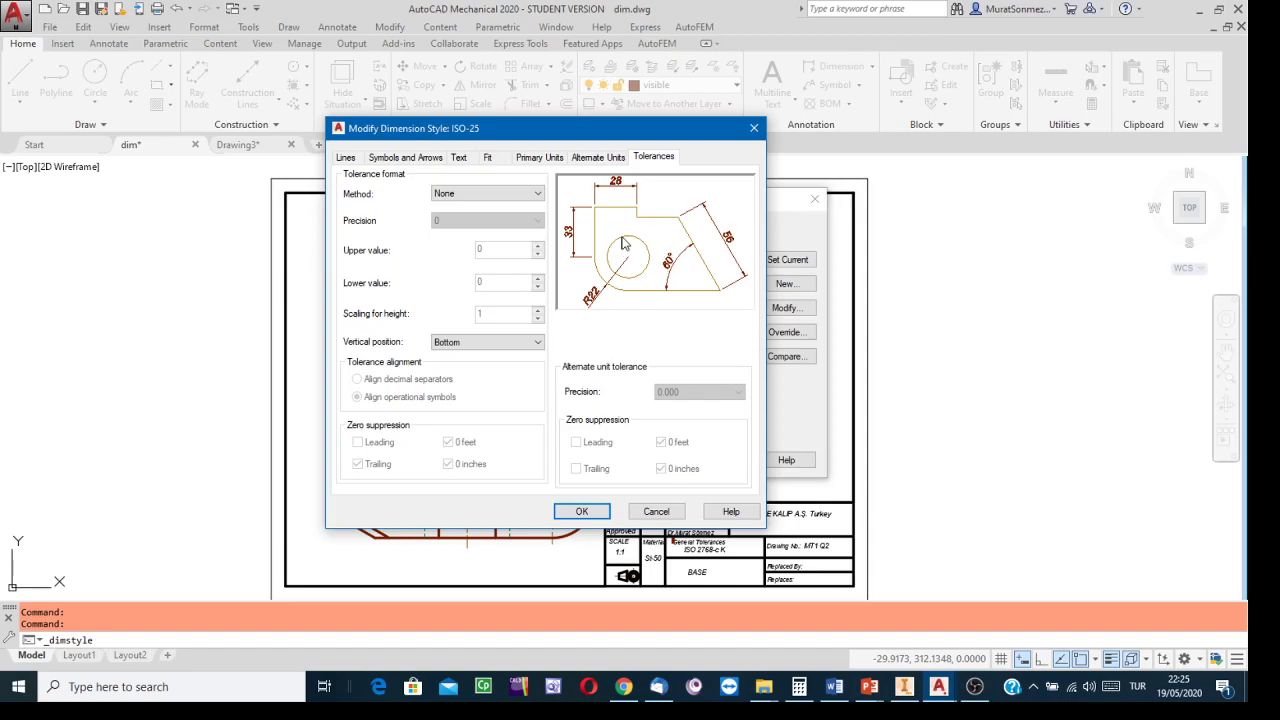
Accept the ISO-25 modifications, set ISO-25 as the current dimension style, and close the Dimension Style Manager
click(581, 512)
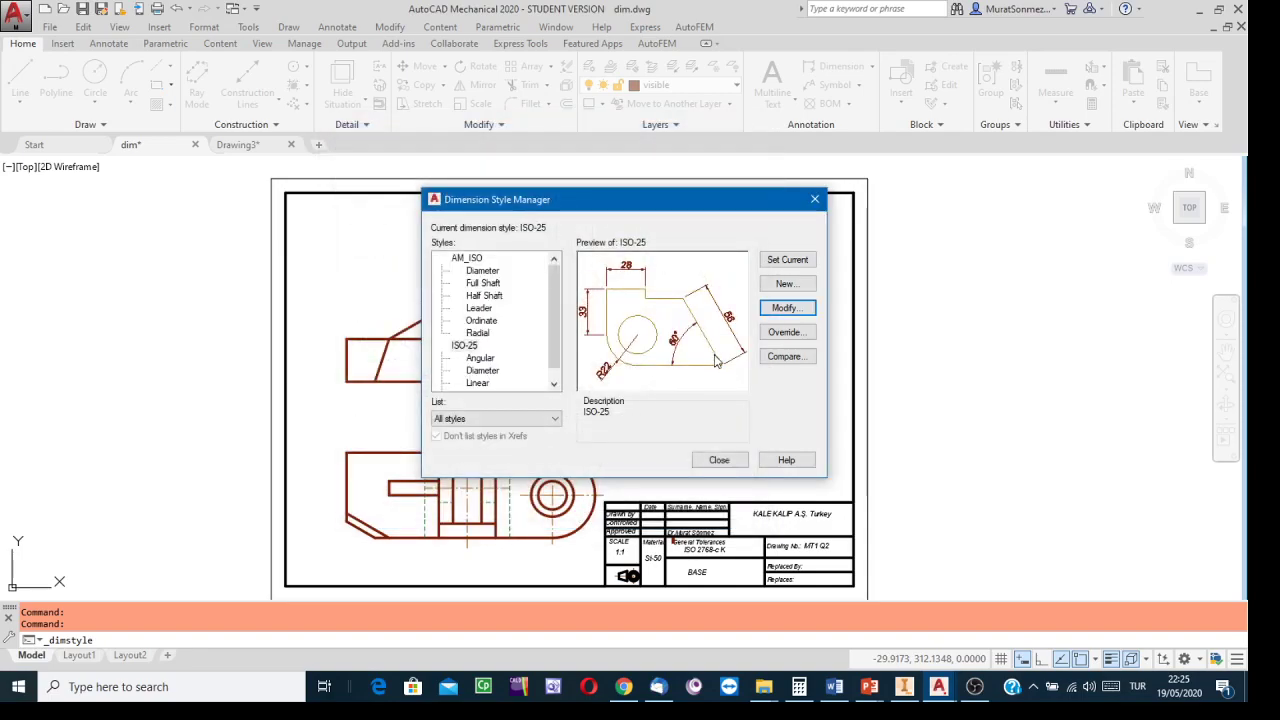
click(796, 264)
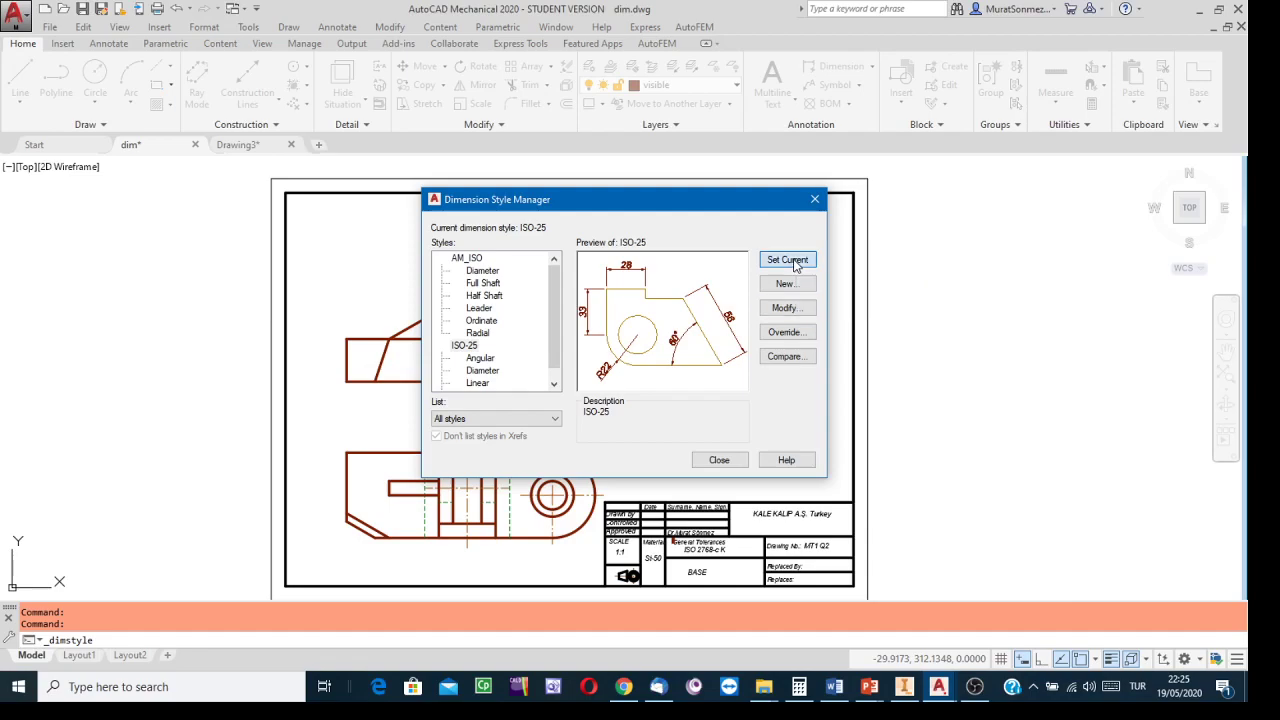
click(717, 461)
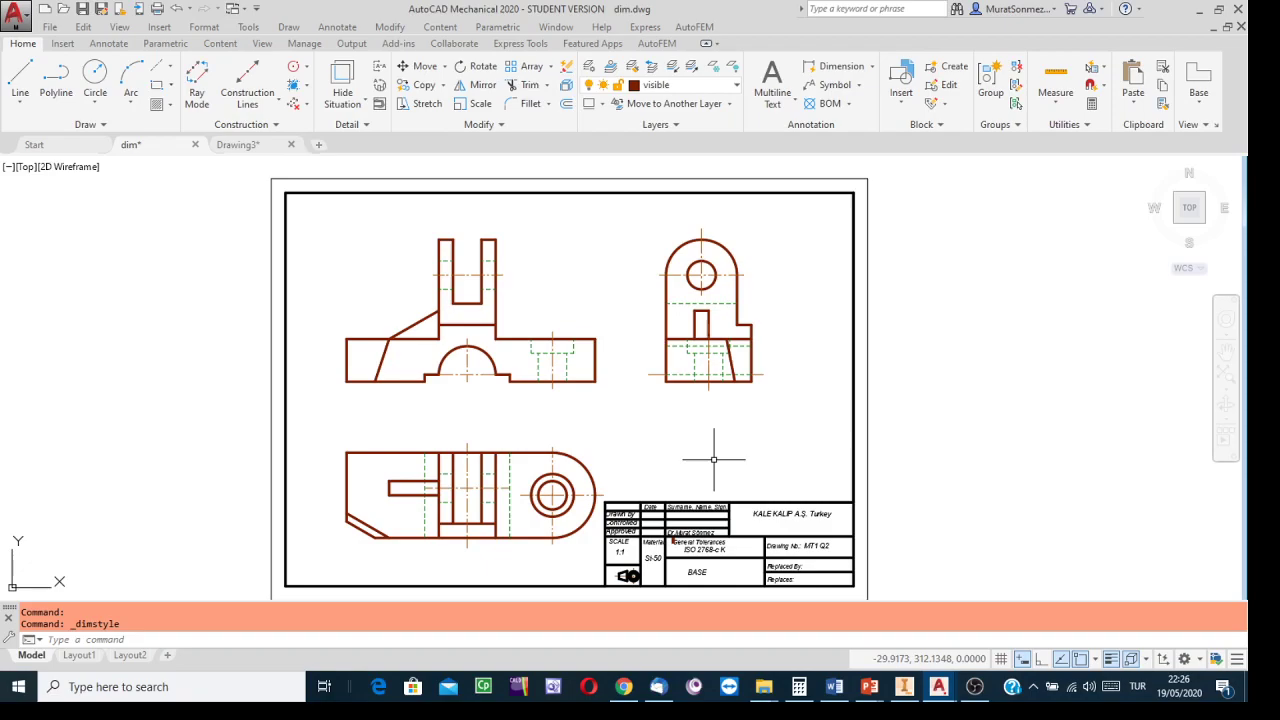
Switch to Drawing3 and examine the scale given in its title block
click(249, 145)
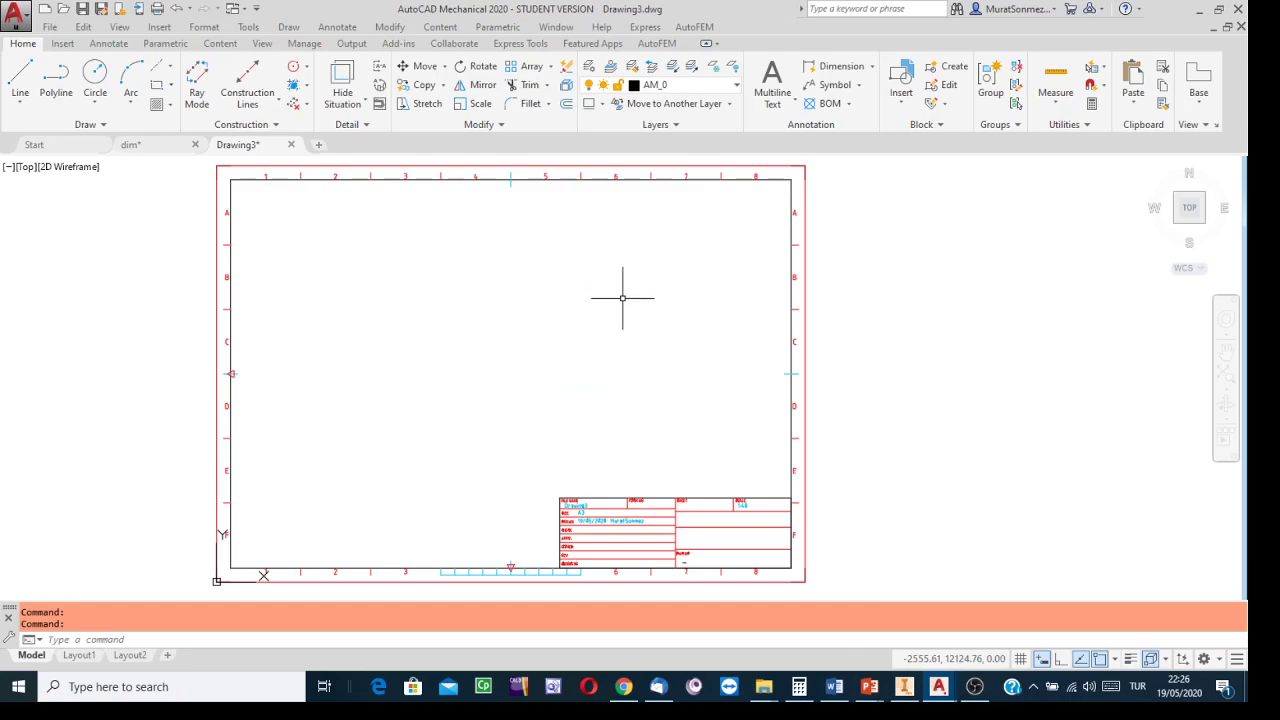
scroll(745, 491, up, 5)
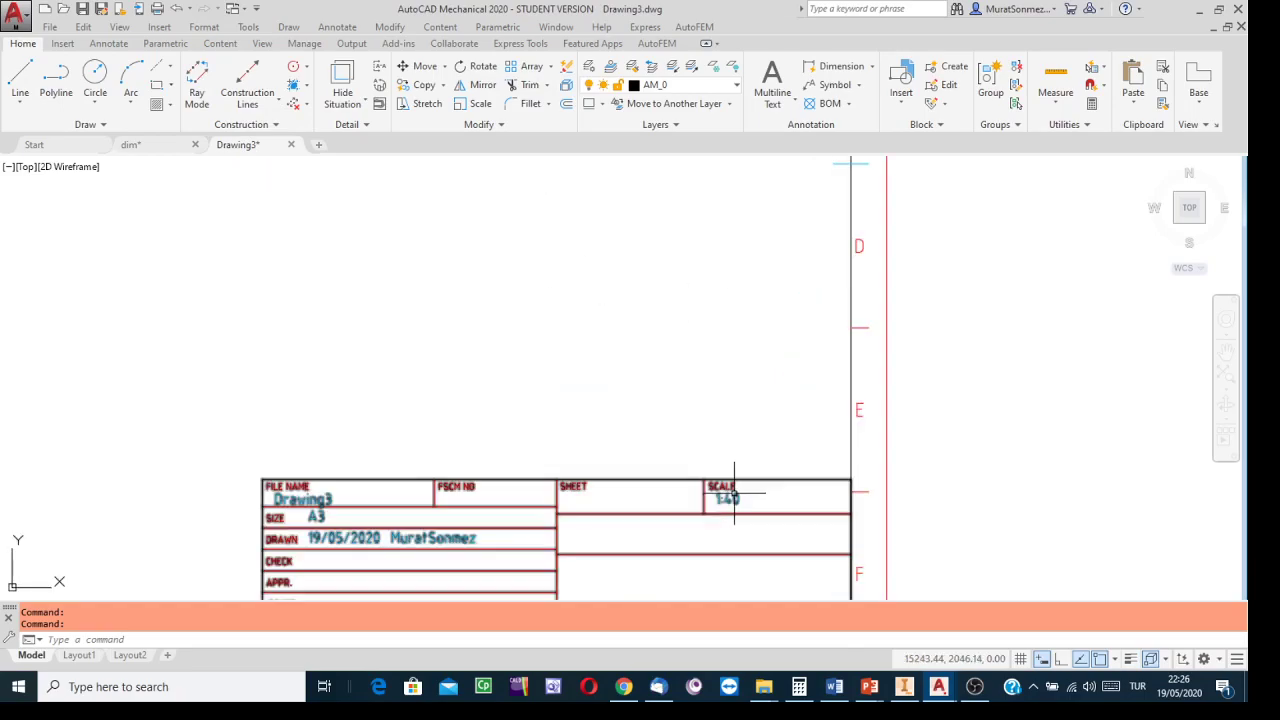
scroll(700, 514, up, 3)
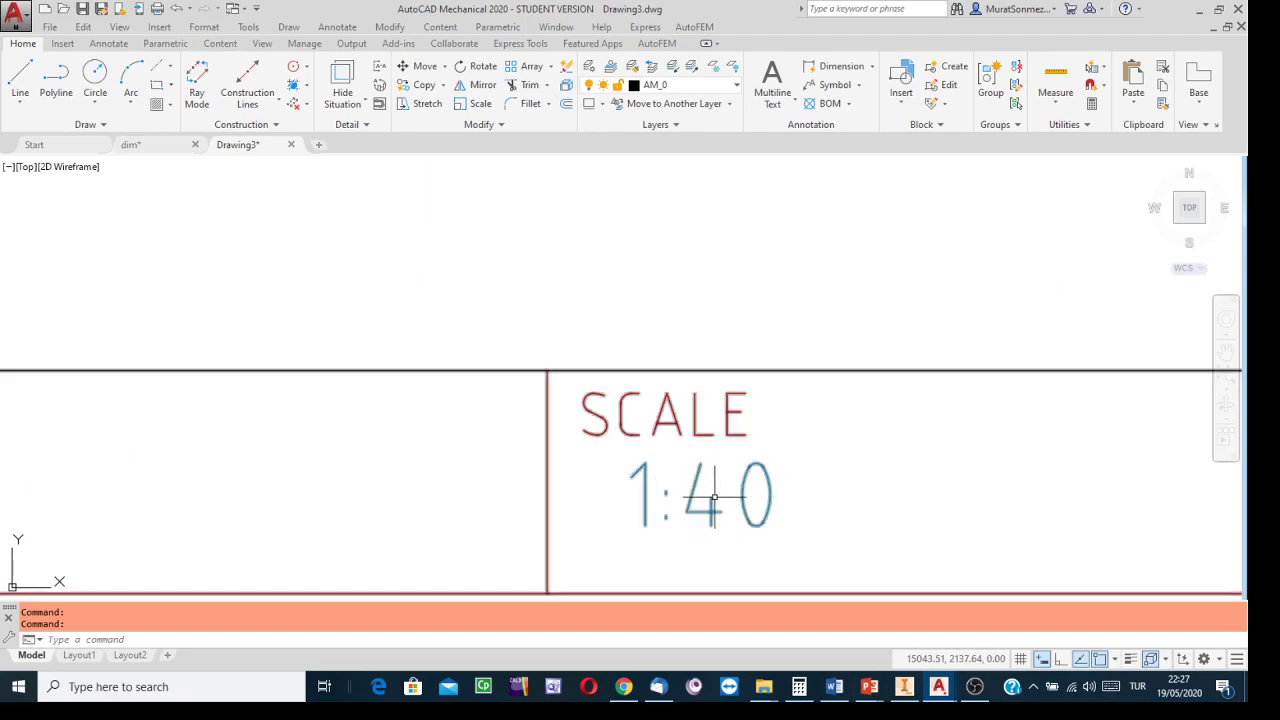
scroll(720, 497, down, 8)
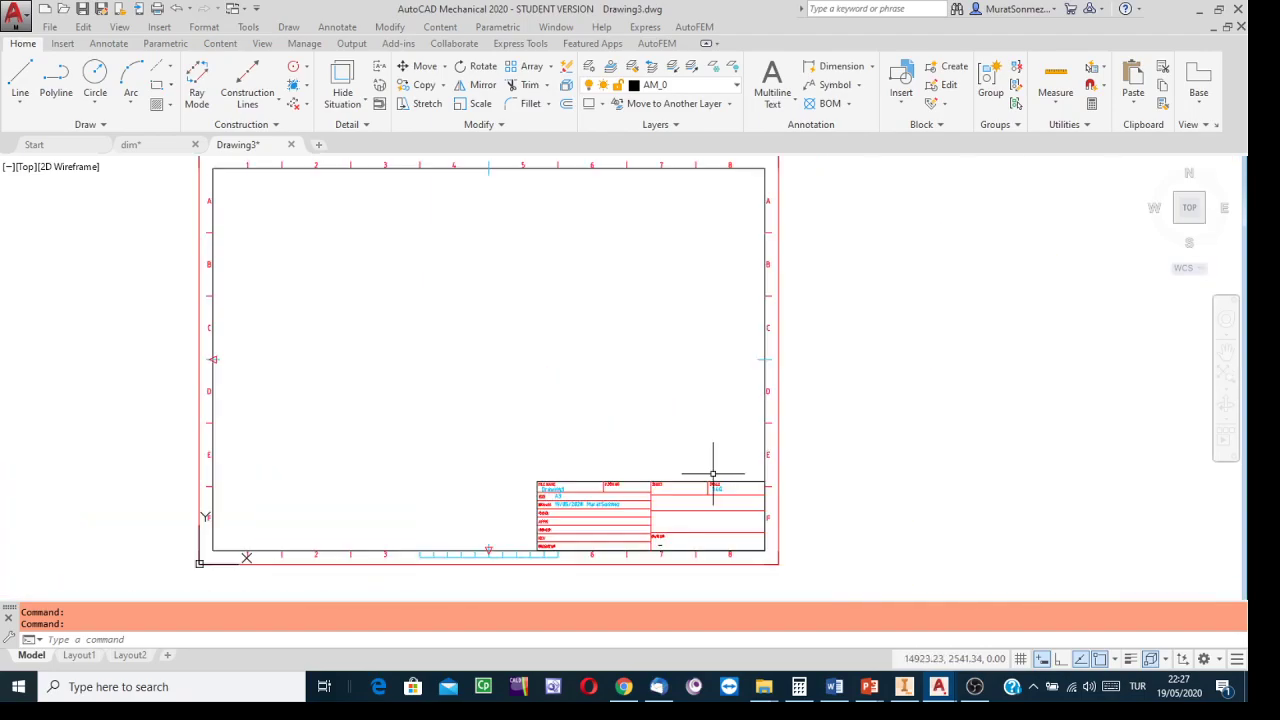
middle_drag(675, 420, 743, 398)
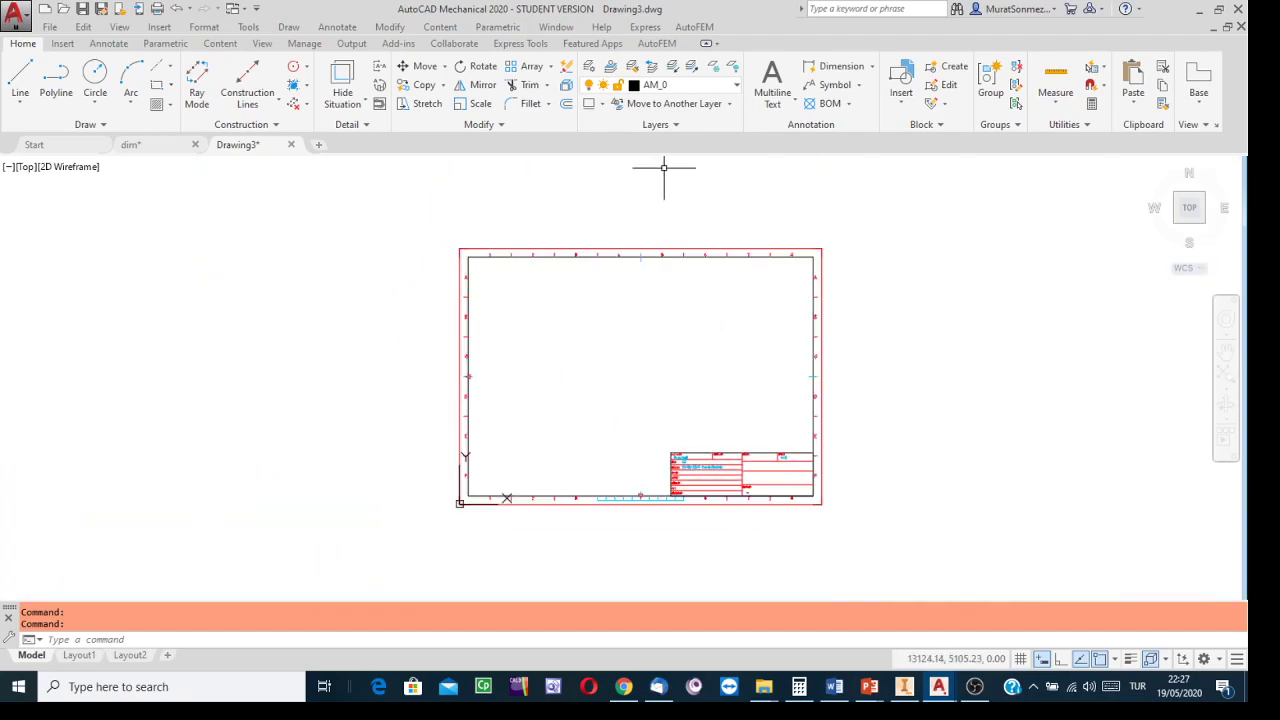
Draw a rectangle 10000 wide and 6000 high inside the Drawing3 frame, using the blue Contour layer AM_2
click(602, 105)
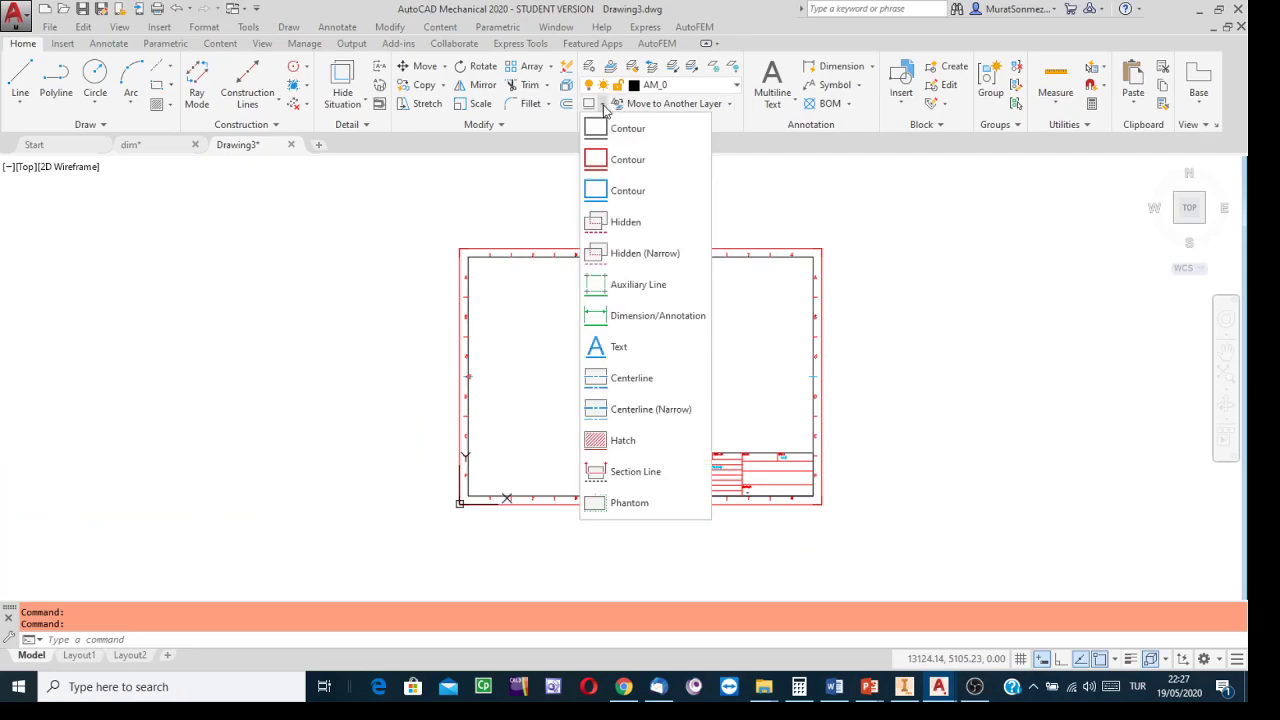
click(616, 193)
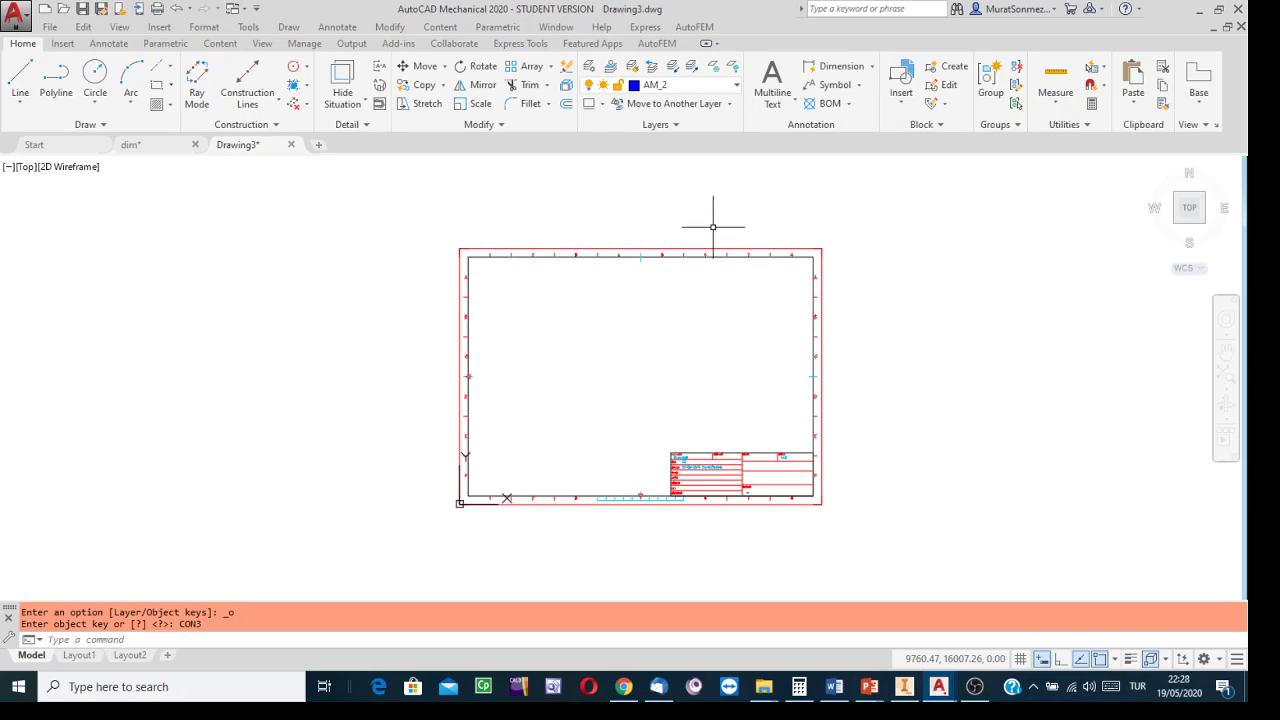
scroll(644, 287, up, 2)
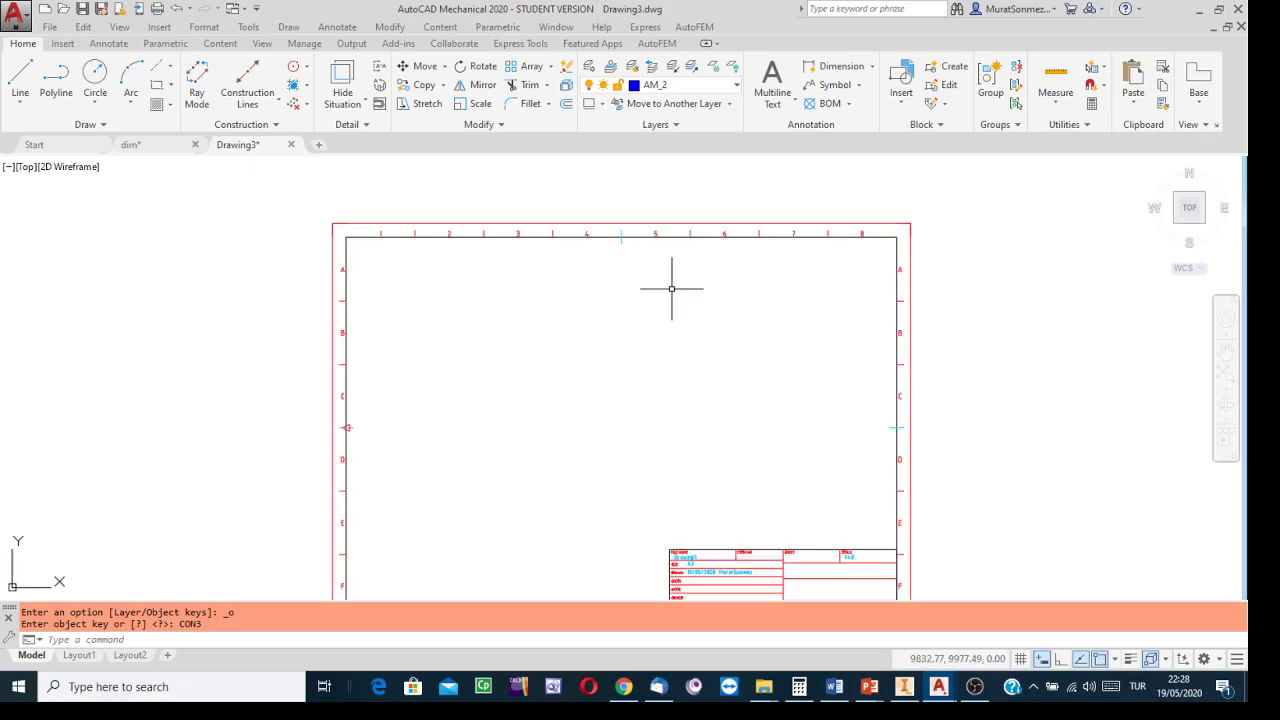
middle_drag(674, 277, 655, 225)
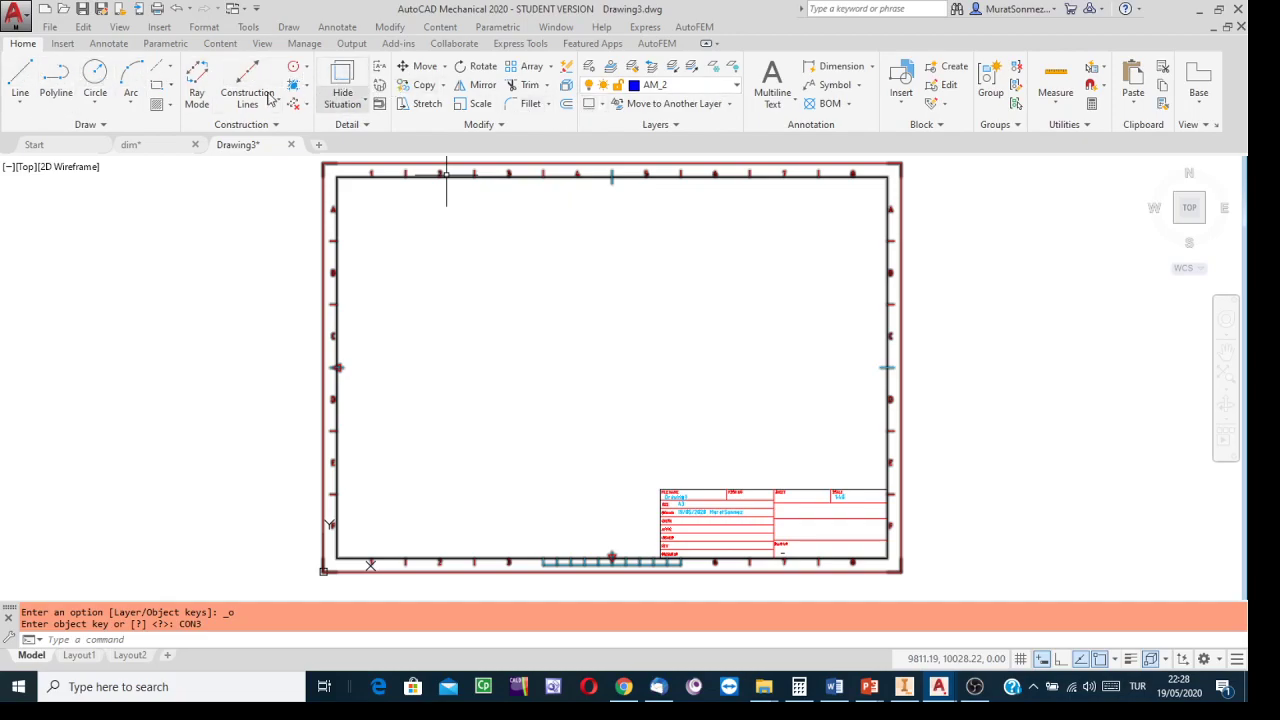
click(155, 87)
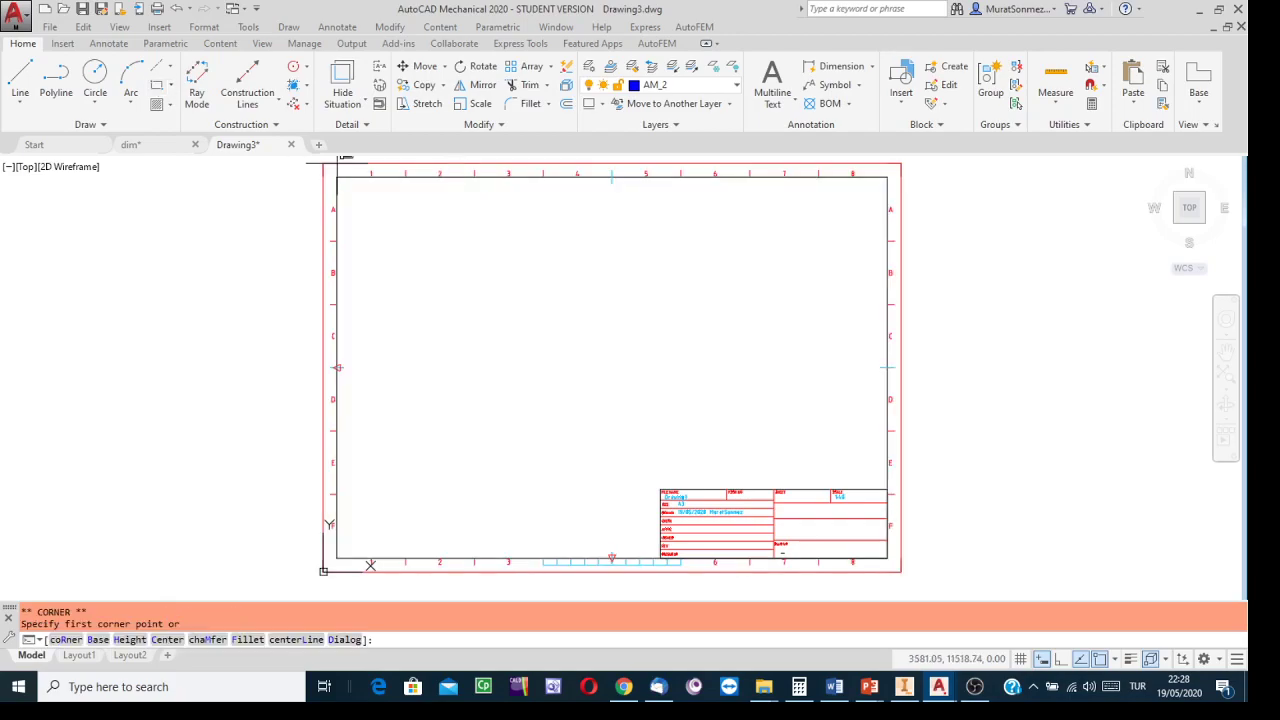
click(435, 225)
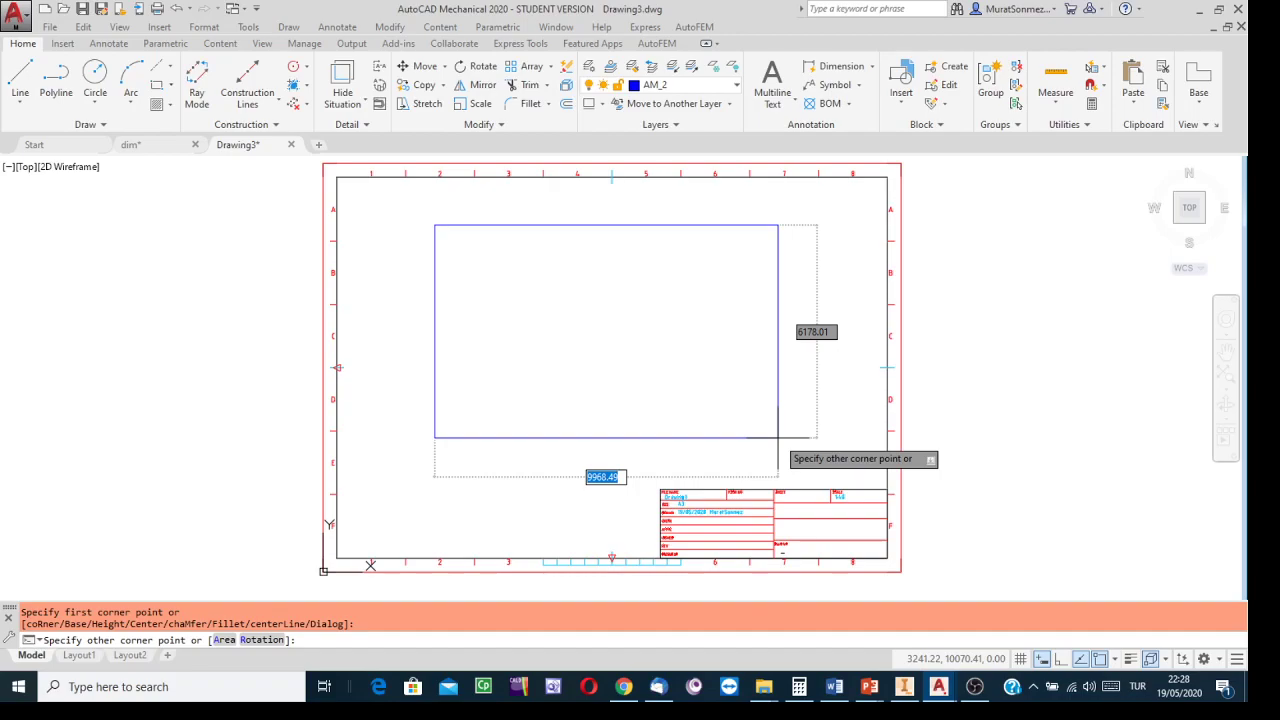
text(10000)
key(Tab)
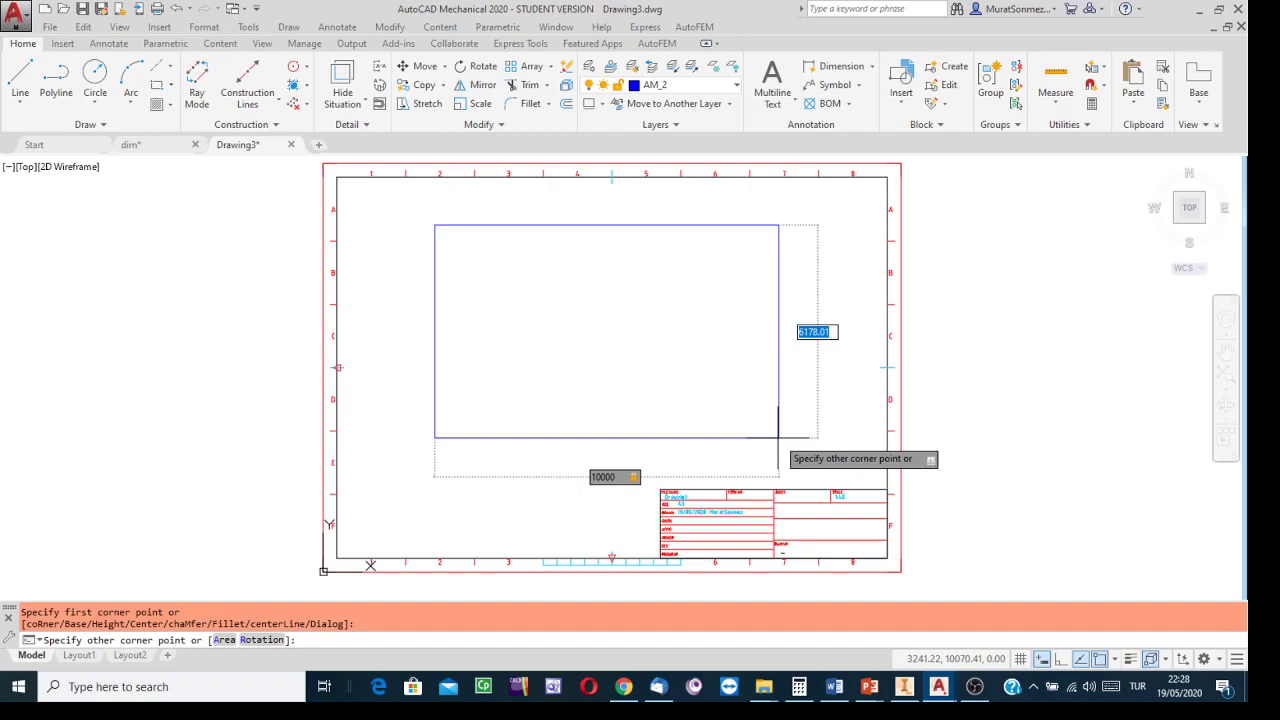
text(6000)
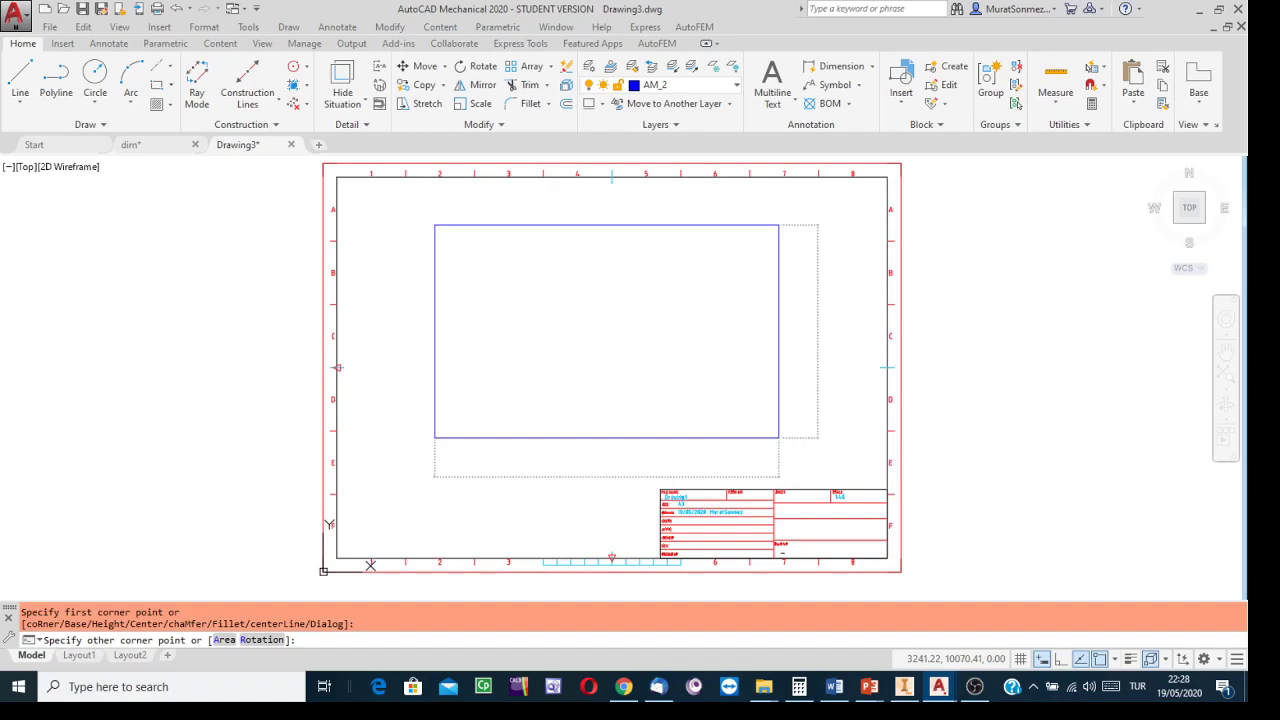
key(Return)
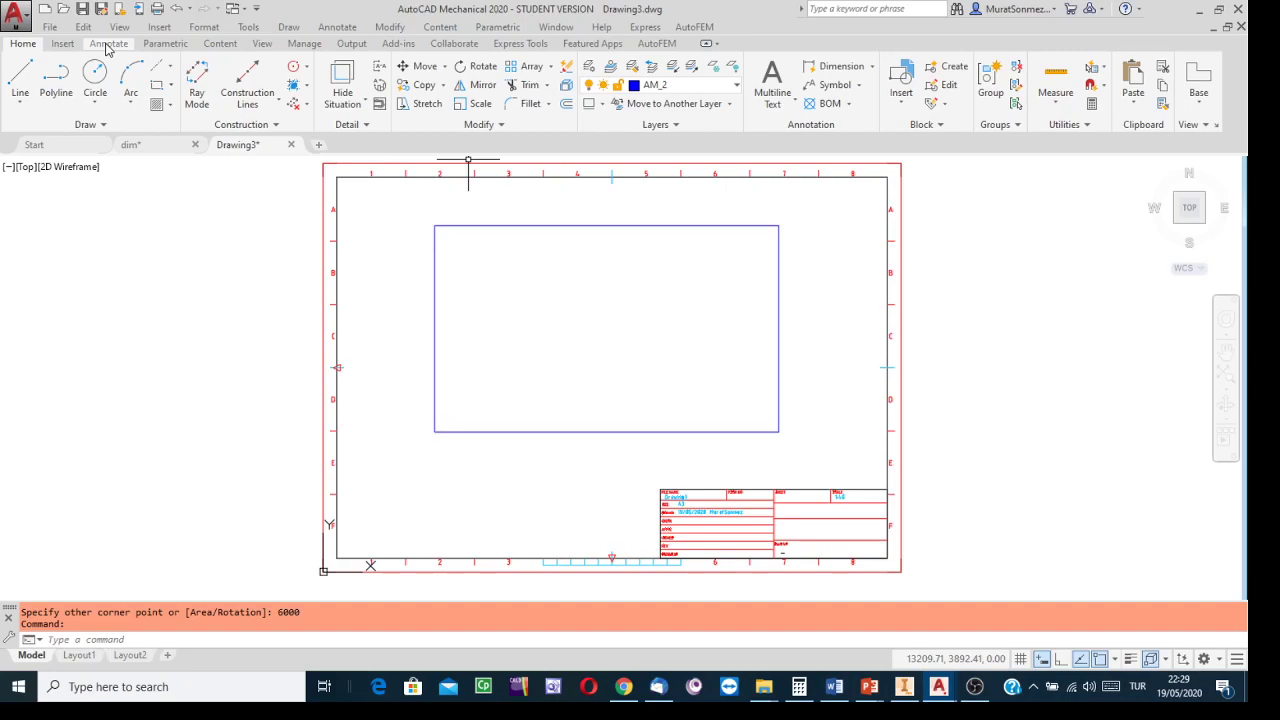
Dimension the rectangle's width above its upper edge in Drawing3 using Power Dimension
click(145, 148)
click(237, 146)
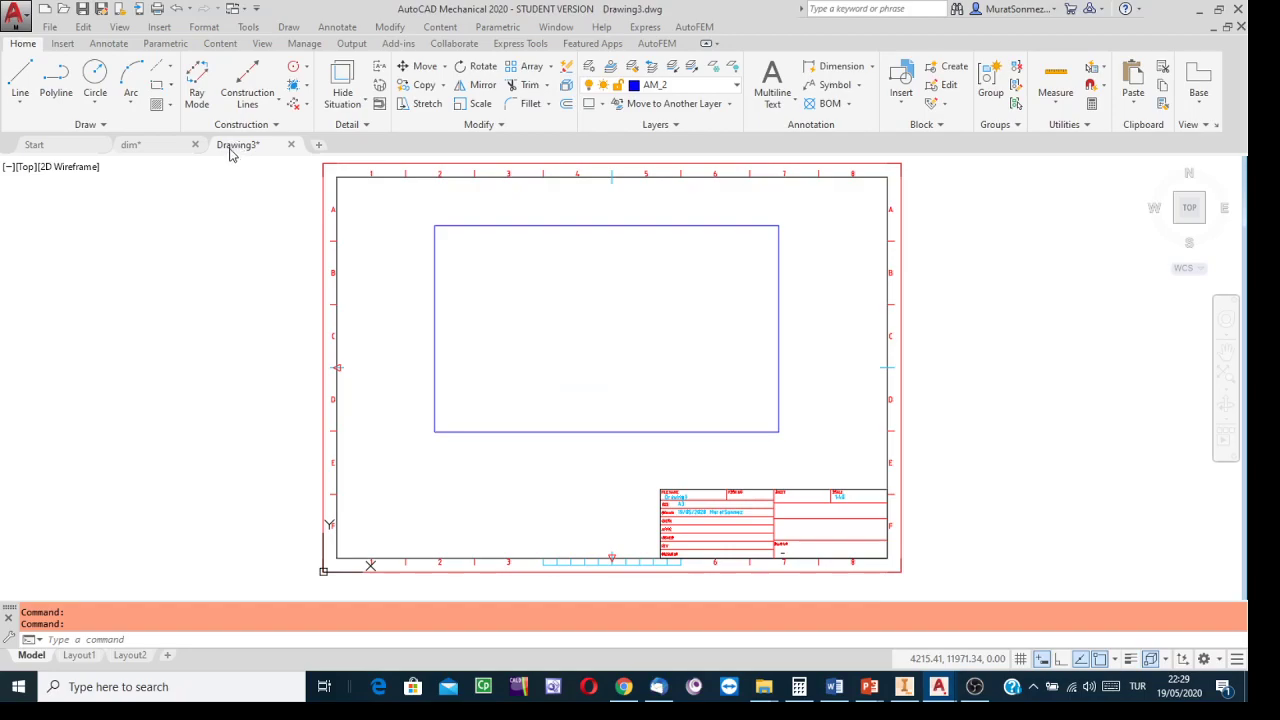
click(106, 44)
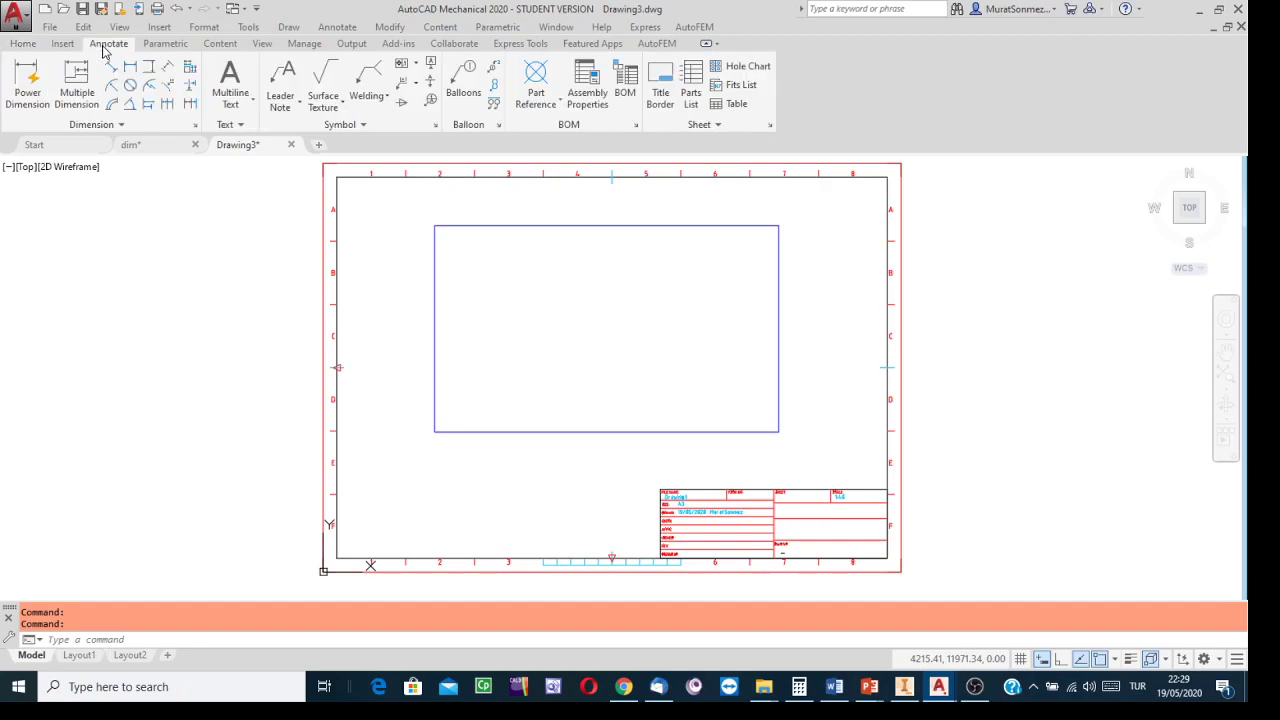
click(26, 74)
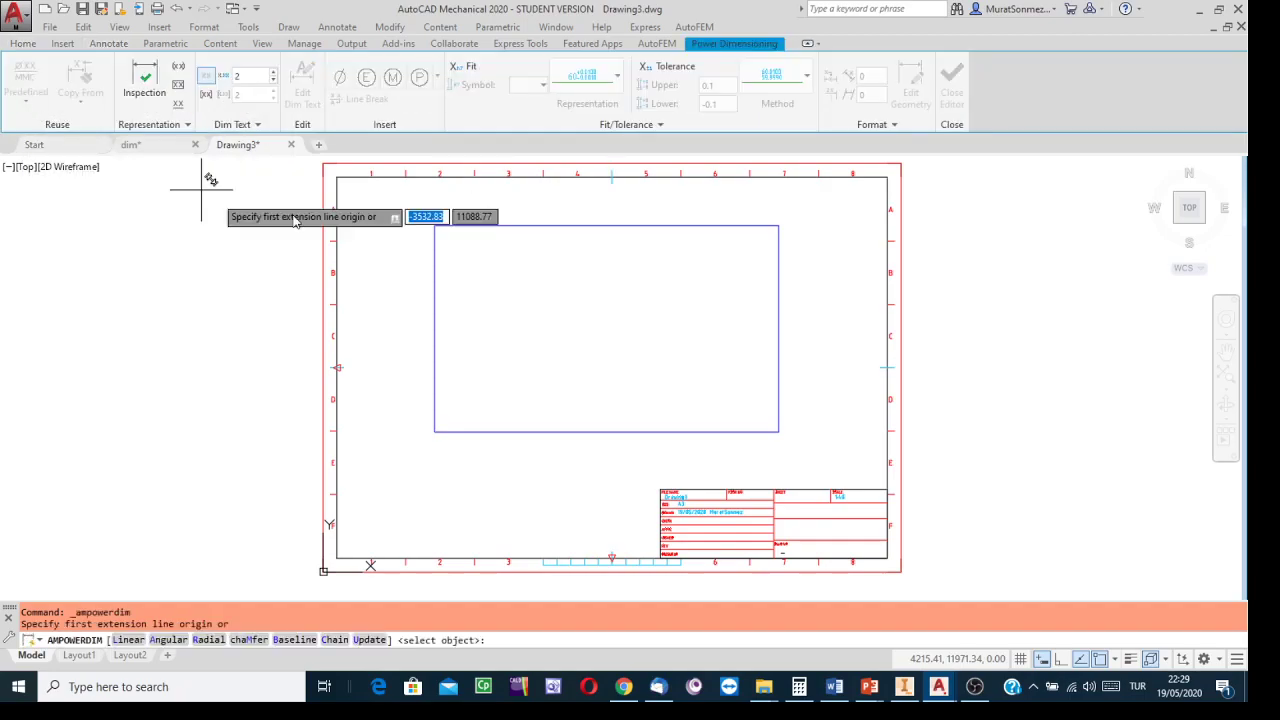
click(434, 225)
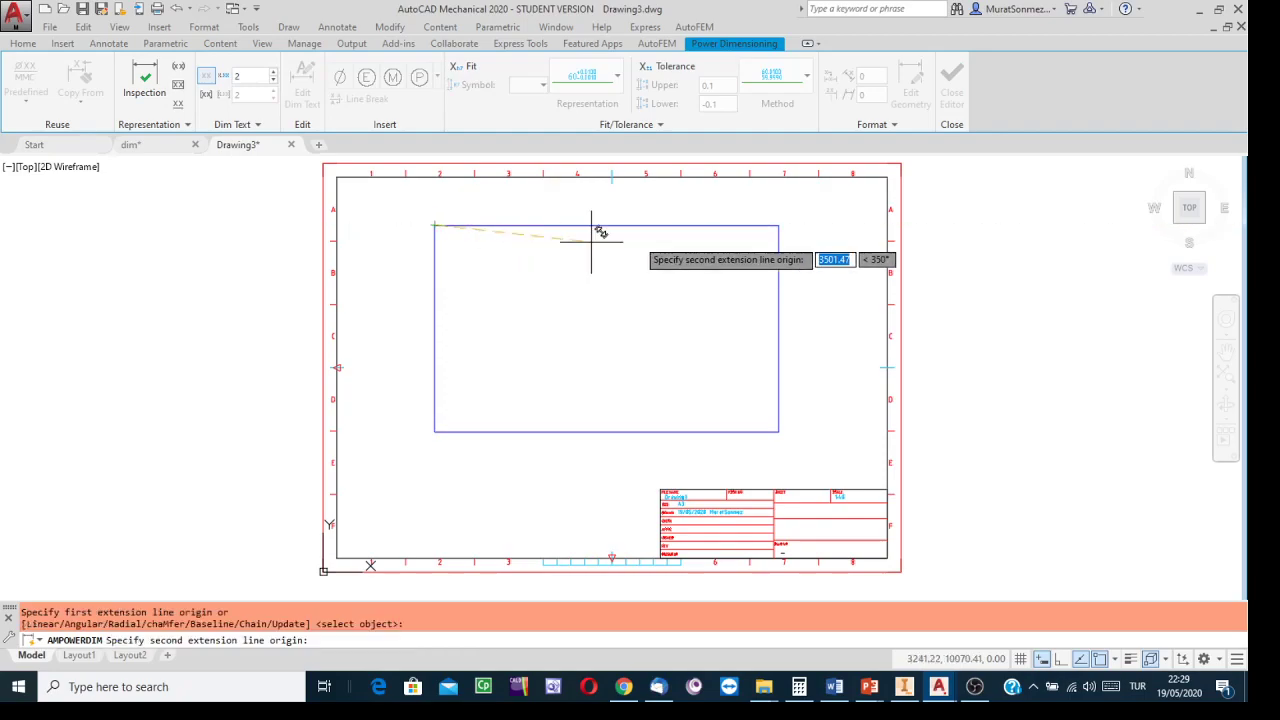
click(772, 224)
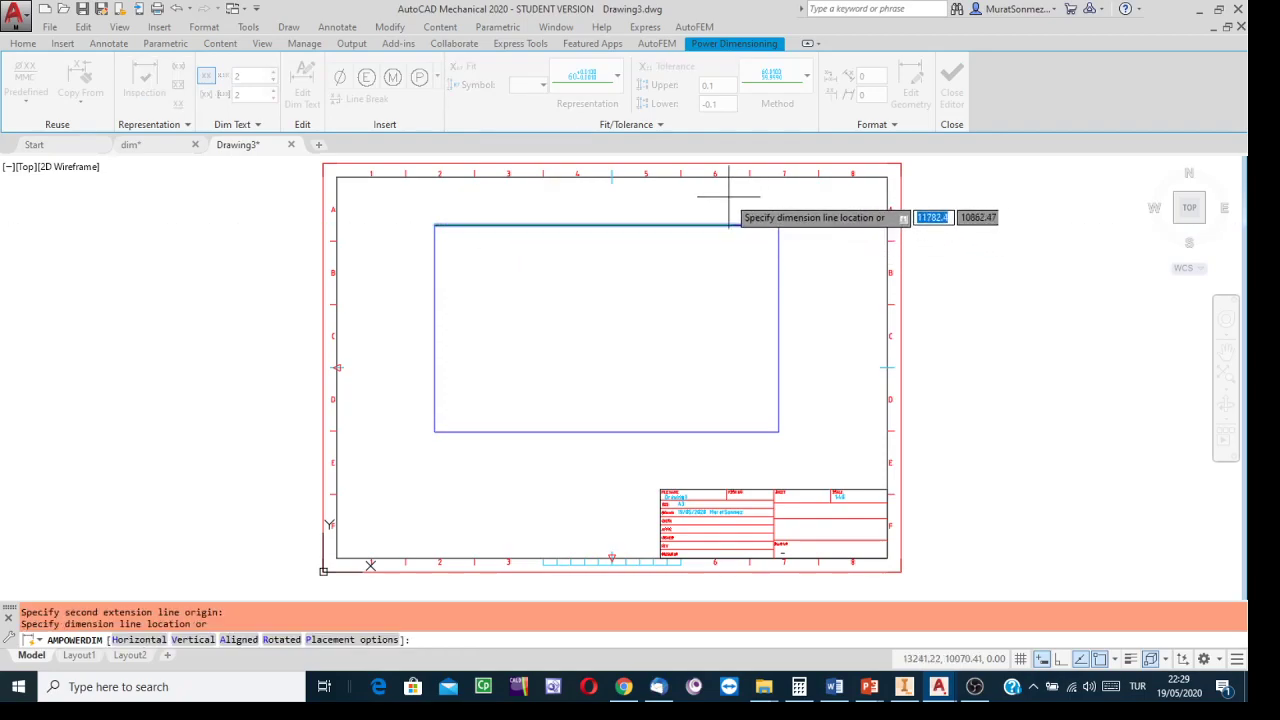
click(716, 200)
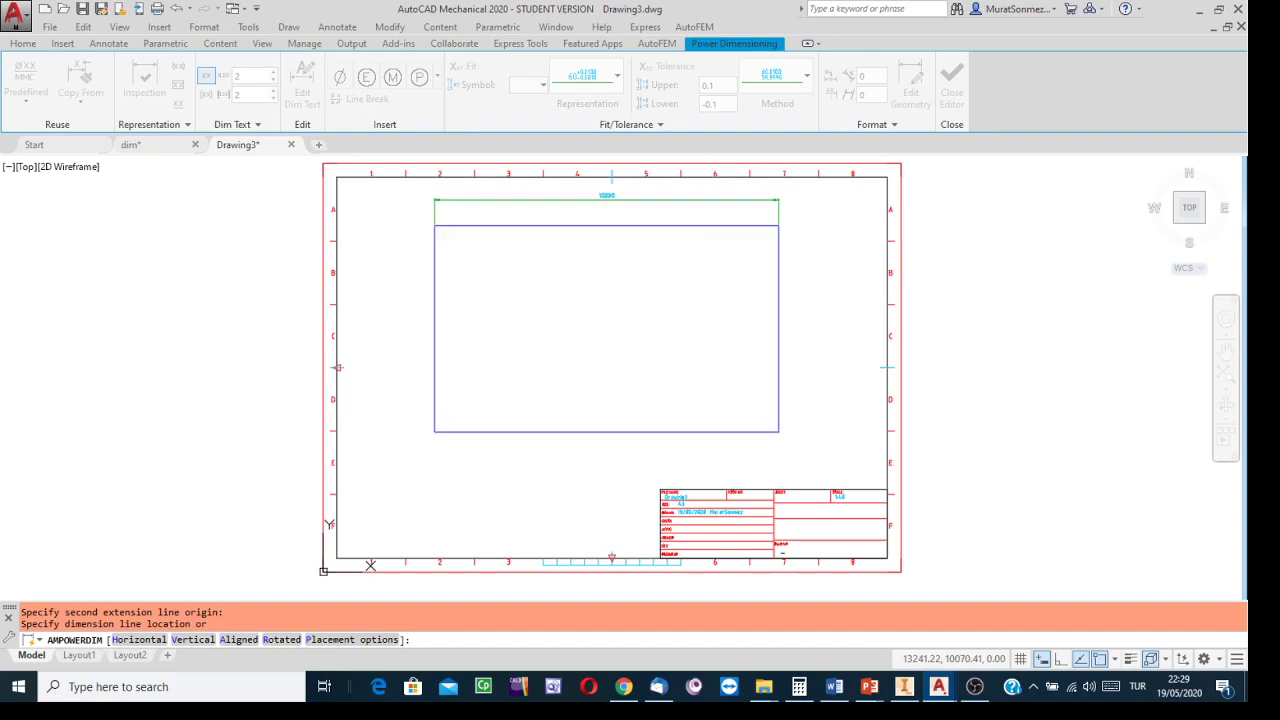
click(752, 270)
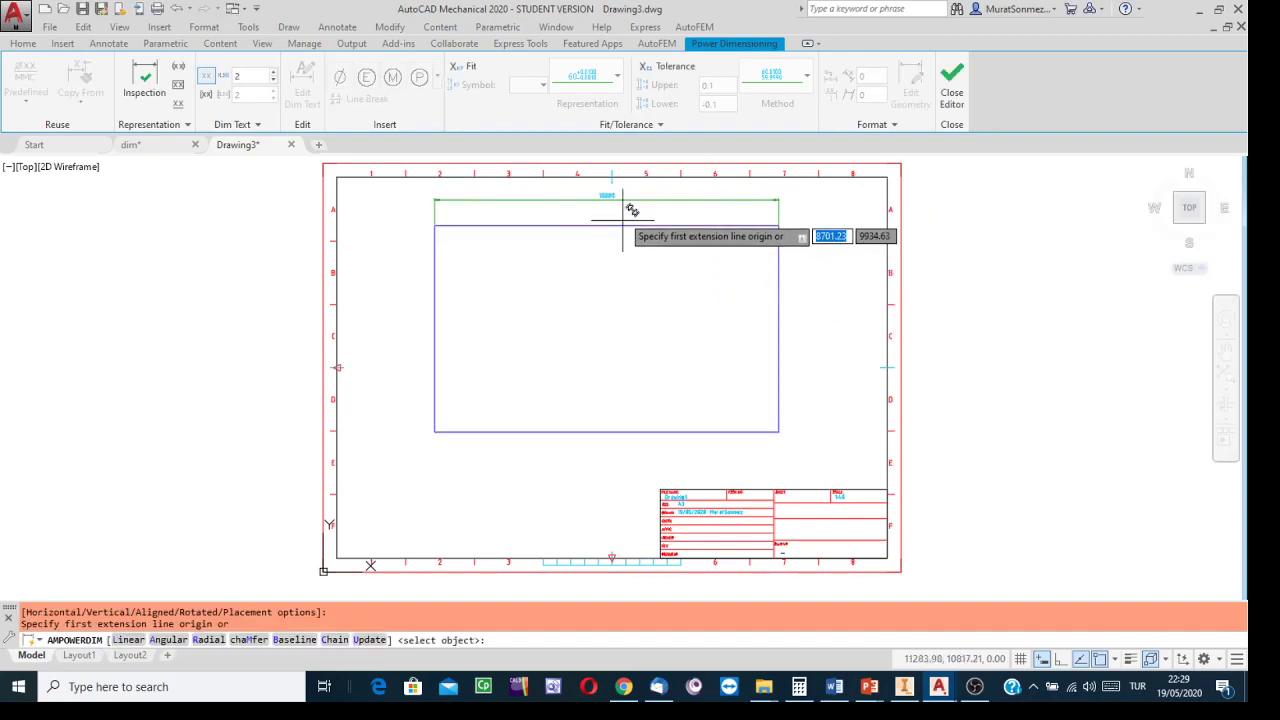
scroll(622, 194, up, 5)
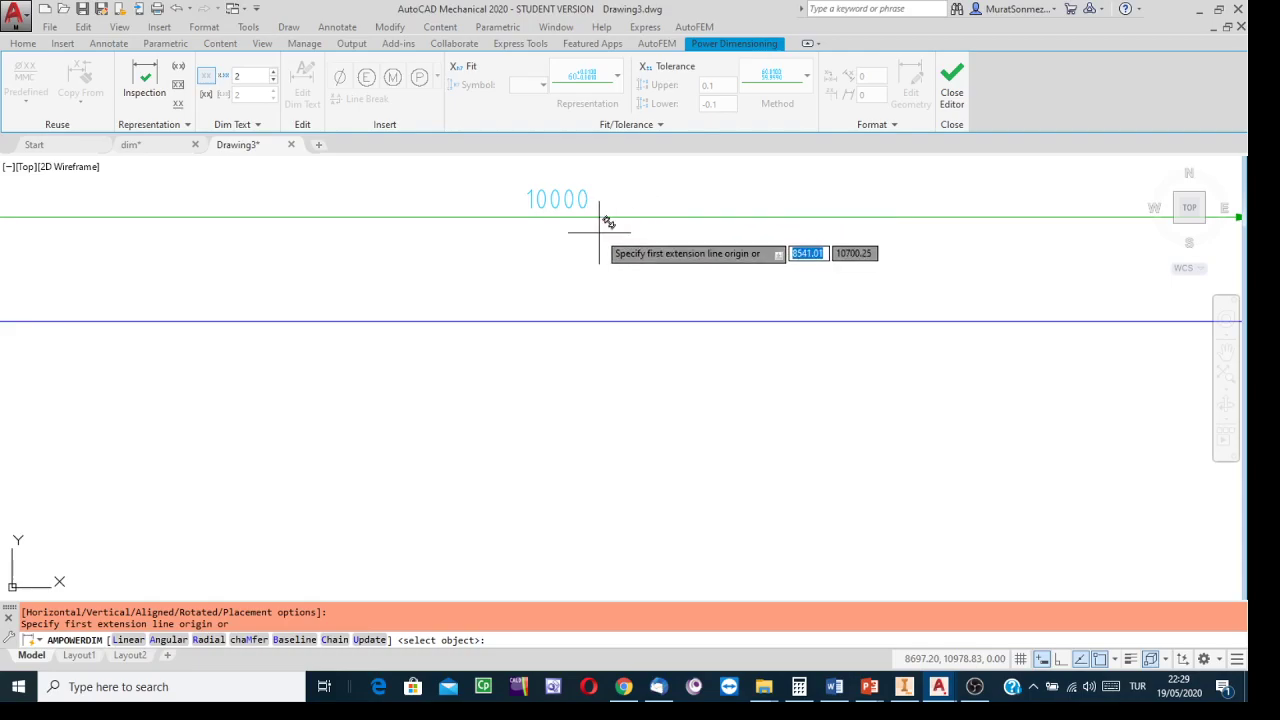
scroll(604, 222, down, 5)
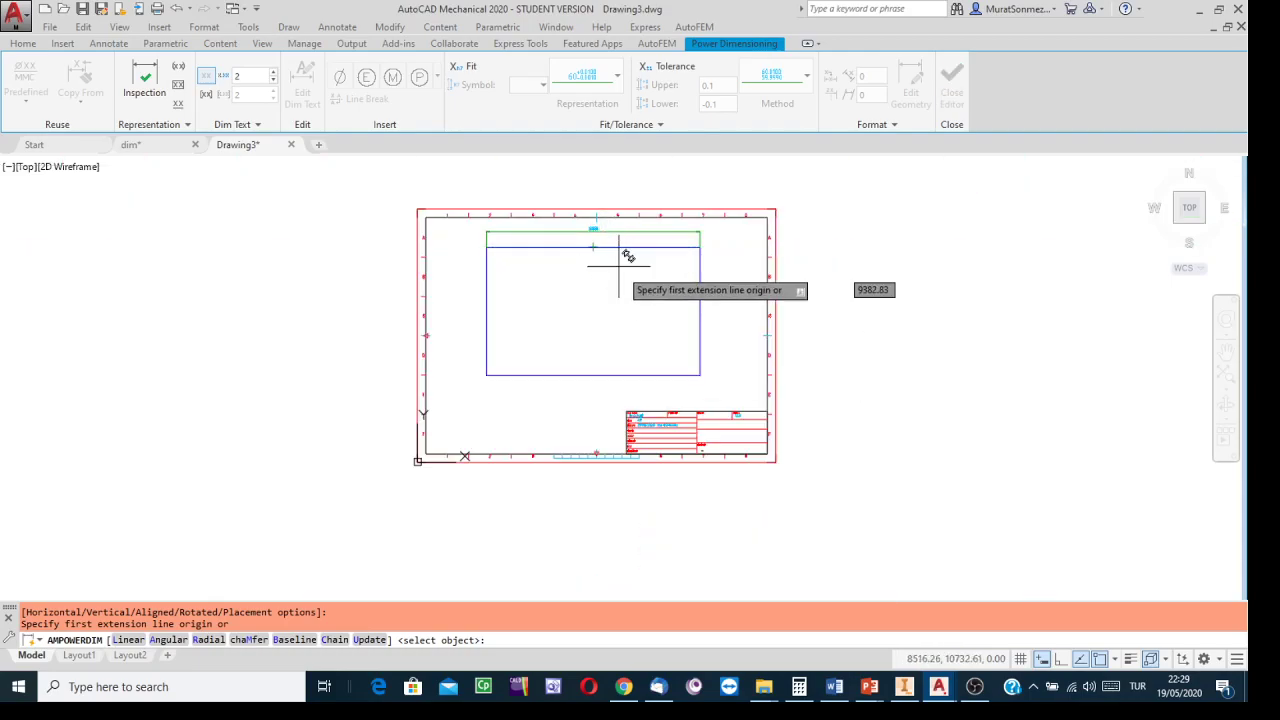
key(Escape)
Examine the AM_ISO dimension style's primary units, alternate units and fit settings, and close the Dimension Style Manager
click(203, 27)
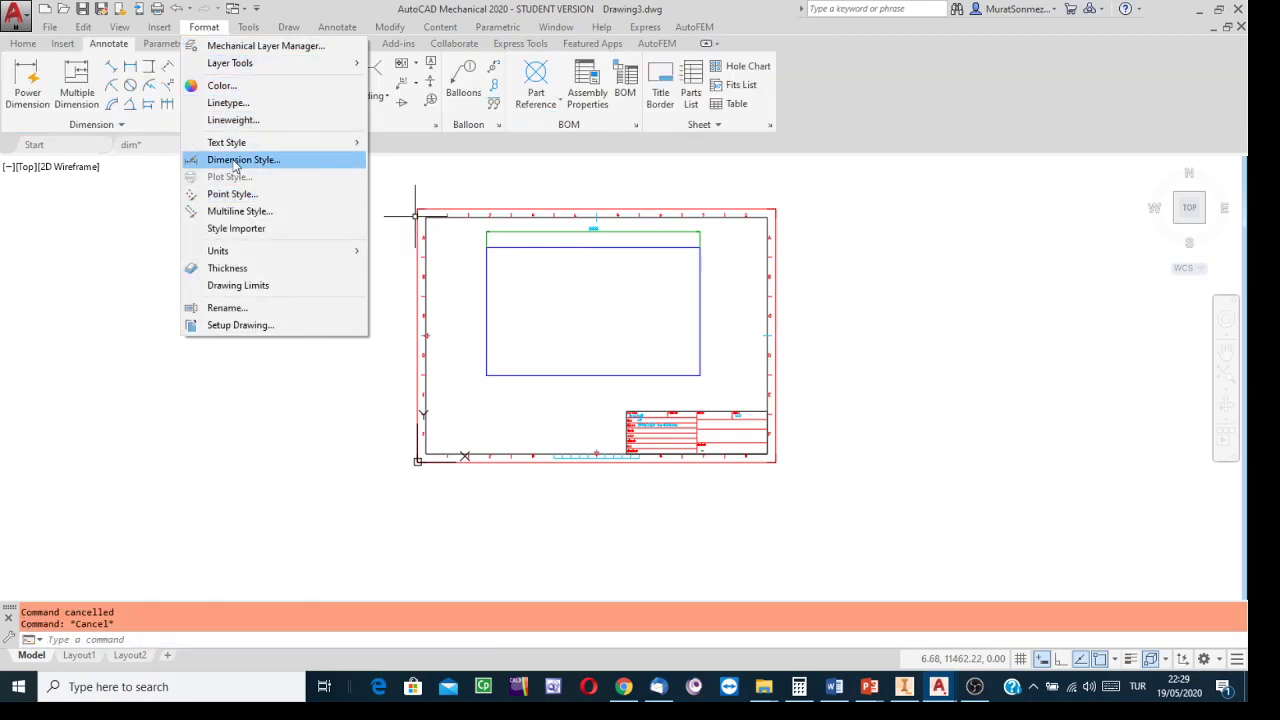
click(238, 162)
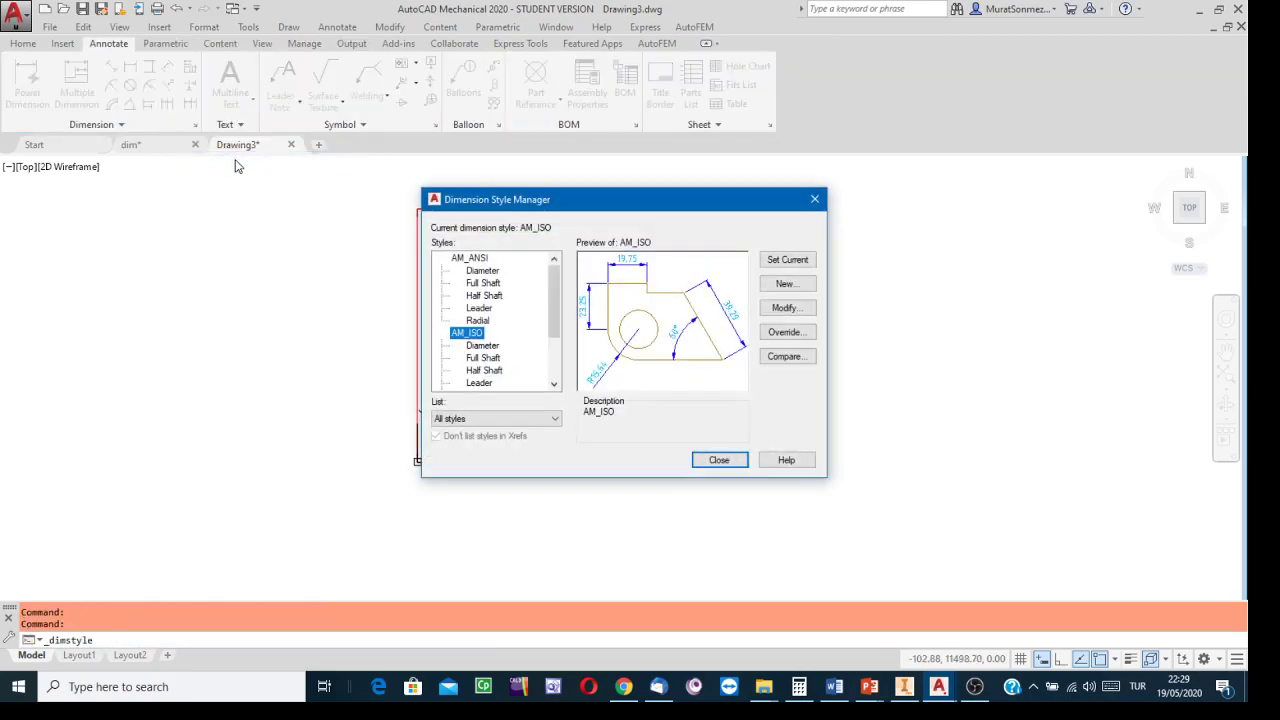
click(781, 309)
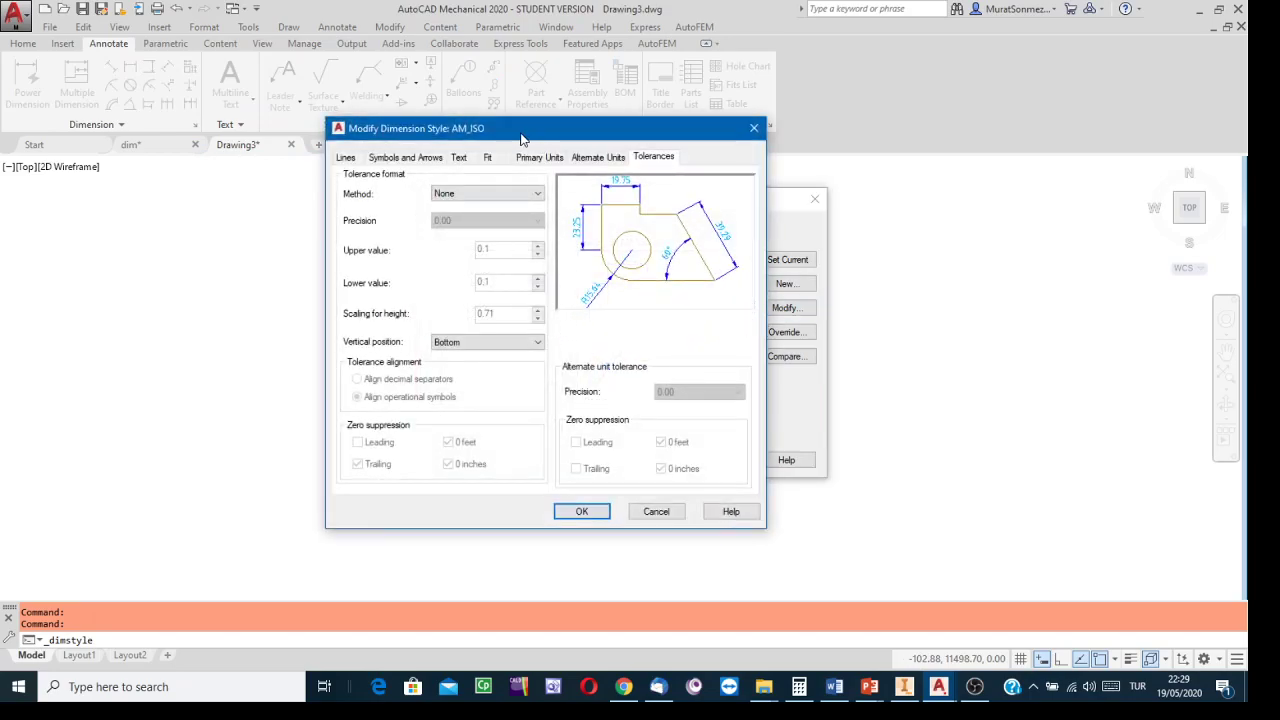
click(542, 158)
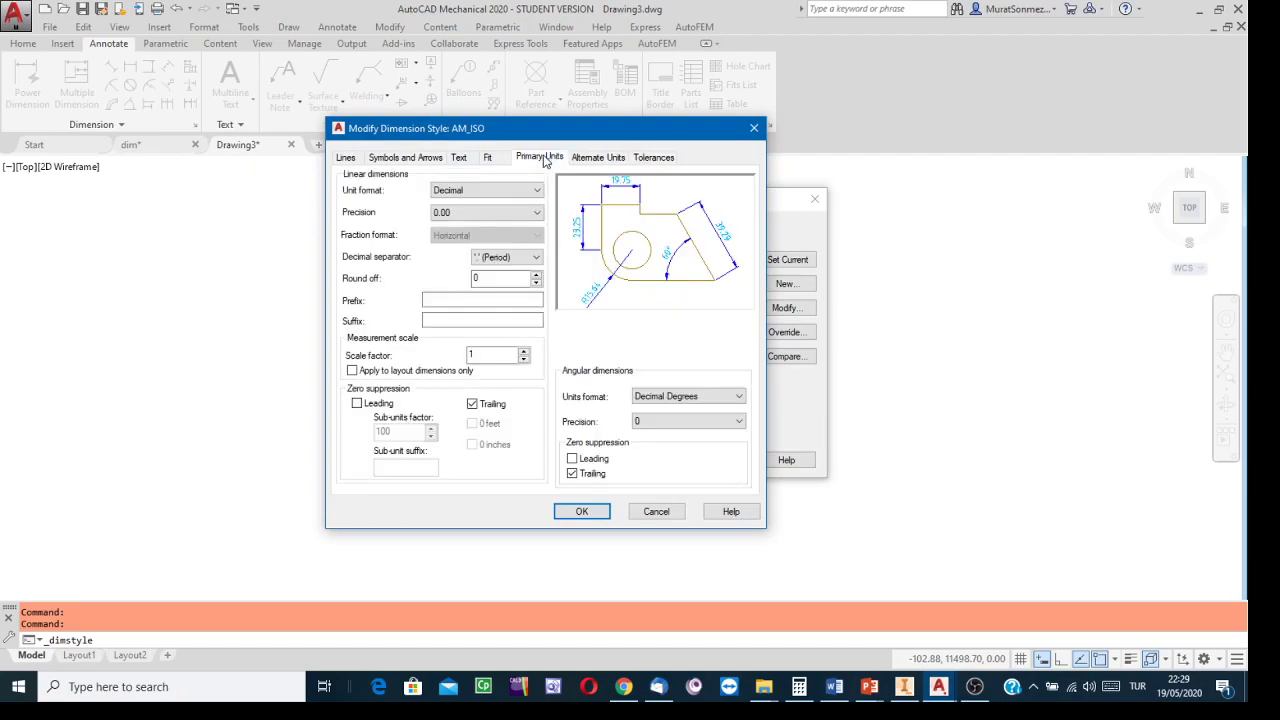
mouse_move(450, 363)
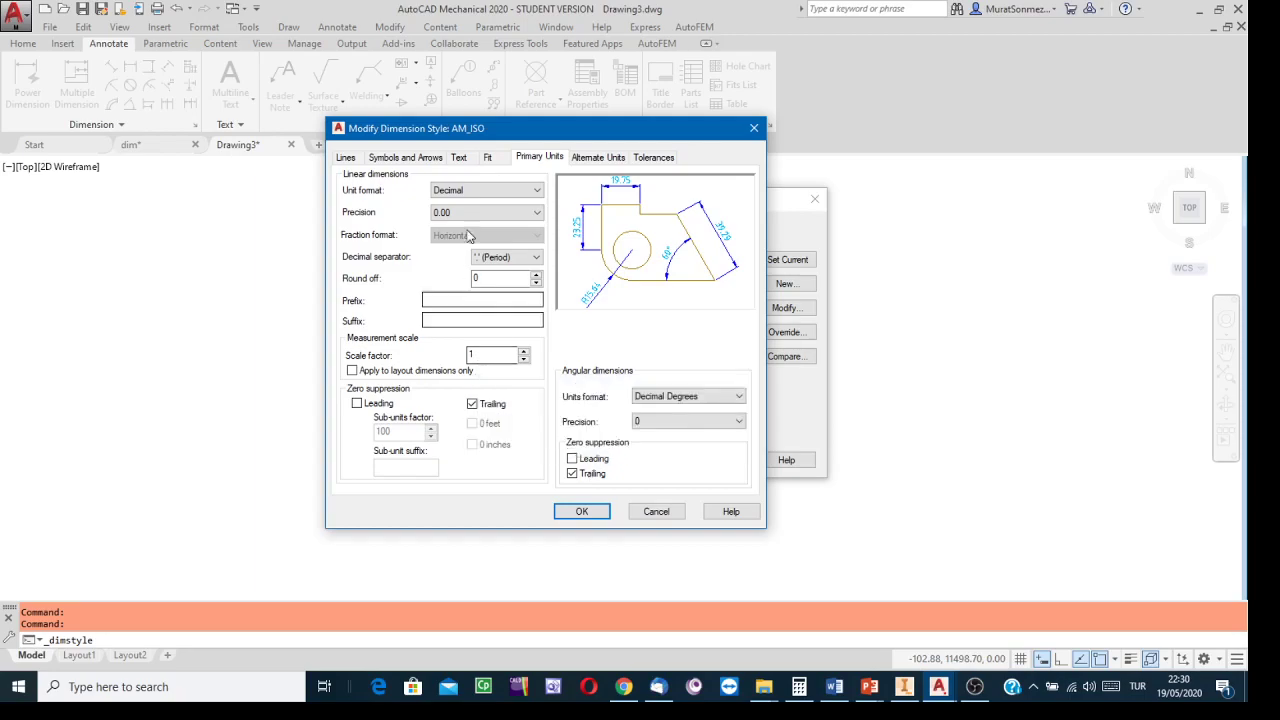
mouse_move(501, 294)
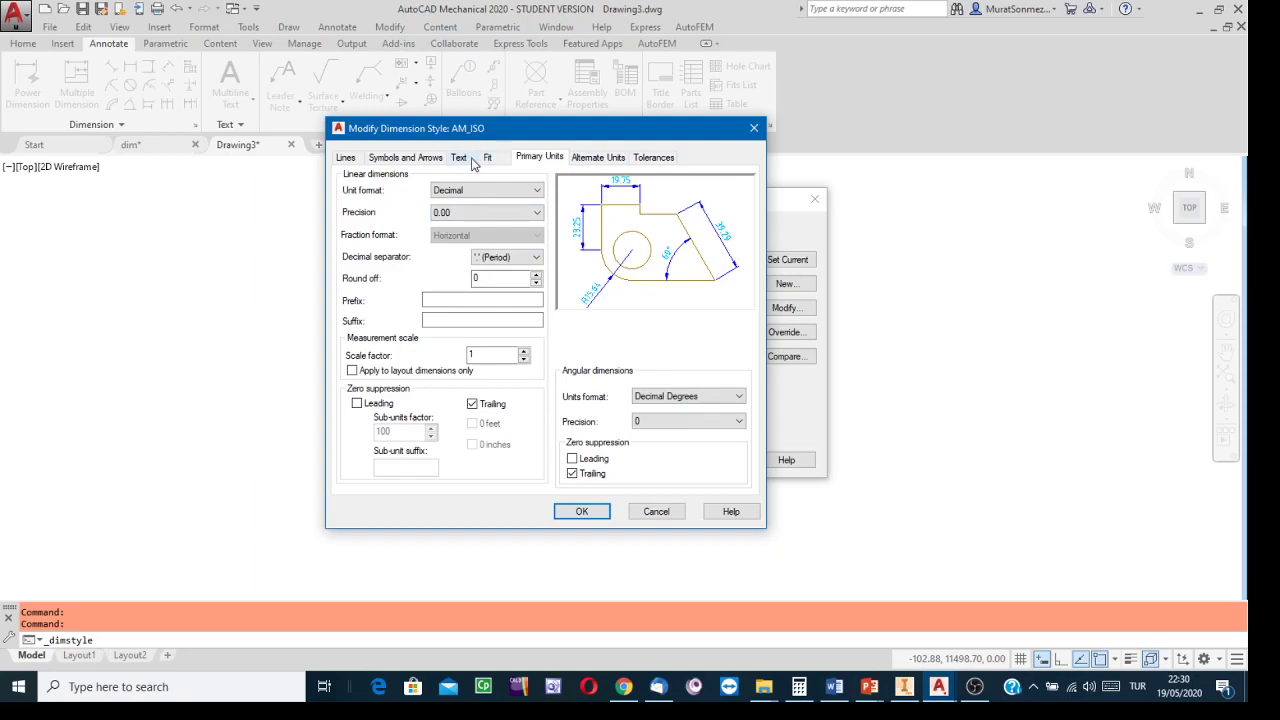
click(579, 160)
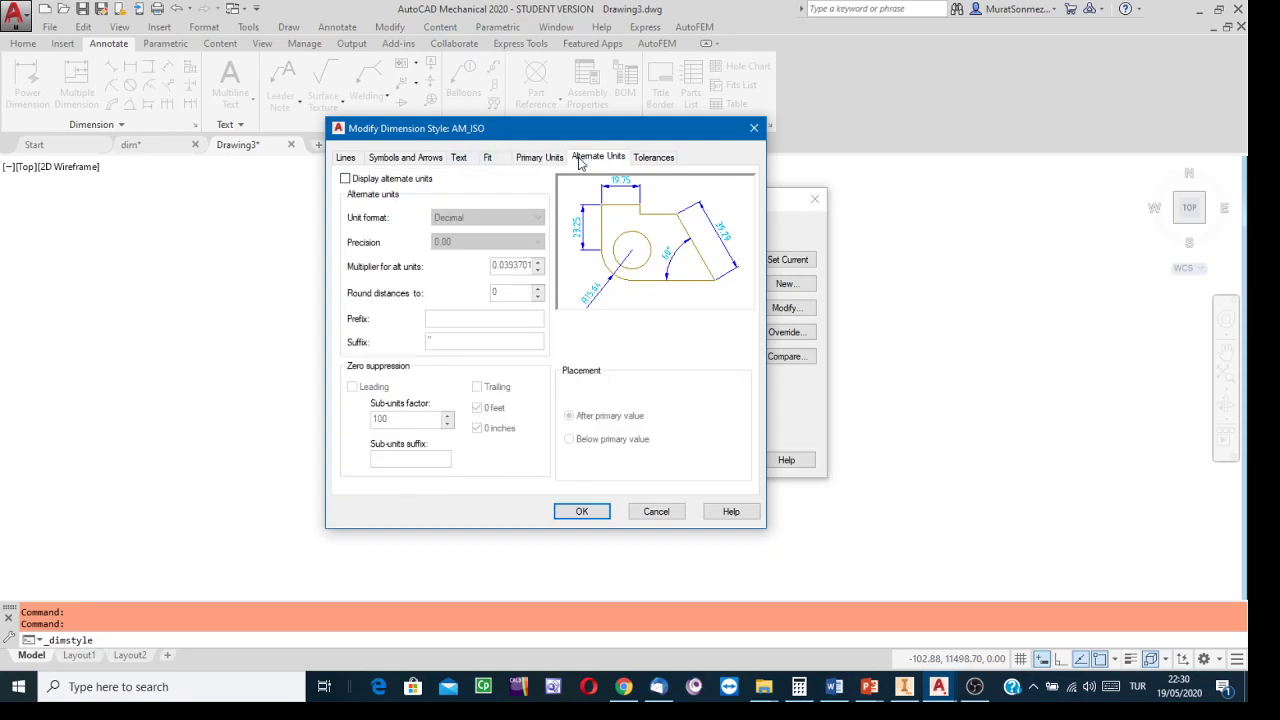
click(486, 159)
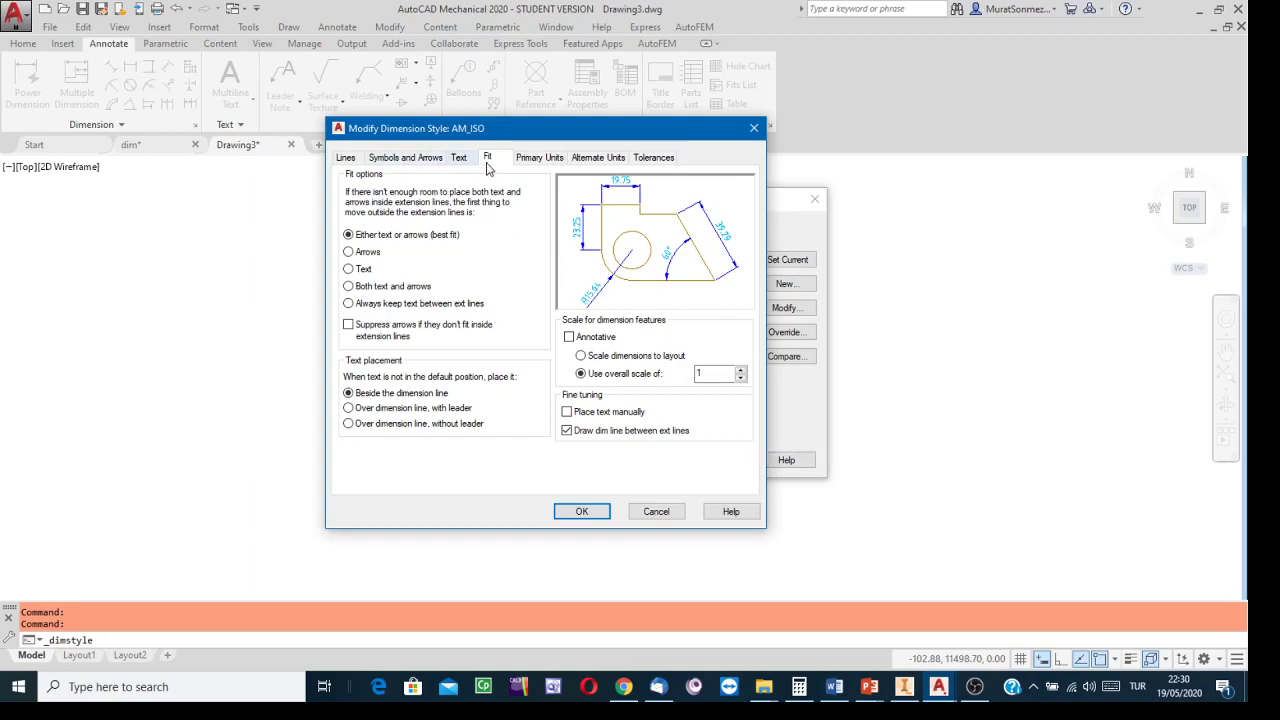
click(540, 158)
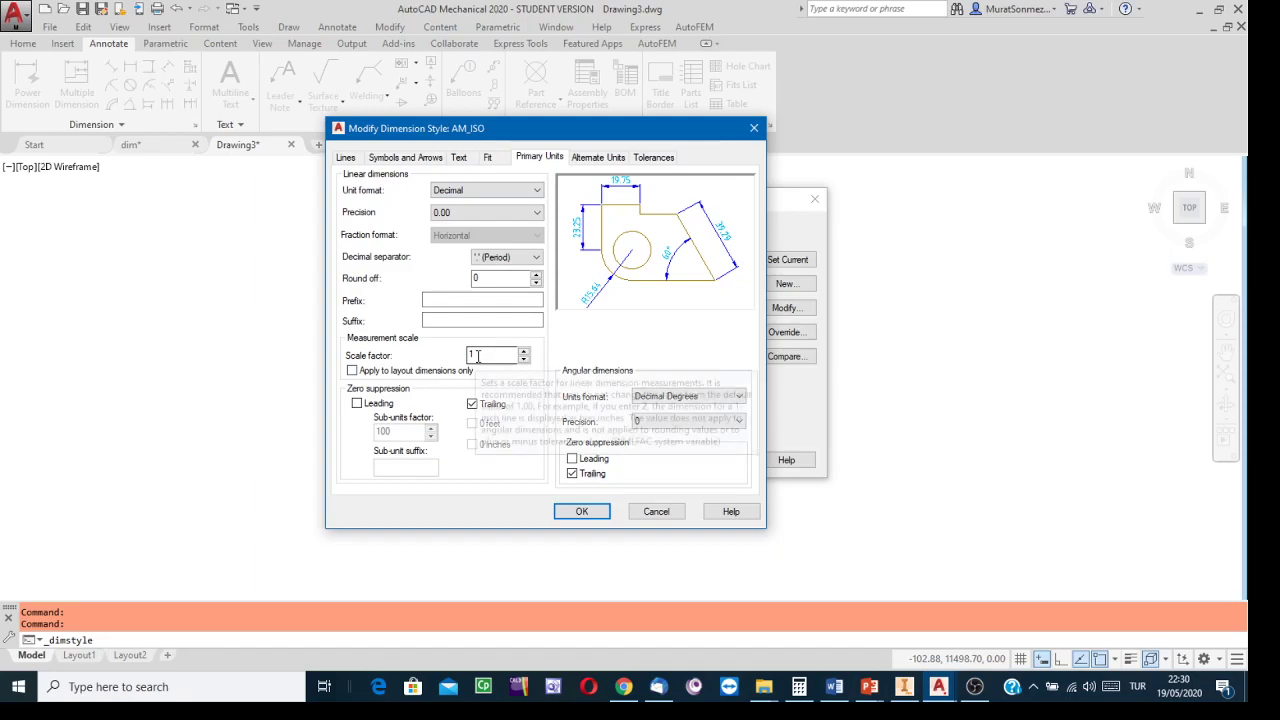
click(578, 512)
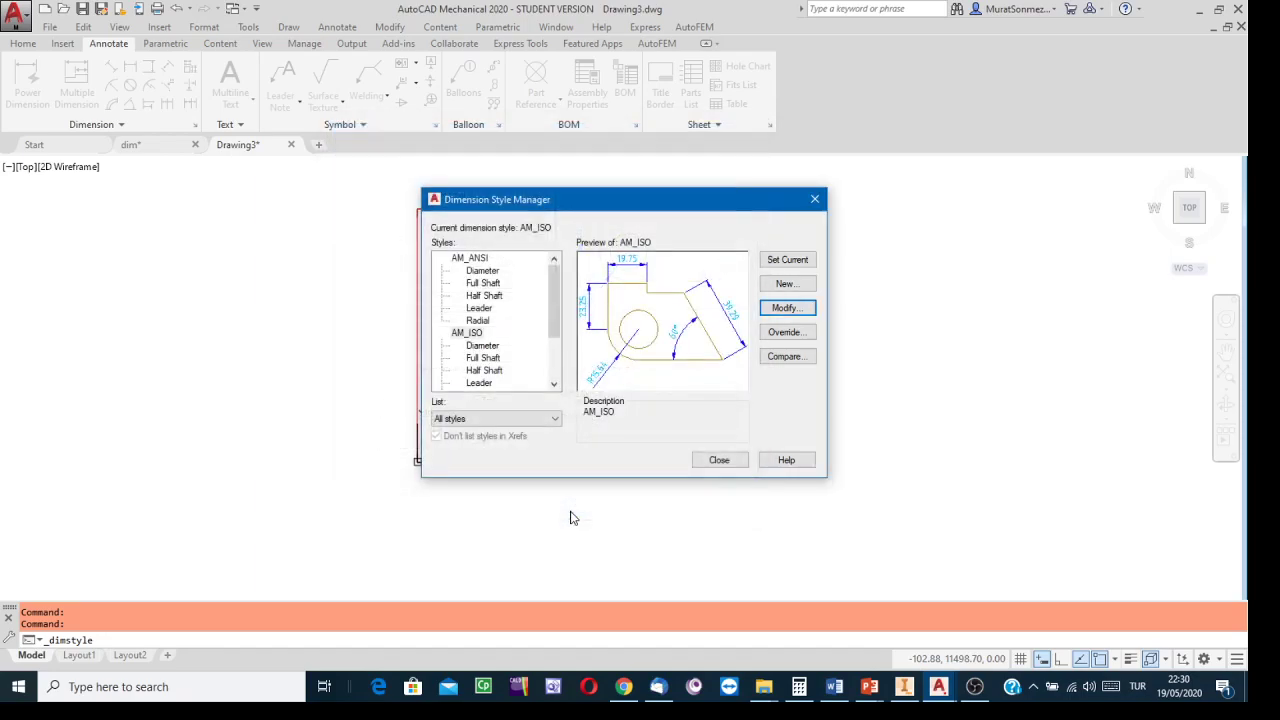
click(729, 465)
Inspect the text and arrows of the width dimension above the rectangle
scroll(612, 240, up, 3)
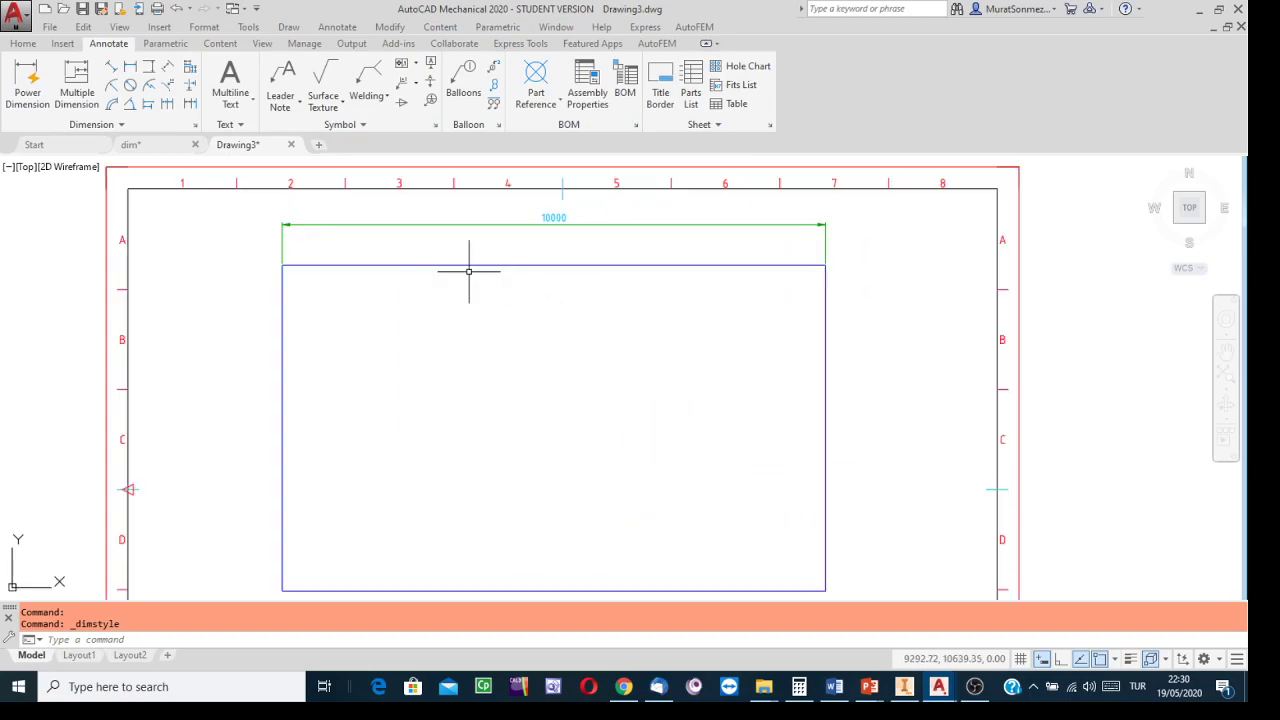
scroll(560, 227, up, 2)
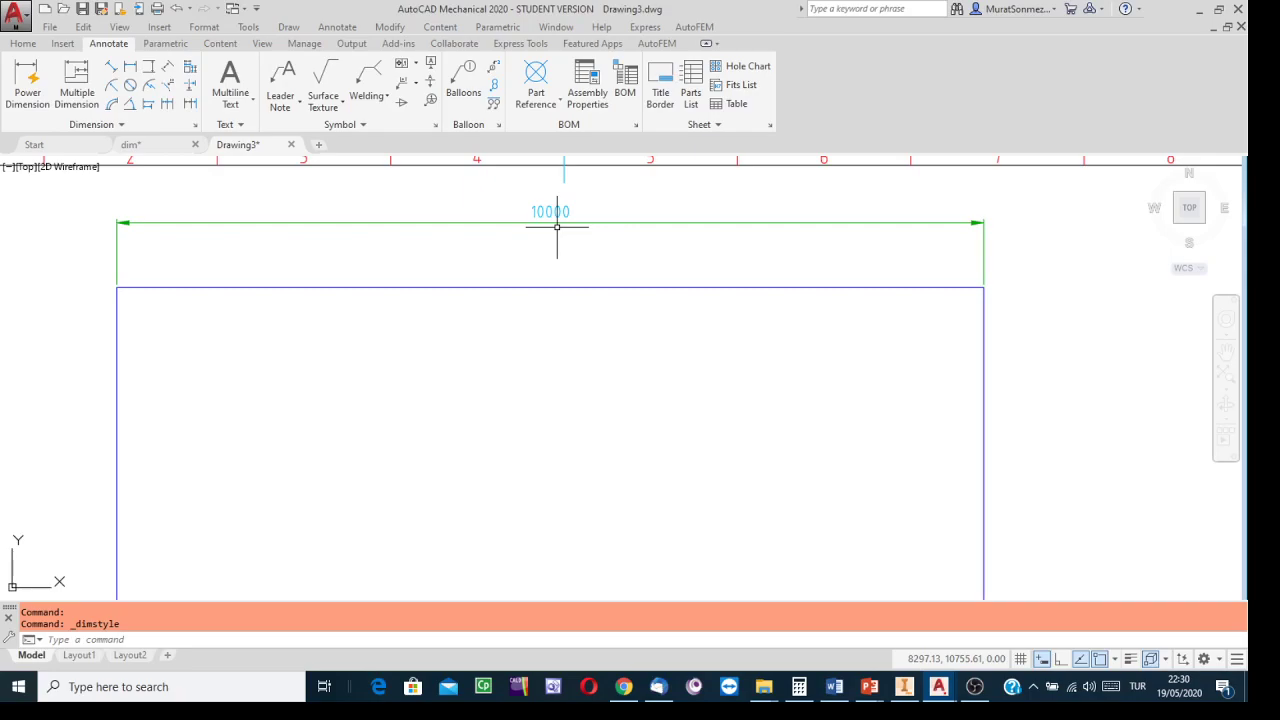
scroll(580, 200, up, 2)
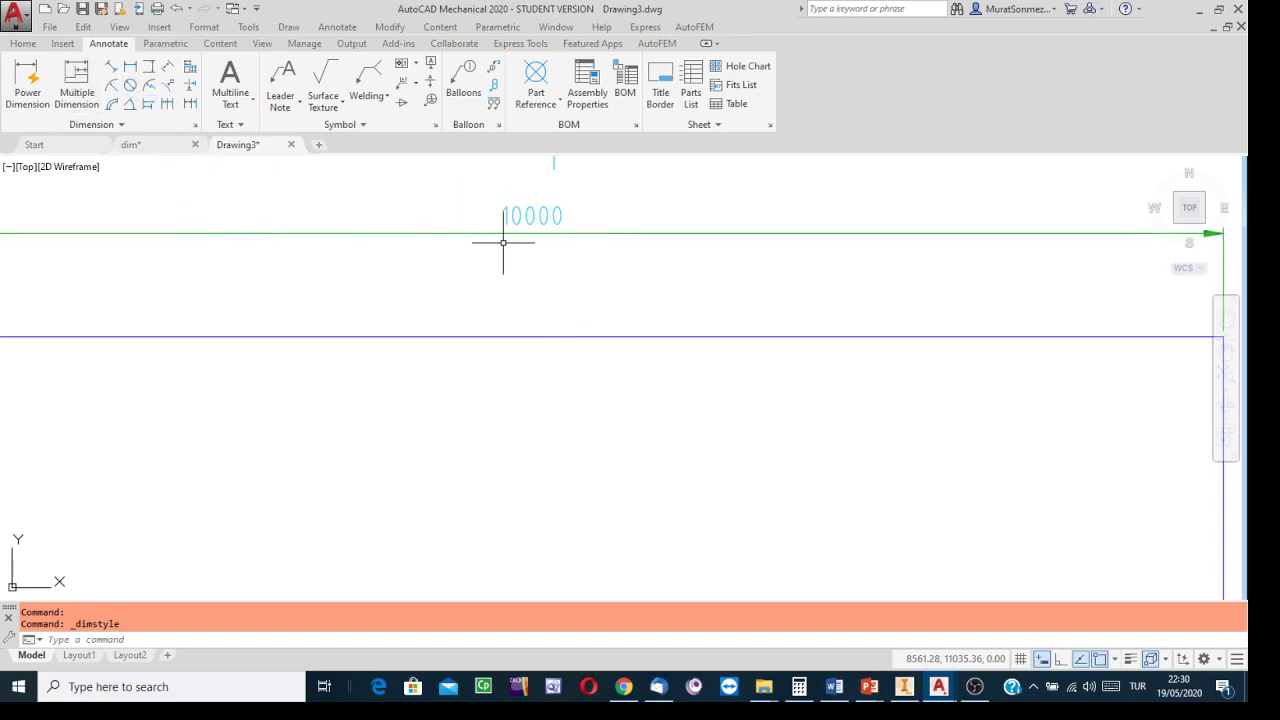
scroll(584, 254, down, 1)
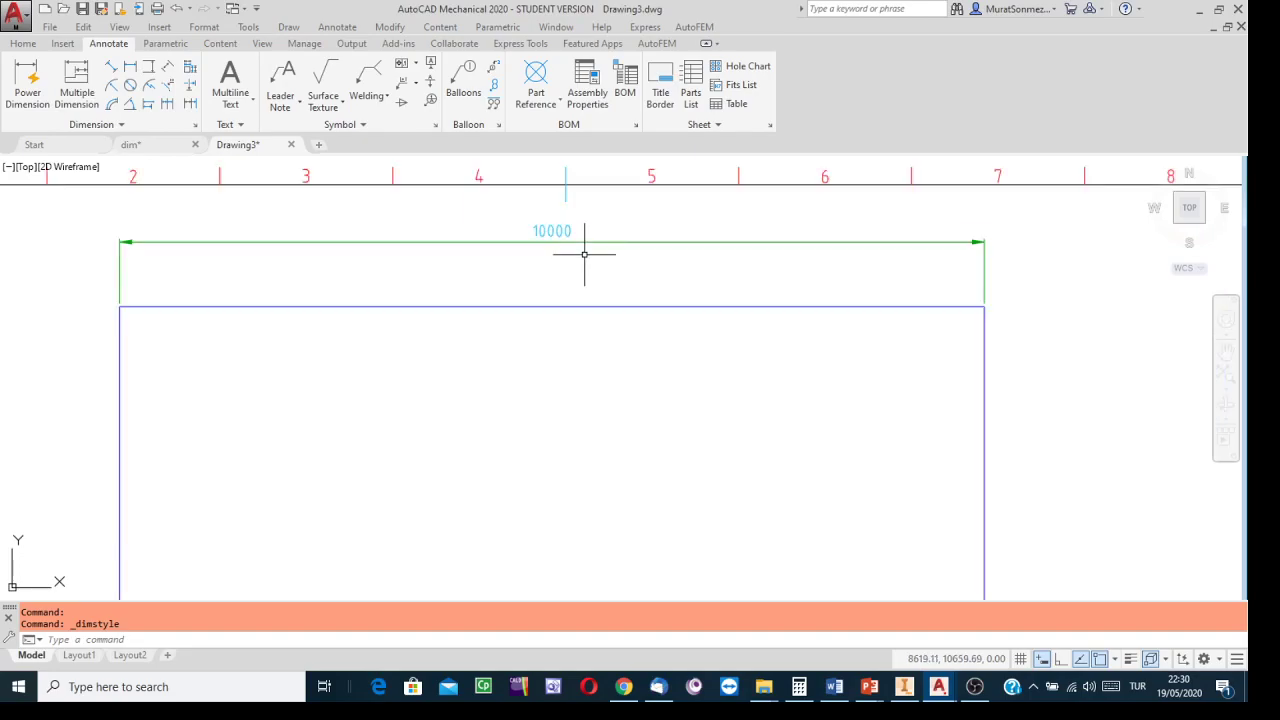
scroll(584, 254, down, 4)
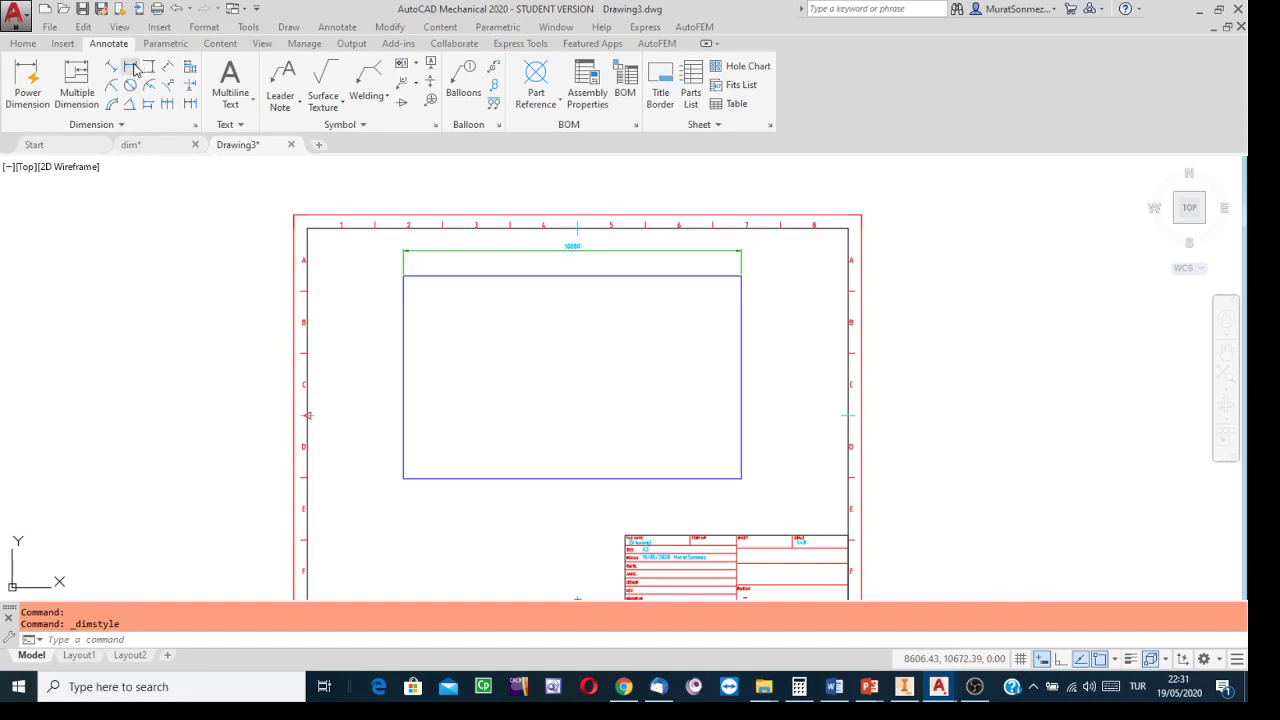
click(28, 75)
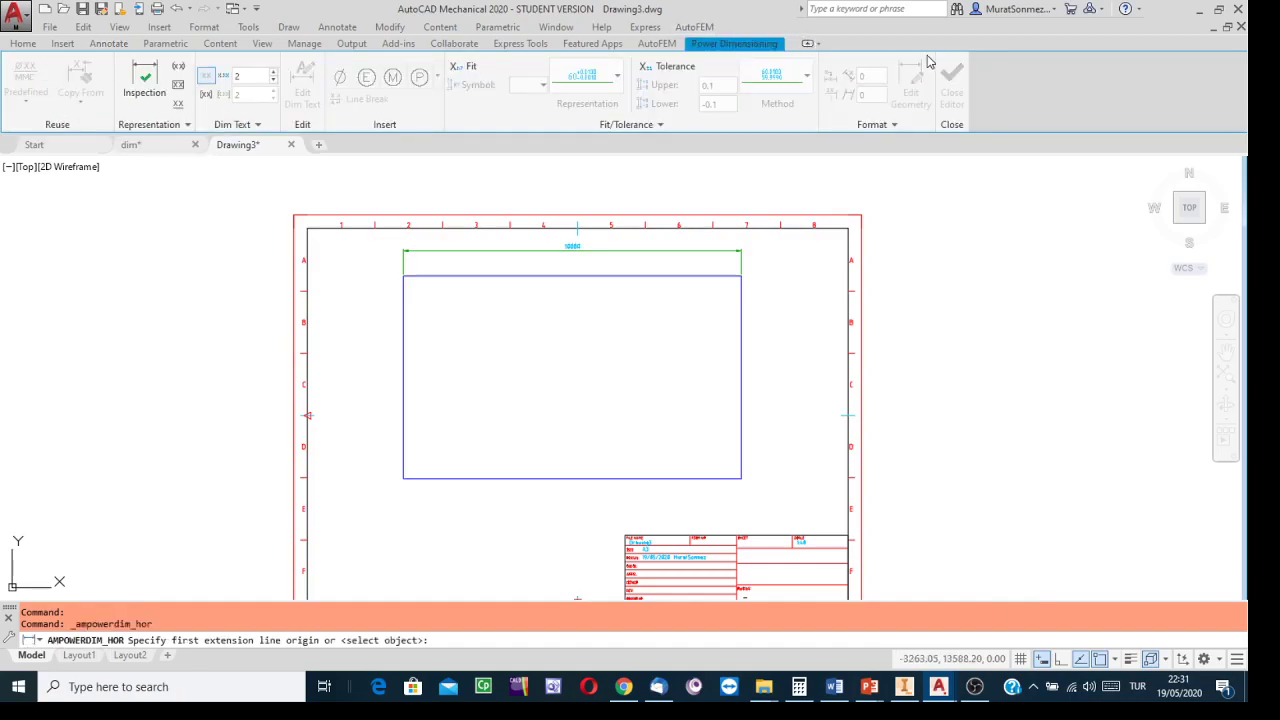
key(Escape)
key(Escape)
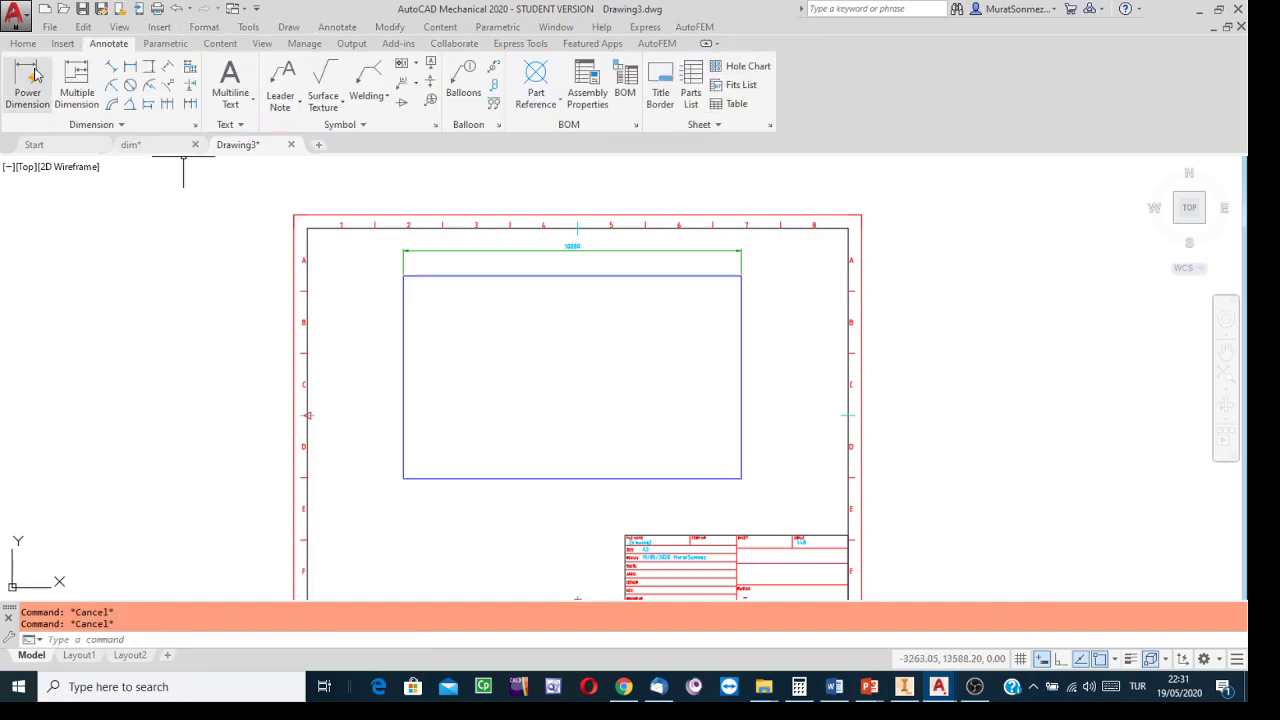
Dimension the rectangle's height outside its right edge using Power Dimension
key(Return)
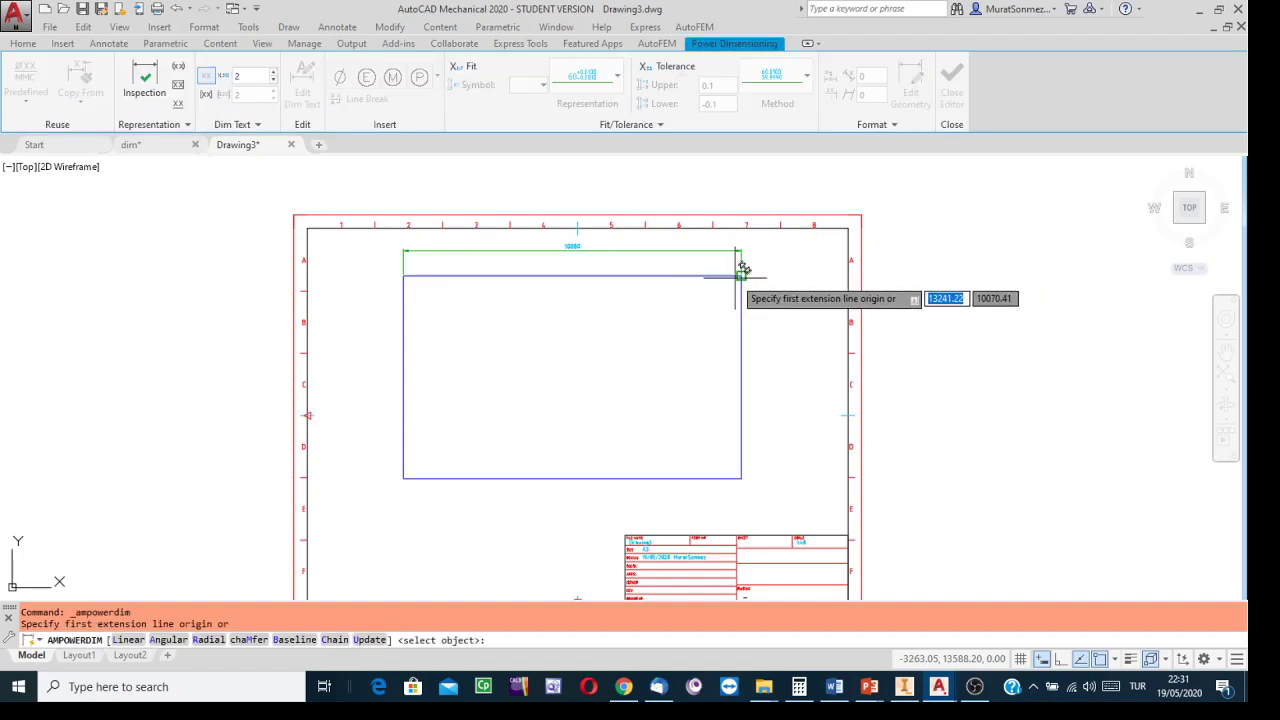
click(741, 276)
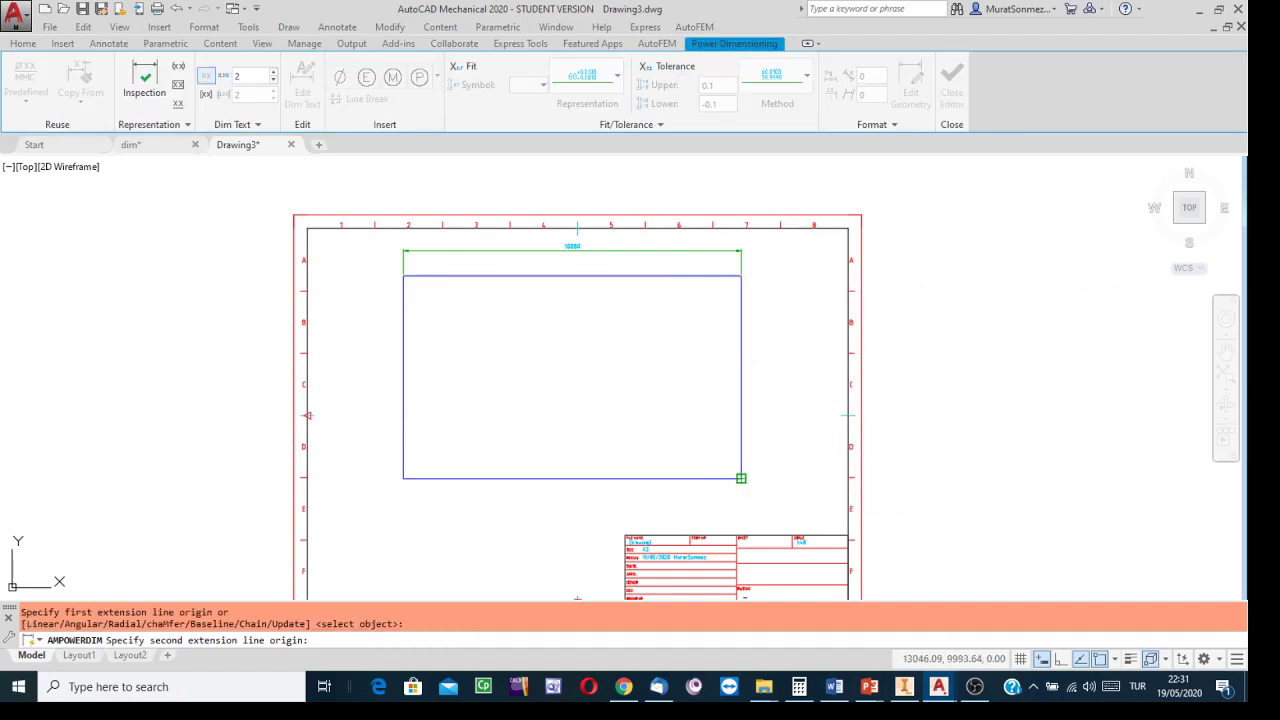
click(741, 478)
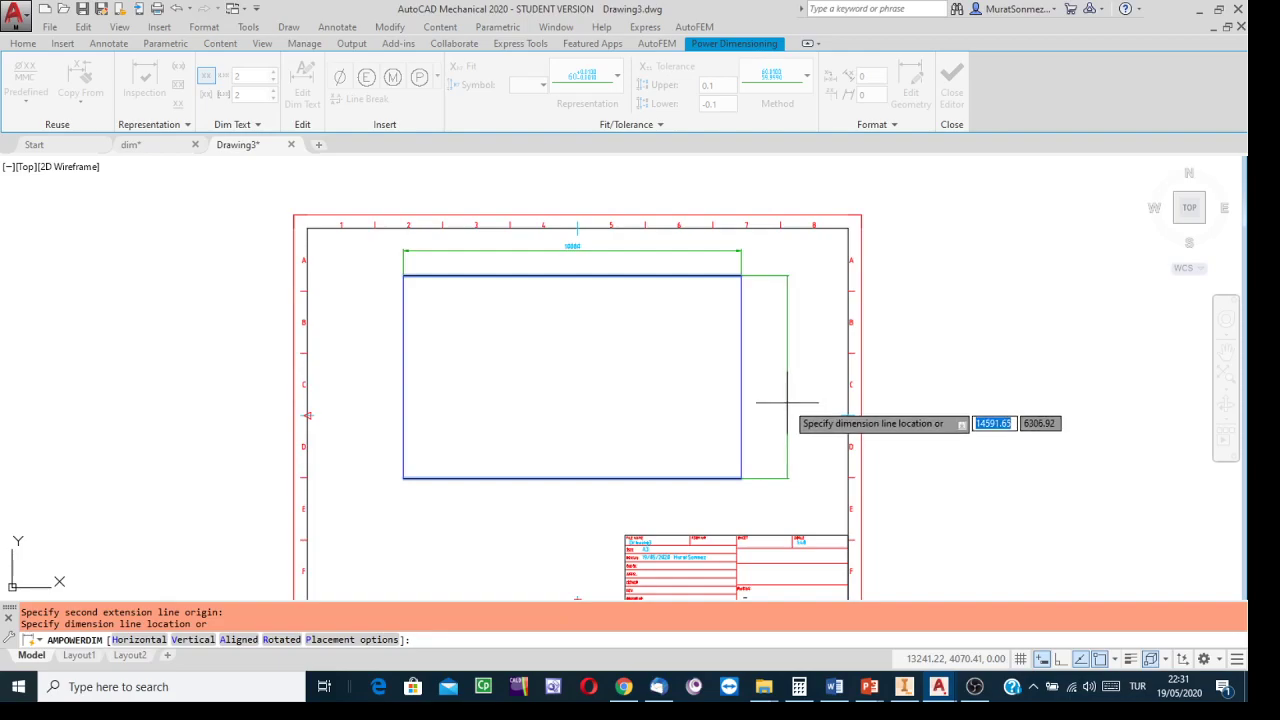
click(786, 405)
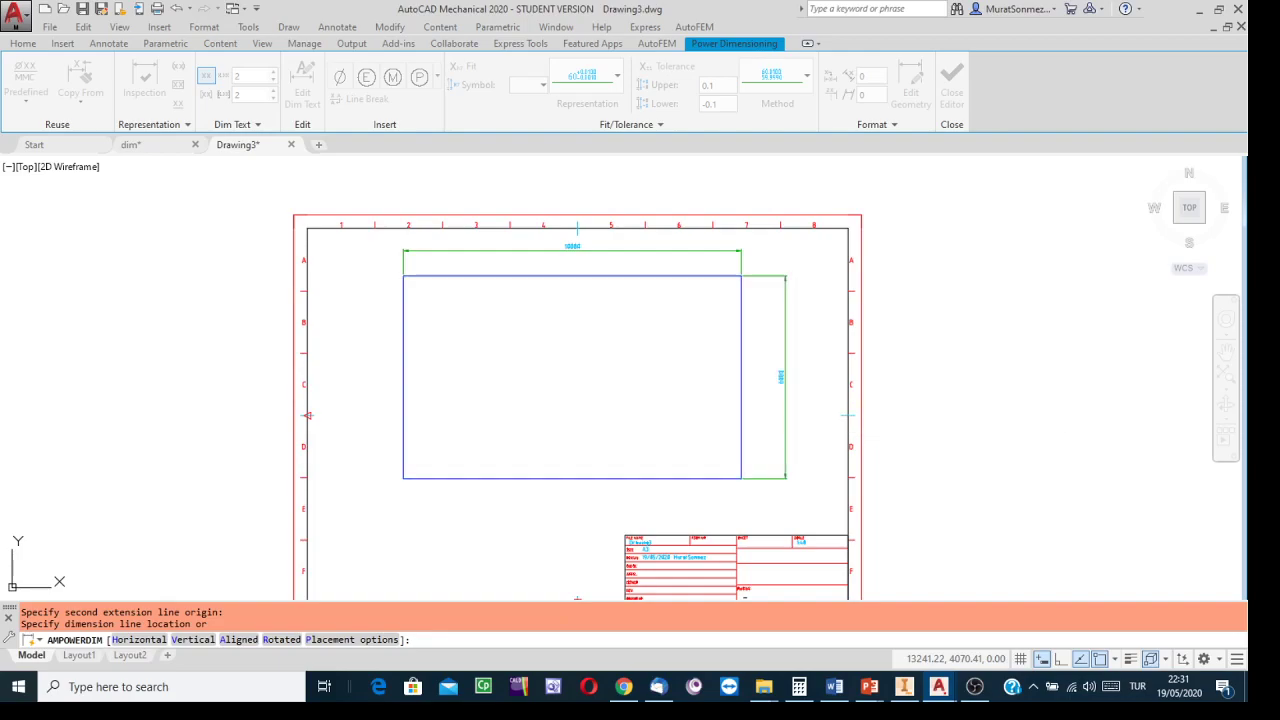
click(835, 424)
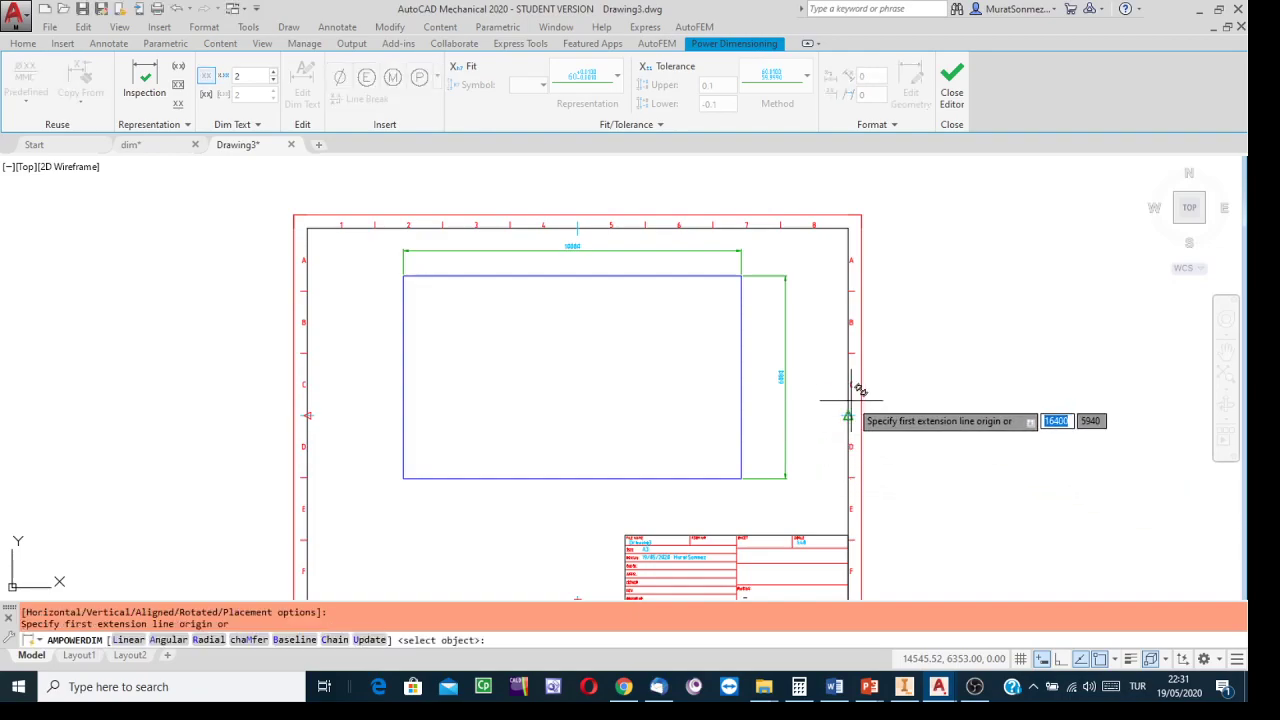
key(Escape)
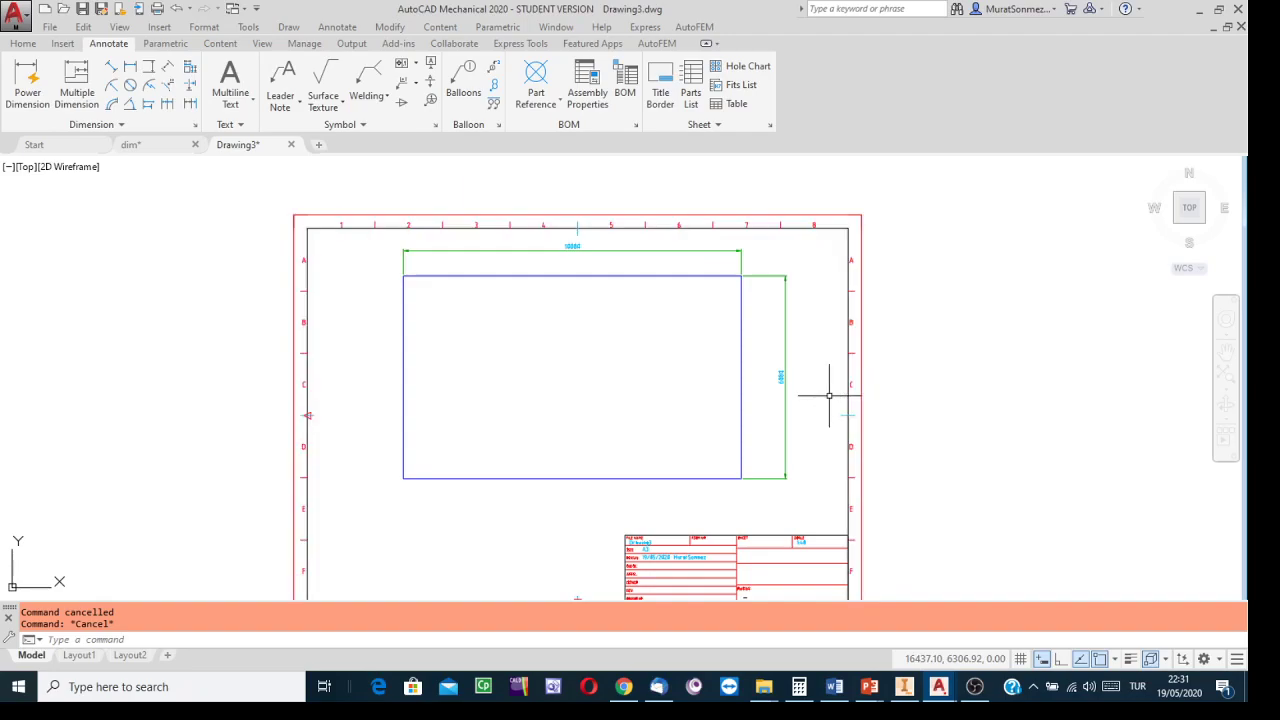
Set the linear scale of the rectangle's width and height dimensions to 0.1 and clear the selection
scroll(829, 396, up, 2)
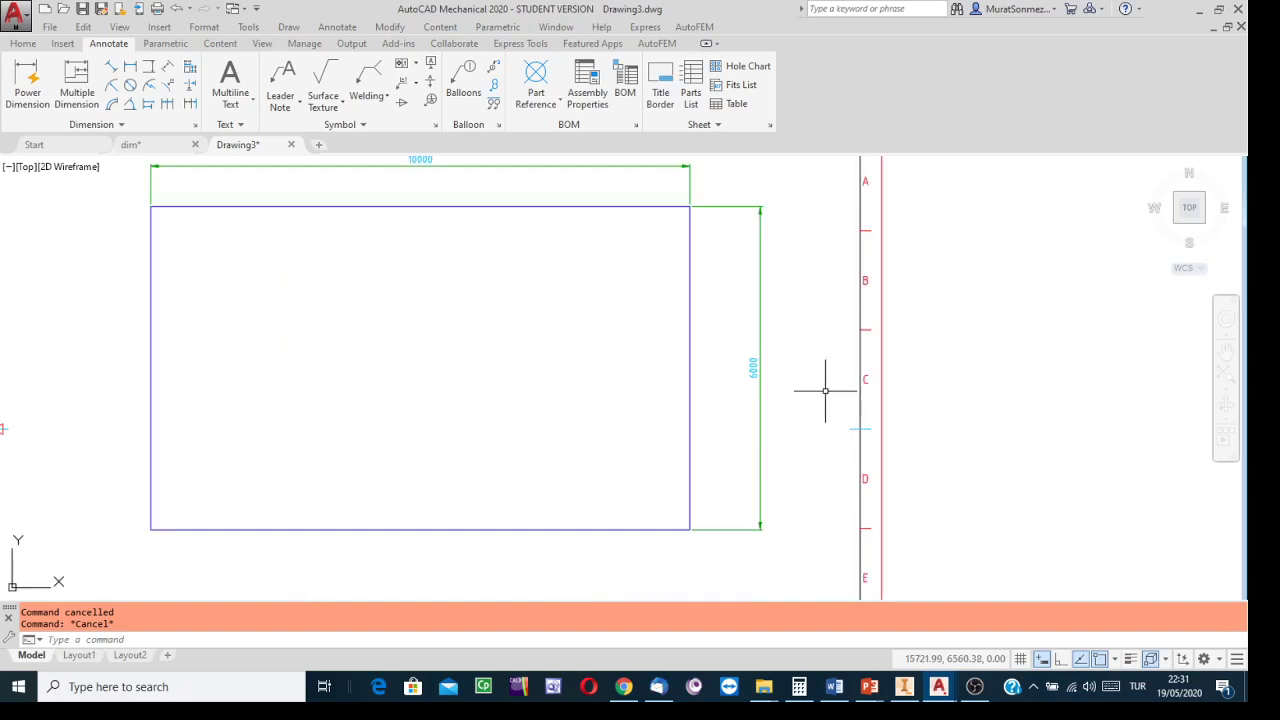
mouse_move(826, 391)
middle_down()
mouse_move(857, 443)
mouse_move(854, 433)
middle_up()
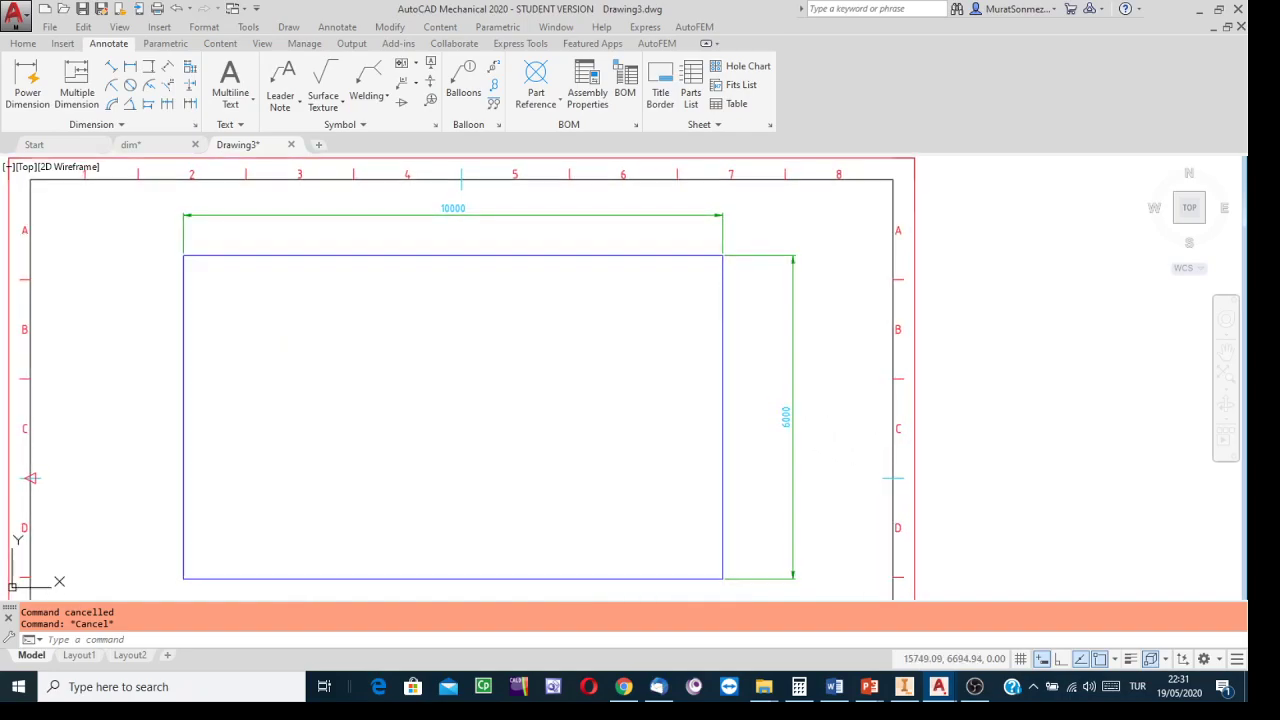
click(786, 420)
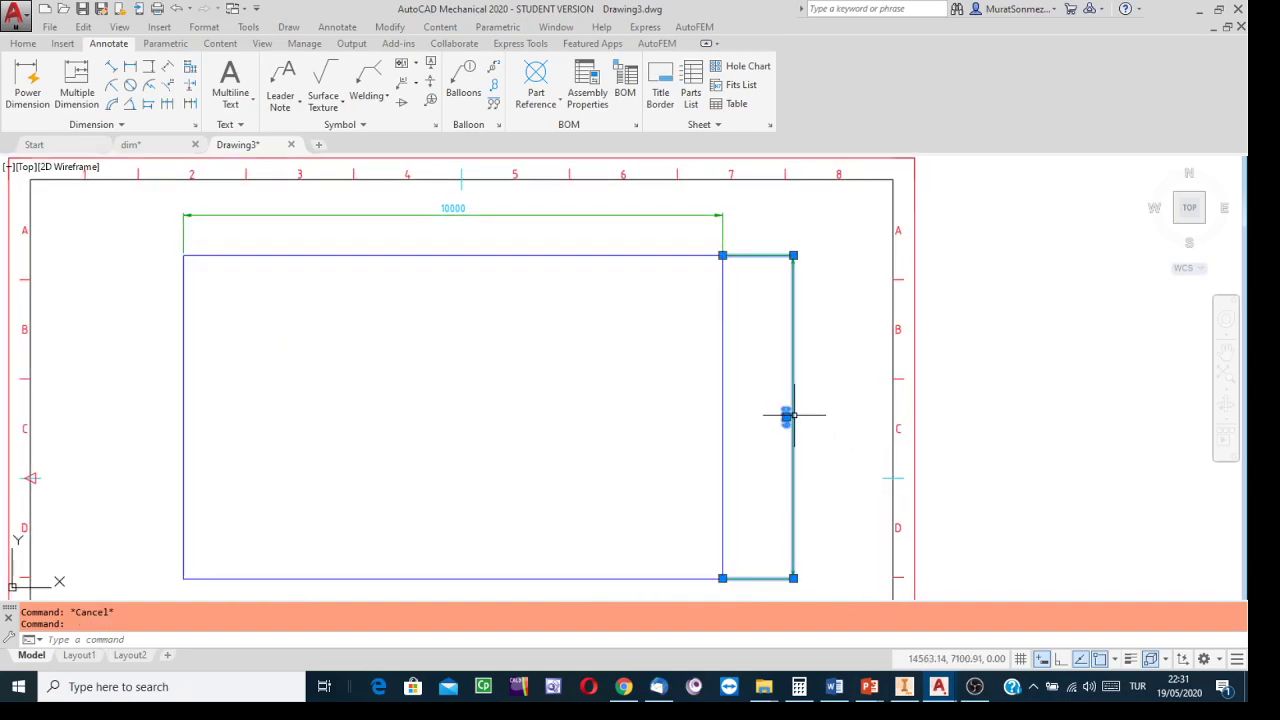
click(453, 208)
mouse_move(453, 208)
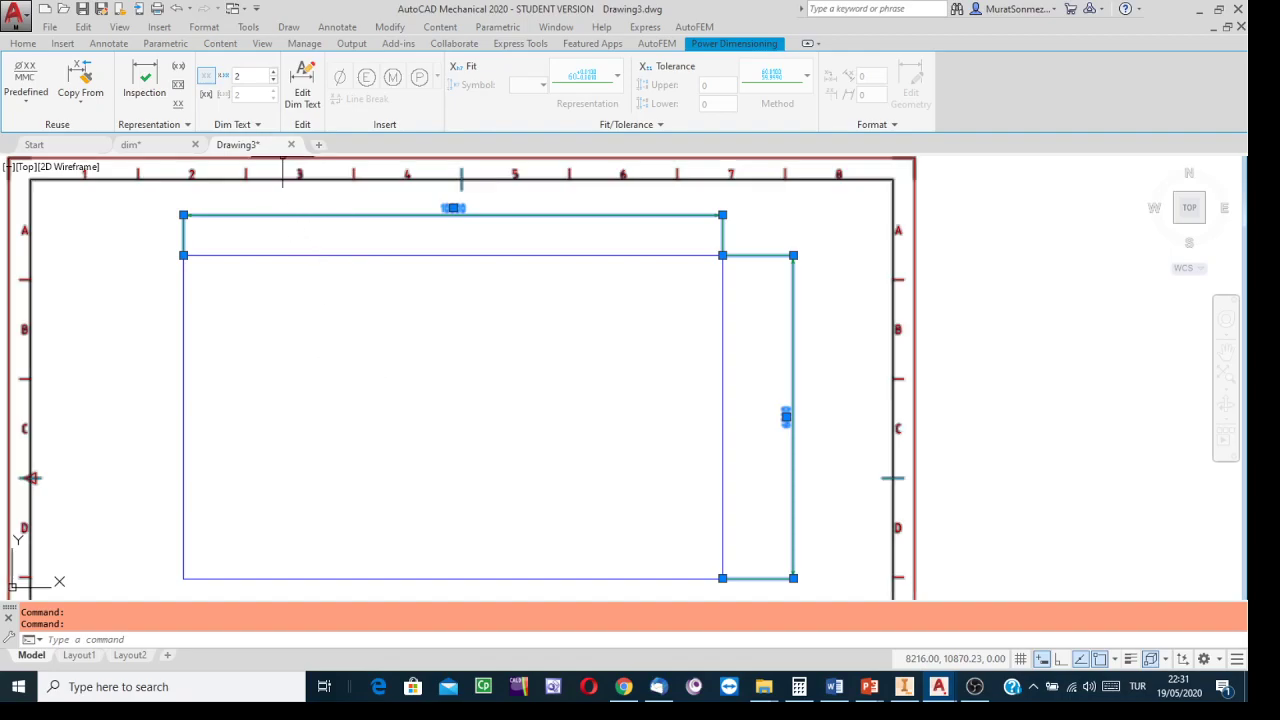
click(259, 126)
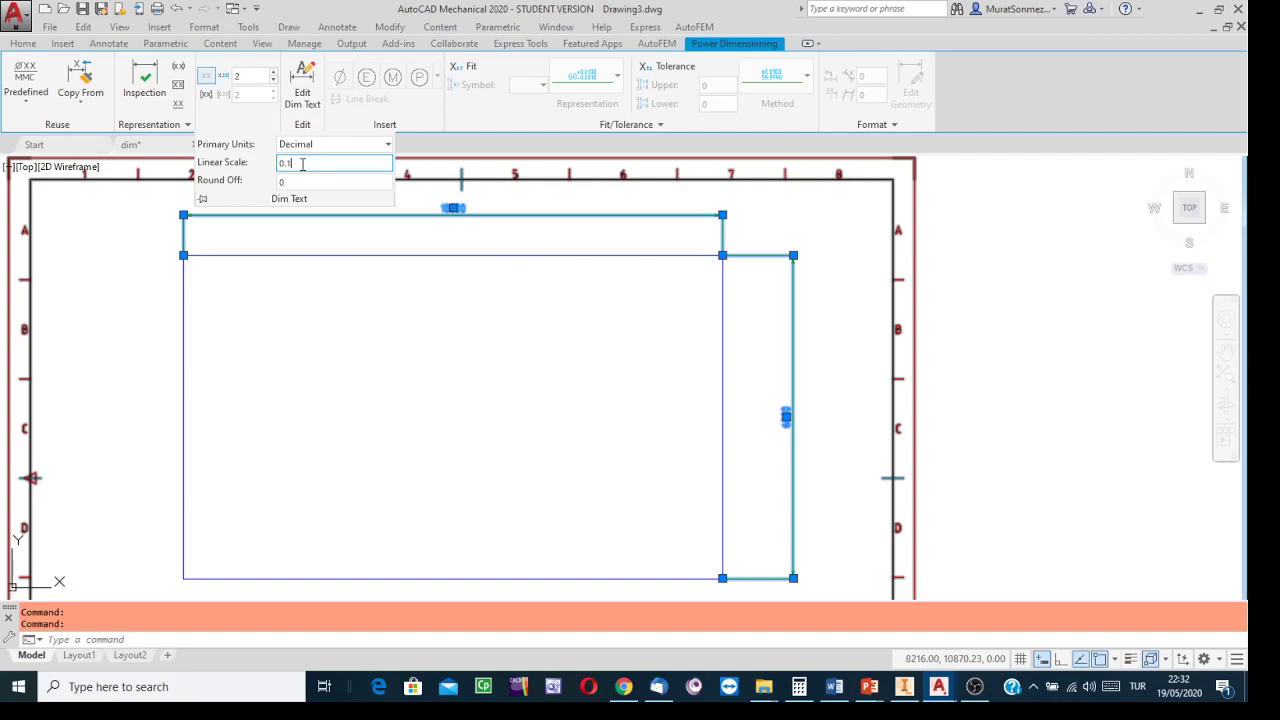
double_click(302, 164)
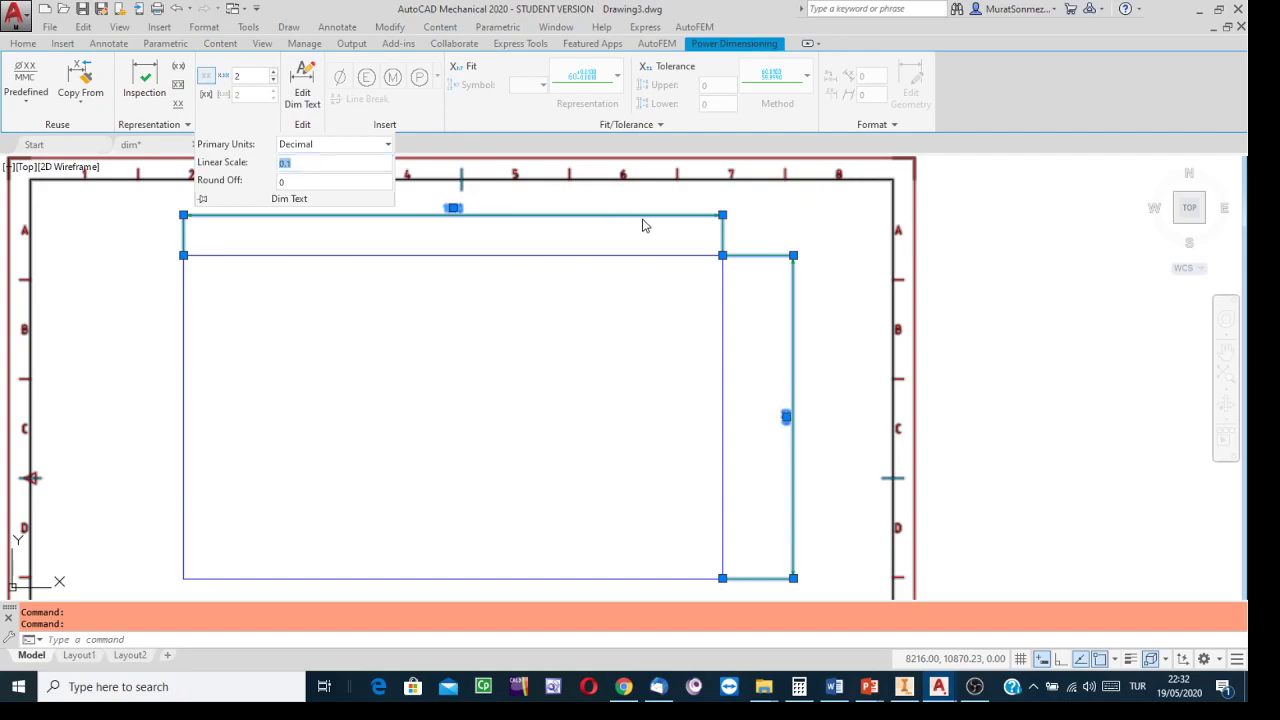
click(682, 193)
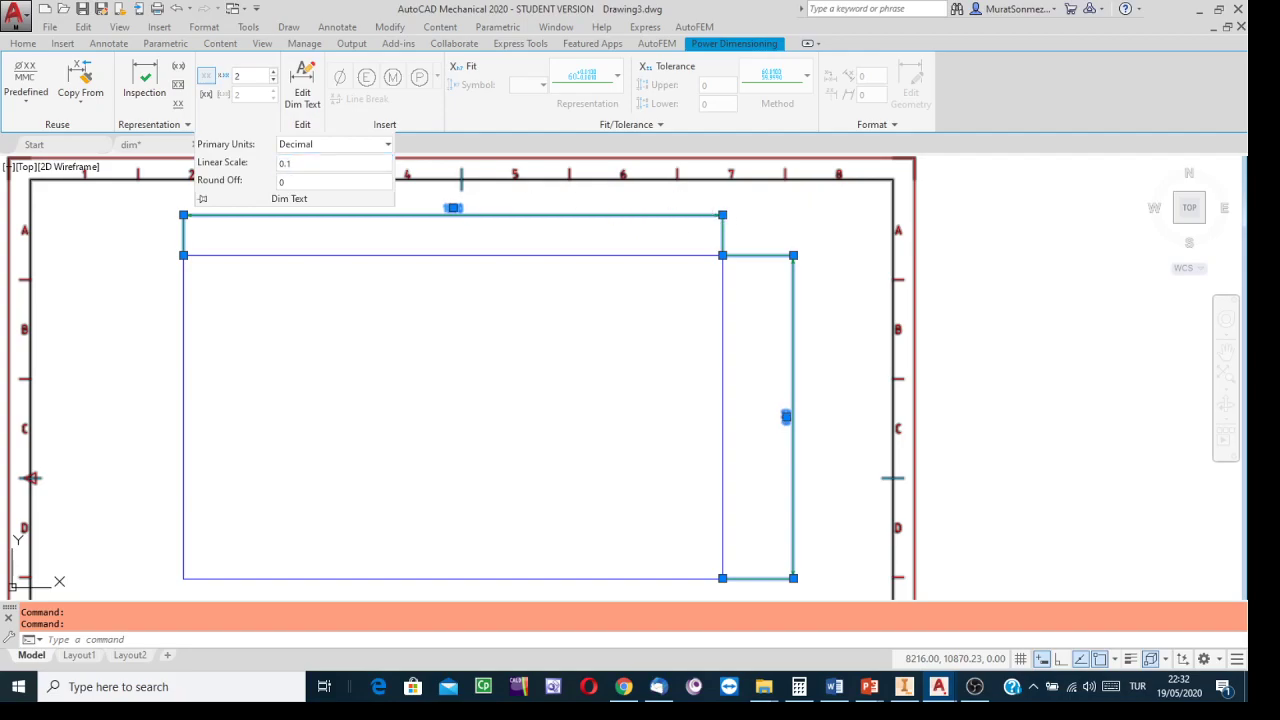
click(668, 192)
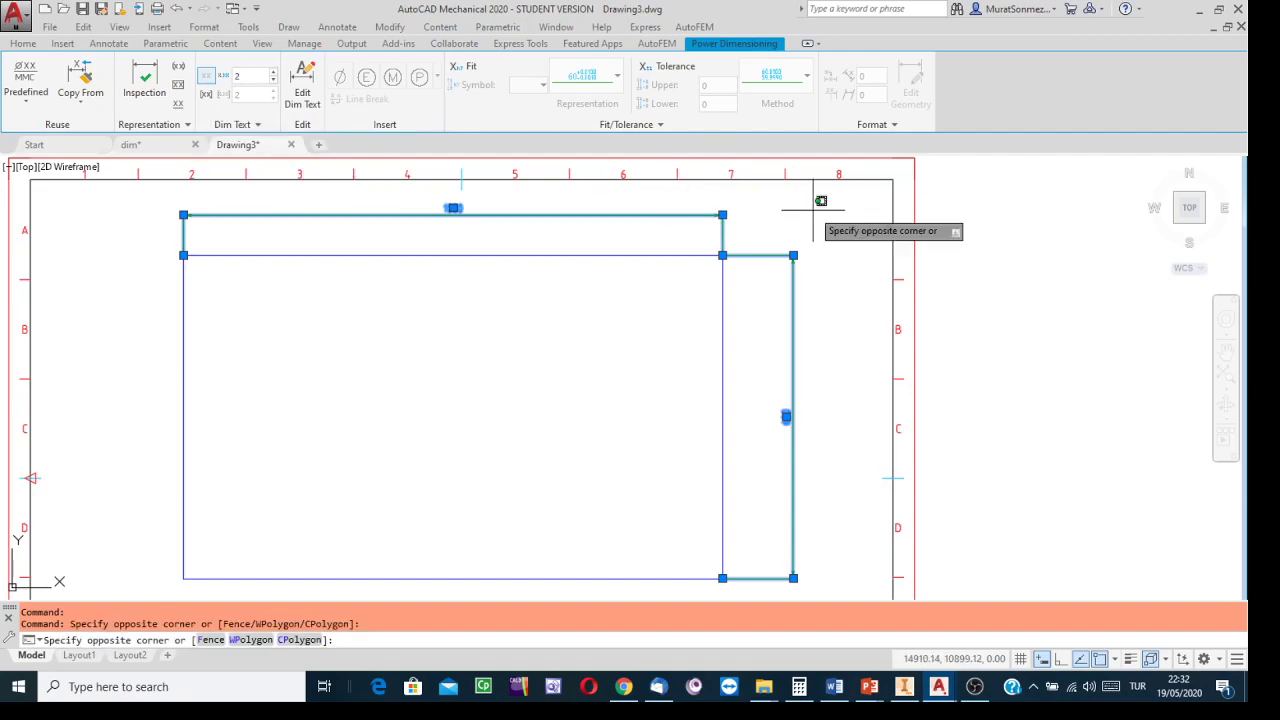
key(Escape)
key(Escape)
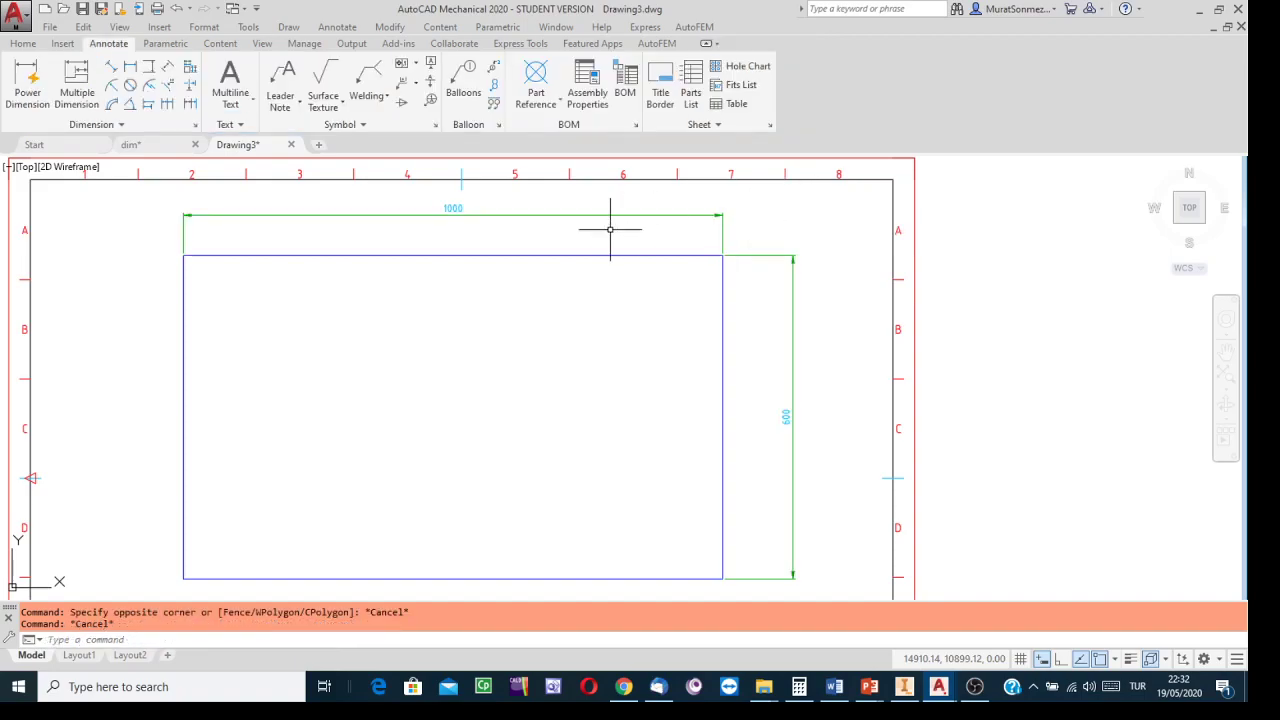
Inspect the text of the rectangle's width and height dimensions up close
scroll(505, 215, up, 2)
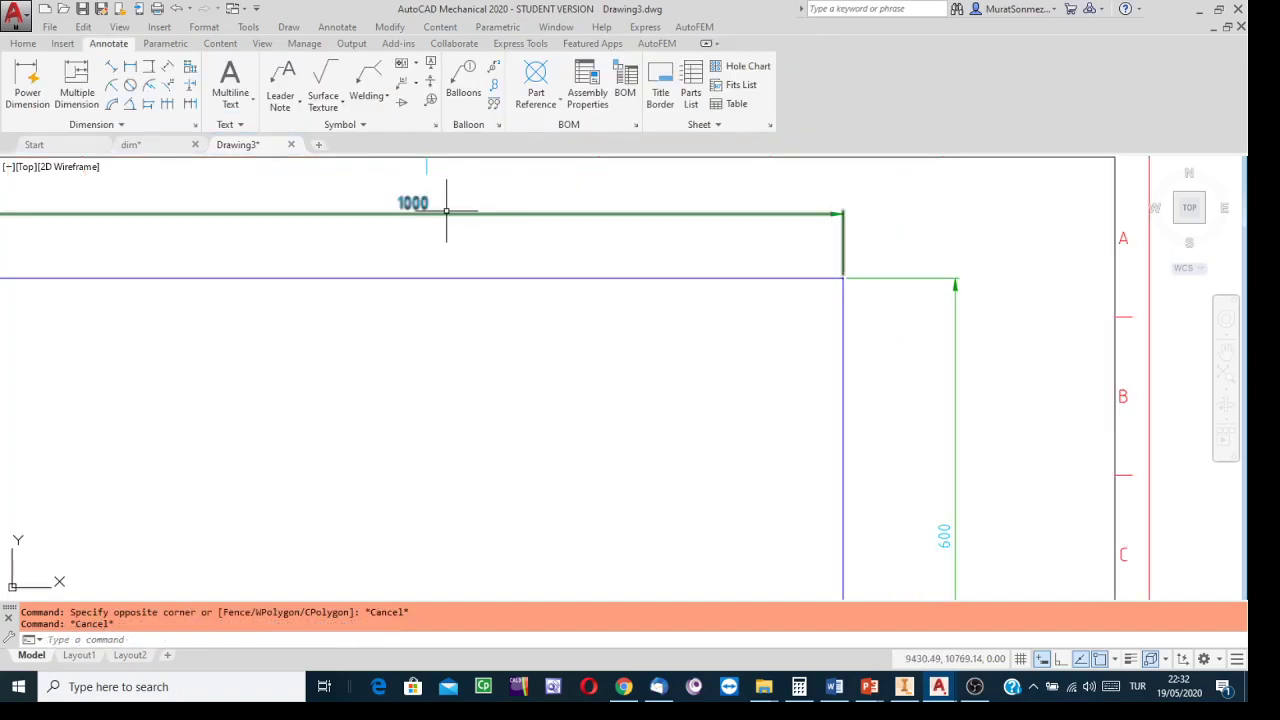
scroll(446, 211, up, 2)
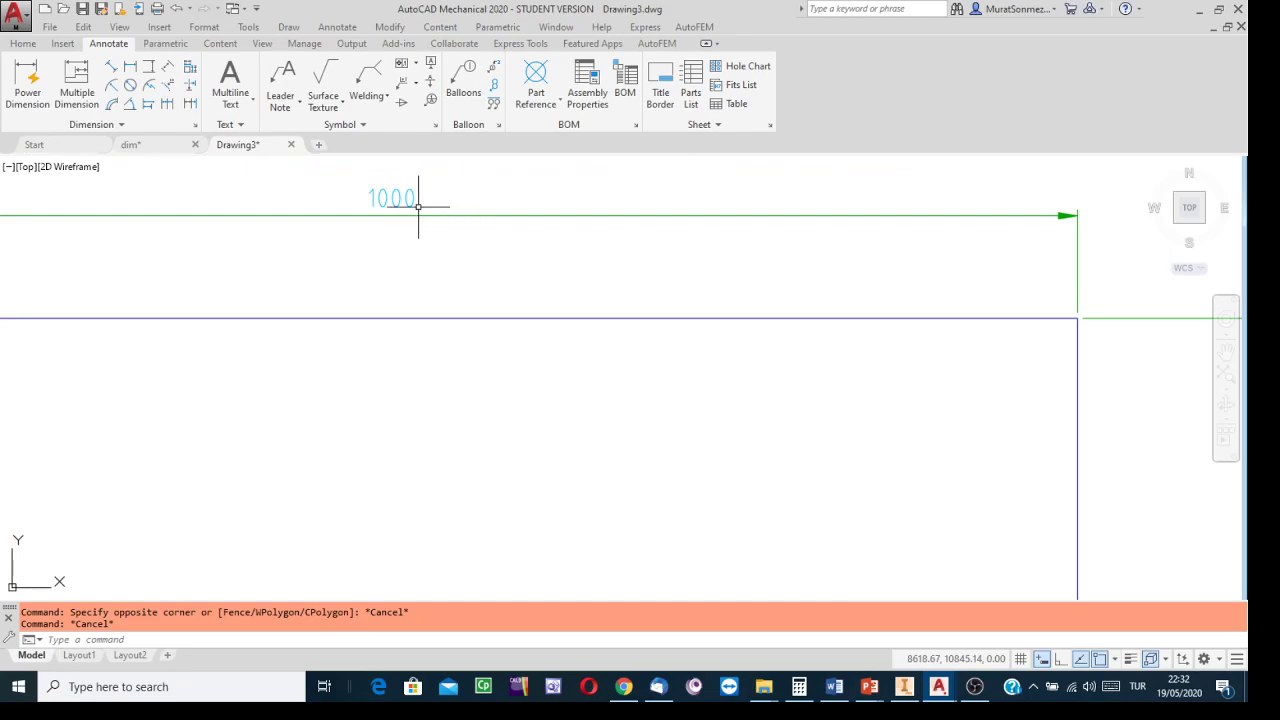
scroll(418, 207, down, 4)
scroll(752, 423, up, 5)
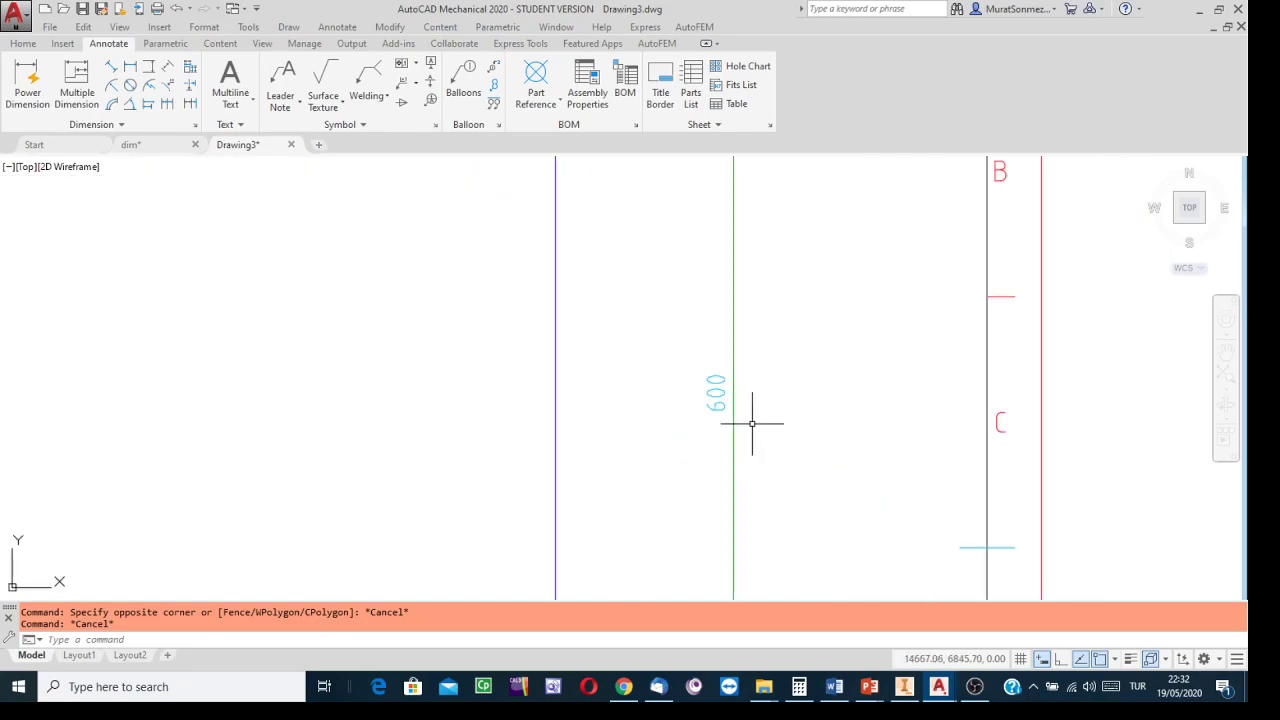
scroll(752, 423, up, 2)
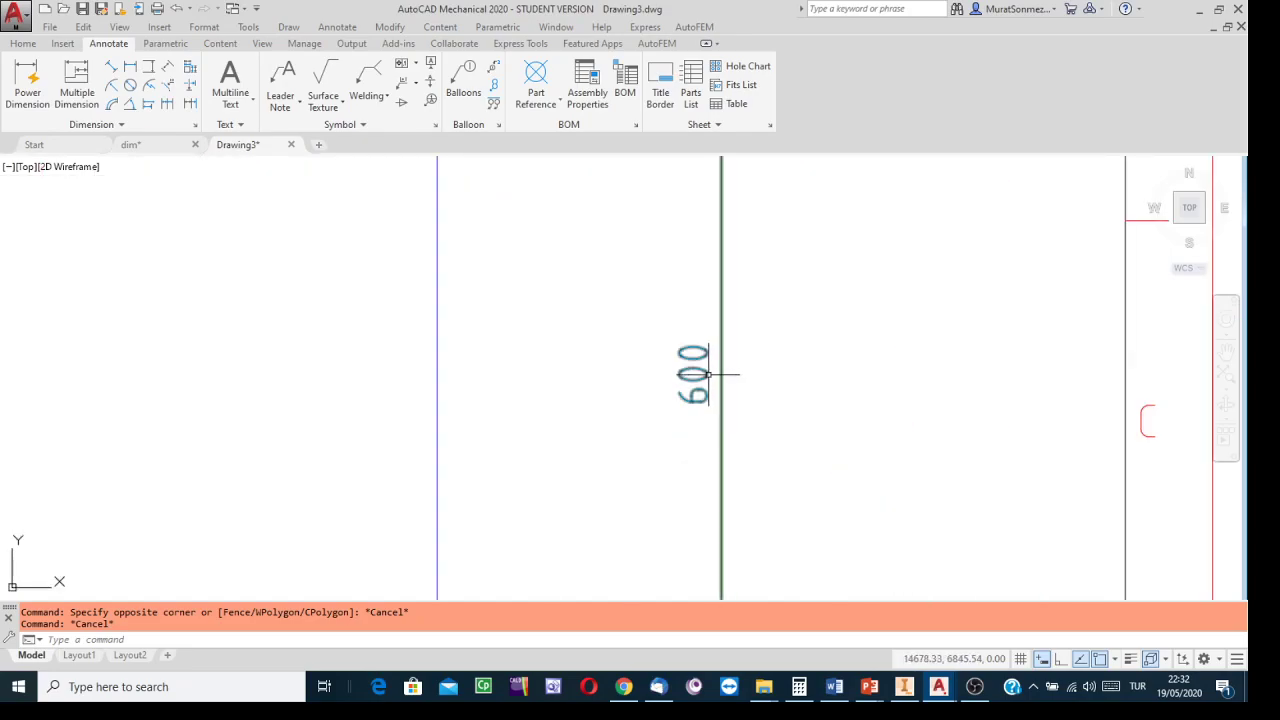
scroll(708, 374, down, 2)
scroll(737, 386, down, 3)
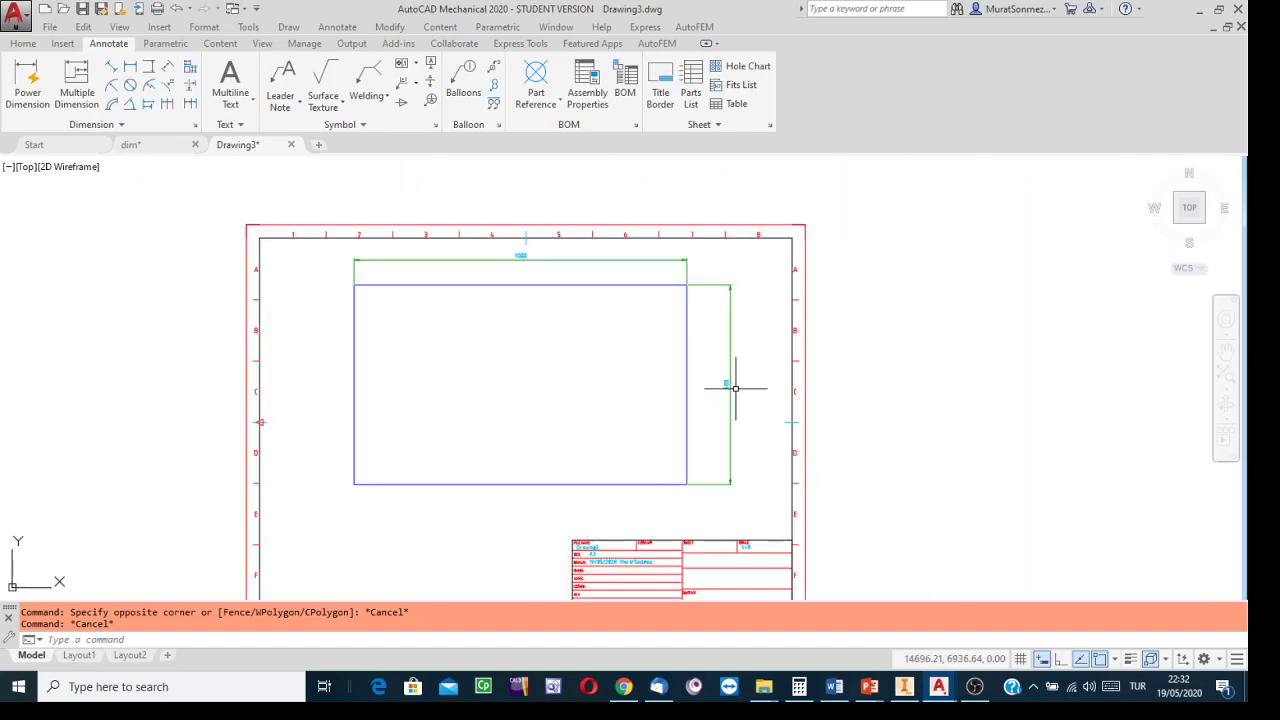
Examine the title block's scale entry and compare it with the dimensioned rectangle on the sheet
middle_drag(559, 276, 524, 160)
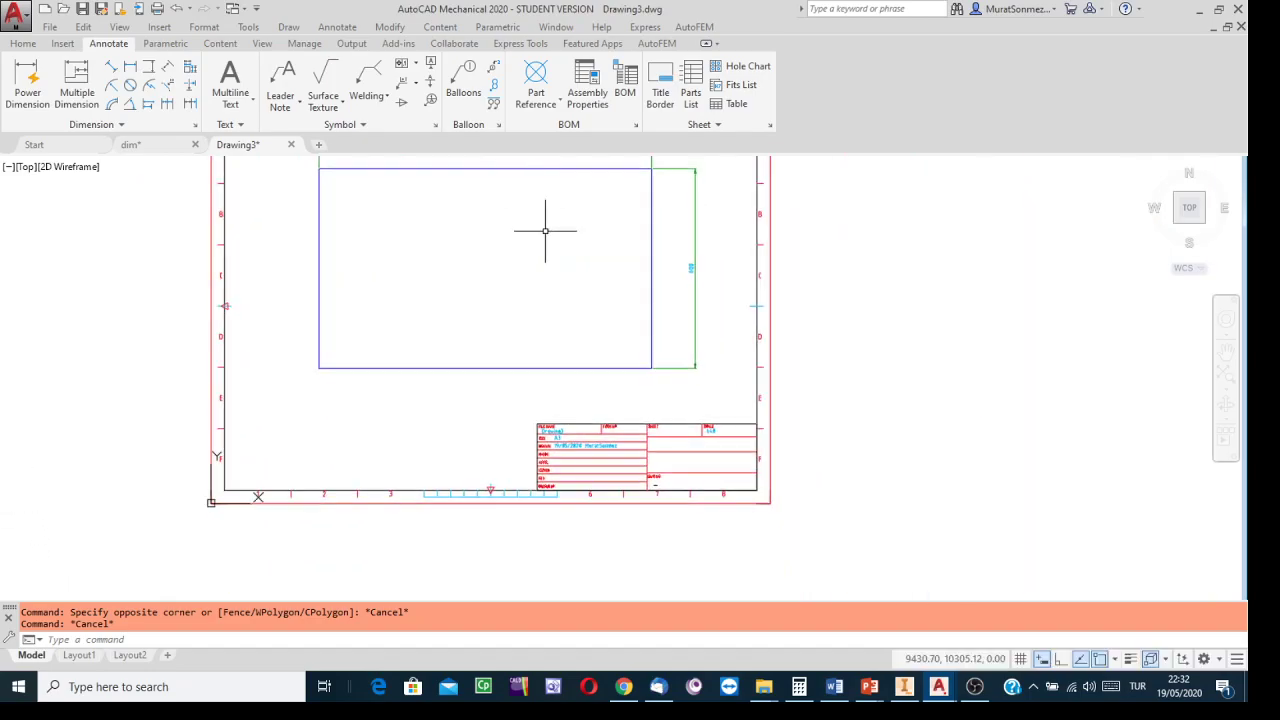
scroll(650, 447, up, 4)
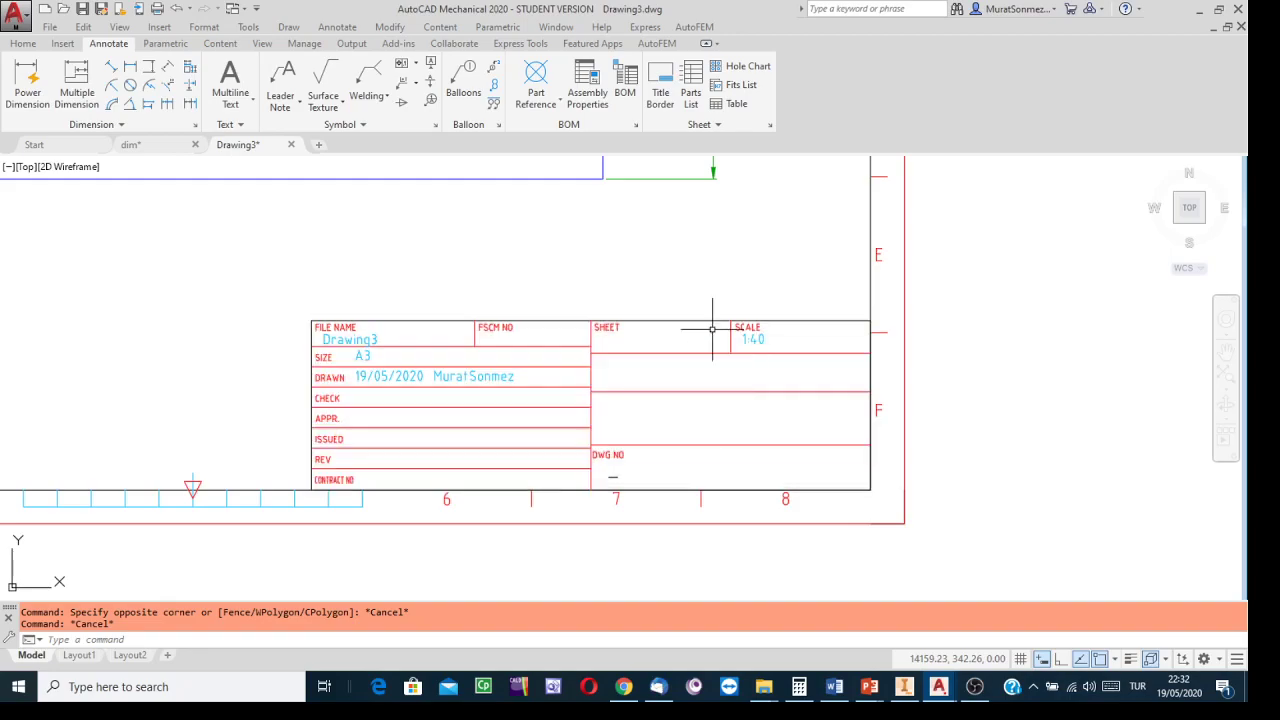
scroll(712, 328, down, 6)
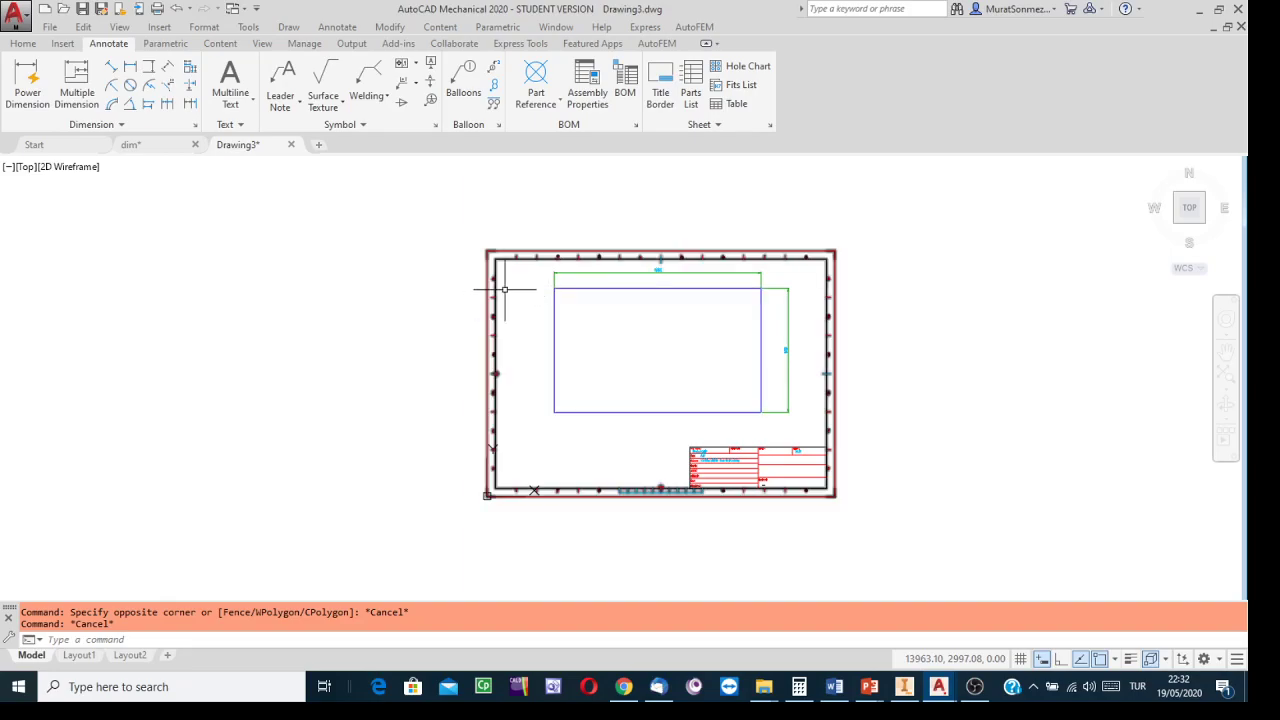
scroll(674, 269, up, 4)
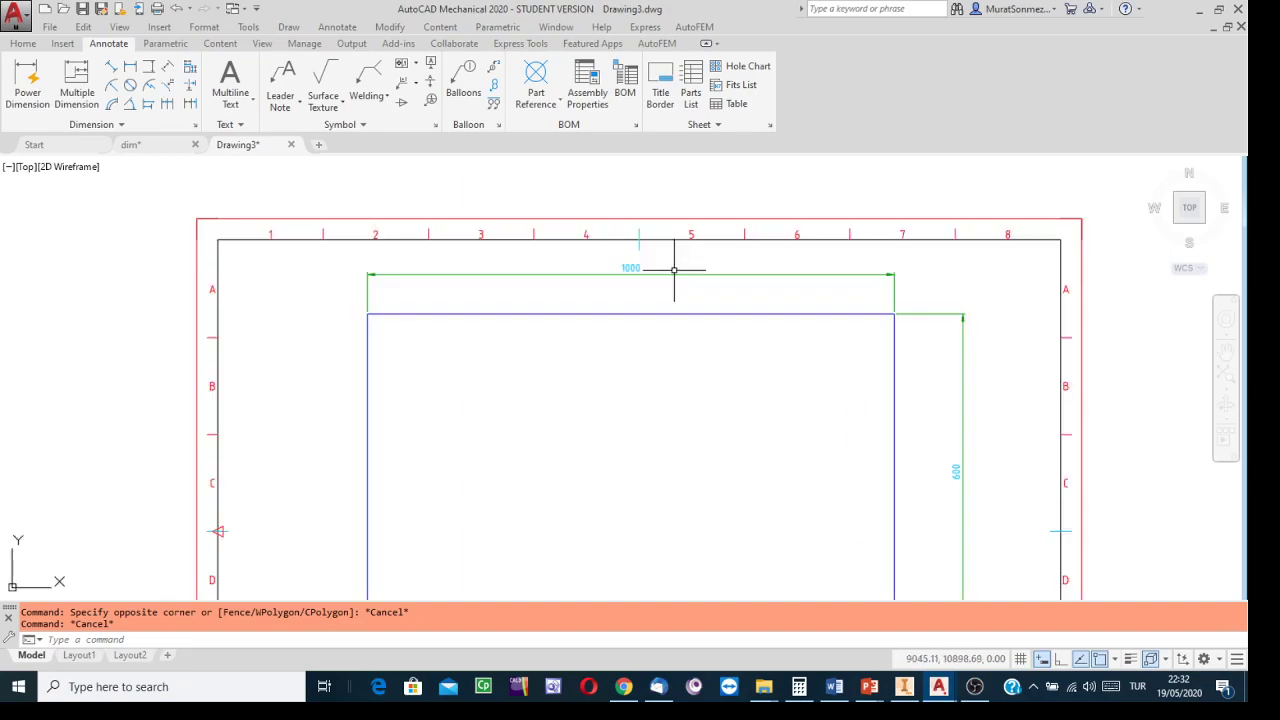
scroll(674, 269, down, 2)
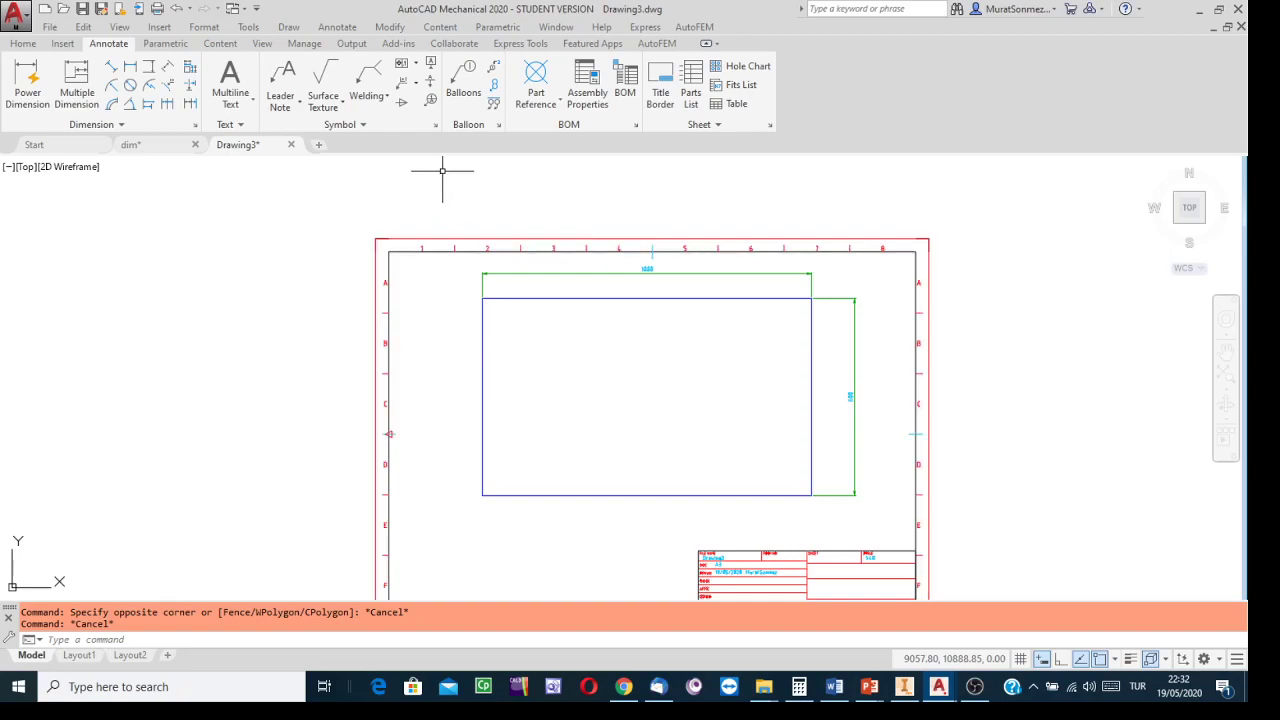
middle_drag(330, 195, 272, 157)
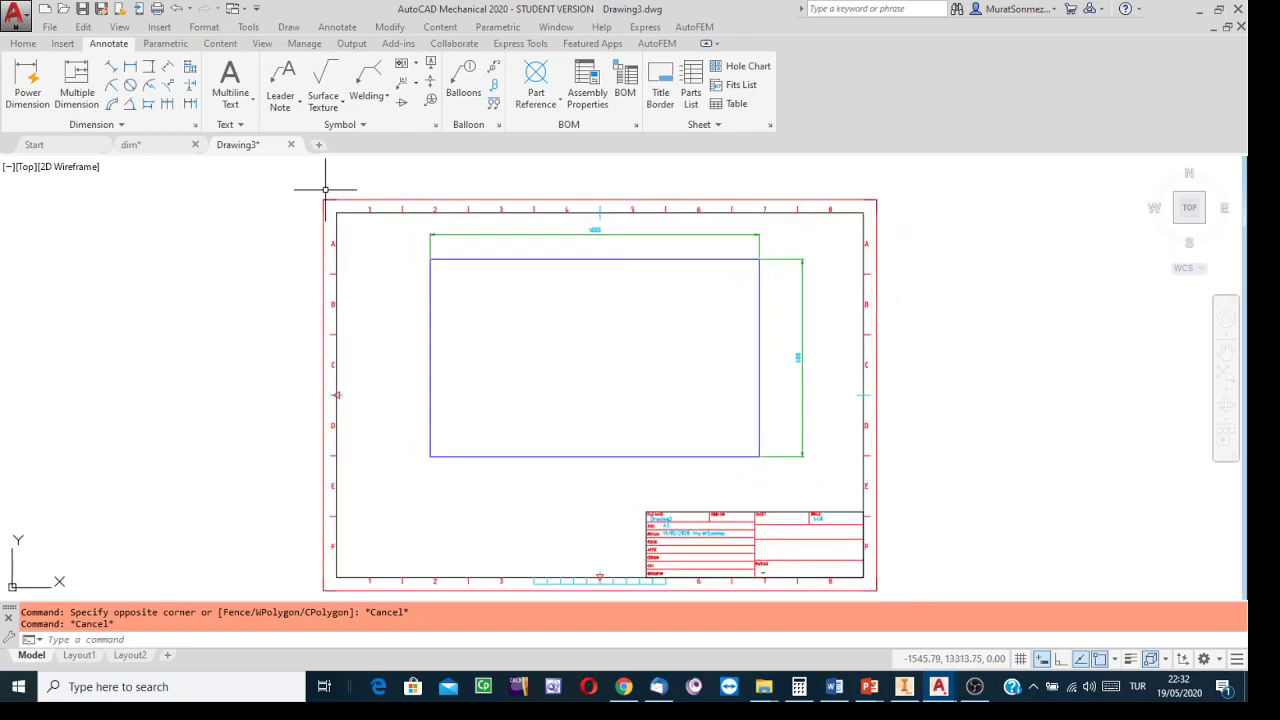
scroll(623, 234, up, 2)
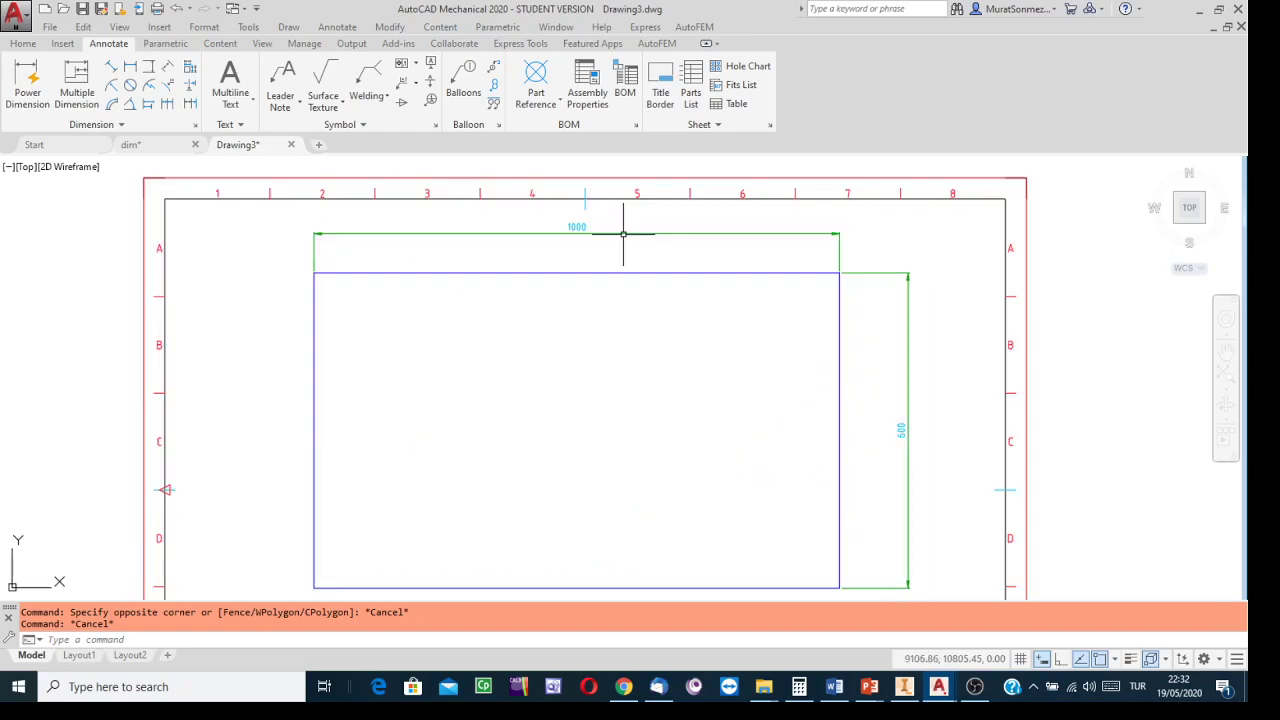
scroll(623, 234, down, 2)
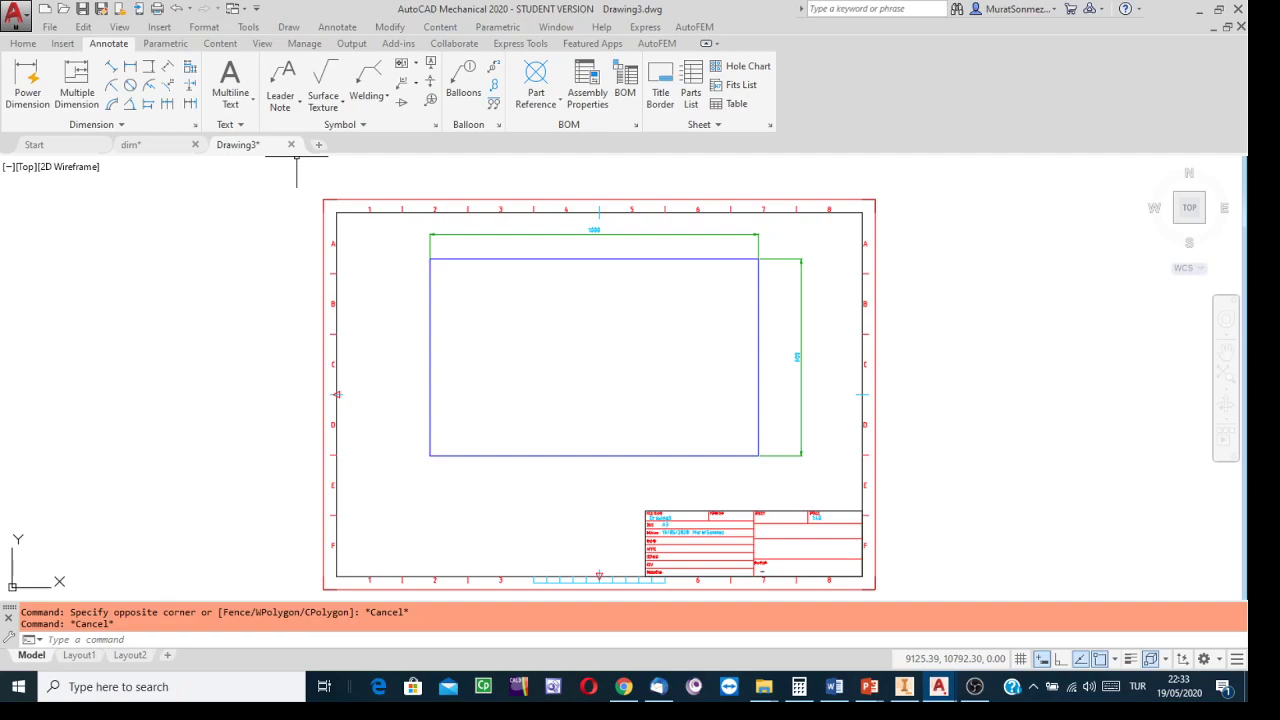
Cancel closing Drawing3 and switch to the dim drawing with its three views centred
click(291, 144)
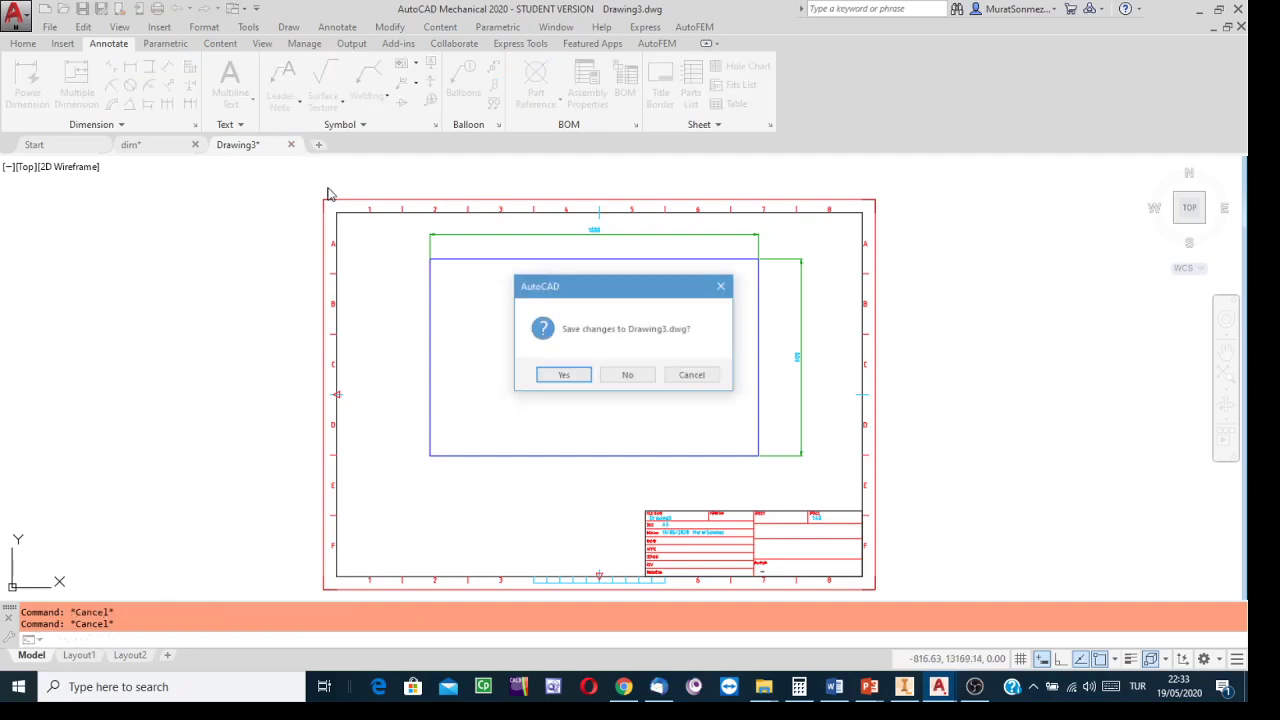
click(691, 378)
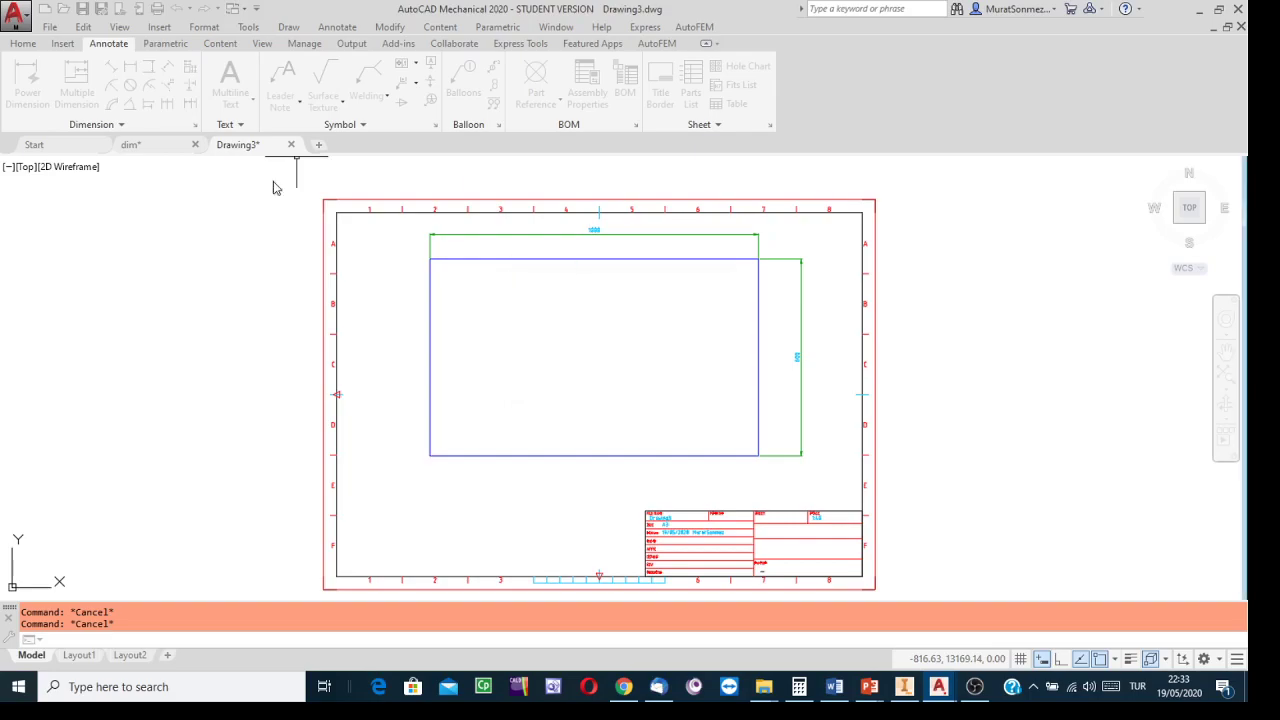
click(175, 146)
middle_drag(804, 408, 817, 391)
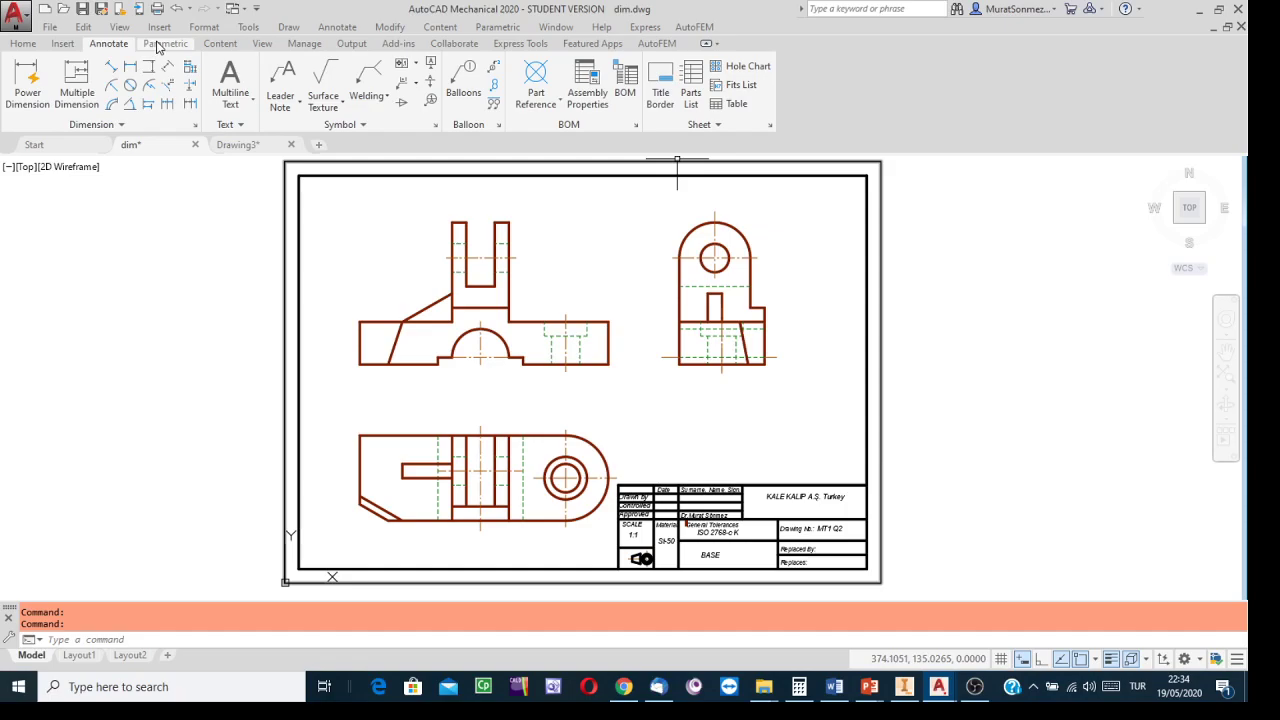
Compare the parametric dimensional constraint tools with the annotation dimensioning tools in the dim drawing
click(158, 45)
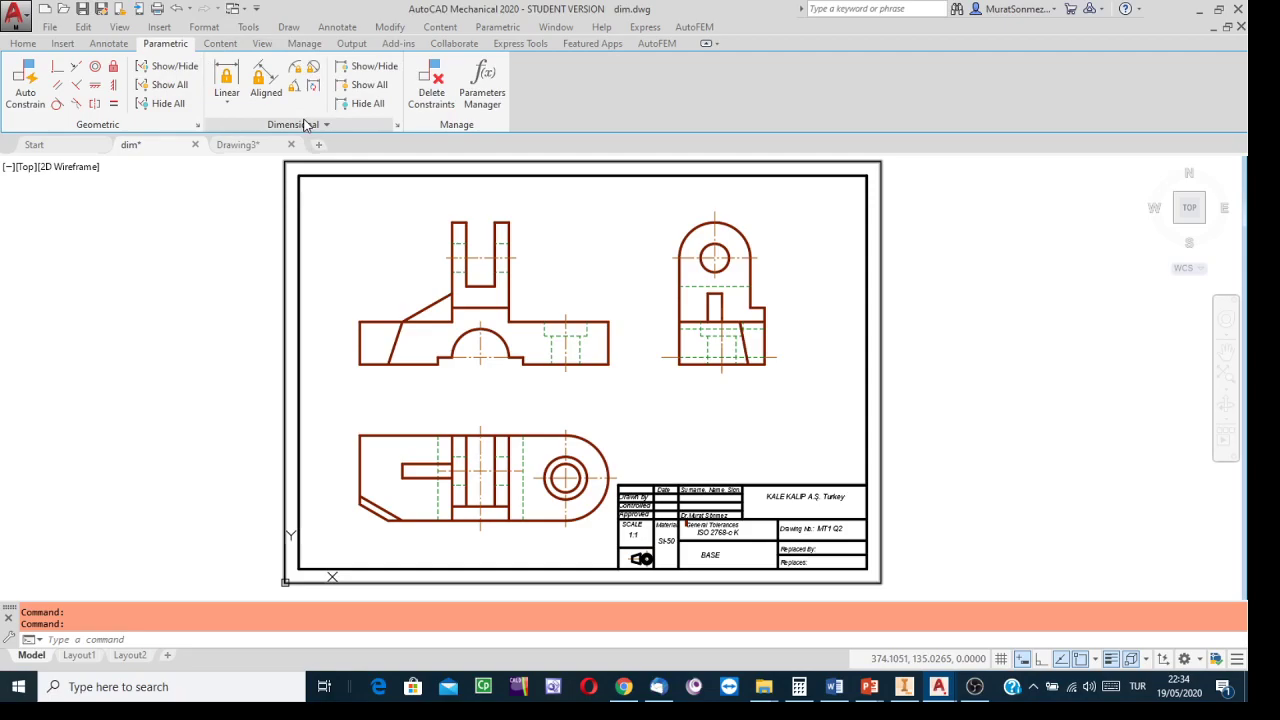
click(106, 44)
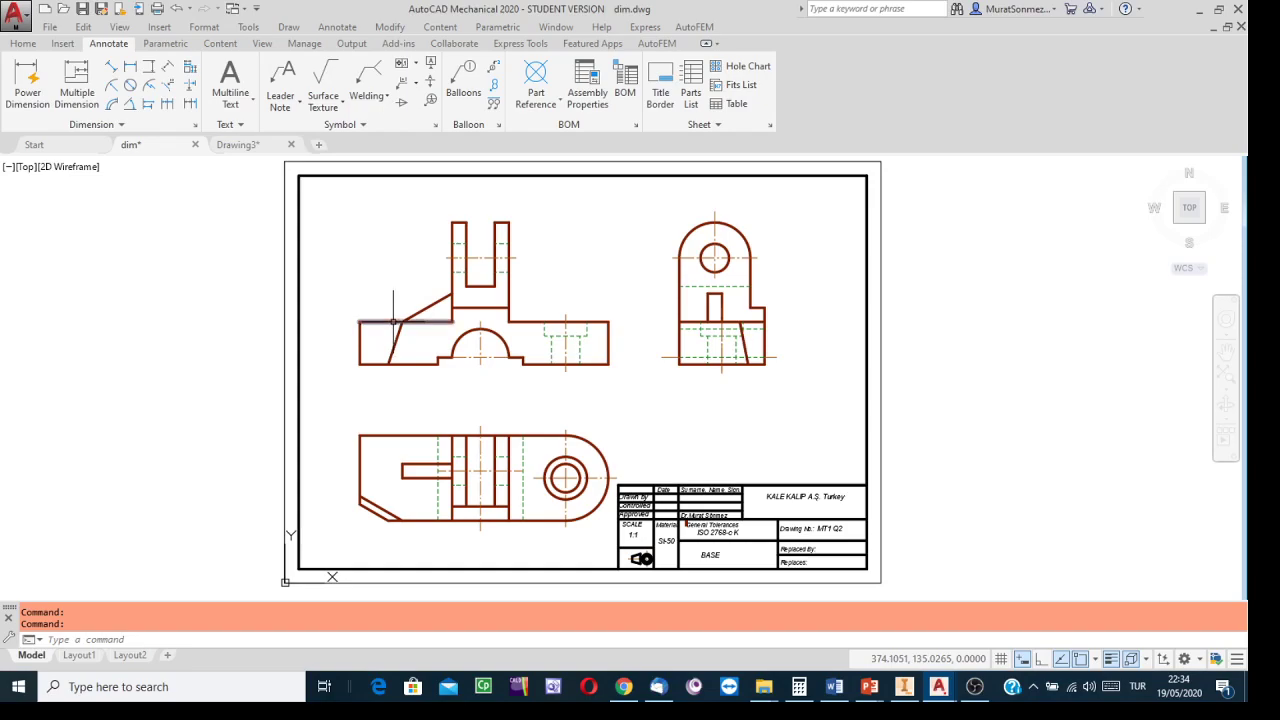
click(165, 44)
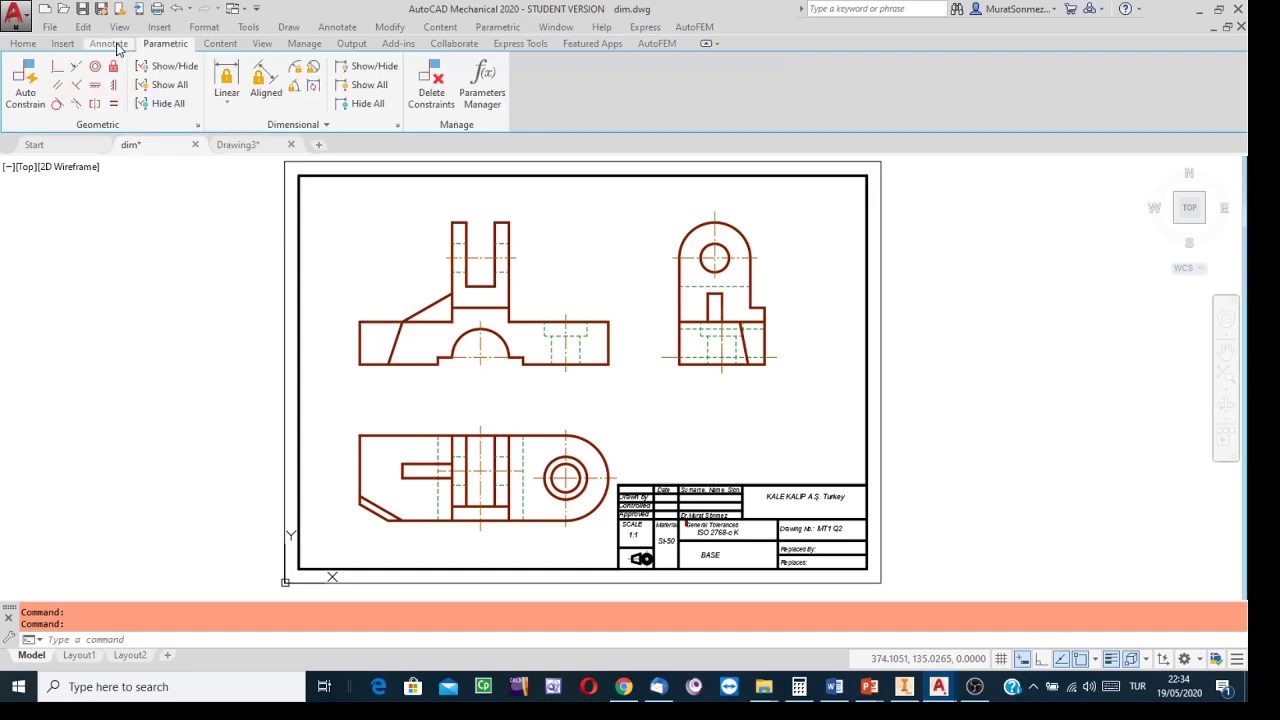
click(116, 45)
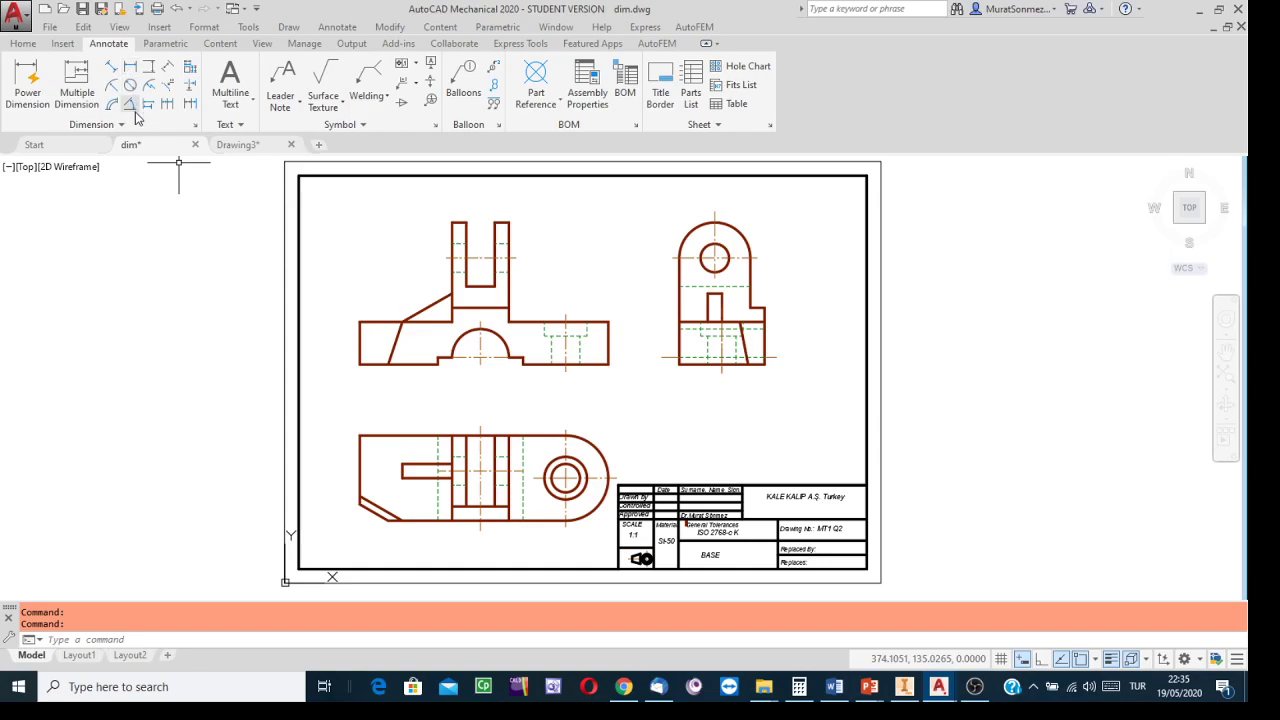
Review the Power Dimension command's options and exit without placing a dimension
mouse_move(113, 155)
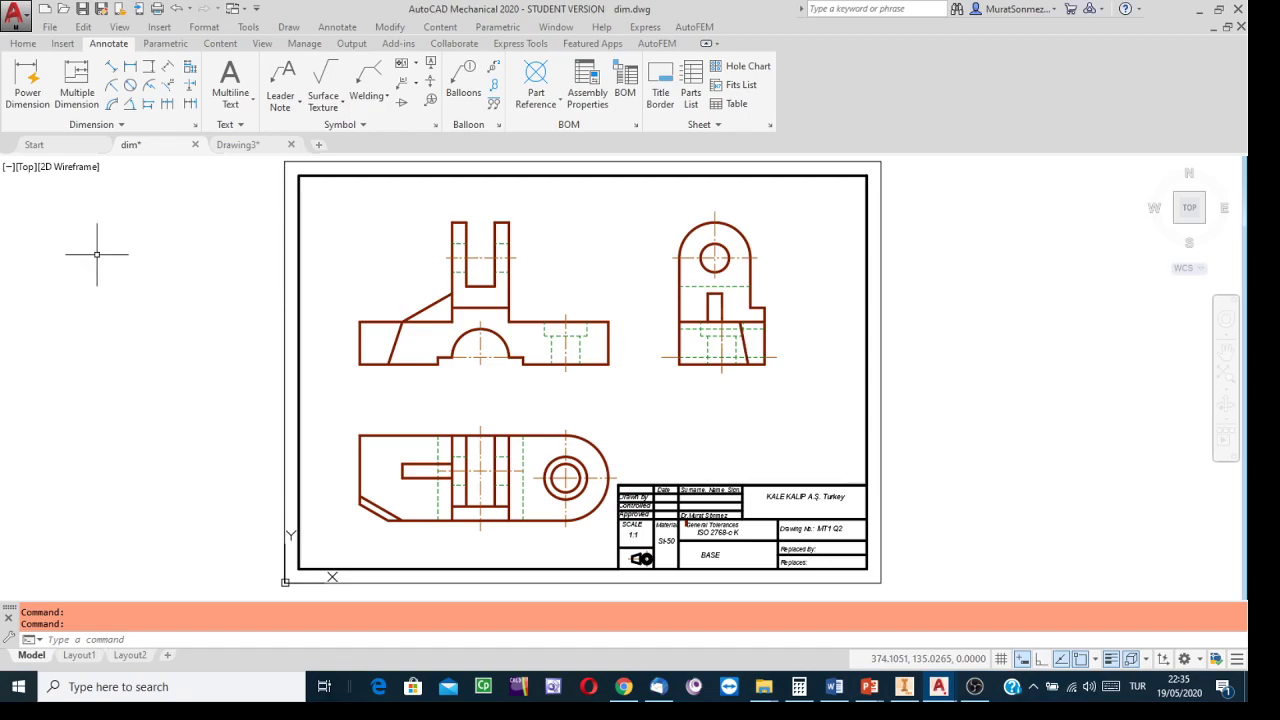
click(27, 77)
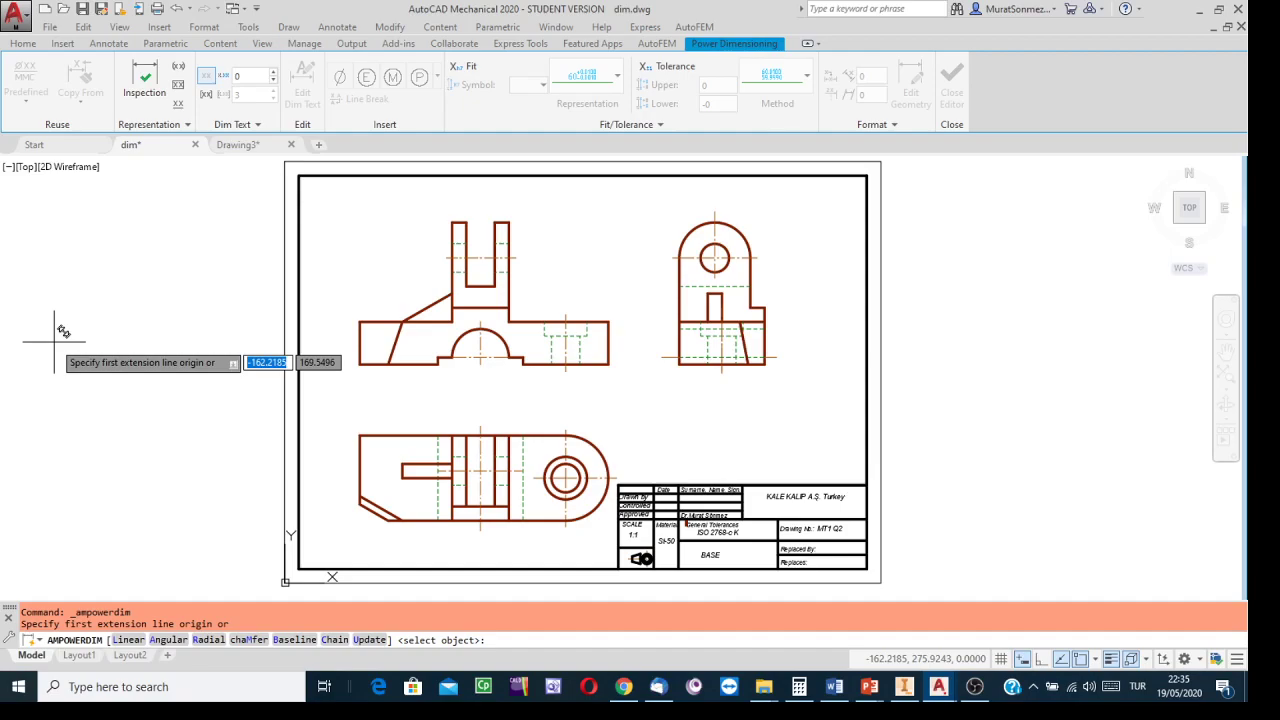
key(Escape)
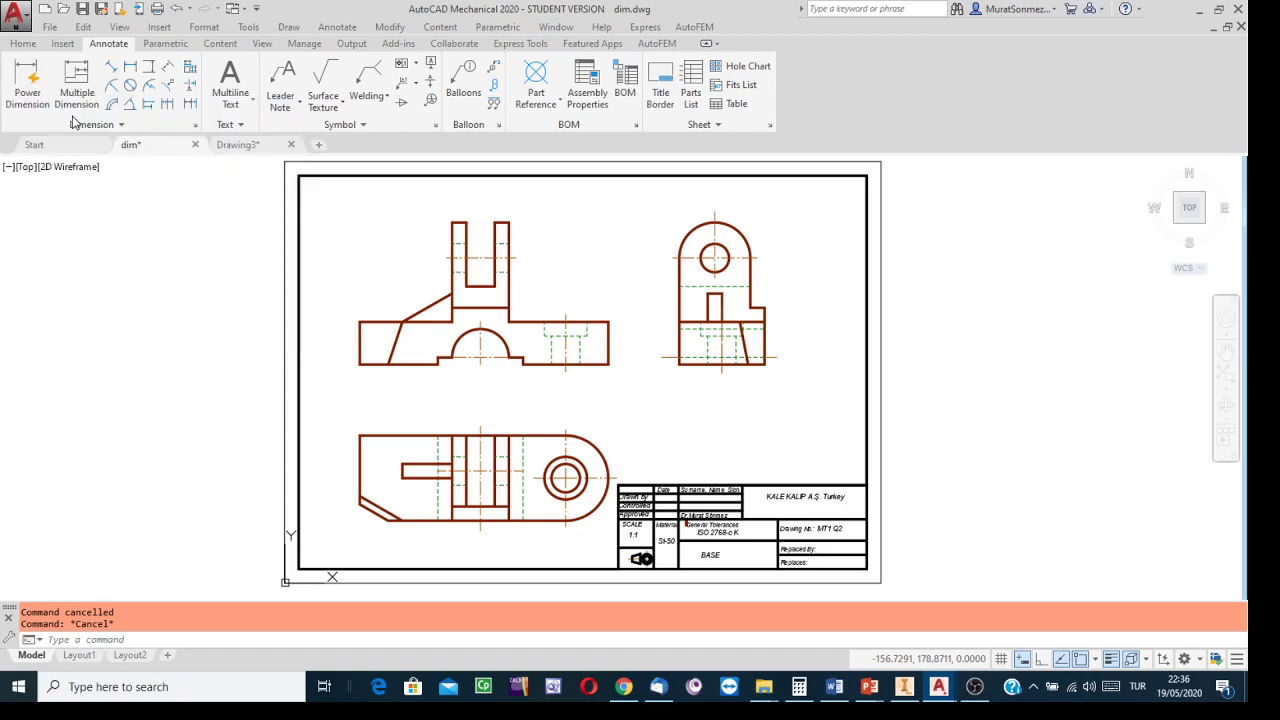
Turn off the Midpoint running object snap for picking the dimension points
click(28, 82)
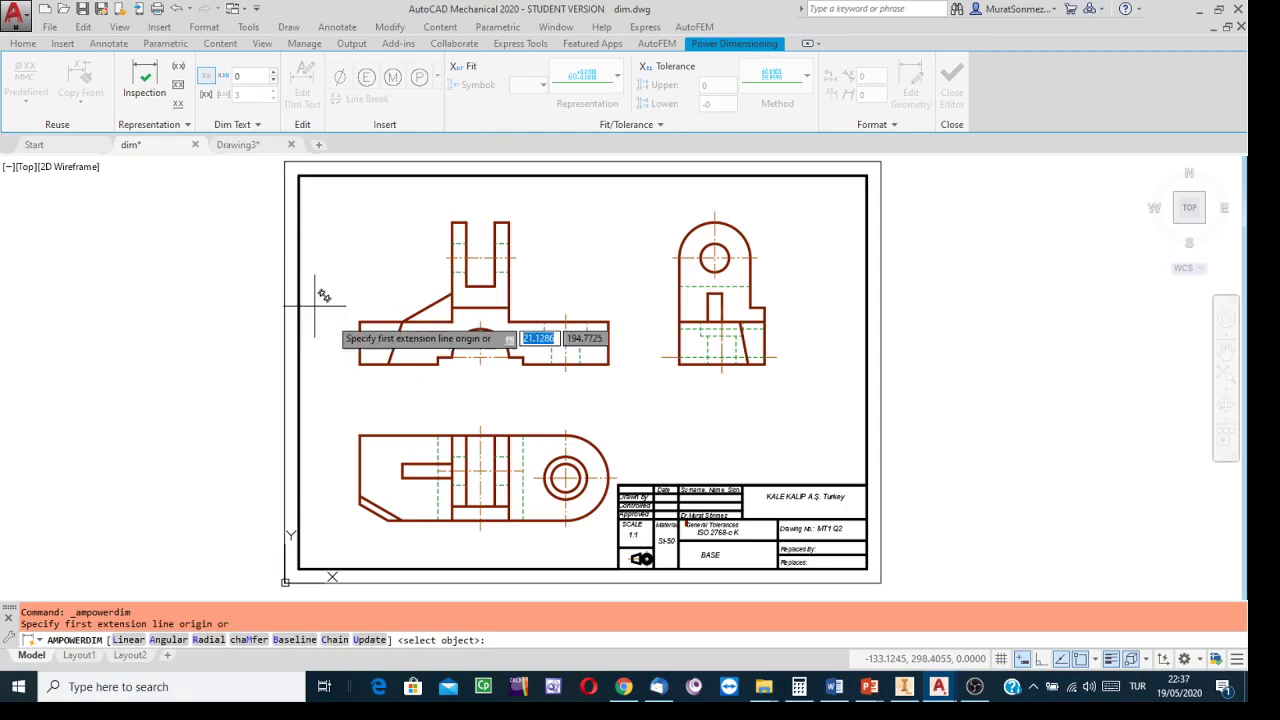
scroll(650, 397, up, 2)
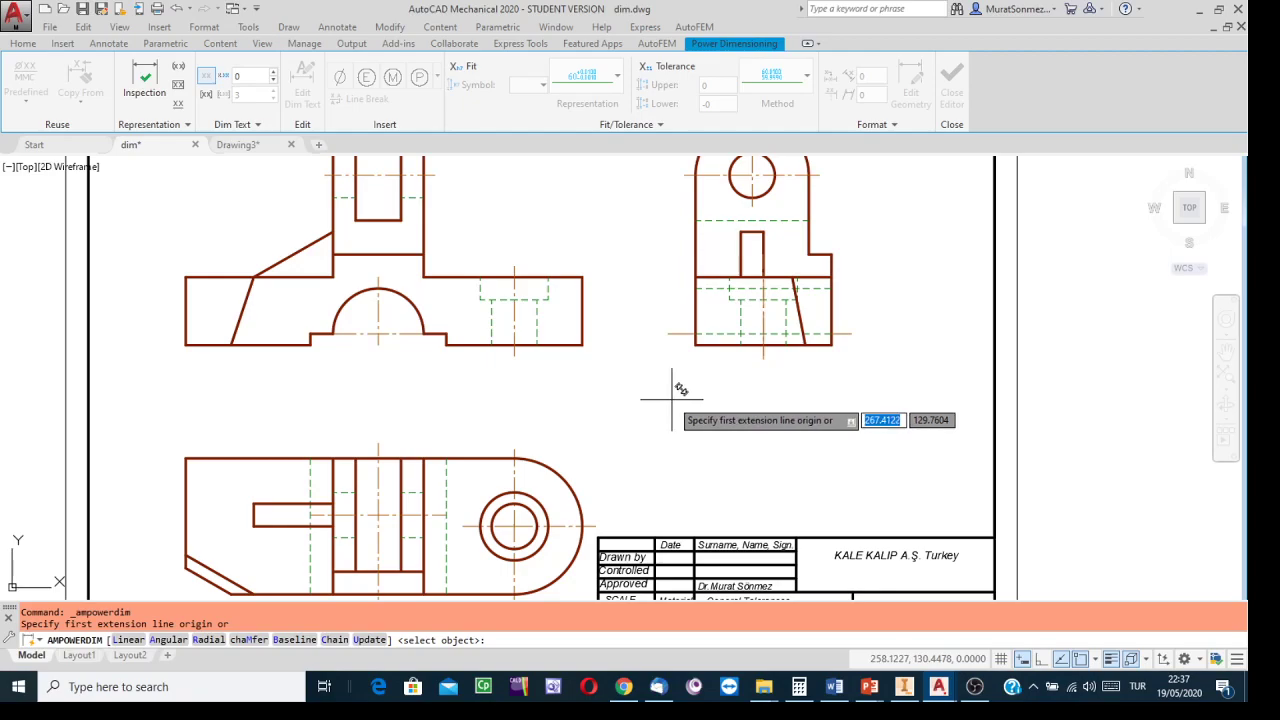
middle_drag(650, 397, 610, 333)
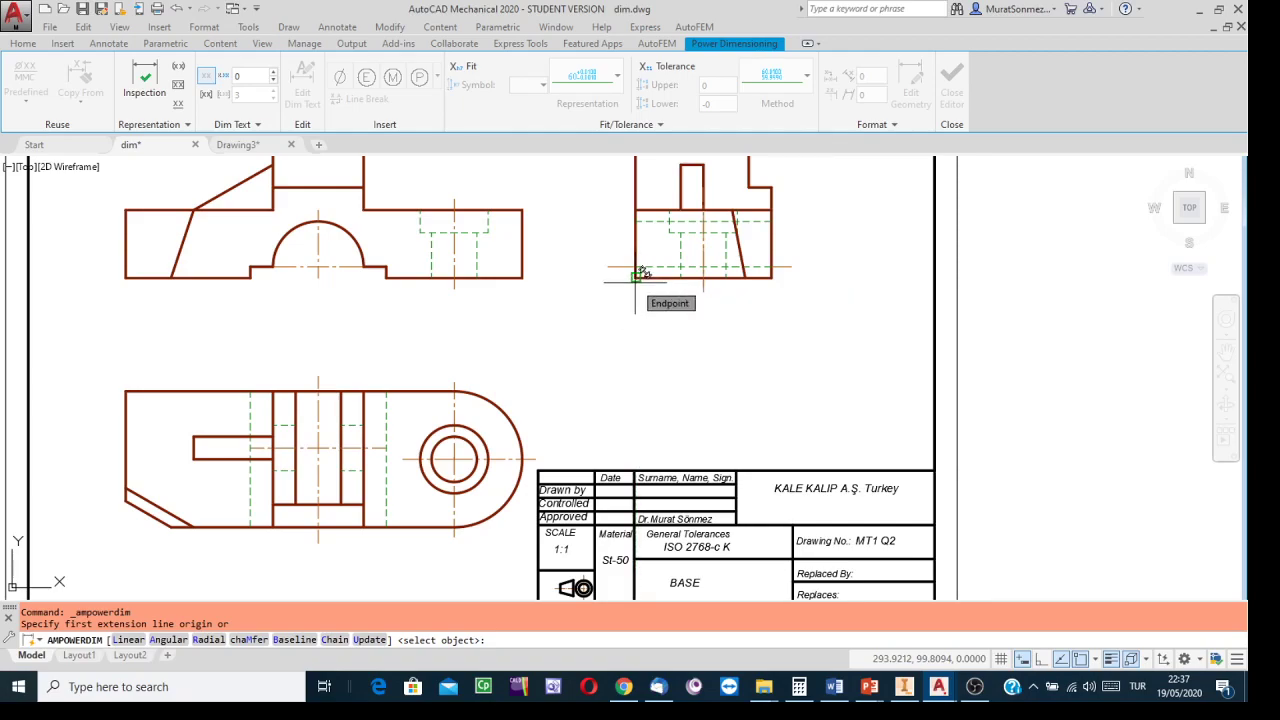
scroll(636, 300, up, 2)
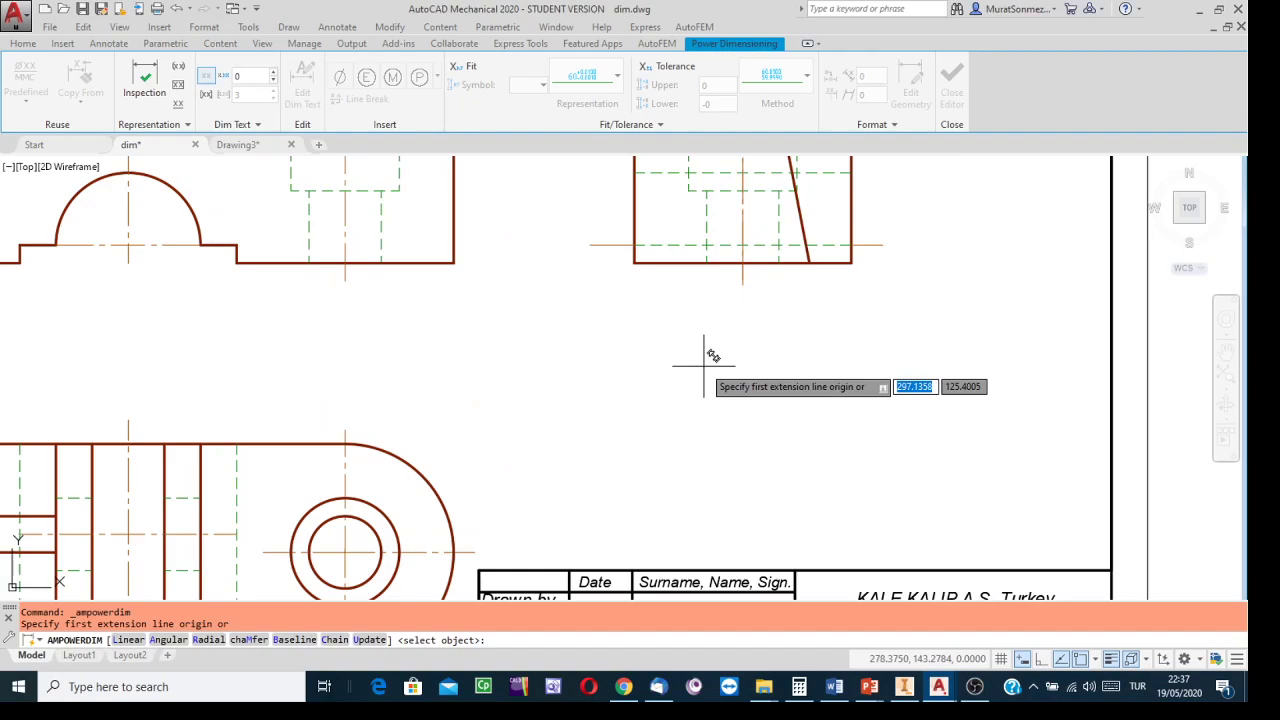
click(1095, 660)
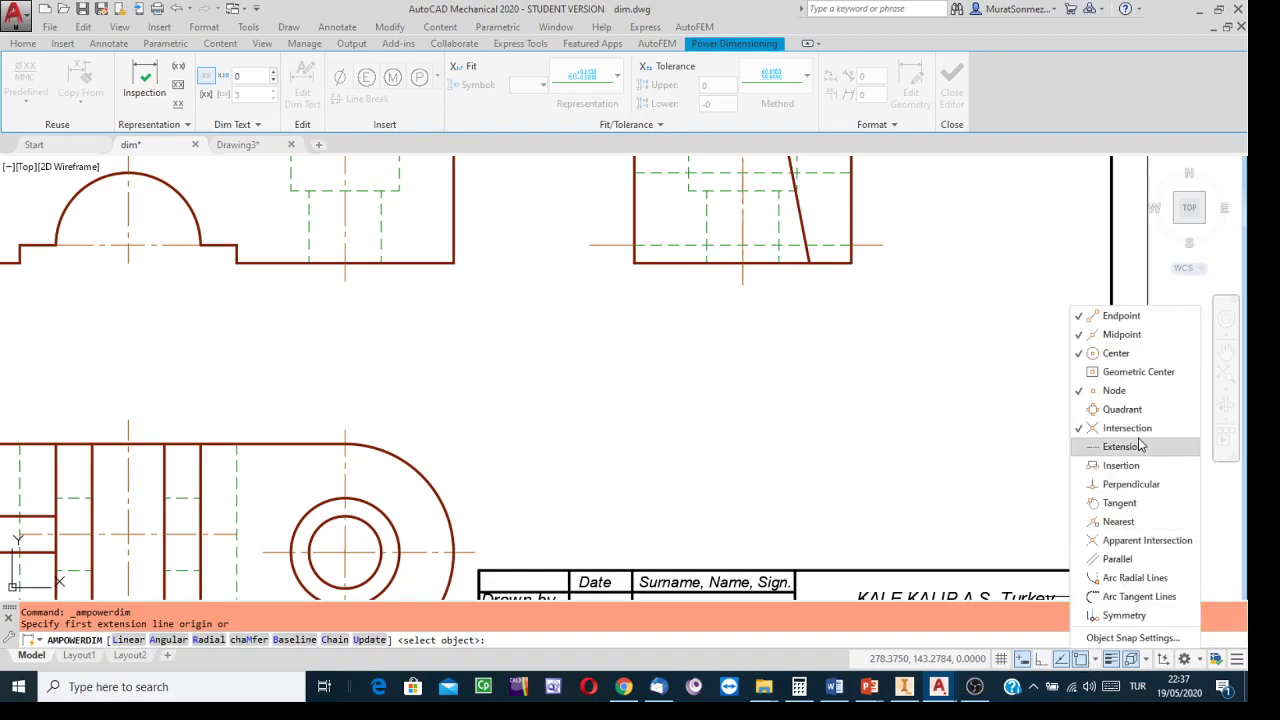
click(1079, 338)
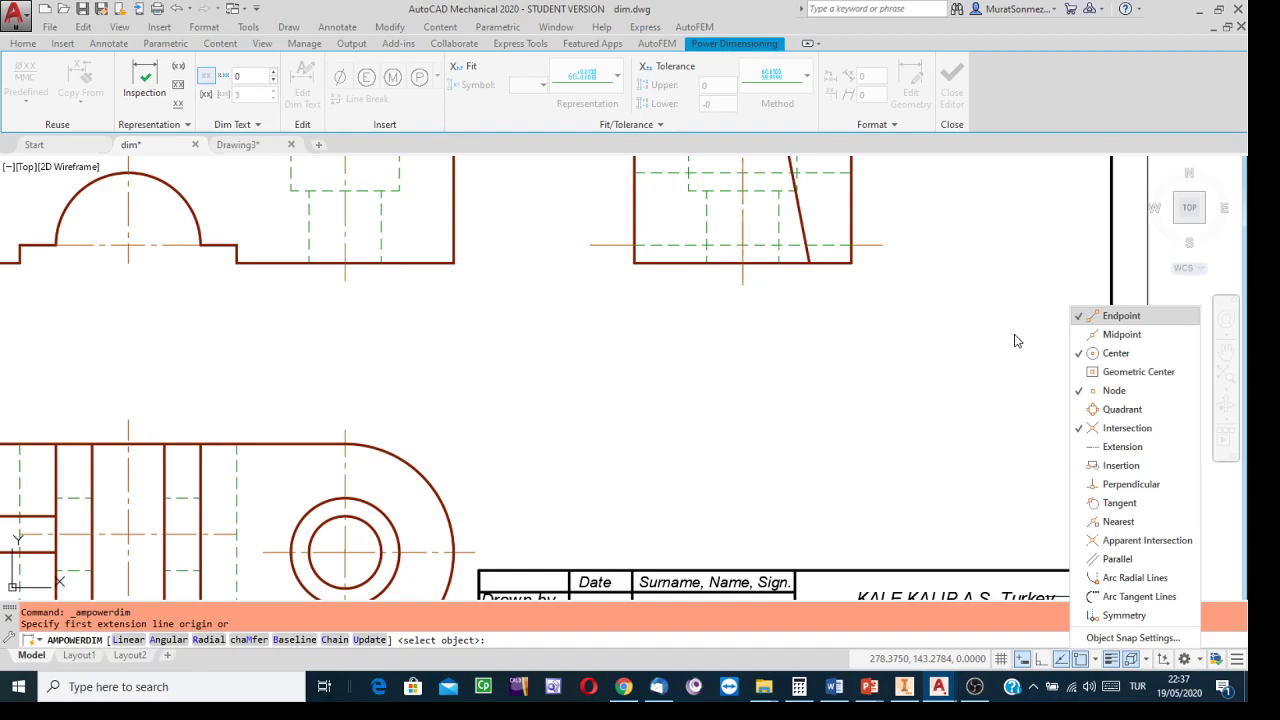
click(880, 387)
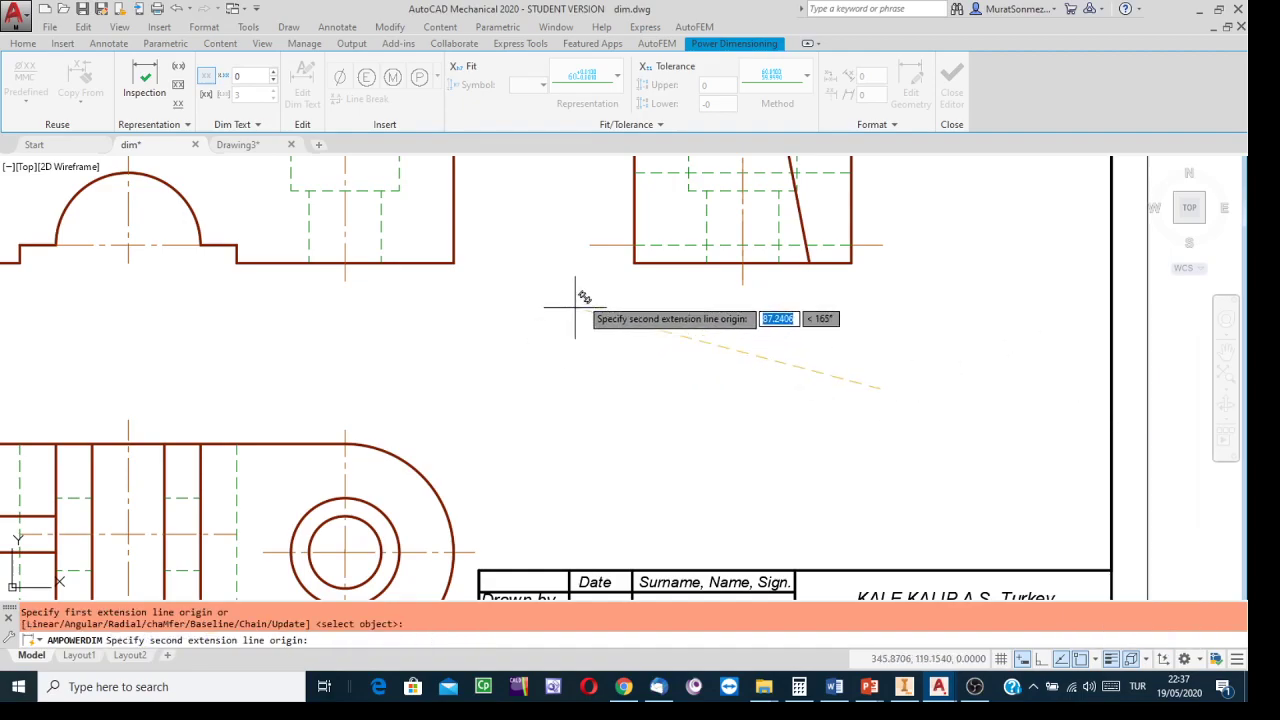
click(634, 263)
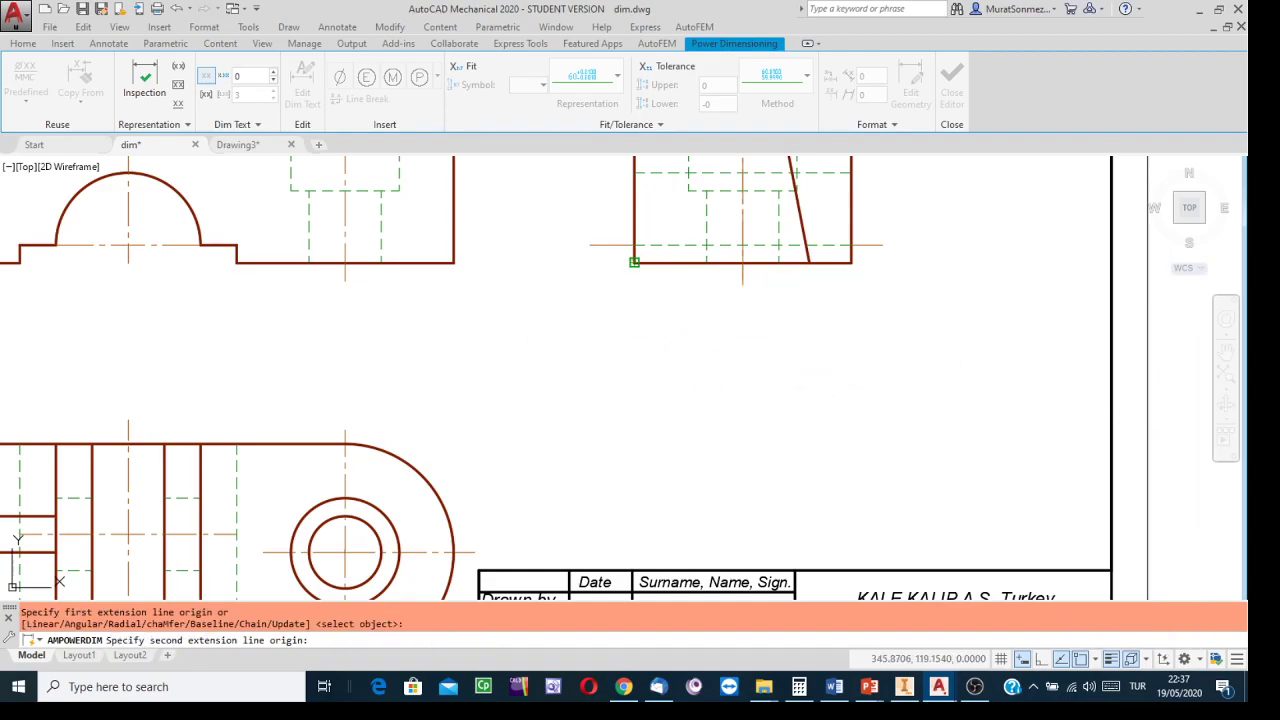
key(Escape)
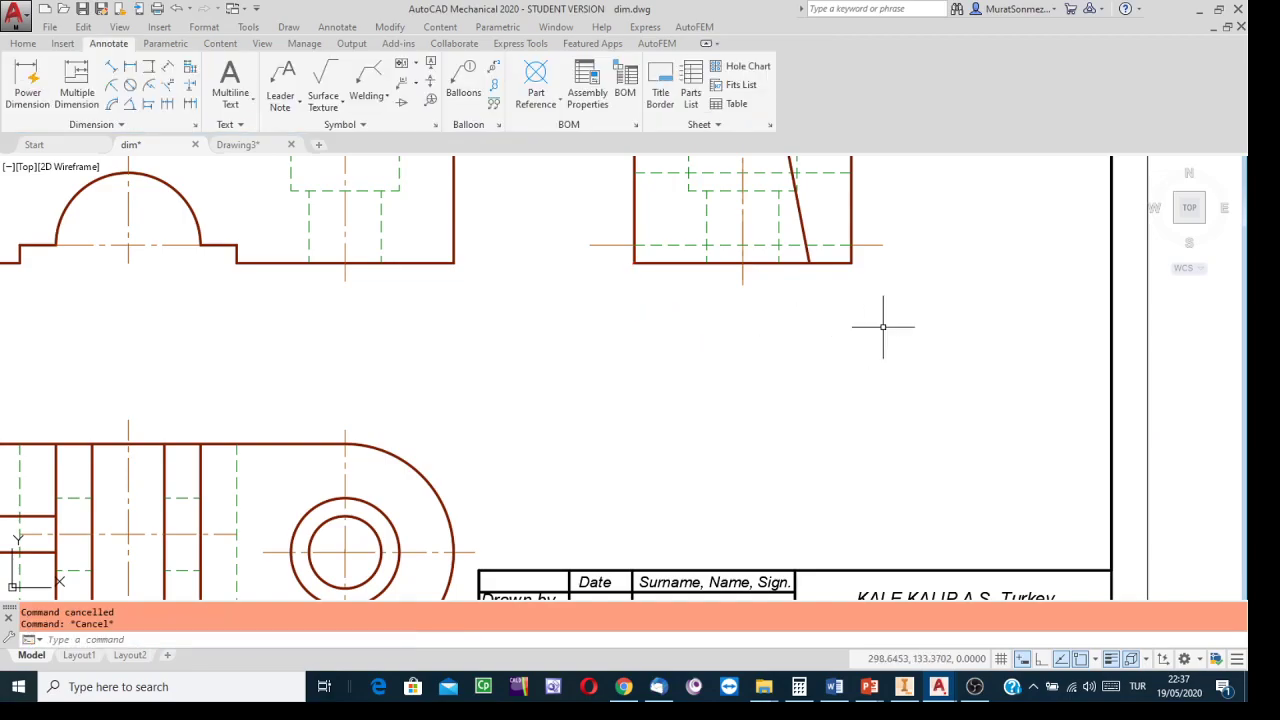
Power-dimension the overall width of the side view between its two bottom corners, placing the dimension line just below the view
click(28, 75)
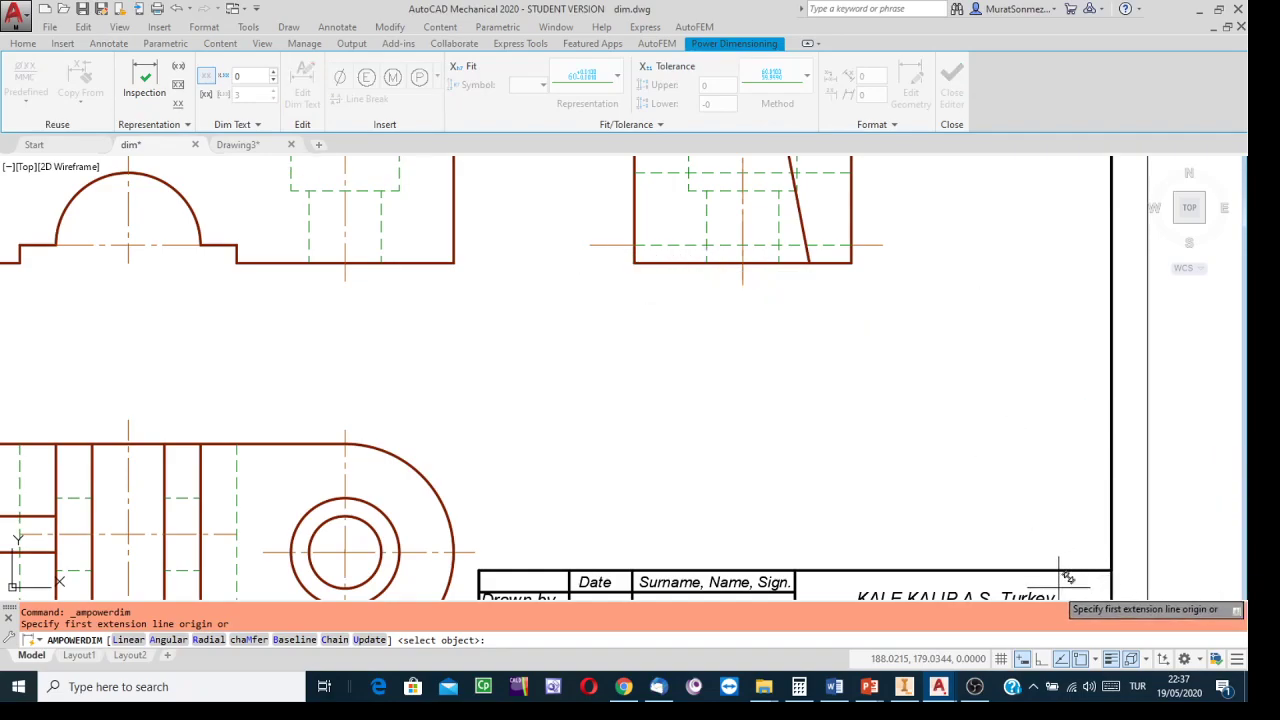
click(634, 262)
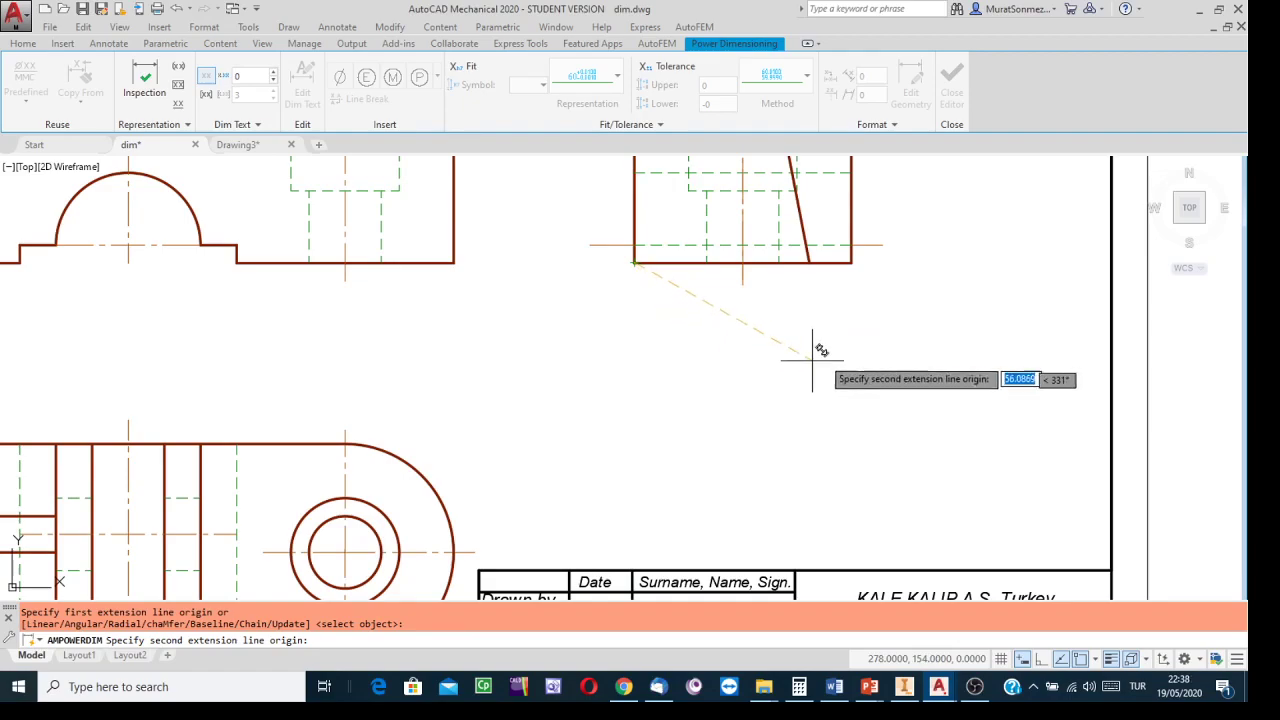
click(851, 261)
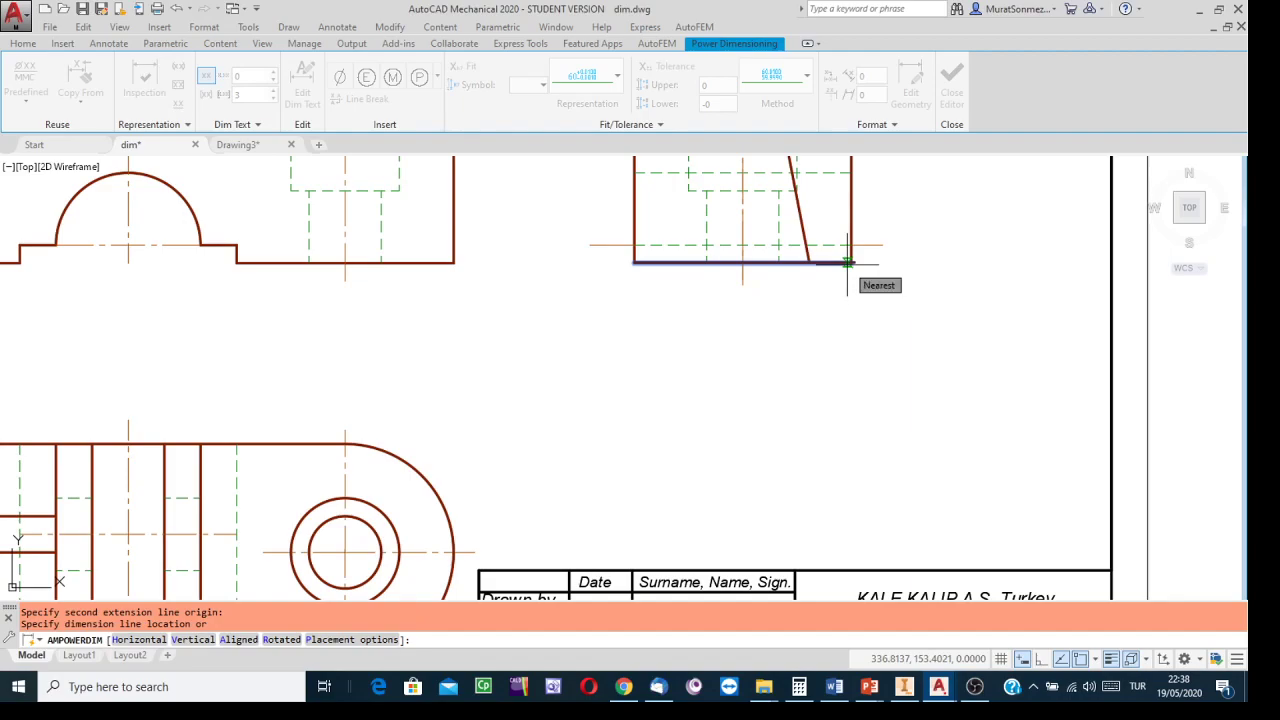
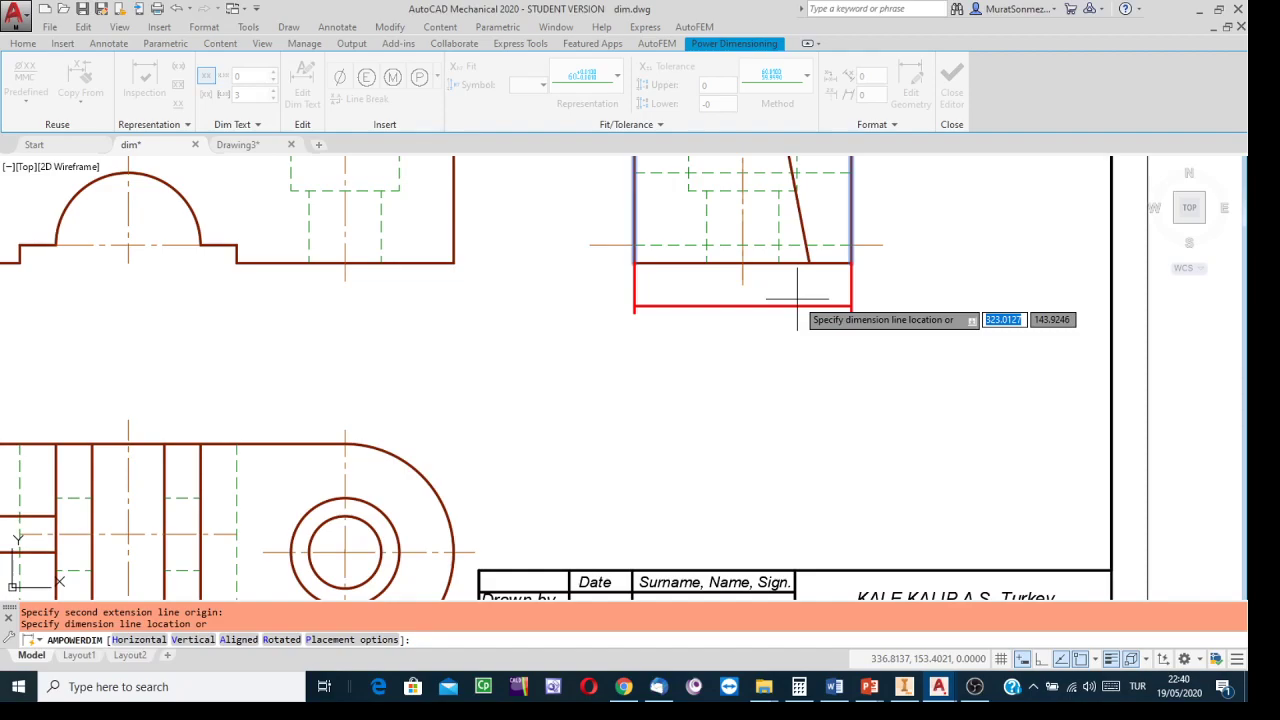
click(797, 298)
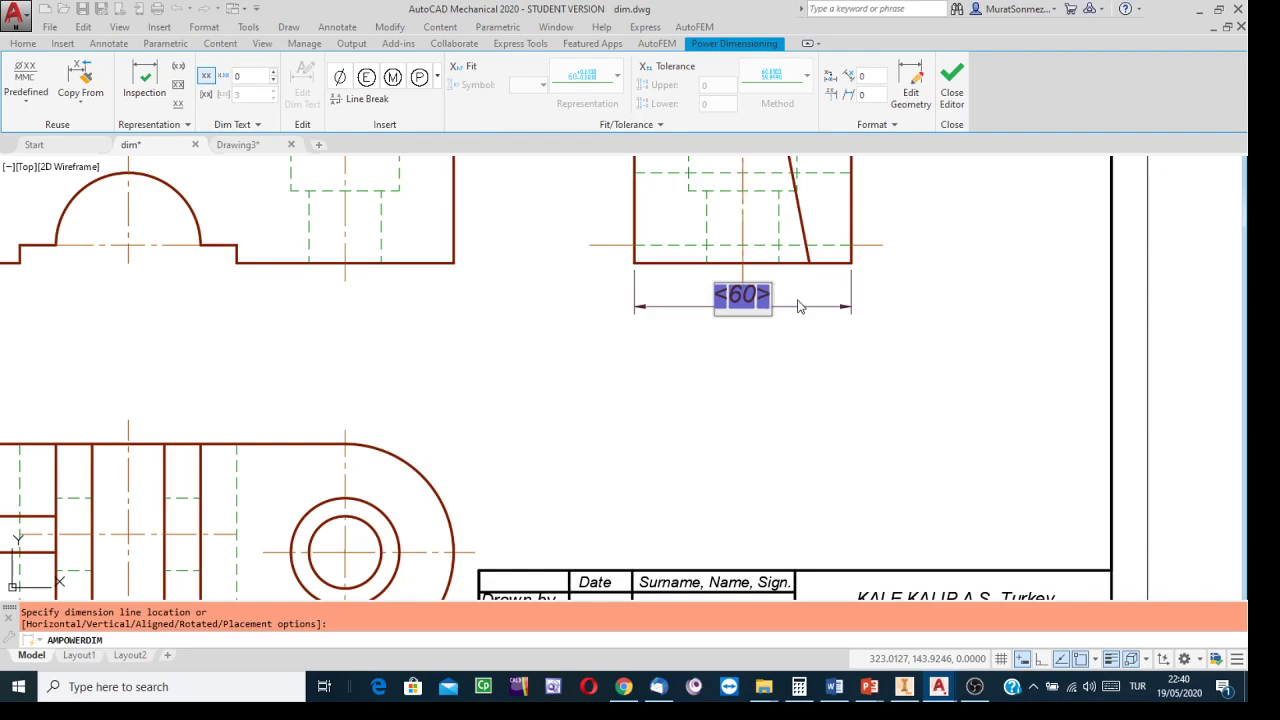
click(800, 306)
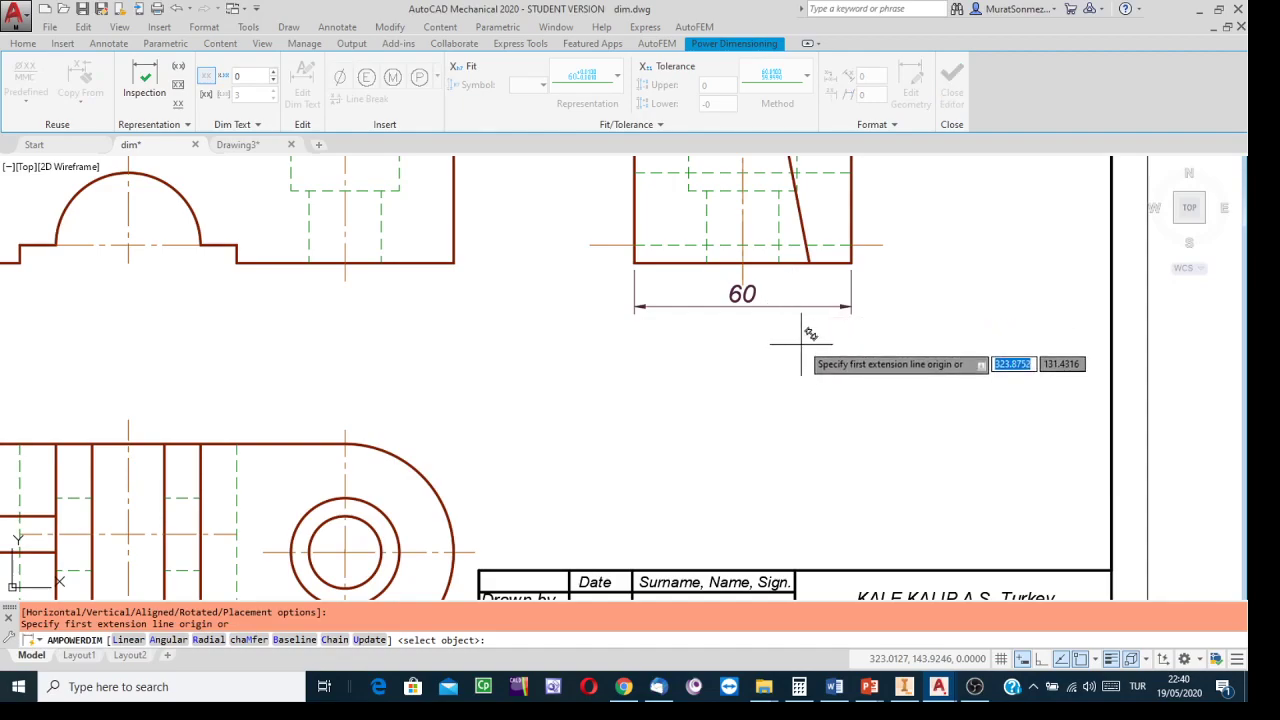
Dimension the front view's bottom edge from its left corner to the start of the central recess, placing the dimension below
scroll(802, 342, up, 2)
mouse_move(802, 342)
middle_down()
mouse_move(834, 422)
mouse_move(877, 445)
mouse_move(763, 388)
middle_up()
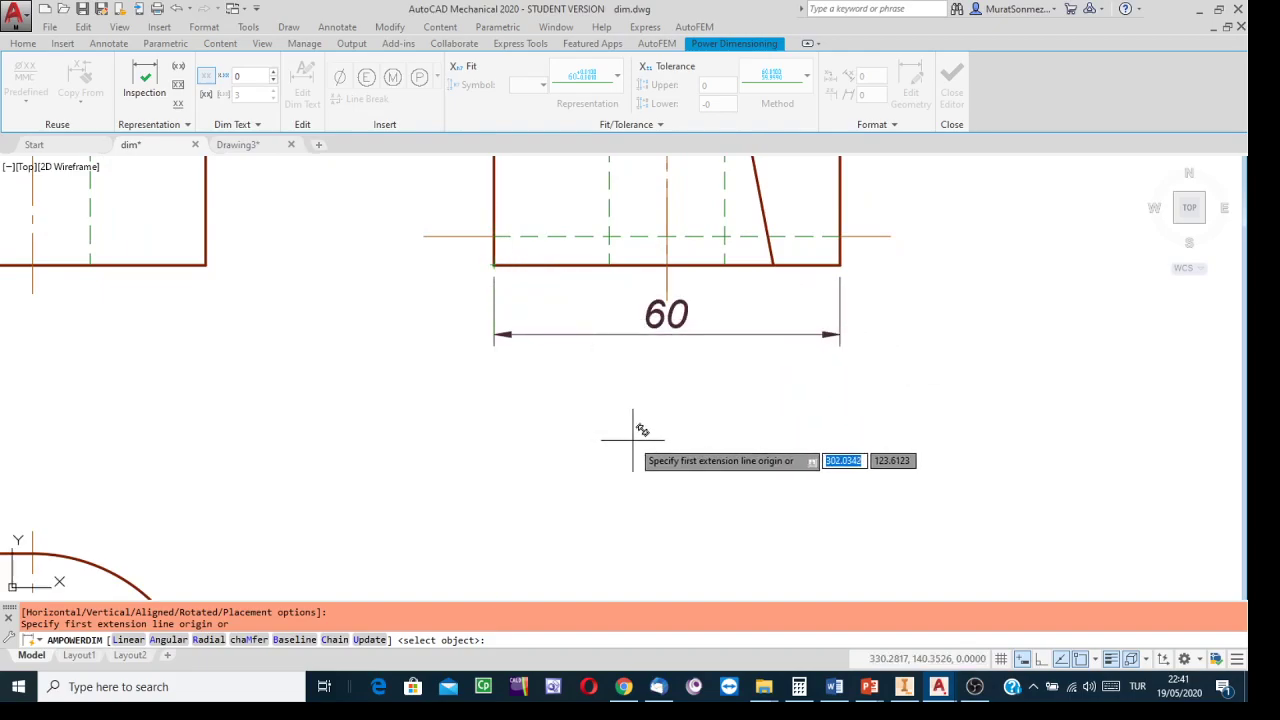
scroll(502, 358, up, 2)
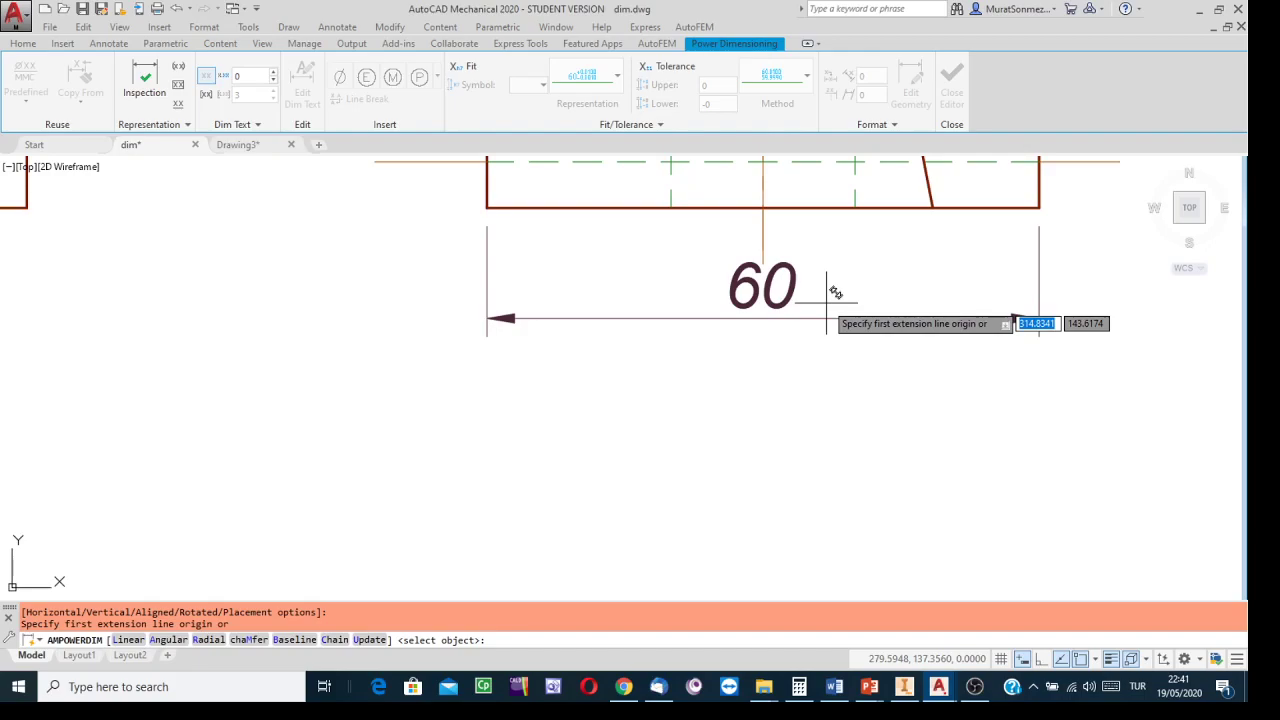
scroll(890, 395, down, 4)
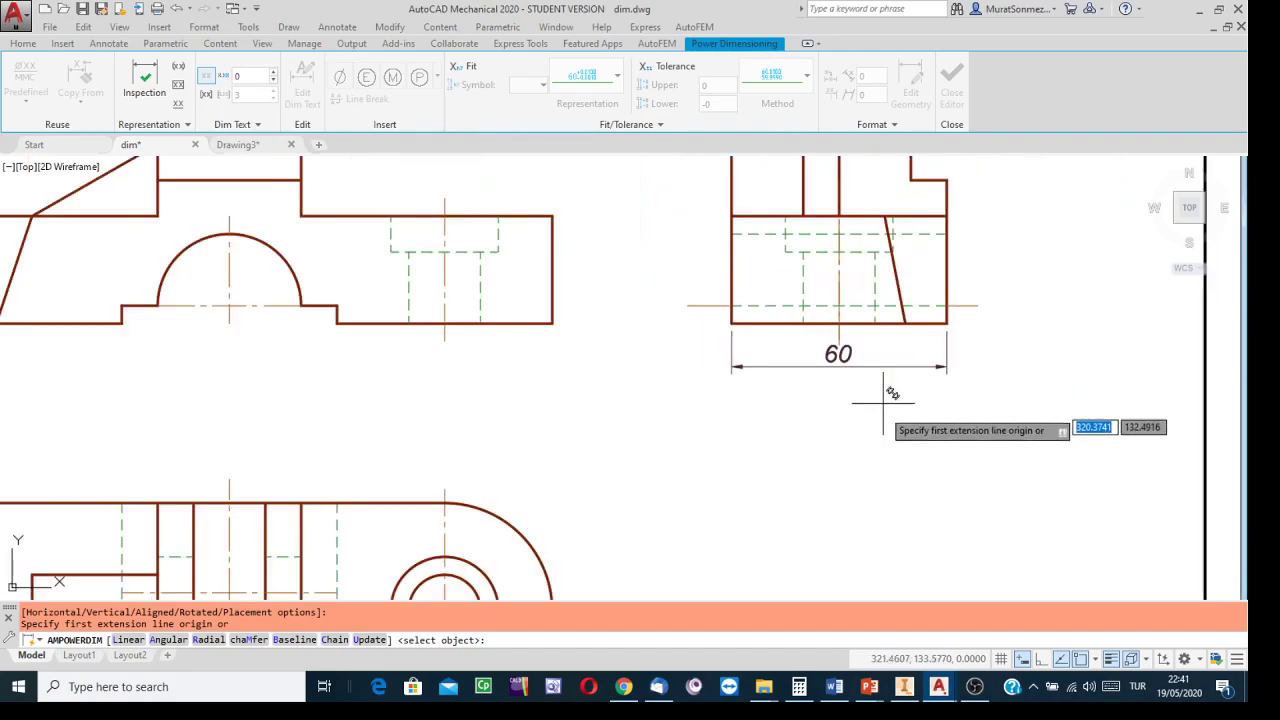
scroll(882, 436, down, 2)
mouse_move(867, 455)
middle_down()
mouse_move(949, 389)
mouse_move(924, 349)
middle_up()
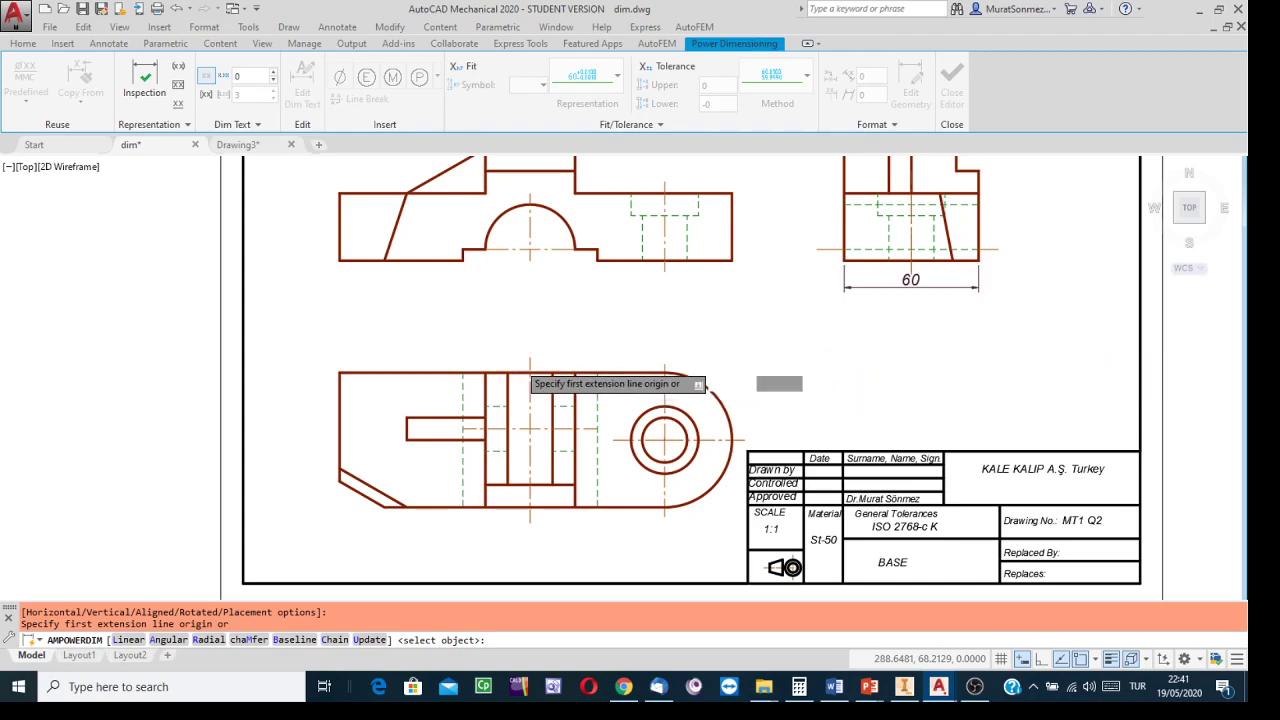
scroll(535, 365, up, 3)
middle_drag(540, 366, 694, 337)
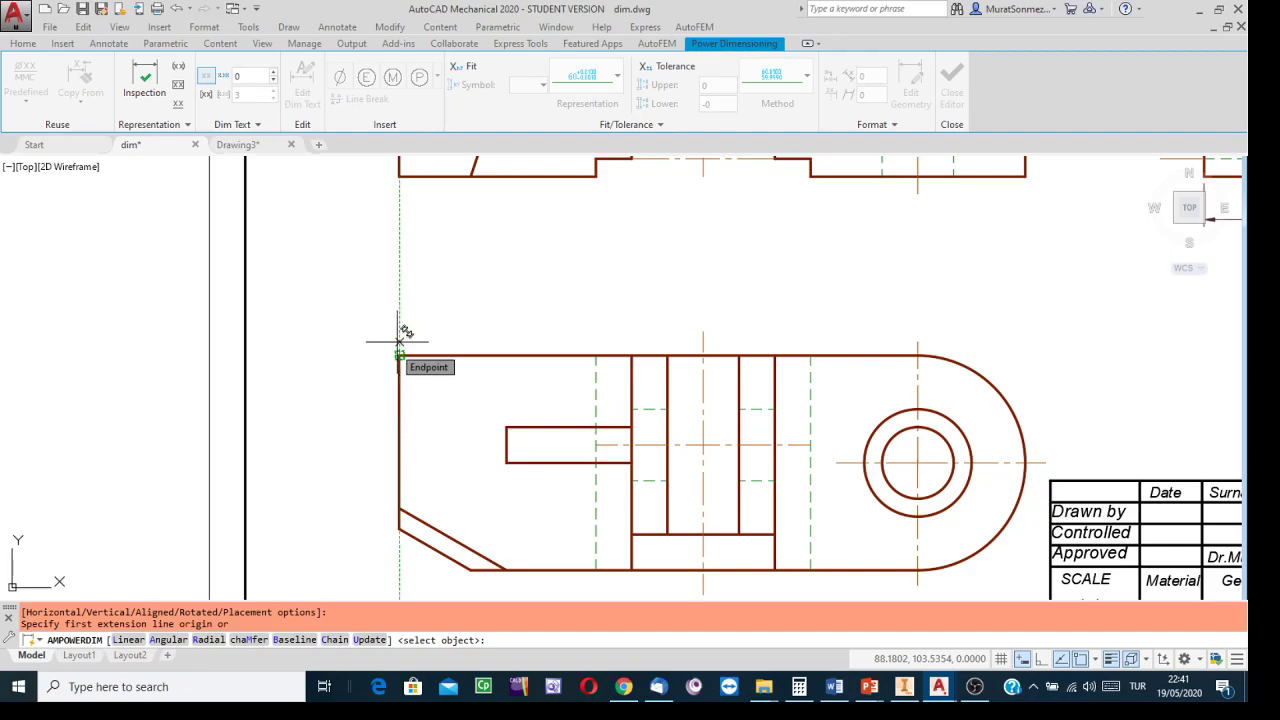
middle_drag(489, 269, 462, 375)
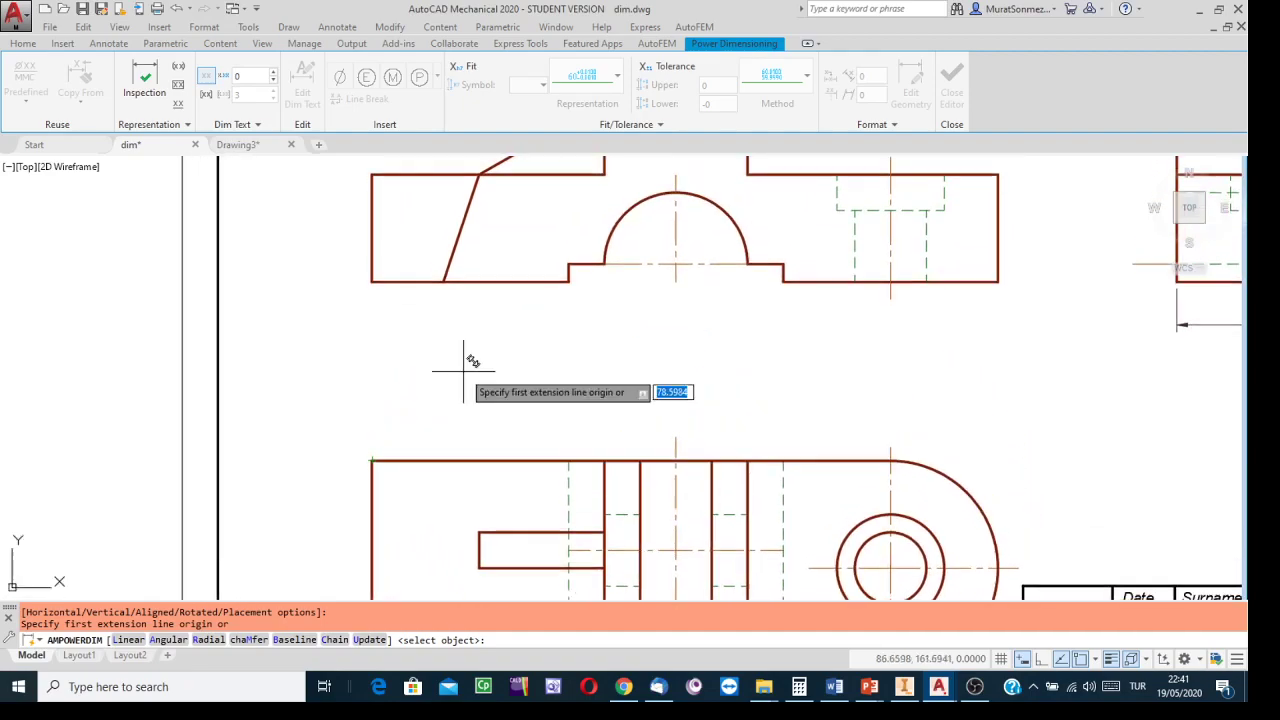
click(372, 282)
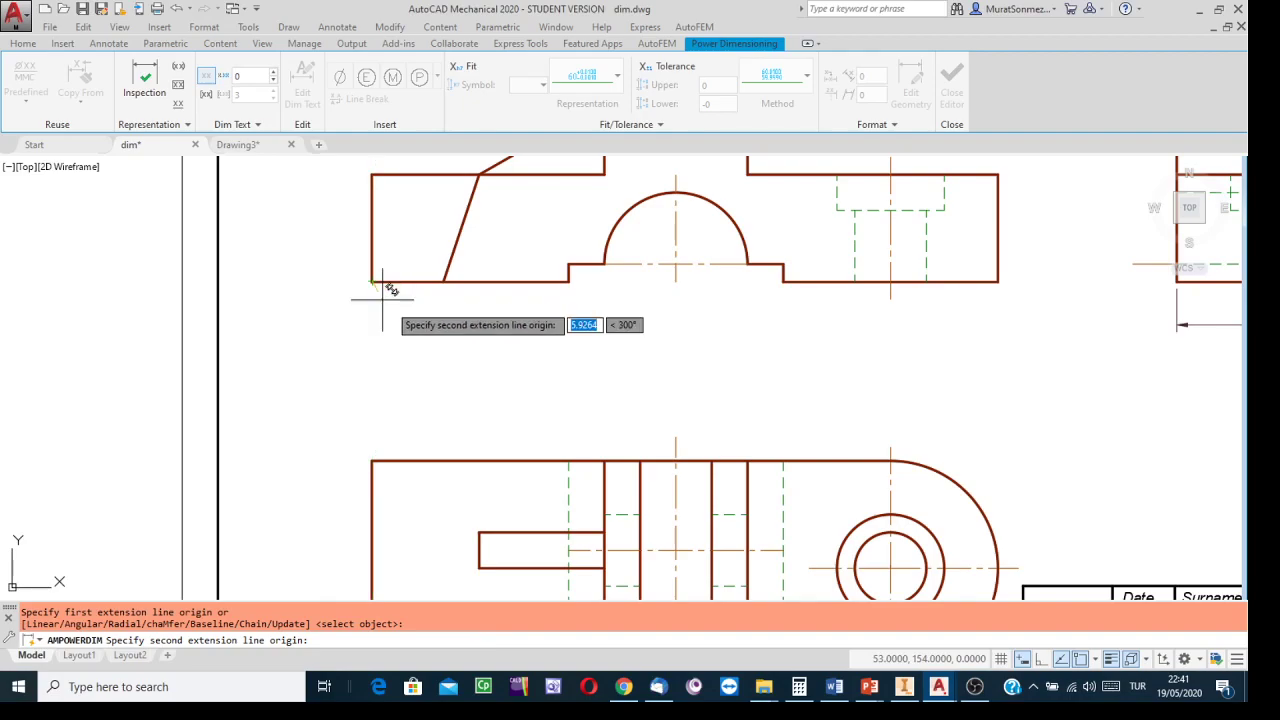
click(569, 281)
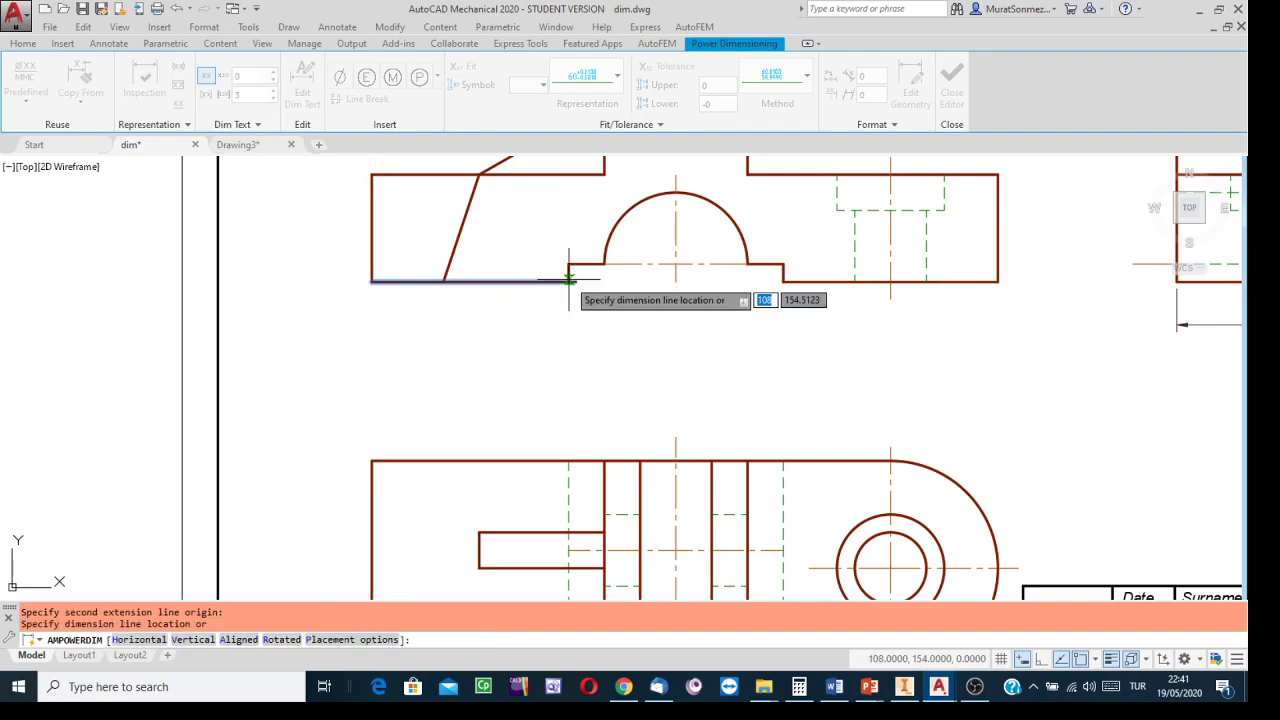
click(506, 317)
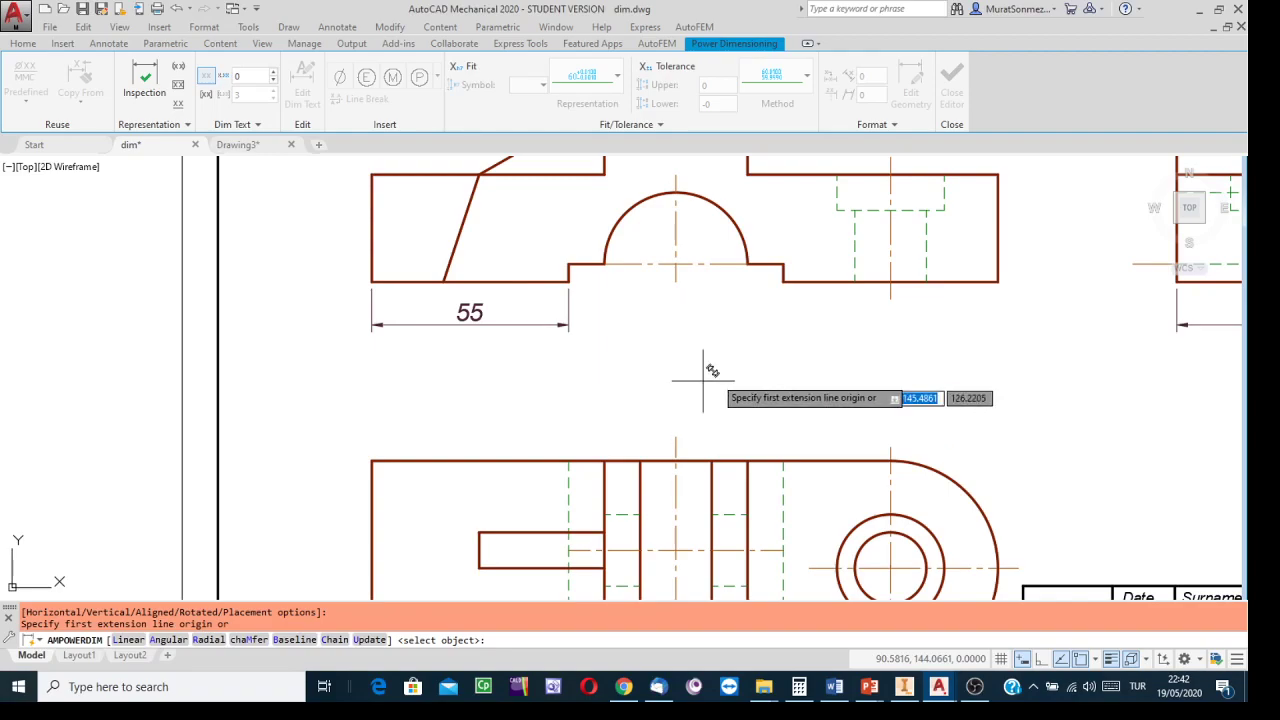
Dimension the top view horizontally from its upper-left corner to the outer face of the left lug, placing the dimension above
middle_drag(699, 392, 699, 329)
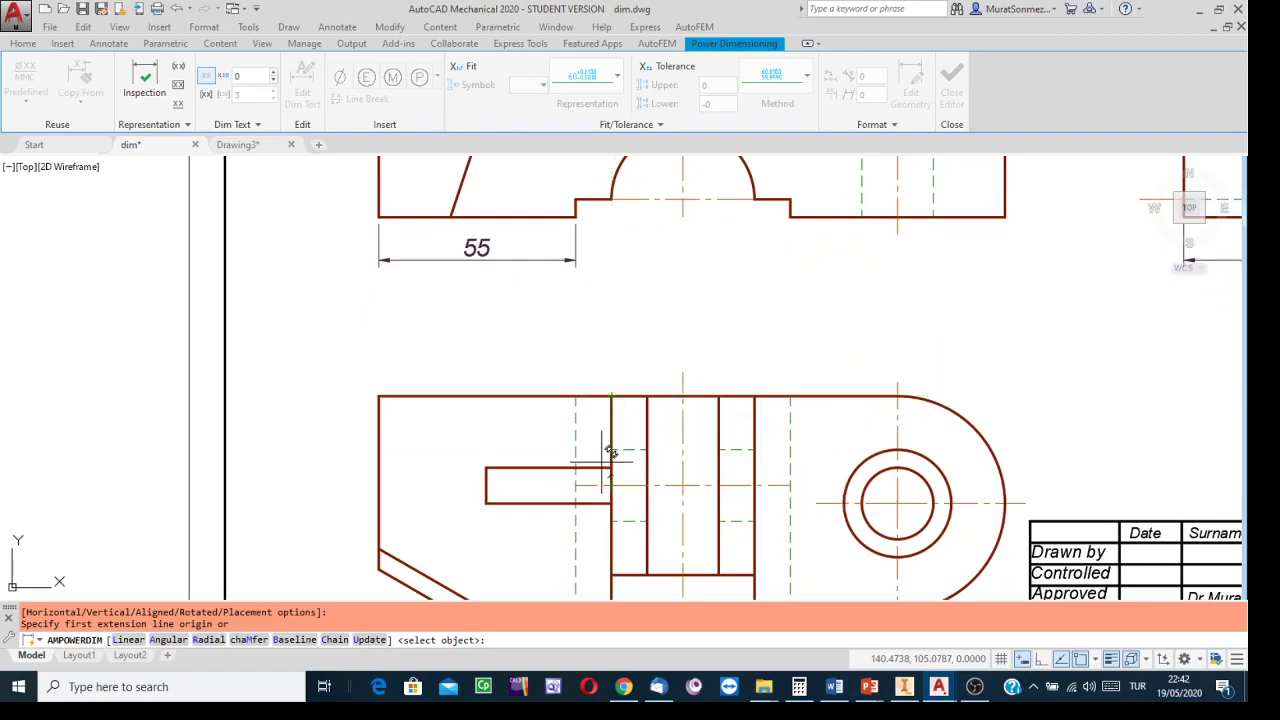
click(380, 396)
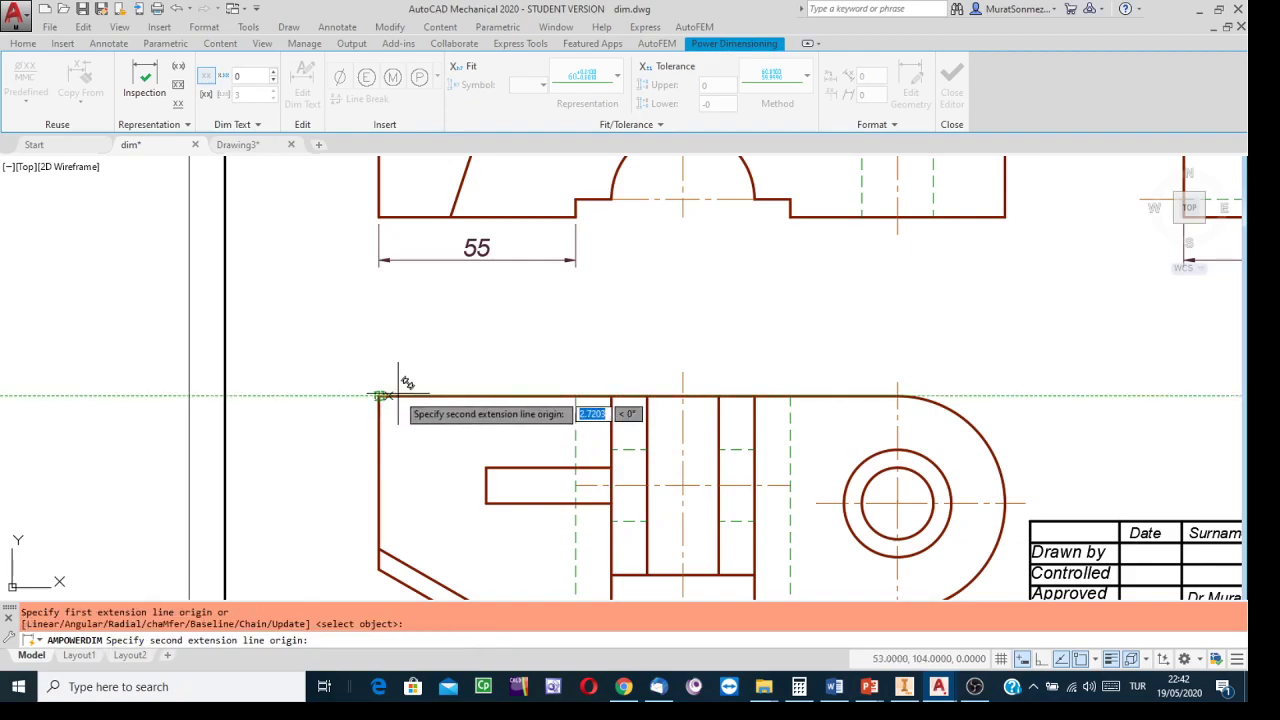
click(612, 396)
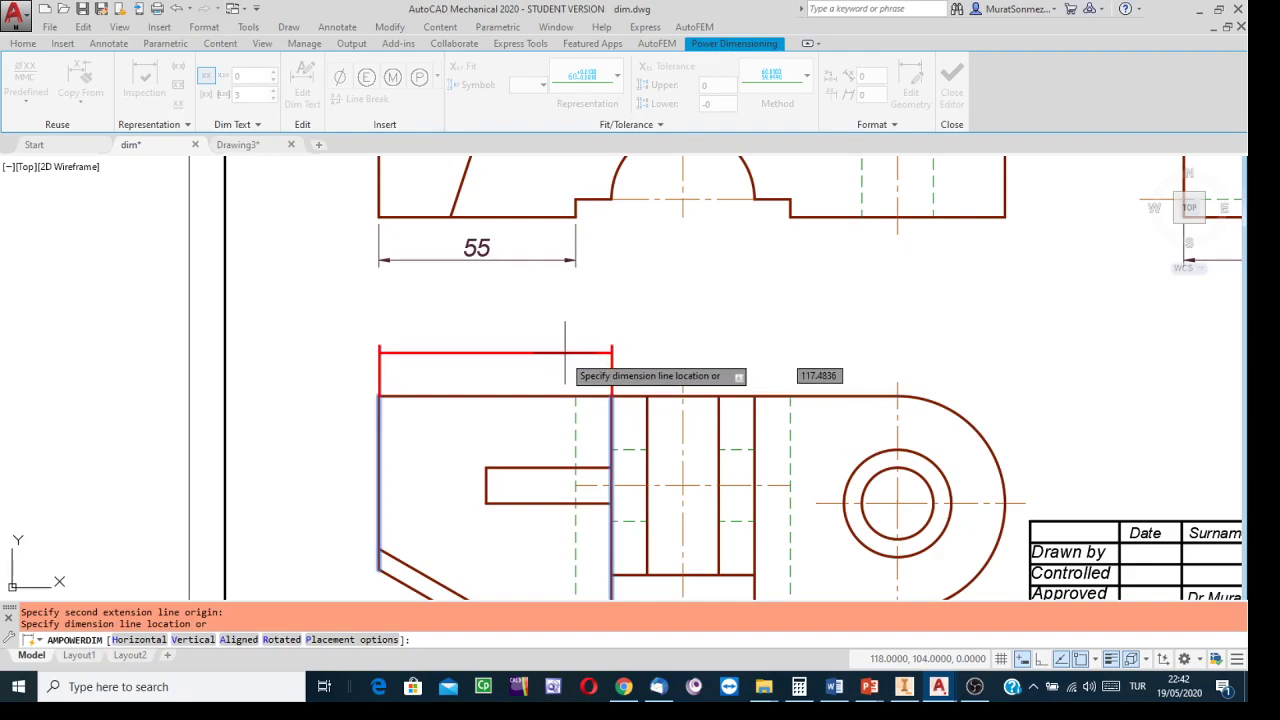
click(561, 366)
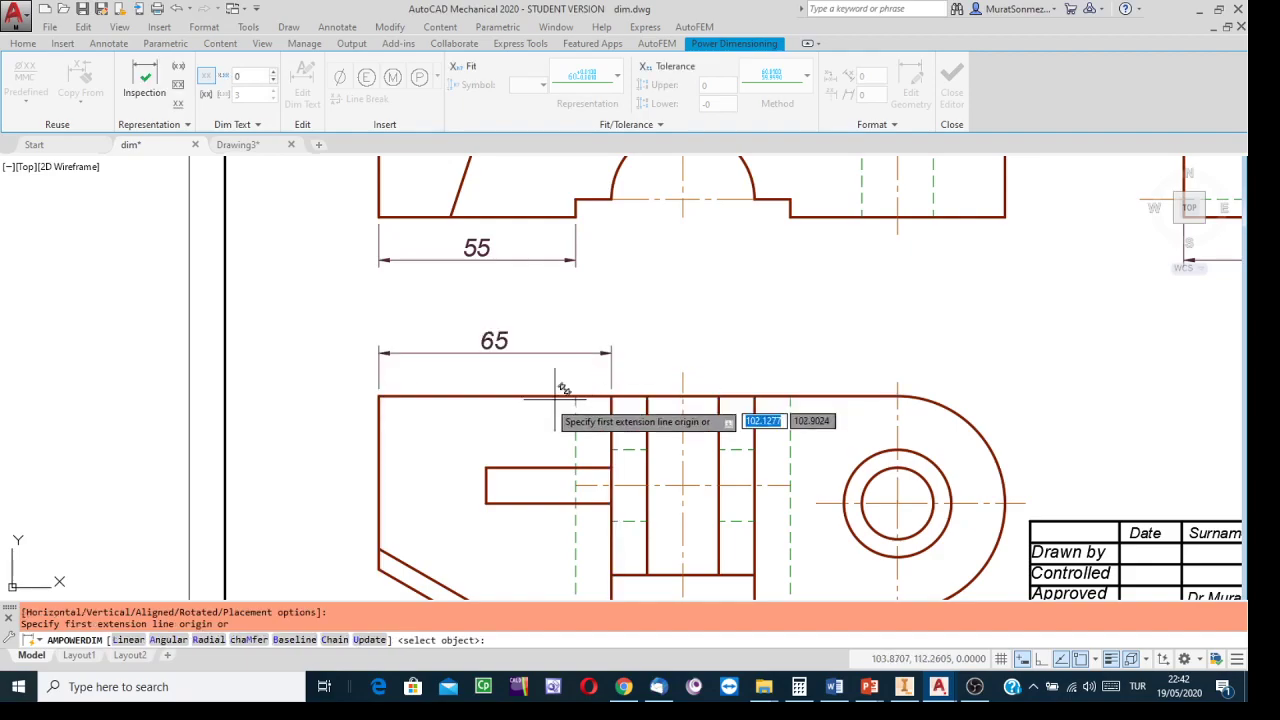
Dimension the top view from its upper-left corner to the right lug's inner face, stack it above the previous dimension, and end Power Dimension
click(379, 396)
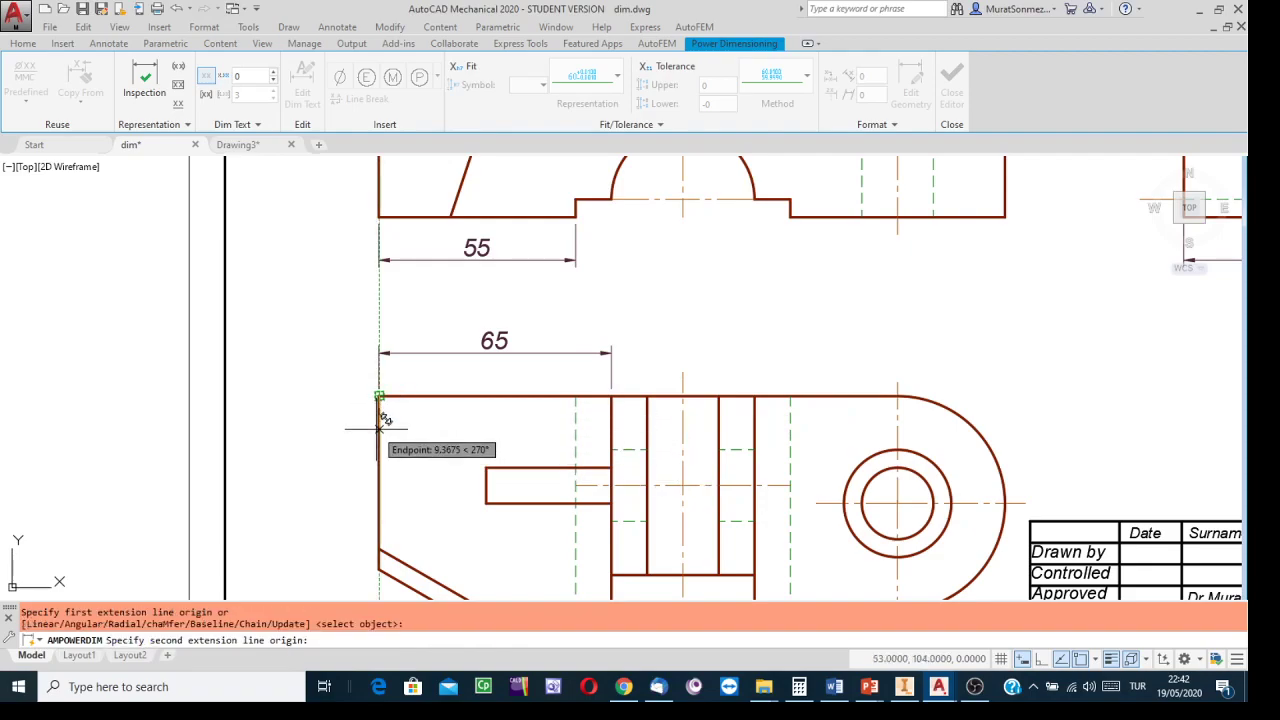
click(720, 394)
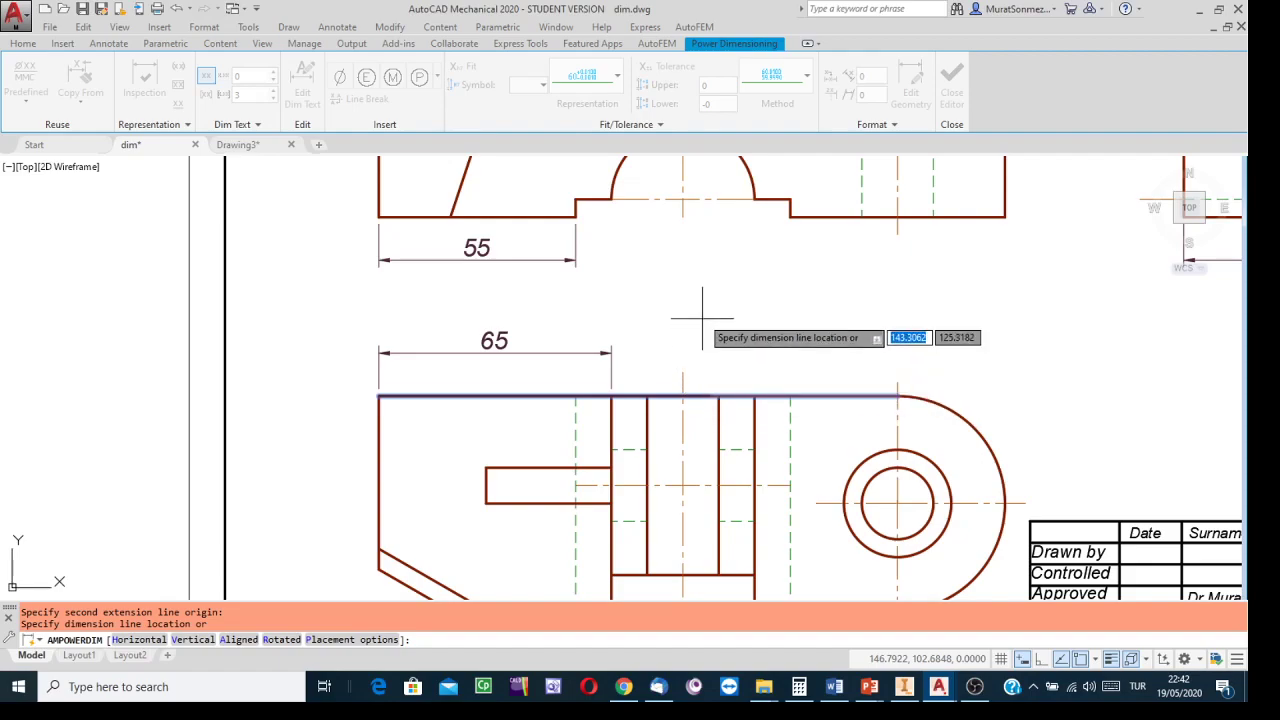
click(590, 322)
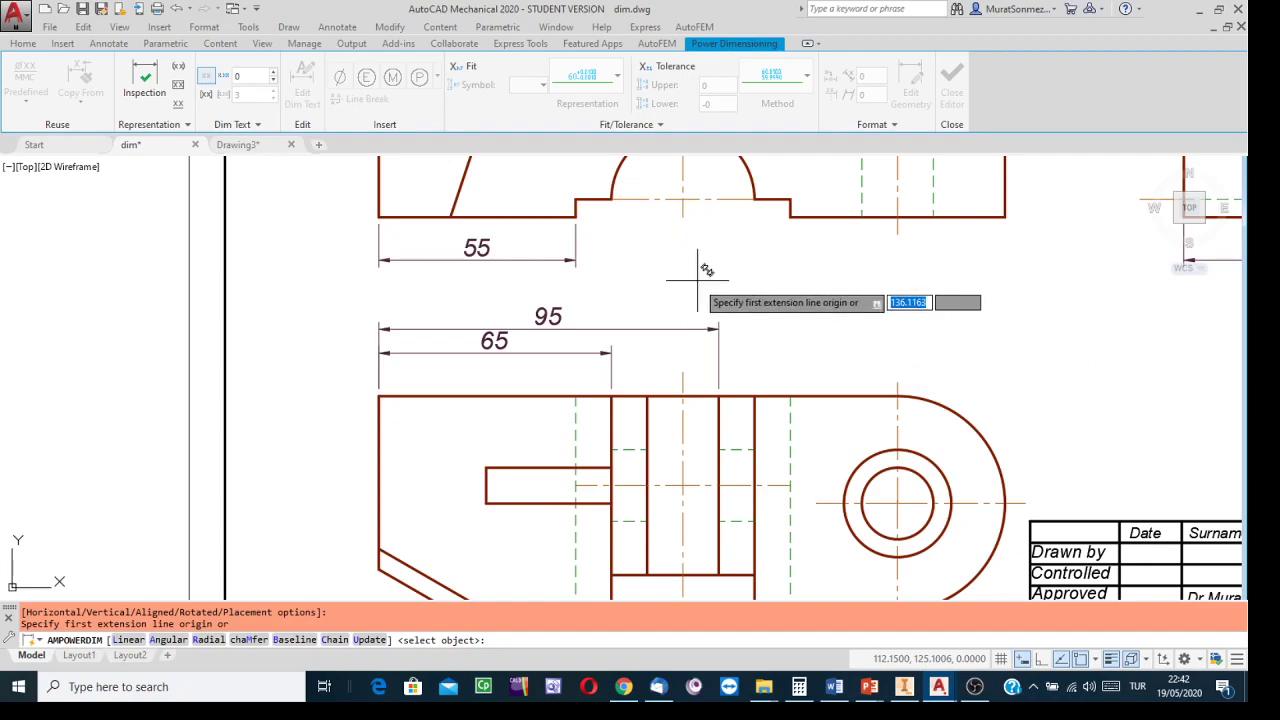
scroll(844, 315, down, 2)
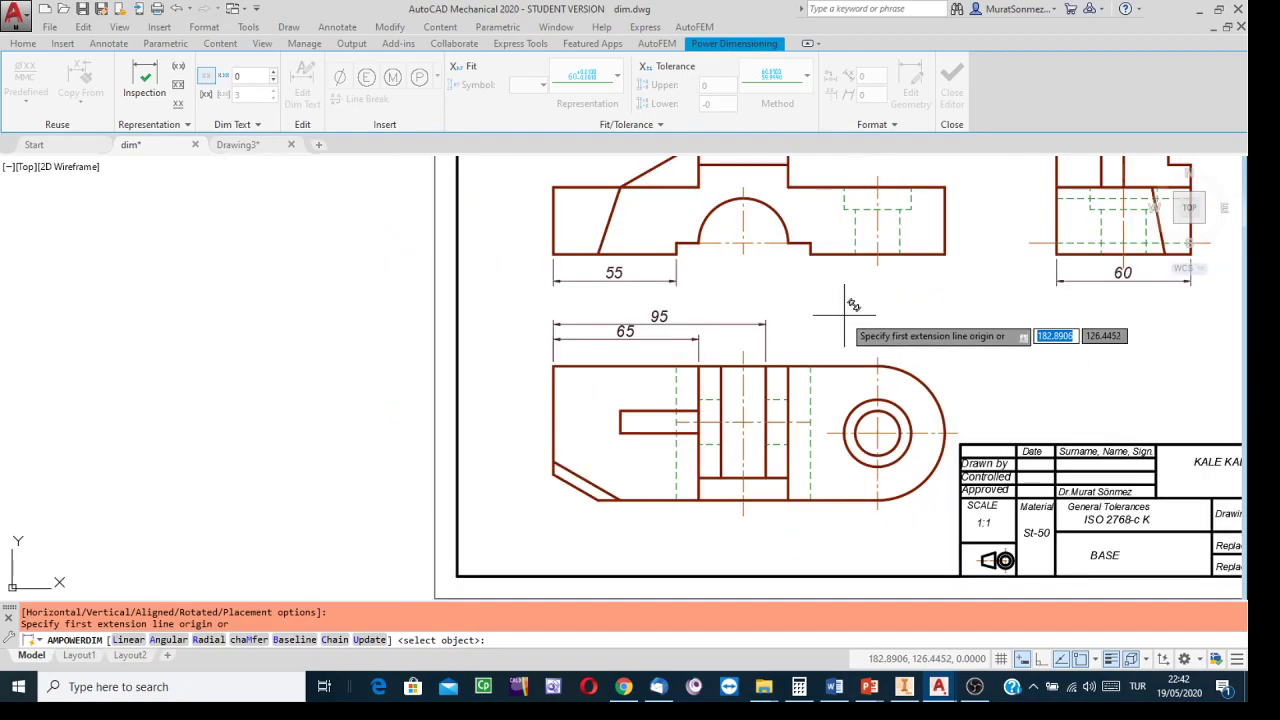
middle_drag(859, 317, 672, 305)
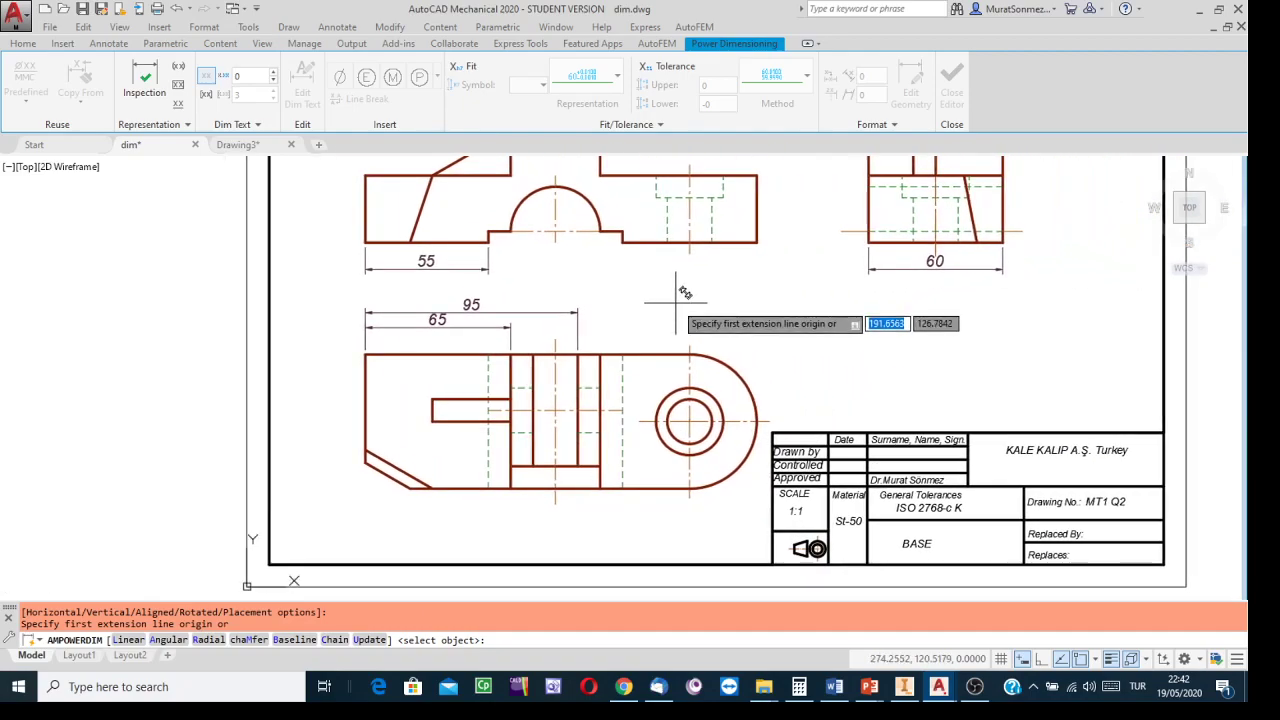
middle_drag(788, 325, 741, 397)
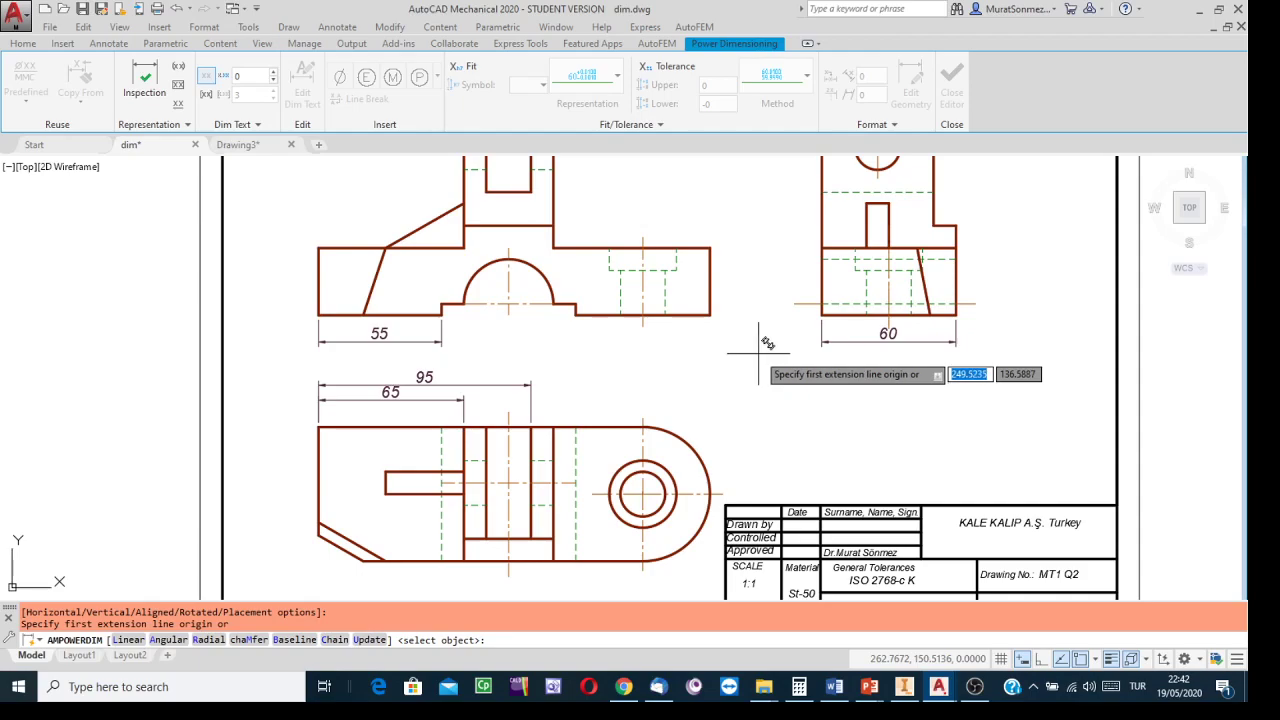
key(Escape)
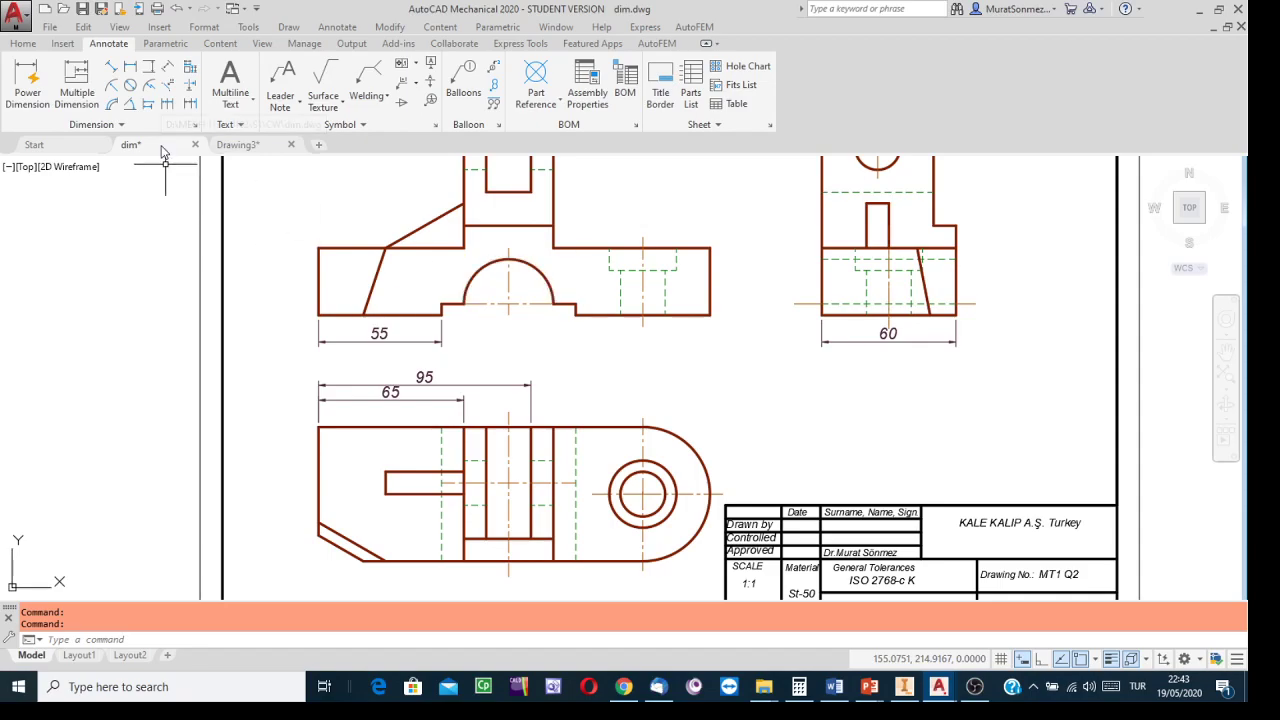
Add a vertical power dimension for the height of the front view's right end, placing the dimension line just outside the right edge
mouse_move(163, 150)
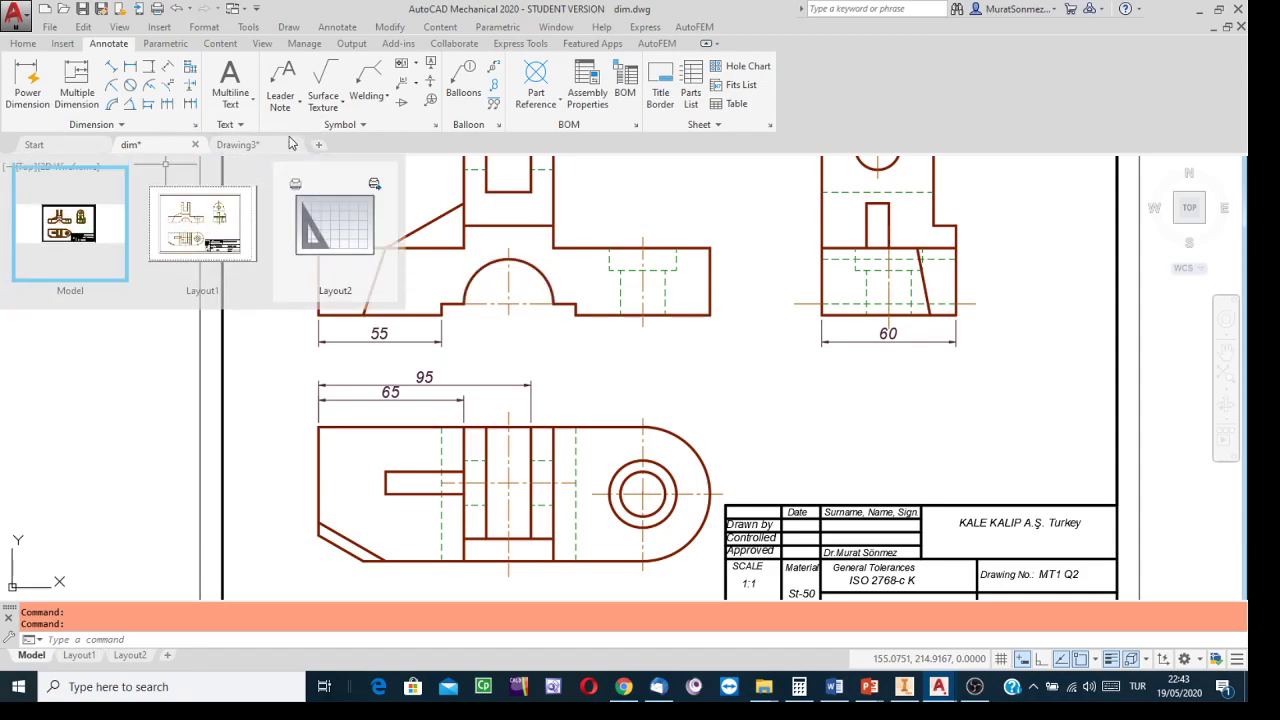
click(151, 70)
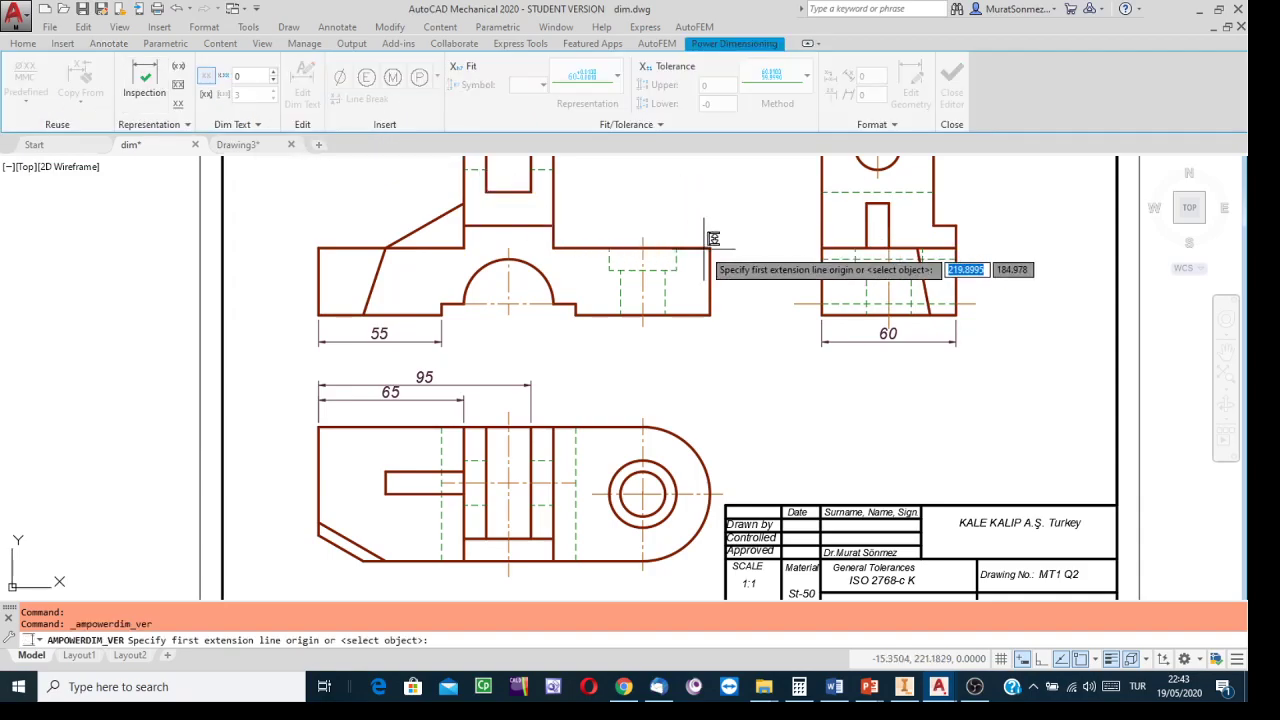
click(710, 313)
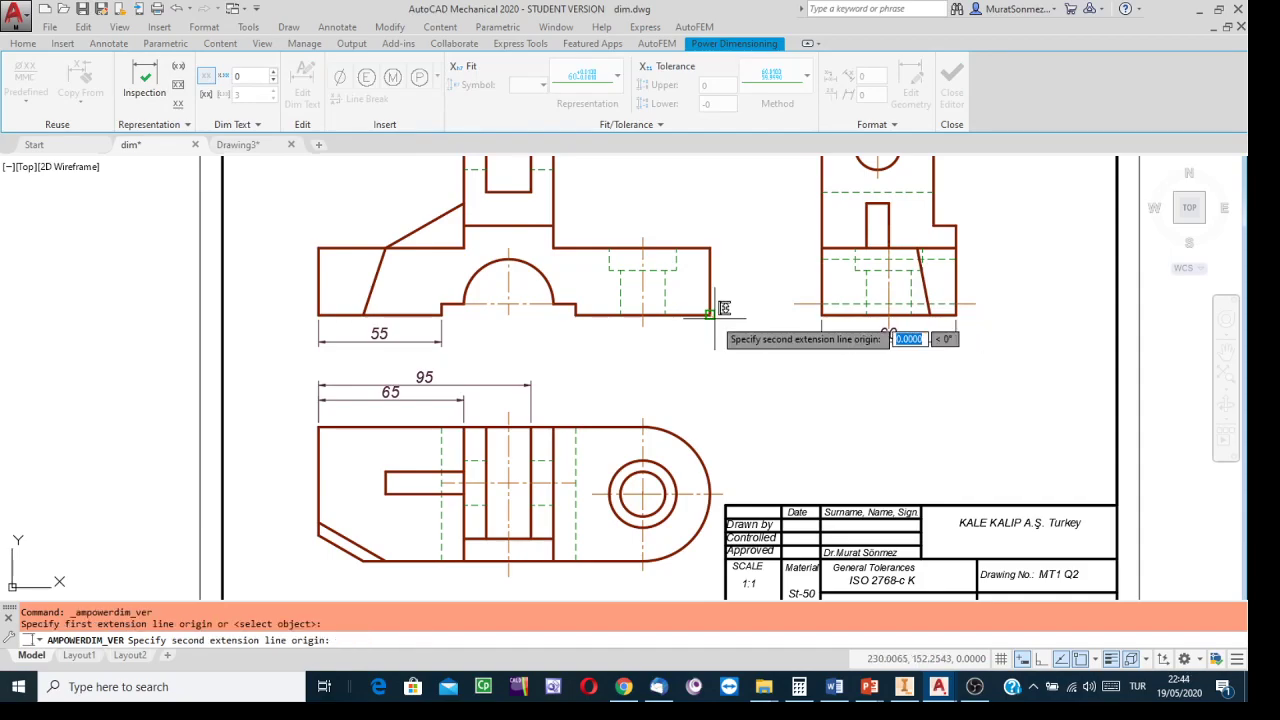
click(710, 248)
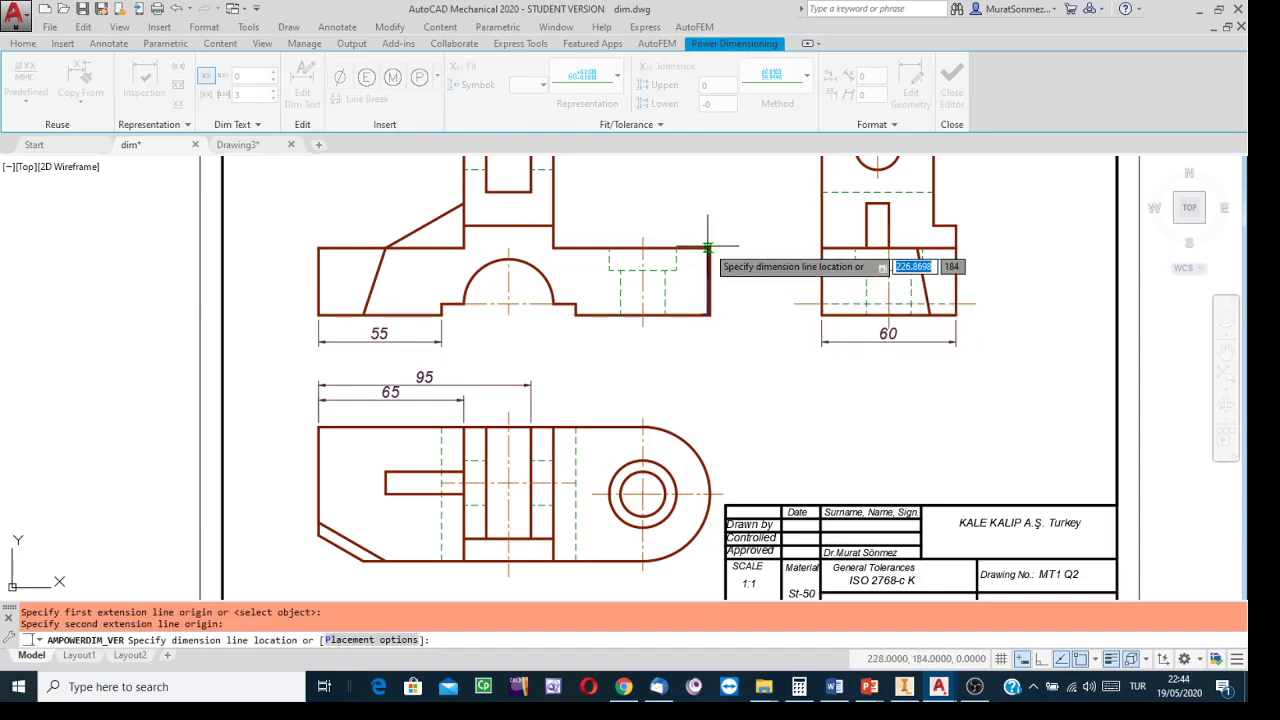
click(740, 287)
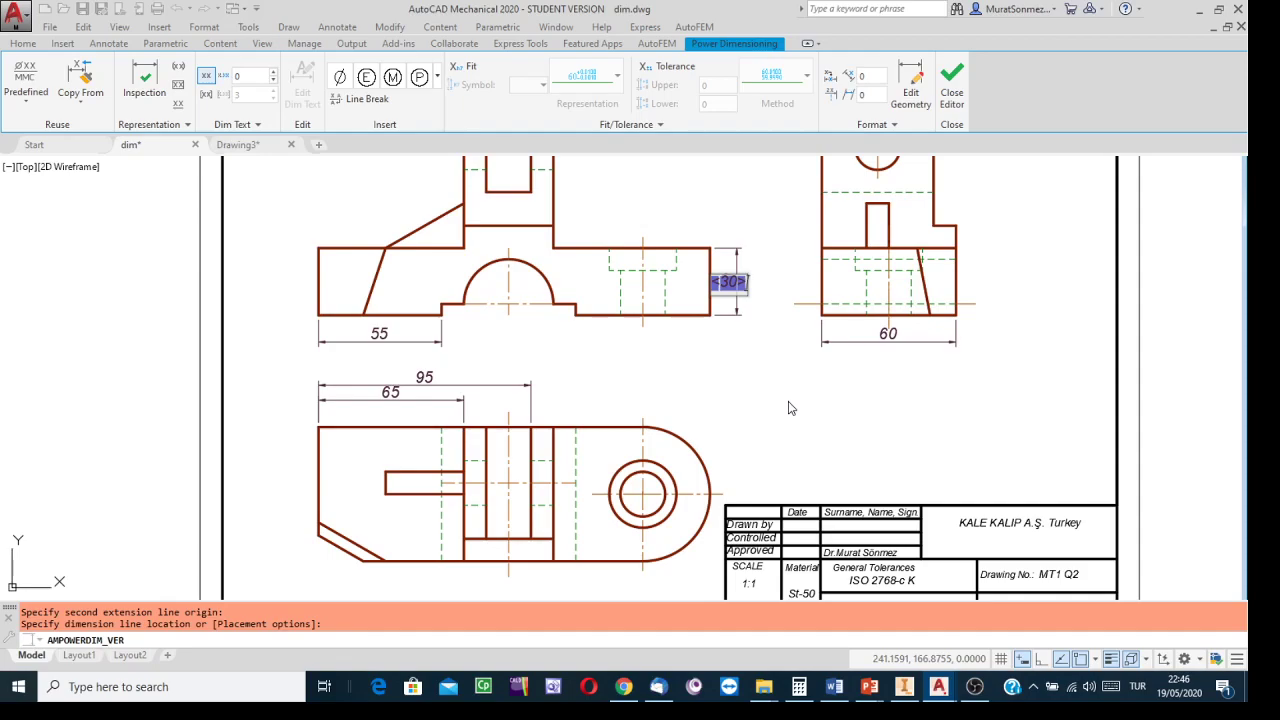
Override the front view's base height dimension text with 32, mark it Not to Scale, and accept the dimension
key(Delete)
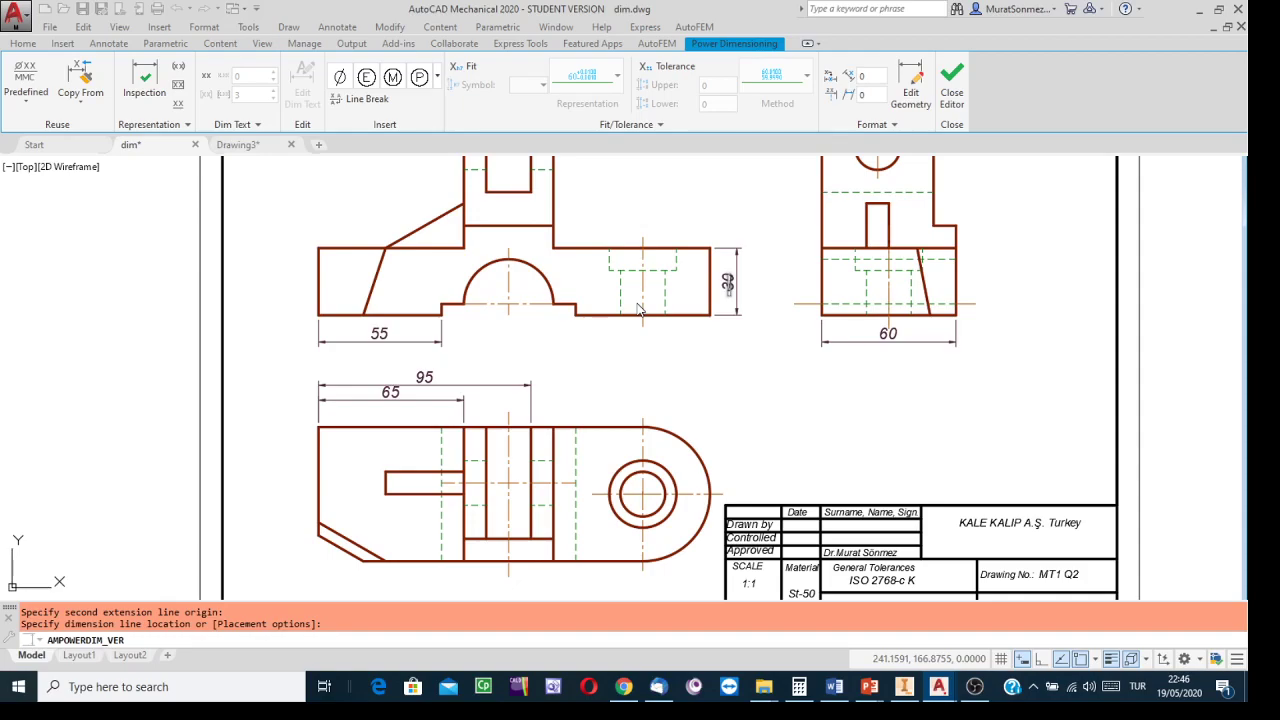
key(BackSpace)
text(2)
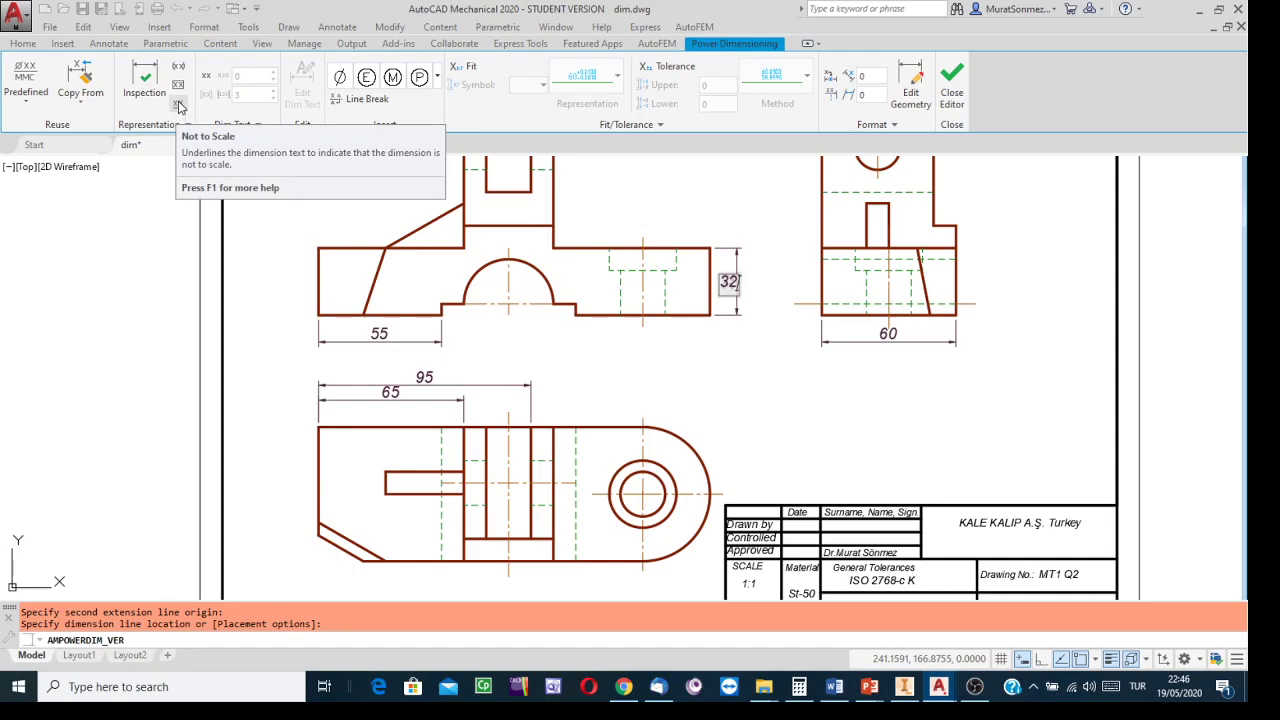
click(179, 106)
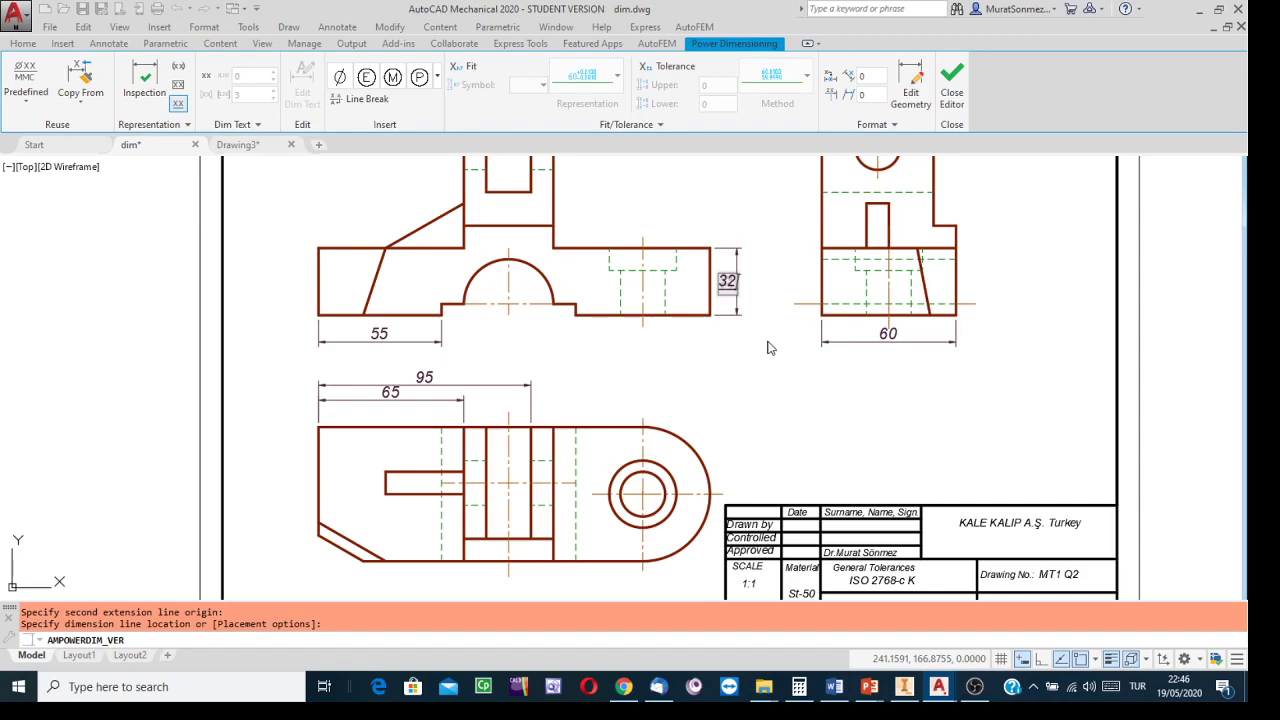
click(771, 322)
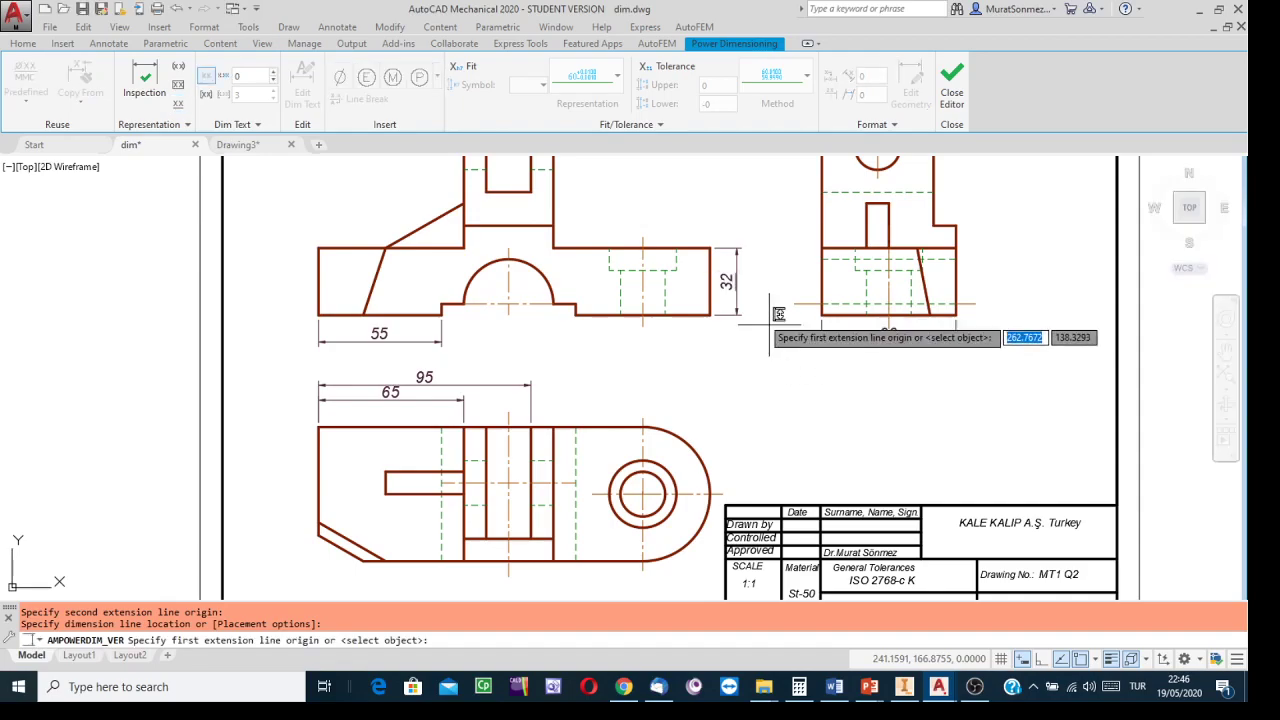
Examine the not-to-scale underline on the front view's base height dimension up close
scroll(750, 285, up, 3)
middle_drag(751, 286, 762, 359)
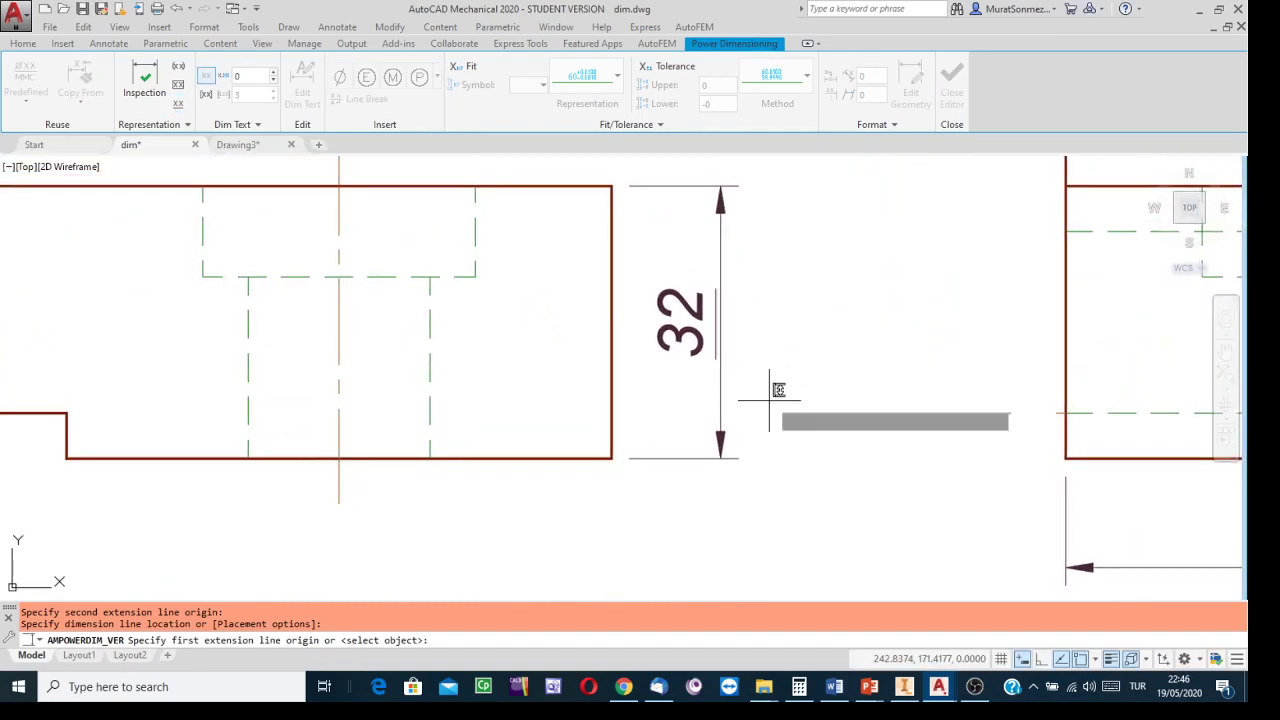
scroll(740, 360, up, 2)
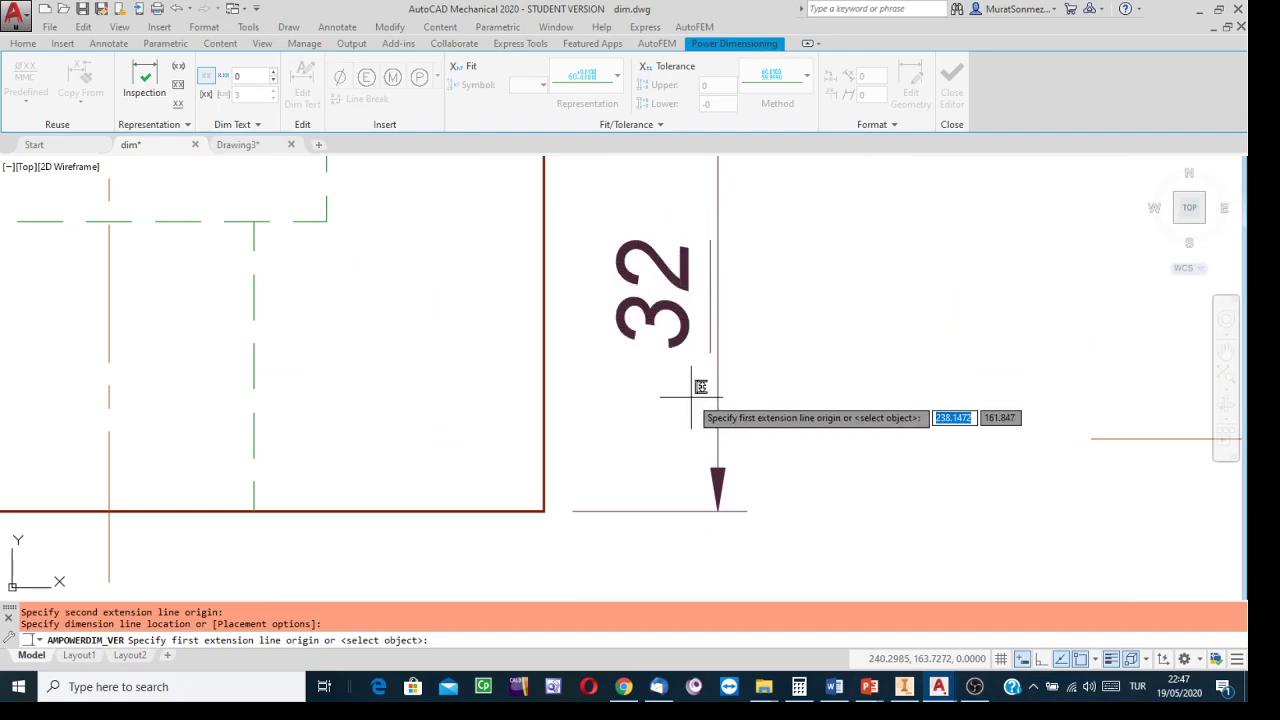
scroll(701, 387, down, 2)
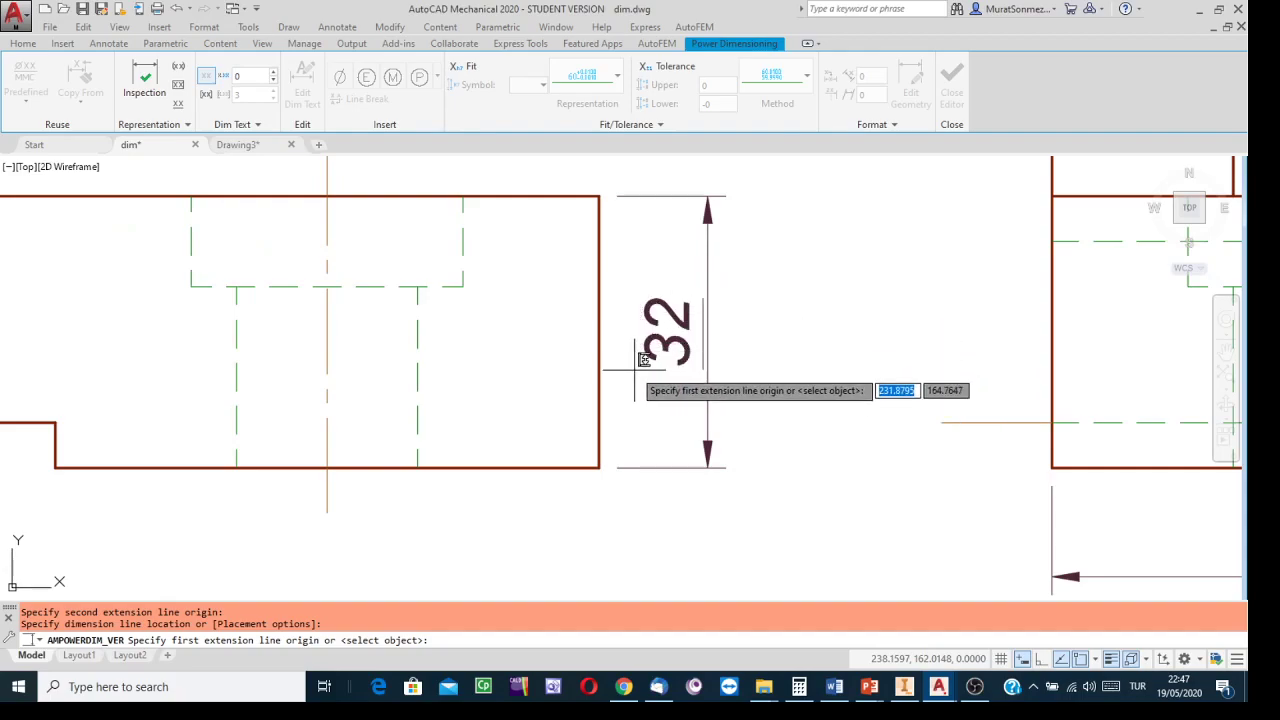
scroll(693, 352, down, 2)
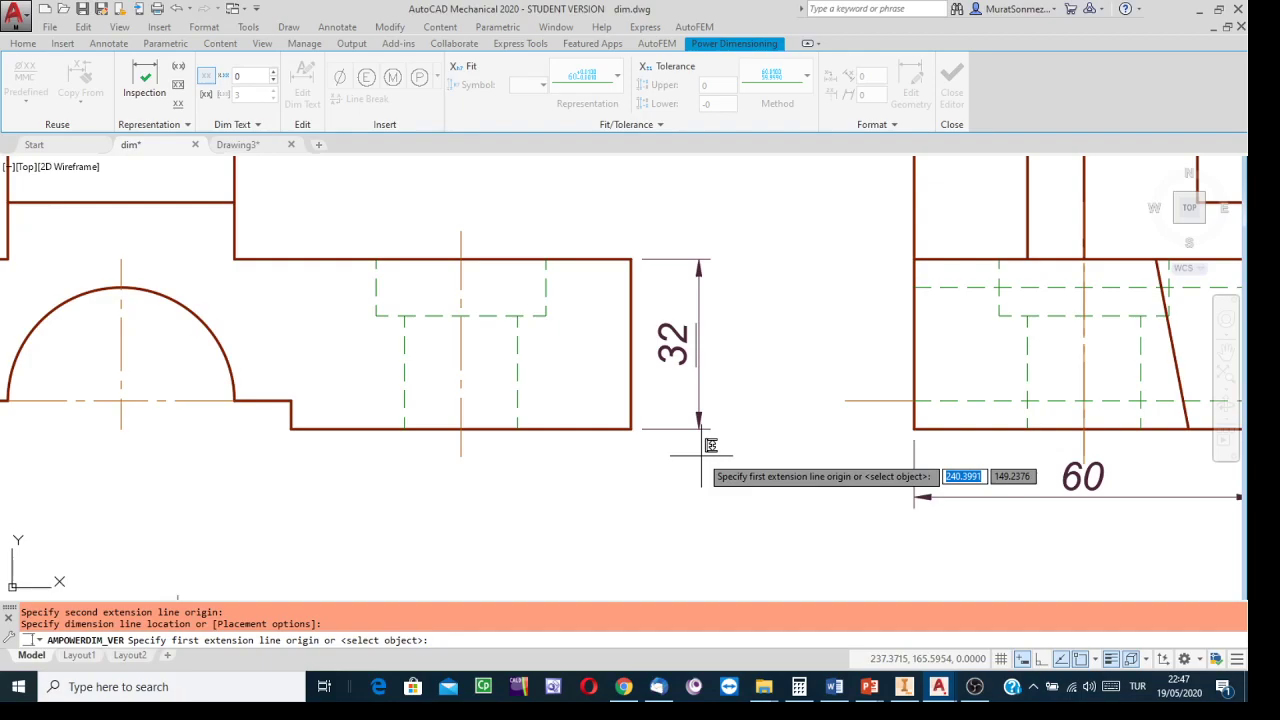
scroll(710, 445, down, 6)
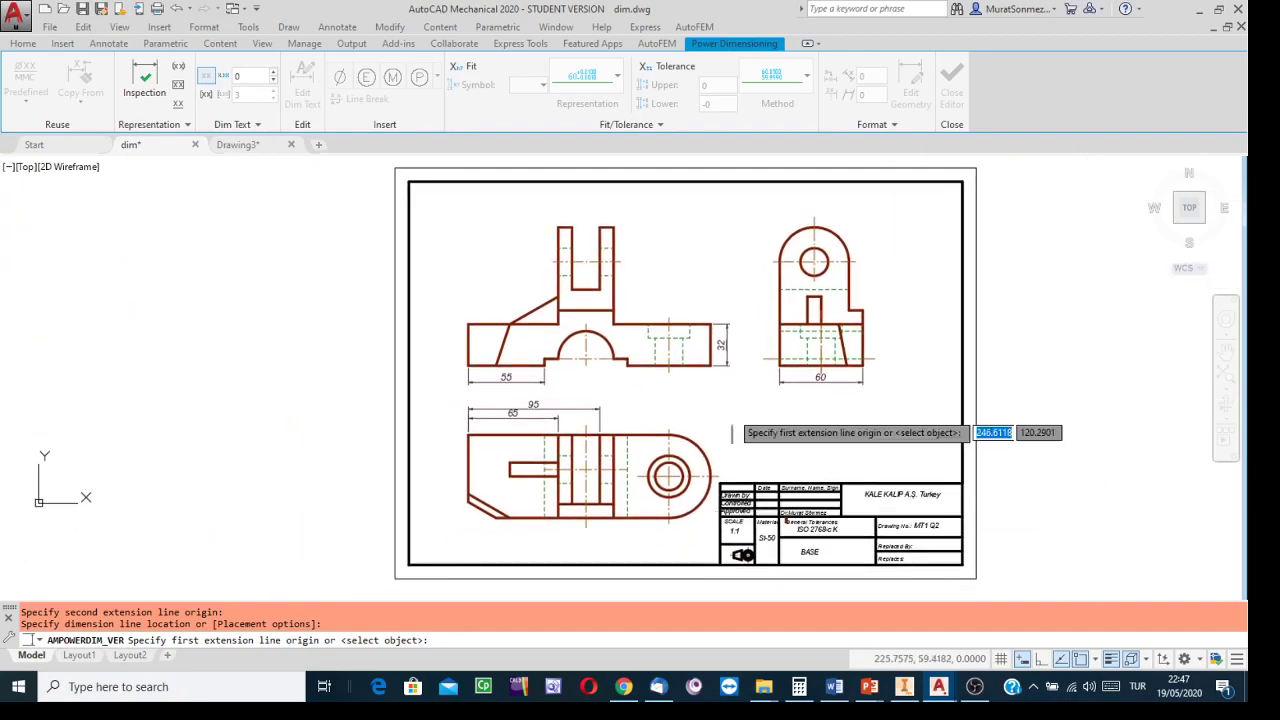
Dimension the side view vertically from its lower-left corner to the upper hole's centre line, placing it left of the view, and end the command
scroll(727, 440, up, 3)
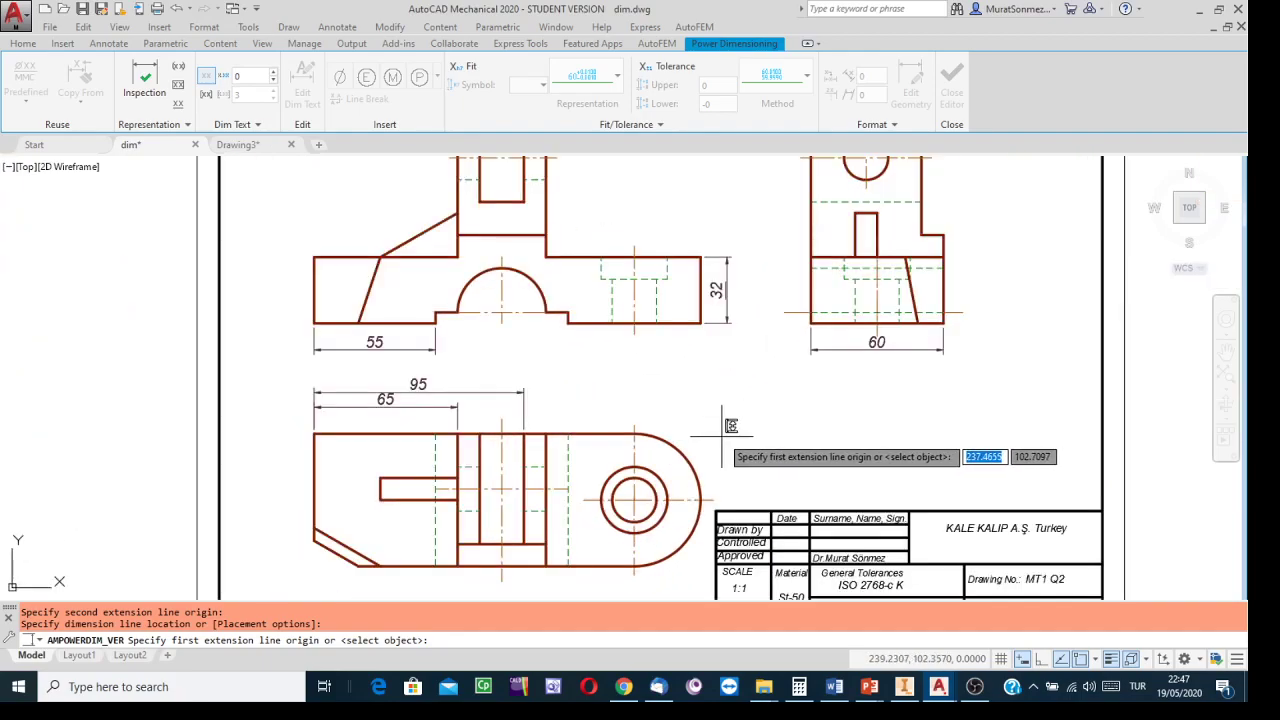
middle_drag(722, 440, 614, 538)
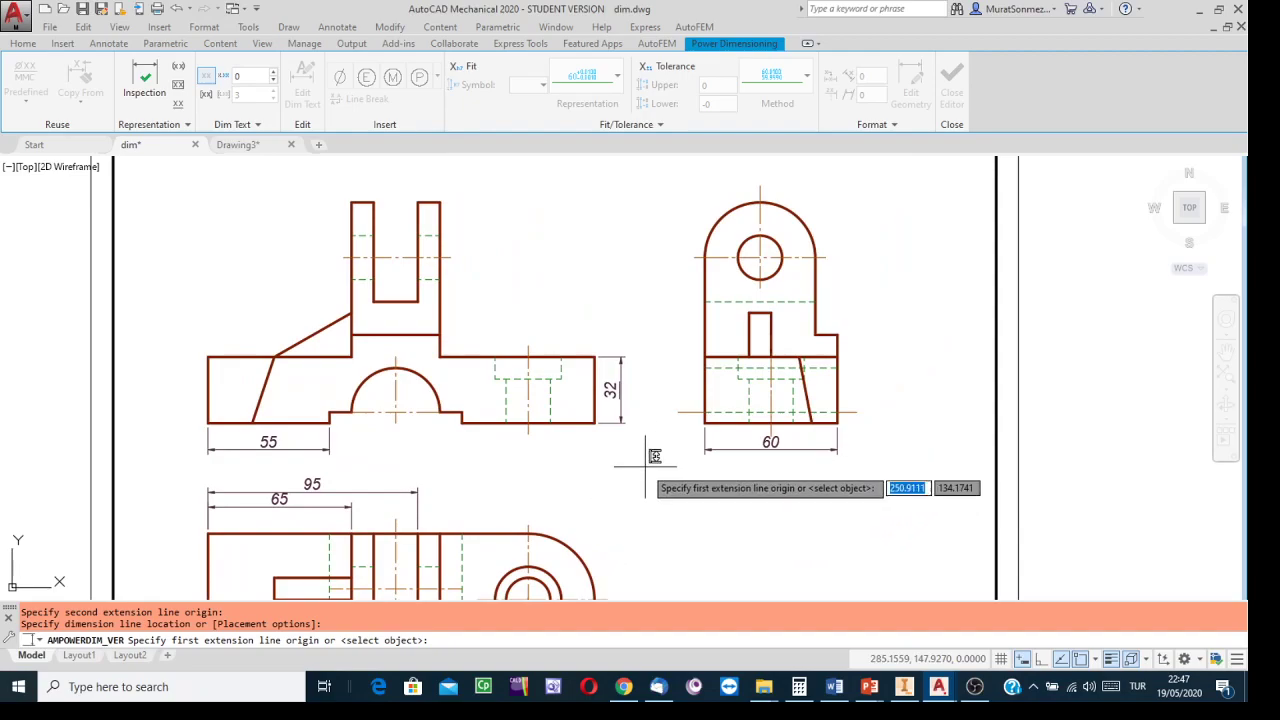
click(705, 421)
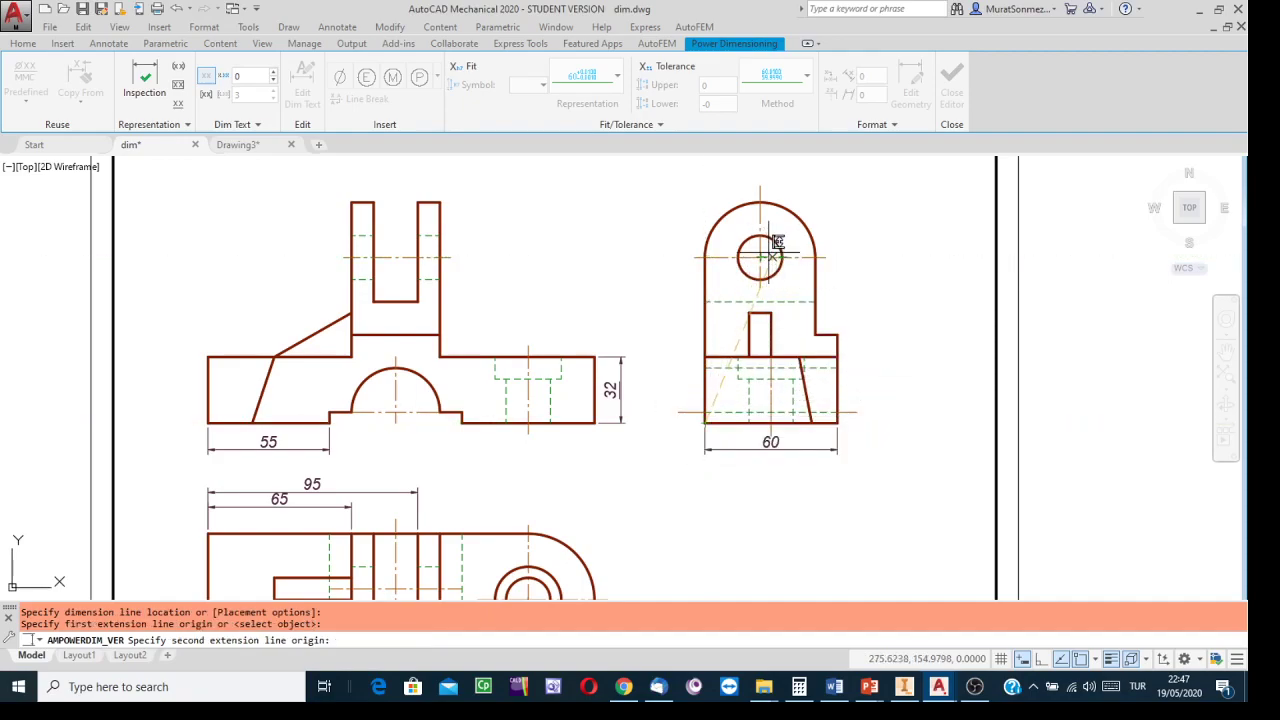
click(695, 257)
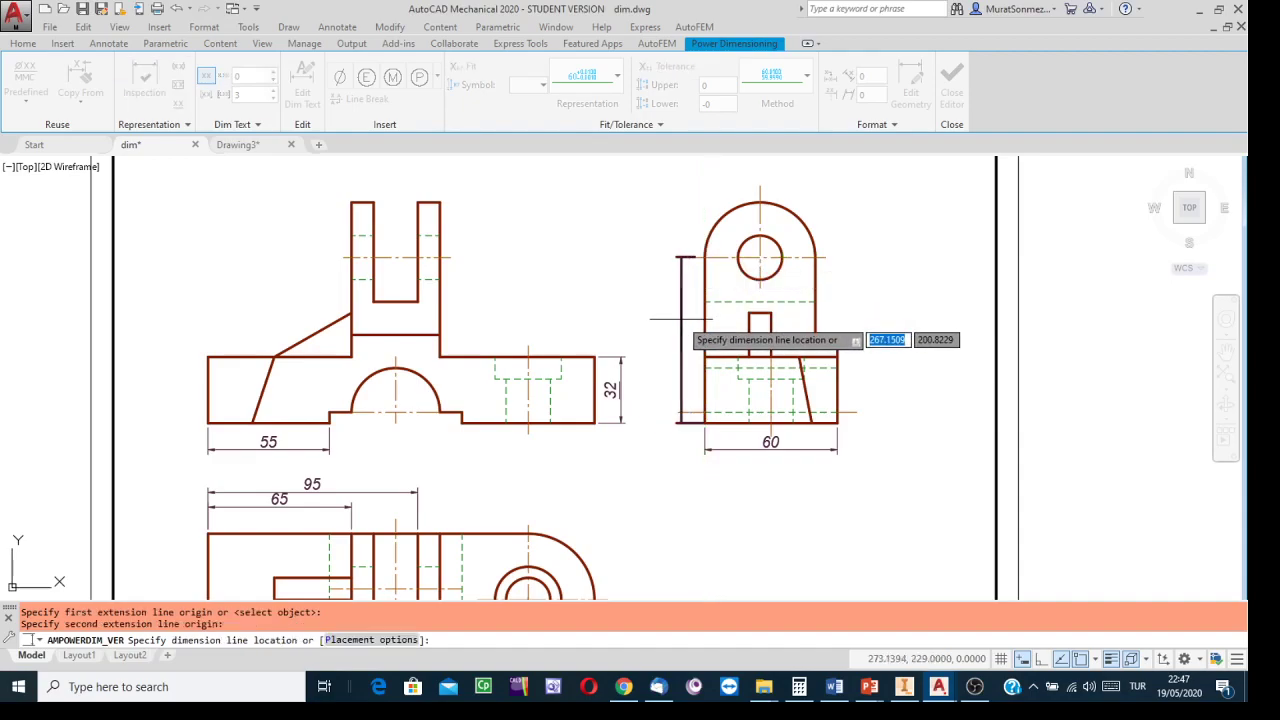
click(681, 320)
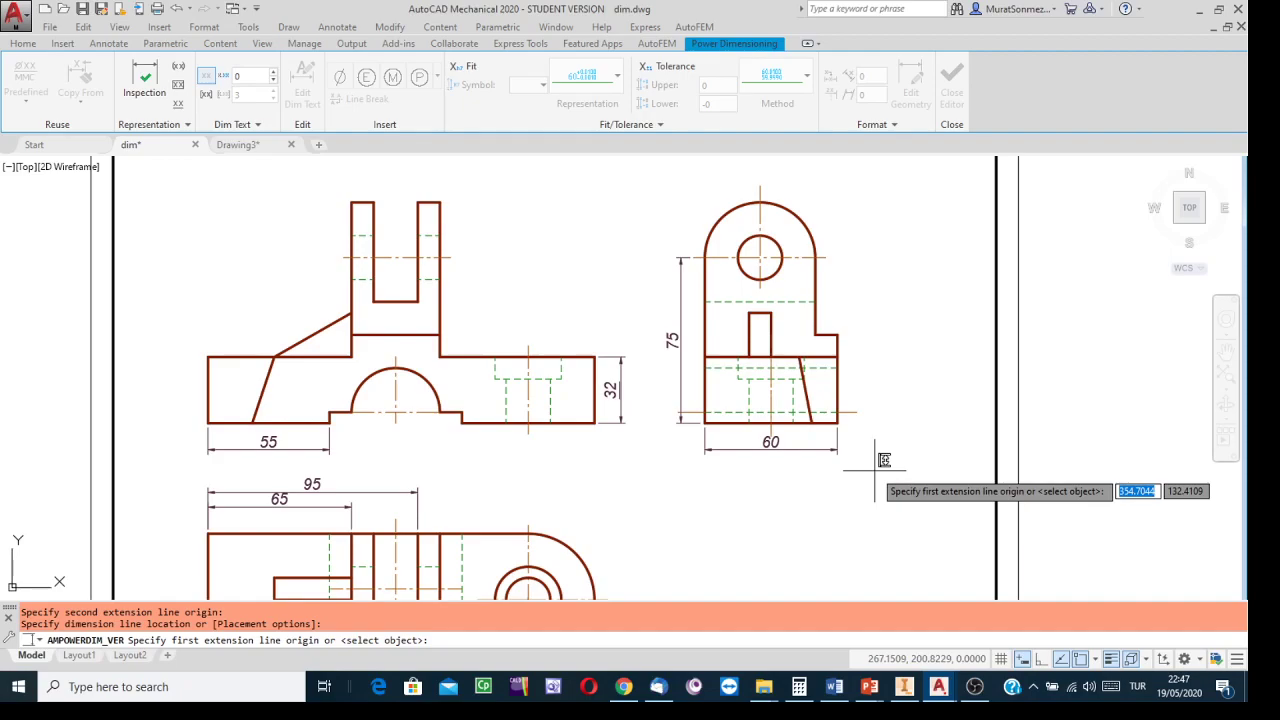
key(Escape)
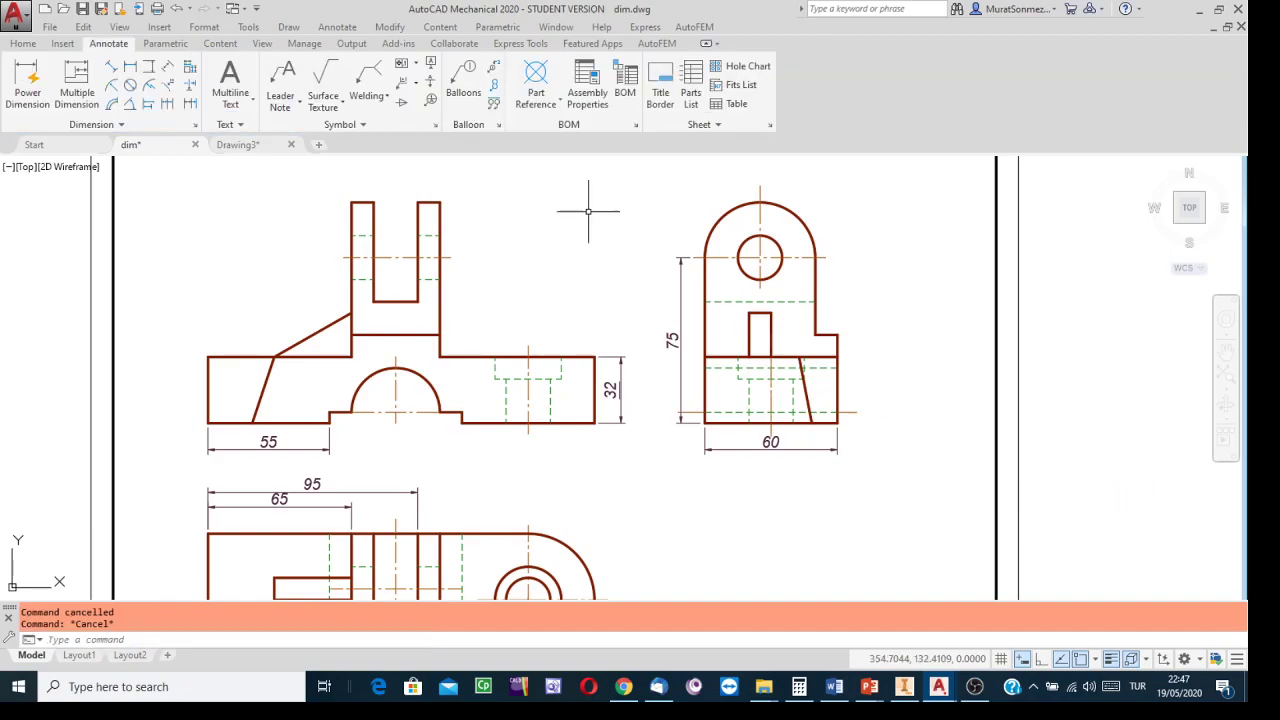
Add a vertical power dimension for the rib's height in the side view, placing it left of the hole-height dimension, and end the command
click(147, 67)
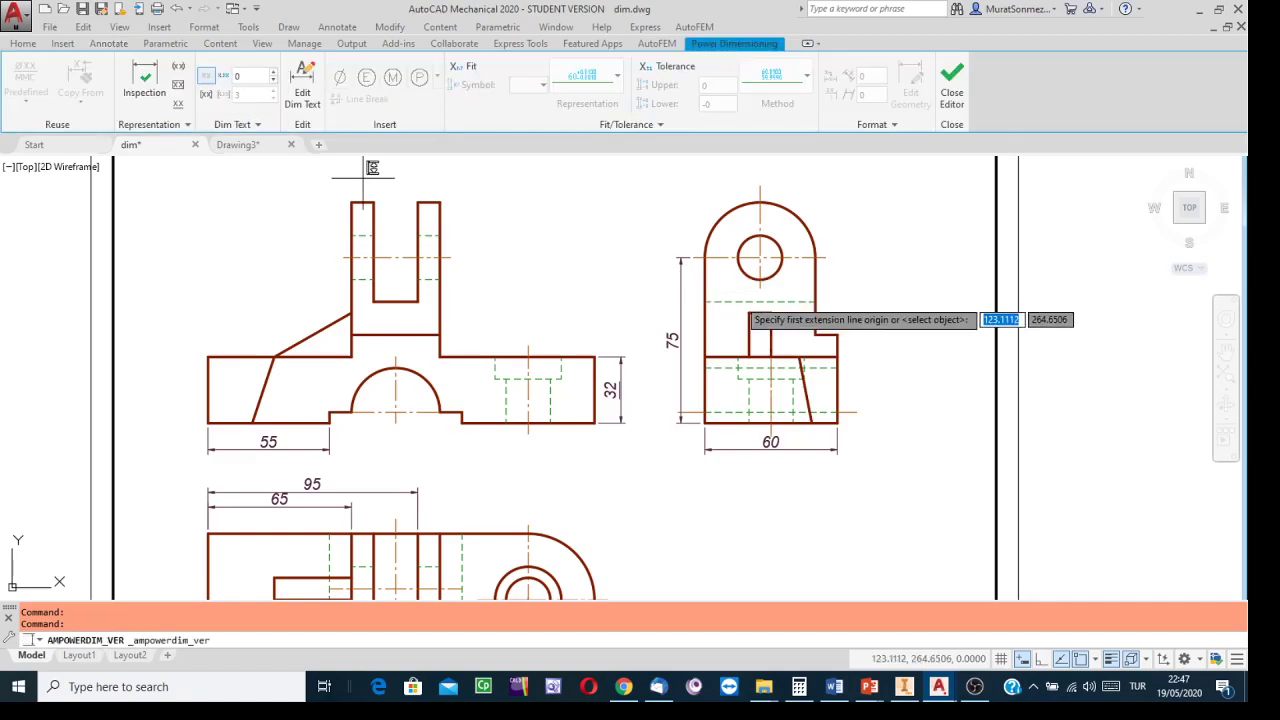
click(749, 356)
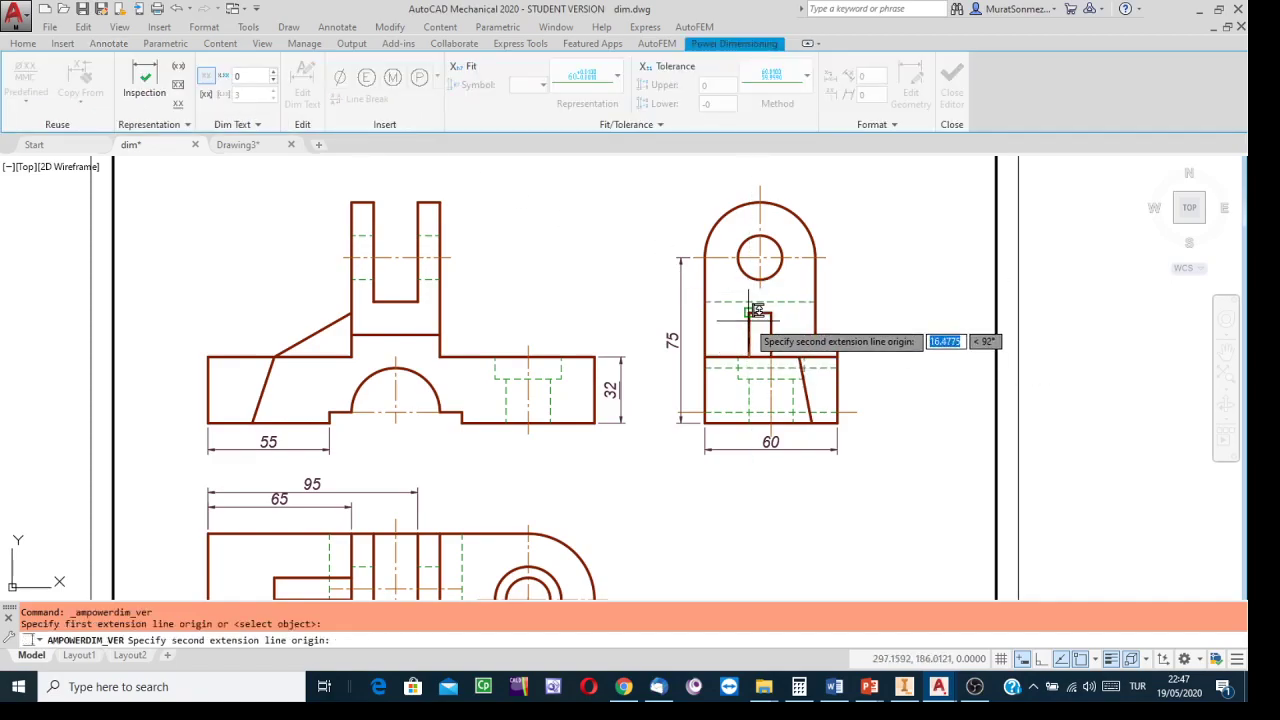
click(749, 313)
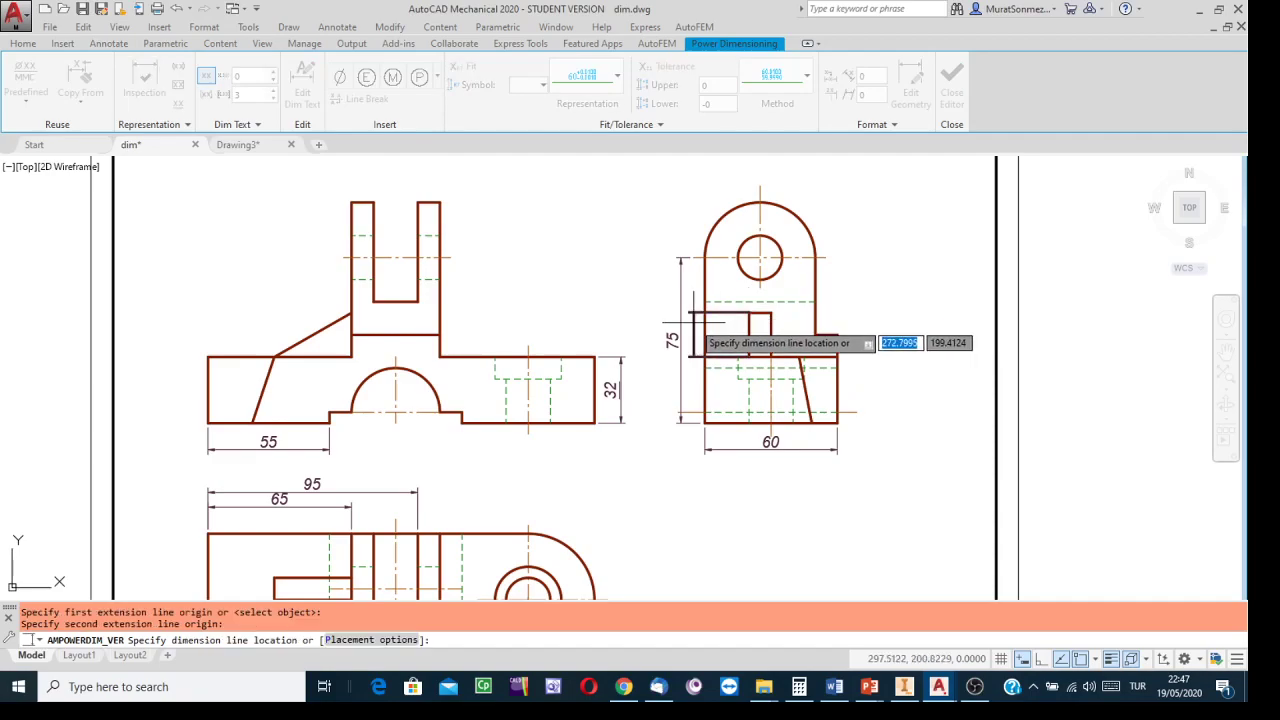
scroll(692, 323, up, 2)
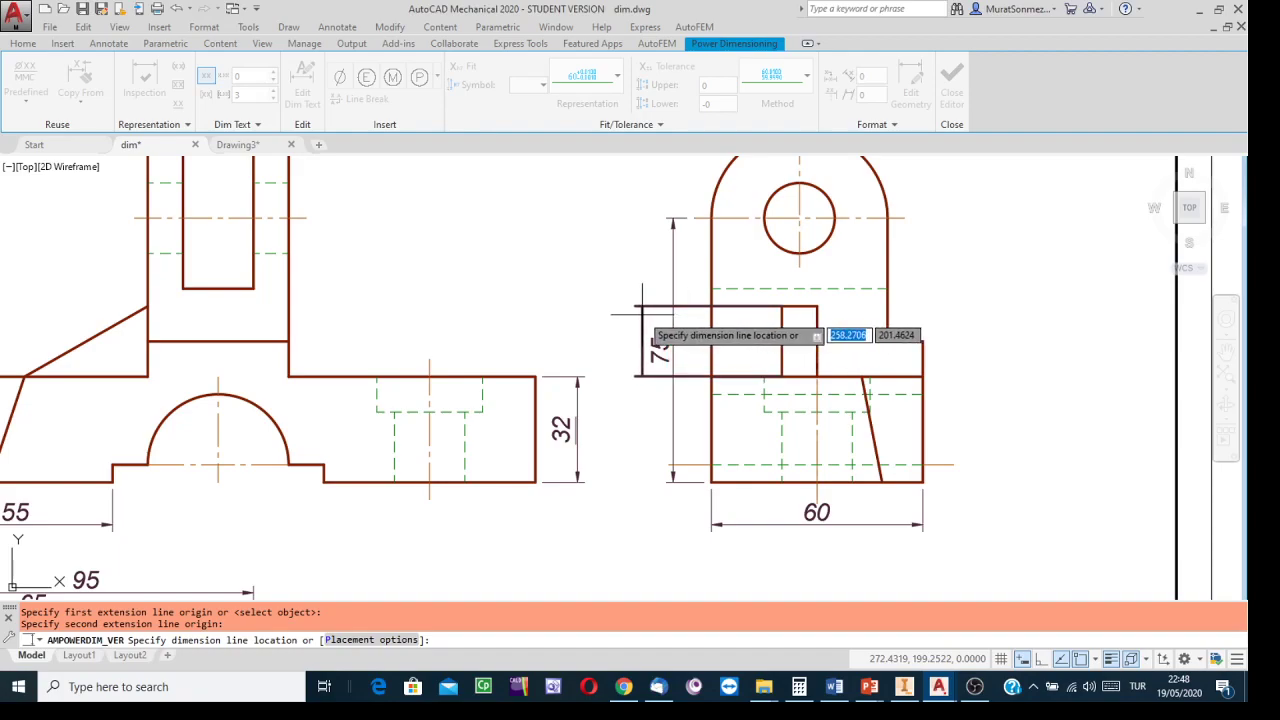
click(642, 313)
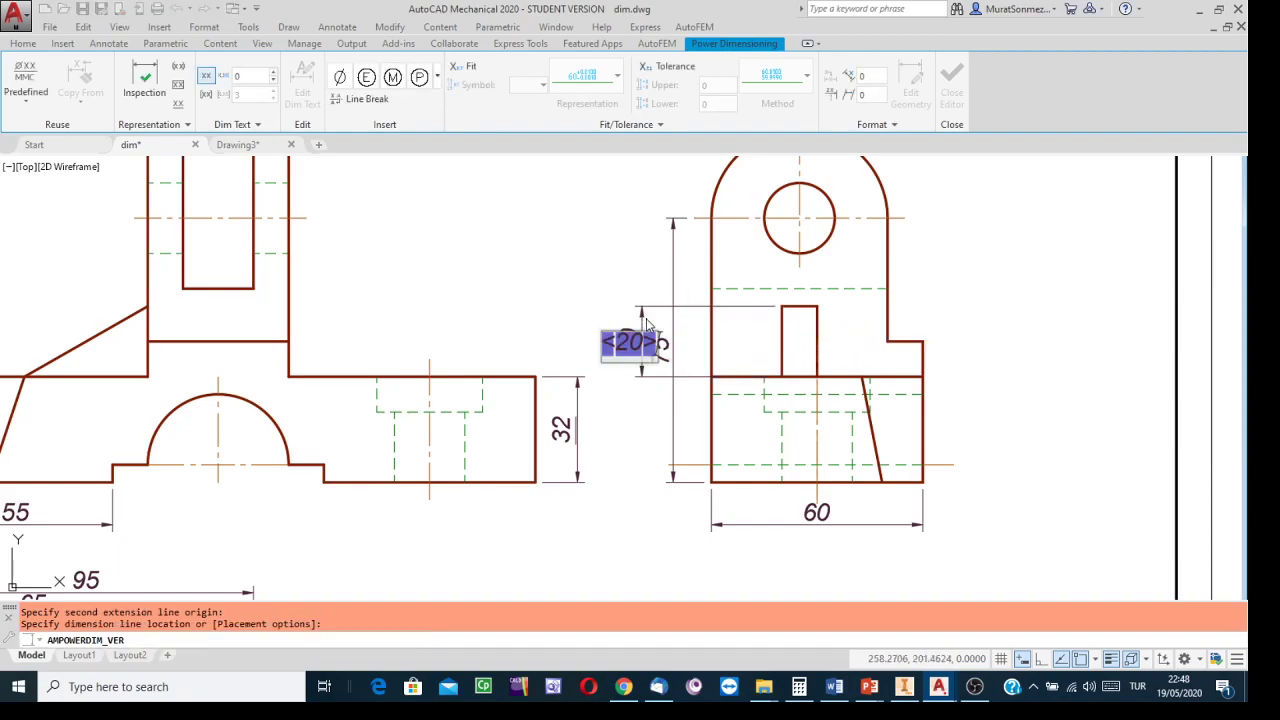
key(Return)
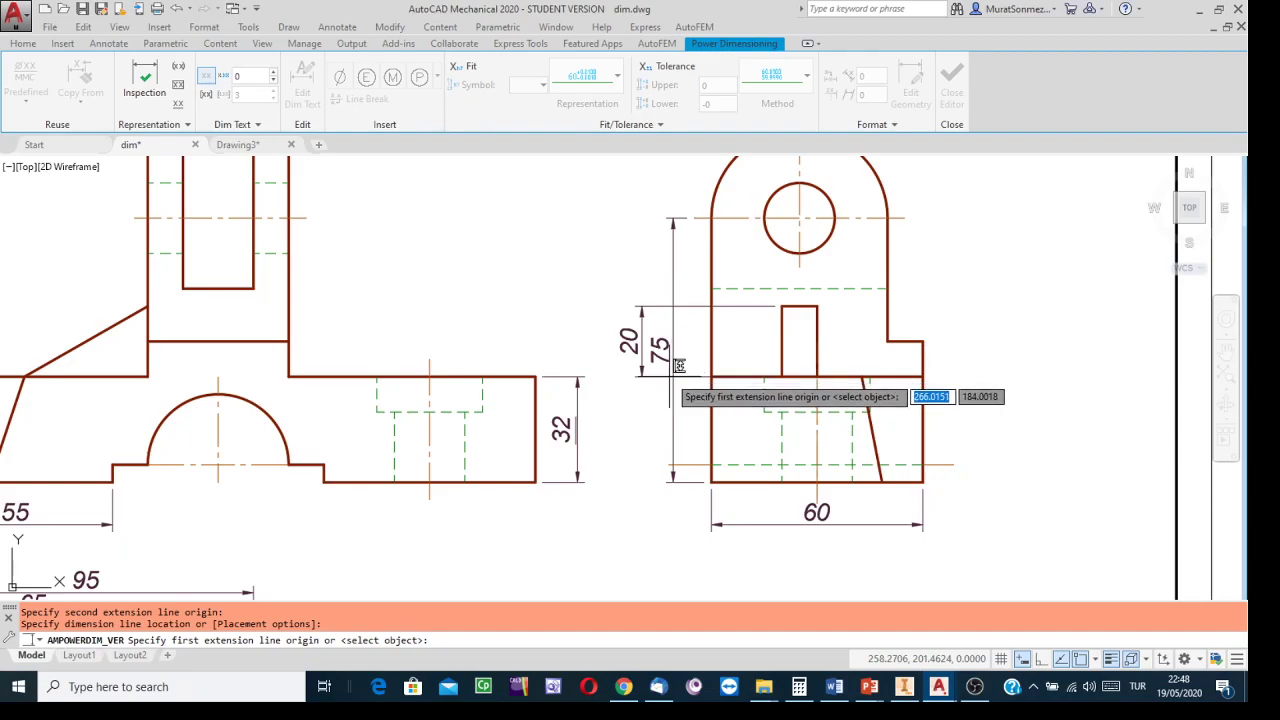
key(Escape)
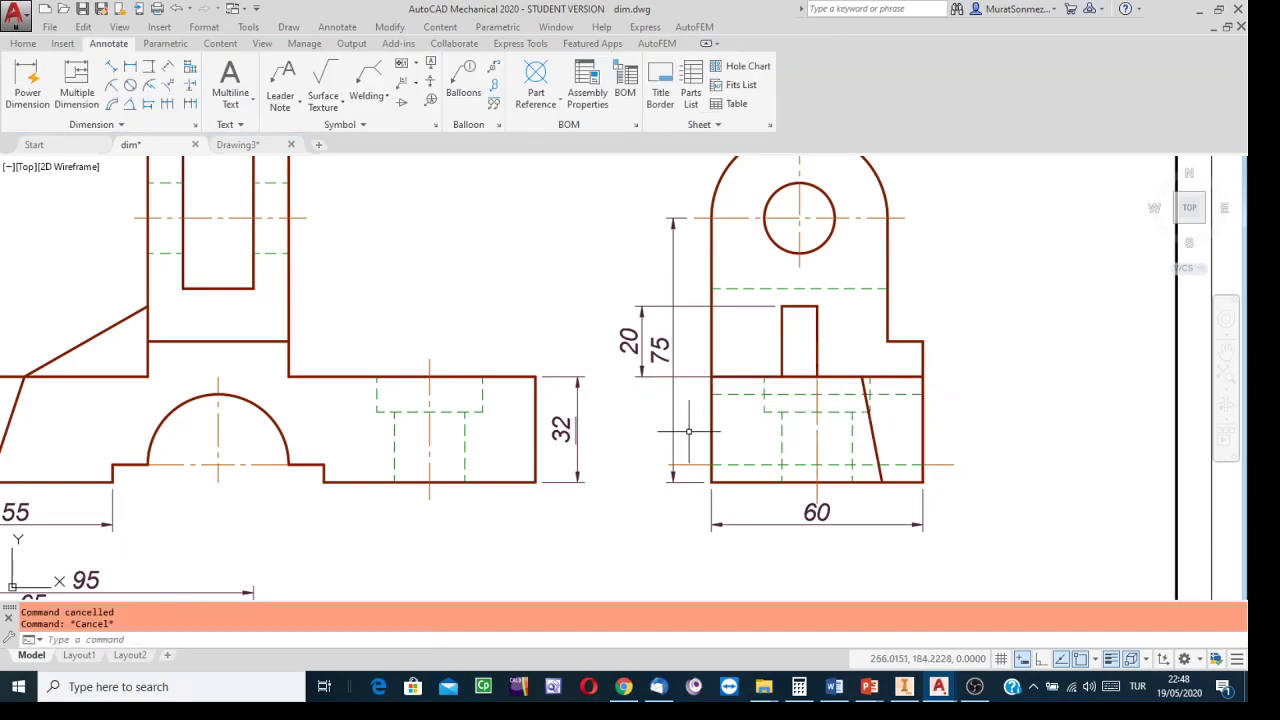
Turn off object snap and stretch the side view's hole-height dimension outward, beyond the rib height dimension
click(660, 347)
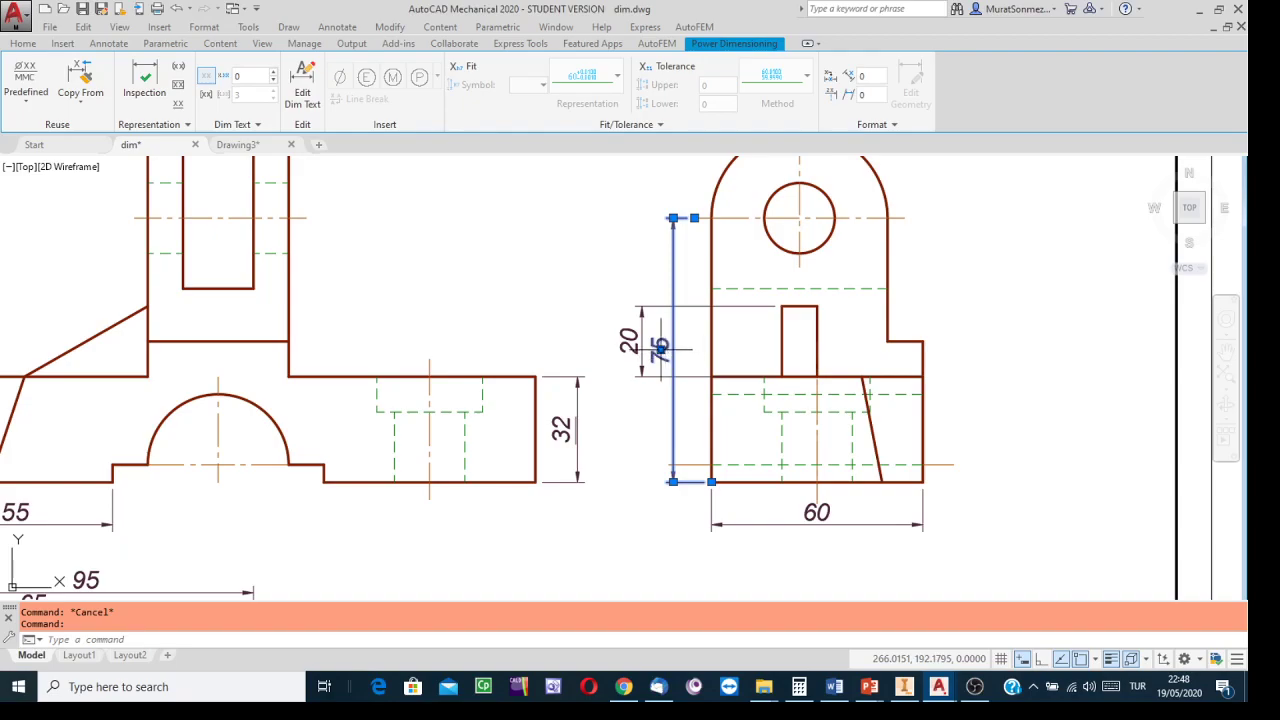
mouse_move(660, 347)
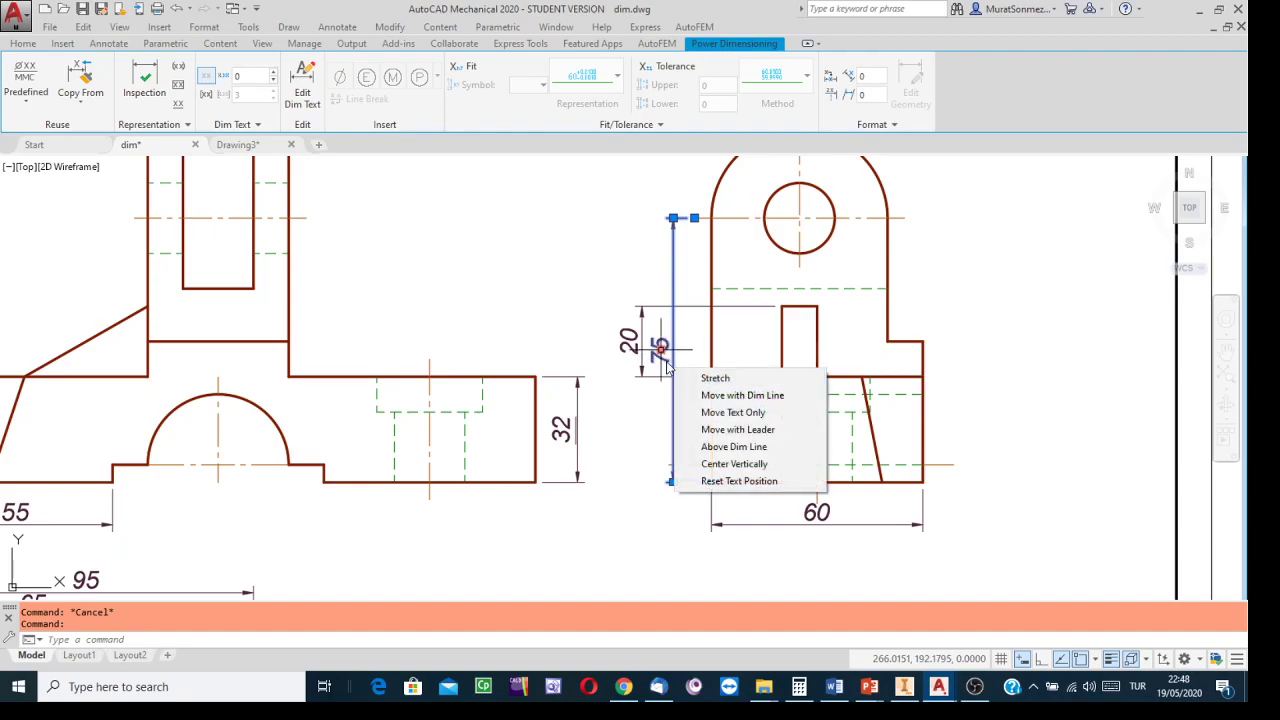
click(660, 347)
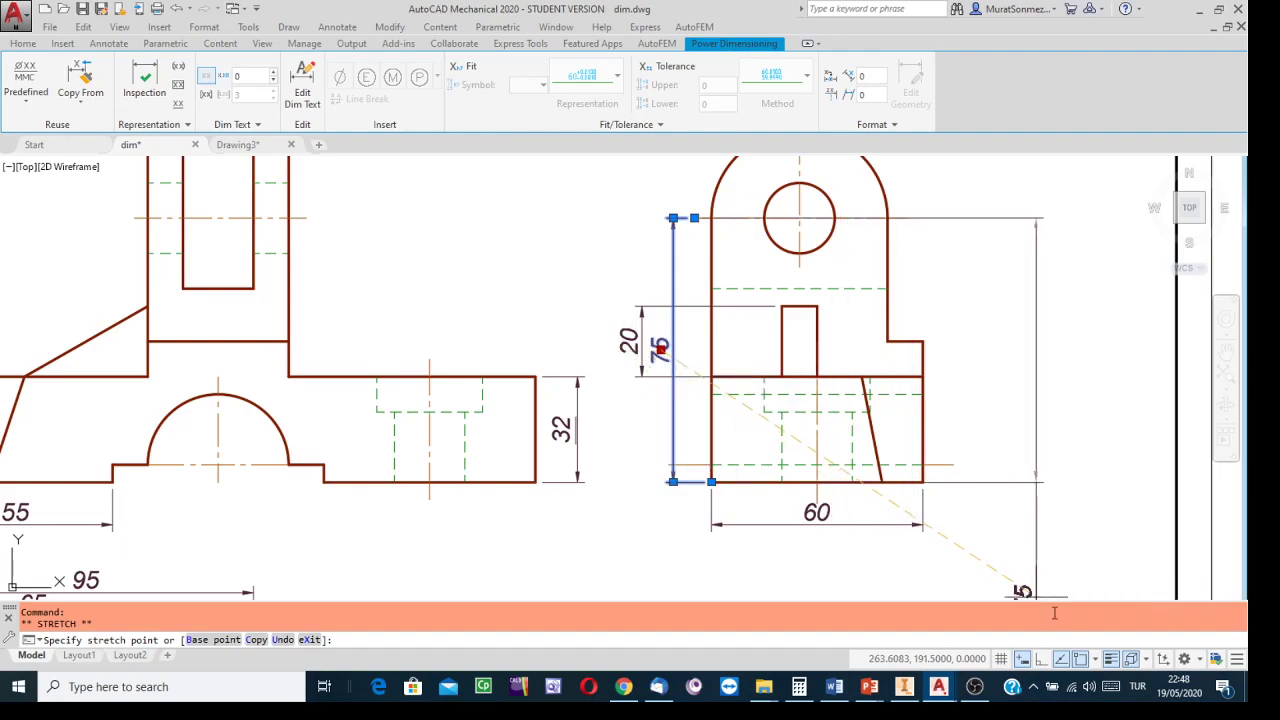
click(1079, 662)
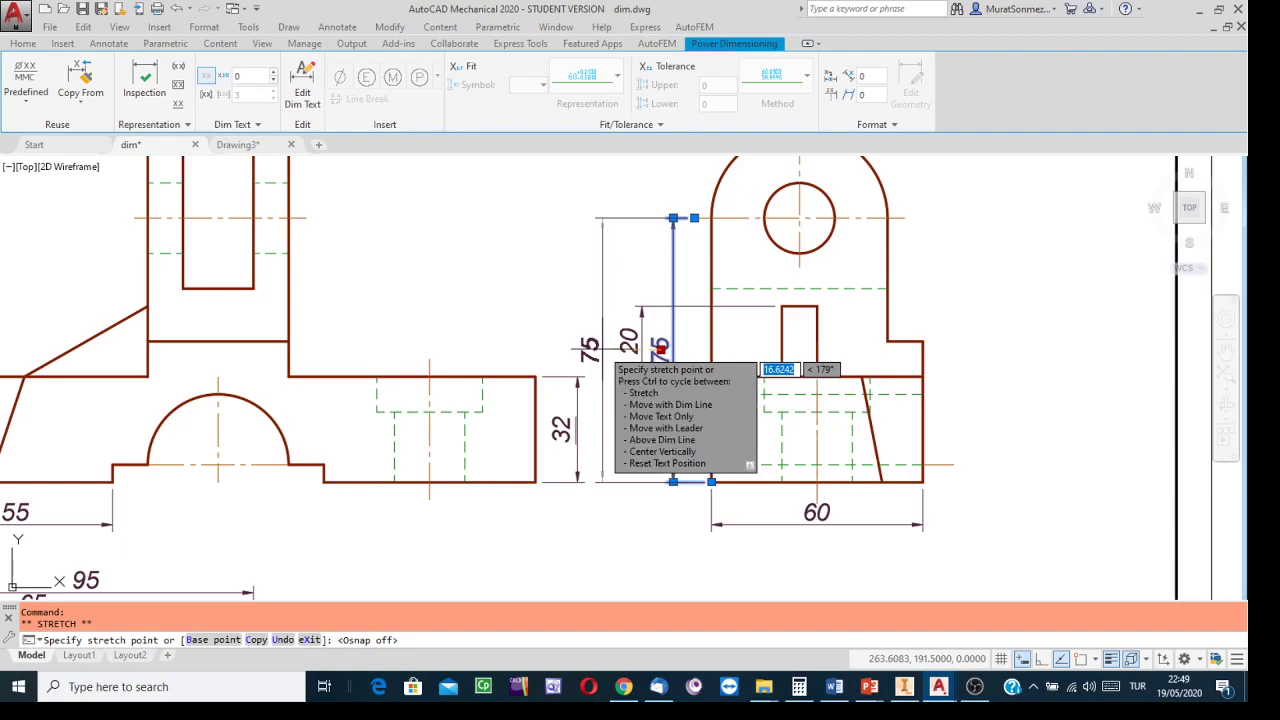
click(610, 348)
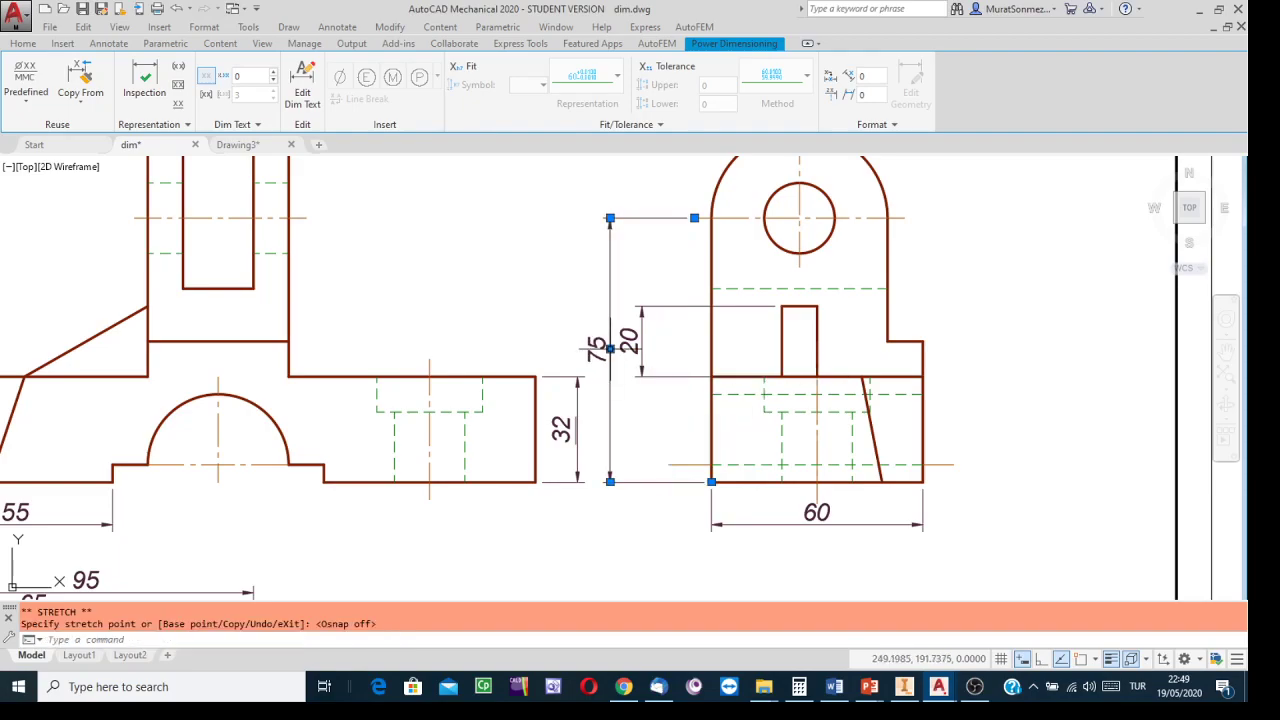
mouse_move(611, 350)
key(Escape)
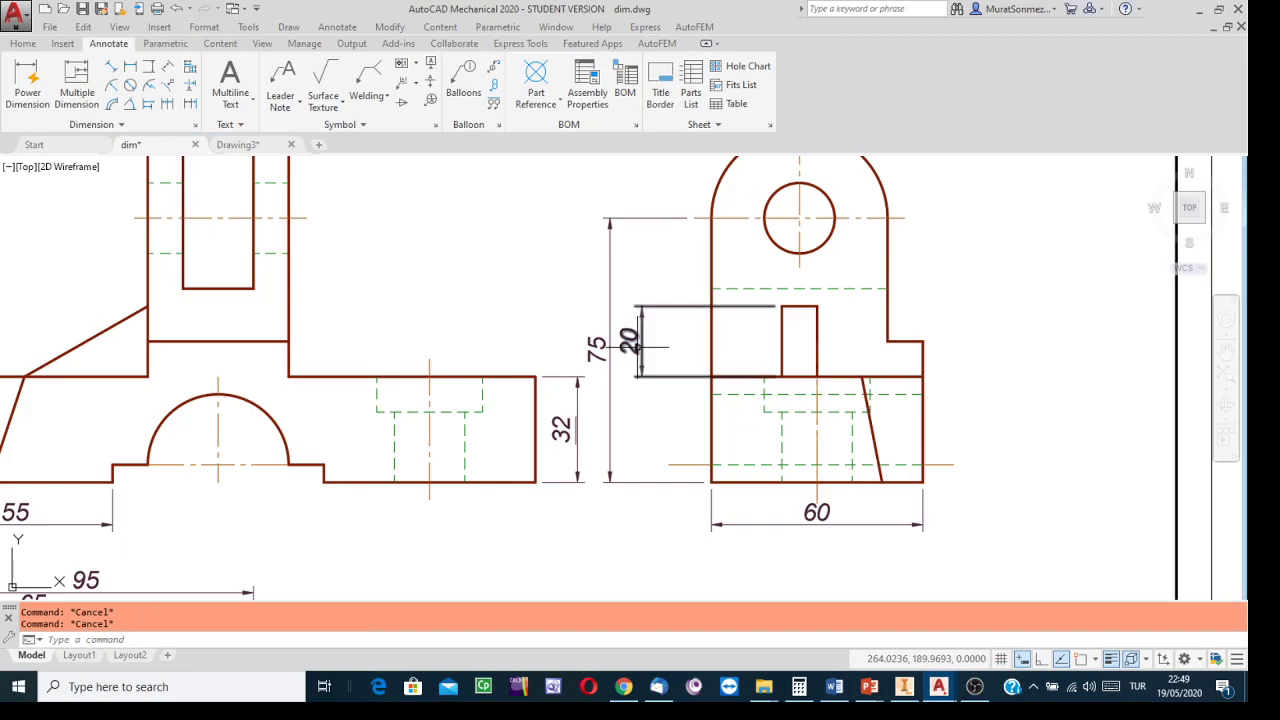
Stretch the side view's rib-height dimension inward, closer to the view outline, and clear the selection
click(629, 342)
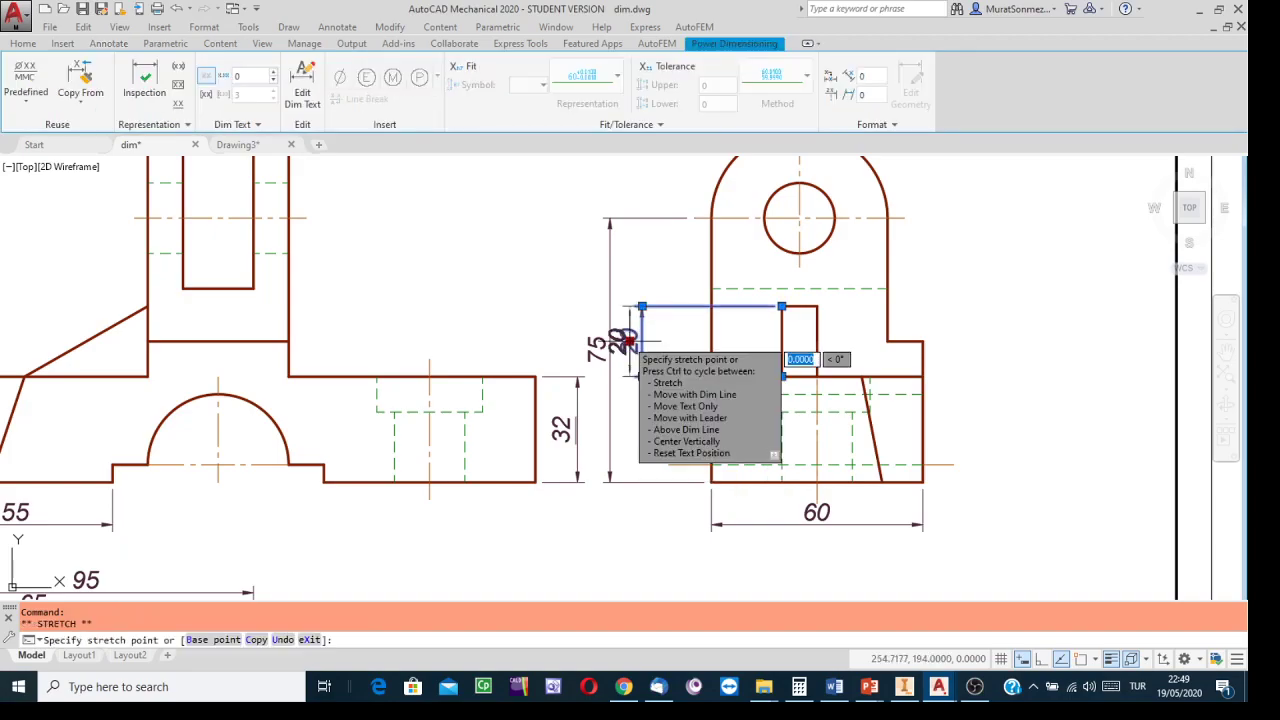
click(629, 342)
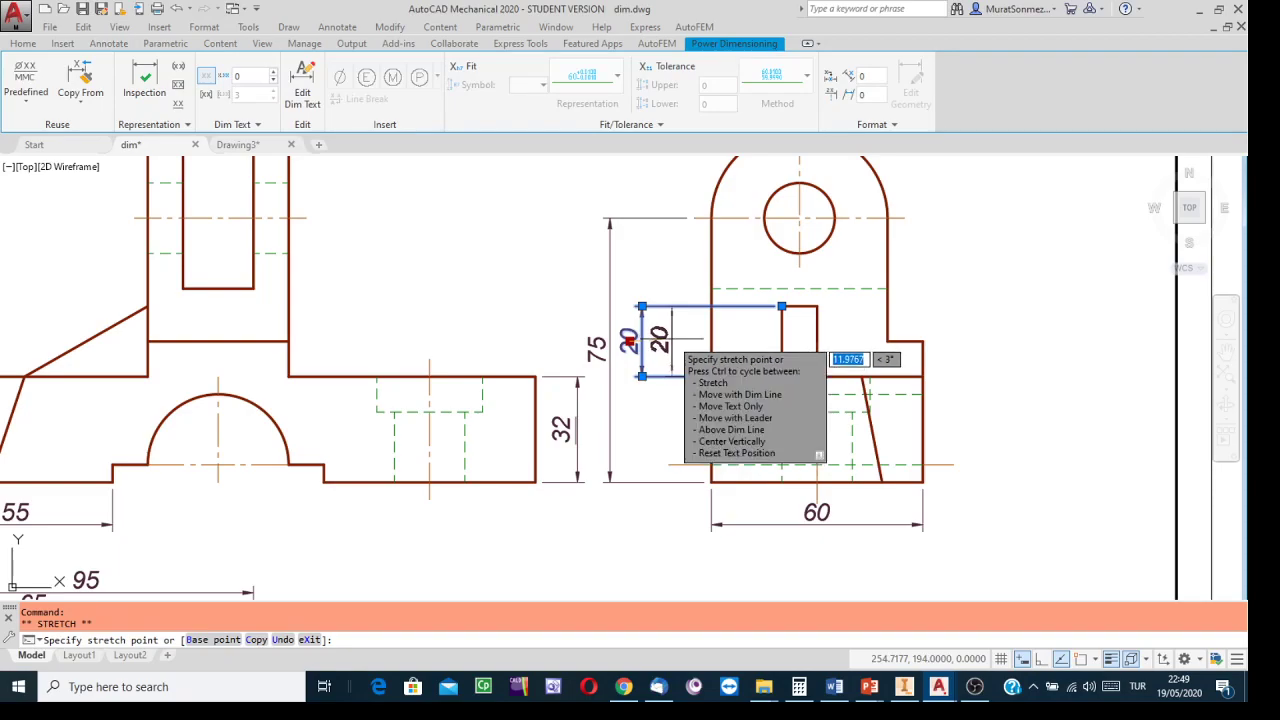
click(673, 340)
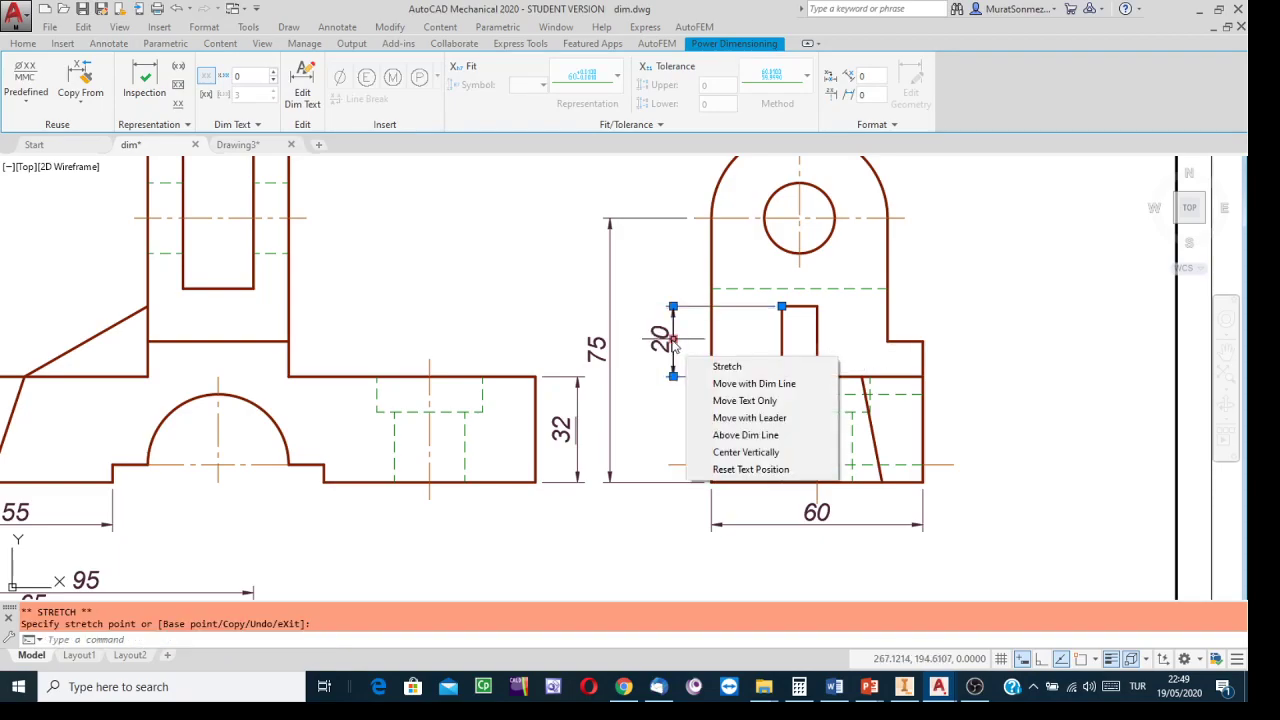
key(Escape)
key(Escape)
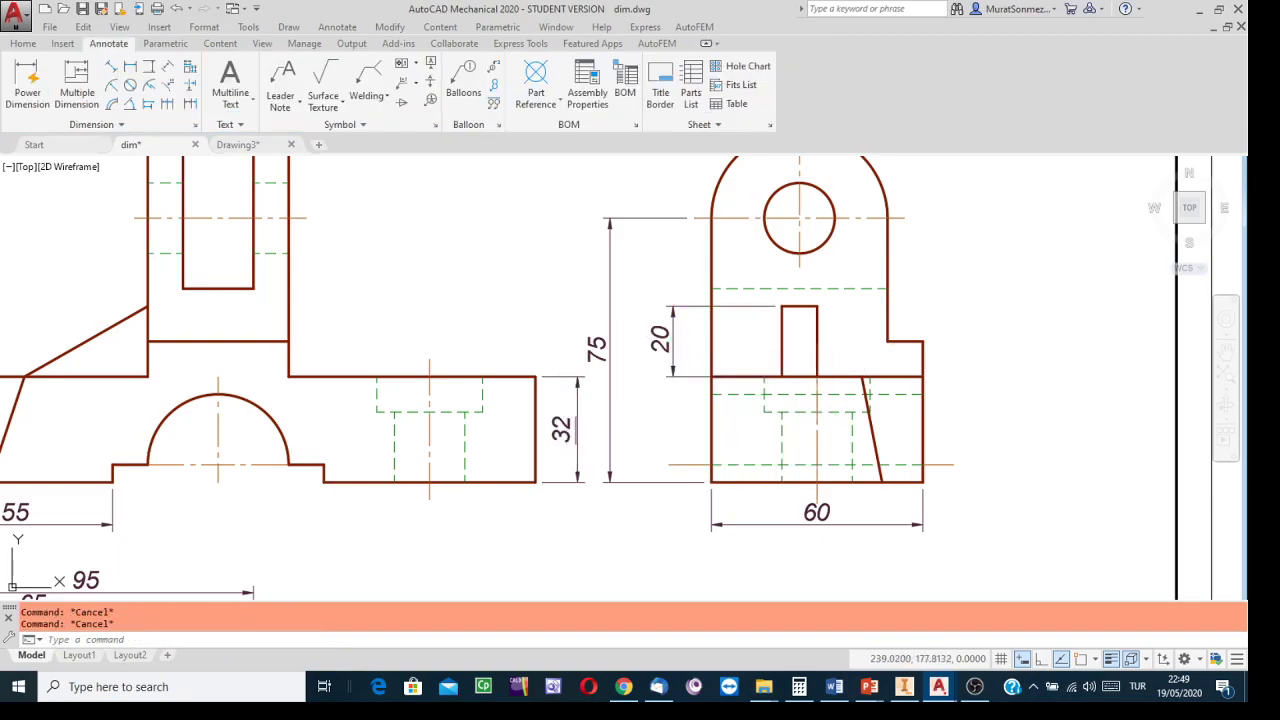
Stretch the side view's hole-height dimension about 9 mm toward the view, just outside the rib-height dimension, and deselect it
click(616, 338)
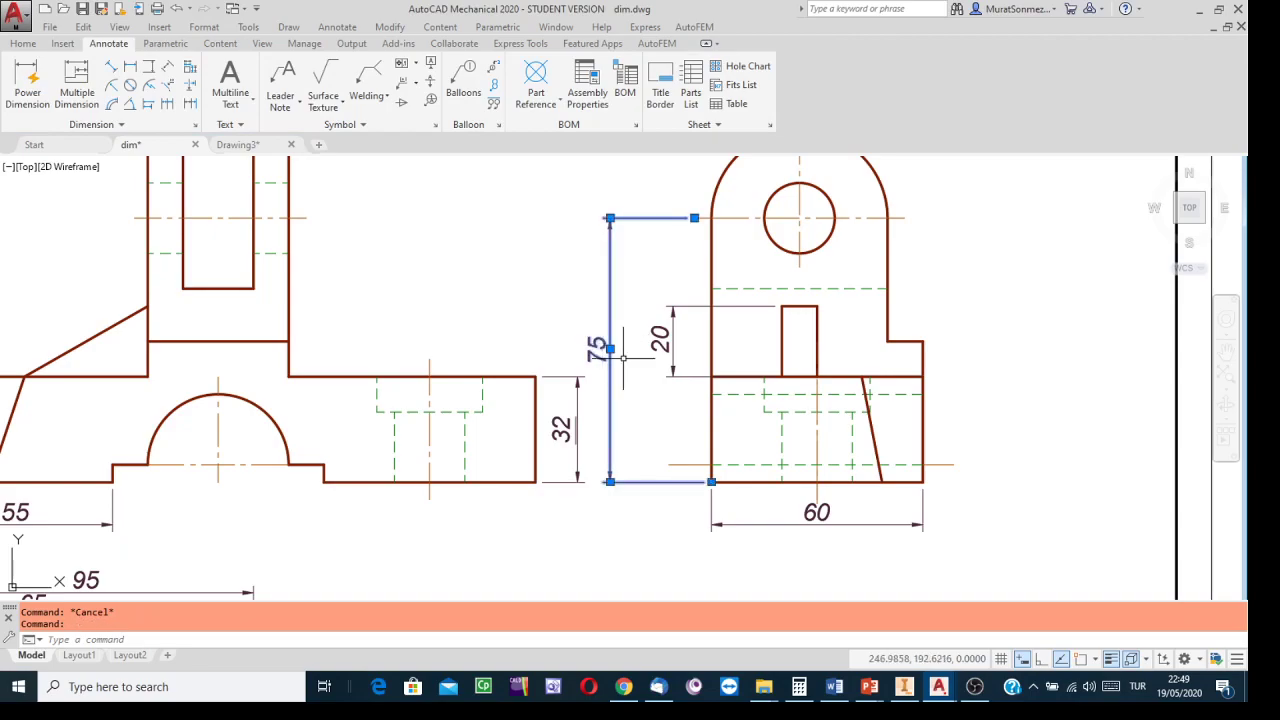
click(611, 348)
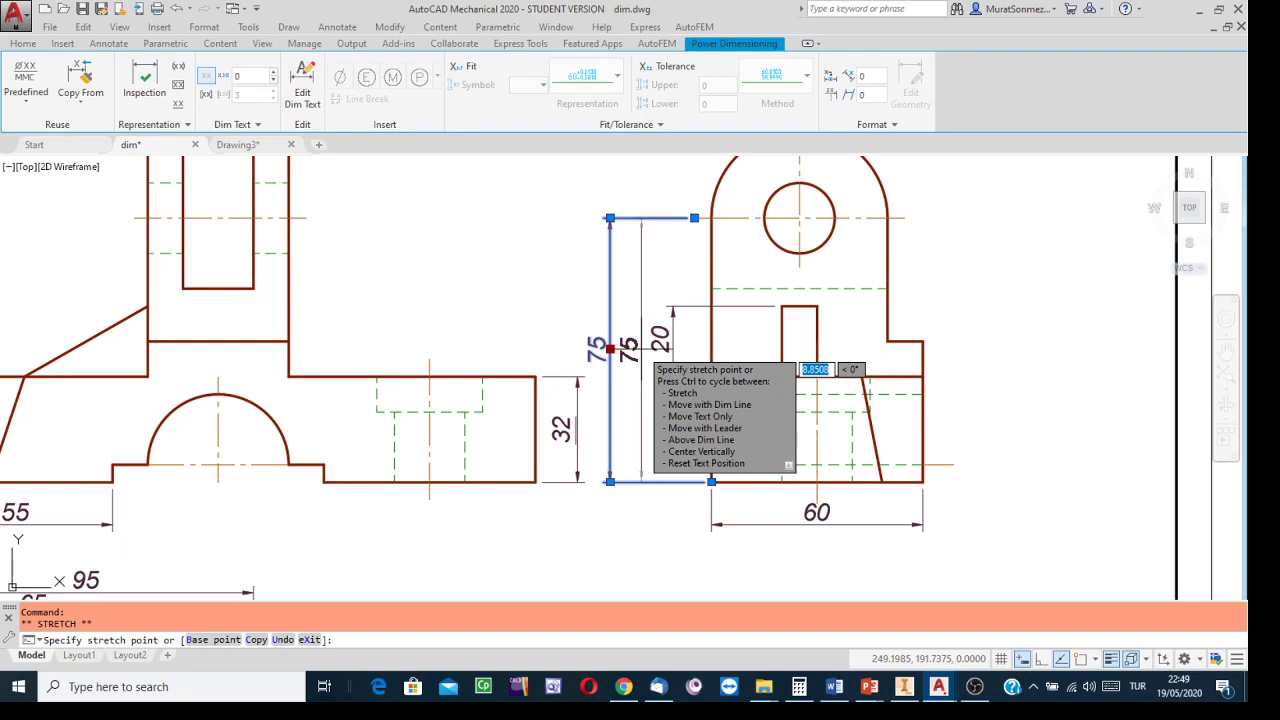
click(641, 349)
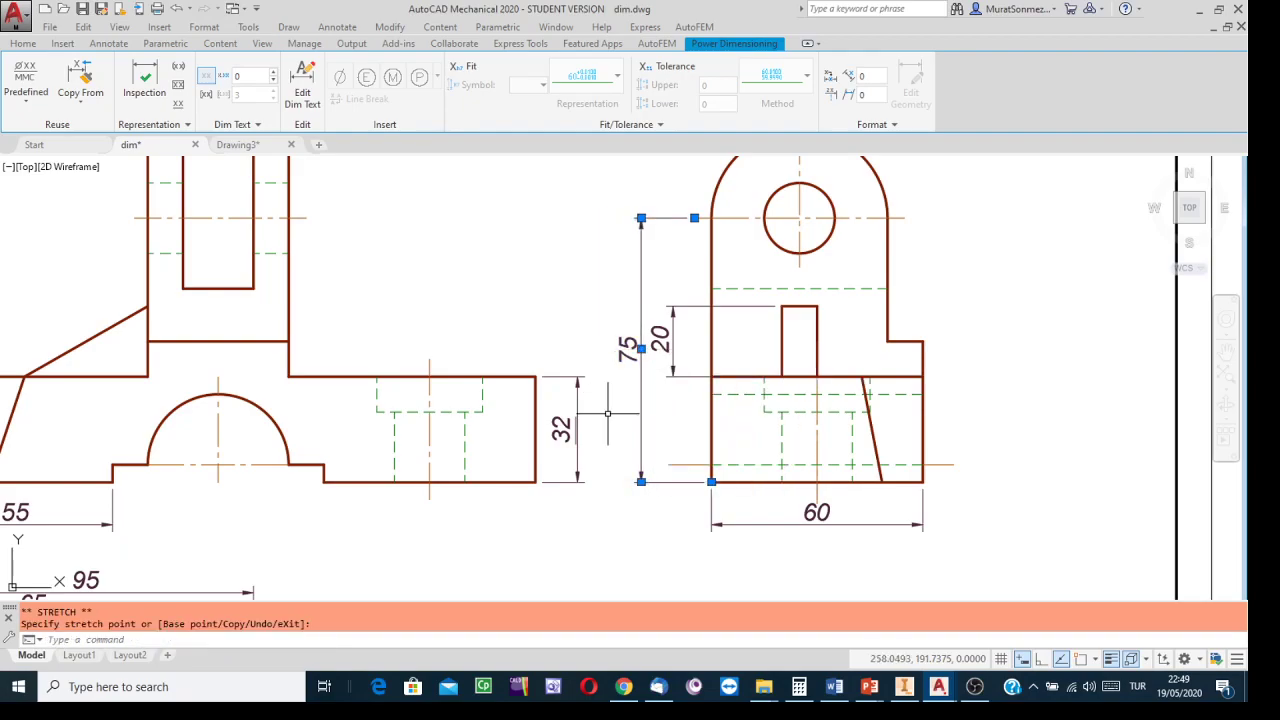
key(Escape)
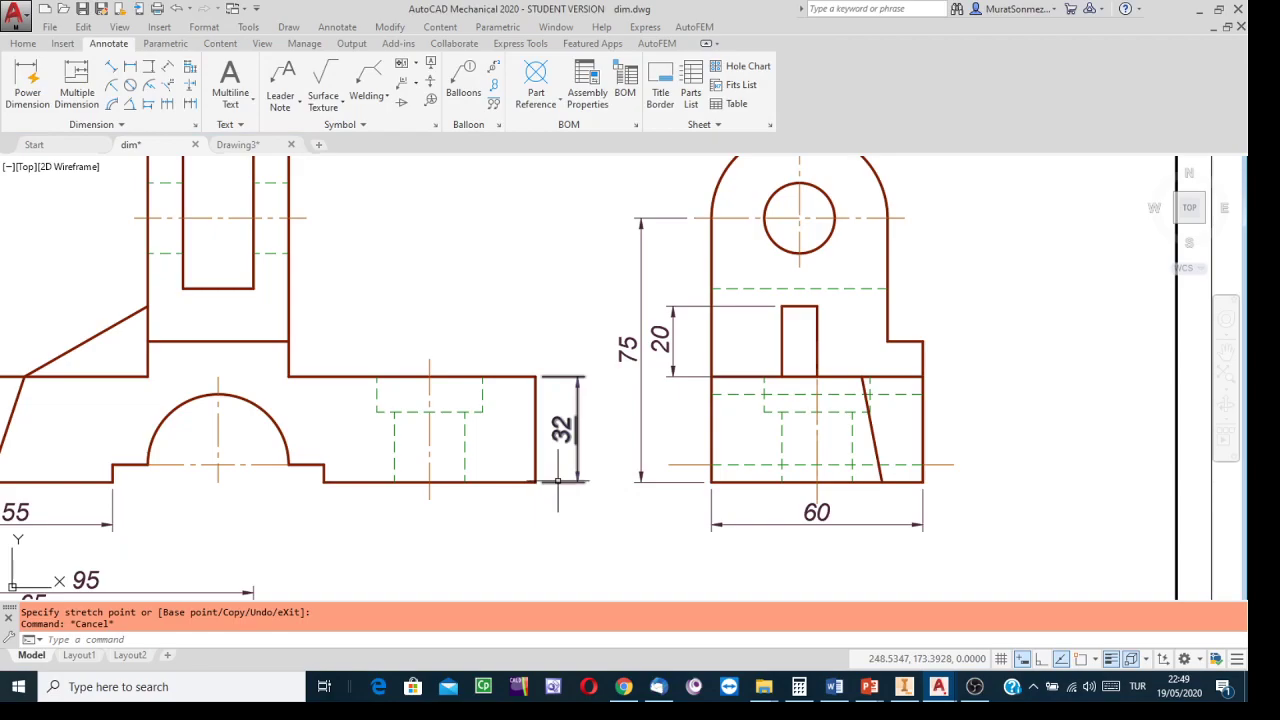
Add a radius power dimension to the side view's rounded top arc, placing its text outside at the upper left, and end the command
scroll(1004, 334, down, 3)
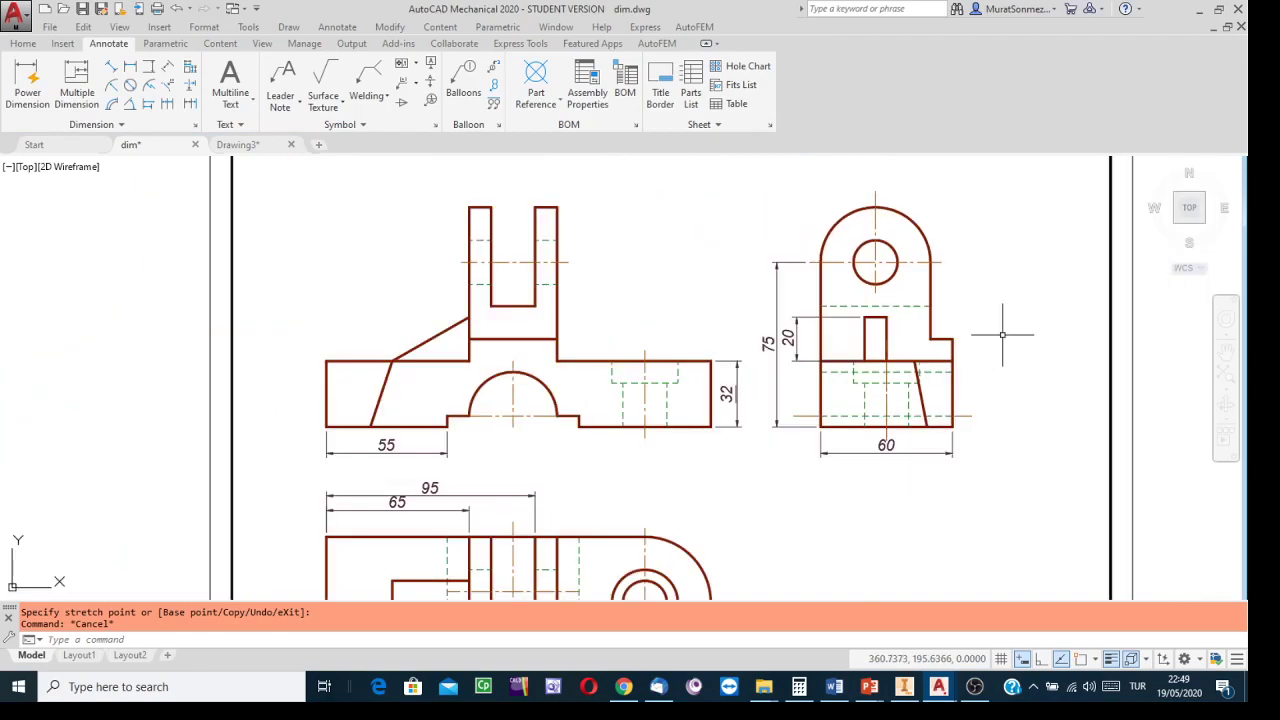
mouse_move(989, 345)
middle_down()
mouse_move(967, 277)
mouse_move(955, 325)
middle_up()
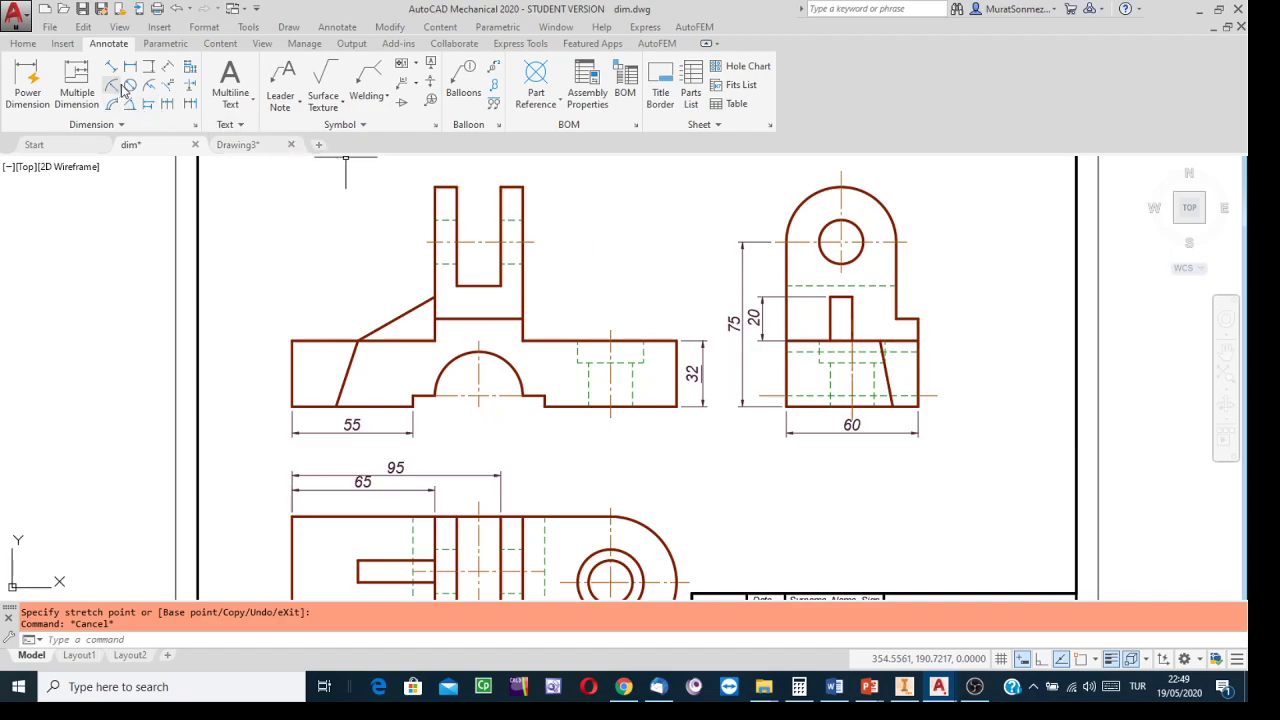
click(30, 80)
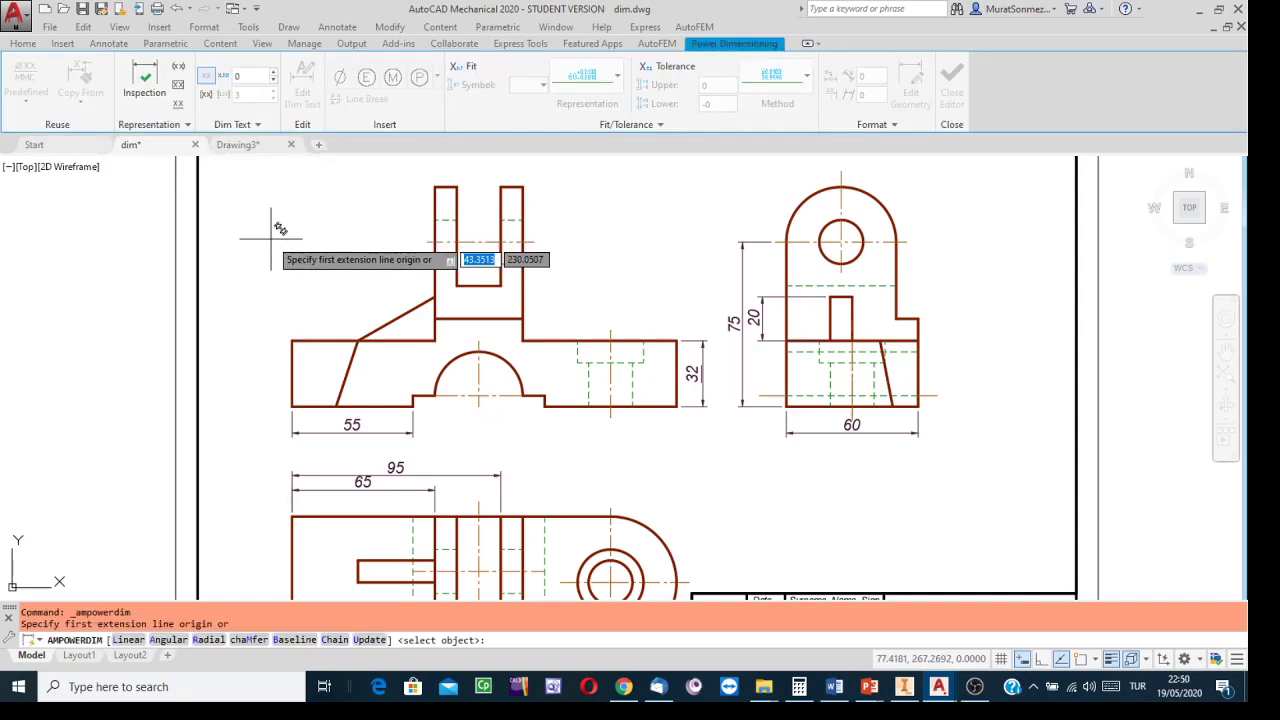
key(Return)
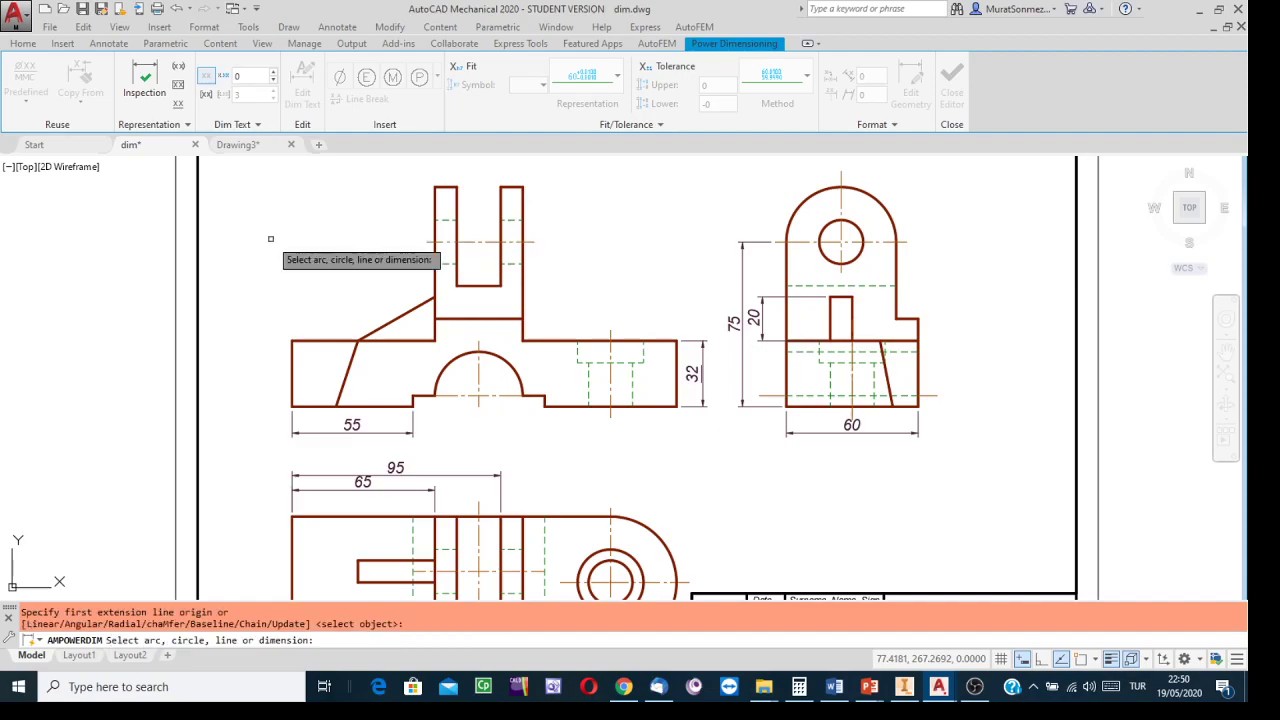
click(895, 195)
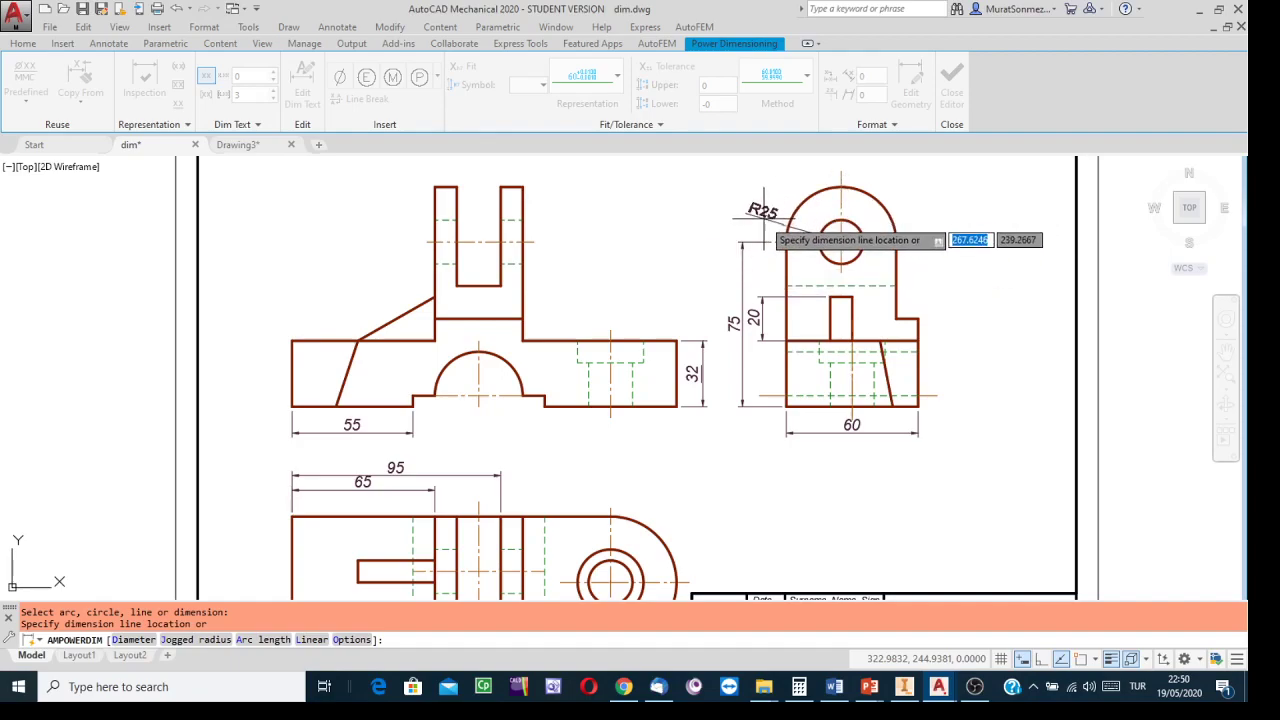
click(765, 238)
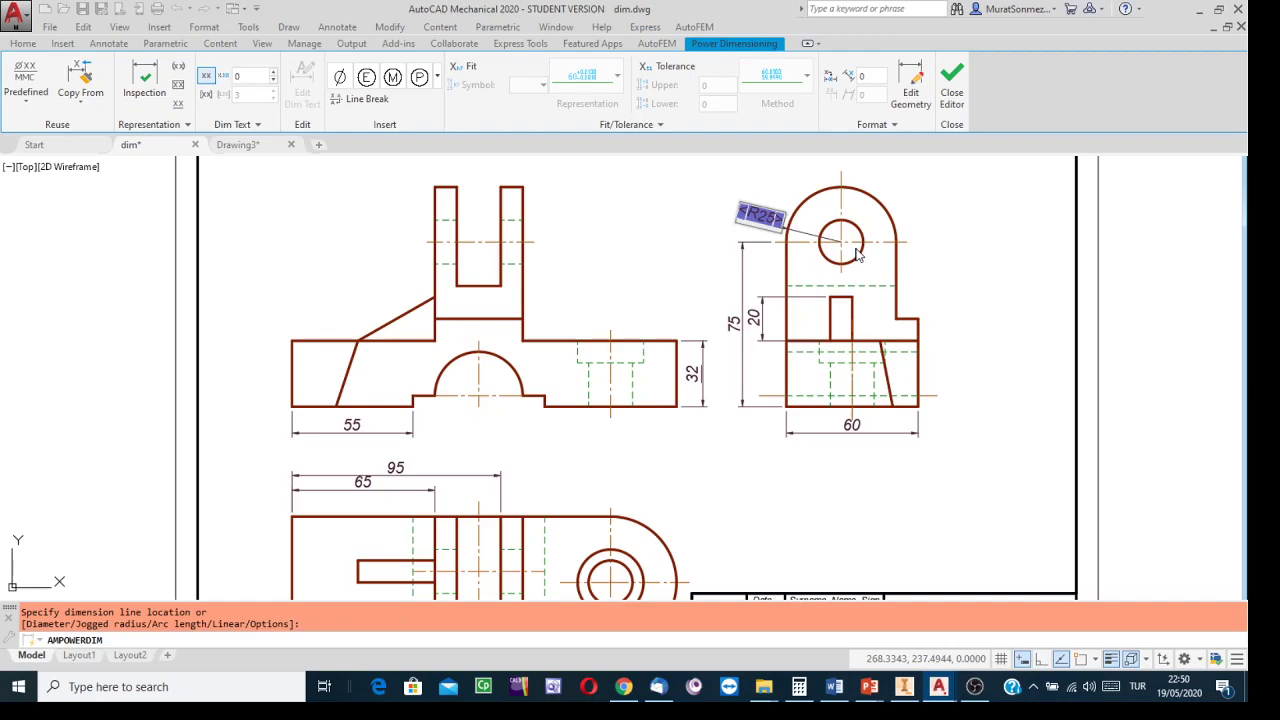
click(856, 249)
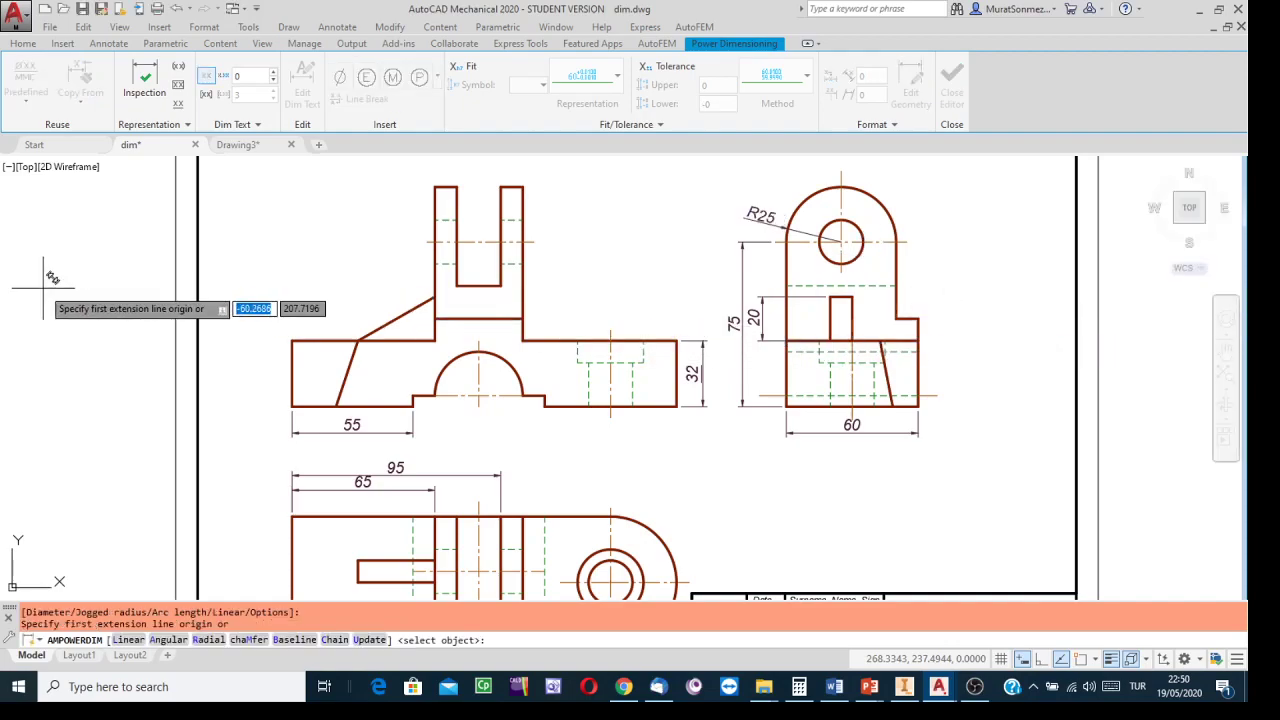
key(Escape)
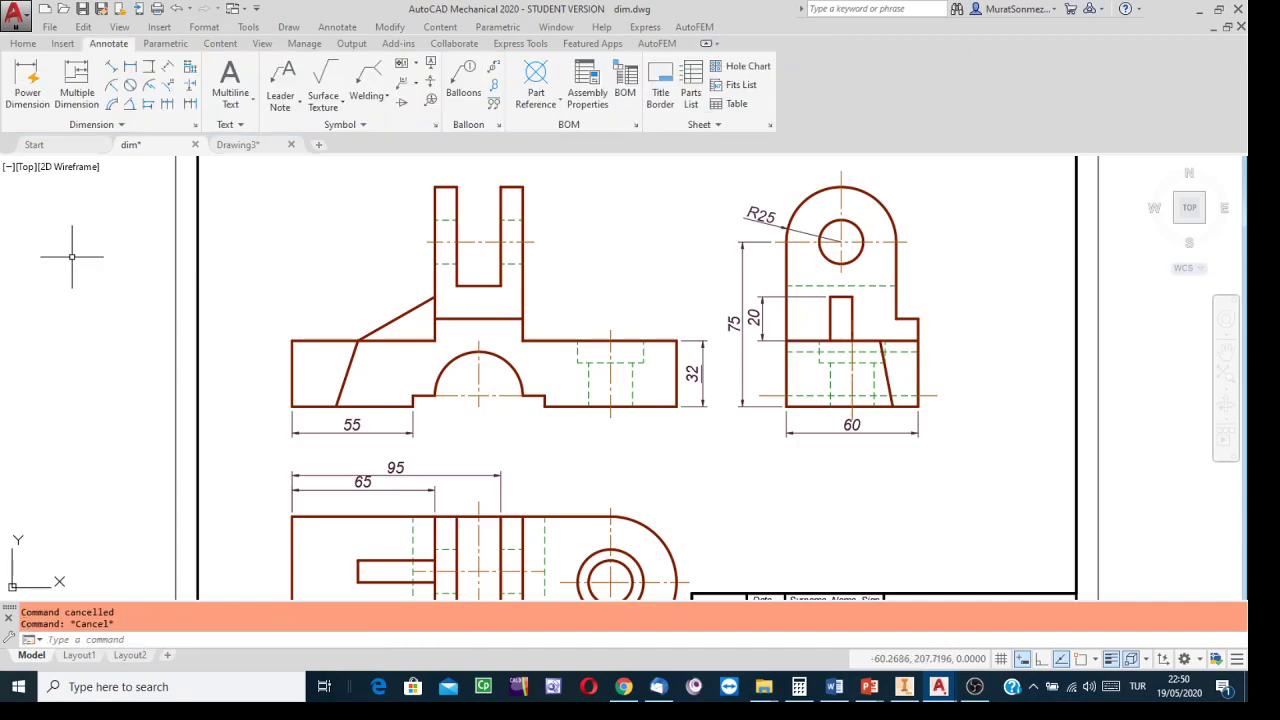
Add a diameter power dimension to the side view's upper hole, placing its text outside above the arc's radius dimension, and end the command
click(112, 85)
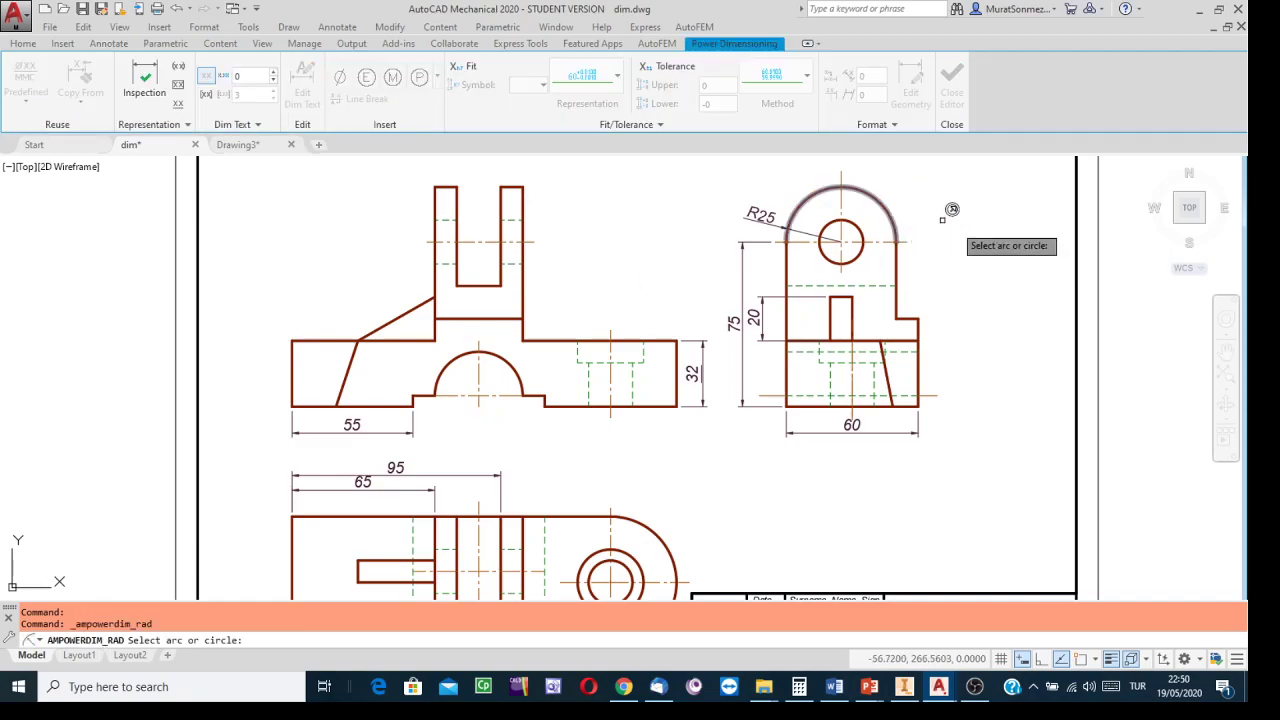
key(Escape)
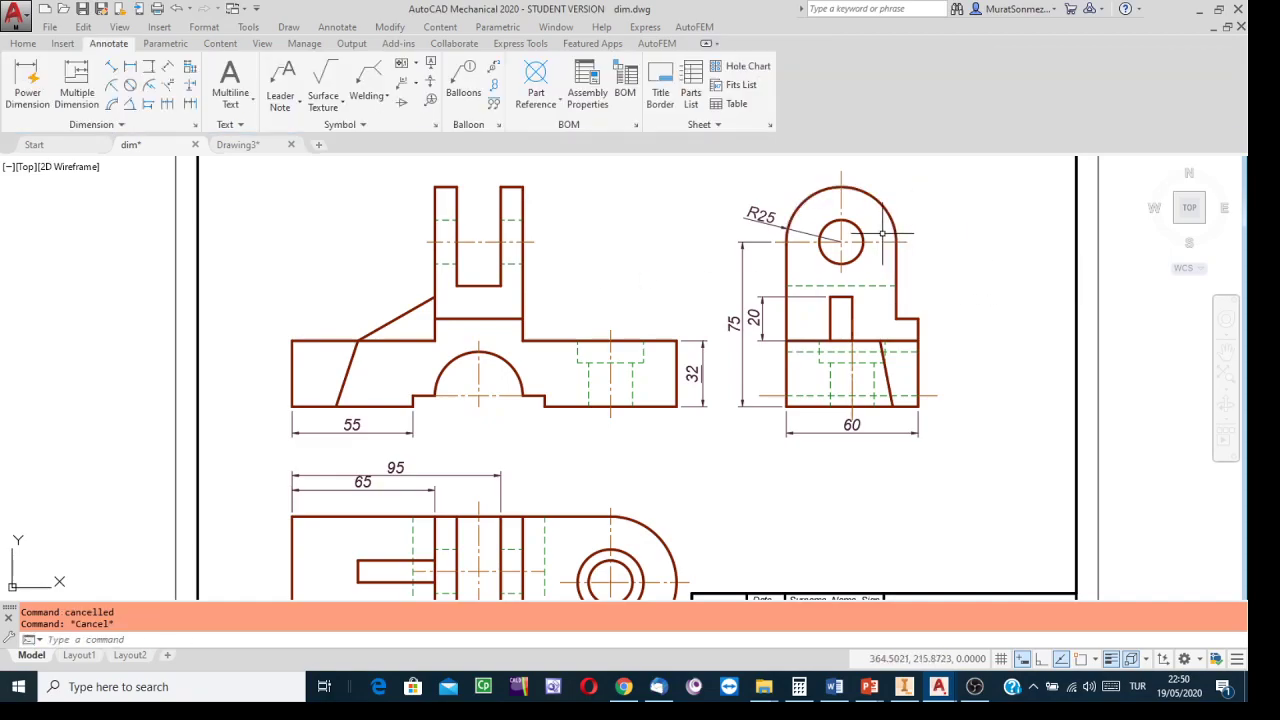
click(130, 87)
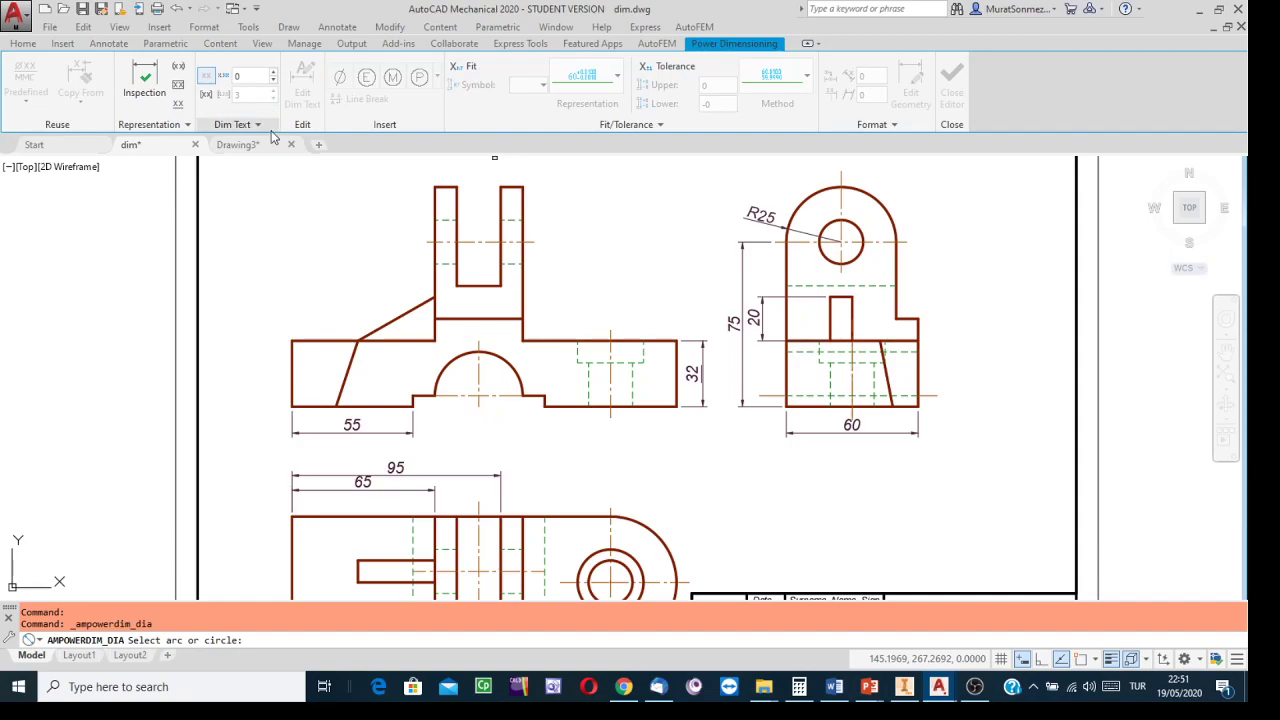
click(858, 226)
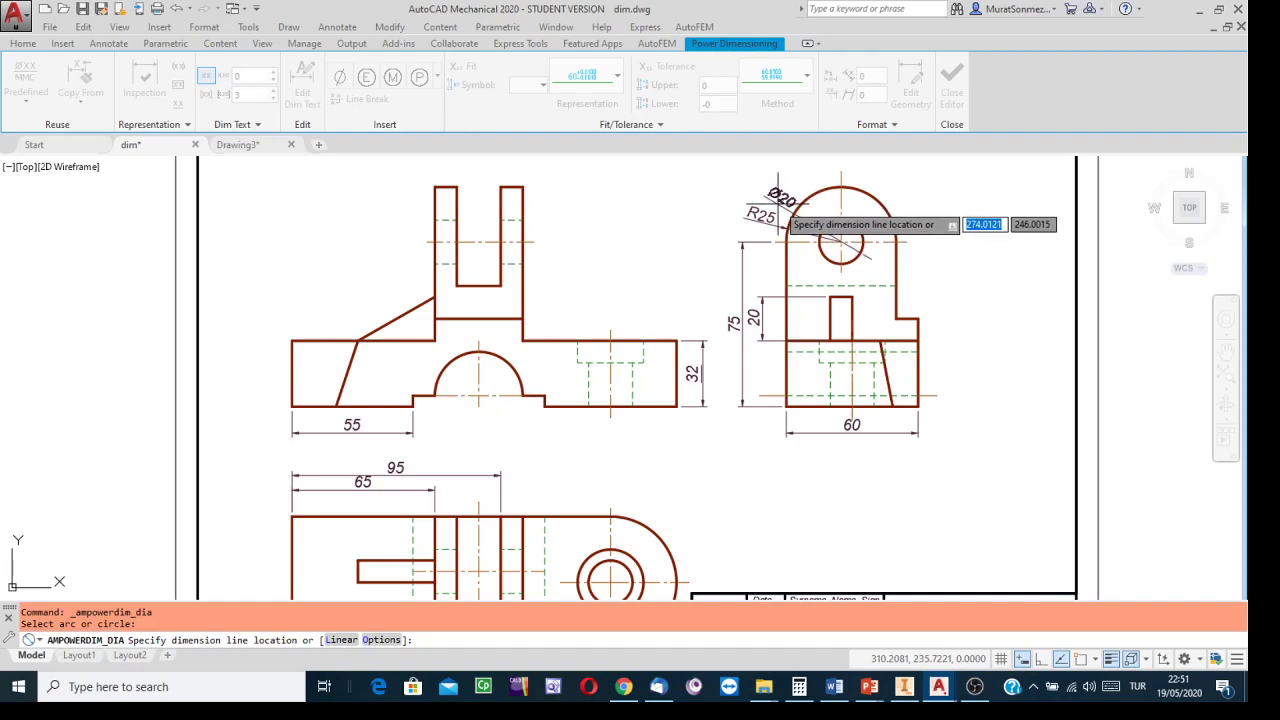
scroll(779, 204, up, 2)
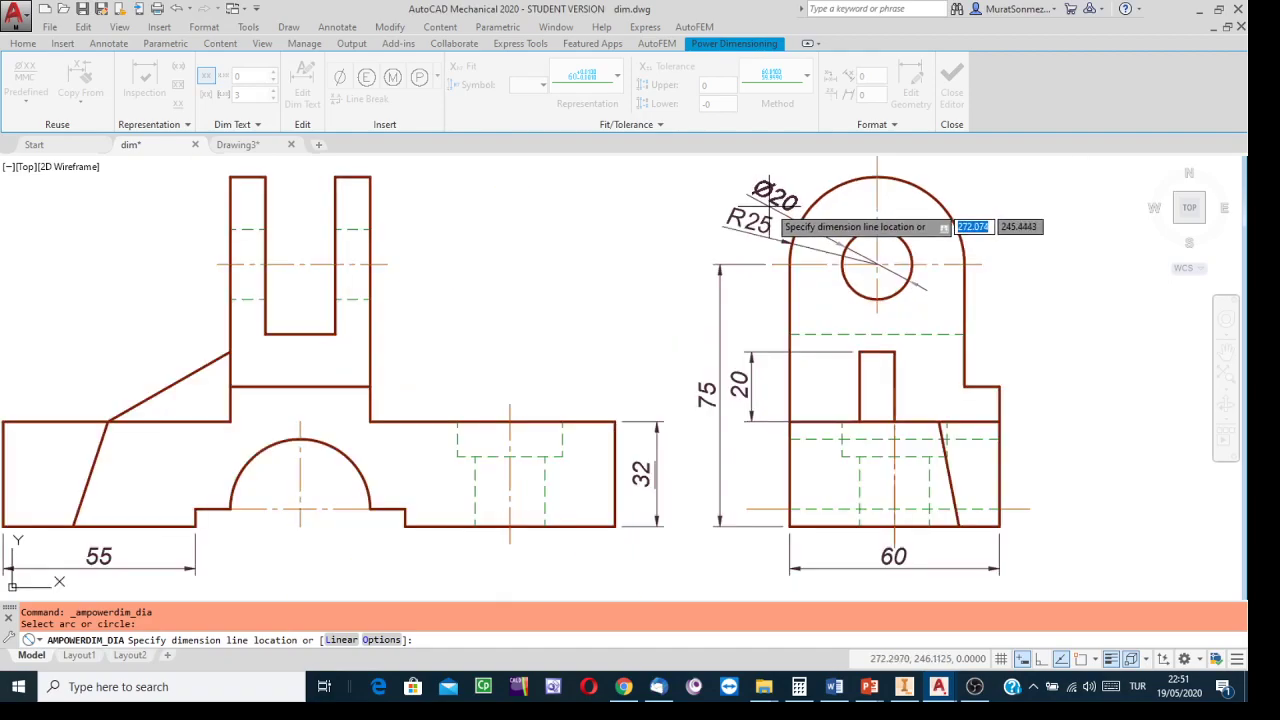
click(764, 189)
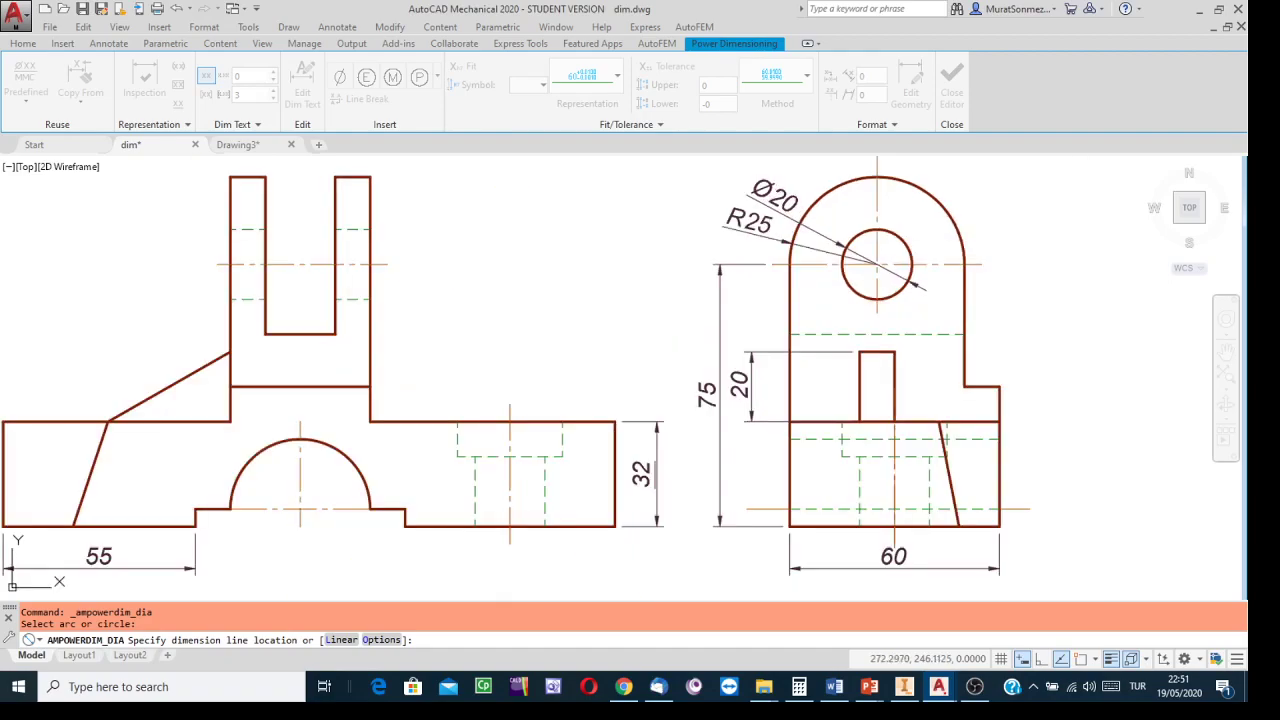
click(818, 217)
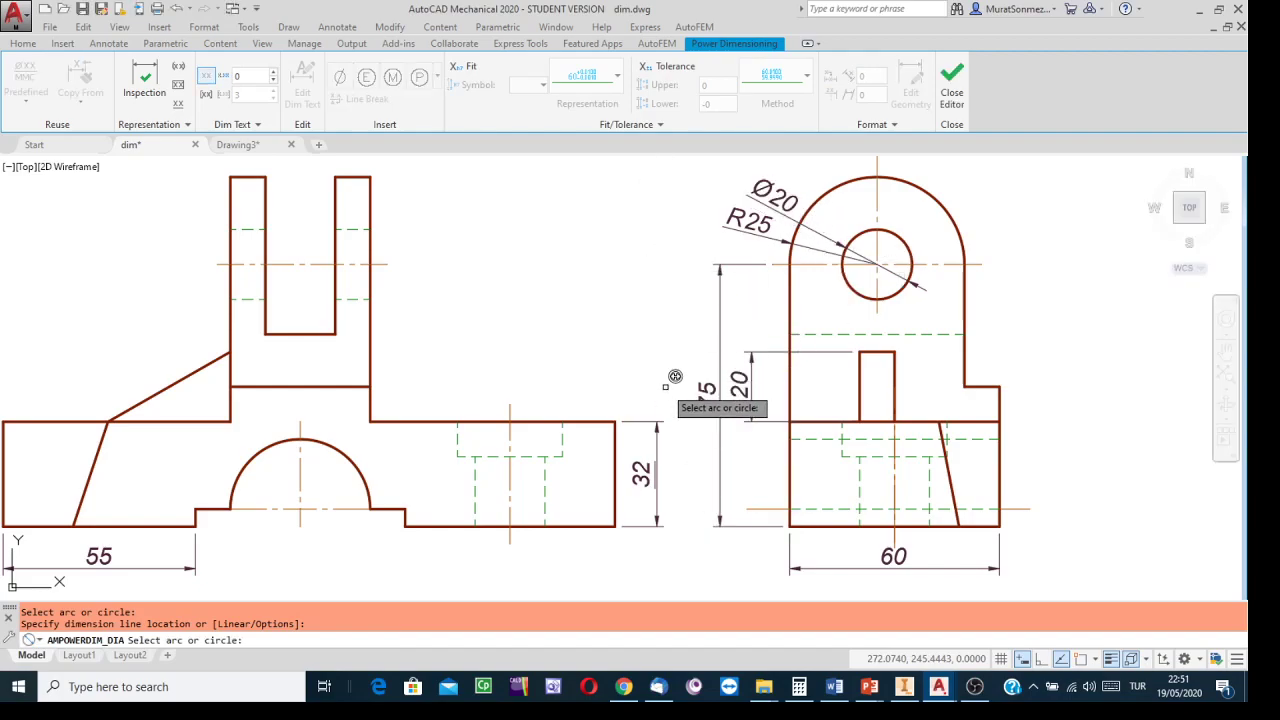
key(Escape)
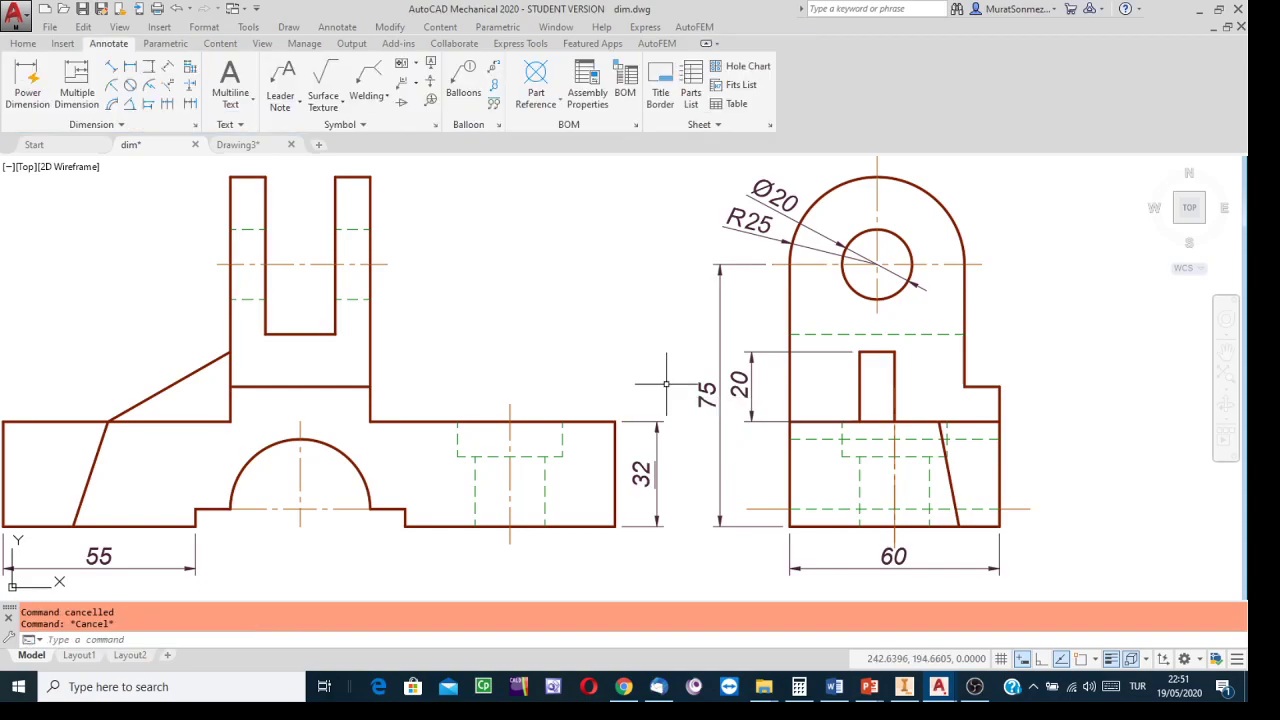
Add a radius power dimension to the top view's rounded right end, placing its text outside the outline, and end the command
scroll(943, 286, up, 2)
scroll(995, 321, down, 4)
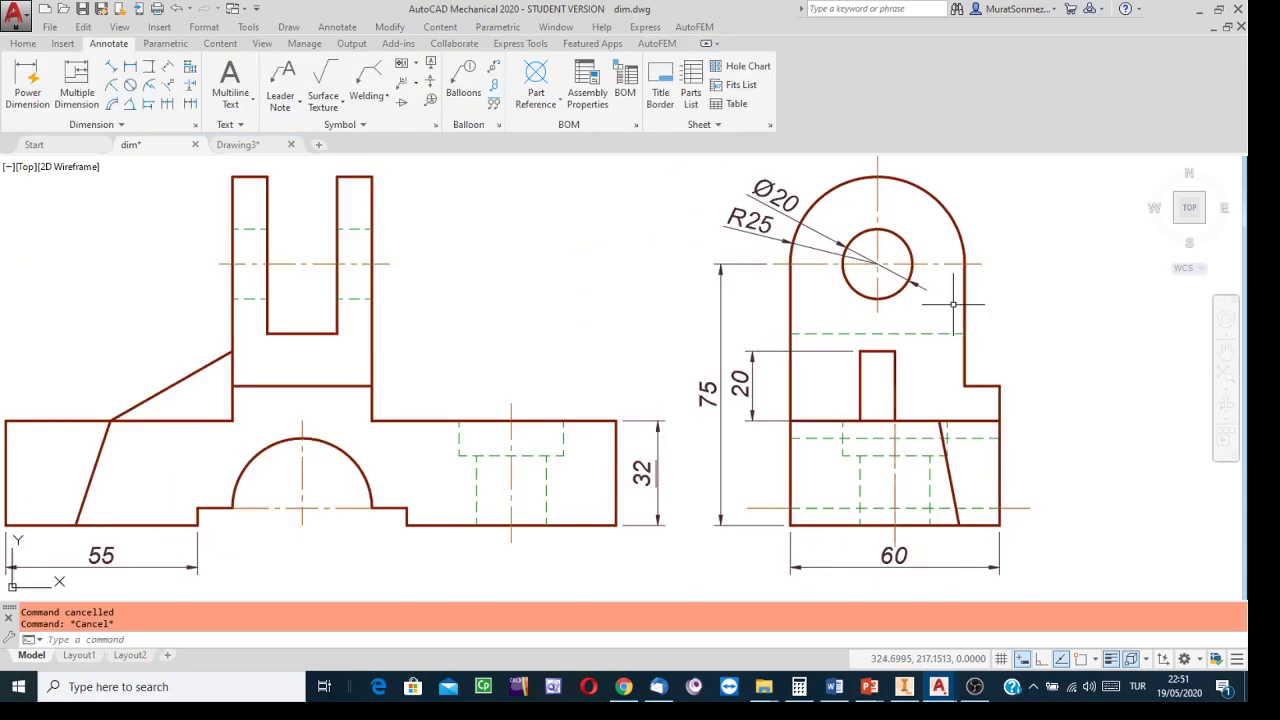
middle_drag(996, 326, 925, 187)
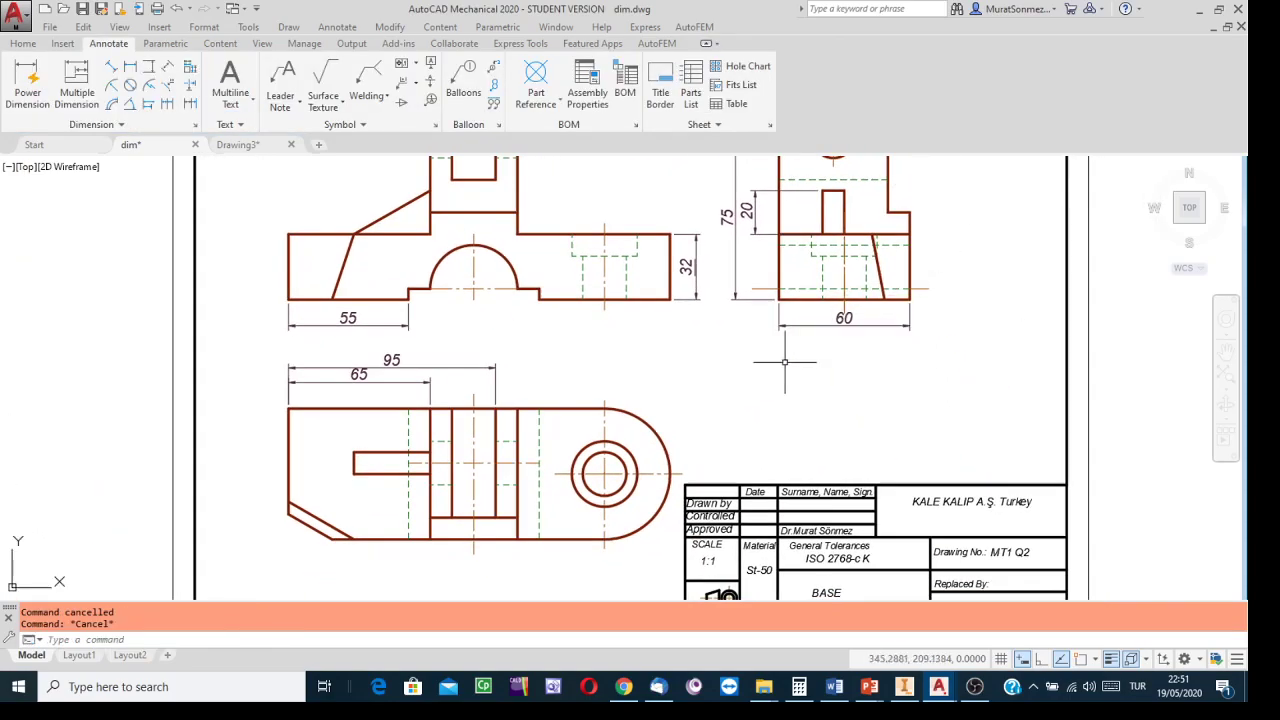
middle_drag(785, 362, 786, 390)
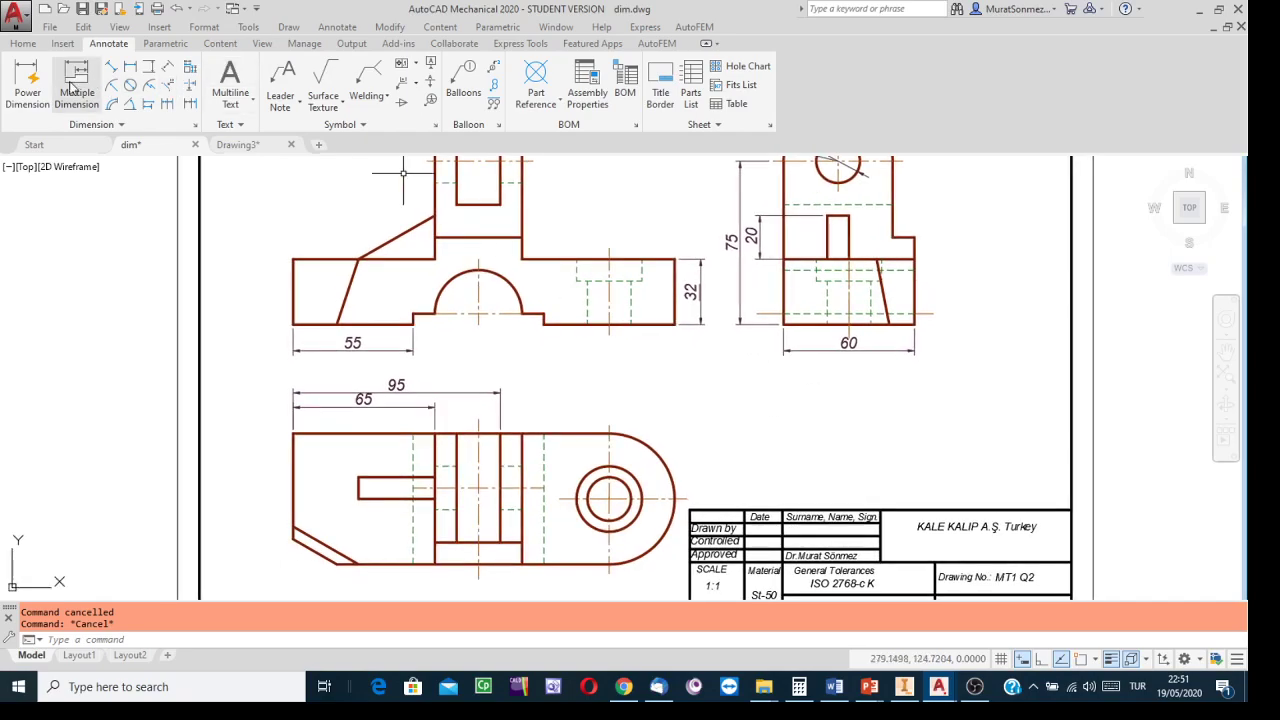
click(24, 82)
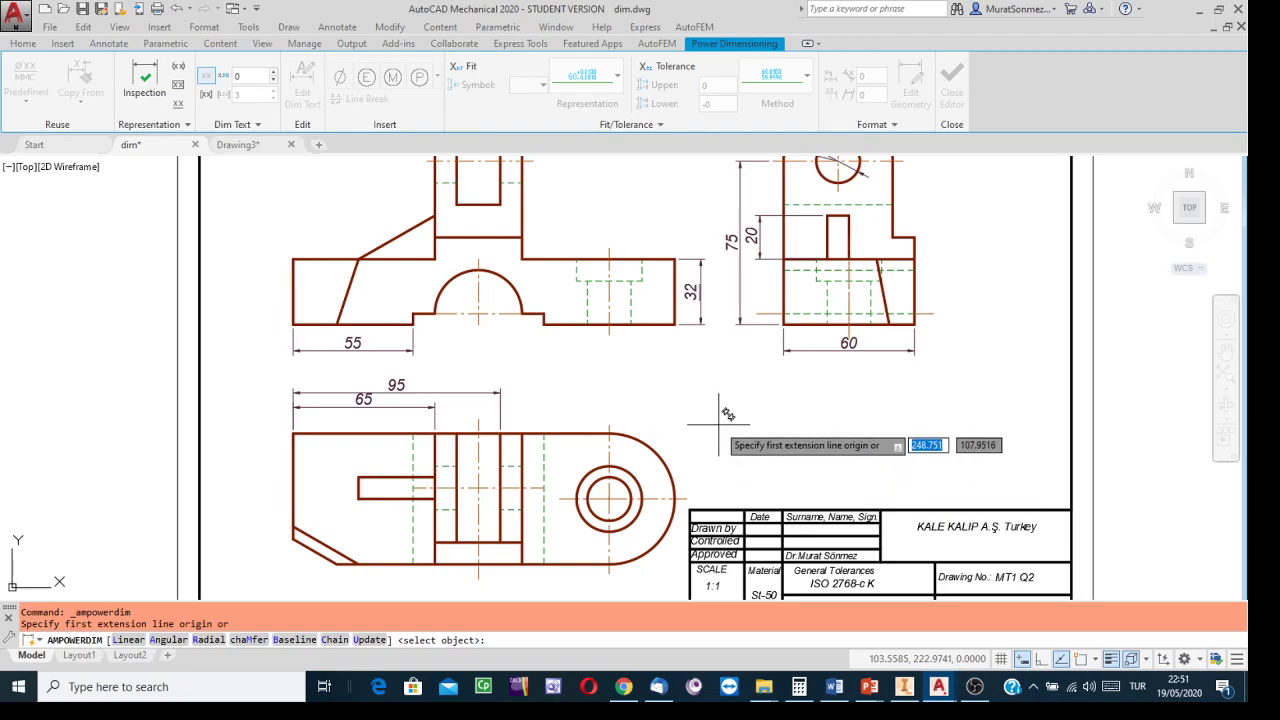
key(Return)
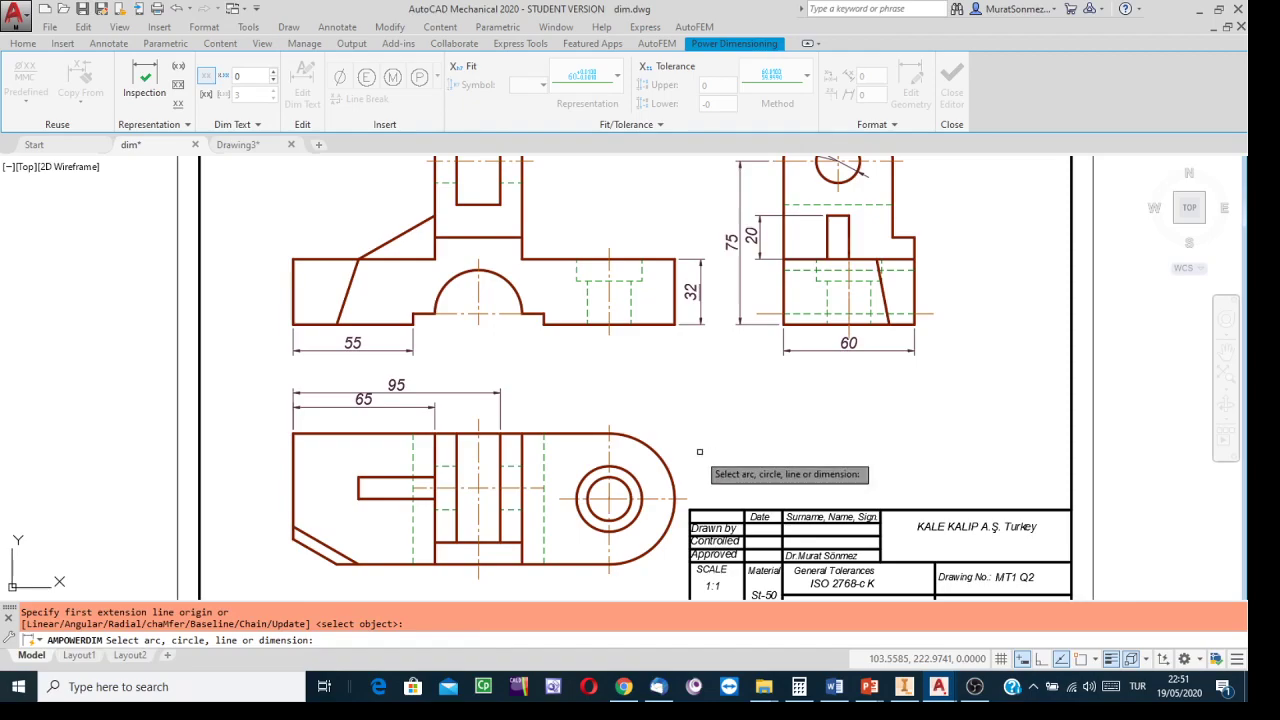
click(680, 458)
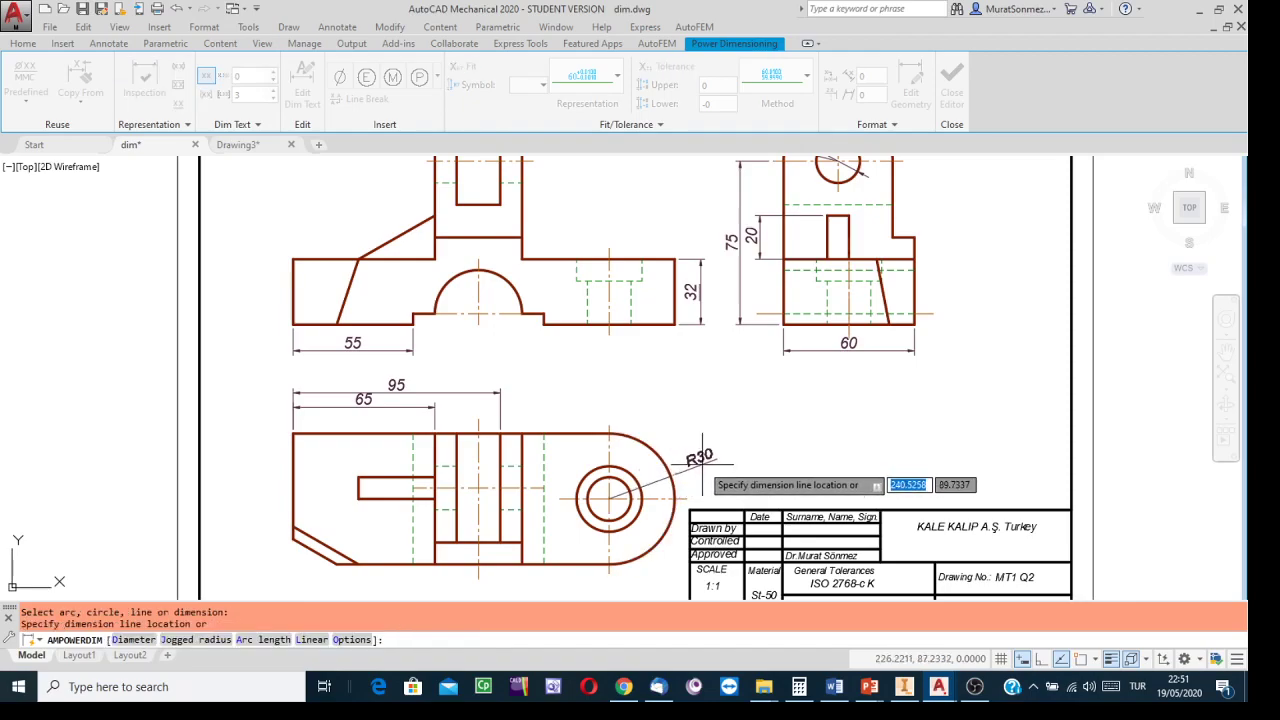
click(701, 470)
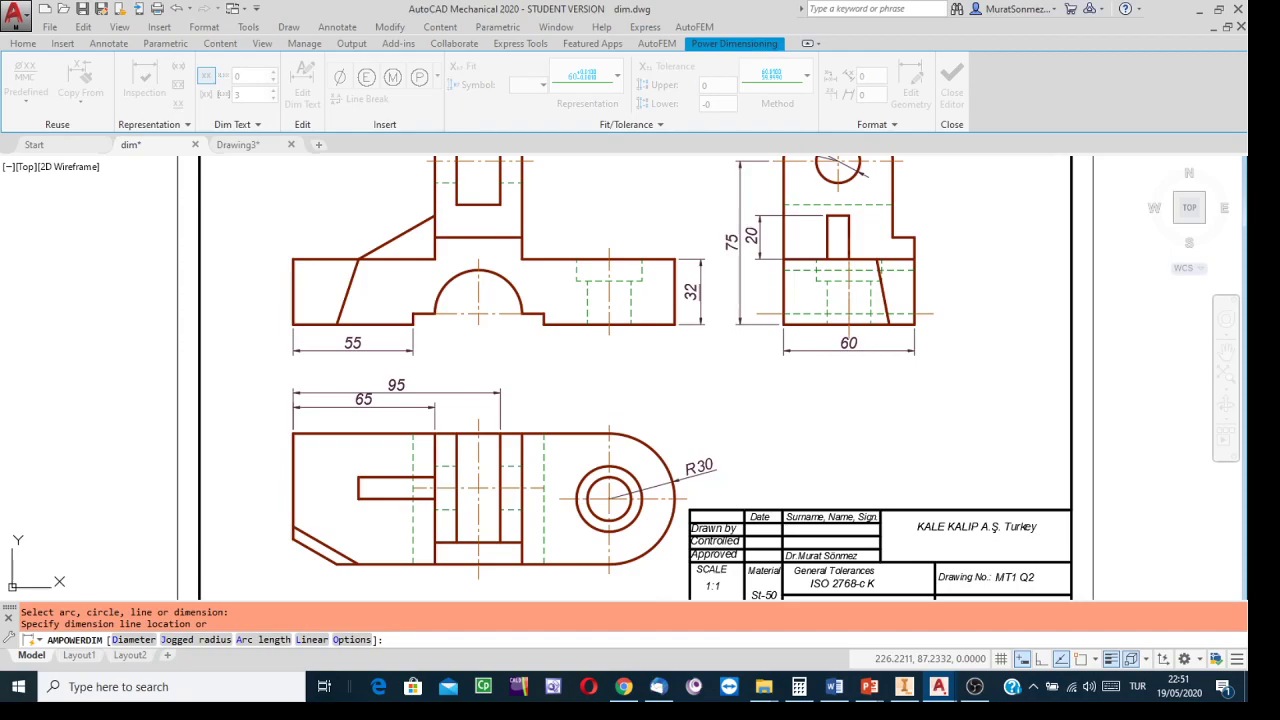
click(778, 485)
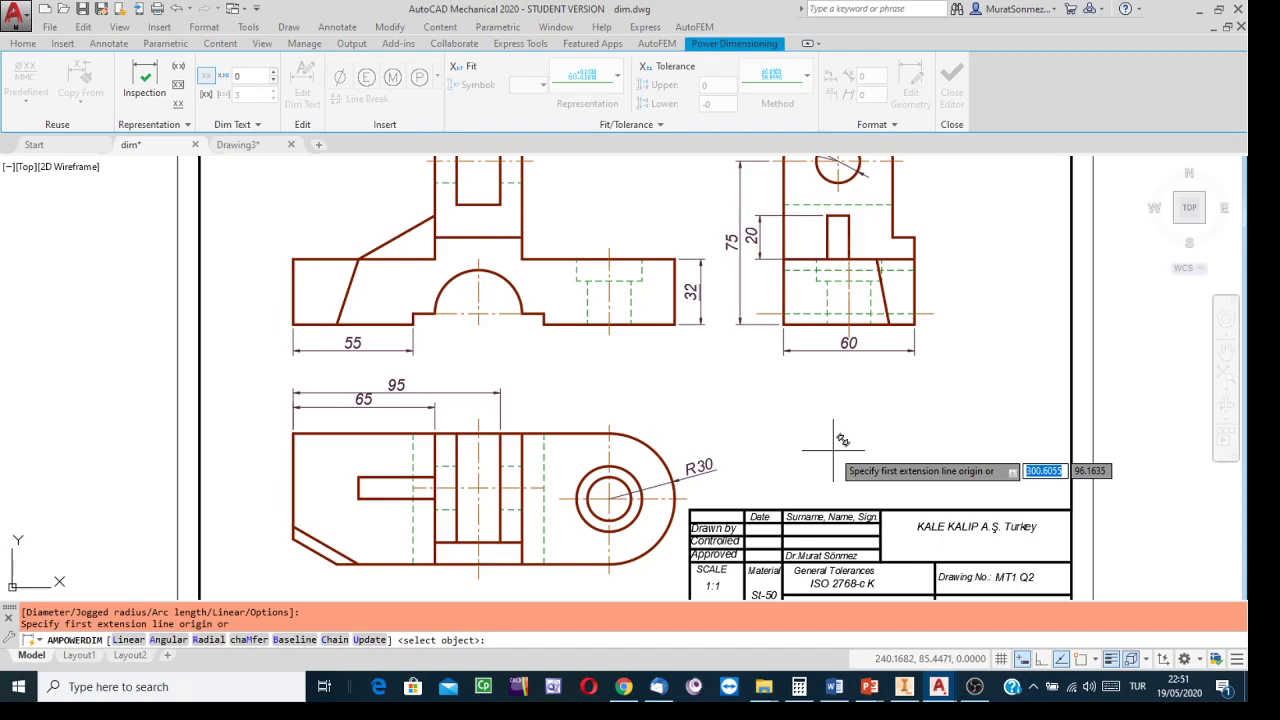
key(Escape)
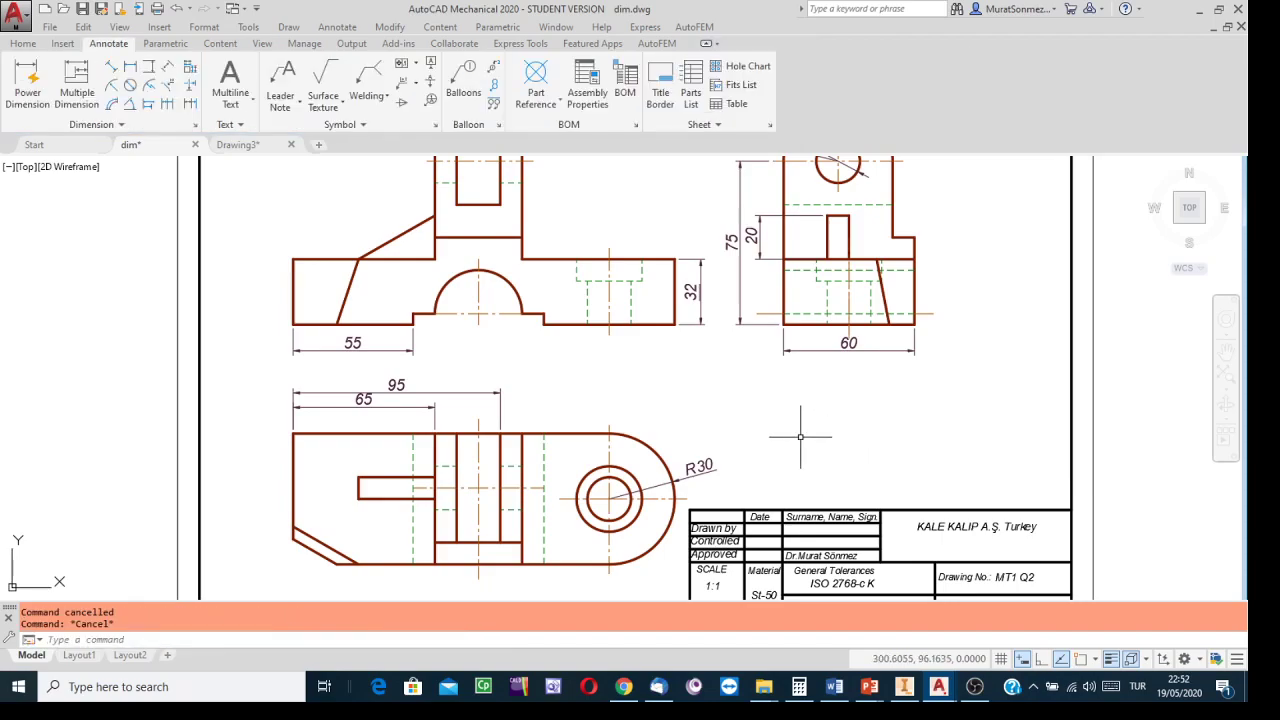
Switch to the Dimensioning.ppt presentation in PowerPoint and examine slide 10 on functional, non-functional and reference dimensions in full screen
mouse_move(808, 428)
middle_down()
mouse_move(817, 460)
mouse_move(866, 462)
middle_up()
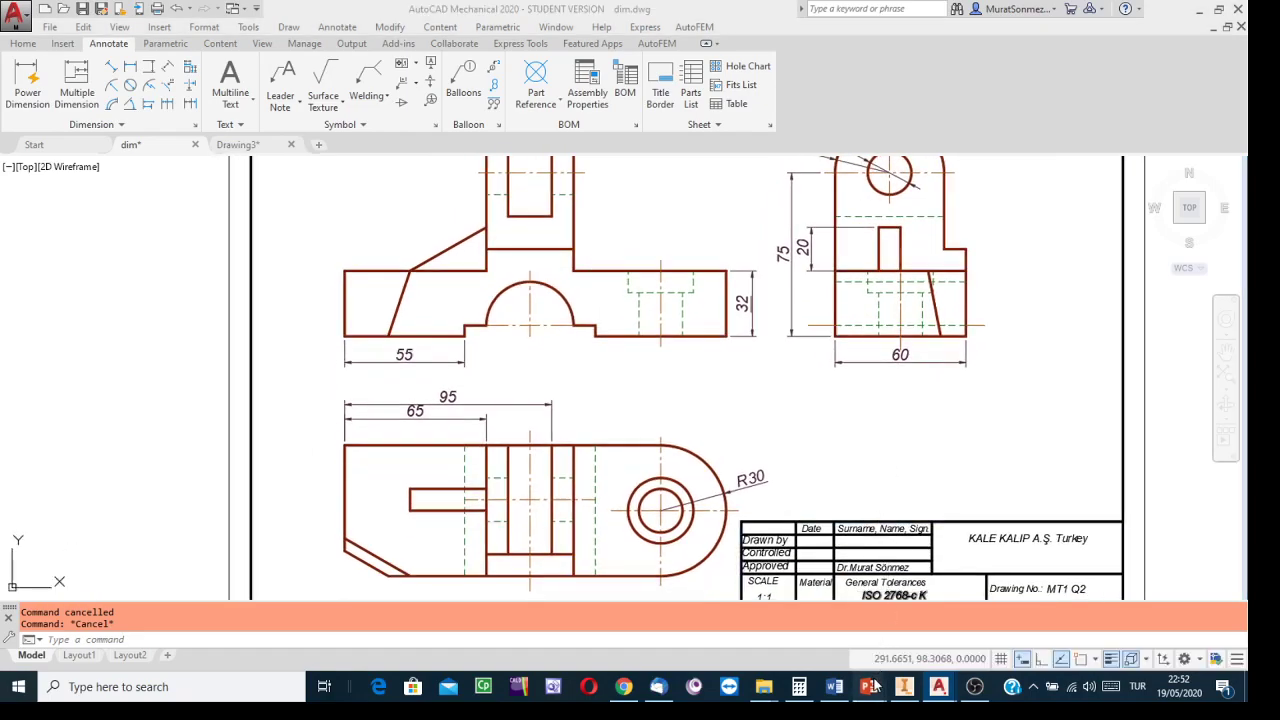
mouse_move(868, 684)
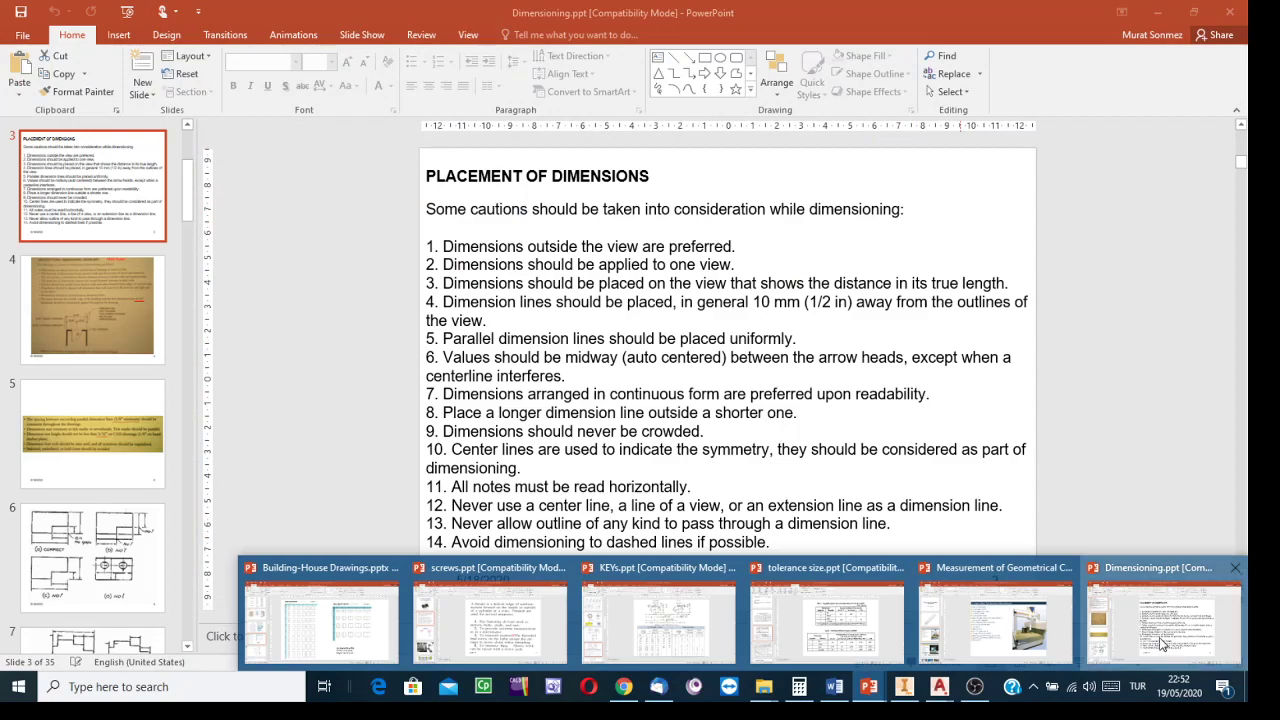
click(1165, 645)
scroll(107, 490, up, 2)
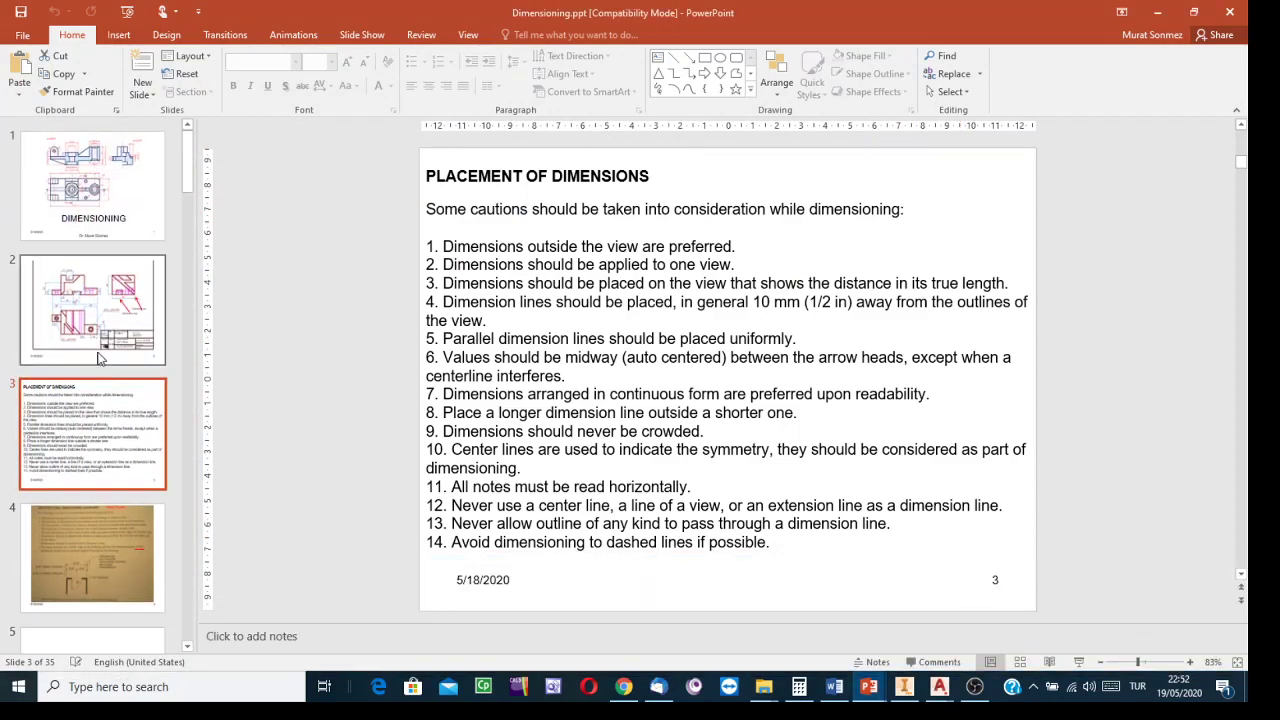
scroll(97, 368, down, 5)
scroll(97, 368, down, 3)
click(100, 322)
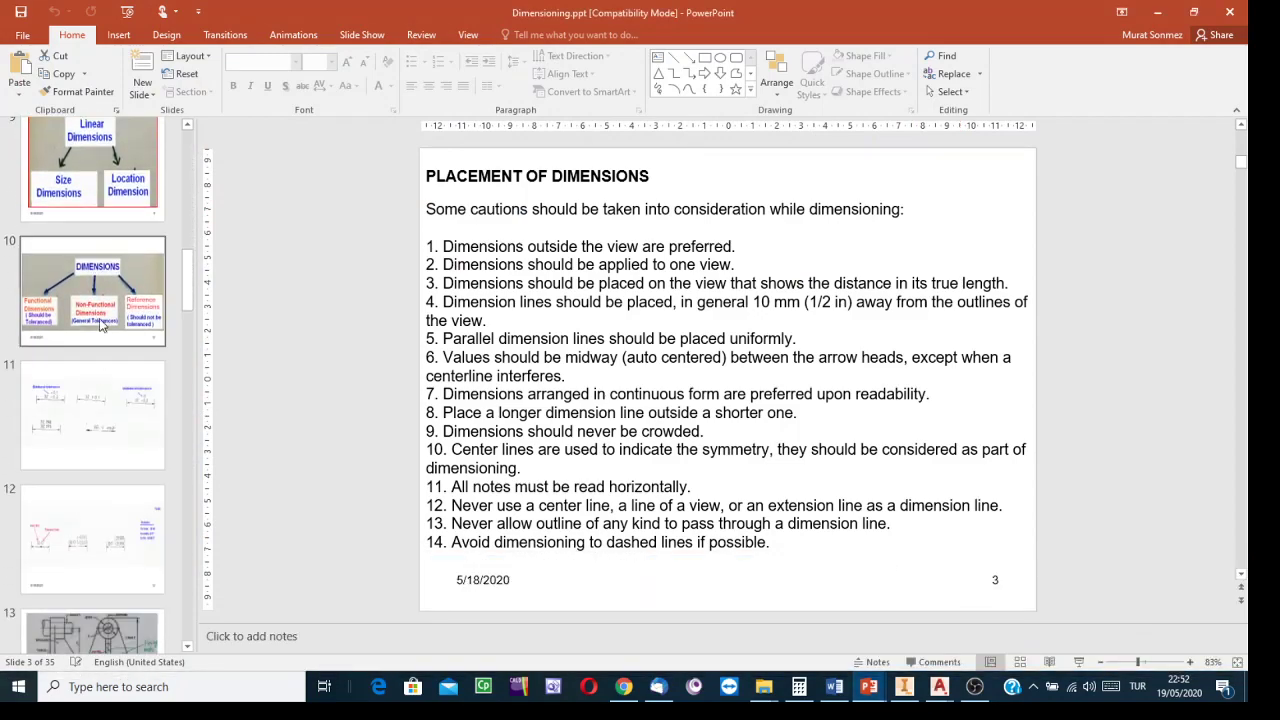
click(1079, 662)
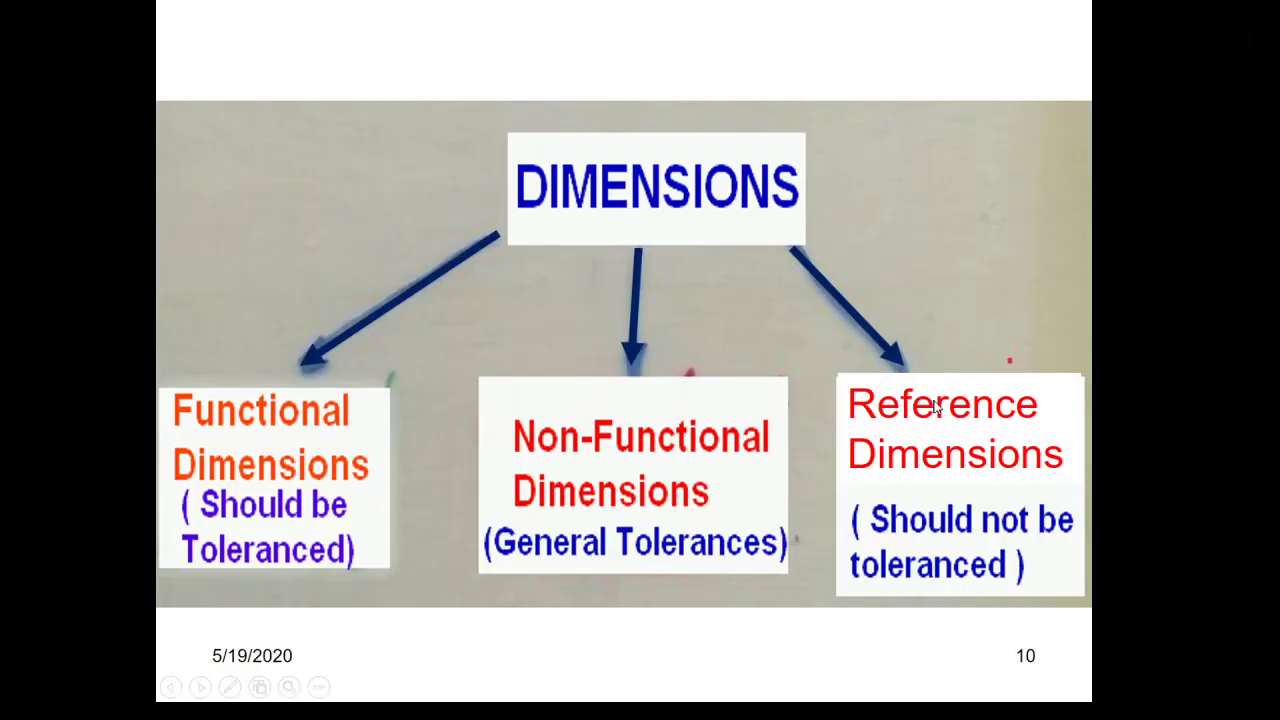
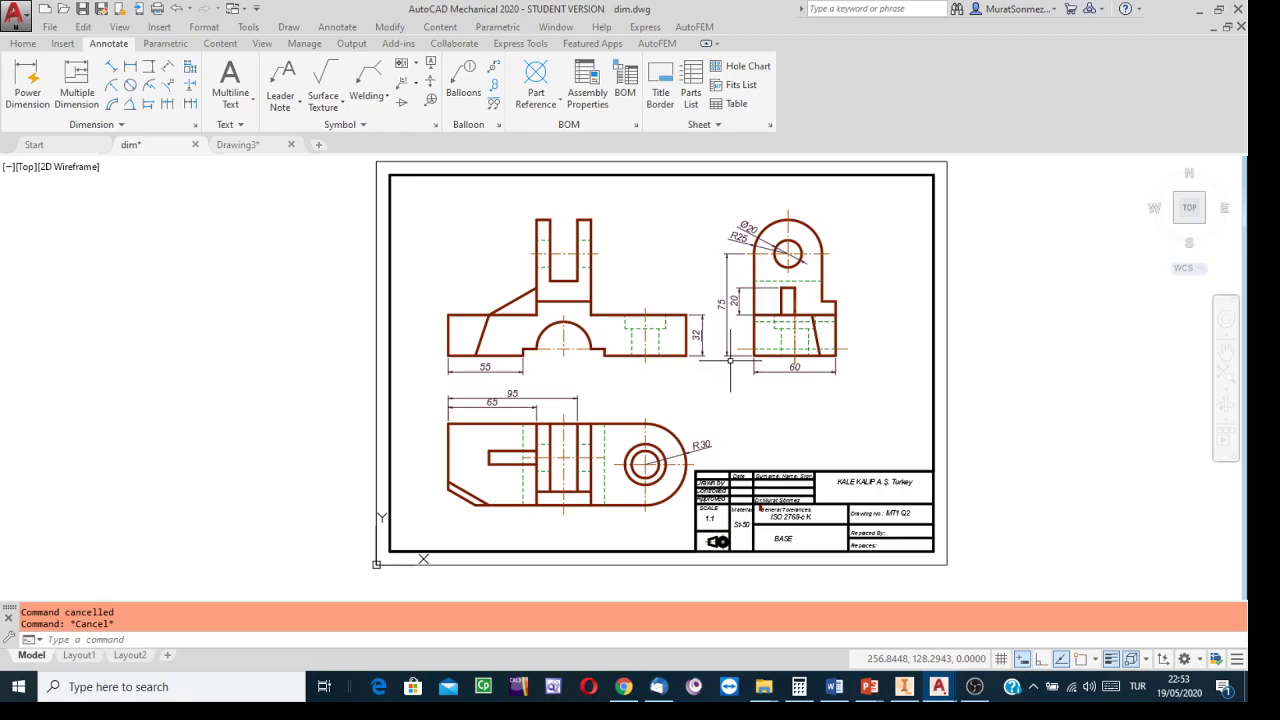
With object snap on, add a vertical power dimension for the side view's overall height outside the hole-height dimension, parenthesized as a reference dimension
scroll(679, 405, down, 3)
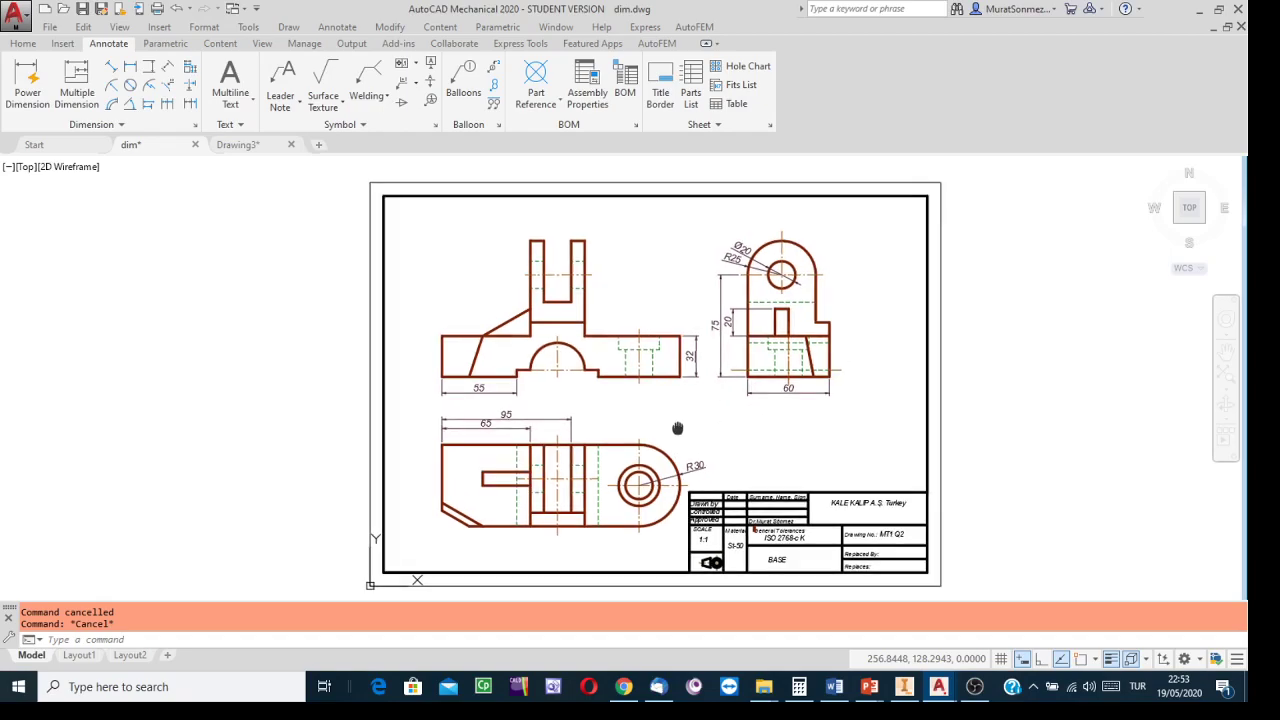
scroll(746, 315, up, 5)
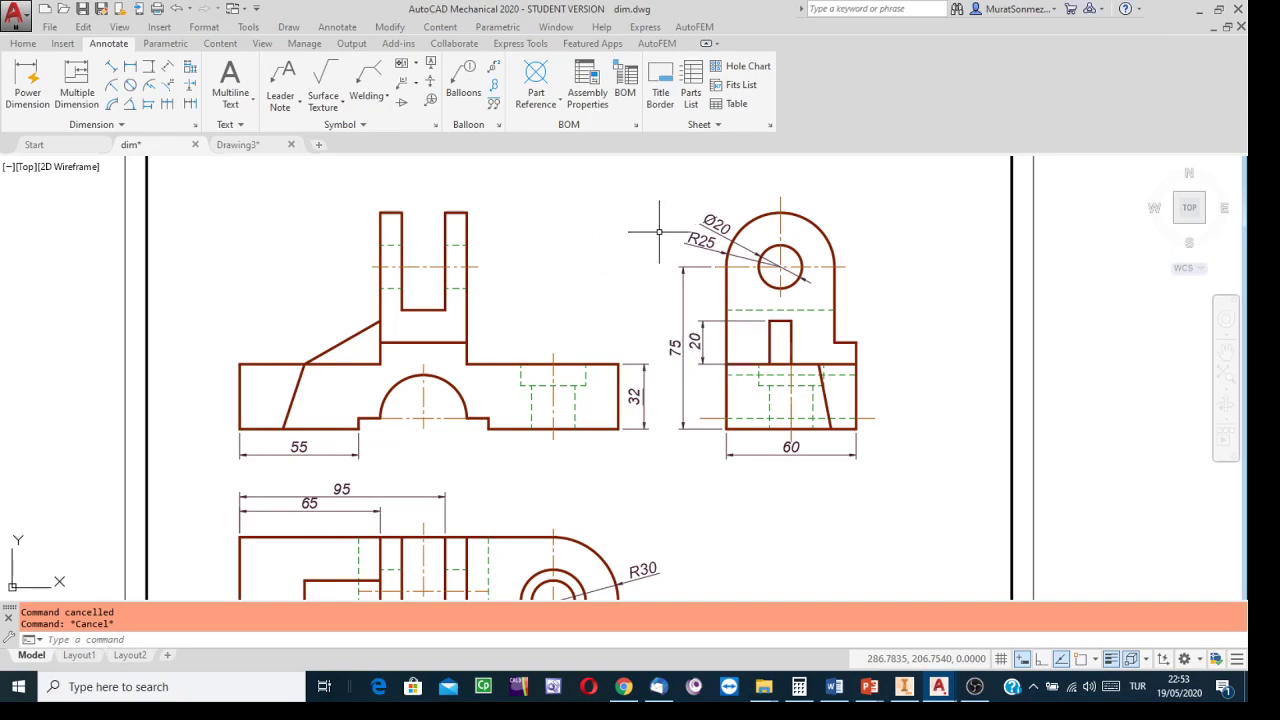
click(149, 67)
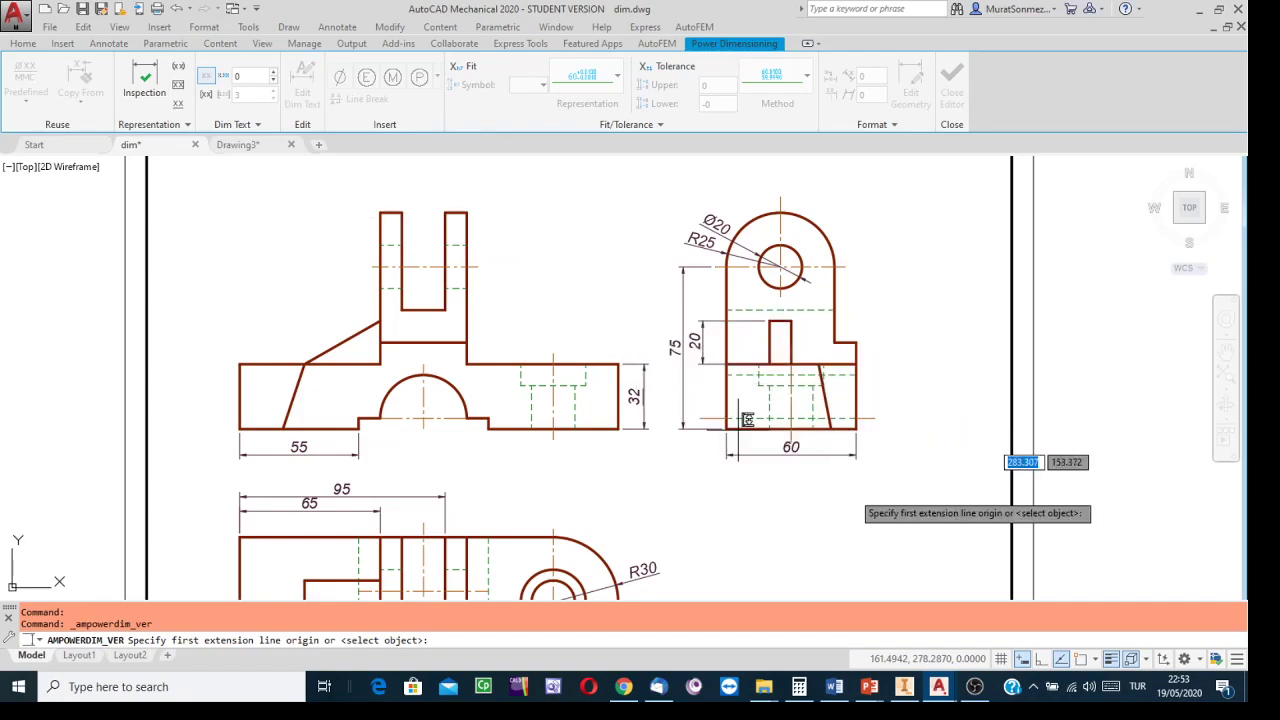
click(1081, 659)
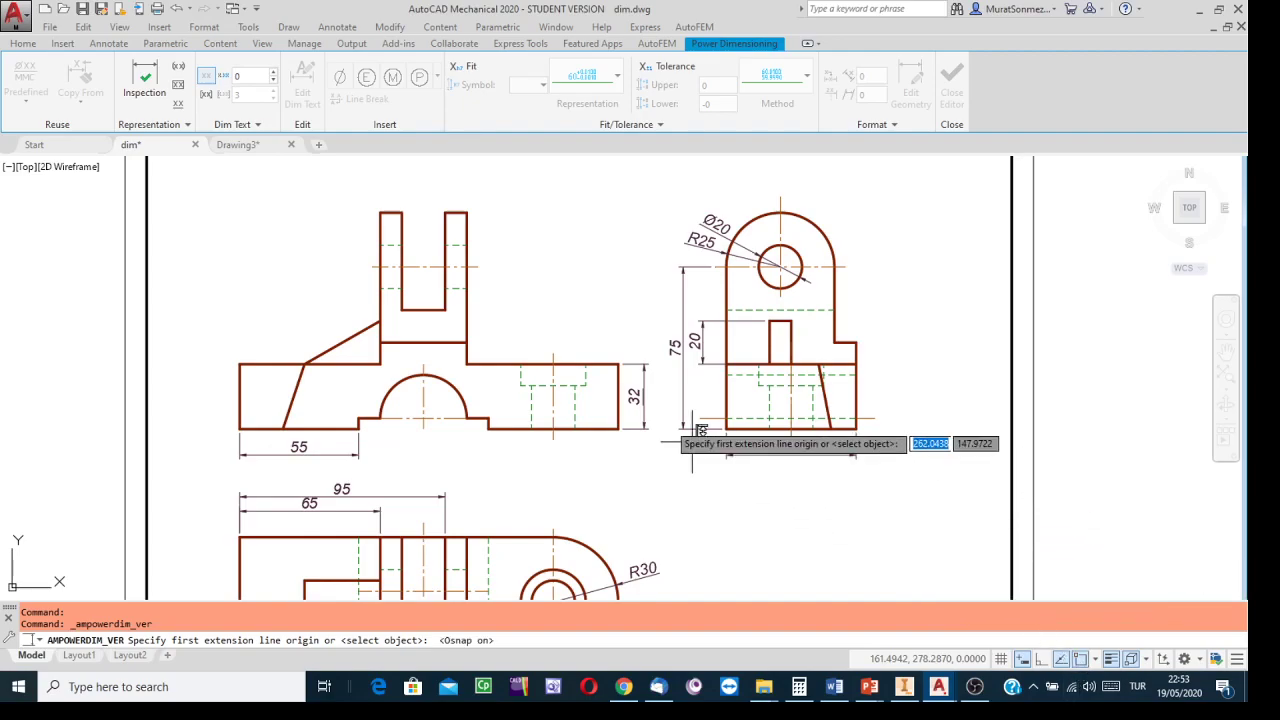
click(727, 419)
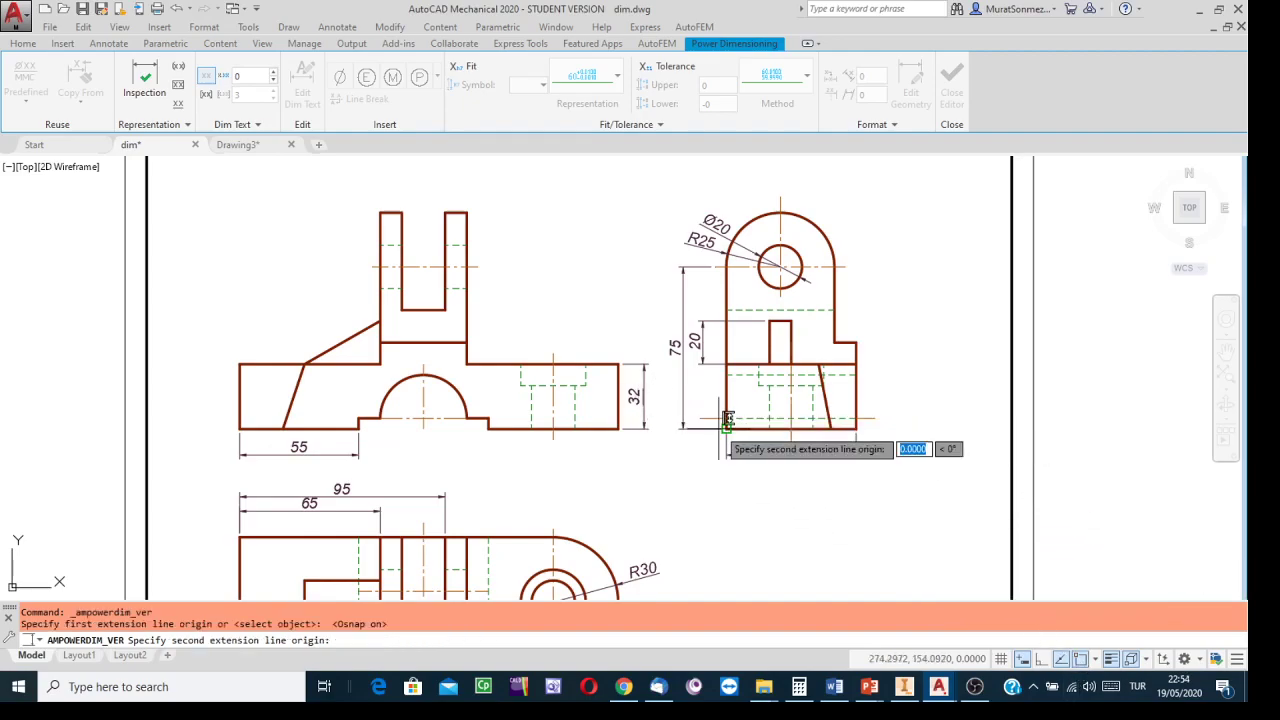
click(781, 212)
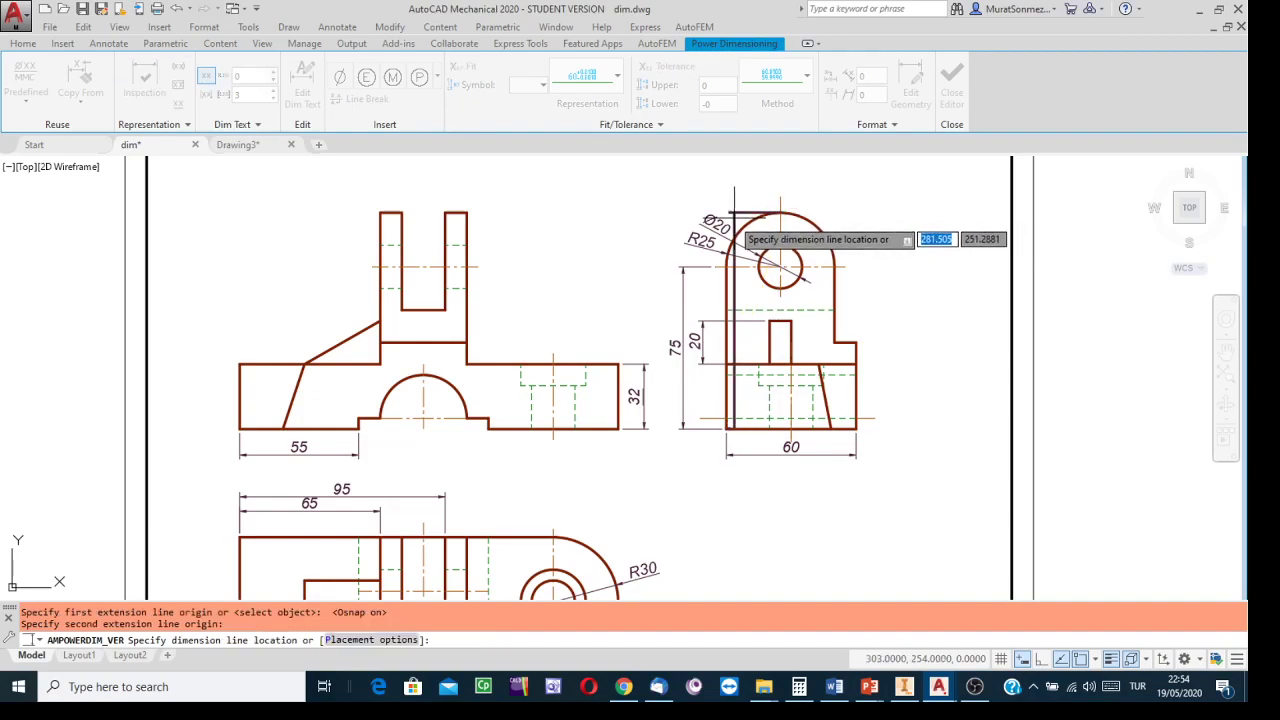
click(658, 253)
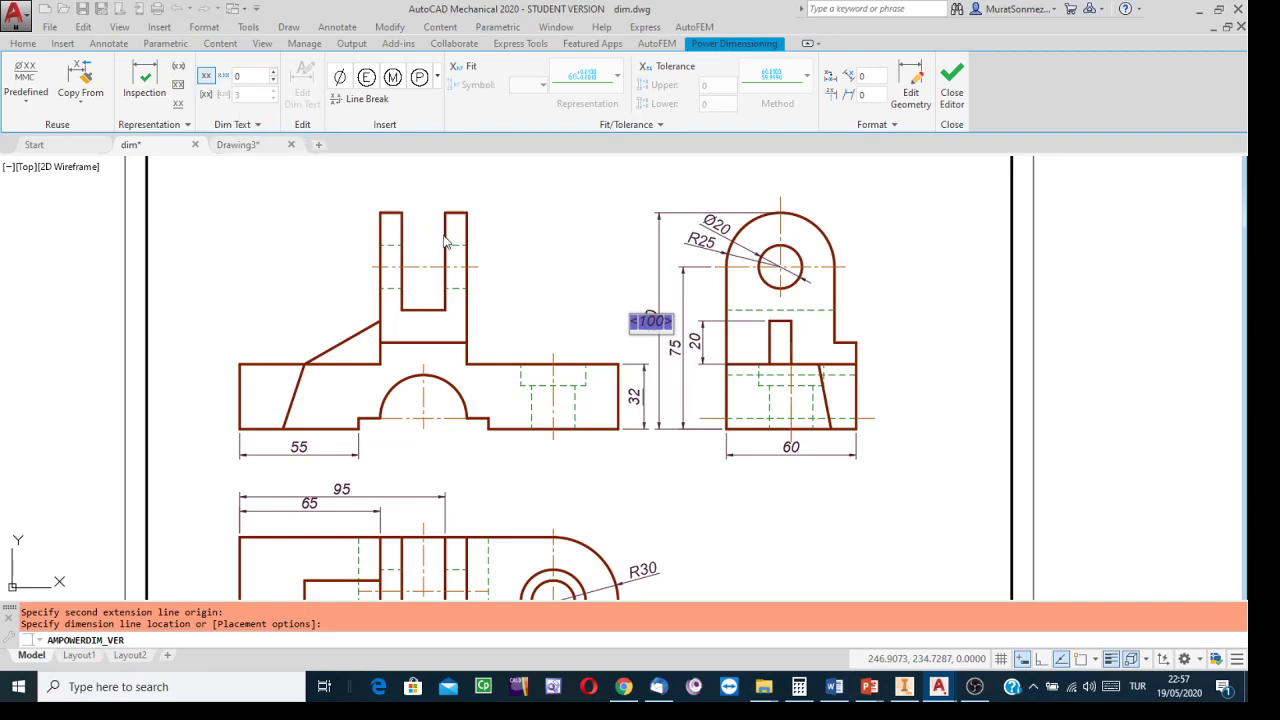
click(178, 68)
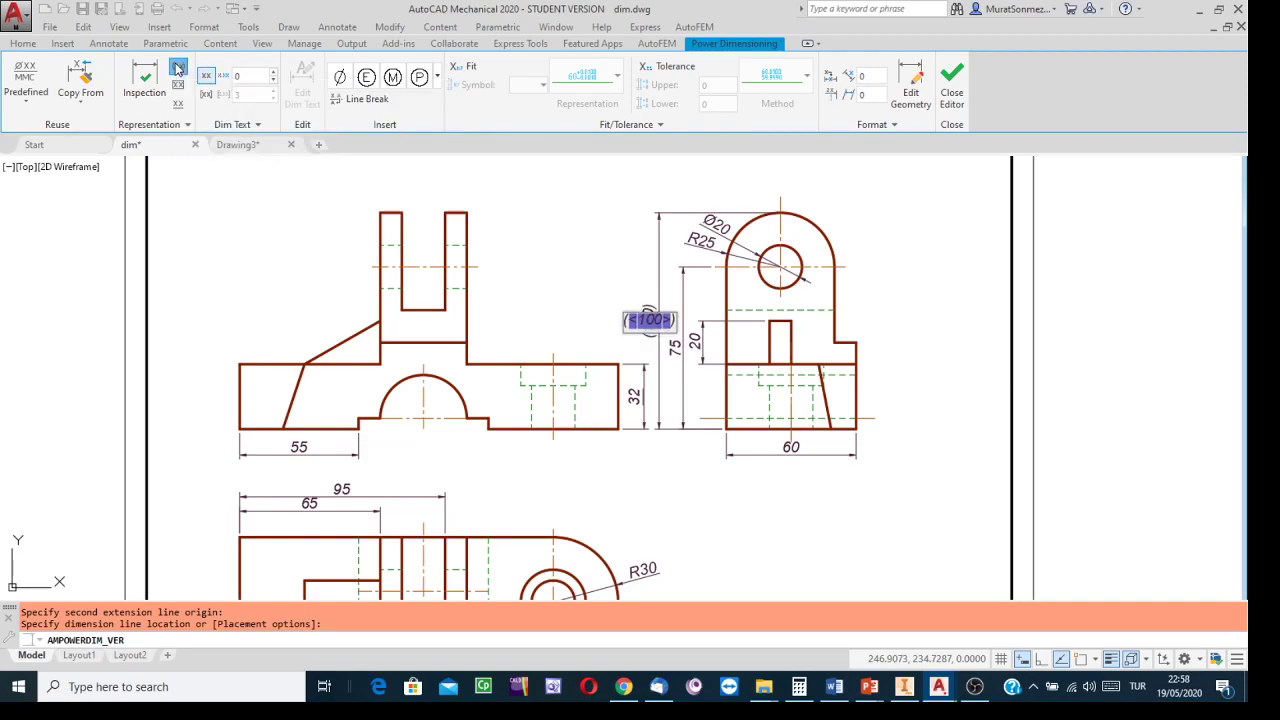
key(Return)
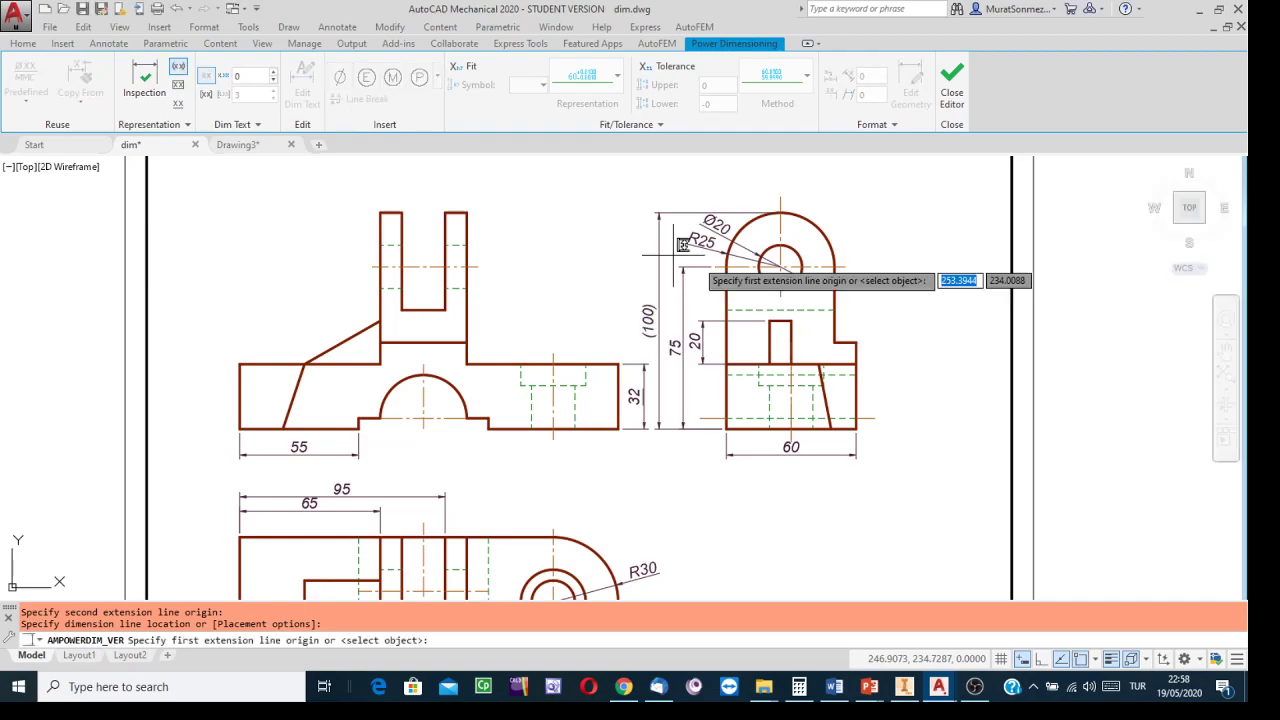
Examine the parenthesized overall-height dimension against the side view's other dimensions and the whole sheet, and end the dimension command
scroll(720, 358, up, 4)
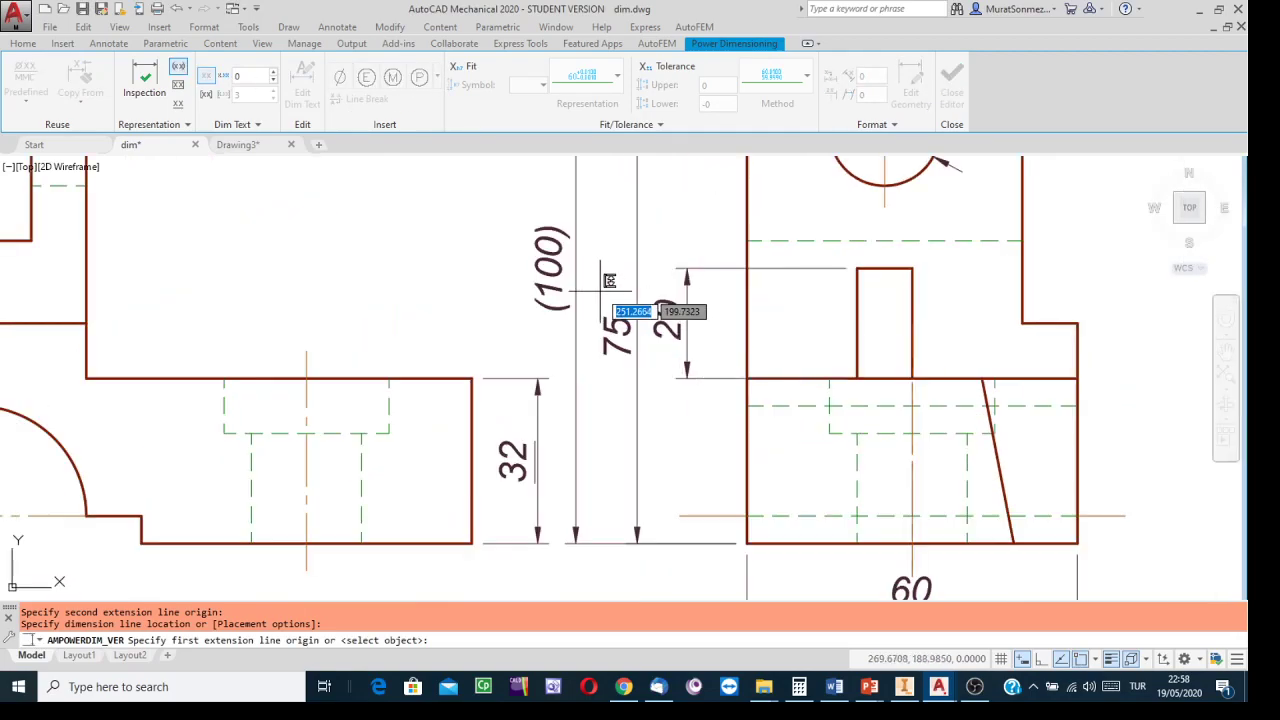
scroll(609, 280, down, 4)
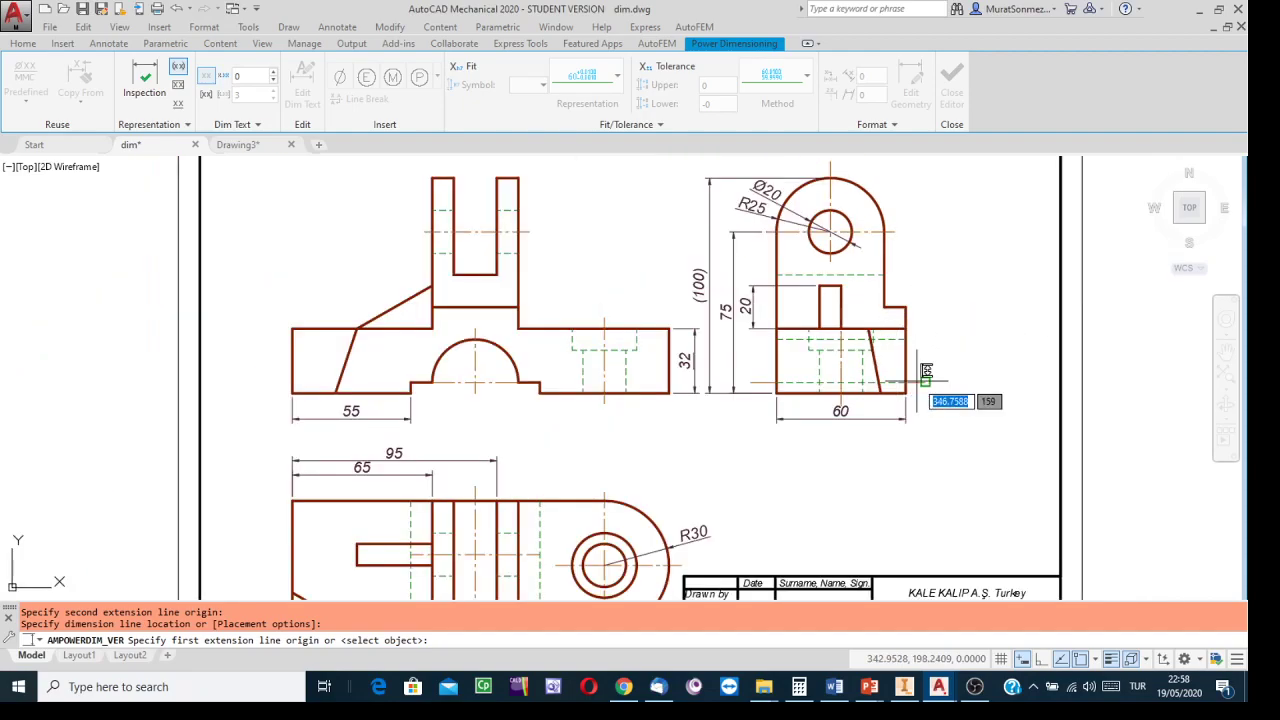
scroll(880, 405, up, 2)
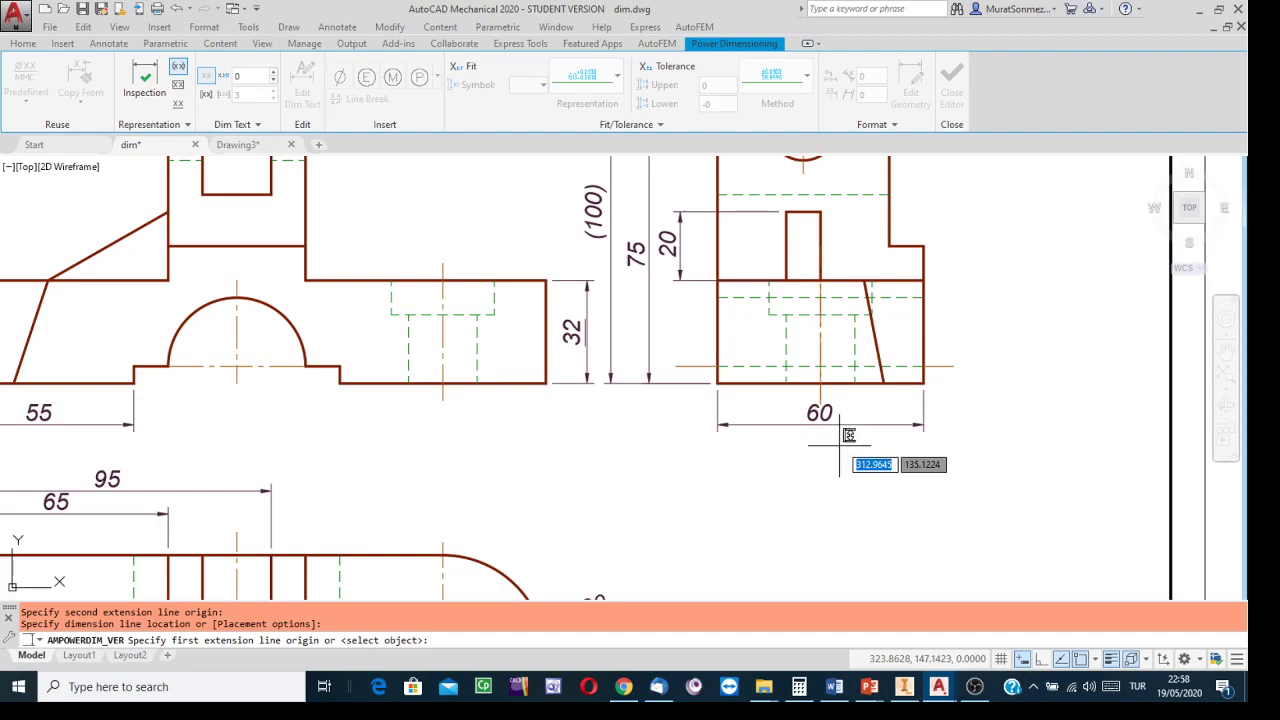
scroll(840, 418, up, 1)
scroll(848, 416, down, 3)
scroll(856, 416, down, 2)
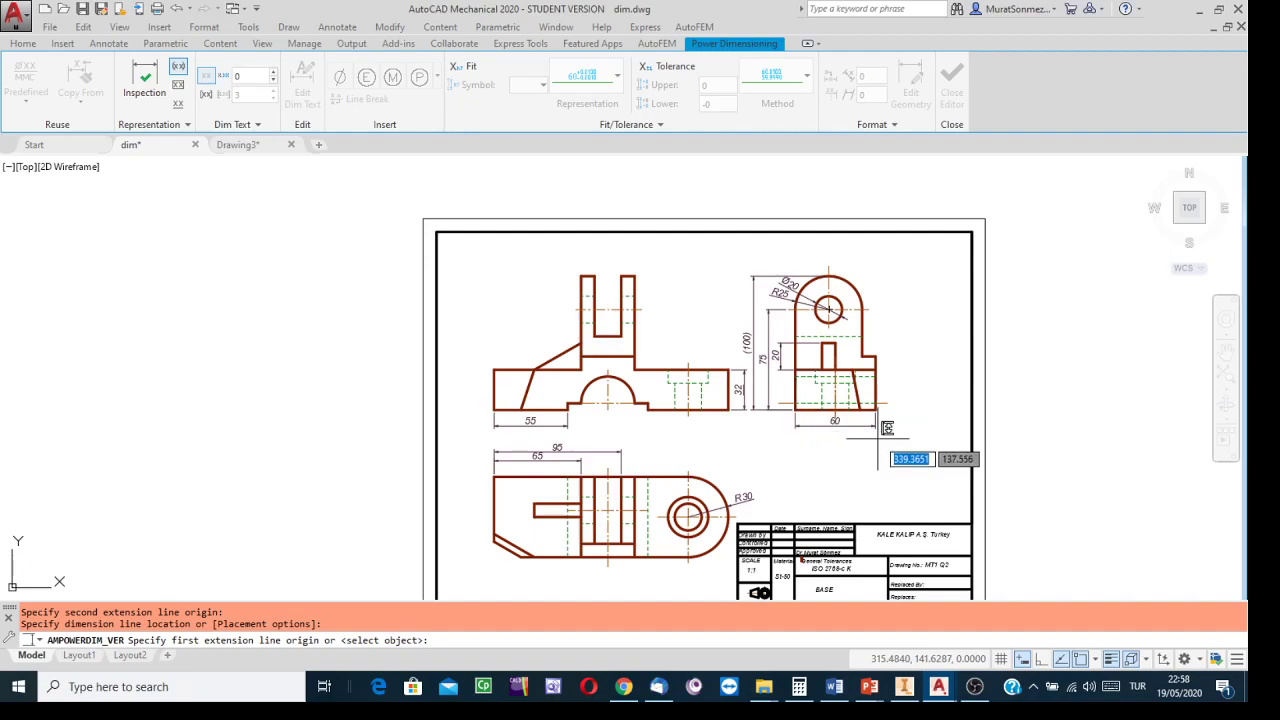
scroll(836, 421, up, 4)
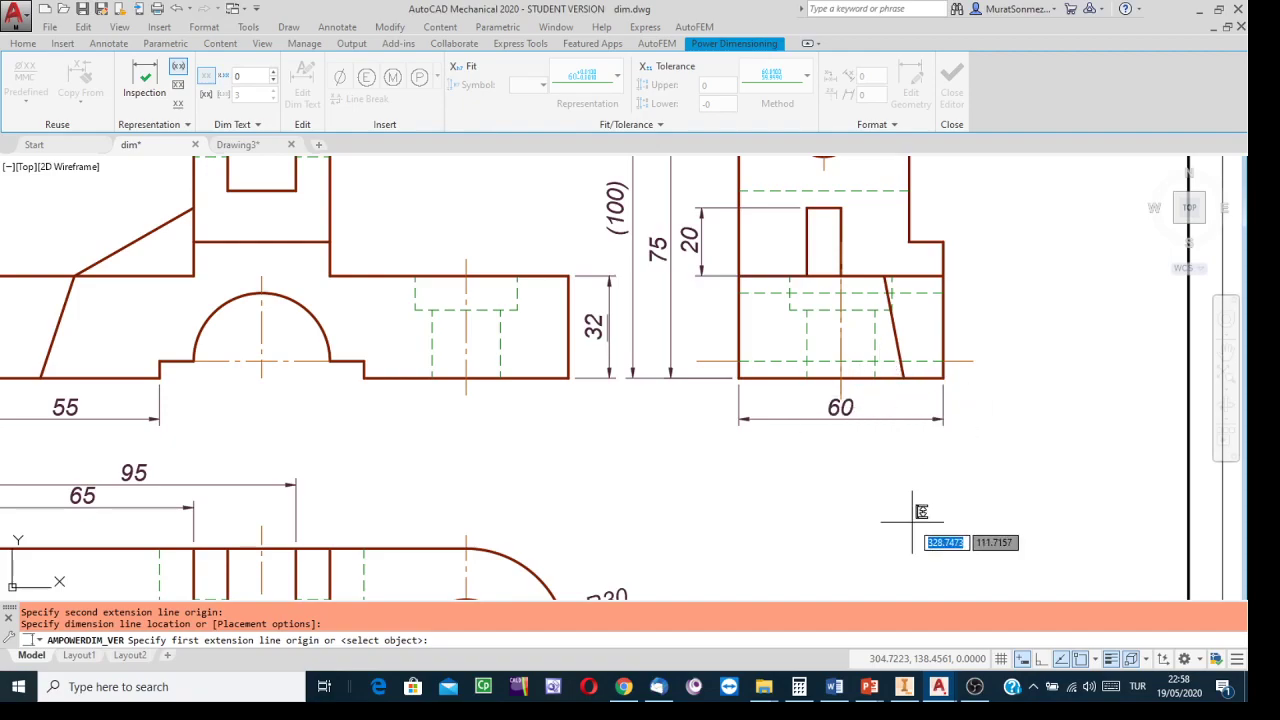
middle_drag(625, 361, 645, 527)
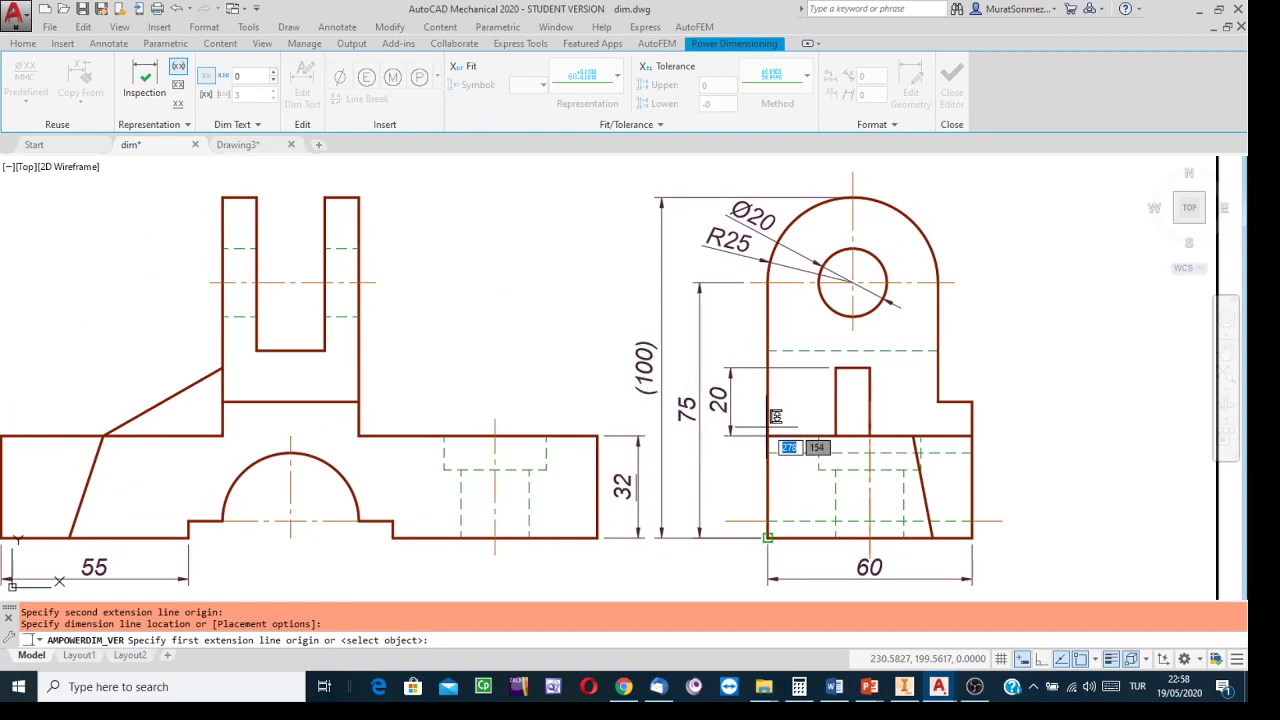
click(693, 399)
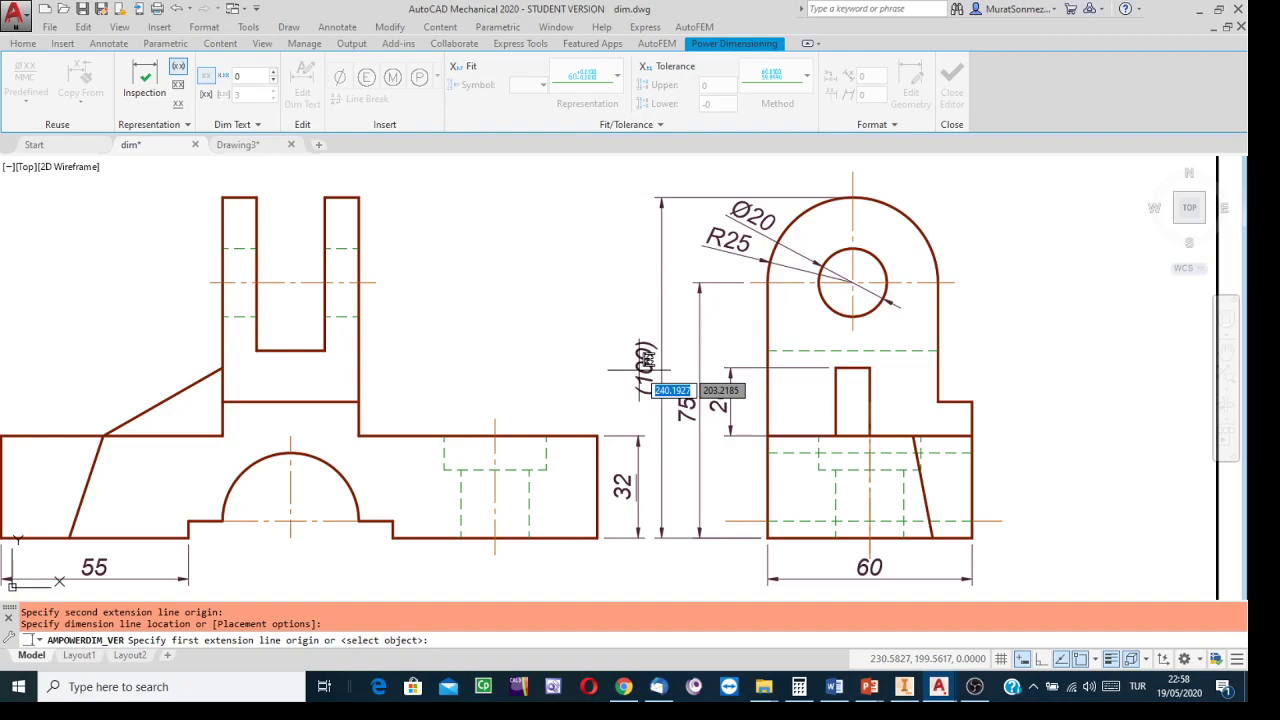
scroll(647, 360, down, 5)
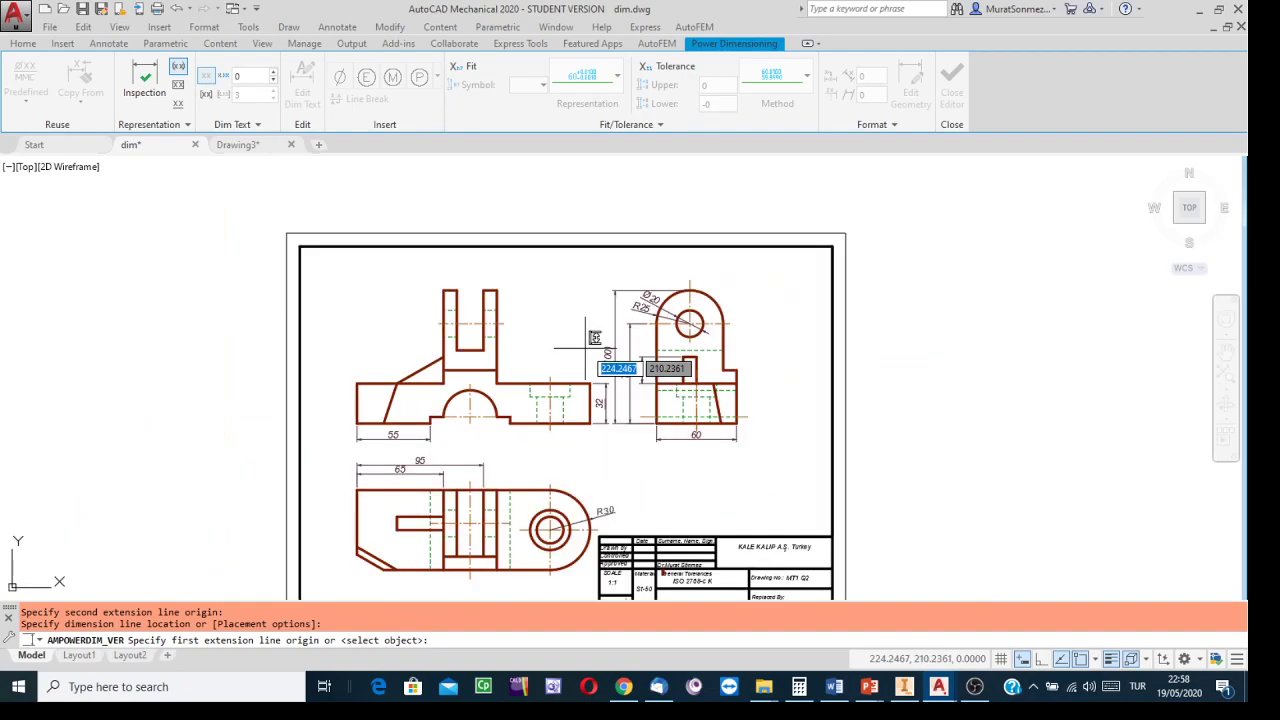
middle_drag(586, 343, 644, 302)
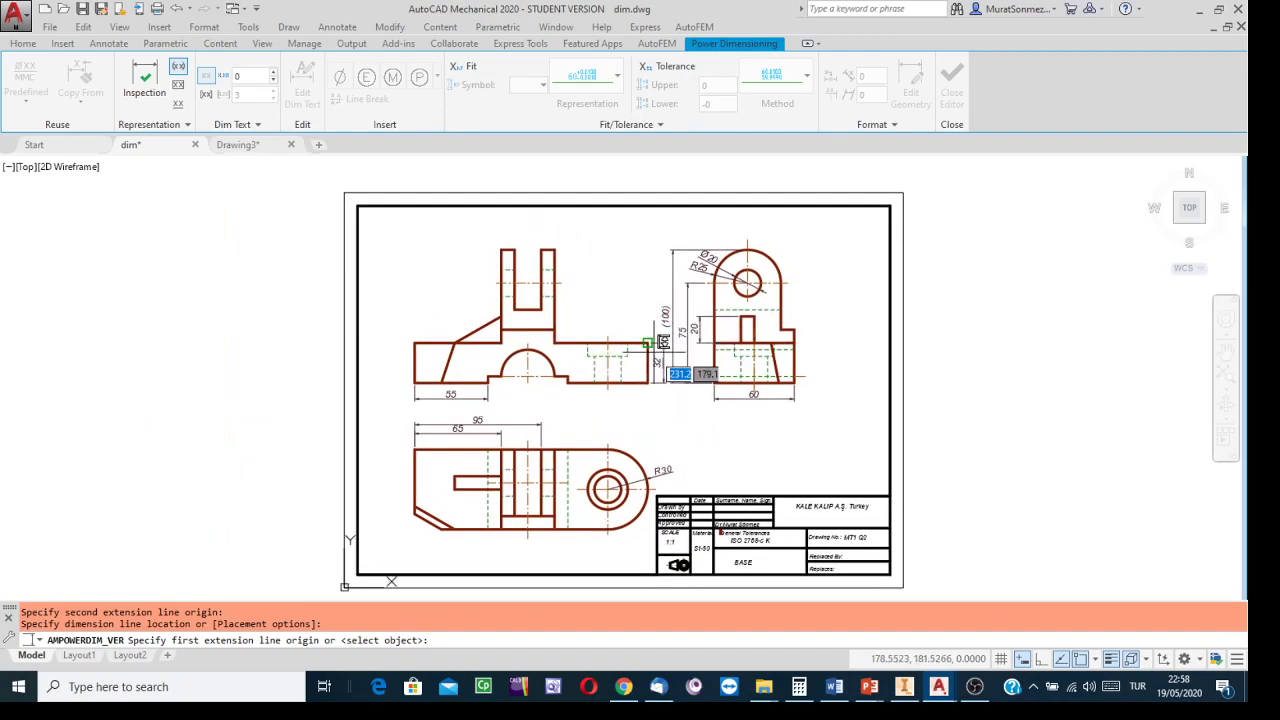
key(Escape)
key(Escape)
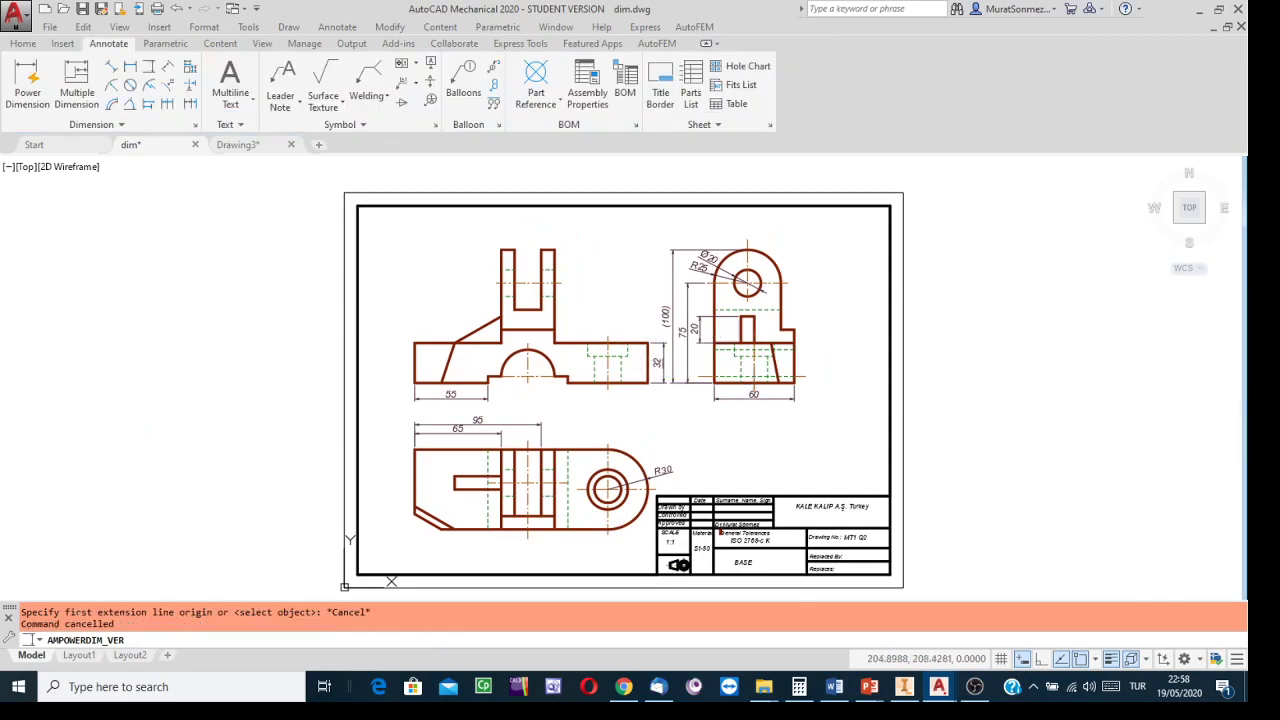
scroll(675, 353, up, 2)
mouse_move(633, 329)
middle_down()
mouse_move(747, 283)
mouse_move(751, 309)
middle_up()
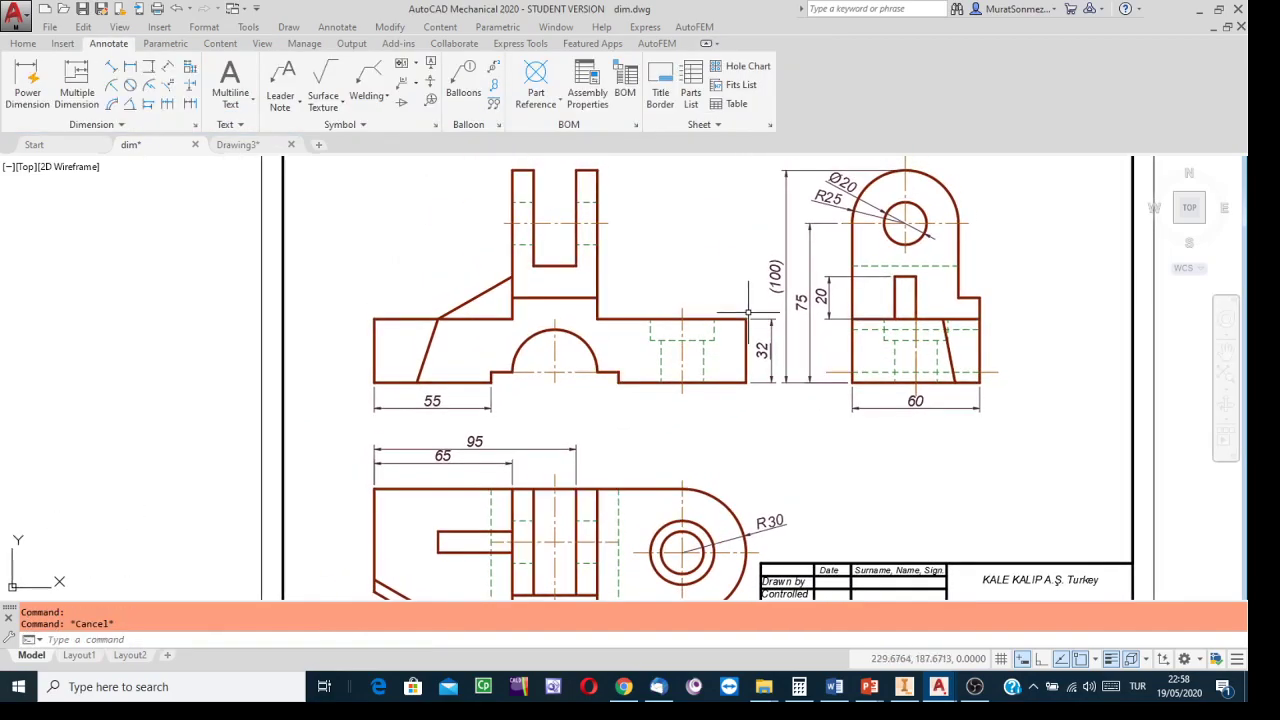
click(24, 78)
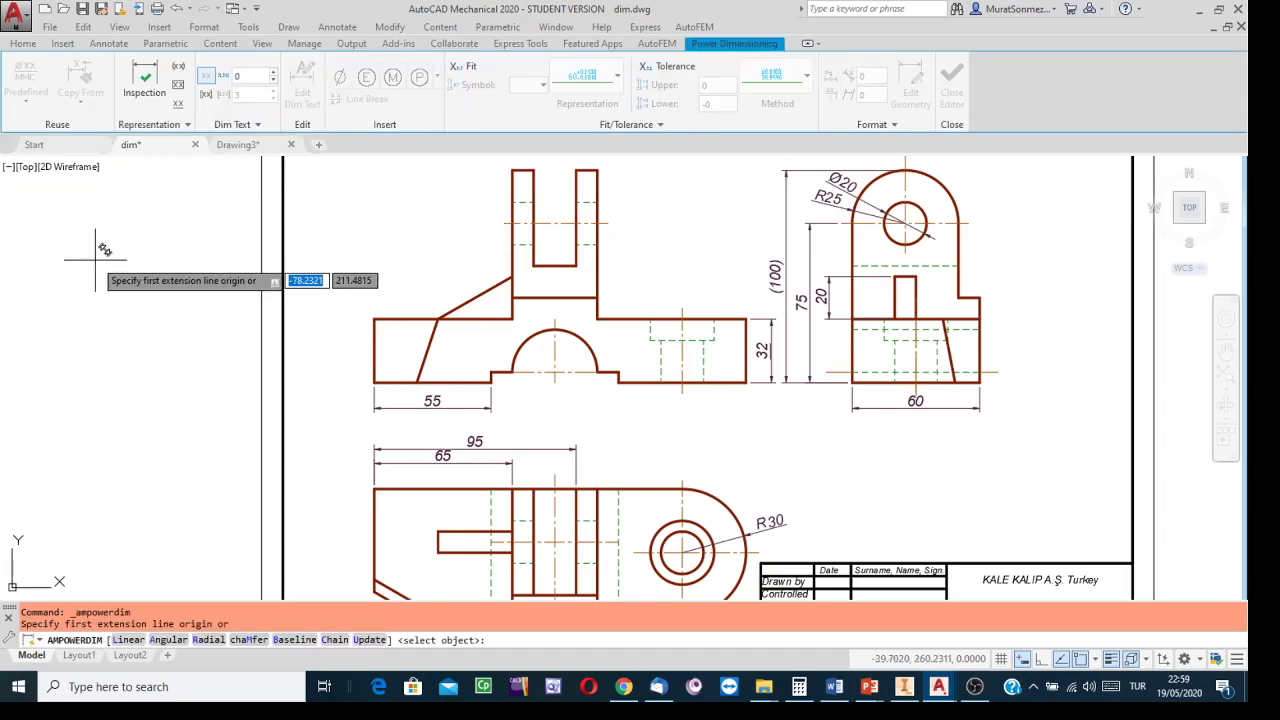
key(Return)
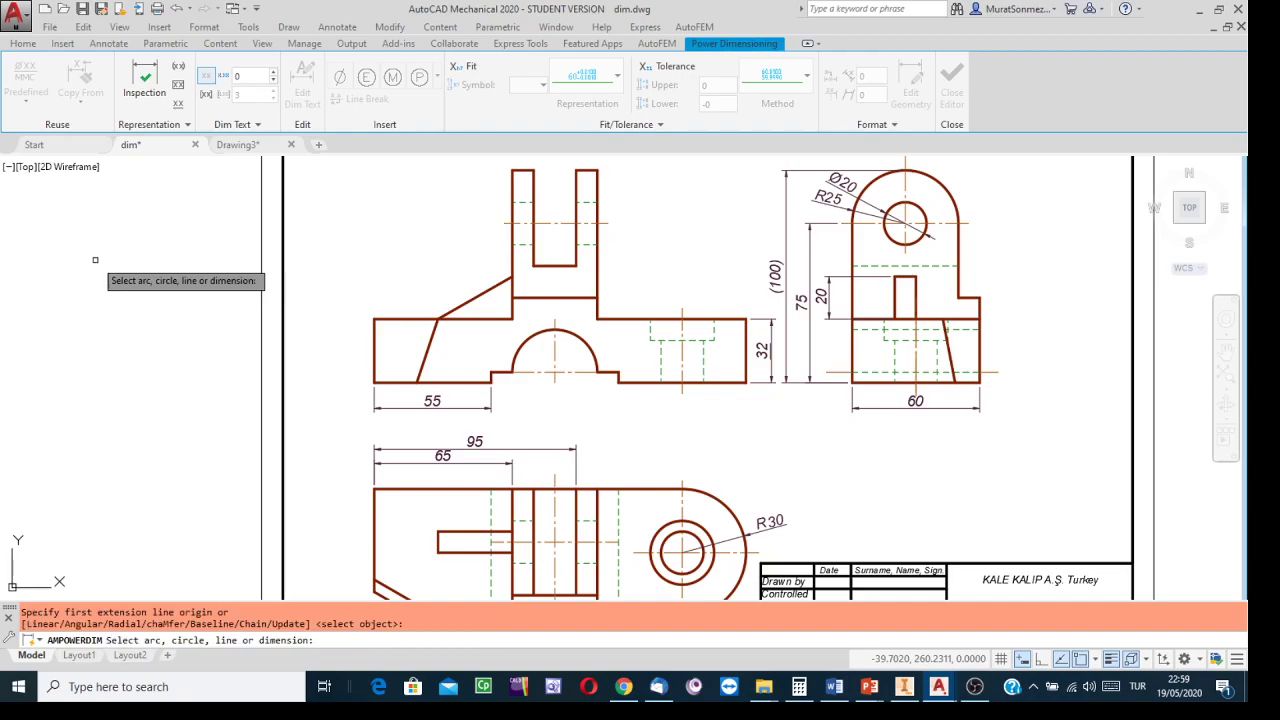
scroll(165, 335, up, 1)
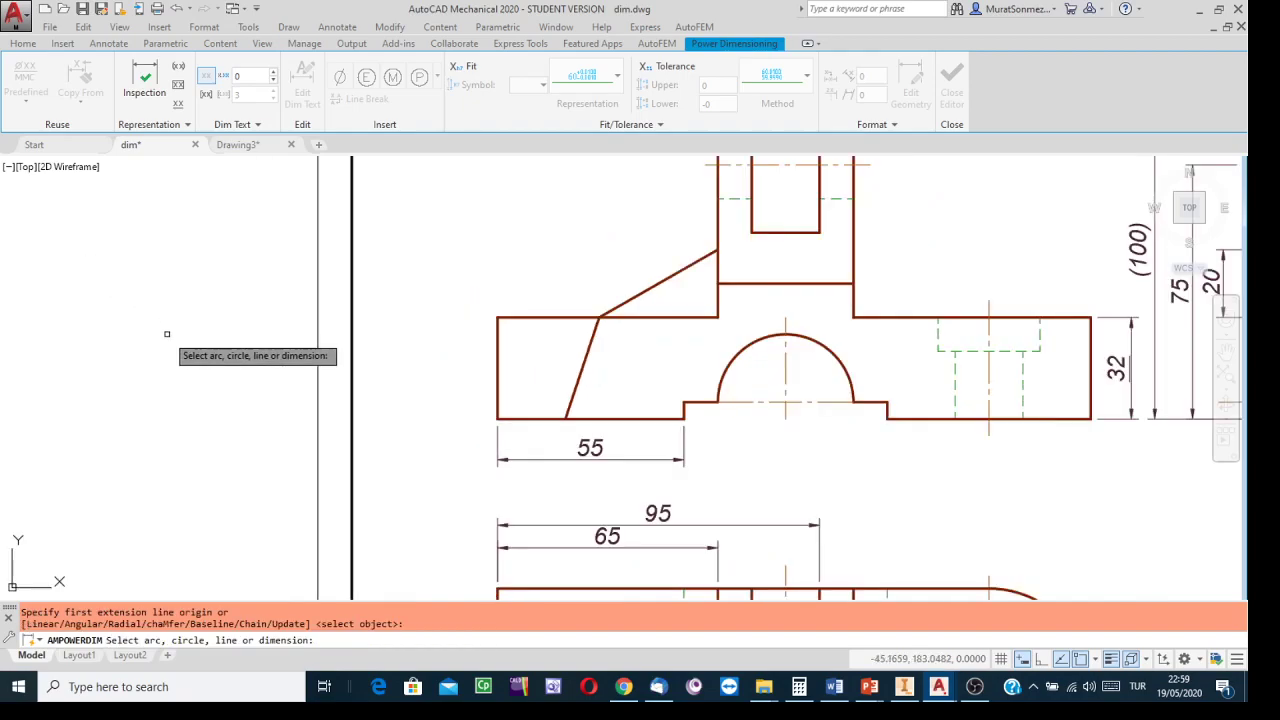
scroll(153, 322, down, 3)
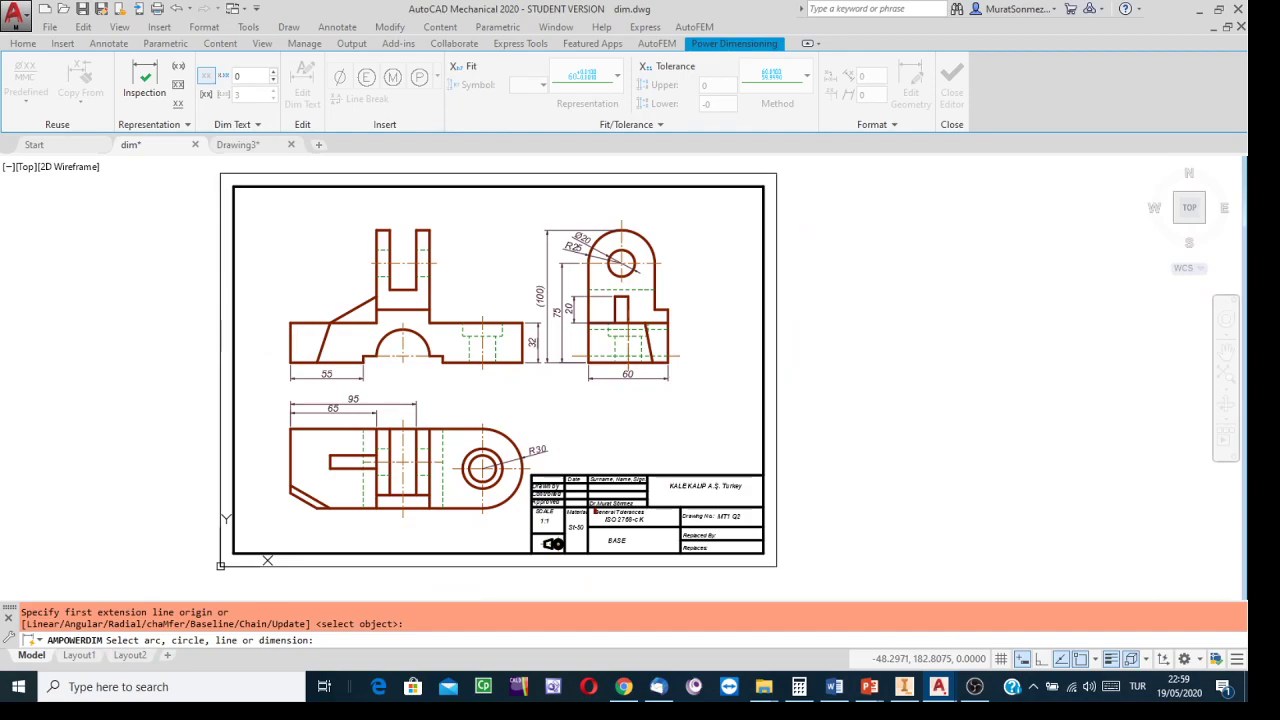
key(Escape)
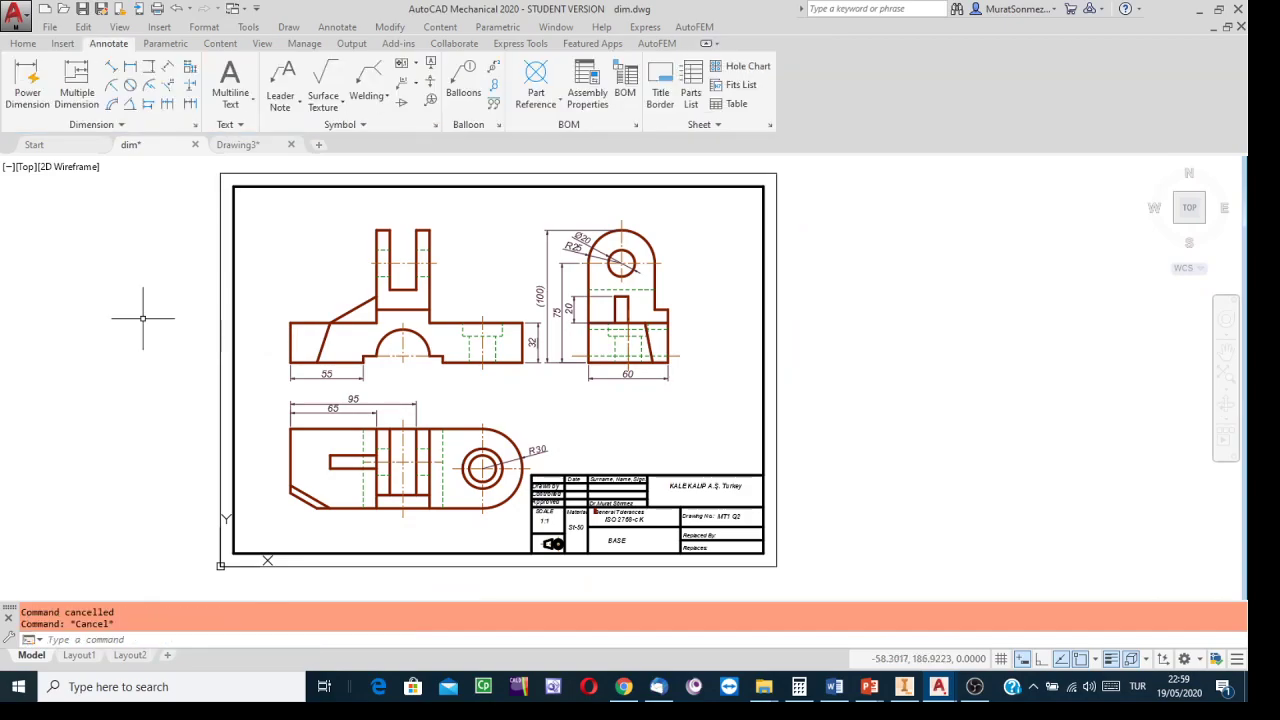
Add an angular power dimension between the top view's lower edge and its slanted corner edge, placed outside the outline, and end the command
click(130, 107)
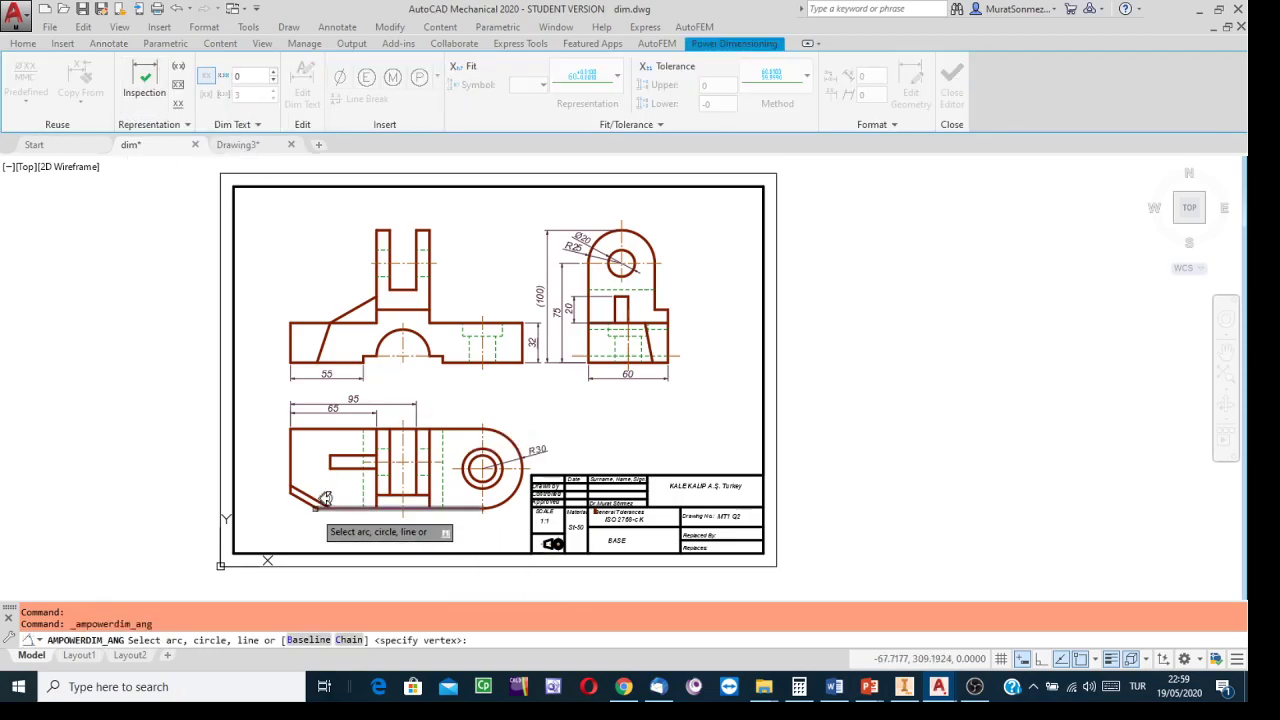
scroll(325, 498, up, 2)
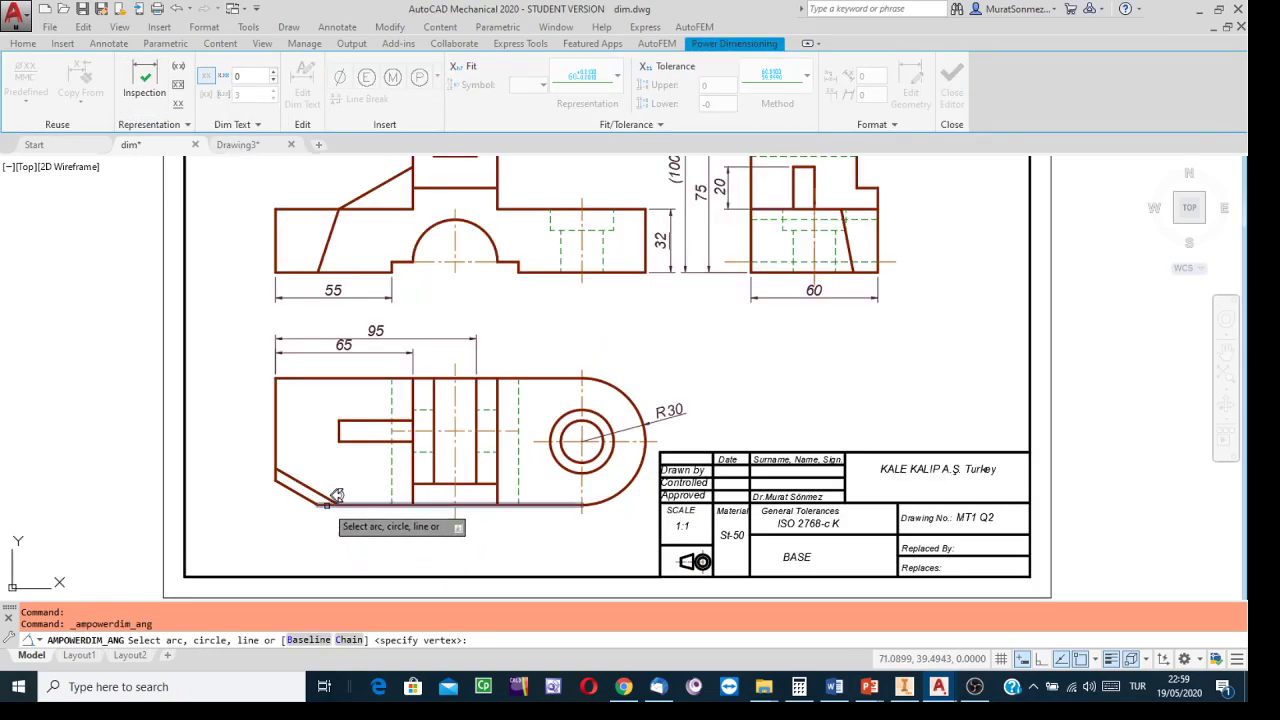
click(326, 505)
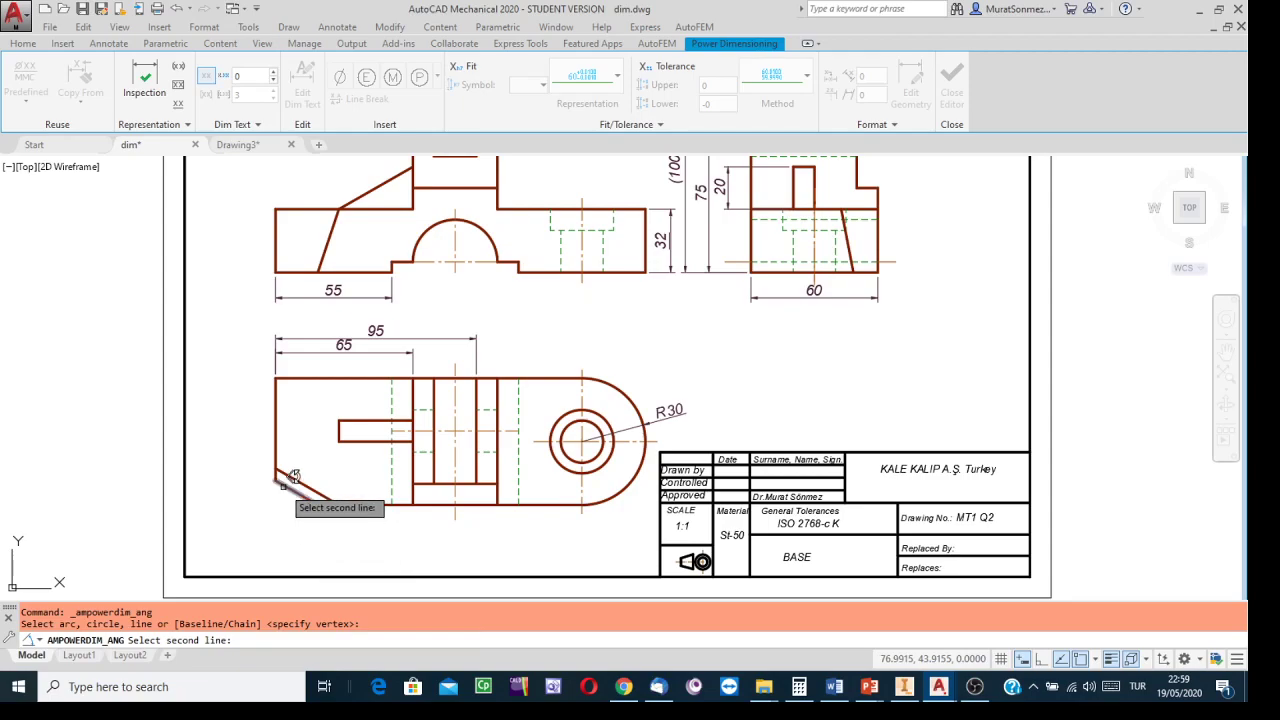
click(293, 477)
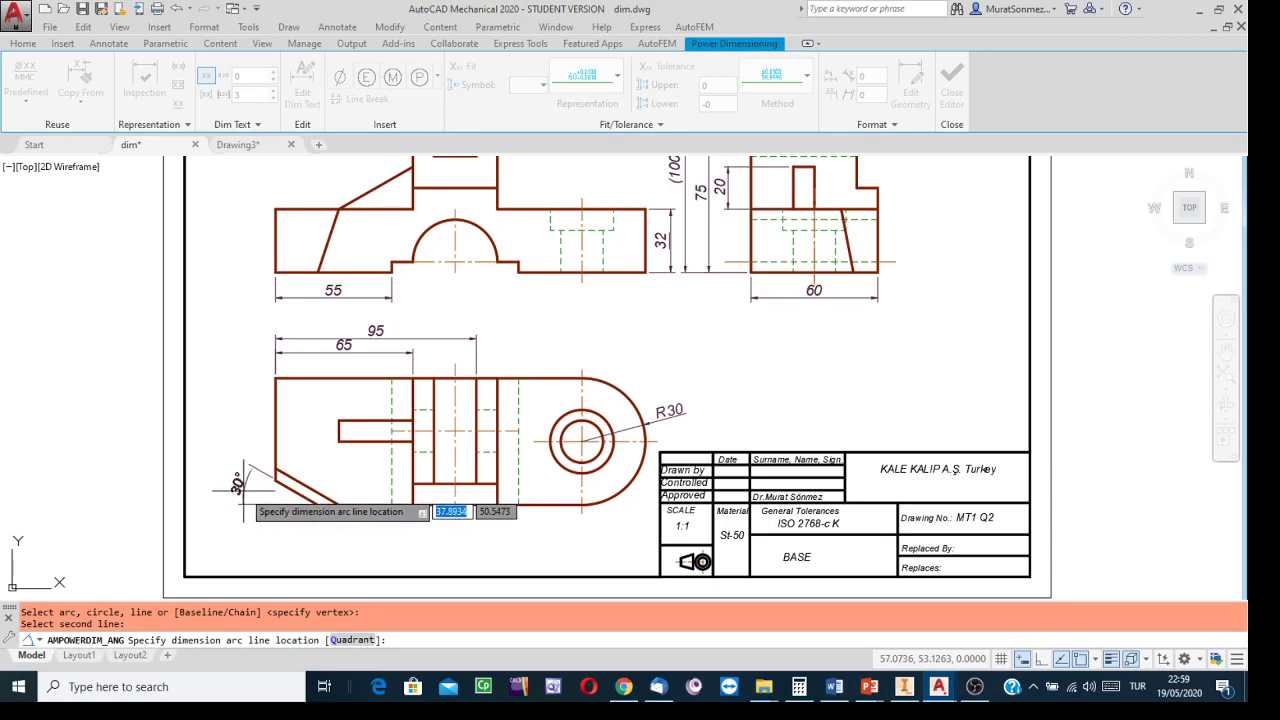
click(236, 490)
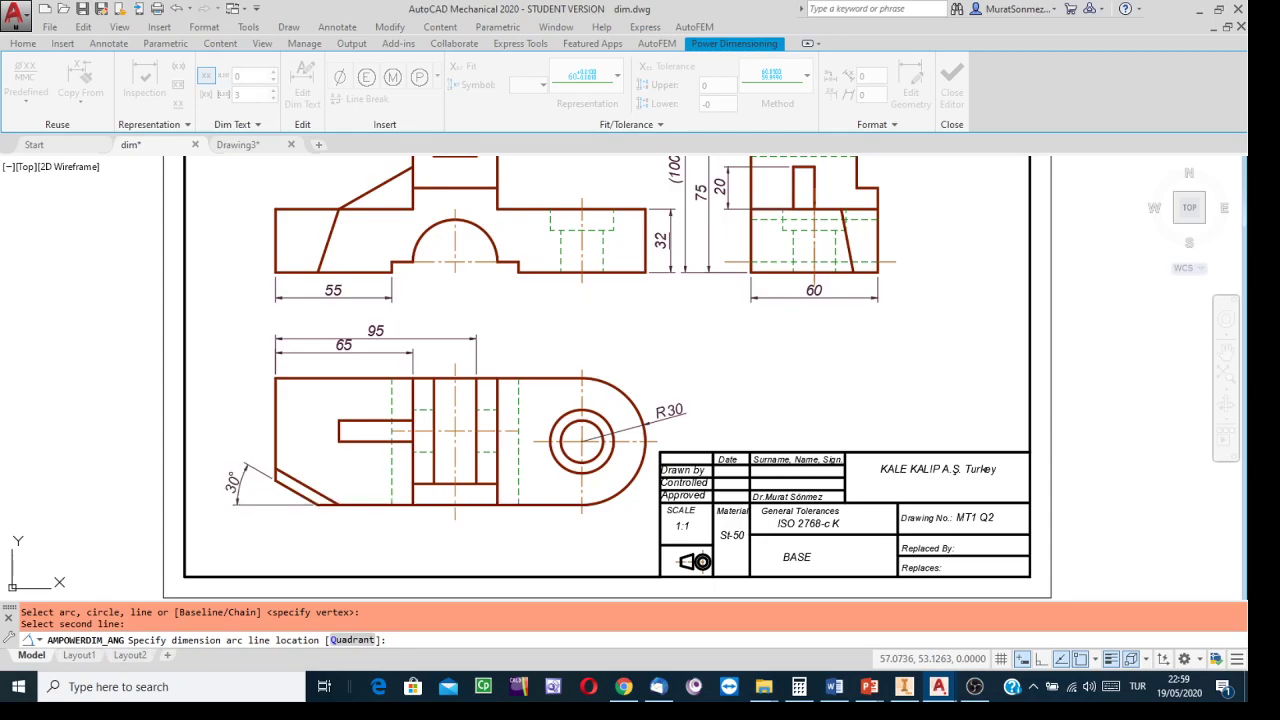
click(229, 574)
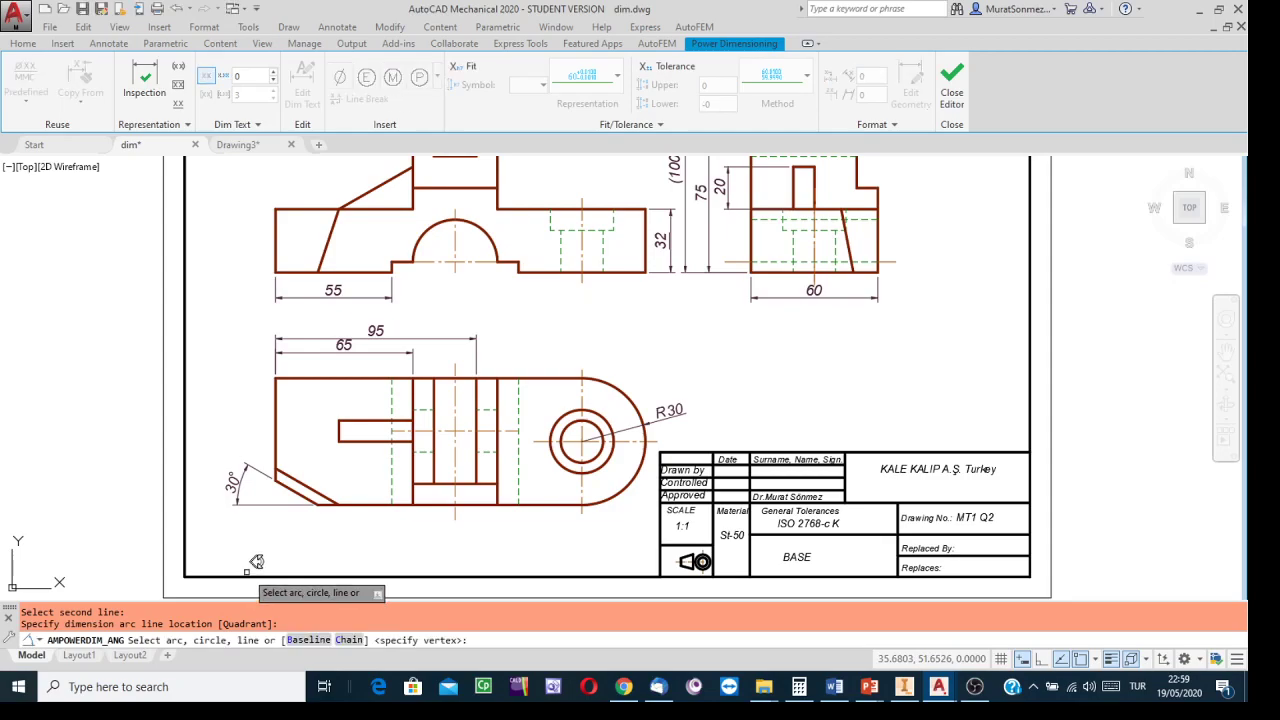
key(Escape)
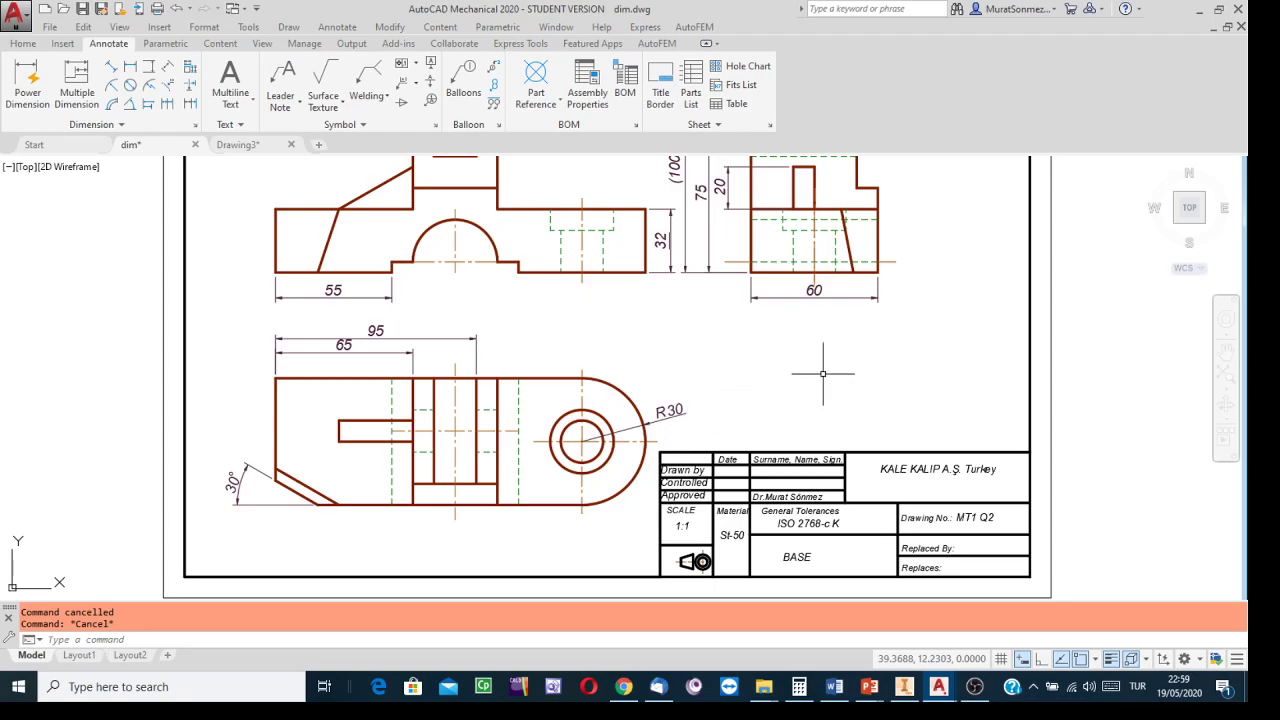
Add a radius power dimension to the front view's semicircular cutout, placing its text inside the arc, and end the command
scroll(823, 373, up, 2)
scroll(823, 373, down, 4)
mouse_move(820, 370)
middle_down()
mouse_move(814, 391)
mouse_move(737, 451)
mouse_move(663, 410)
middle_up()
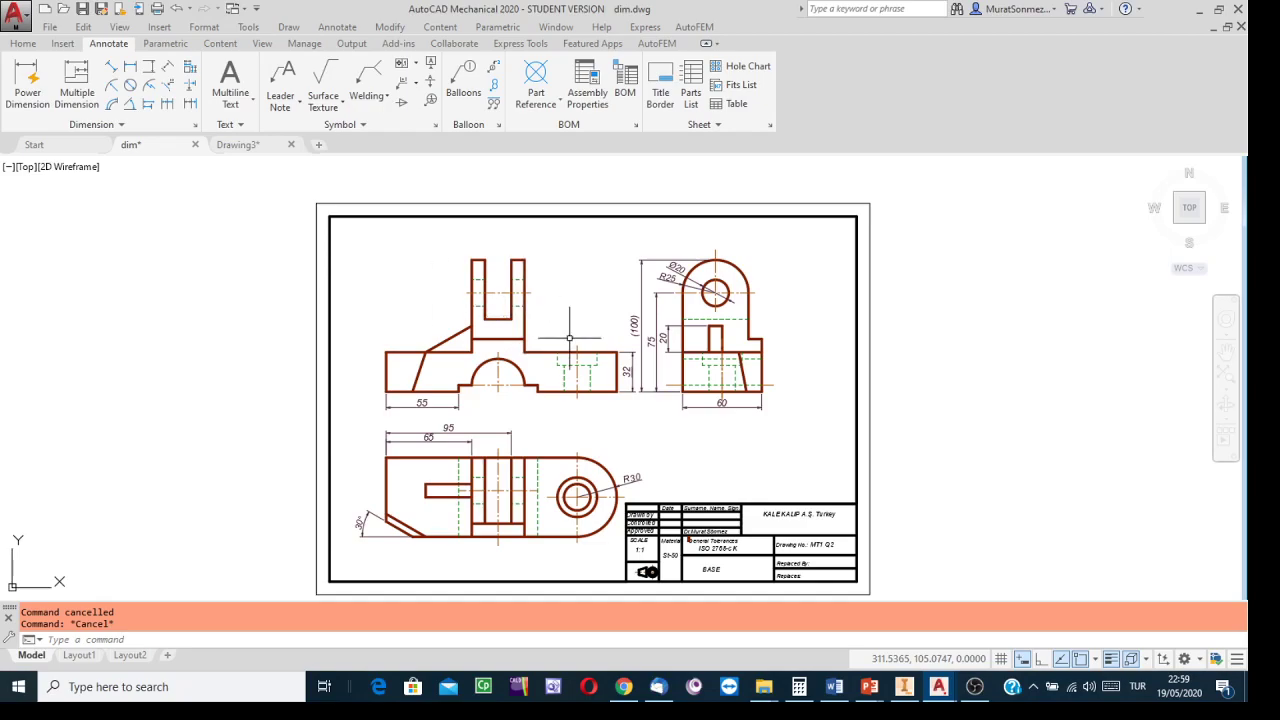
scroll(539, 382, up, 2)
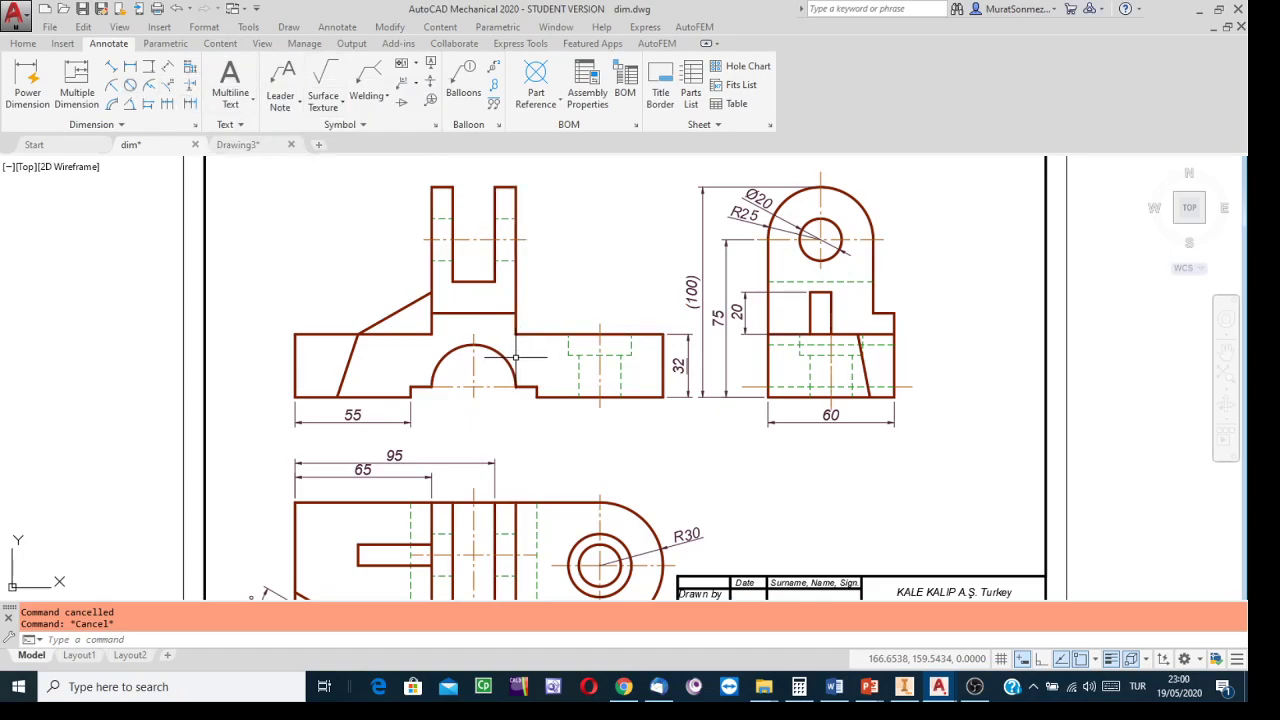
click(111, 86)
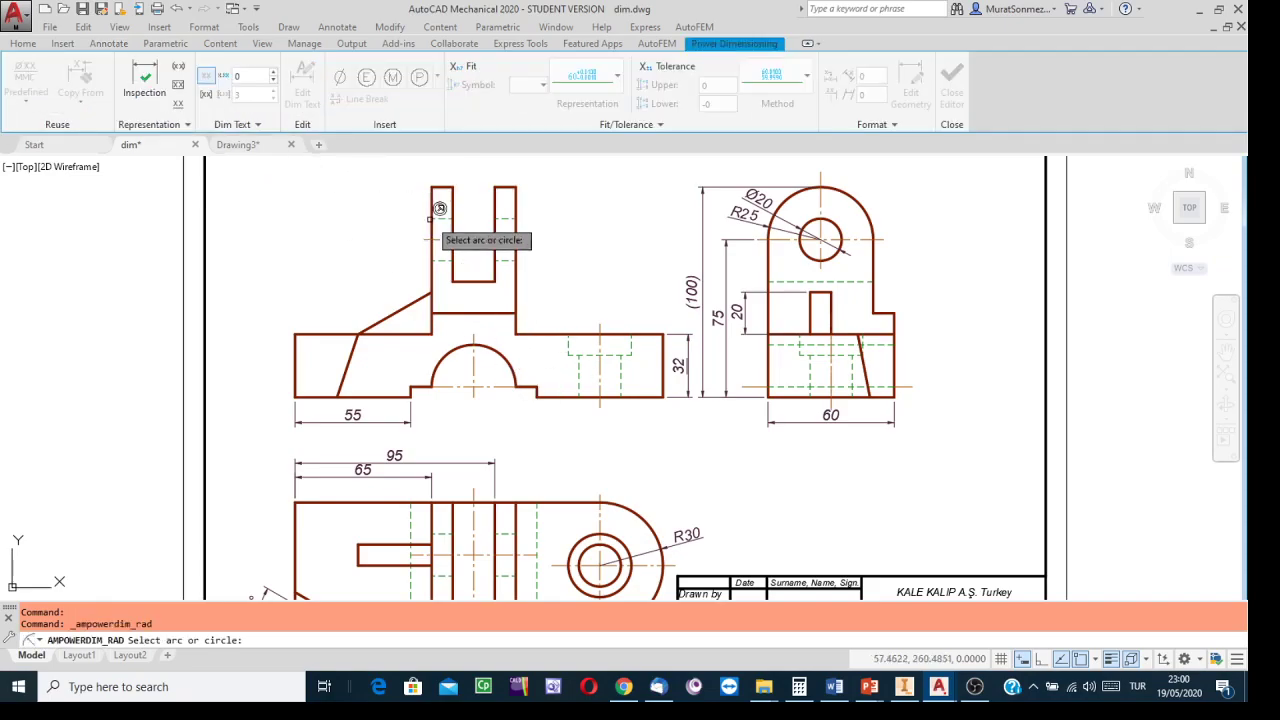
click(500, 352)
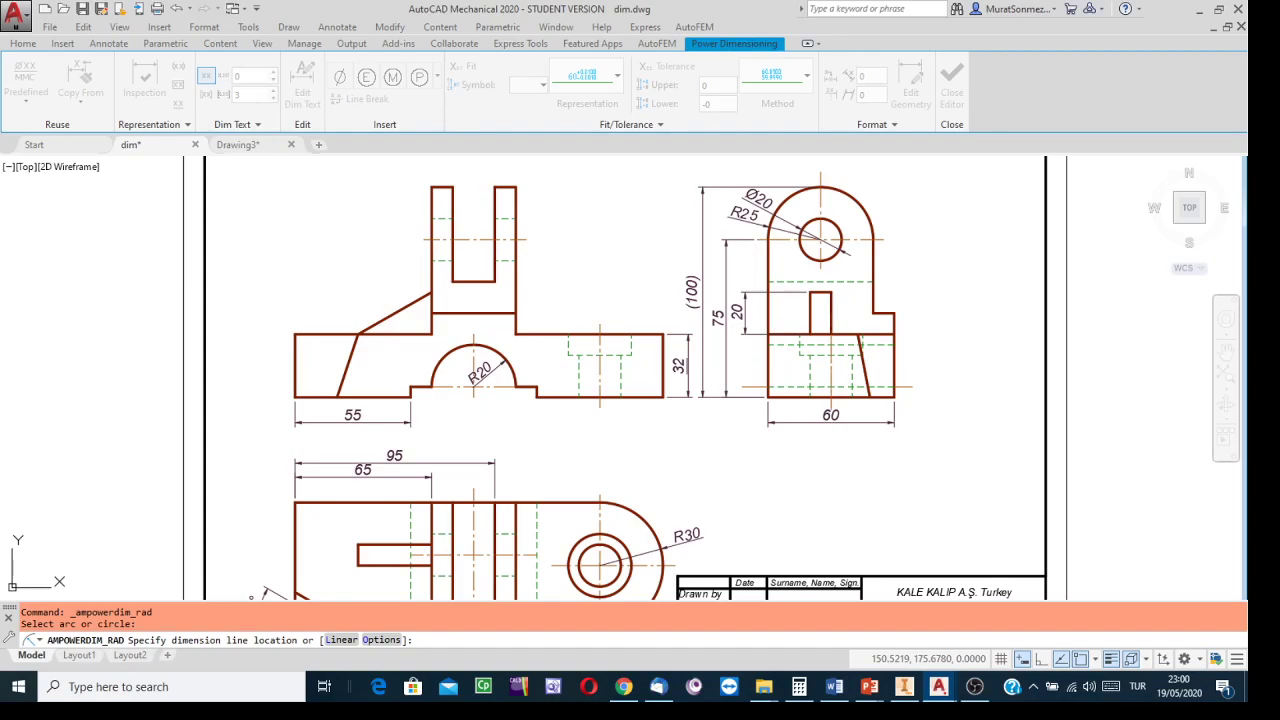
click(480, 376)
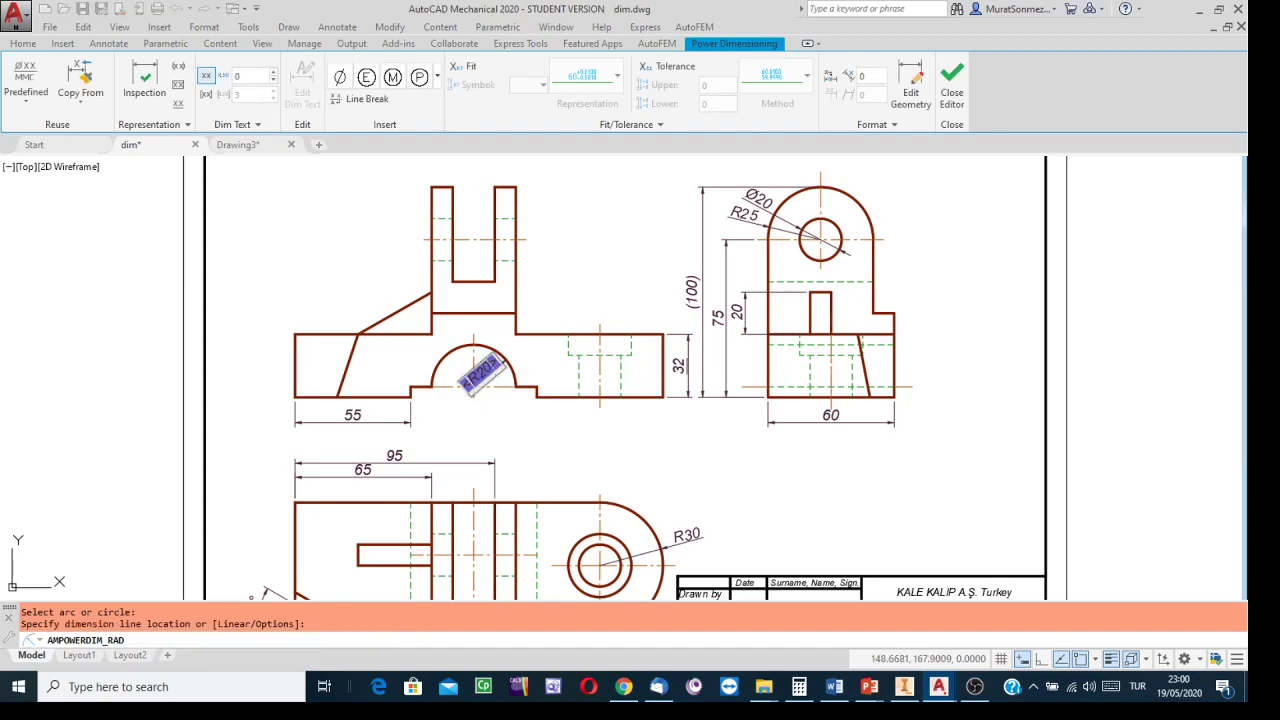
click(526, 372)
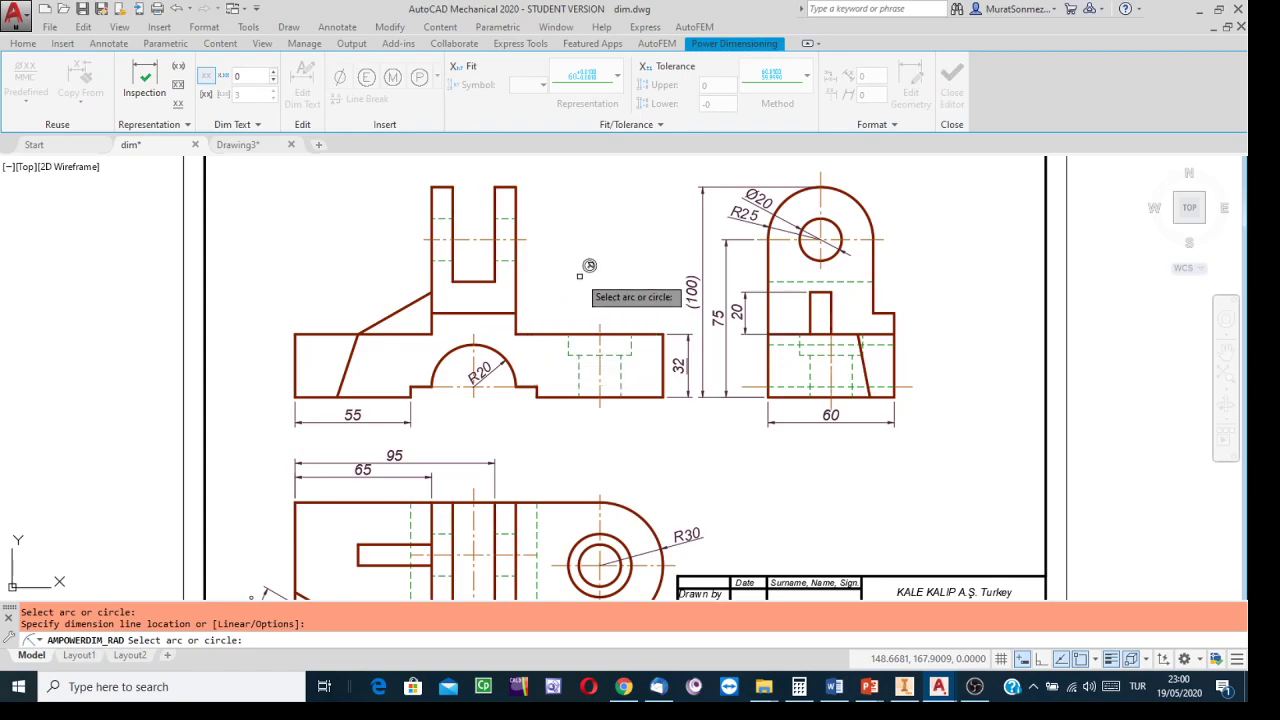
key(Escape)
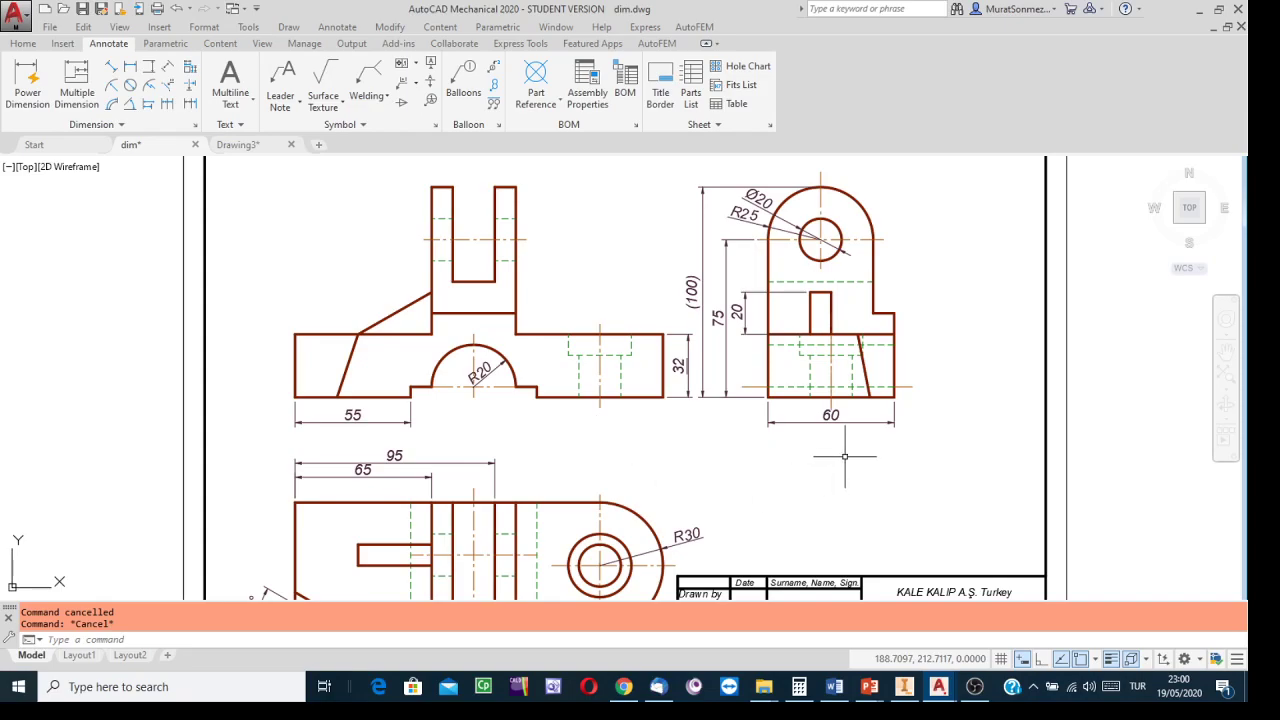
Examine the dimensioned sheet and the general tolerances entry in the title block
scroll(837, 447, up, 2)
scroll(655, 420, down, 2)
scroll(655, 420, down, 2)
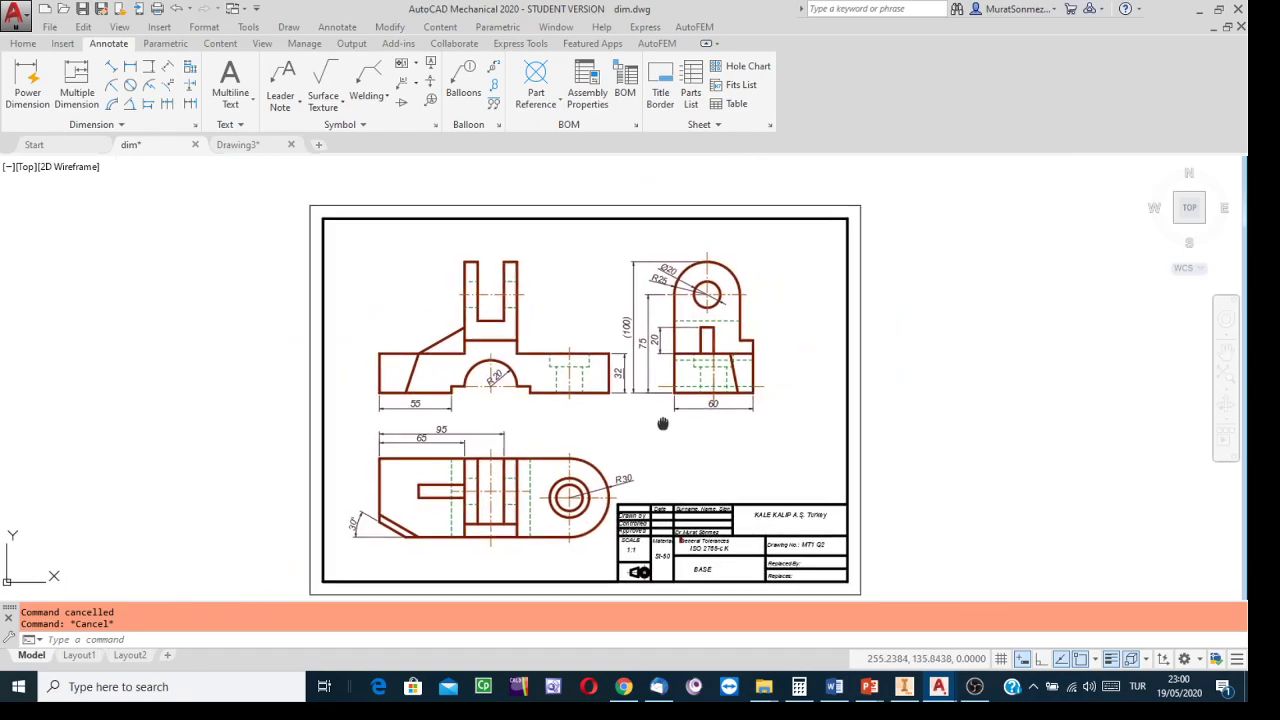
scroll(630, 364, down, 1)
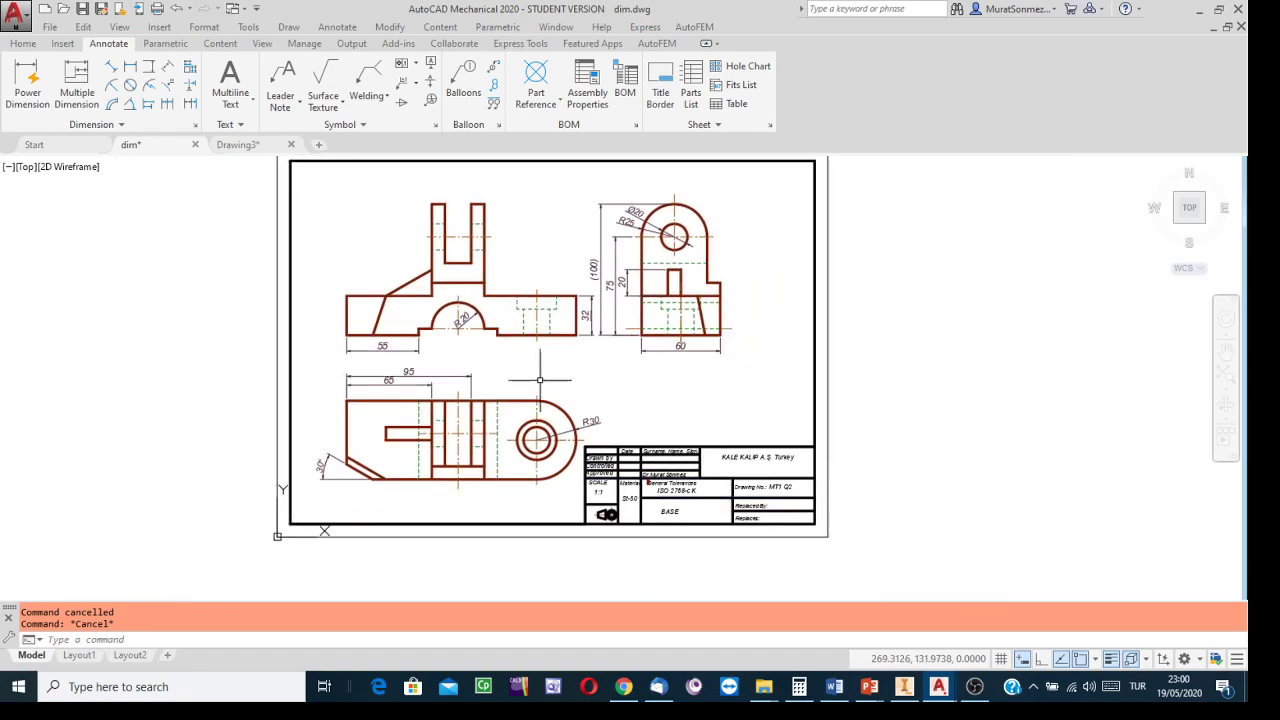
scroll(410, 370, up, 2)
scroll(655, 423, up, 5)
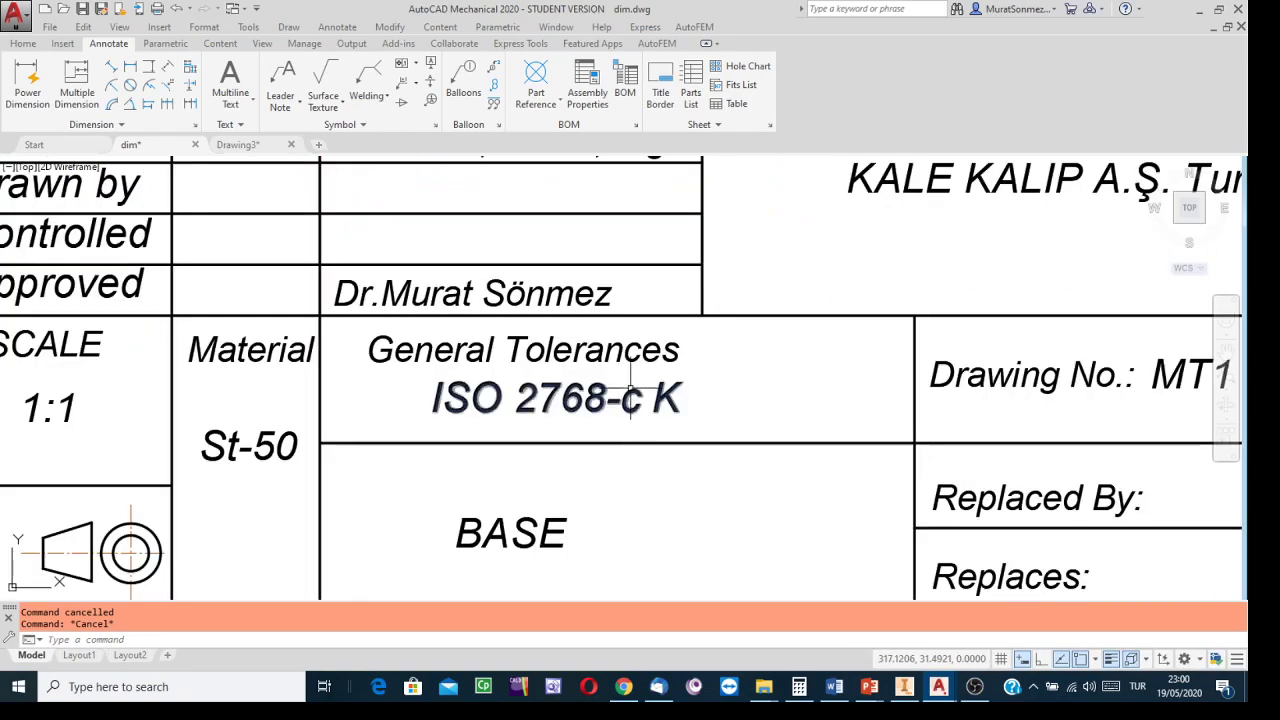
Switch to tolerance size.ppt in PowerPoint, examine slide 16's permissible deviations for linear dimensions, and return to the full drawing sheet in AutoCAD Mechanical
click(869, 686)
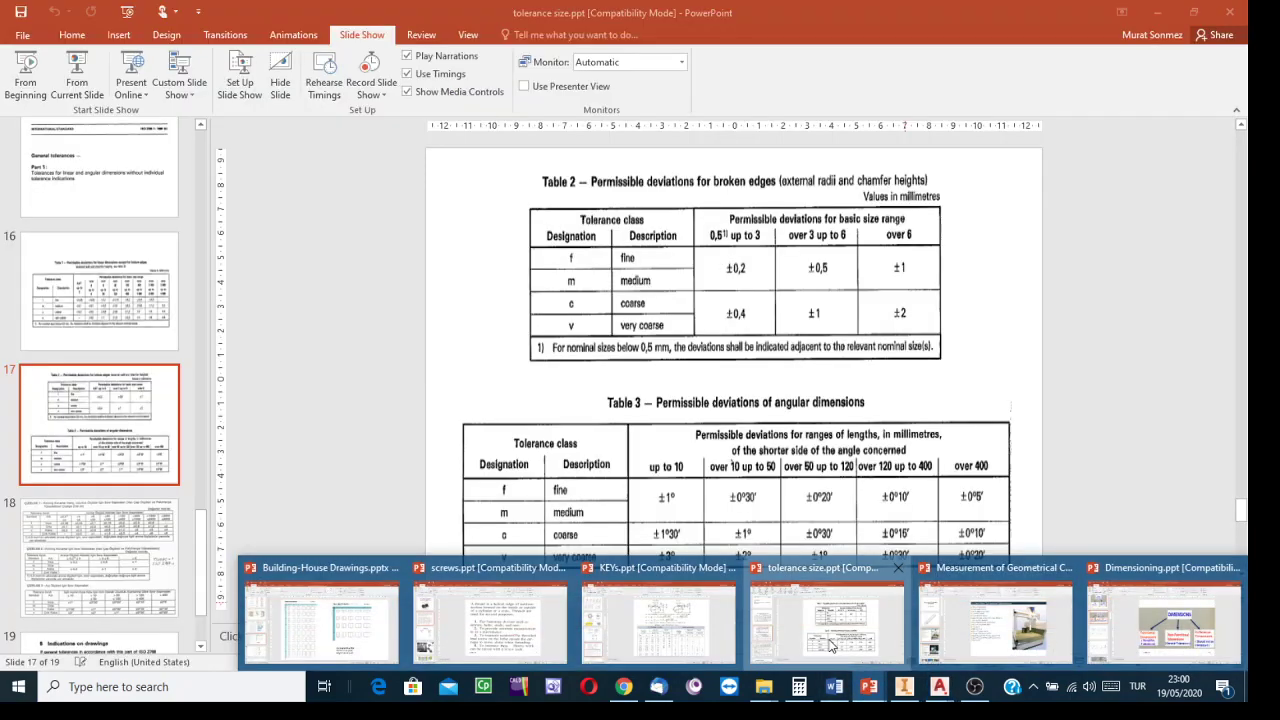
click(830, 645)
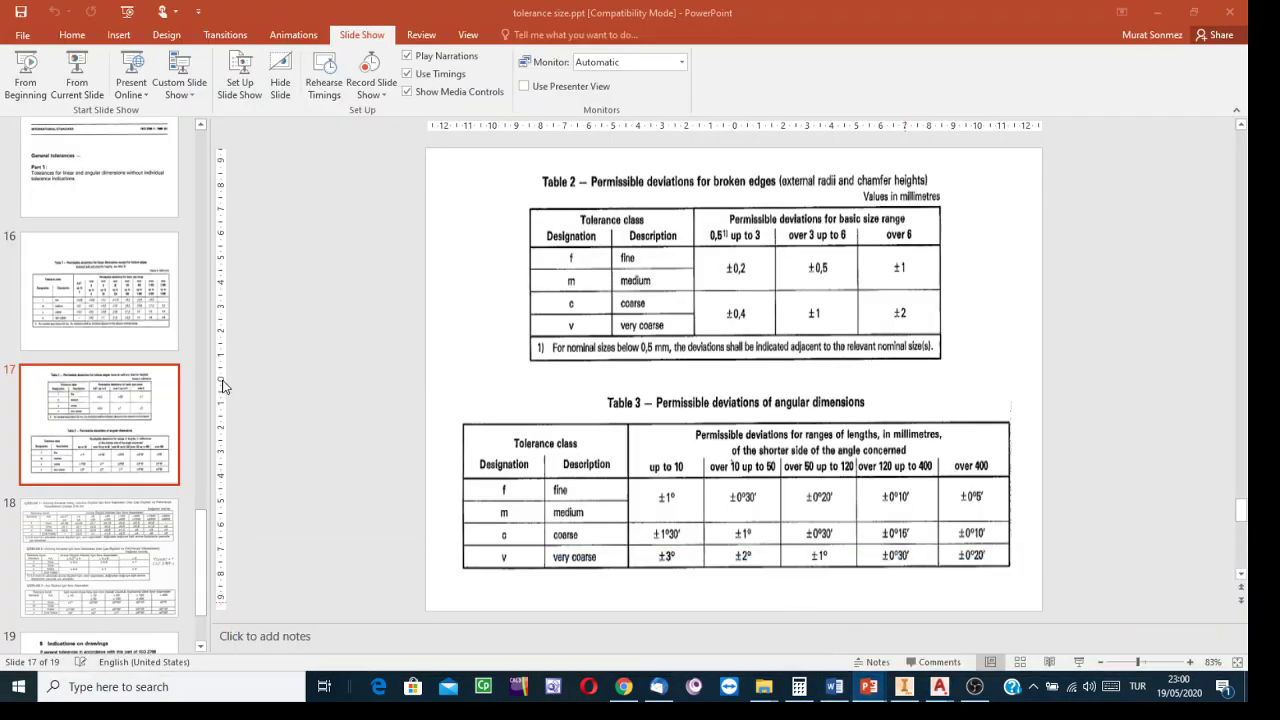
click(135, 303)
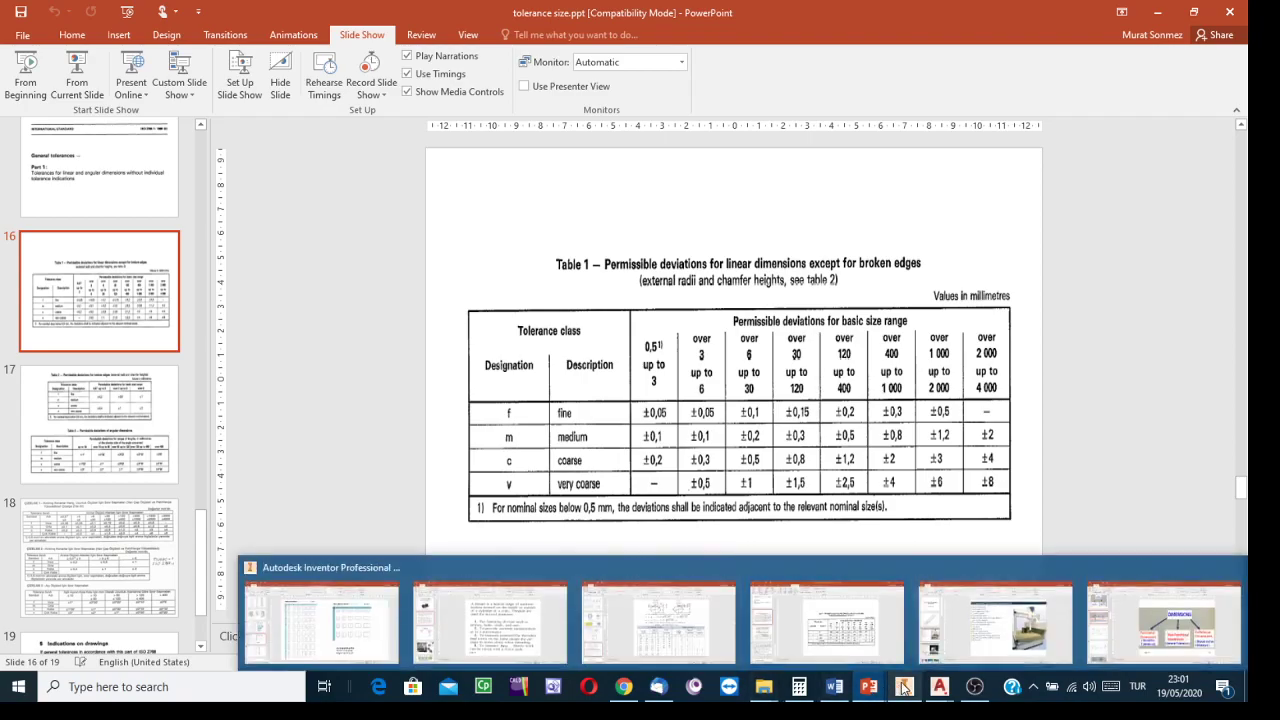
mouse_move(945, 688)
click(882, 628)
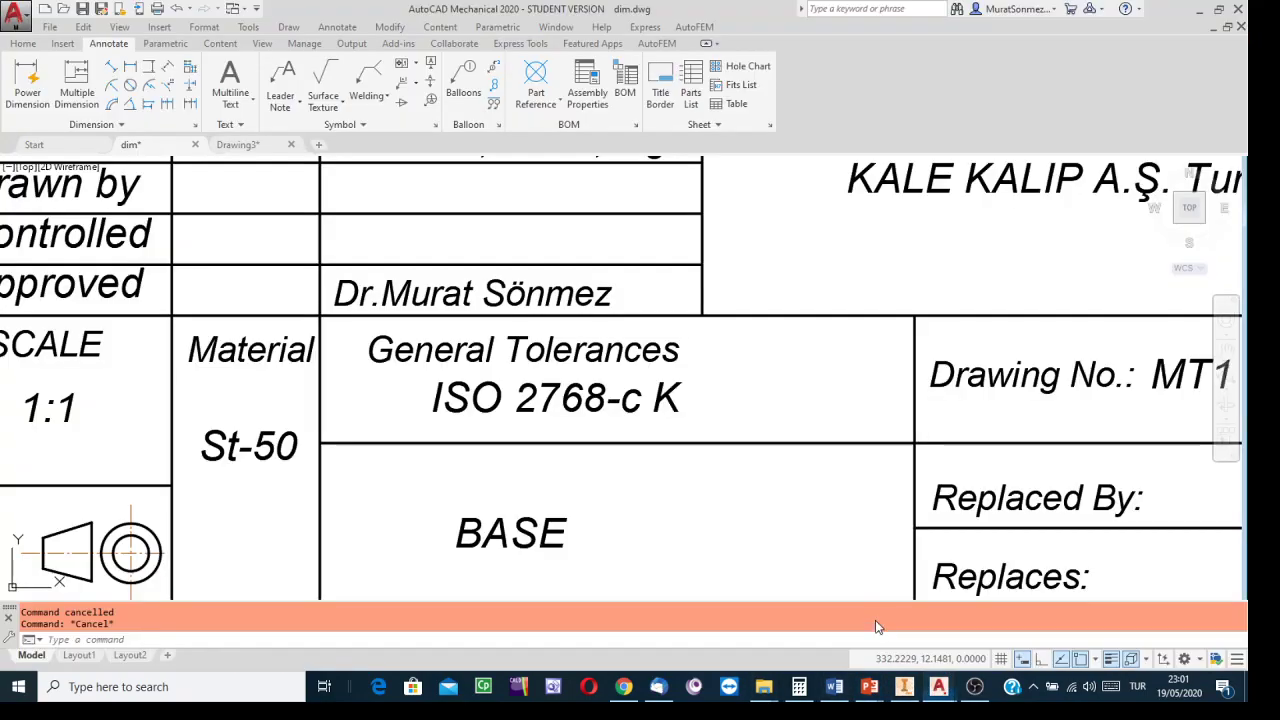
scroll(764, 407, down, 9)
middle_drag(758, 421, 742, 475)
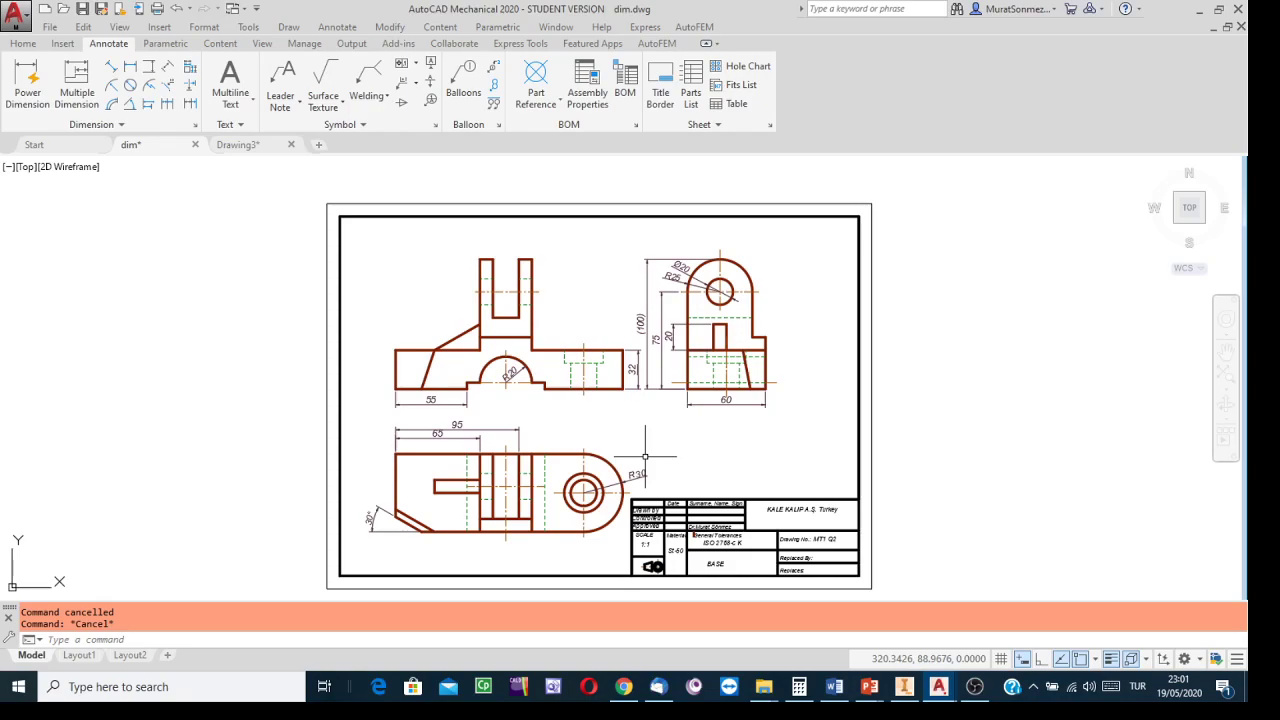
Switch to the dim.ipt model in Inventor, examine the part, and return to the dim.dwg drawing in AutoCAD Mechanical
click(869, 686)
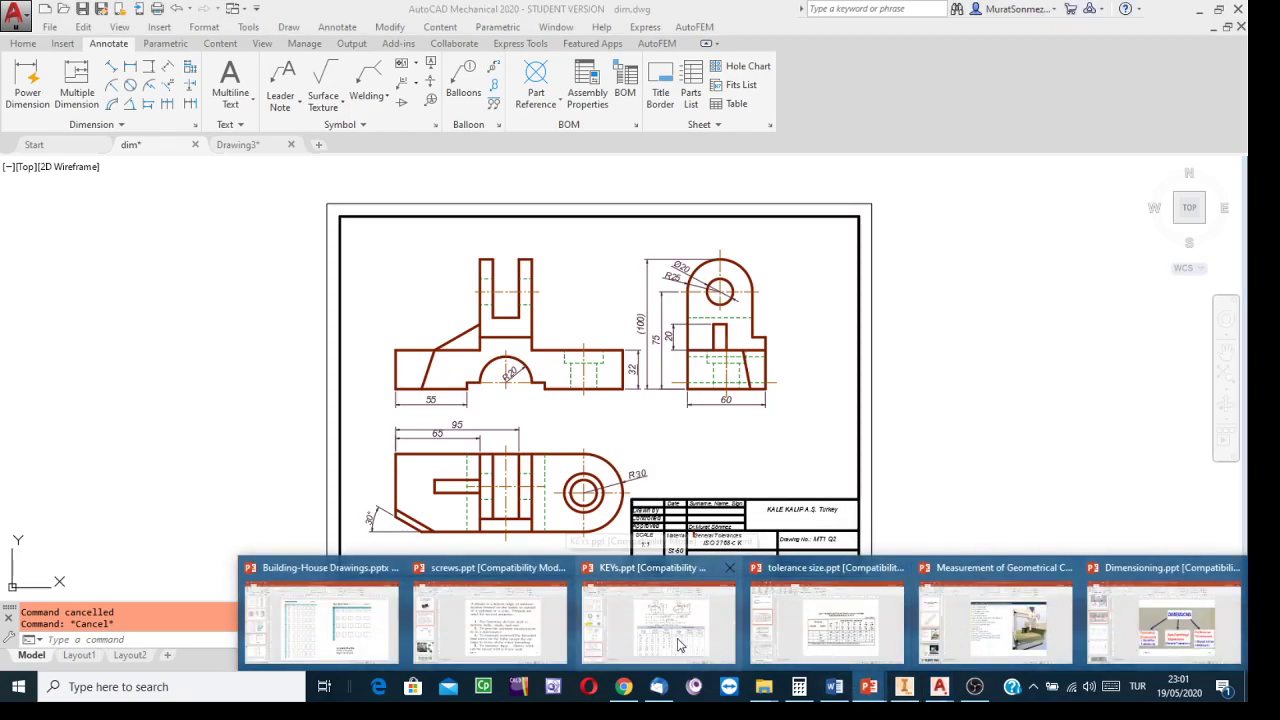
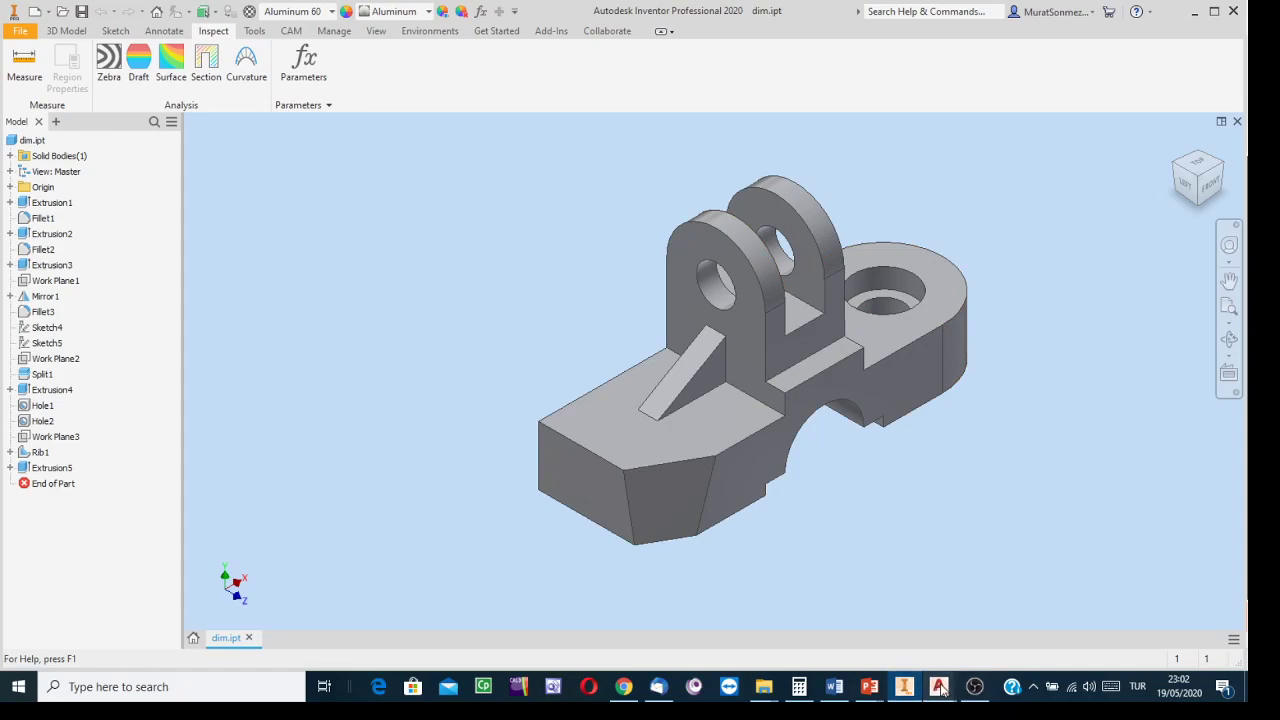
mouse_move(938, 688)
click(885, 628)
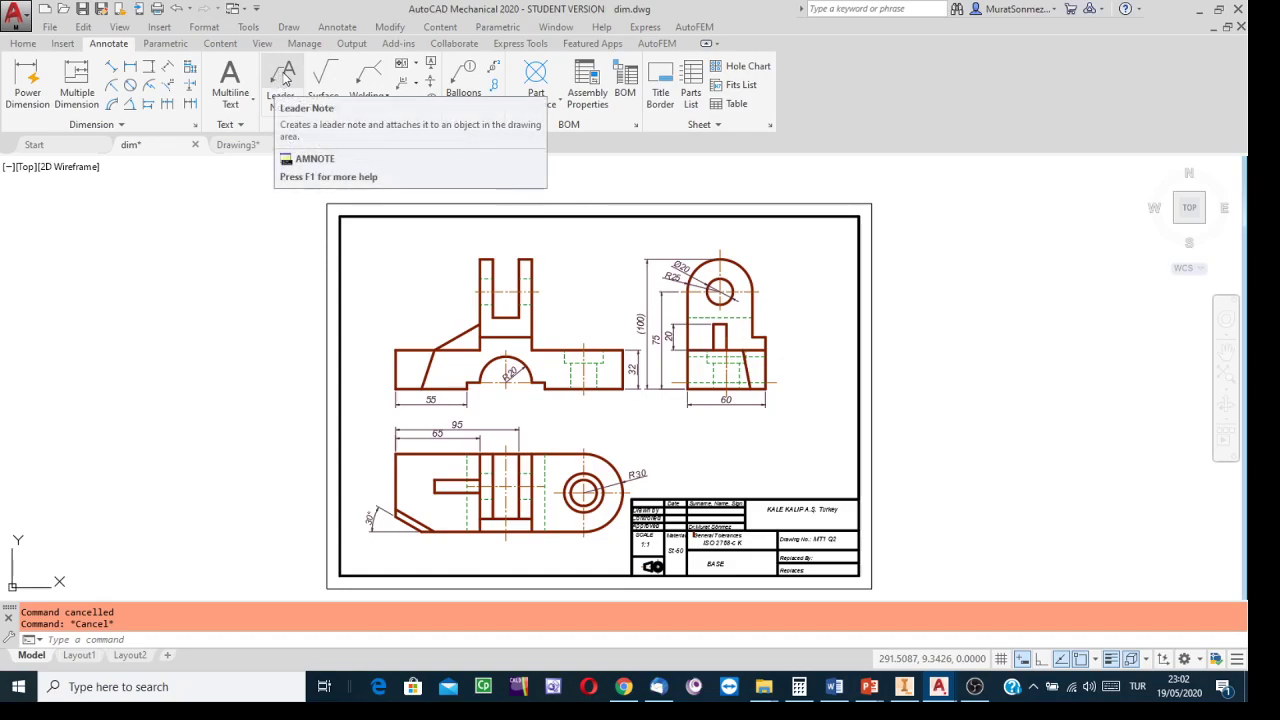
Attach a leader note to the outer circle of the top view's stepped hole, with the leader ending above and outside the rounded end
click(282, 84)
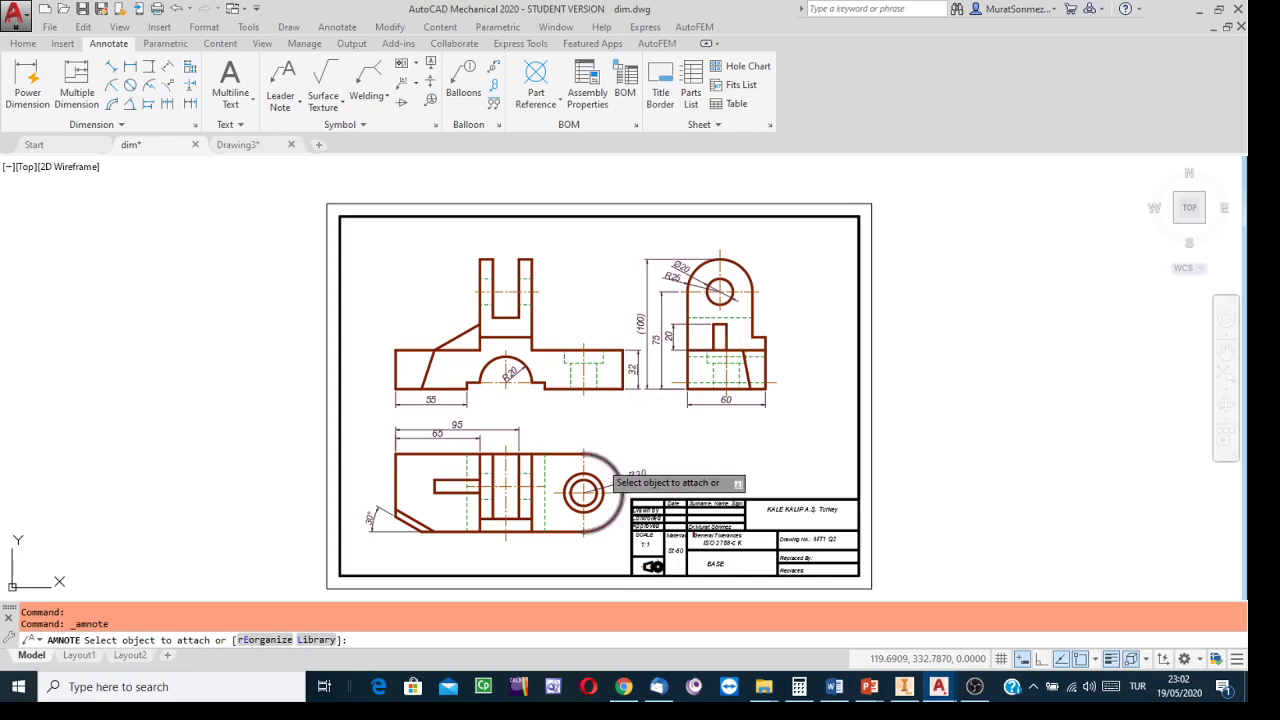
scroll(618, 463, up, 3)
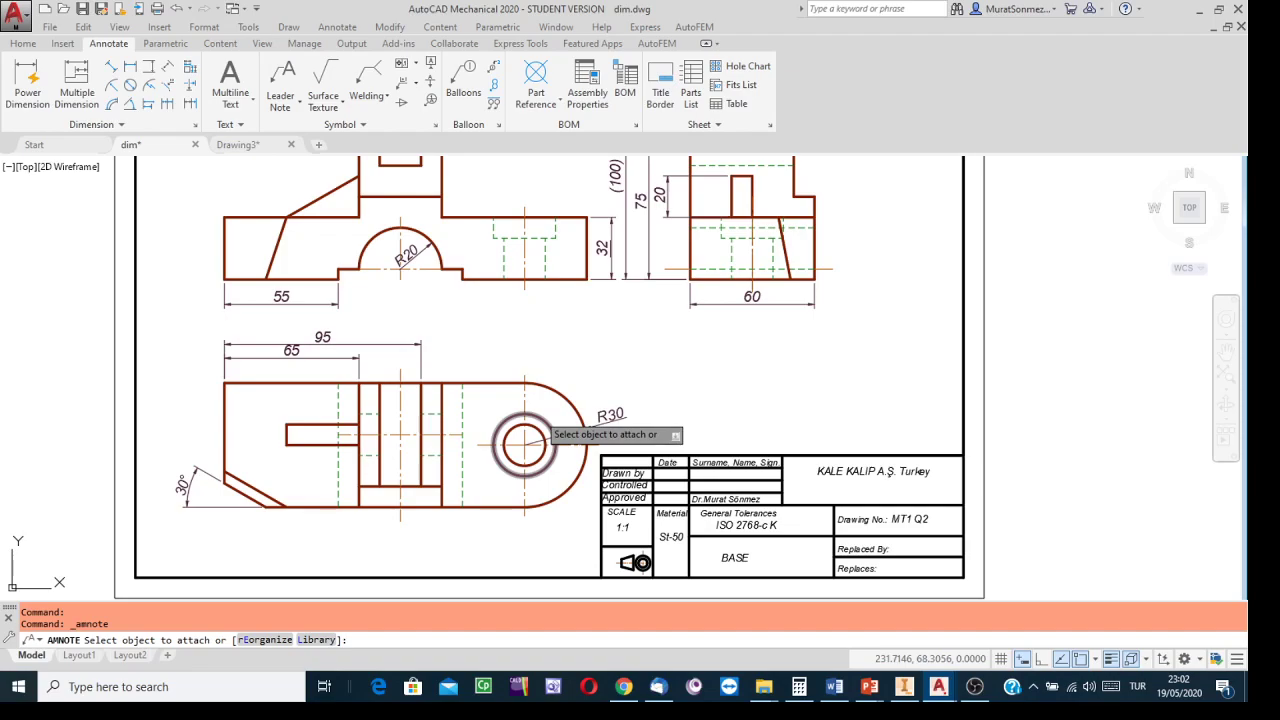
click(548, 416)
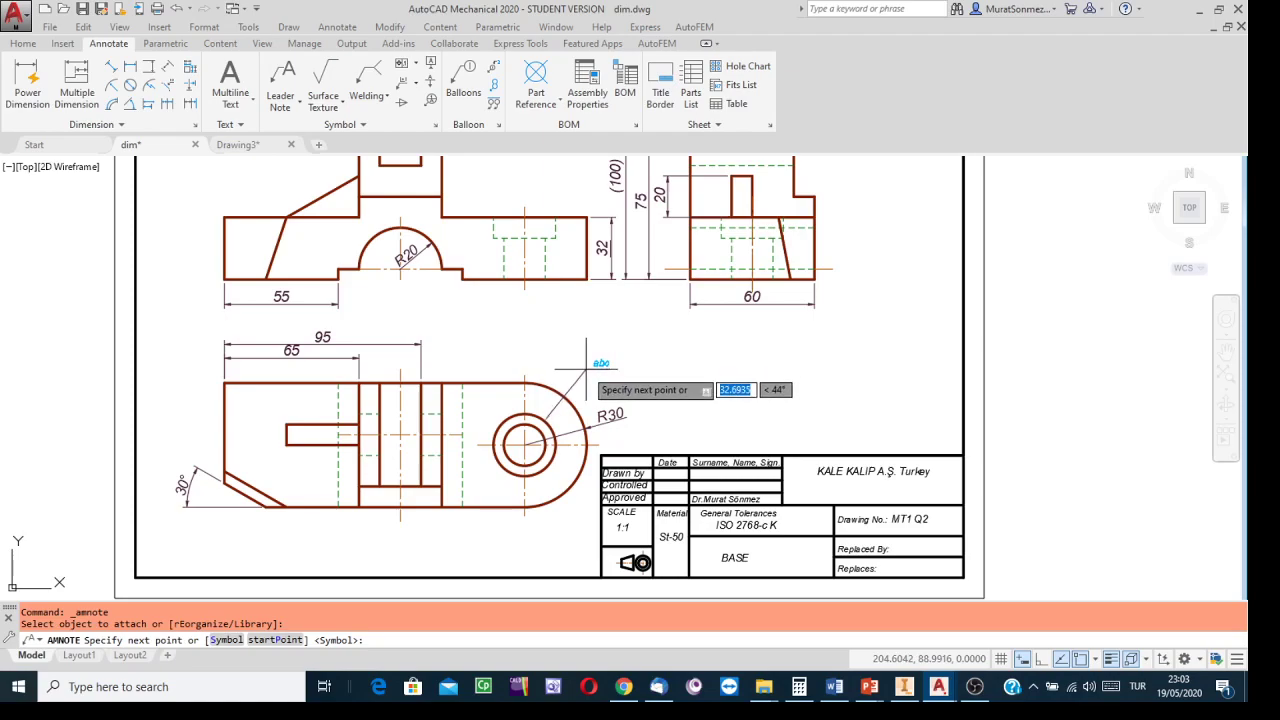
scroll(586, 369, up, 2)
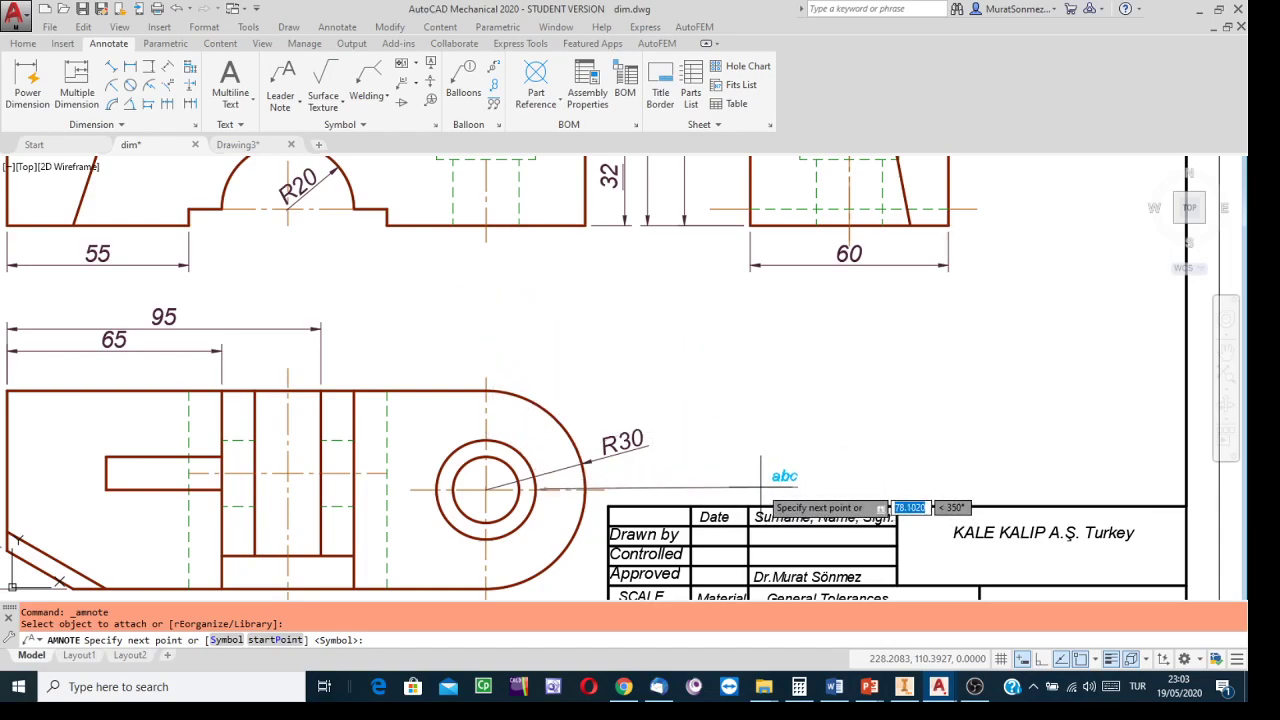
click(607, 363)
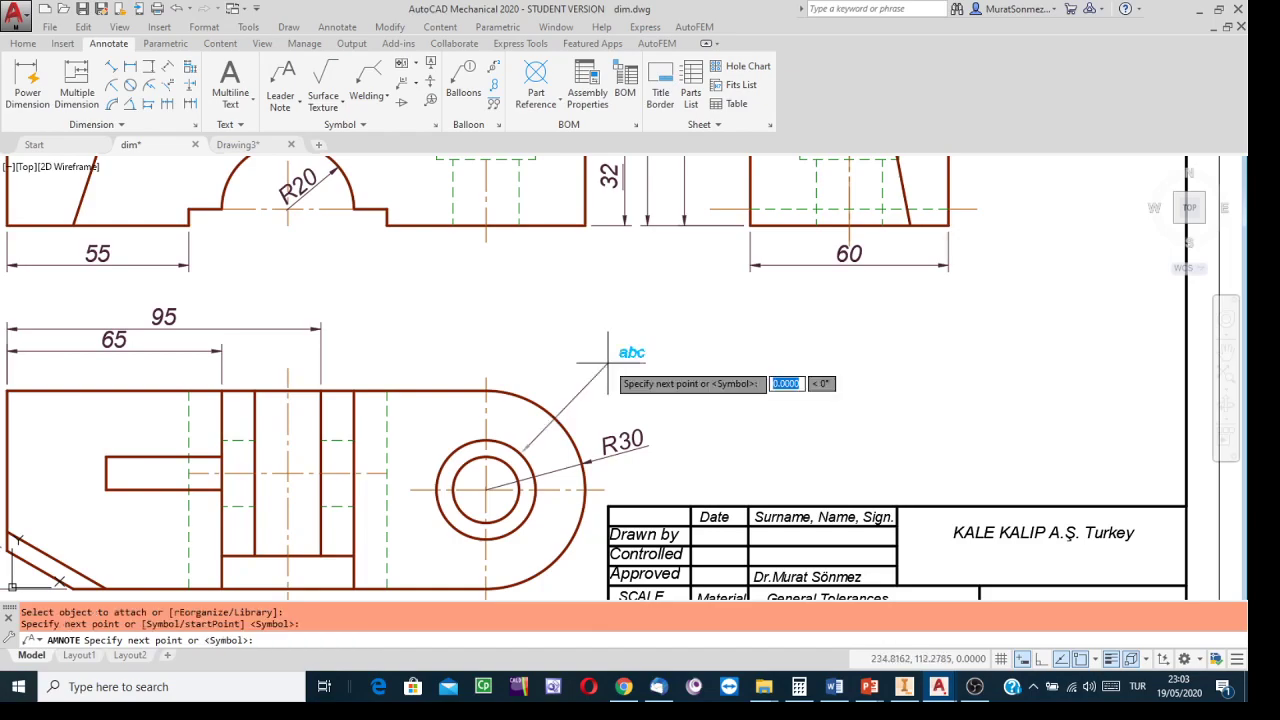
key(Return)
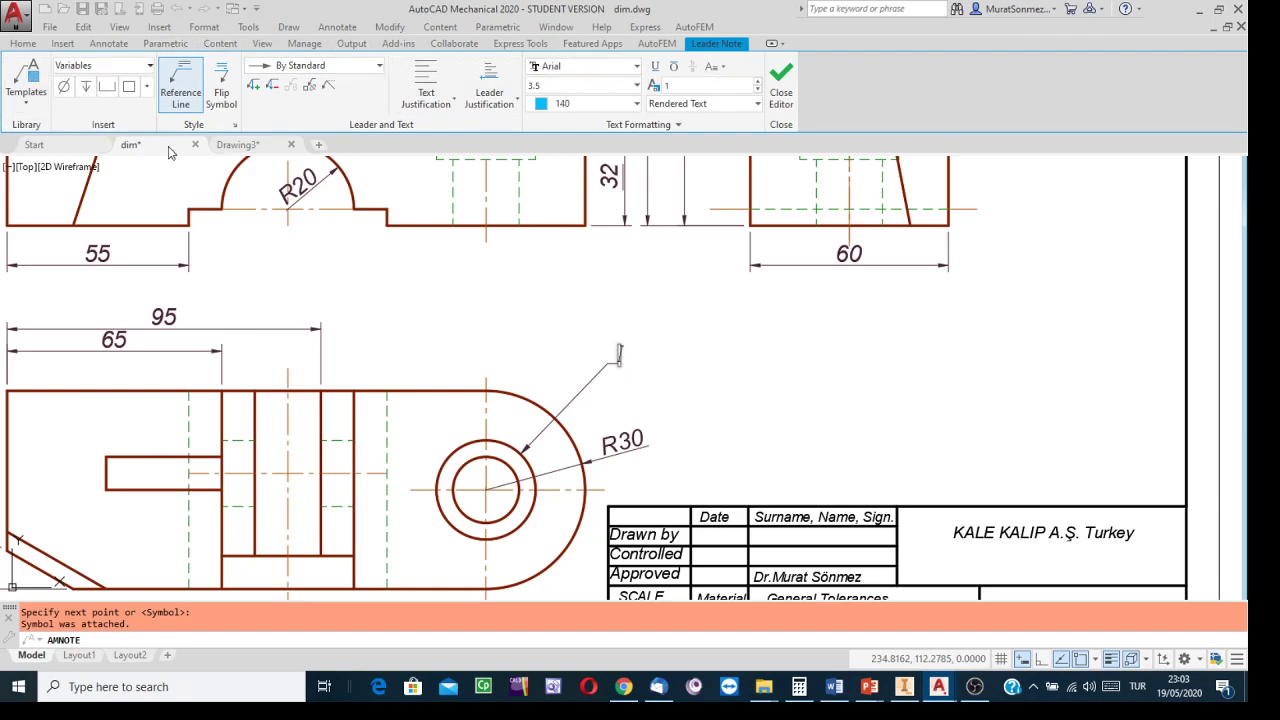
Set the leader note's text colour to purple 100,33,101 and its text height to 5
click(637, 104)
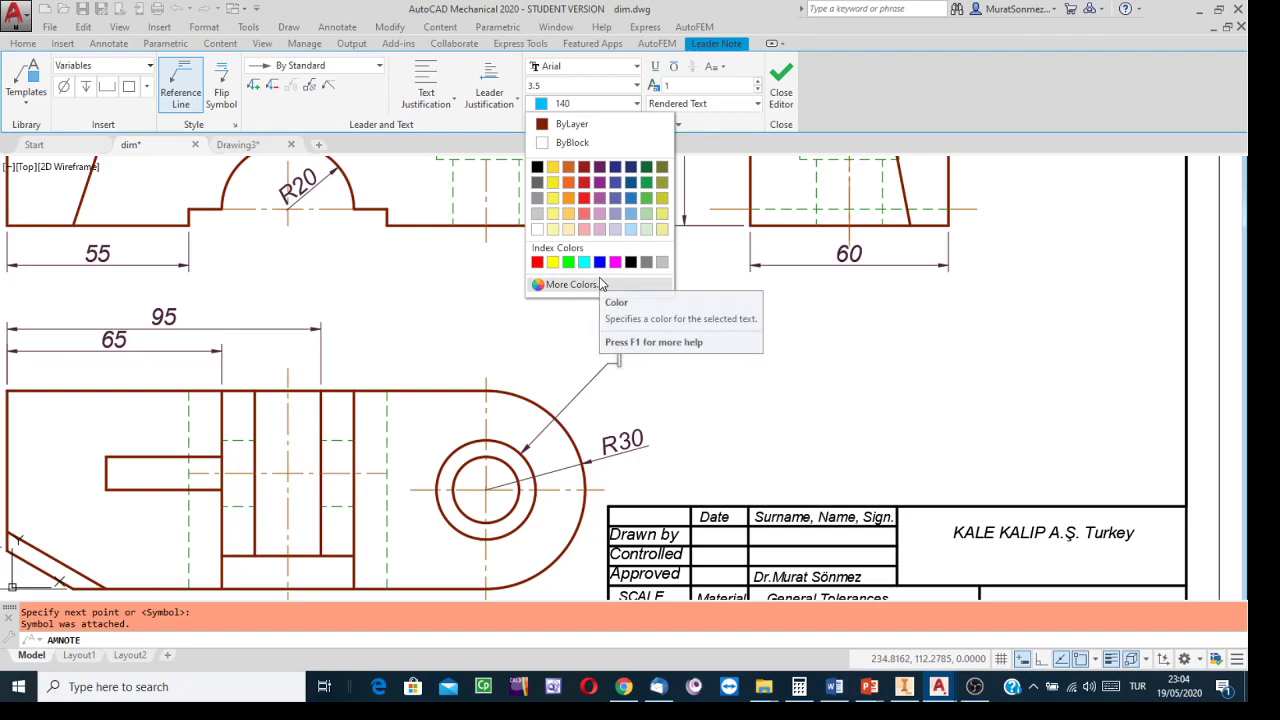
click(600, 170)
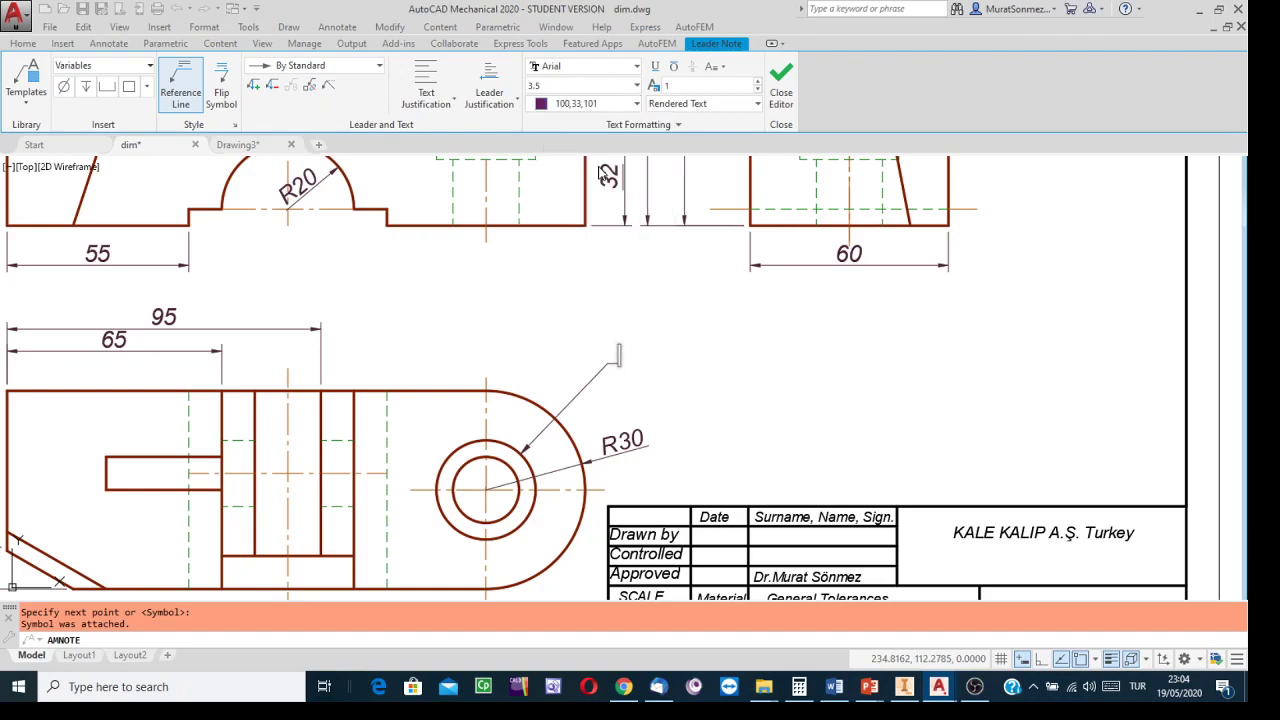
click(638, 87)
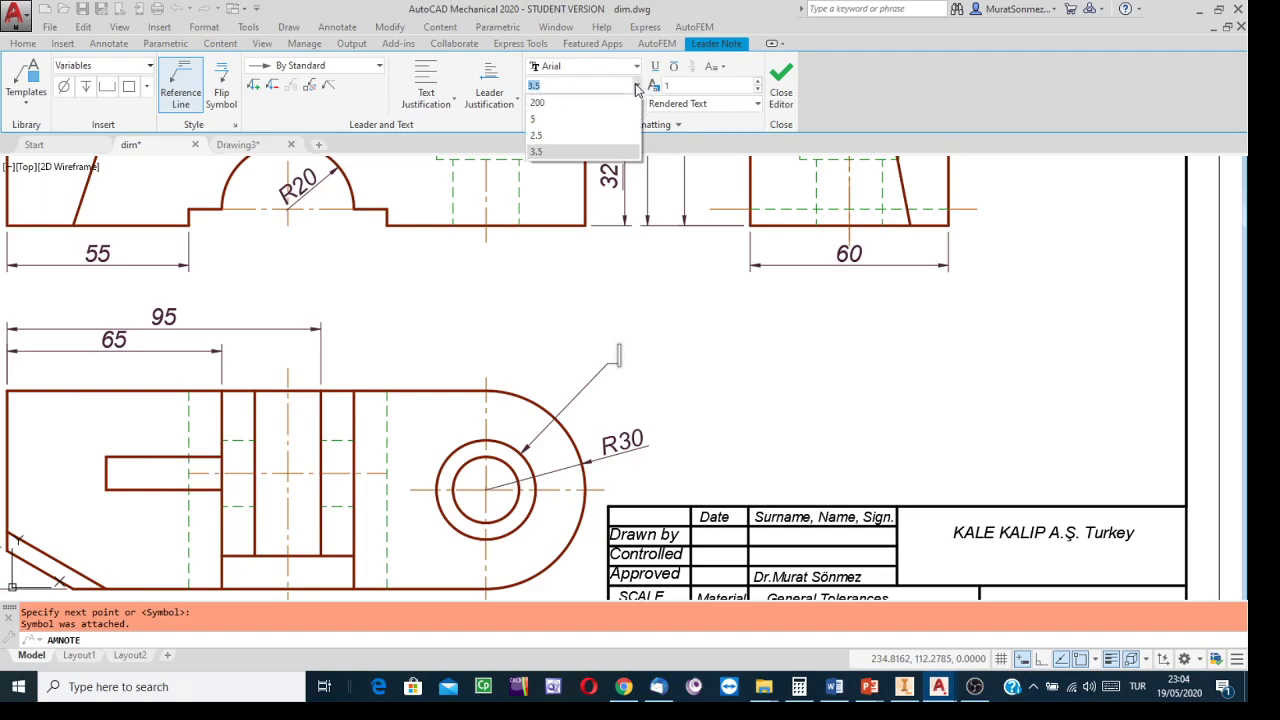
click(537, 119)
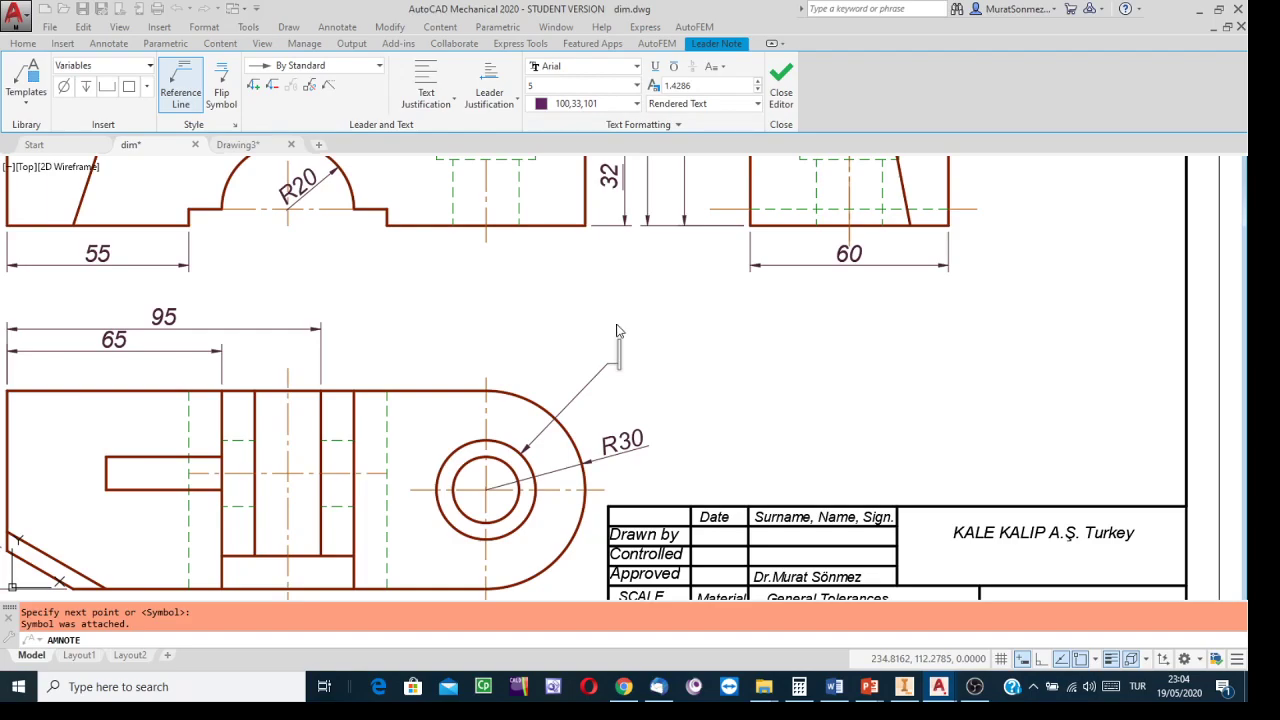
Enter a diameter symbol and 20 followed by a comma as the first part of the stepped hole's leader note
click(147, 88)
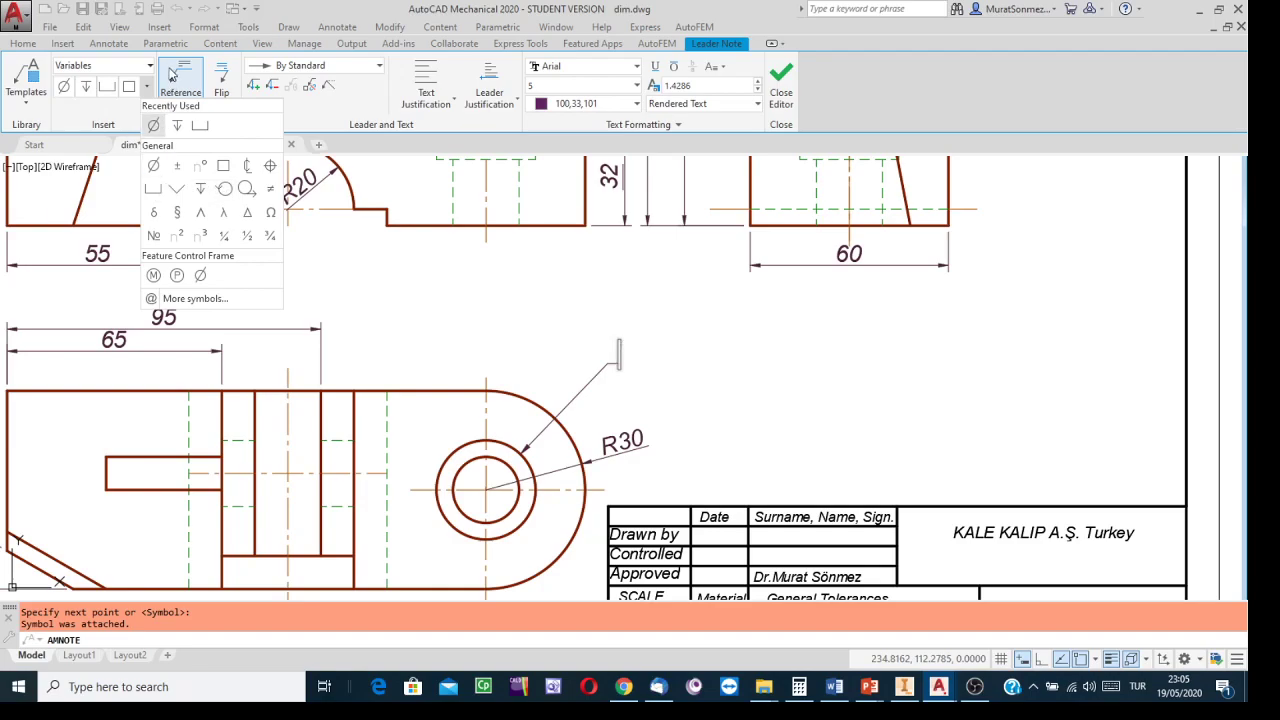
click(153, 166)
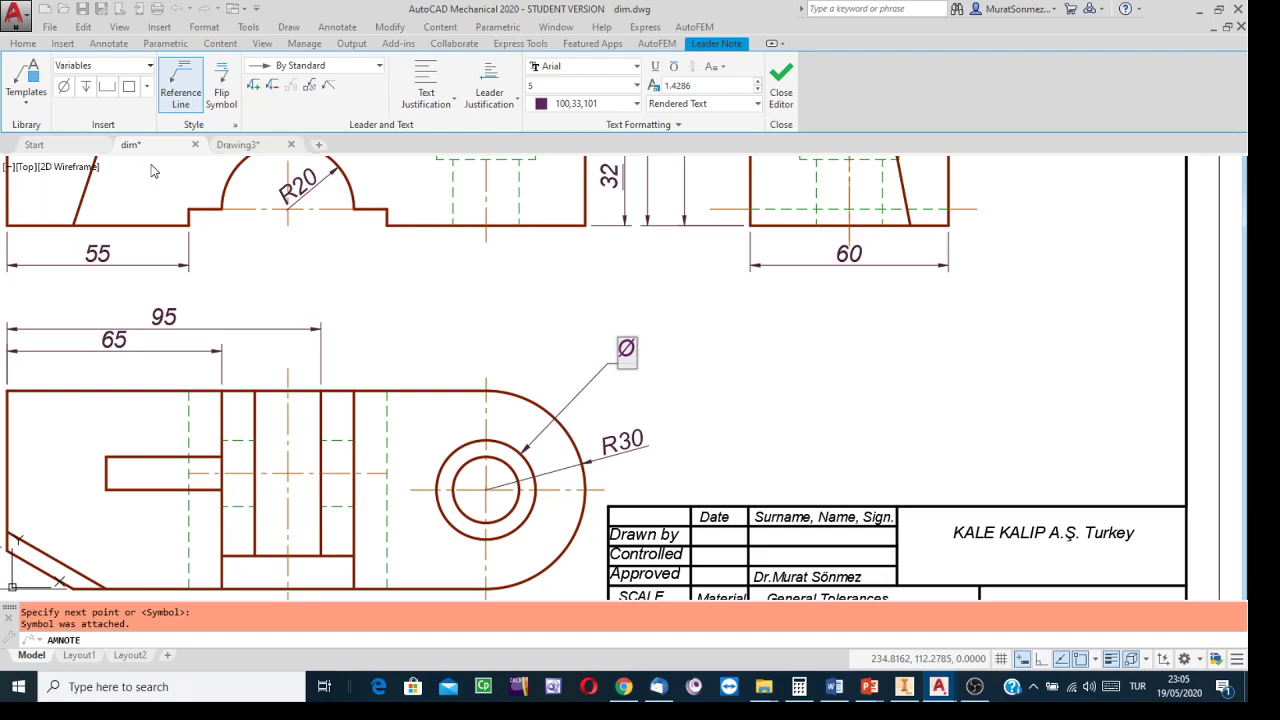
text(20)
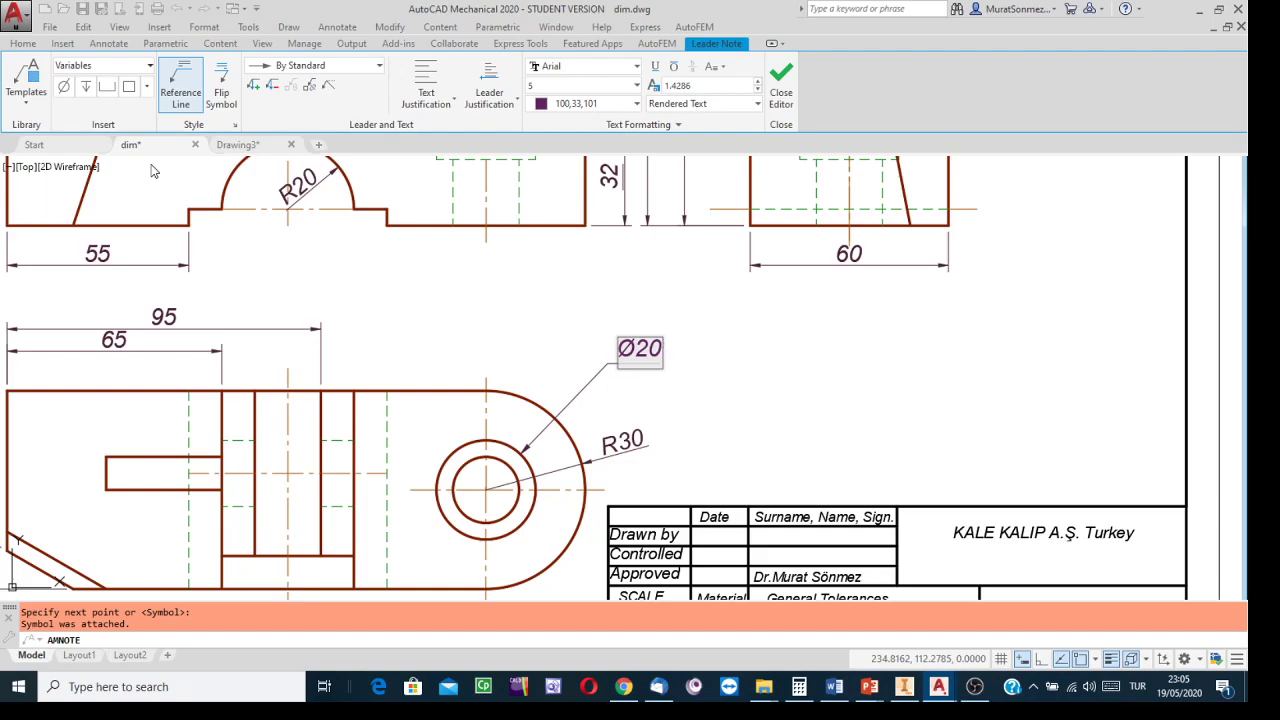
text(,)
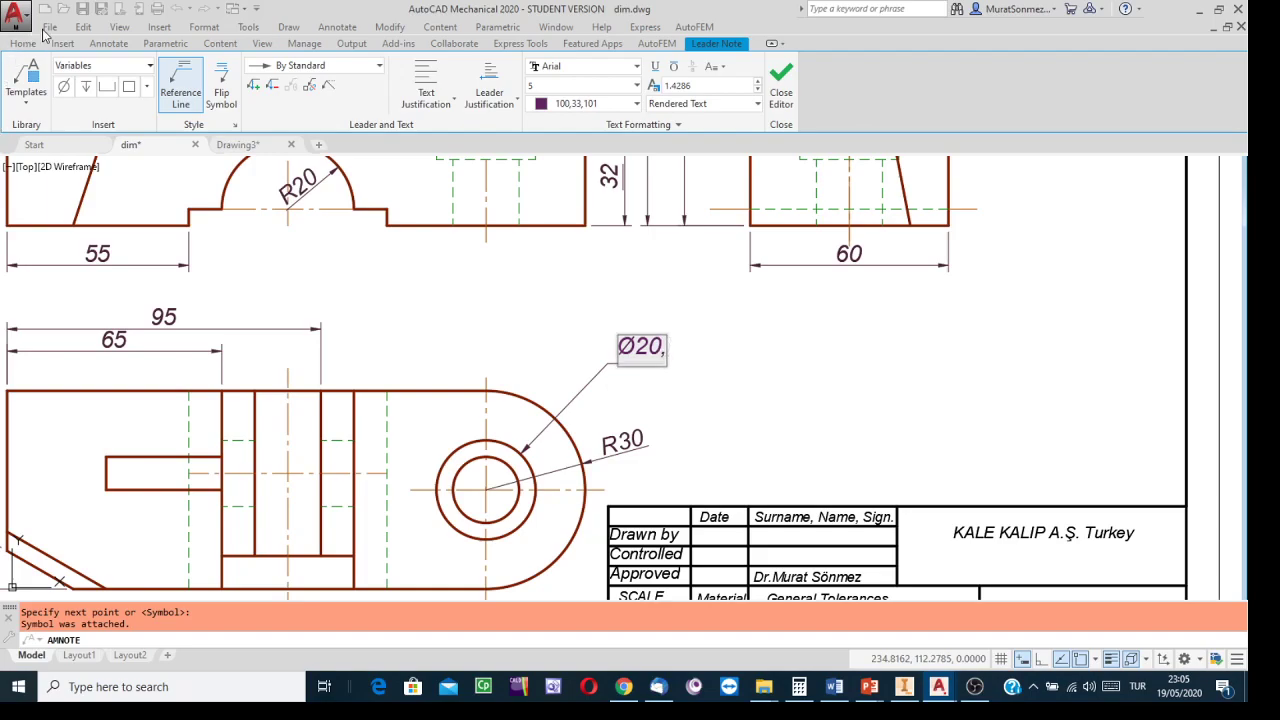
Append a counterbore symbol, a diameter symbol and 30 followed by a comma to the leader note
click(148, 88)
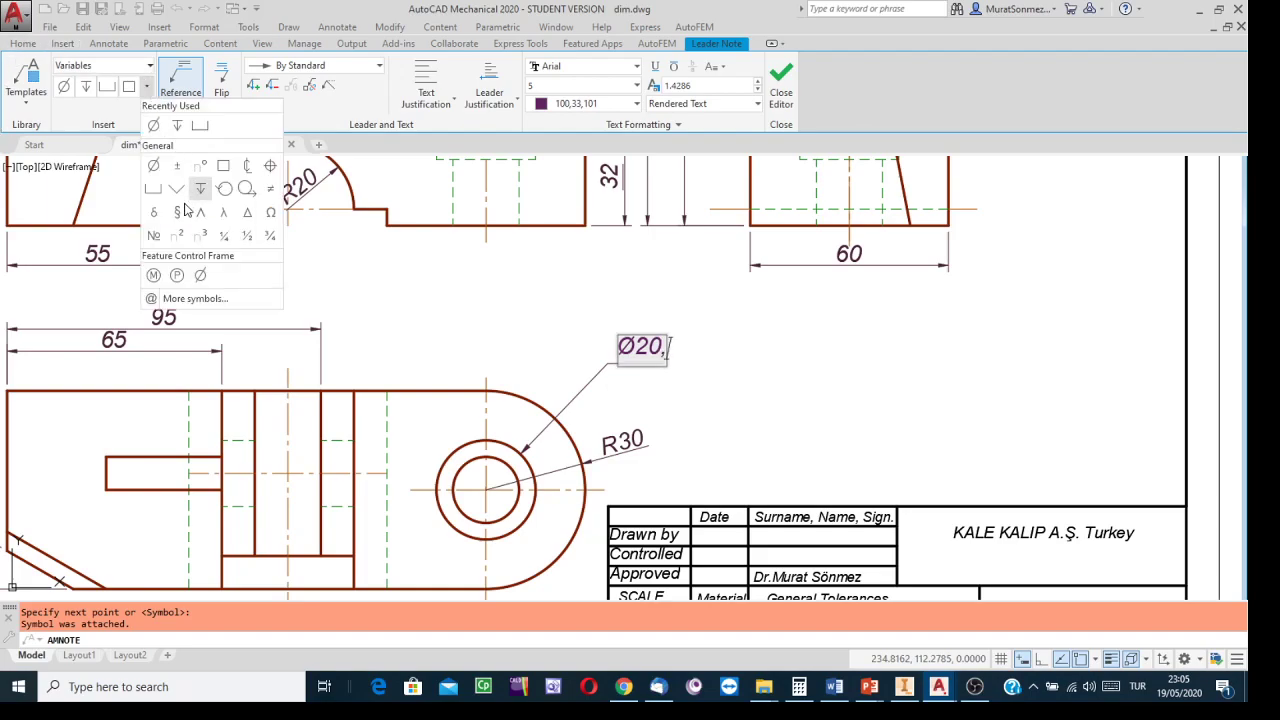
click(153, 189)
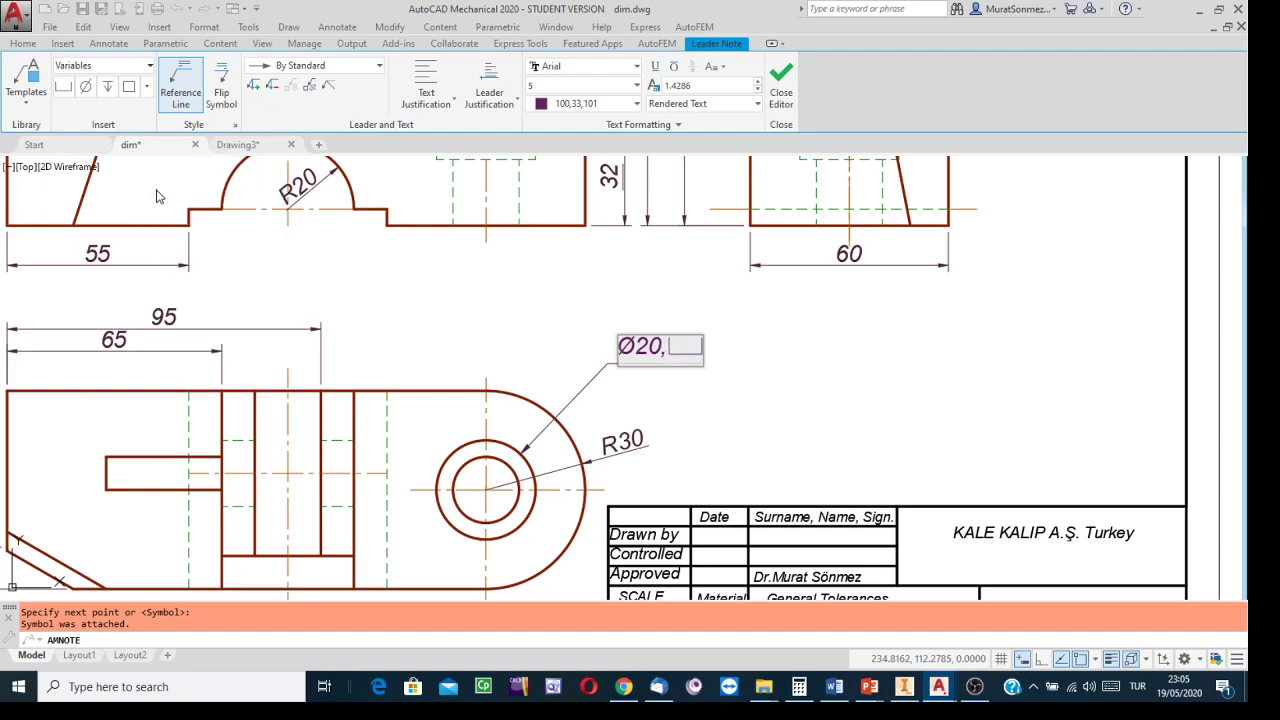
click(85, 86)
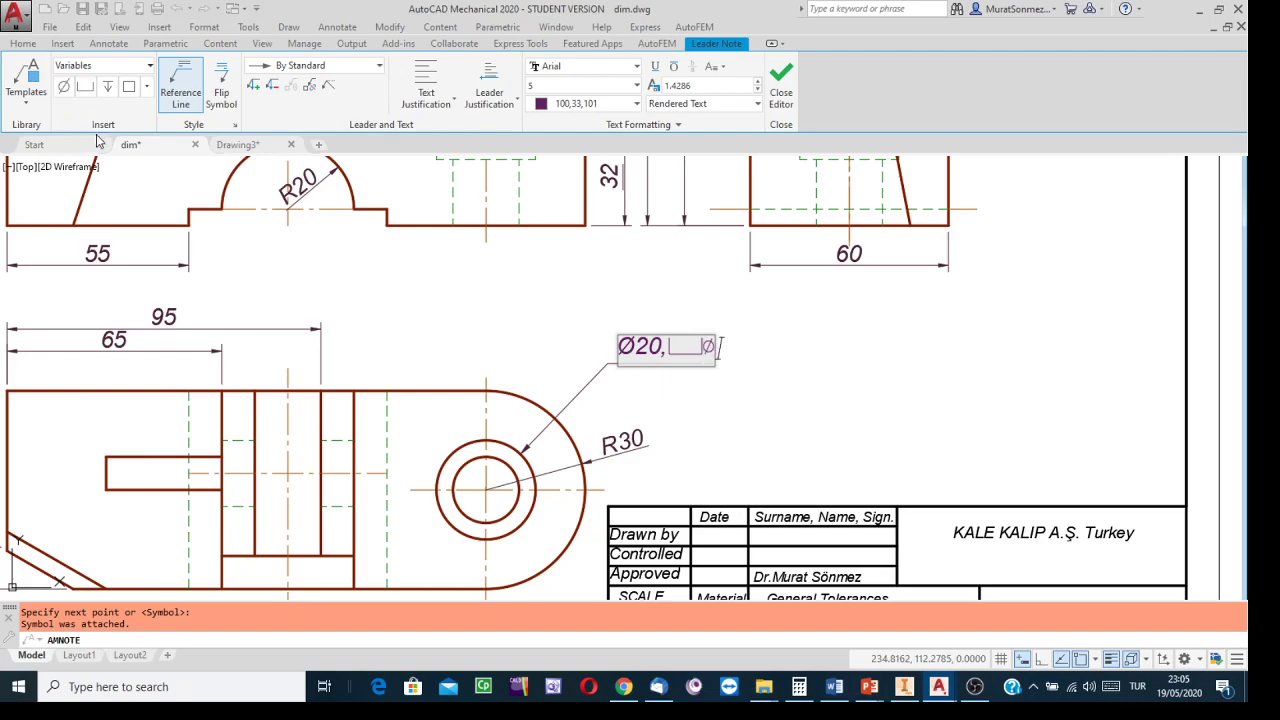
click(148, 89)
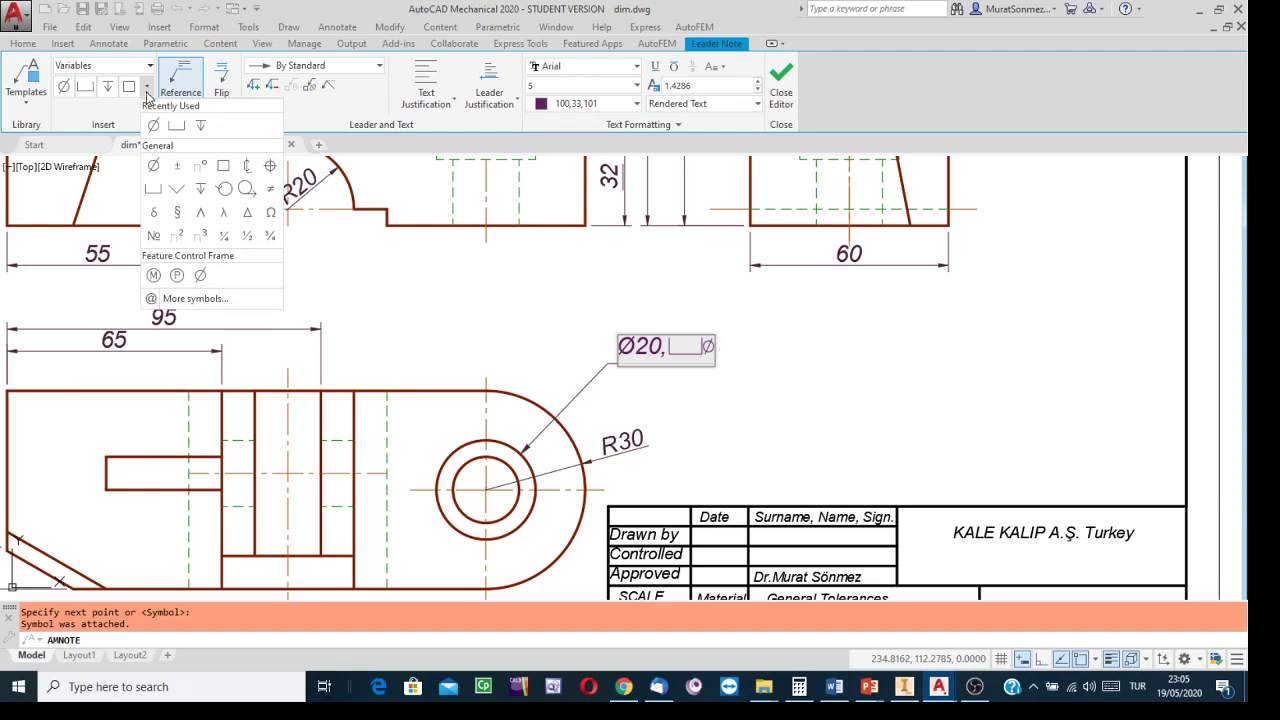
key(BackSpace)
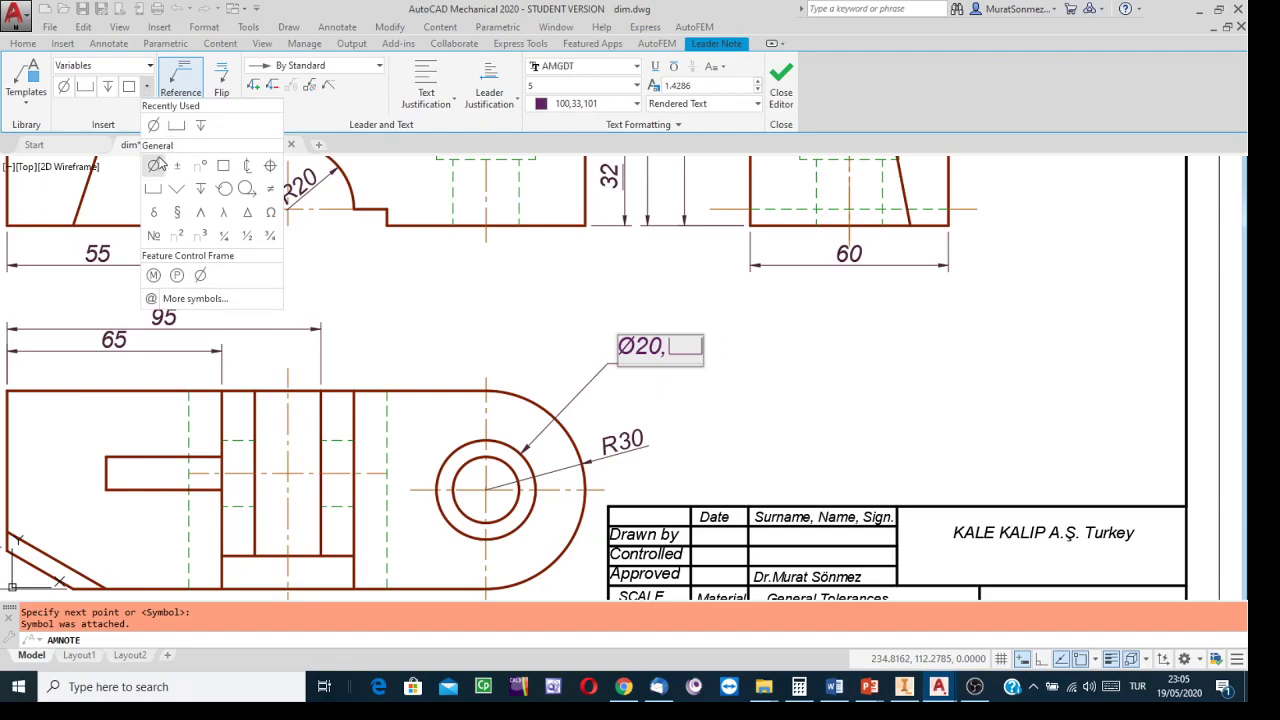
click(155, 167)
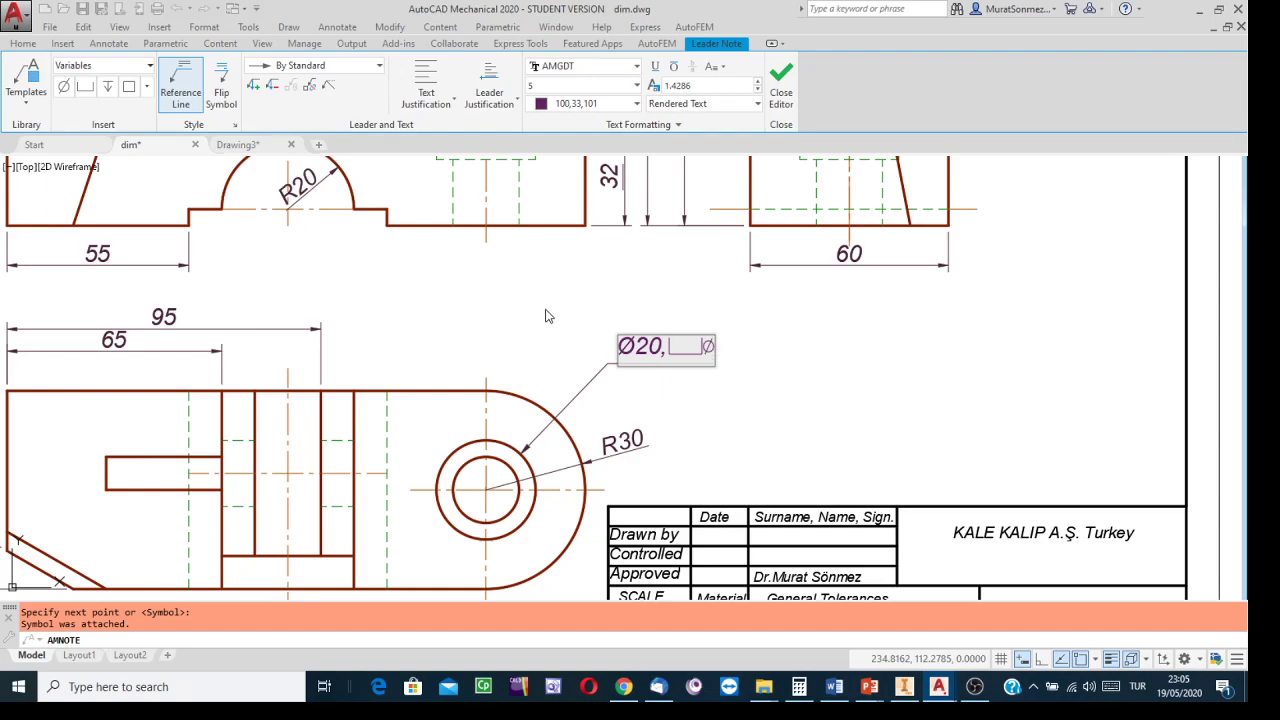
text(30)
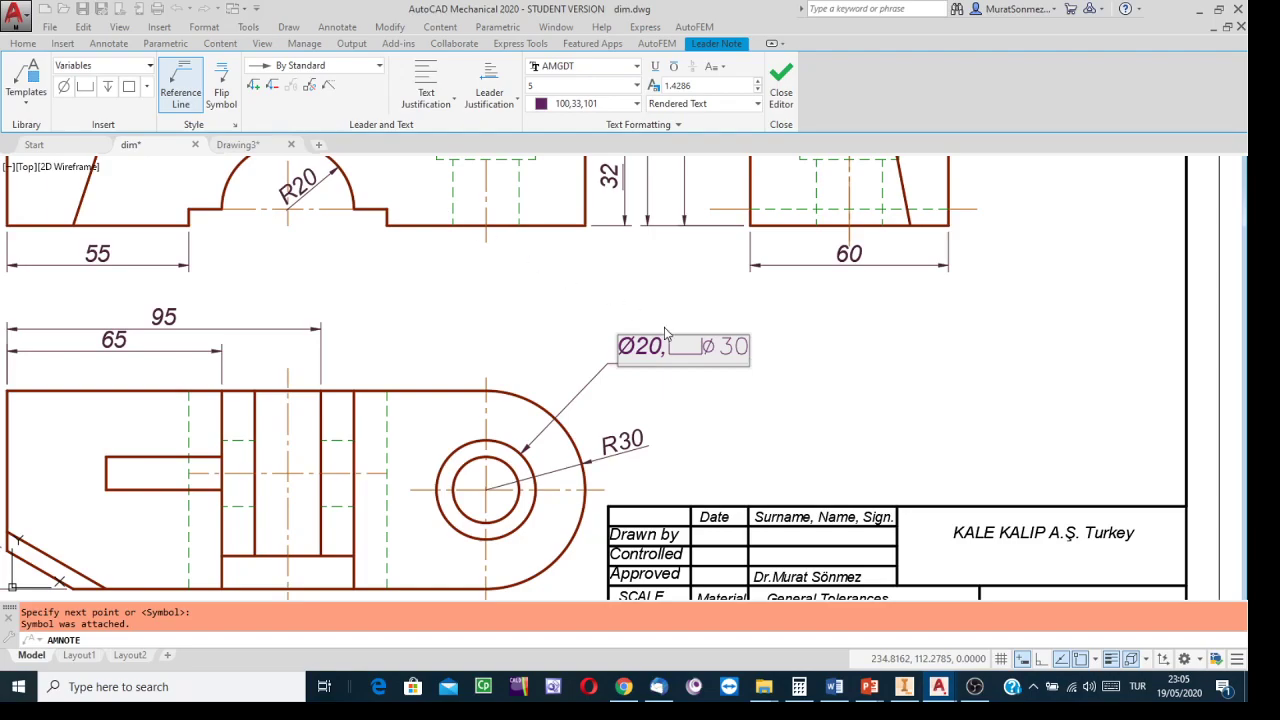
text(,)
Append a depth symbol and 10 to the leader note and finish editing it
click(147, 88)
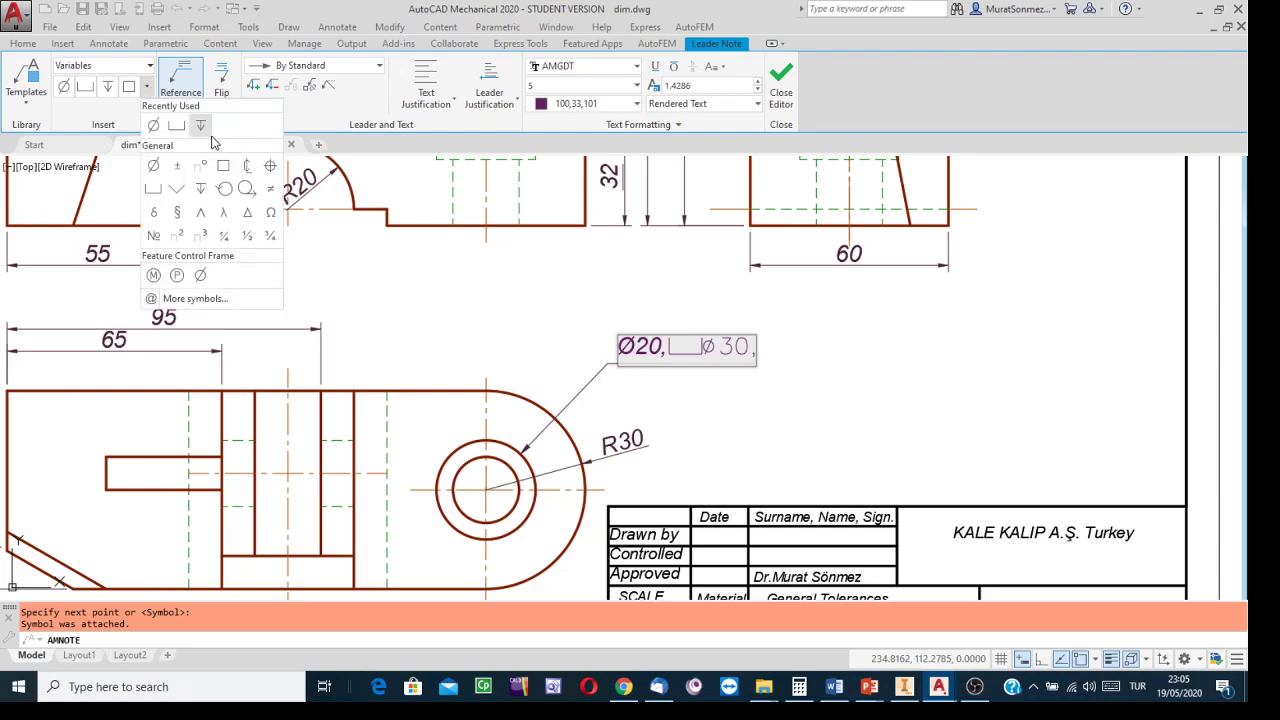
click(201, 190)
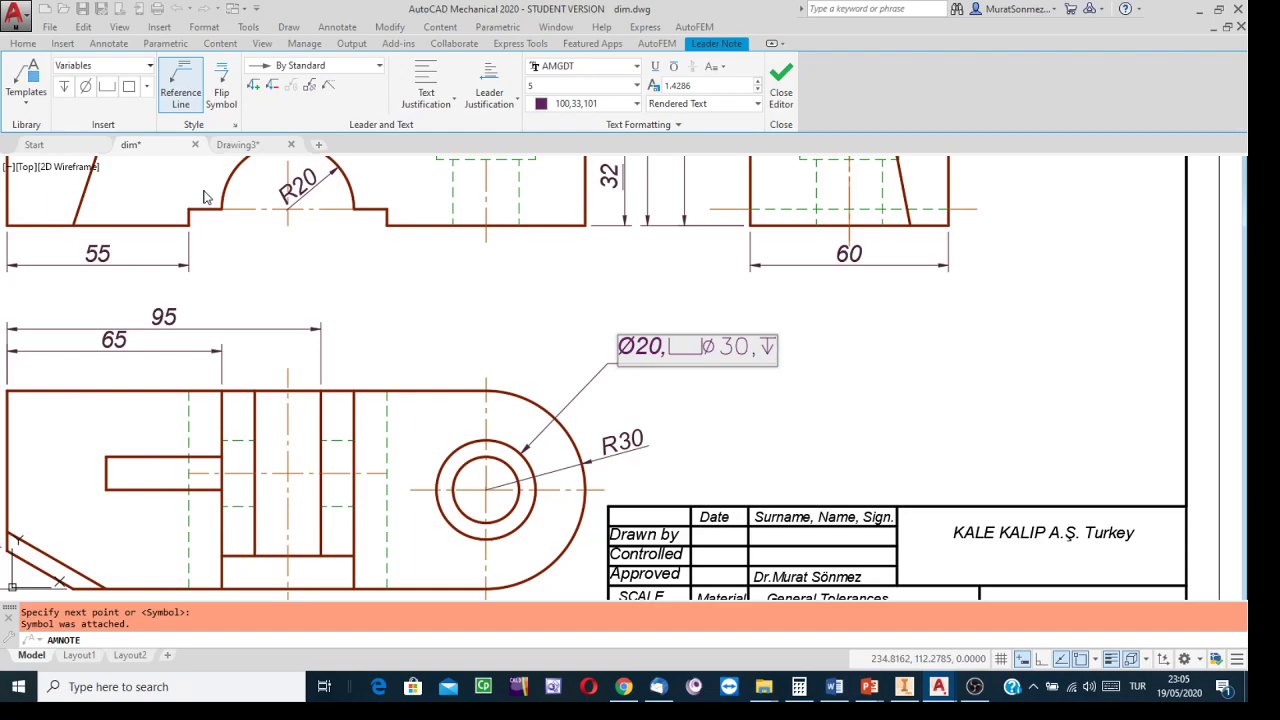
text(10)
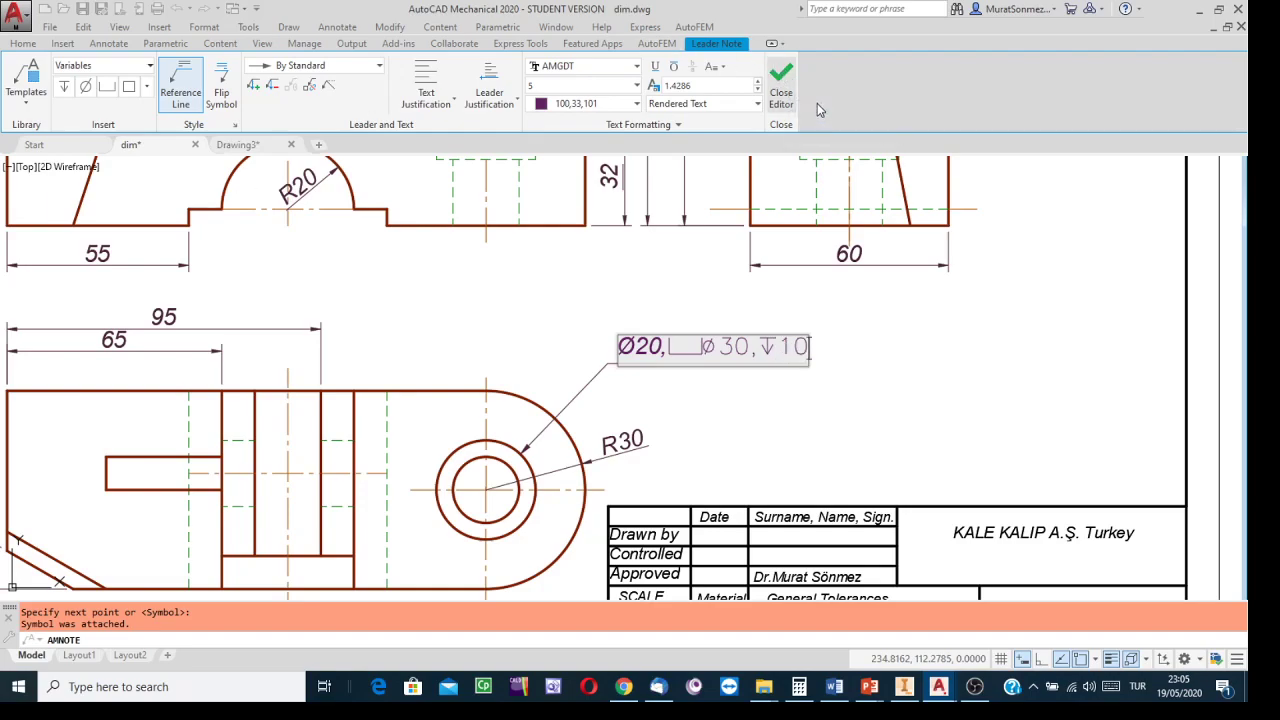
click(781, 80)
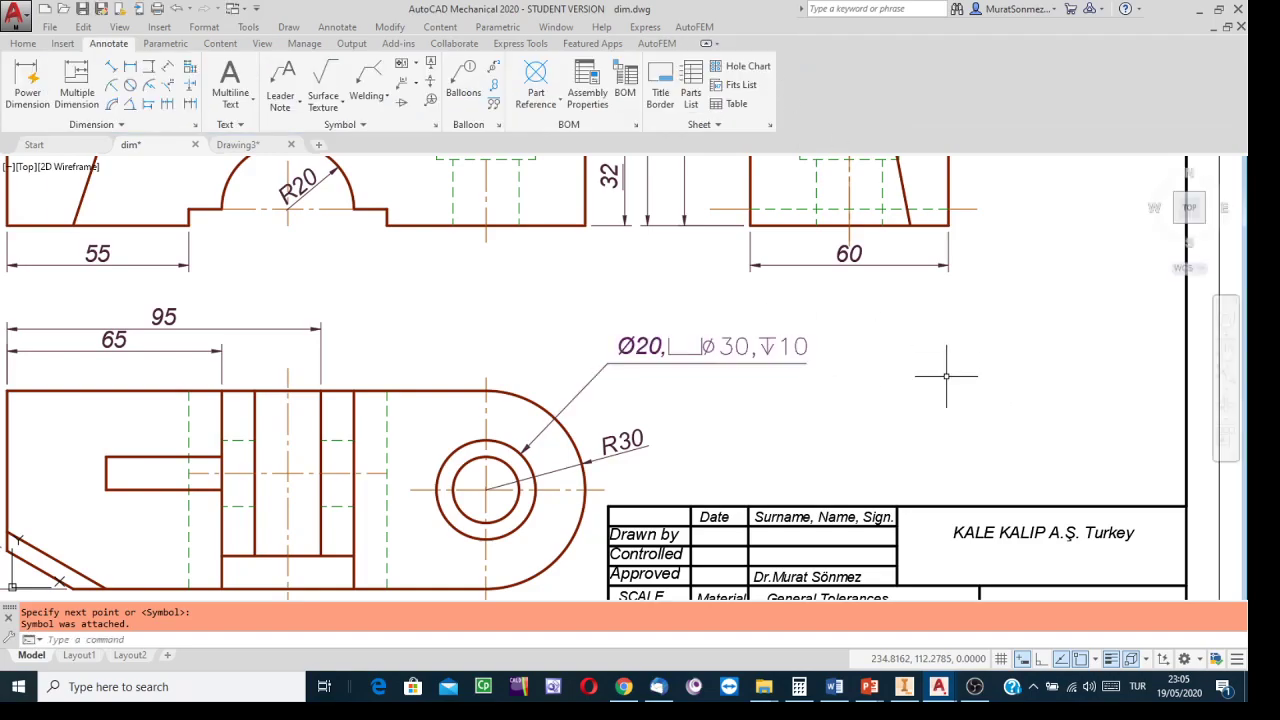
Start saving the drawing under a new name, with CW as the destination folder
scroll(944, 368, down, 5)
mouse_move(945, 379)
middle_down()
mouse_move(837, 414)
mouse_move(810, 403)
middle_up()
scroll(776, 407, up, 2)
scroll(776, 407, down, 2)
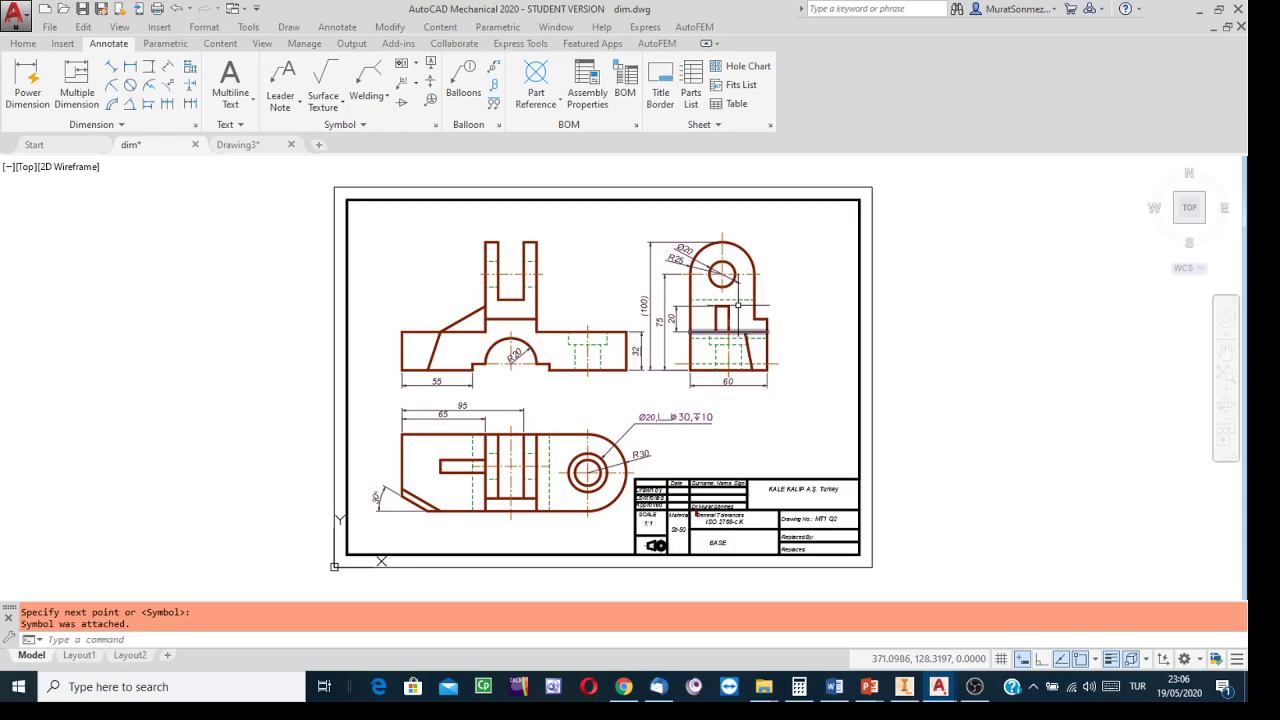
click(19, 29)
click(55, 204)
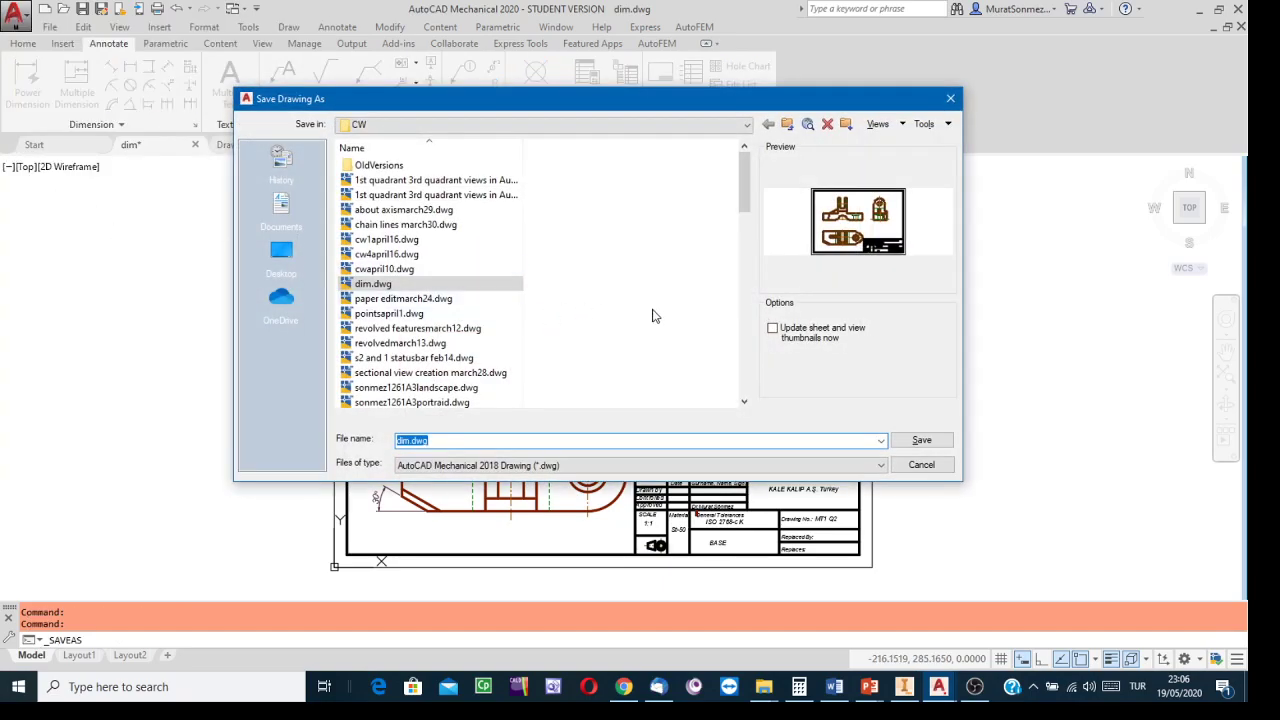
click(746, 126)
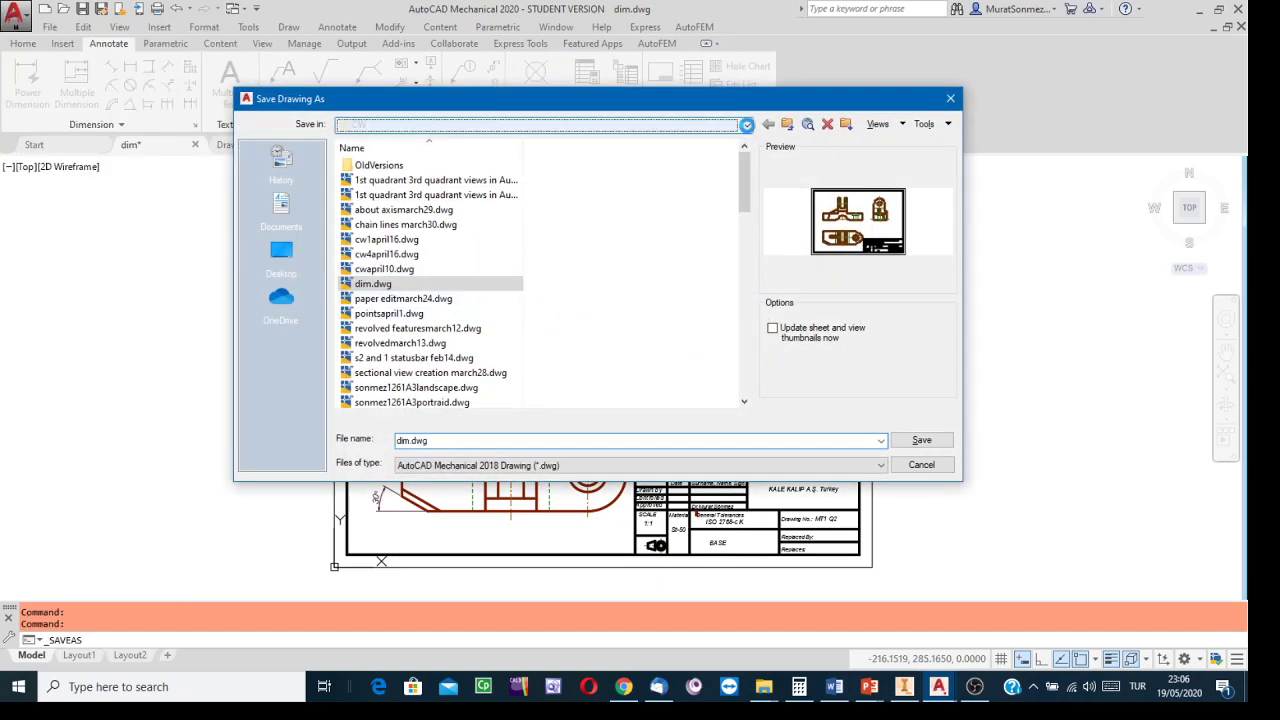
click(435, 228)
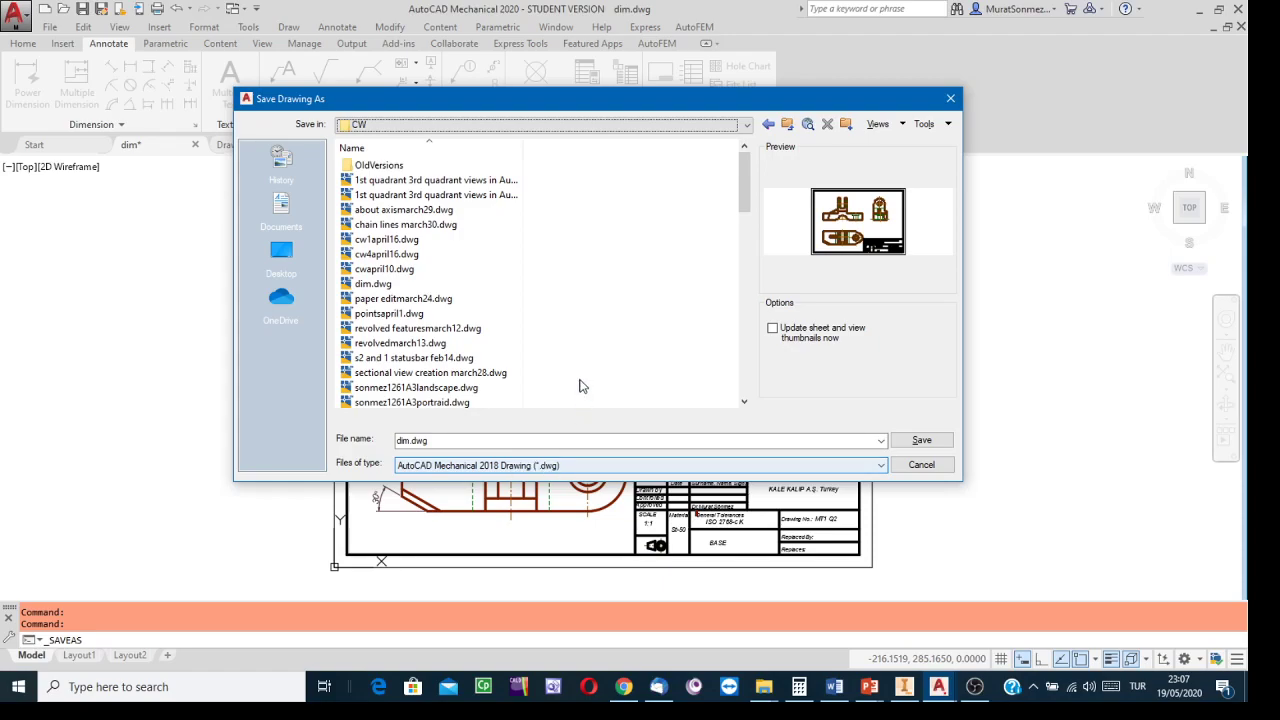
Name the drawing with the author's surname and number followed by cwdimensionsma19, and save it
click(412, 445)
drag(471, 446, 393, 439)
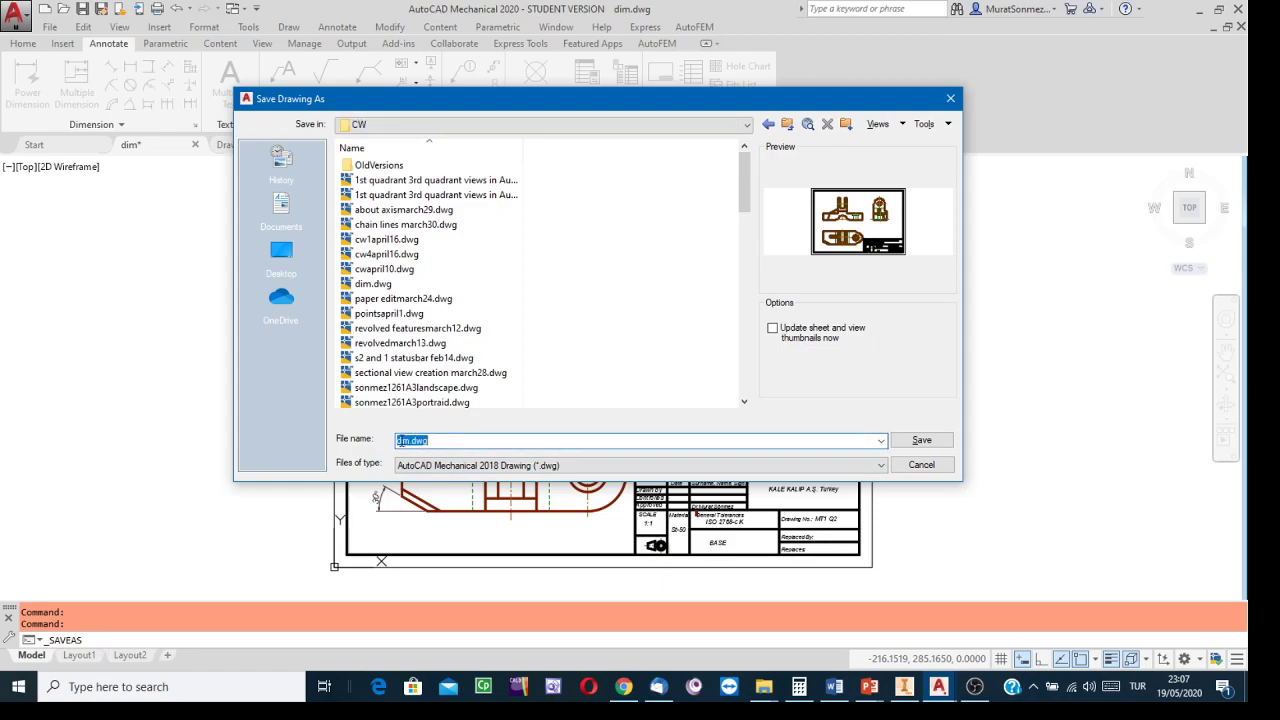
text(so)
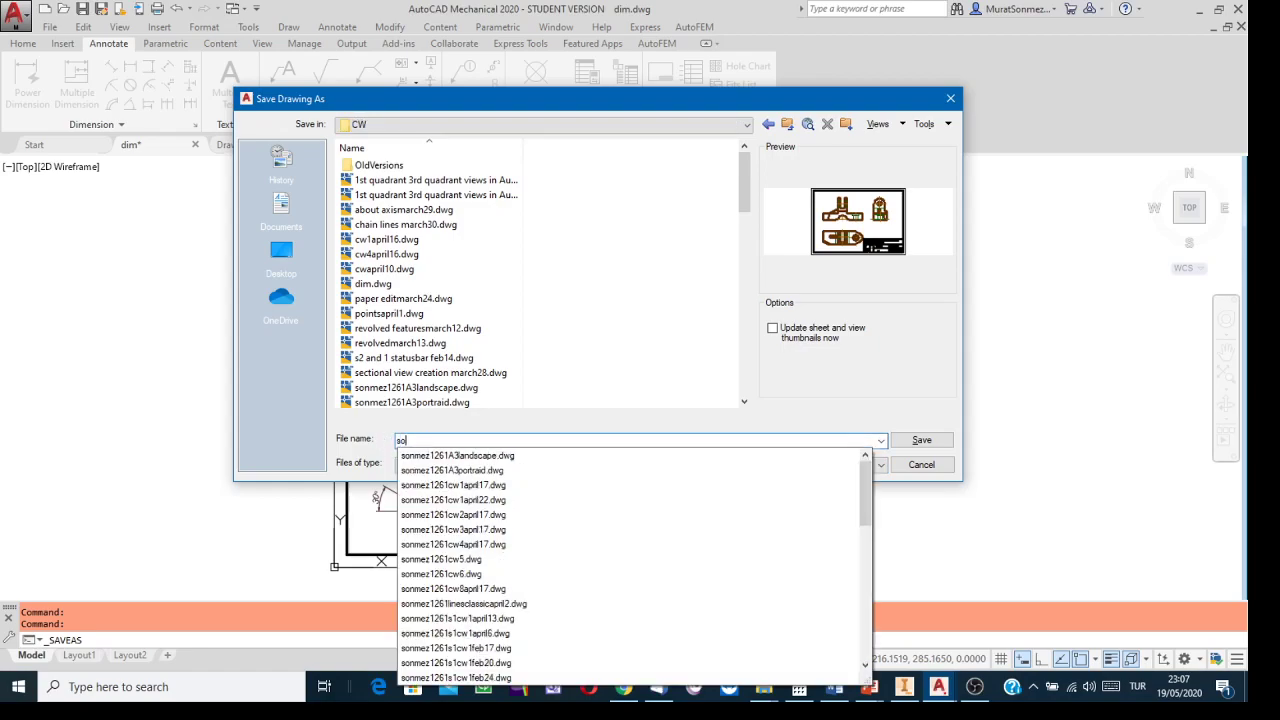
text(nmez1261cw)
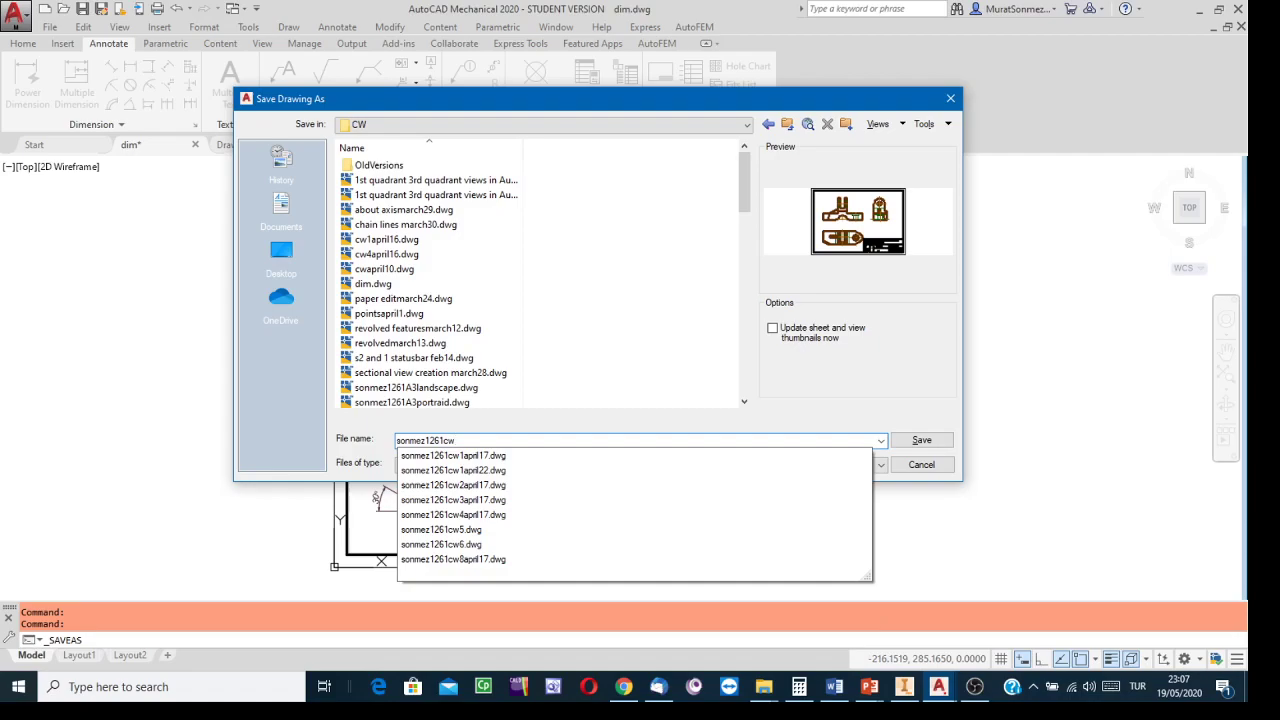
text(dim)
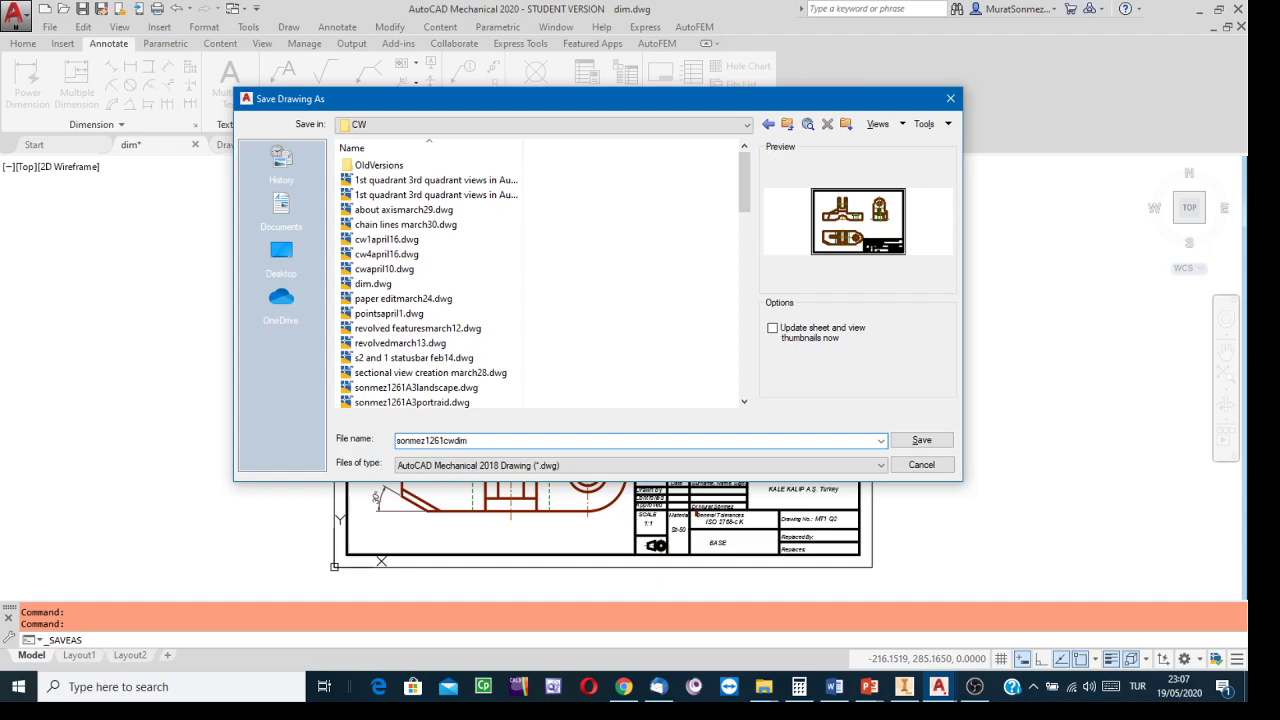
text(ensions)
key(BackSpace)
text(am)
text(a19)
click(921, 444)
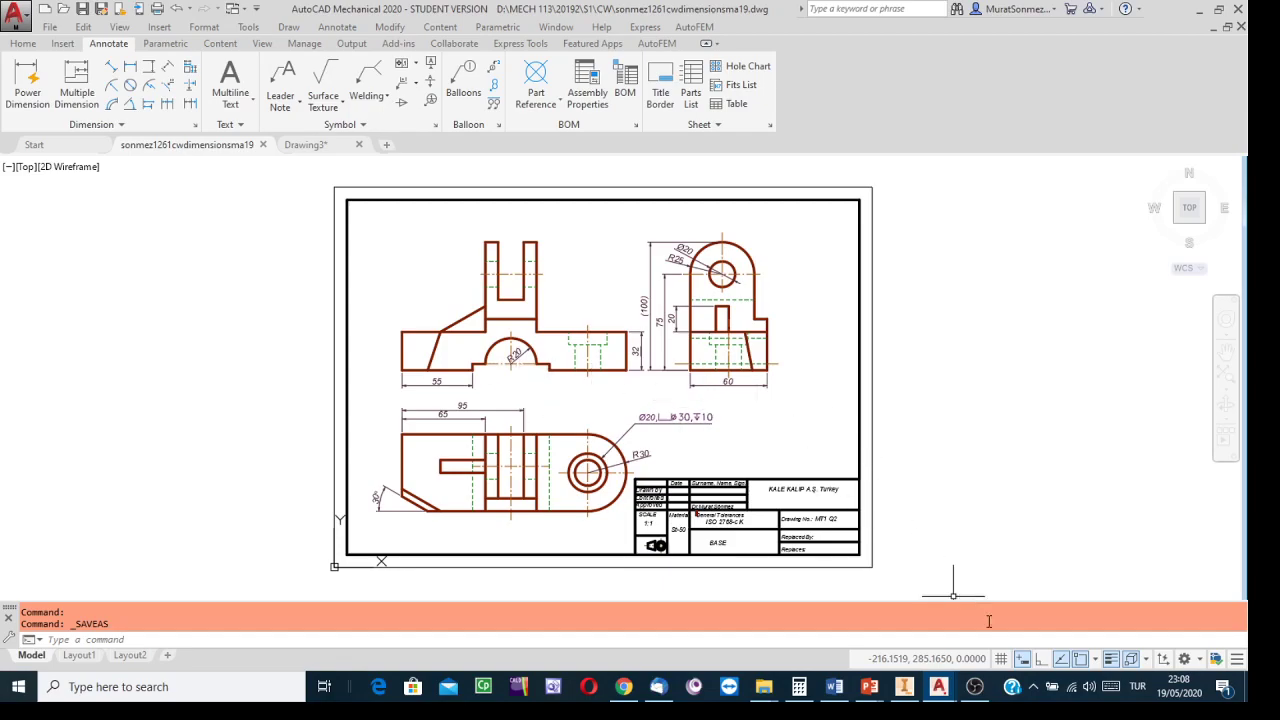
Switch to the dim.ipt model in Inventor, examine the part's underside, restore the home view, and return to the dimensioned drawing in AutoCAD Mechanical
click(904, 686)
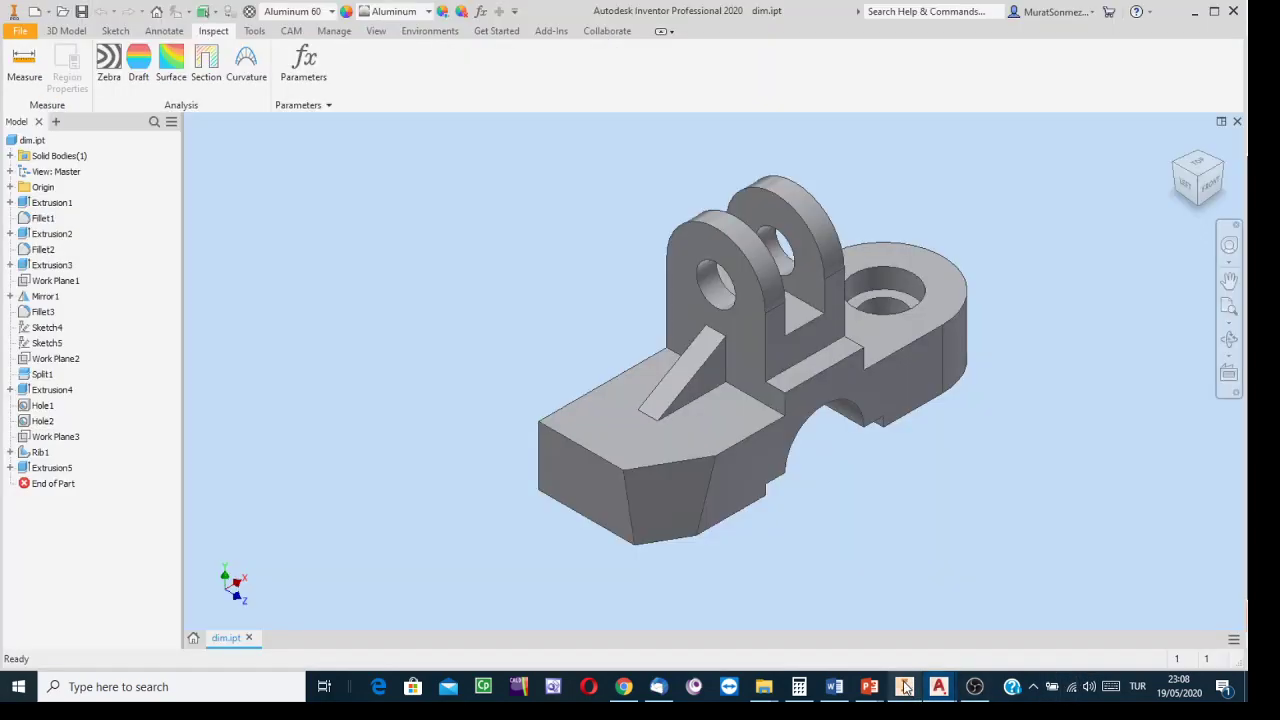
click(1229, 339)
drag(831, 460, 814, 509)
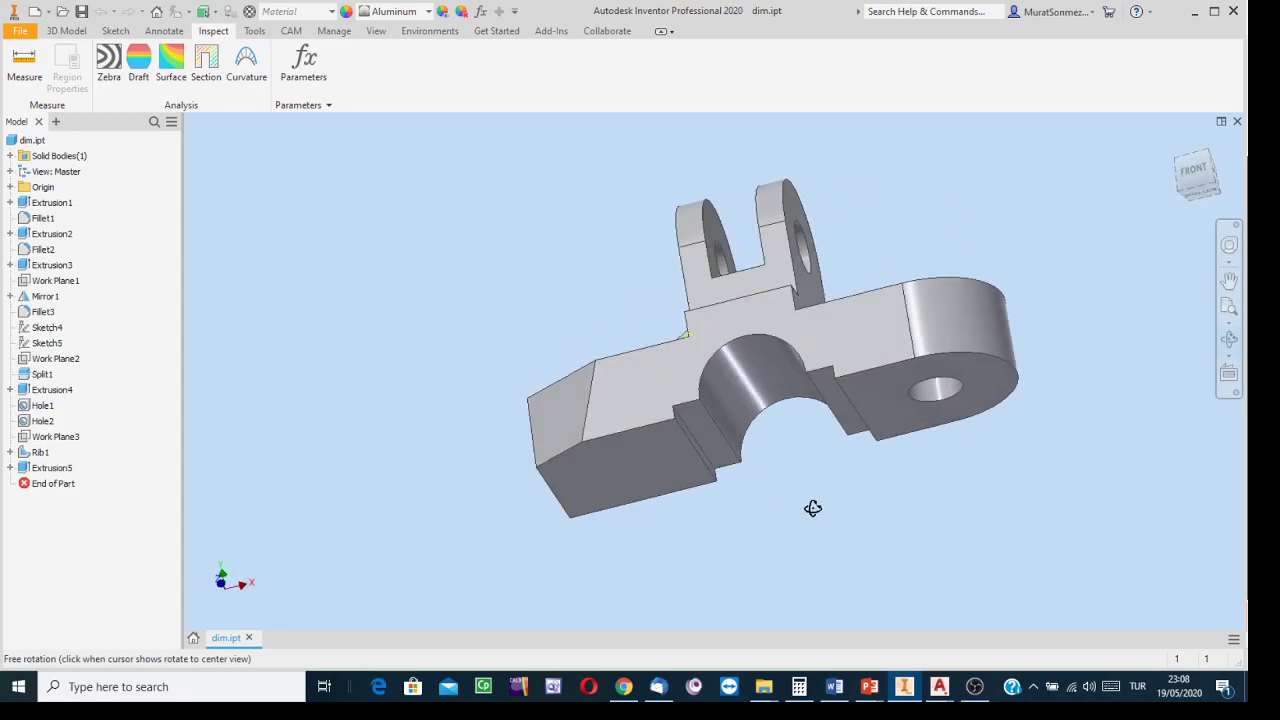
key(Escape)
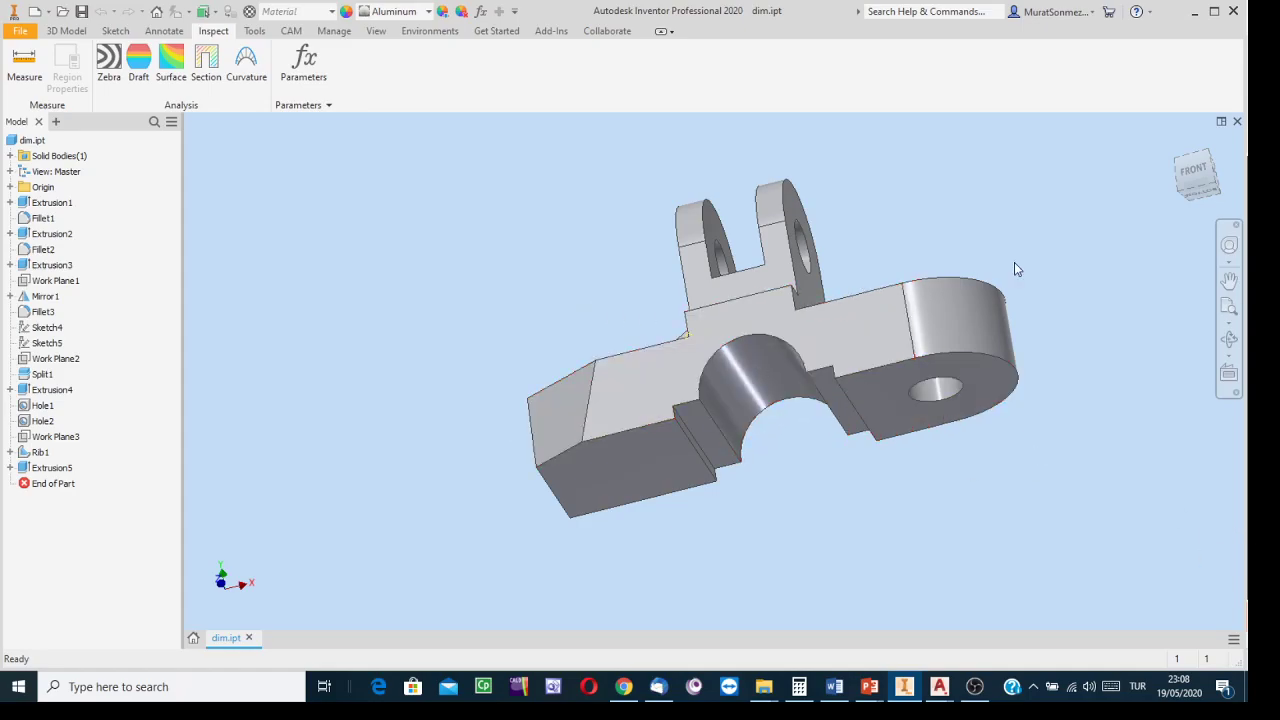
click(1176, 143)
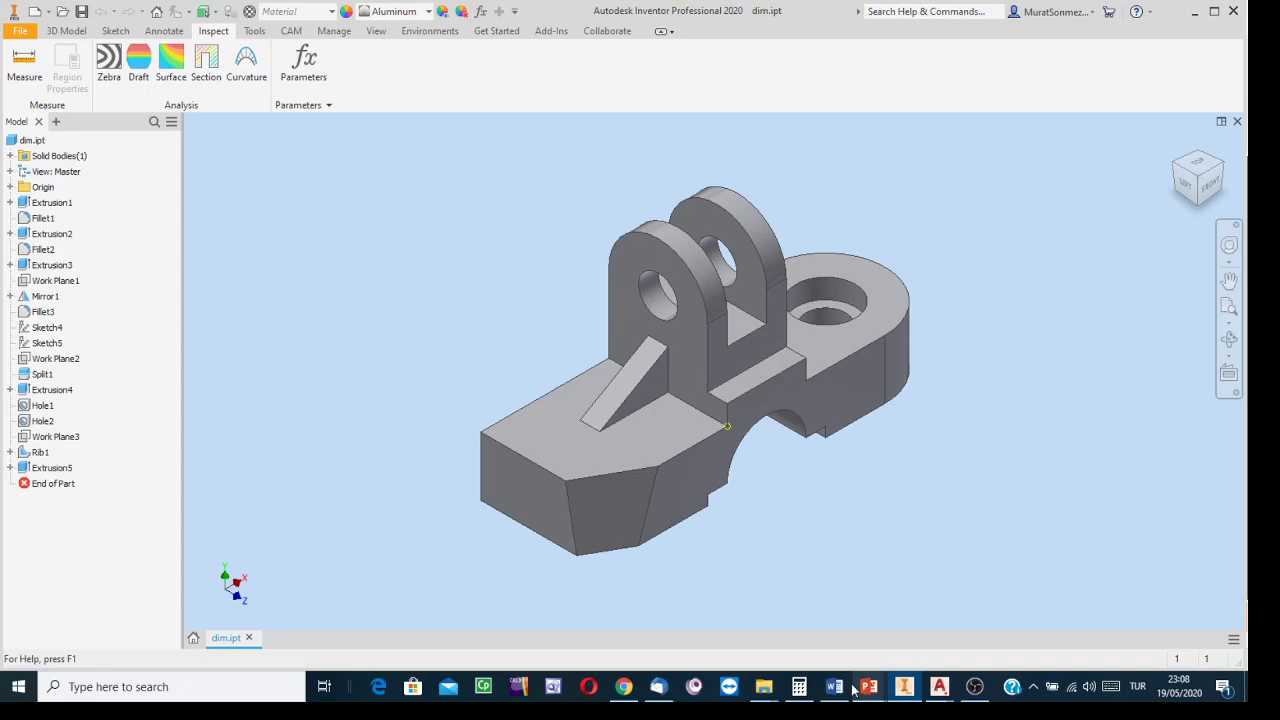
mouse_move(936, 688)
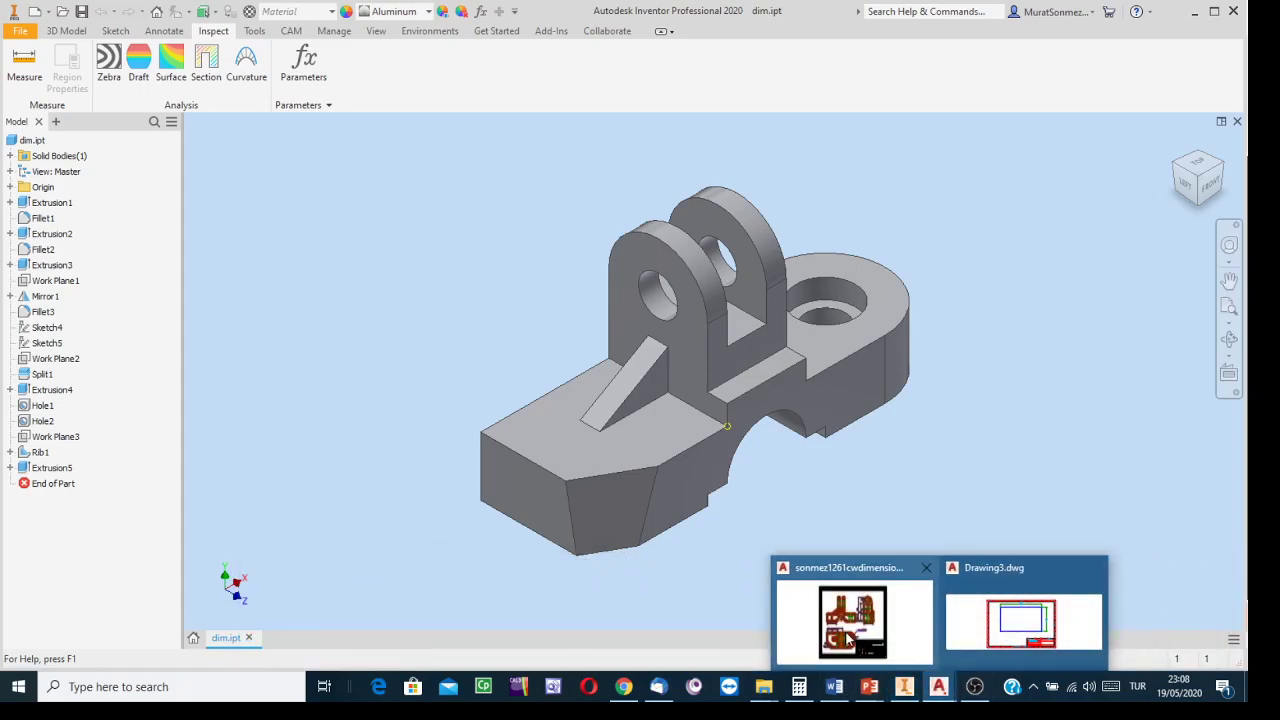
click(820, 610)
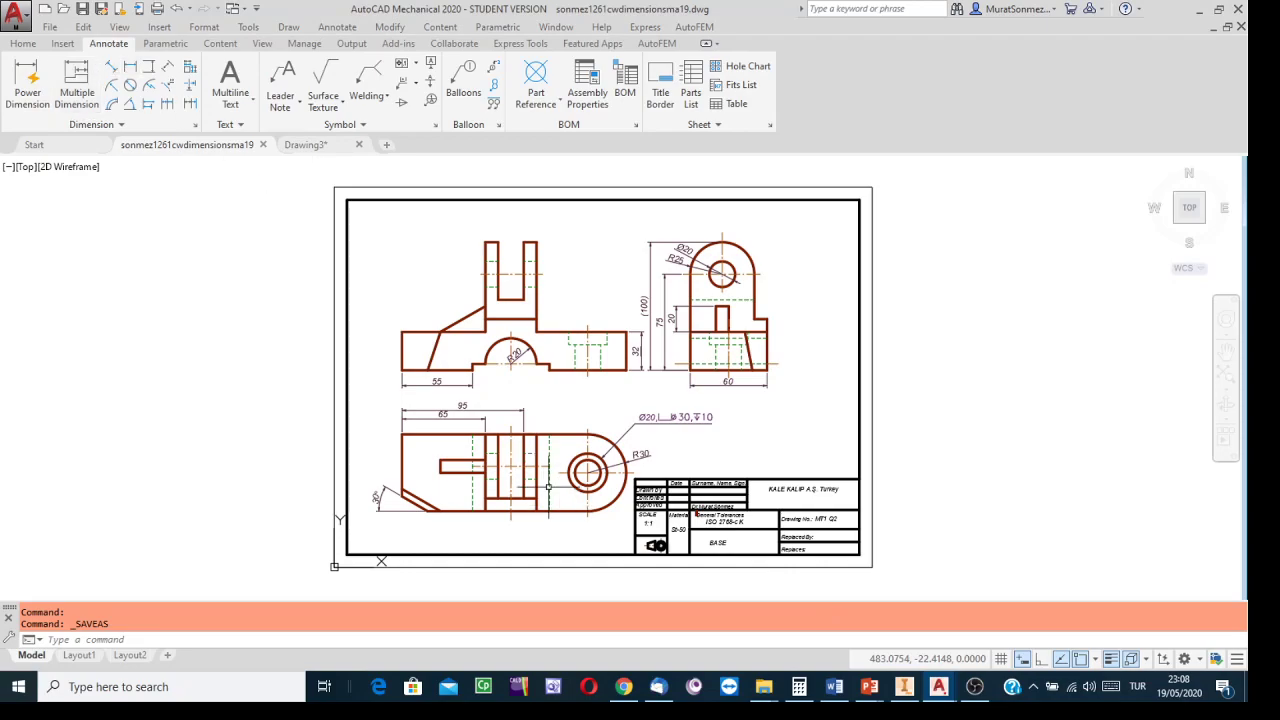
Add a horizontal power dimension across the bottom slot of the front view, placed below the view in line with the 55 dimension
scroll(480, 385, up, 4)
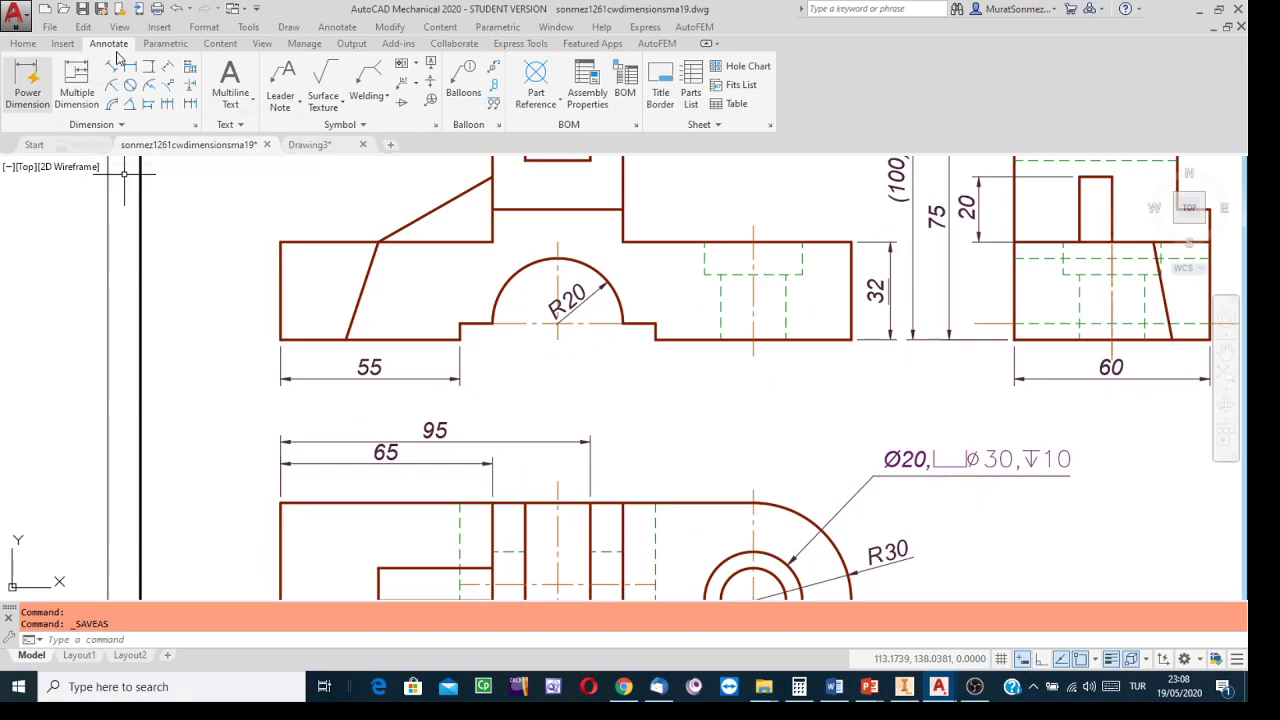
click(27, 82)
click(462, 332)
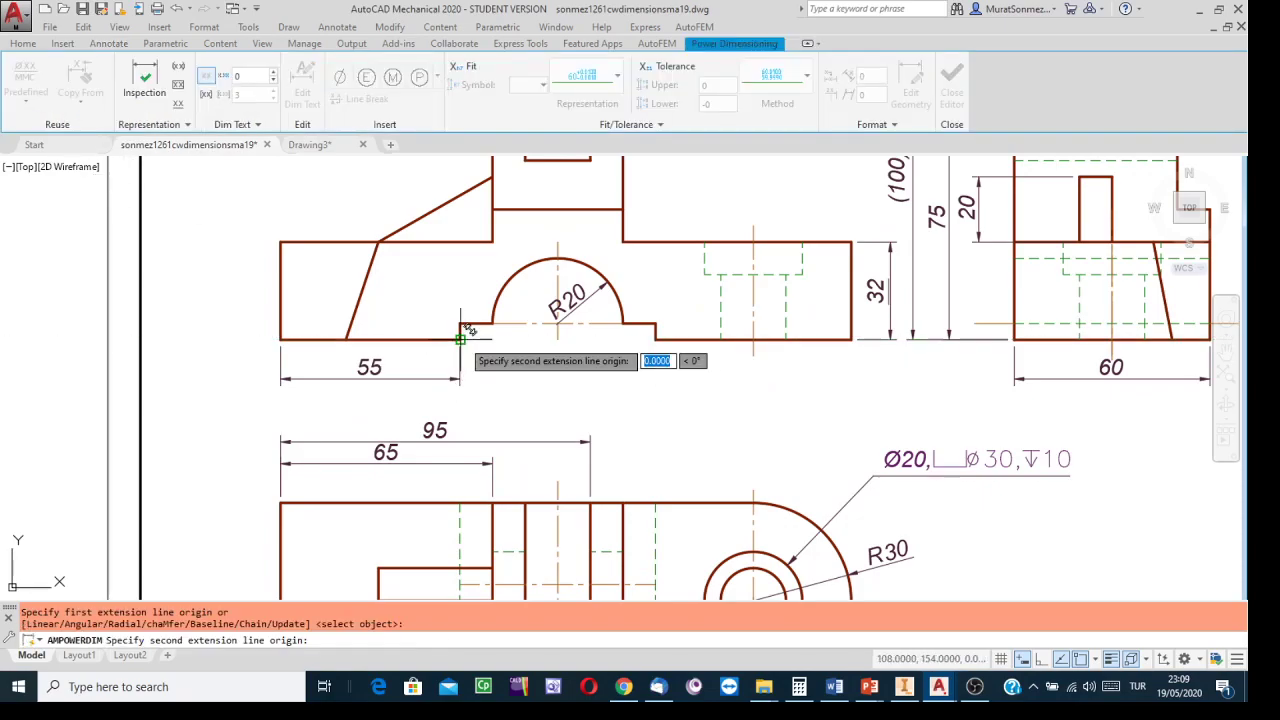
click(655, 328)
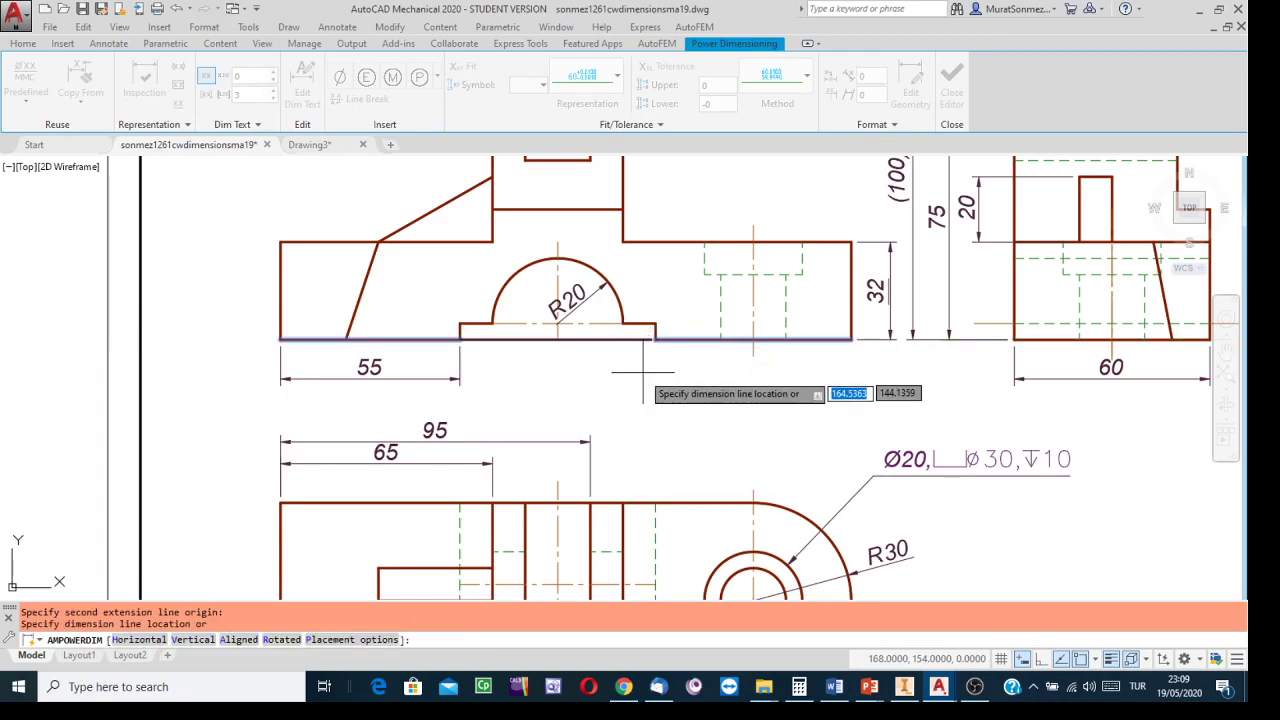
click(590, 378)
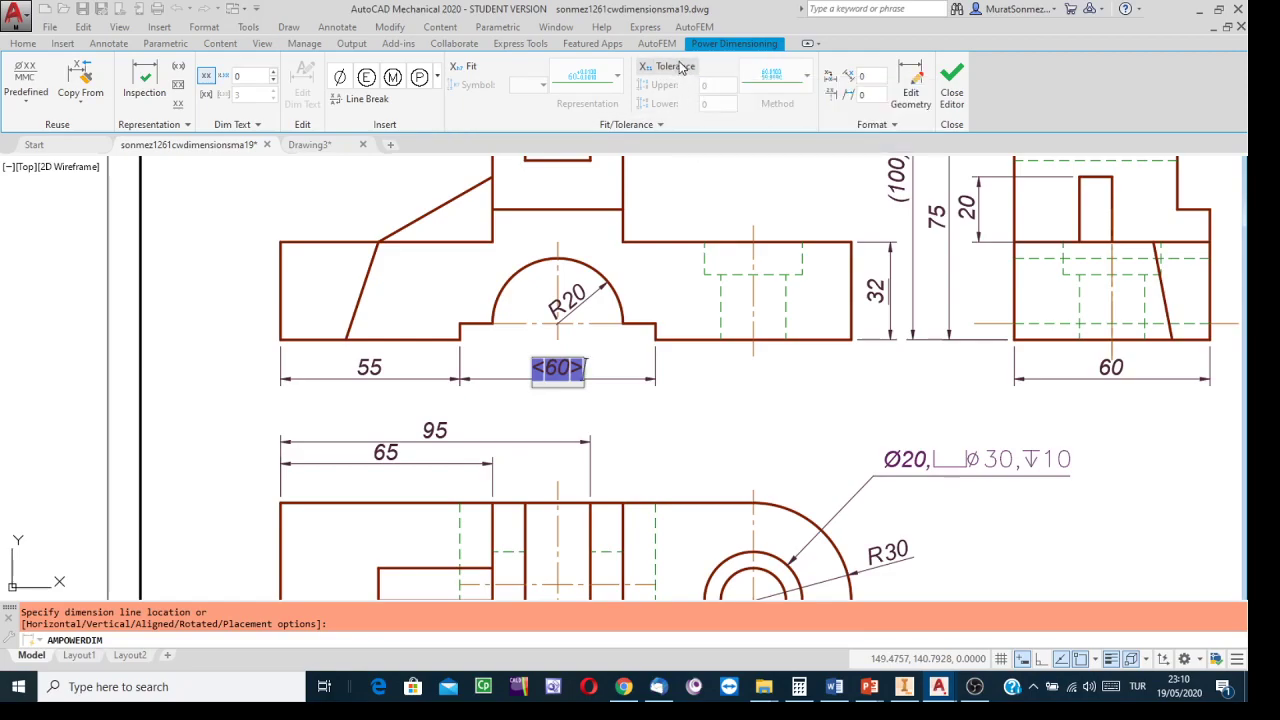
Turn on the tolerance for the slot width dimension with an upper deviation of +0.25 and a lower deviation of -0.01
click(672, 67)
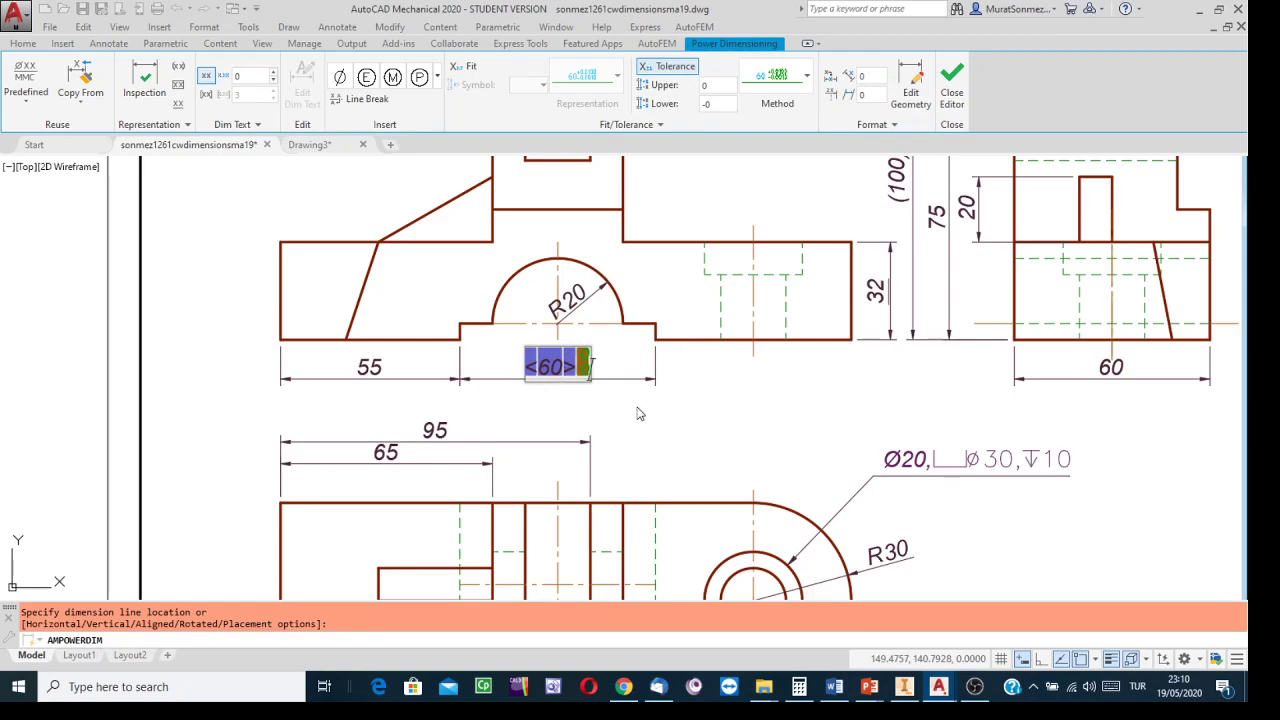
click(716, 85)
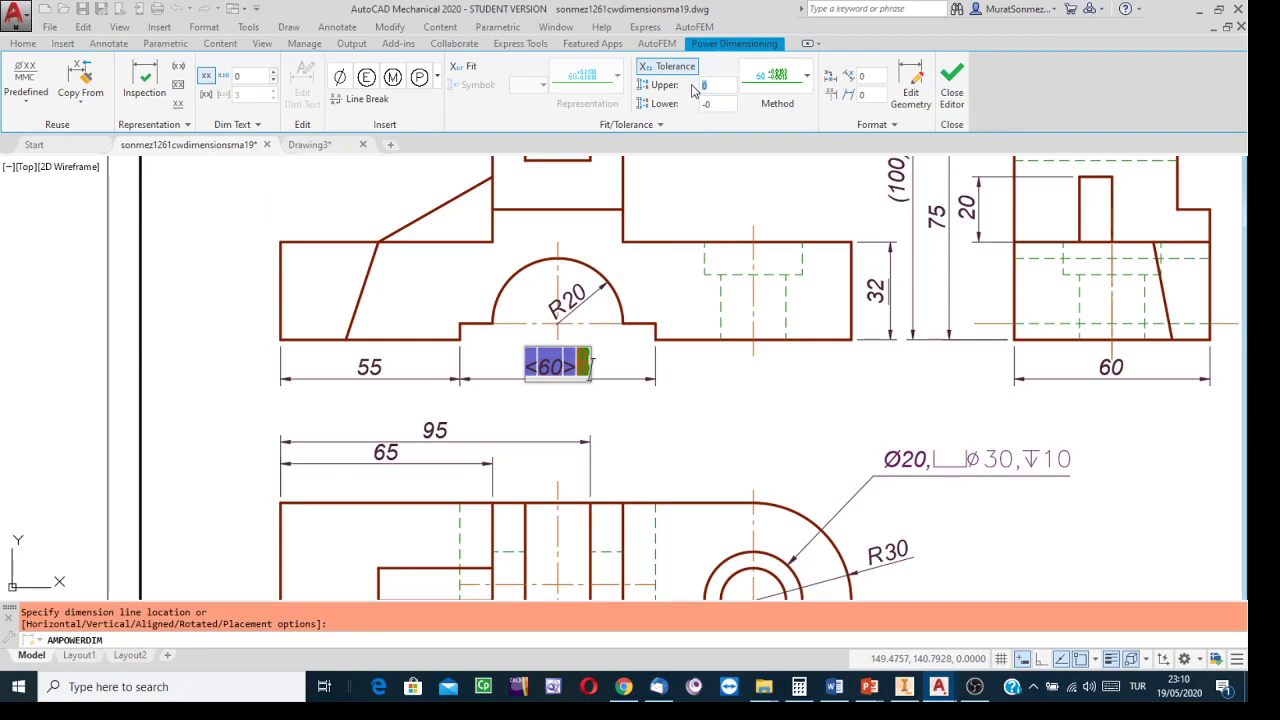
text(-)
text(0)
text(2)
text(5)
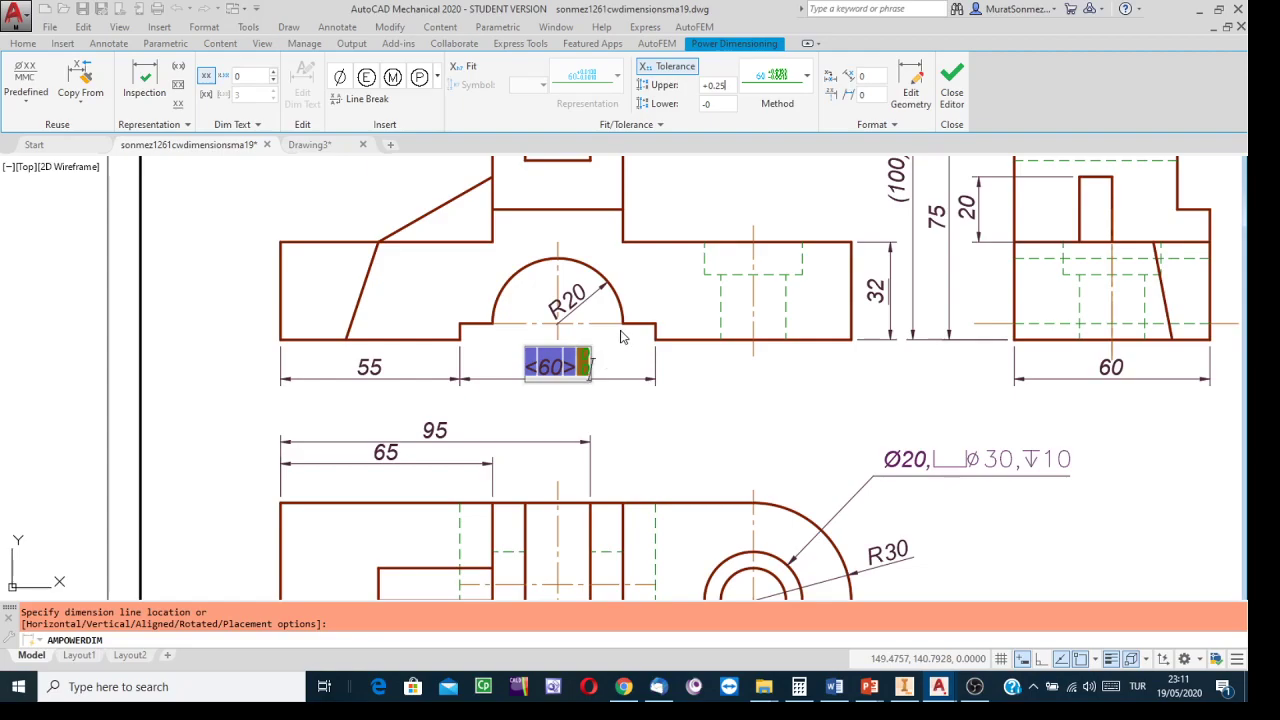
click(717, 104)
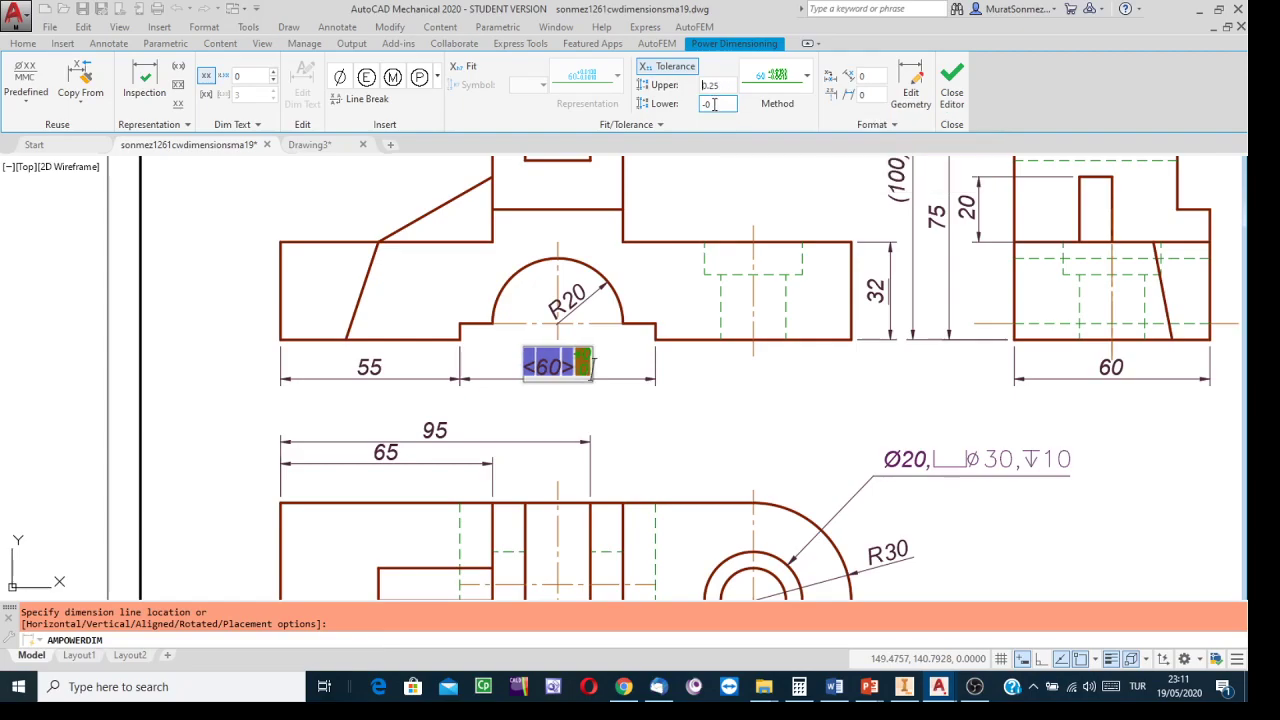
double_click(715, 104)
click(721, 103)
text(.01)
Set the primary precision of the slot dimension's tolerance to two decimal places
click(661, 126)
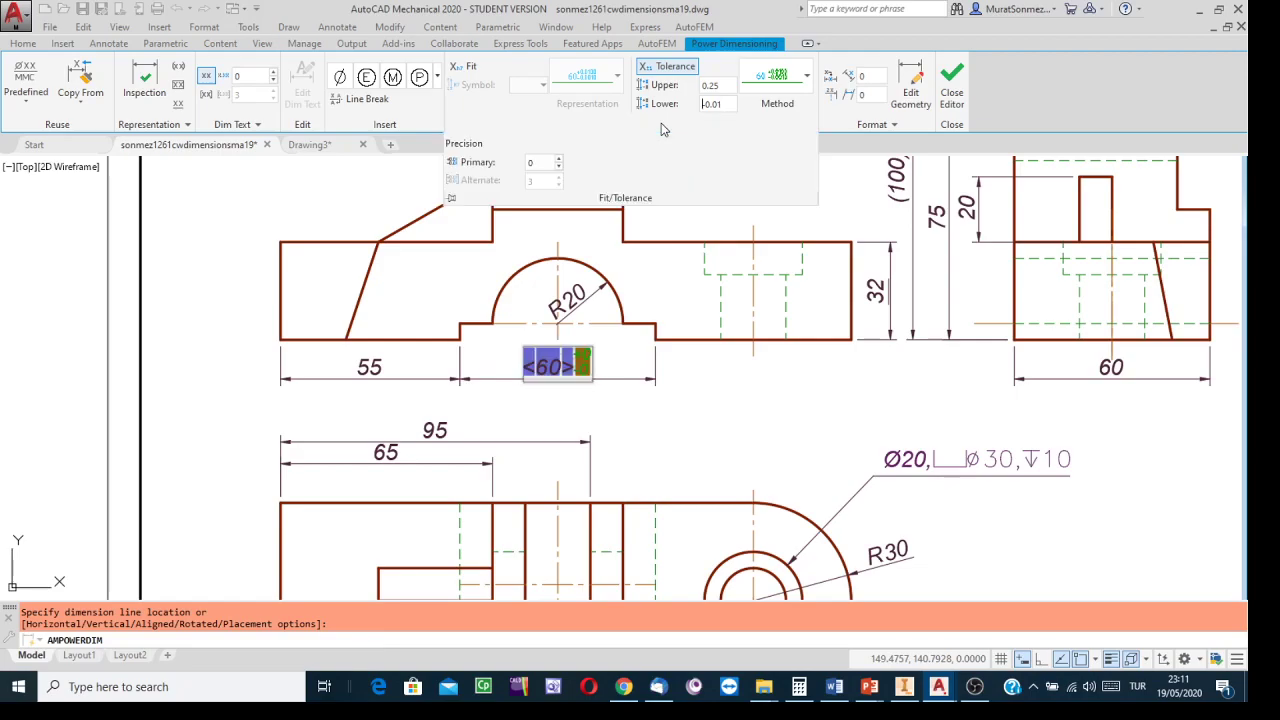
click(560, 159)
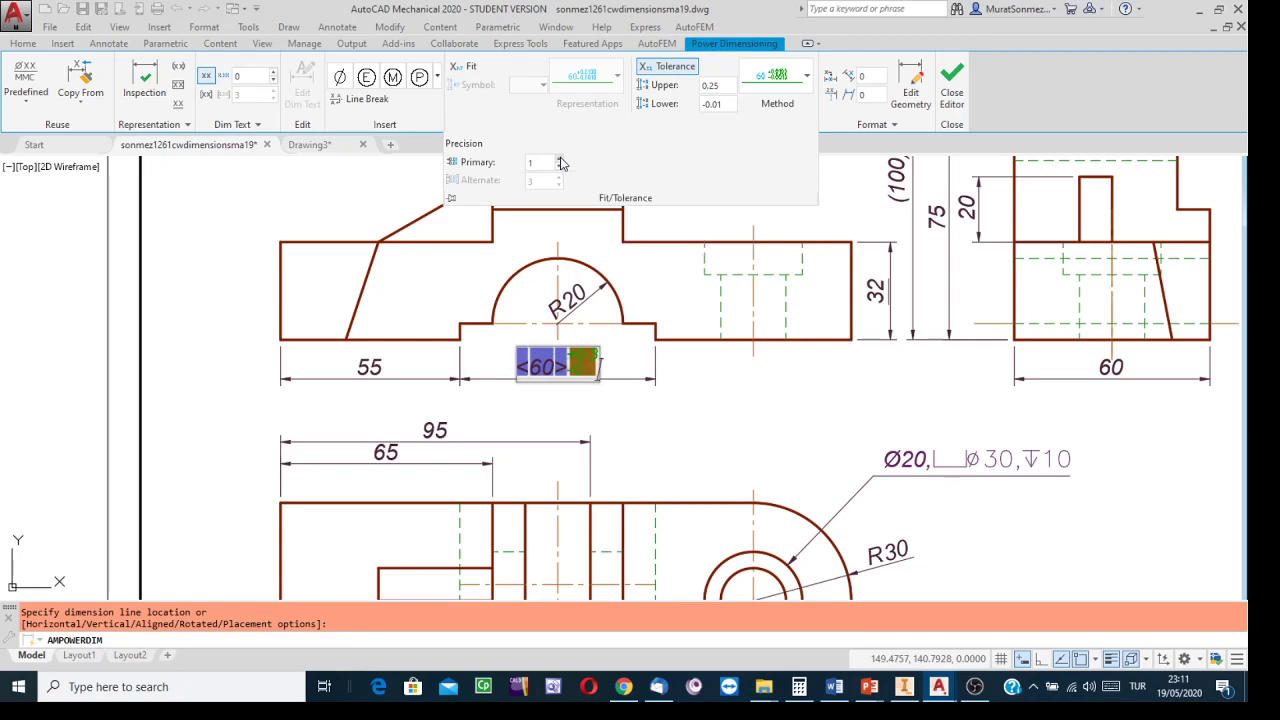
click(560, 159)
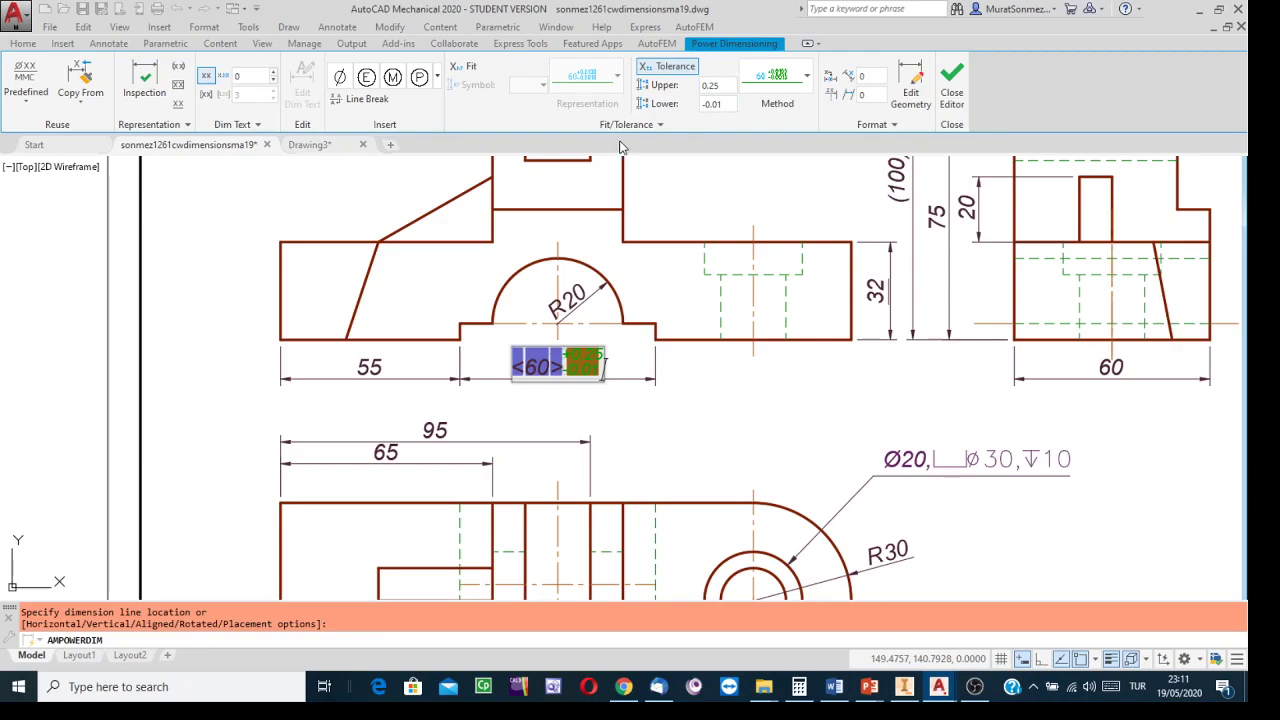
click(661, 125)
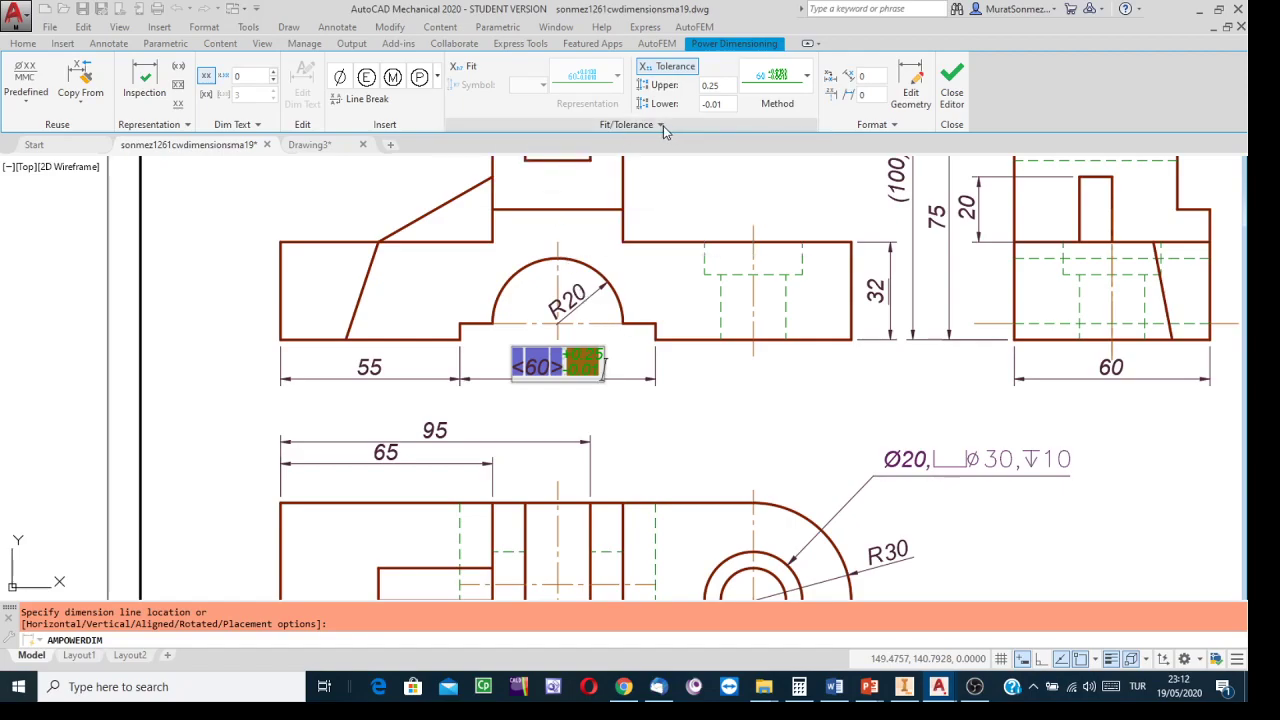
click(661, 125)
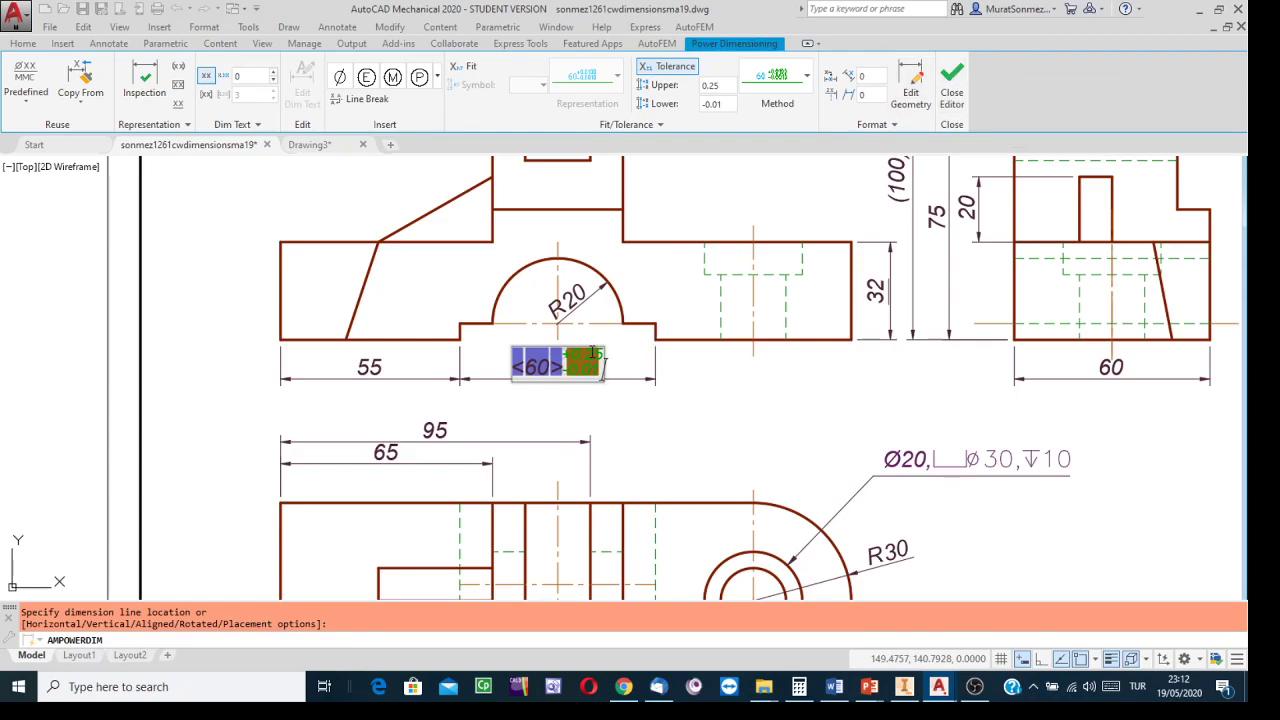
Set the slot dimension's upper deviation to 0.05
click(712, 86)
triple_click(712, 86)
click(715, 88)
key(BackSpace)
text(0)
Edit the slot dimension's nominal value to read 60.1 and finish editing the dimension
click(548, 365)
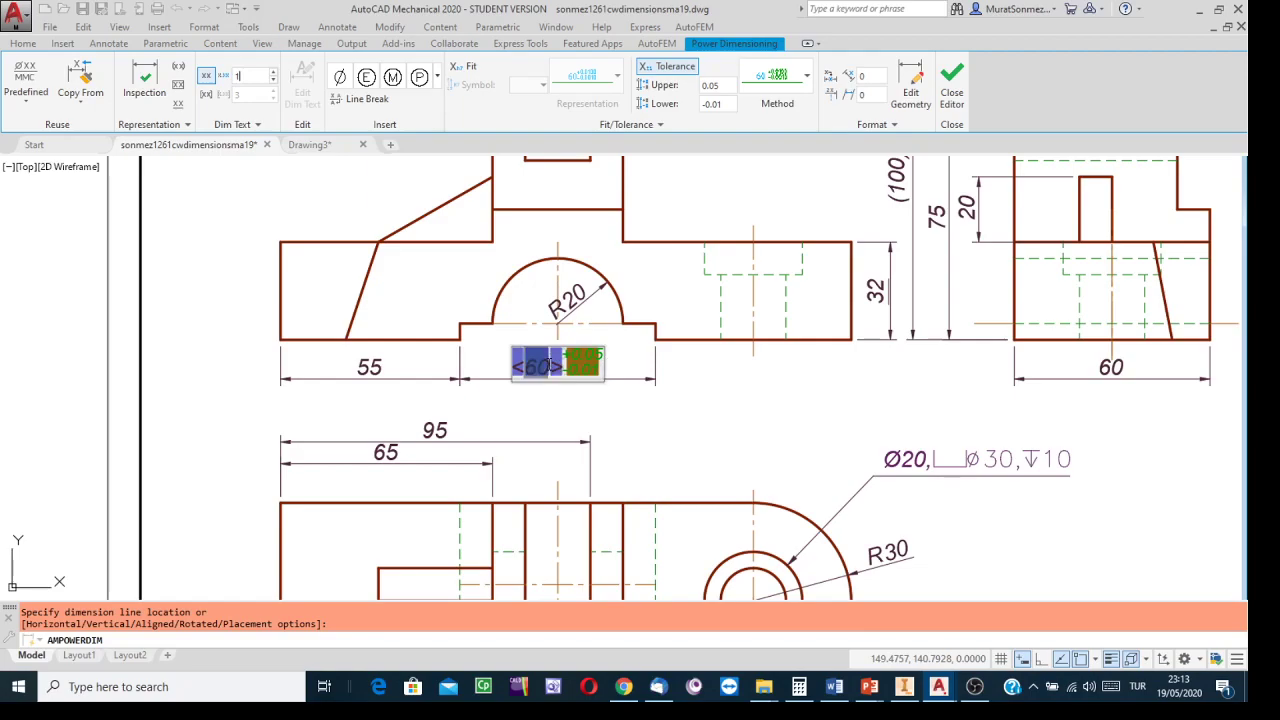
click(553, 369)
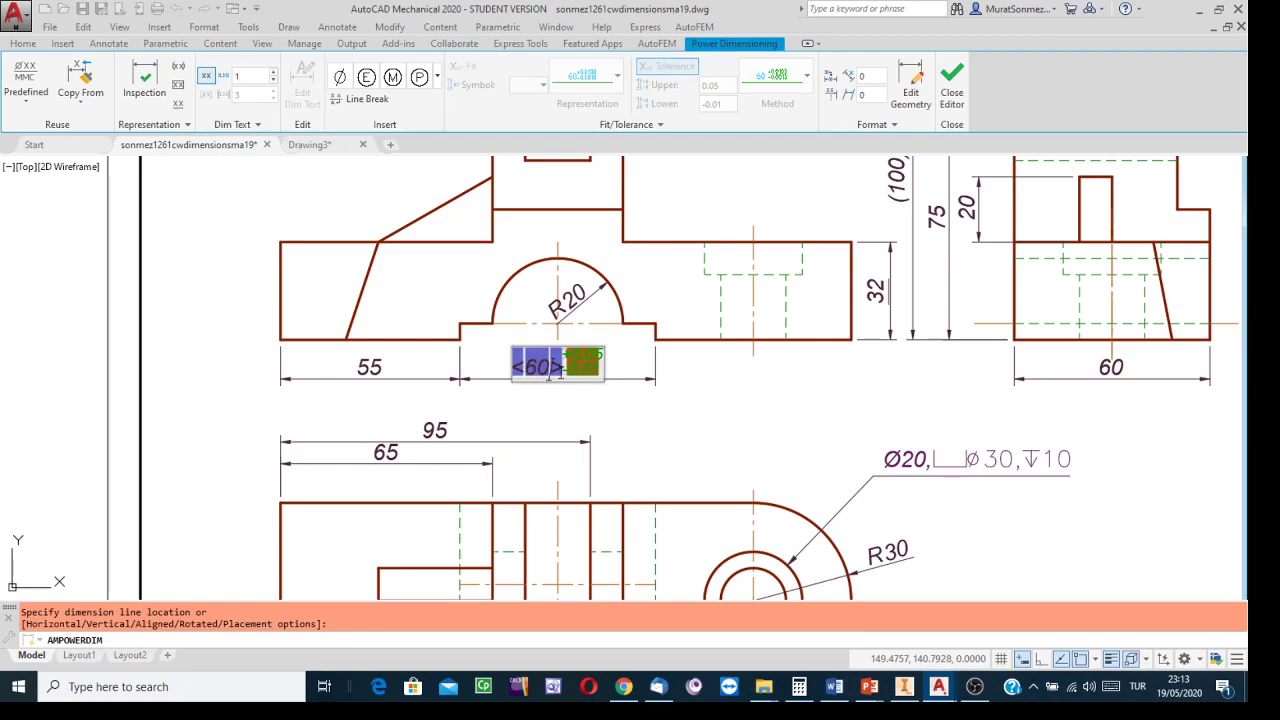
text(.)
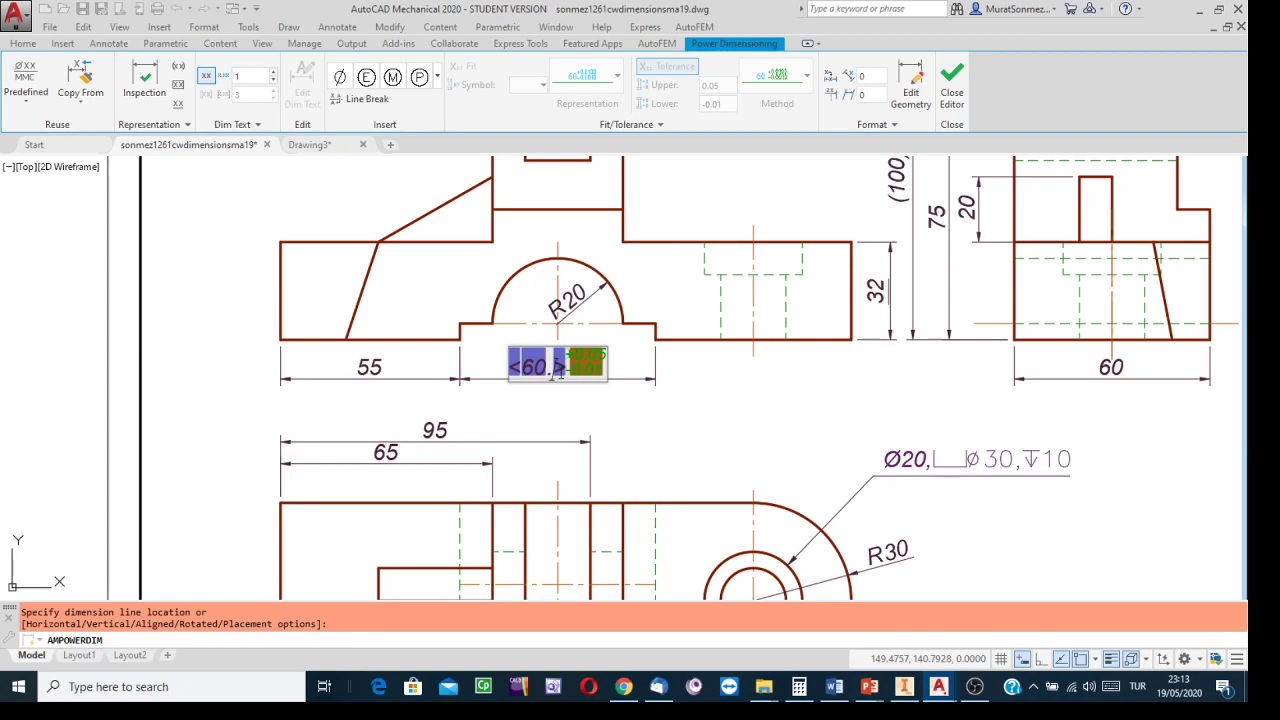
text(1)
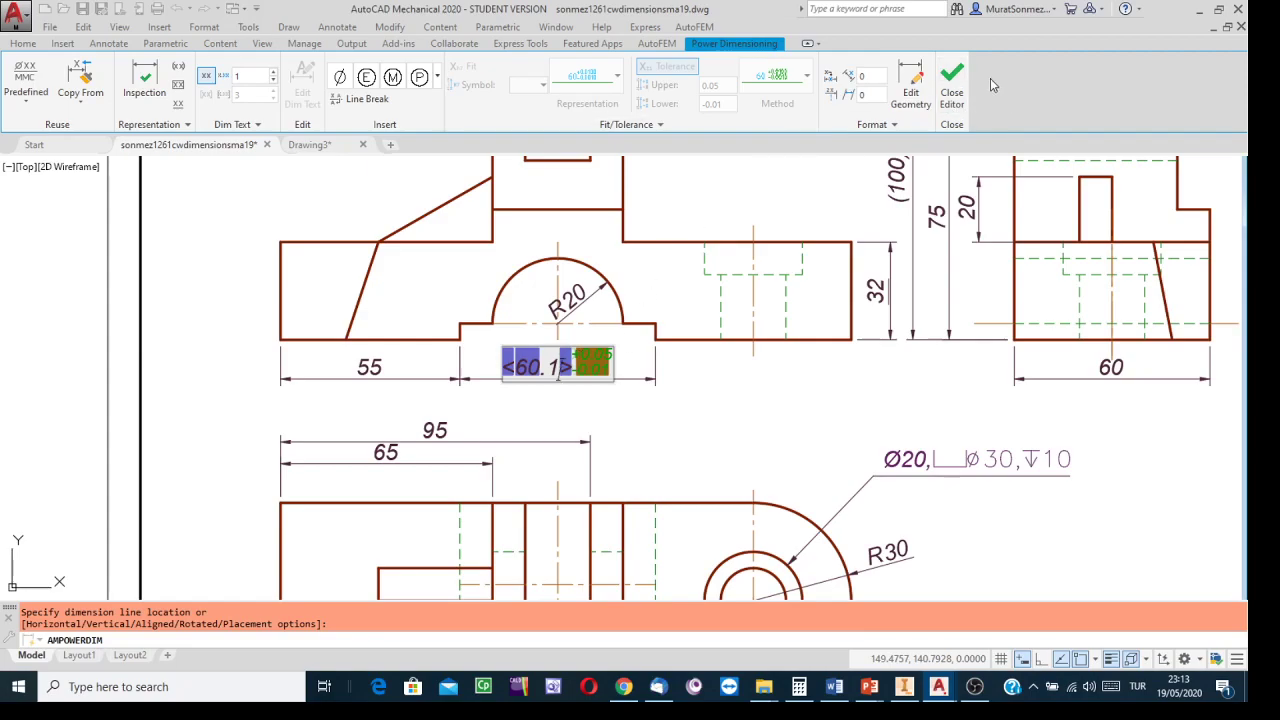
click(950, 80)
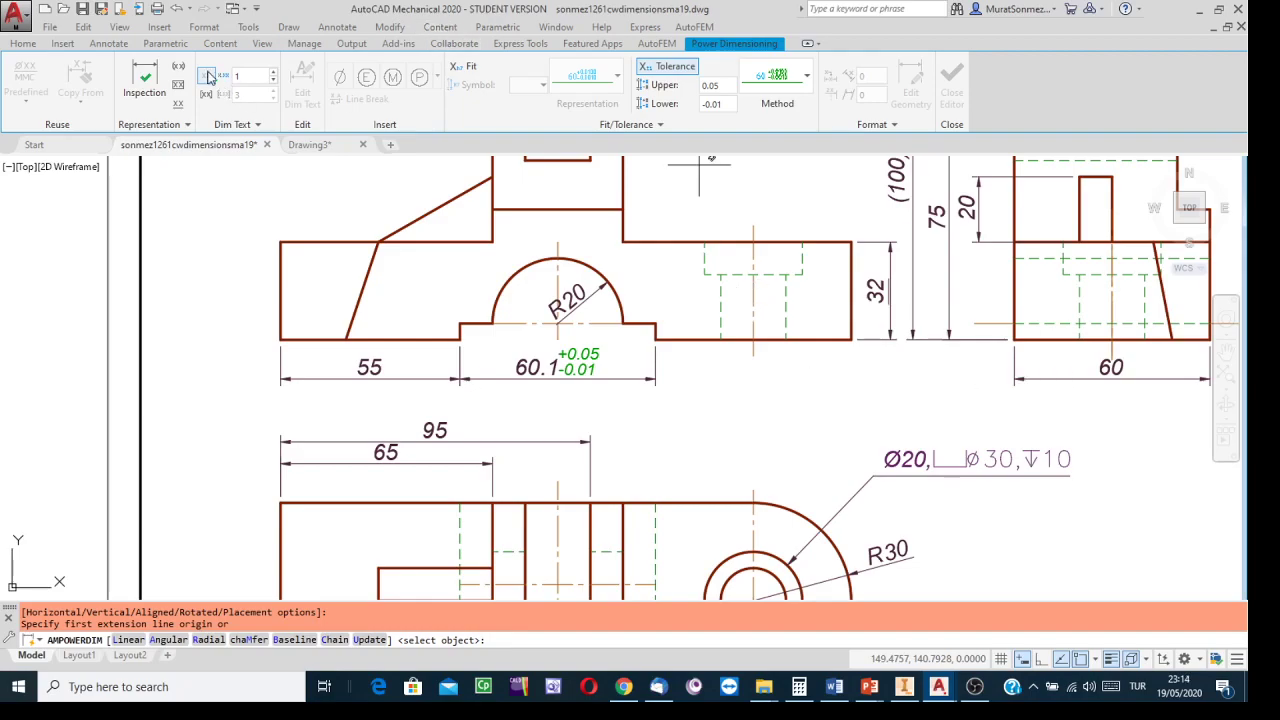
Save the drawing in the CW folder under a new name: the author's surname and number followed by functionaldimoldma19
click(18, 16)
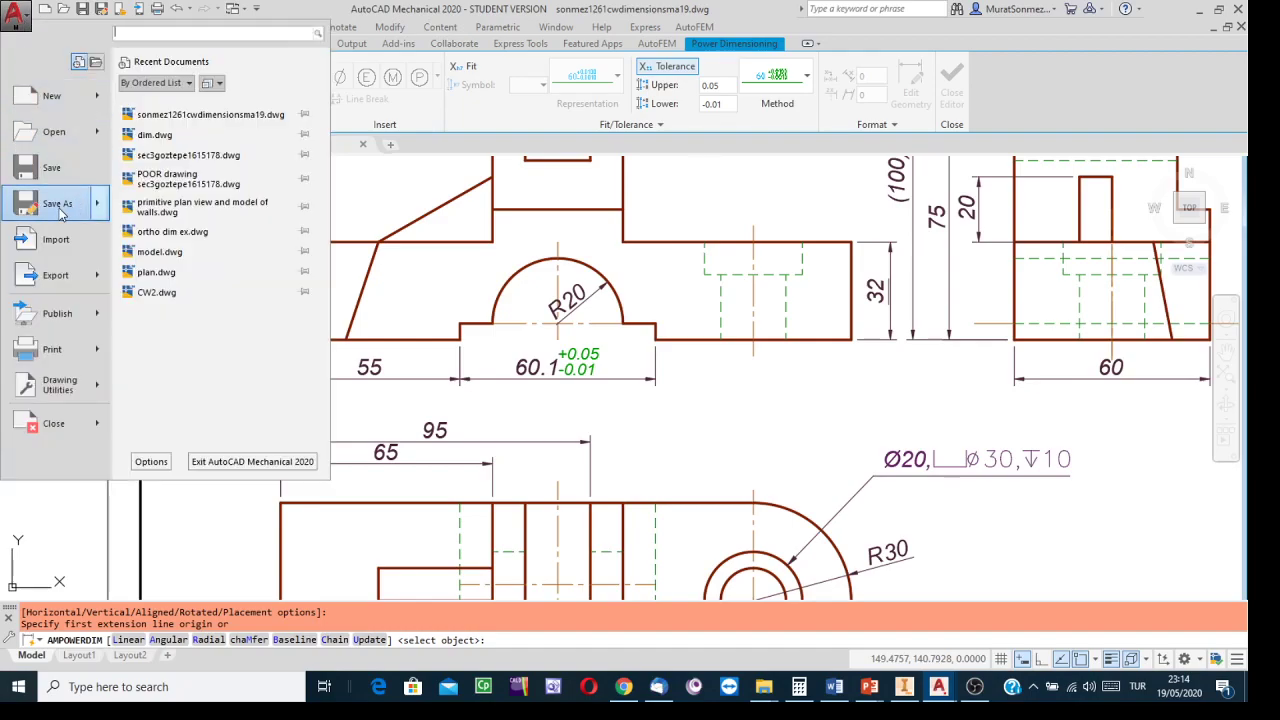
click(61, 214)
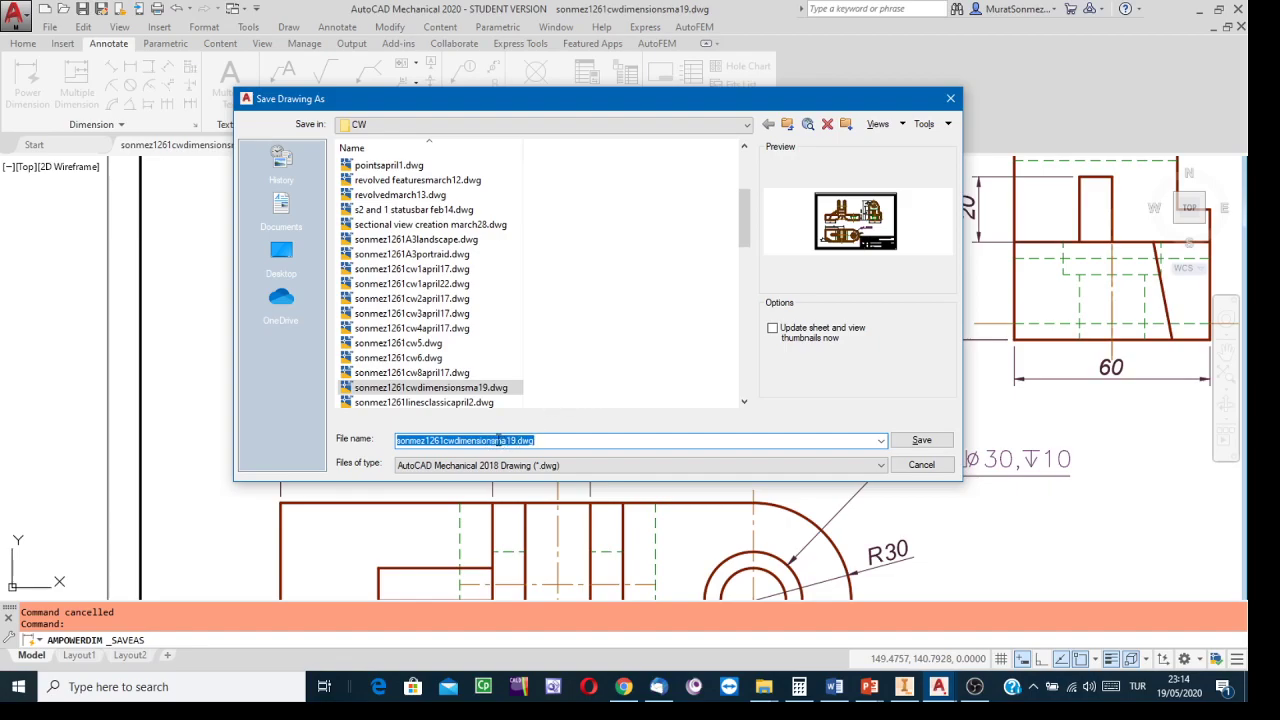
click(496, 440)
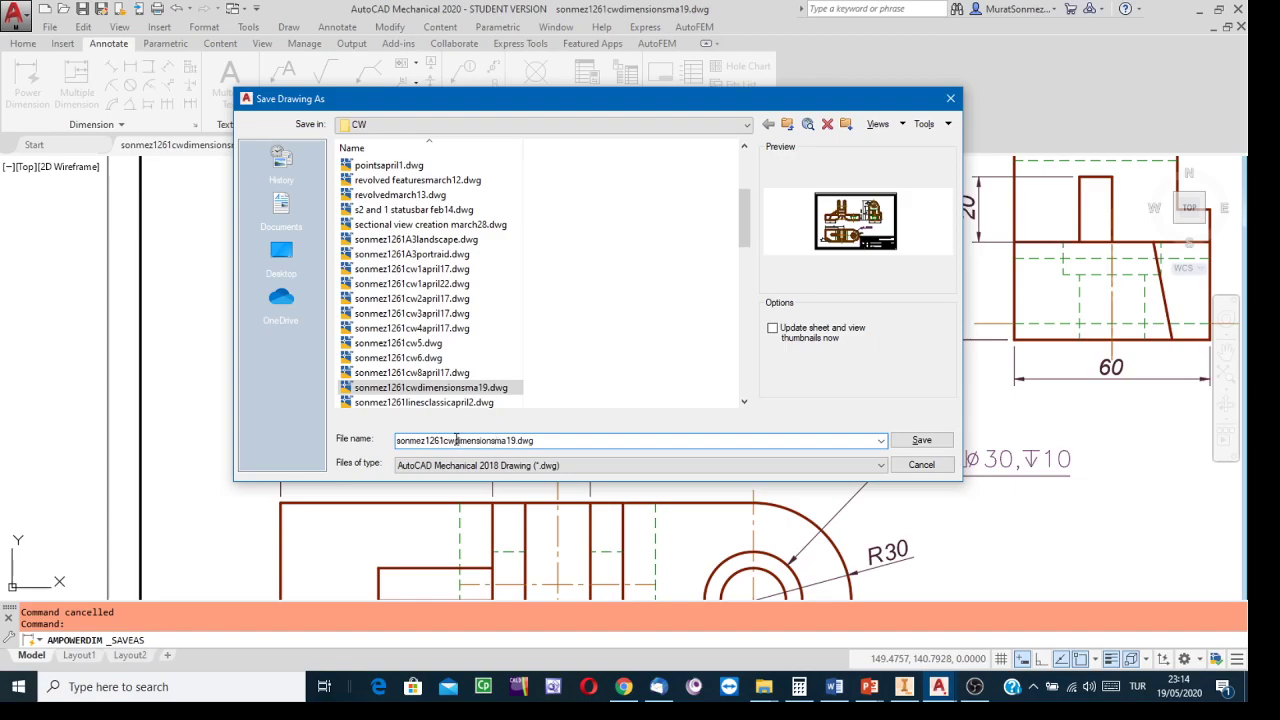
drag(443, 440, 498, 441)
text(functionaldimold)
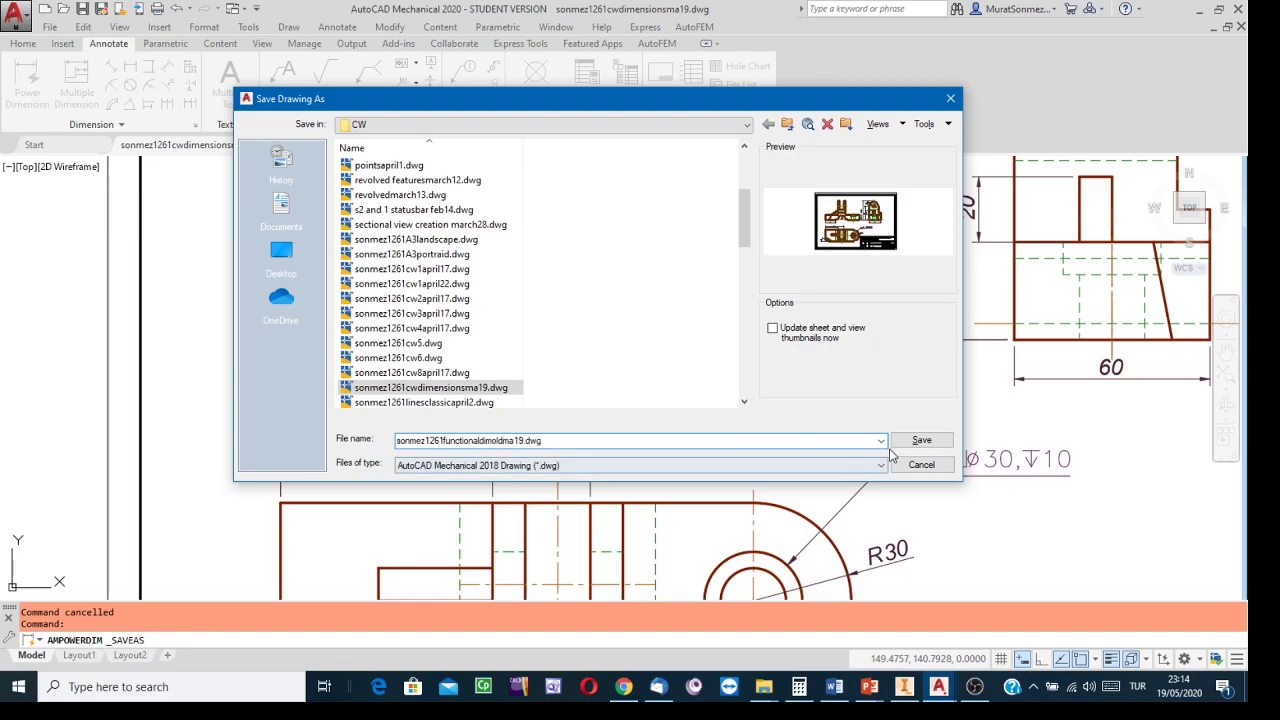
click(921, 441)
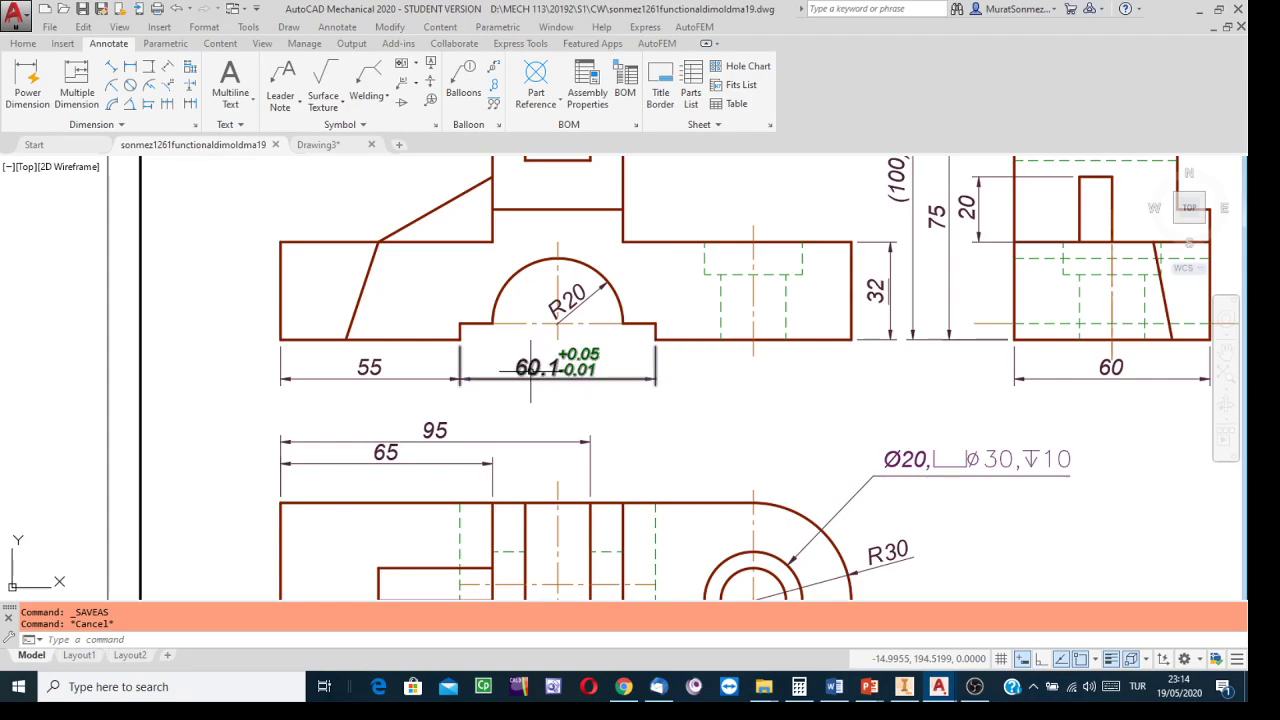
Reopen the toleranced slot dimension for editing and replace its deviation tolerance with the fit symbol H6
click(530, 369)
double_click(531, 369)
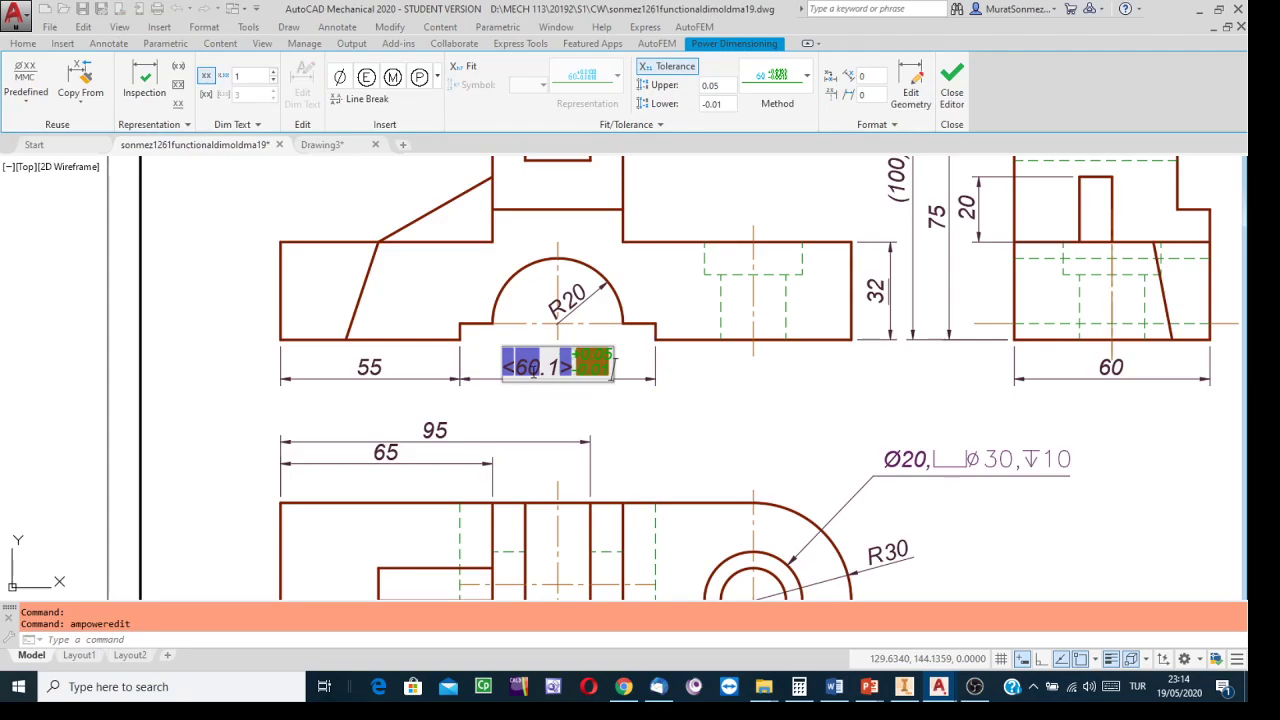
click(665, 70)
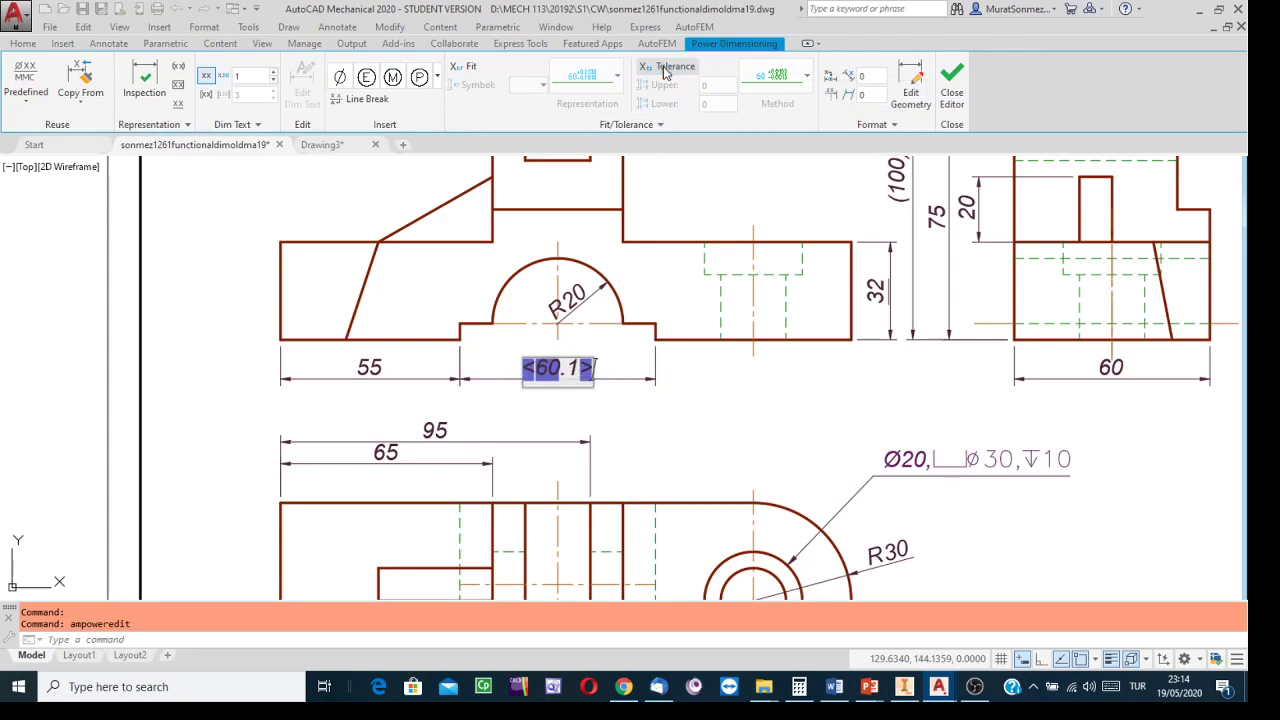
click(464, 69)
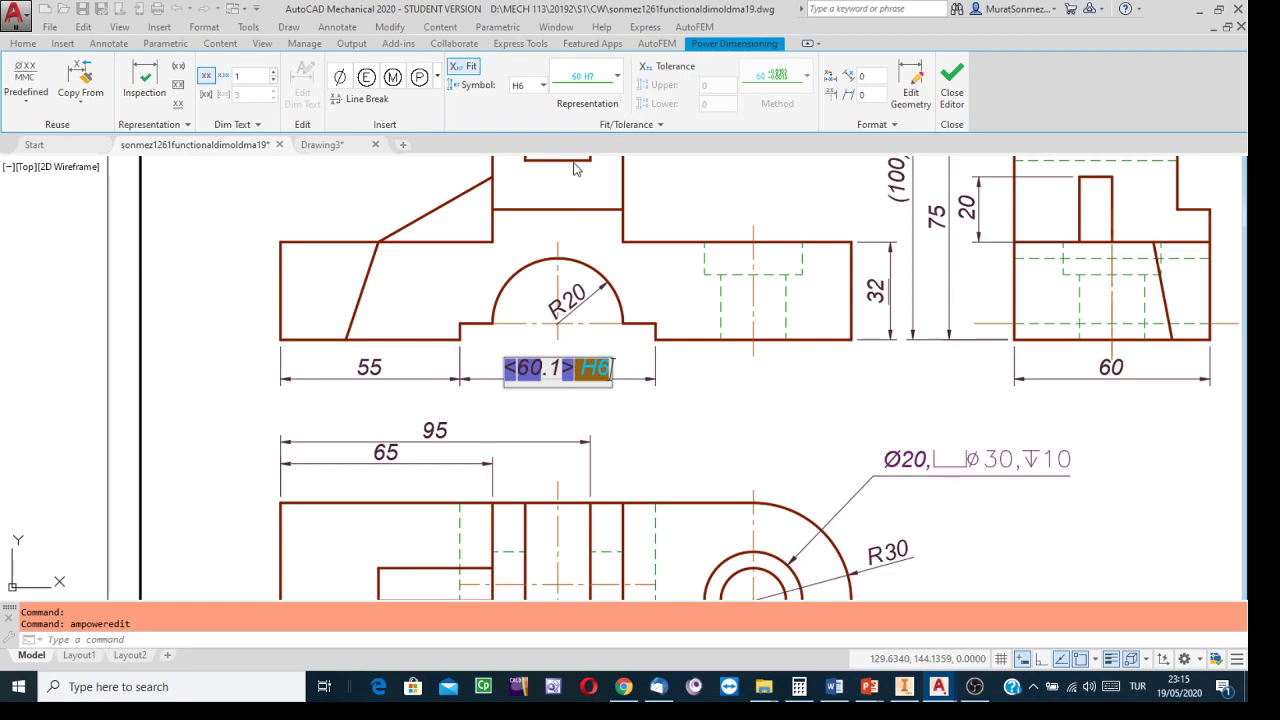
Open the Fits dialog for the slot dimension, move it clear of the dimension, and examine the hole and shaft fit options
click(541, 88)
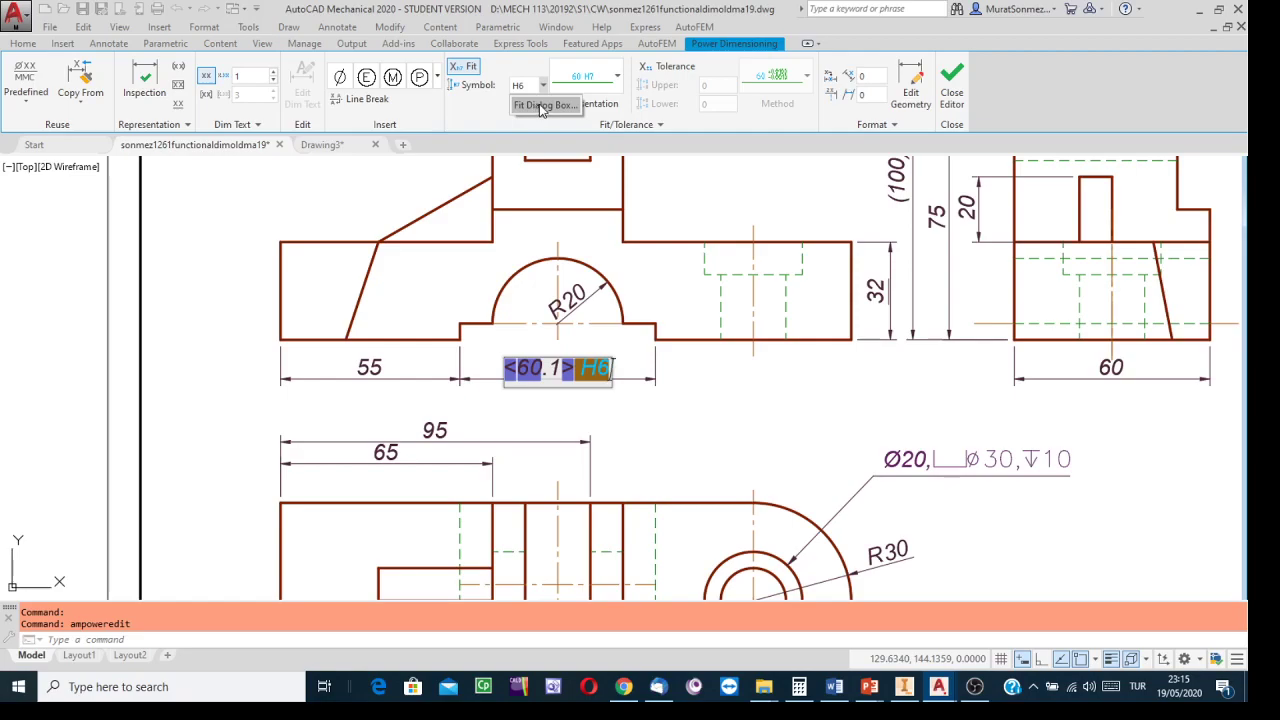
click(540, 106)
mouse_move(428, 181)
mouse_down()
mouse_move(917, 150)
mouse_move(925, 198)
mouse_up()
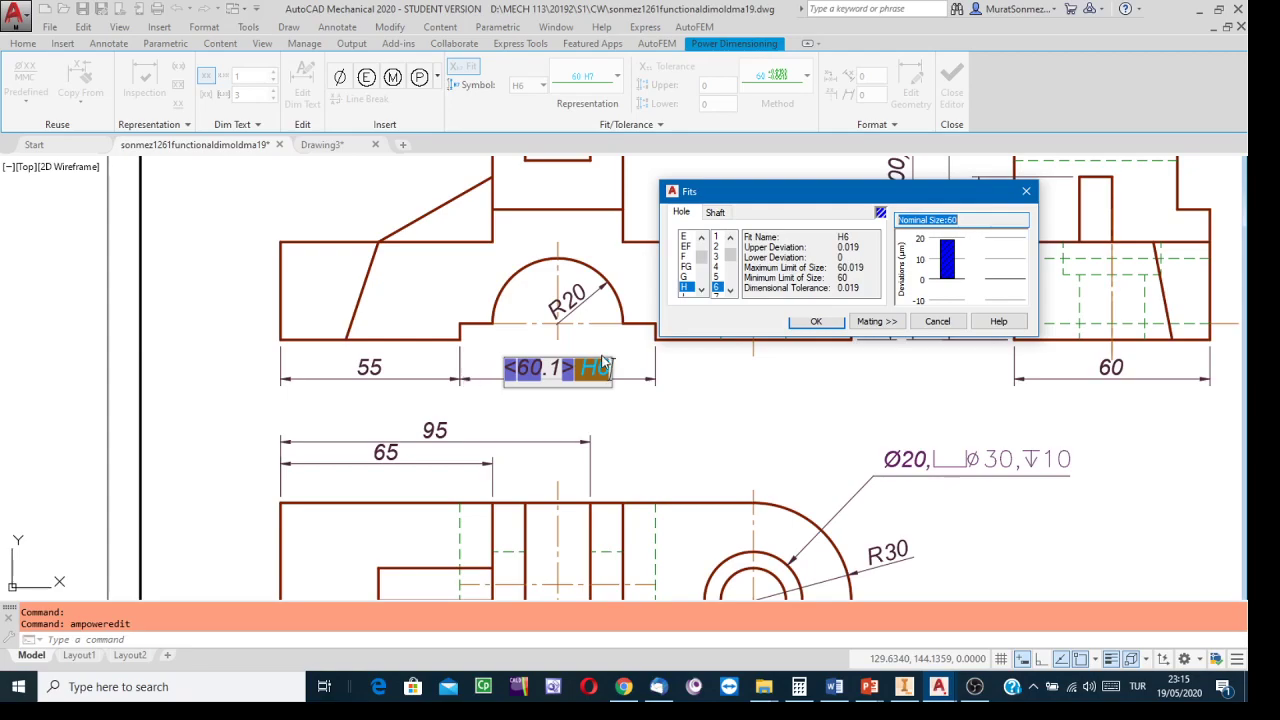
click(716, 213)
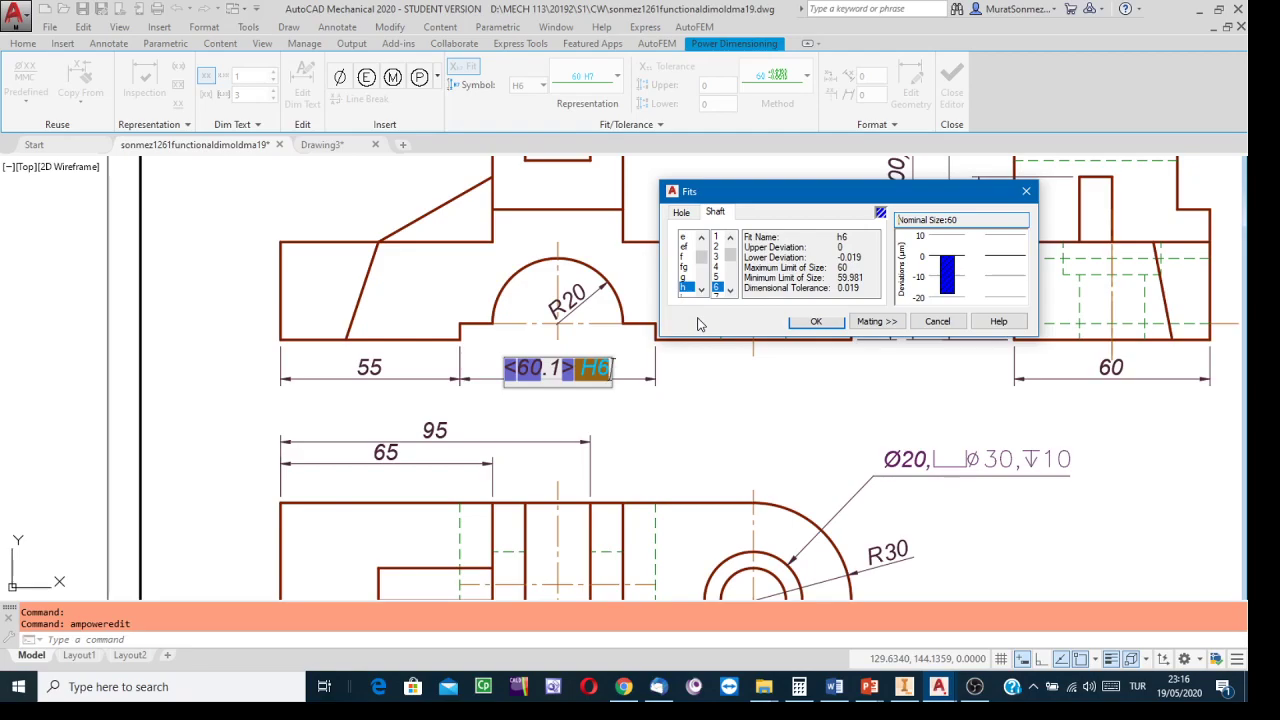
click(681, 213)
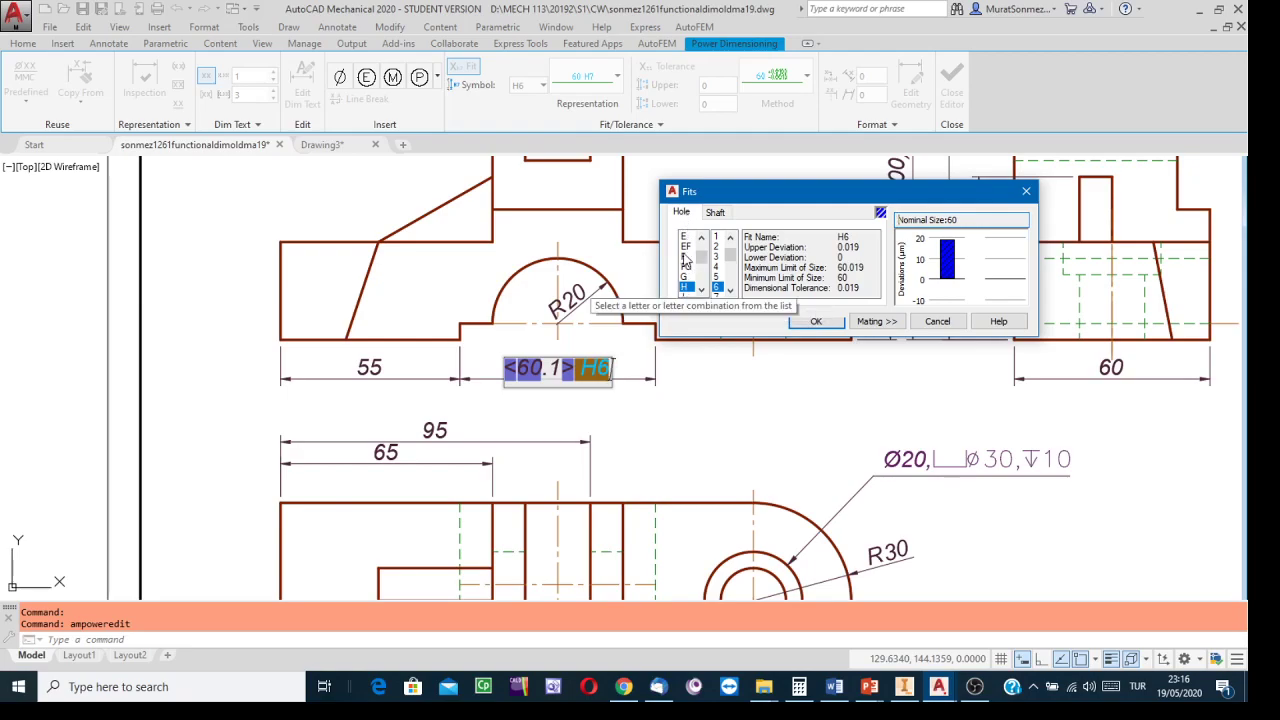
scroll(697, 287, down, 6)
scroll(697, 287, up, 6)
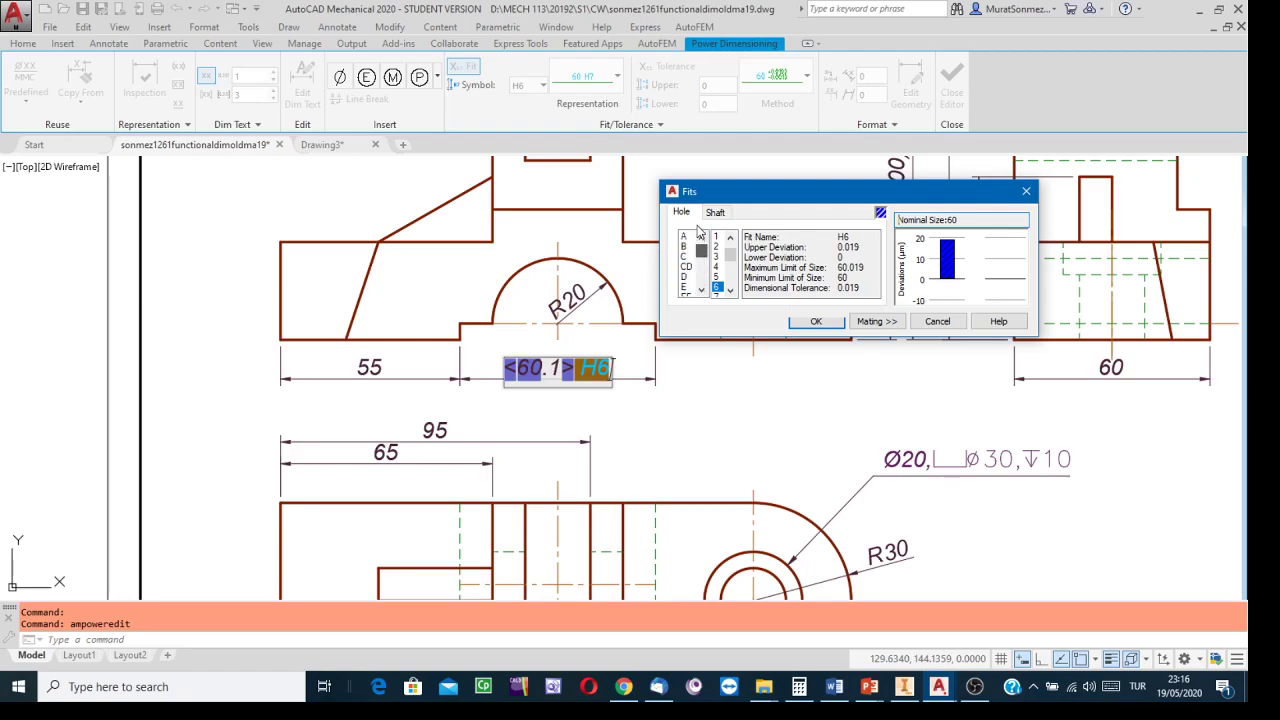
drag(701, 250, 705, 283)
mouse_move(703, 281)
mouse_down()
mouse_move(703, 248)
mouse_move(703, 264)
mouse_up()
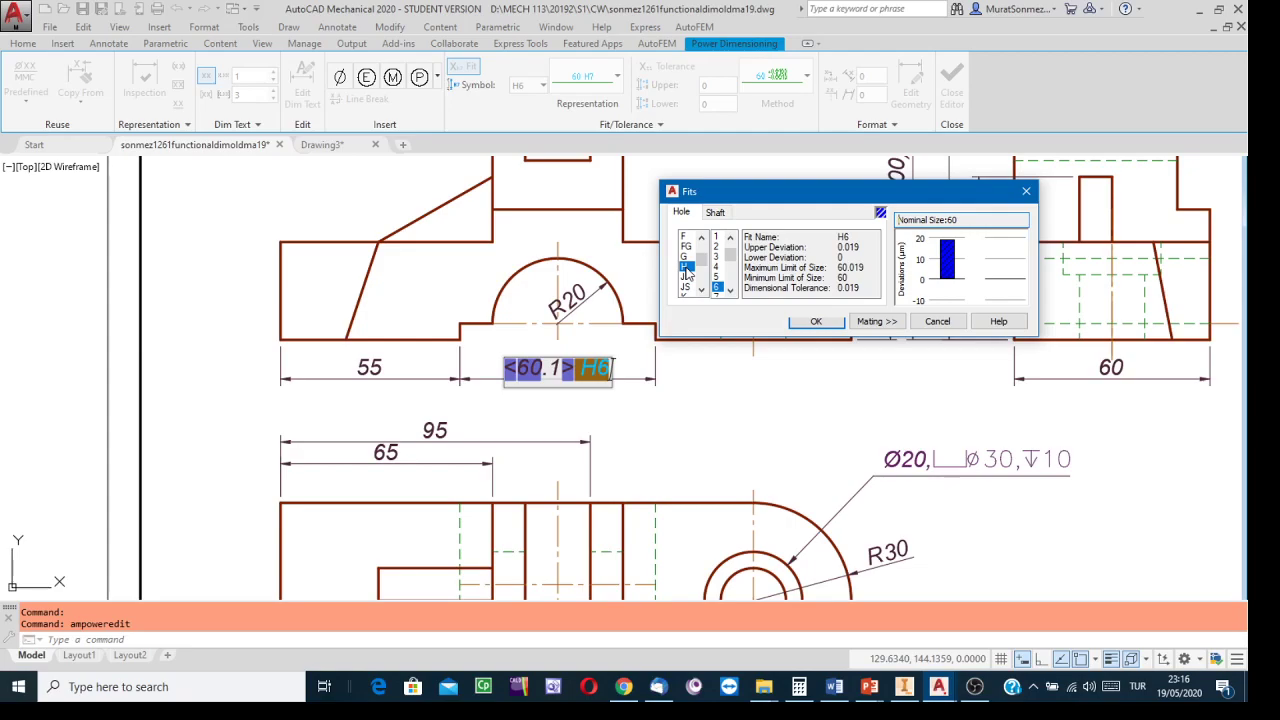
Switch to the tolerance size.ppt presentation in PowerPoint and show the slide describing the preferred fits
click(869, 686)
click(883, 660)
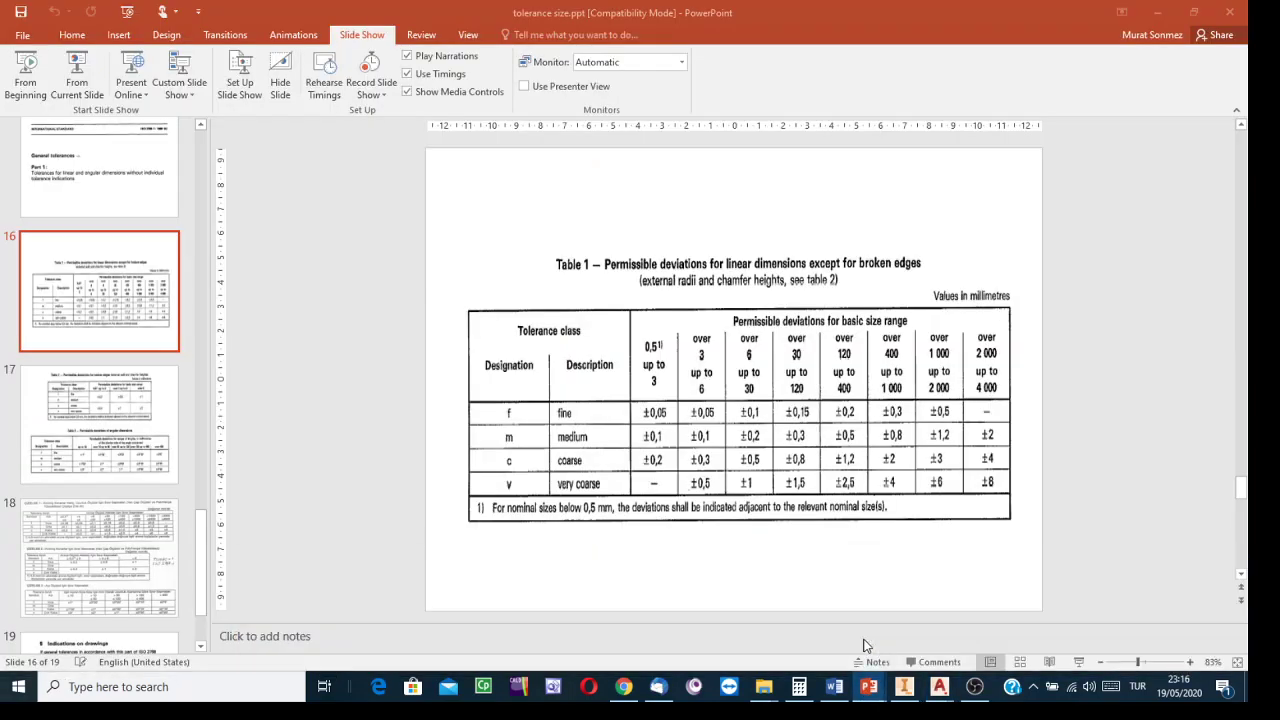
scroll(110, 318, up, 15)
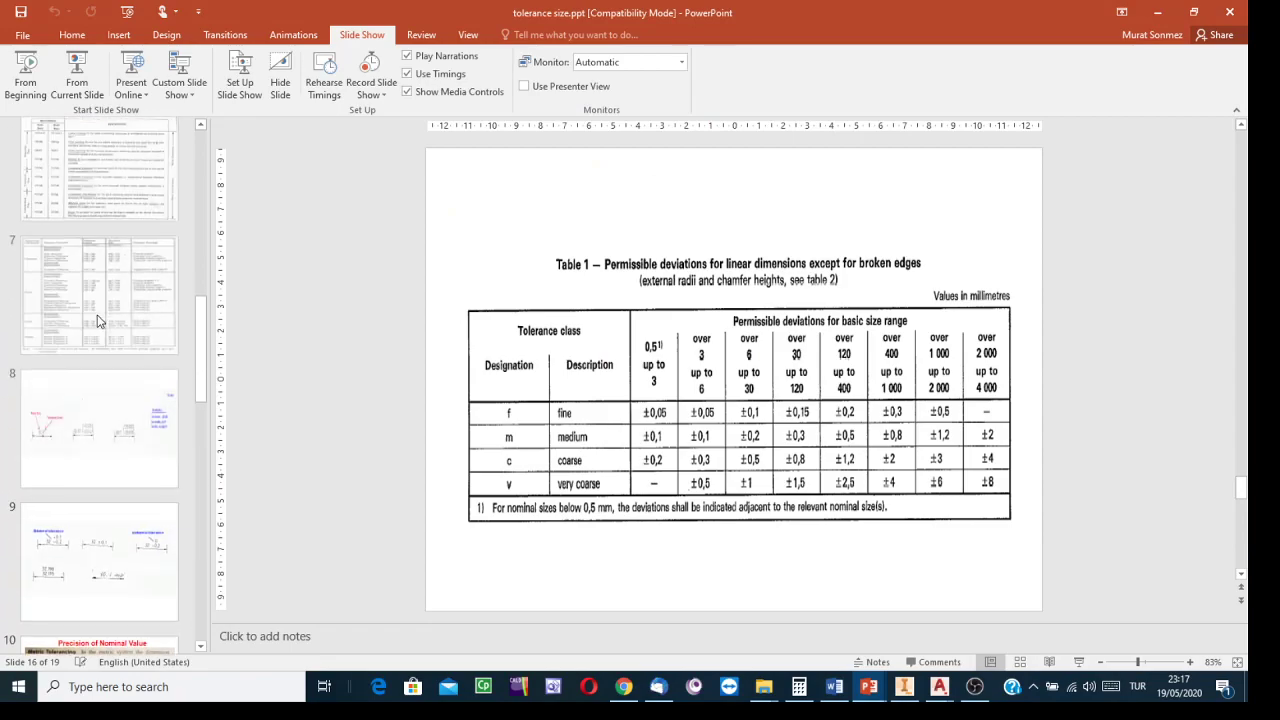
click(92, 282)
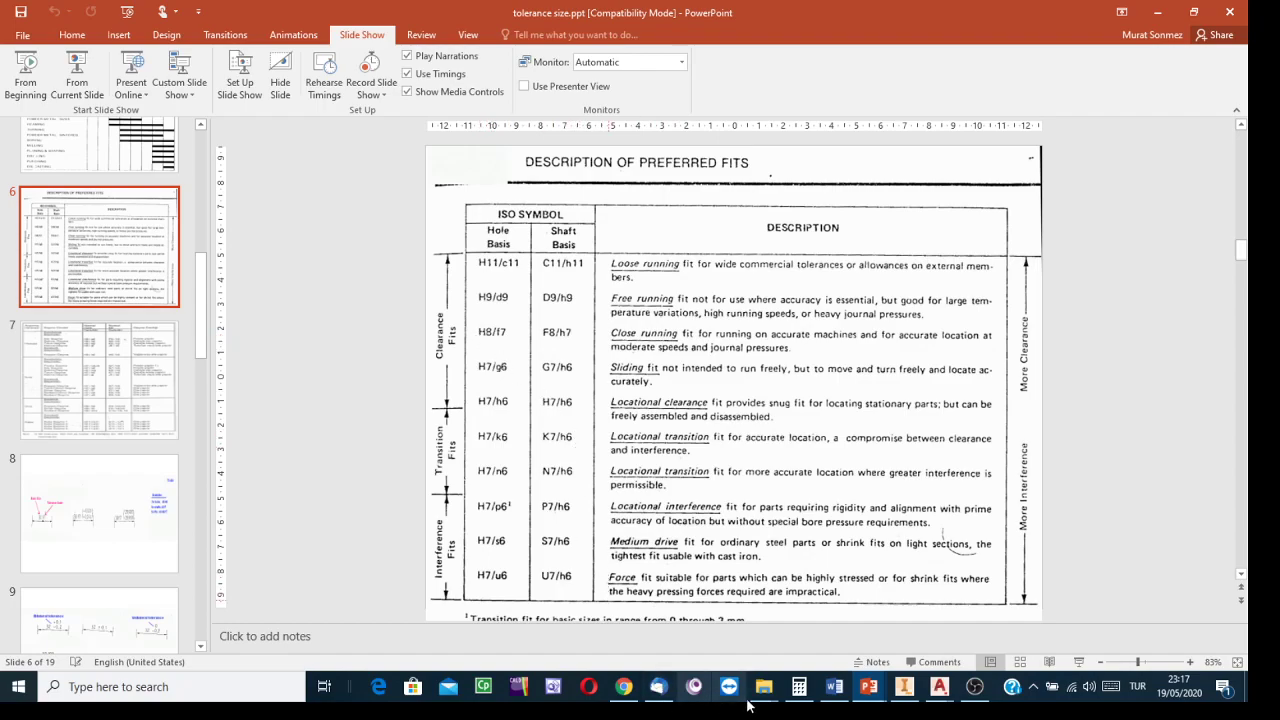
Return to the BASE drawing in AutoCAD and change the slot dimension's hole fit to H8 in the Fits dialog
click(939, 686)
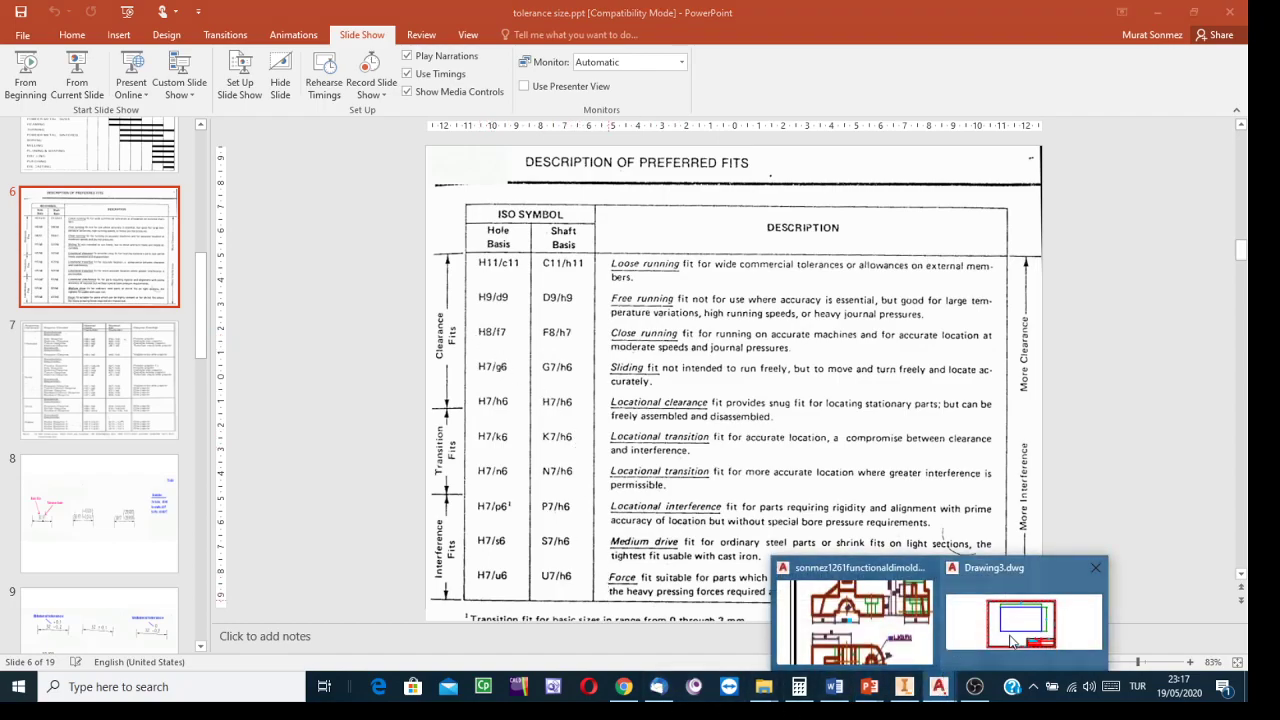
click(855, 615)
click(688, 268)
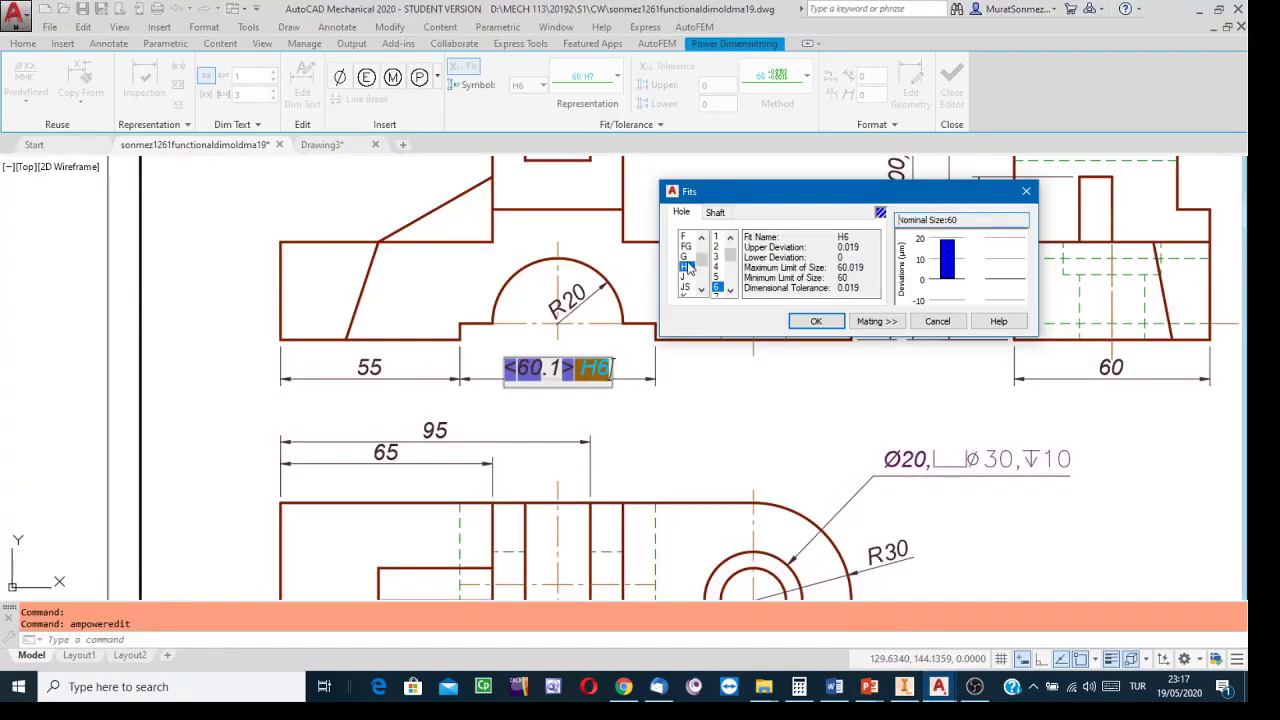
click(732, 291)
click(732, 291)
click(732, 291)
click(716, 277)
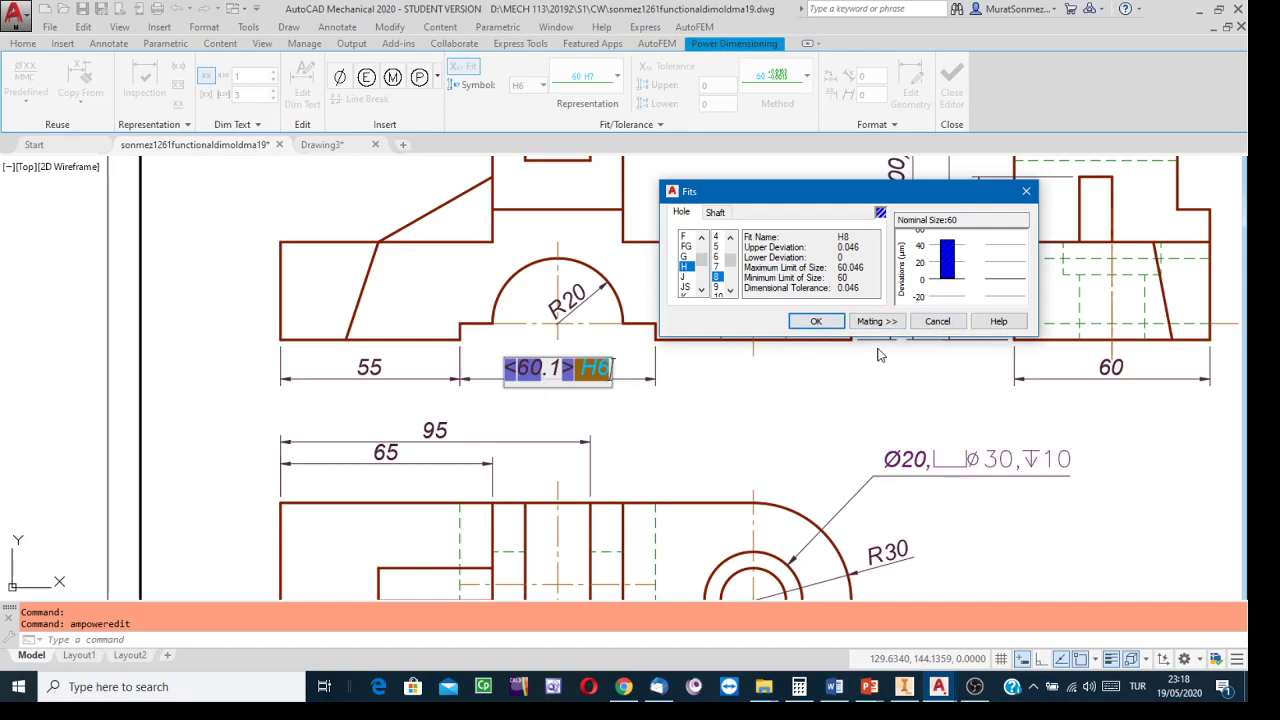
click(816, 322)
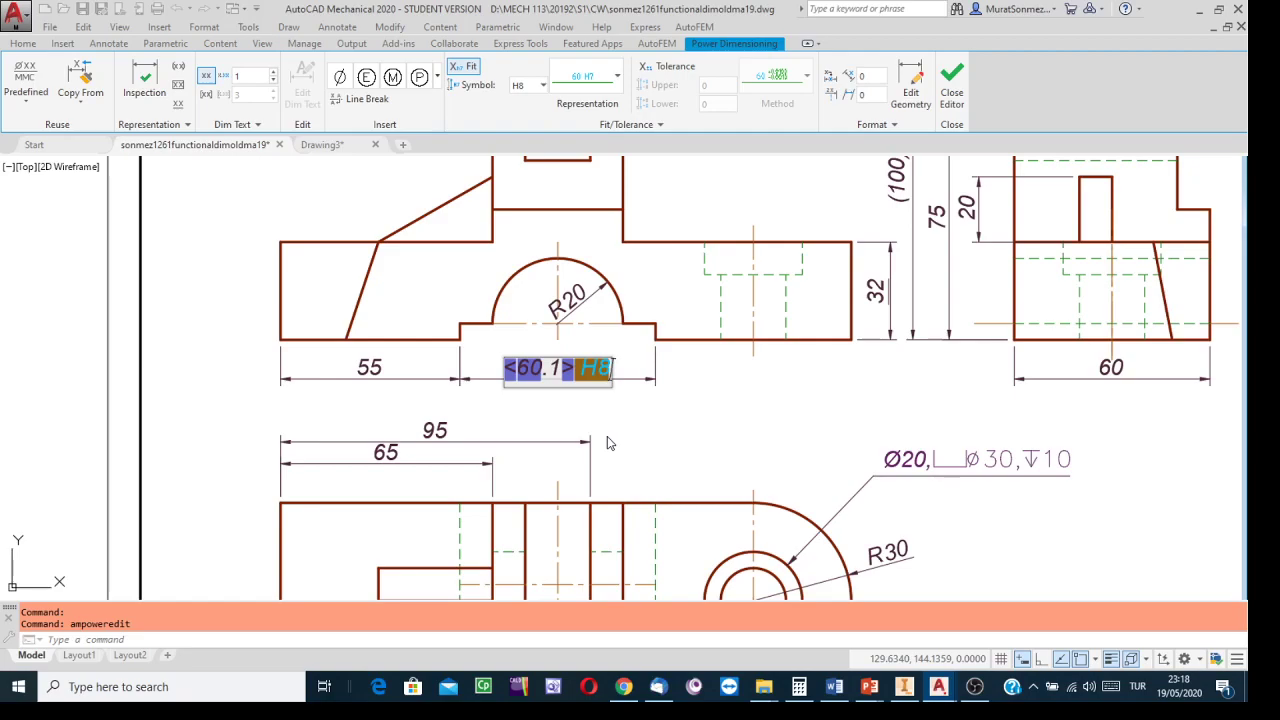
Switch to tolerance size.ppt in PowerPoint and examine the slides with bilateral and unilateral tolerances and the basic size with tolerance grade notation
mouse_move(868, 686)
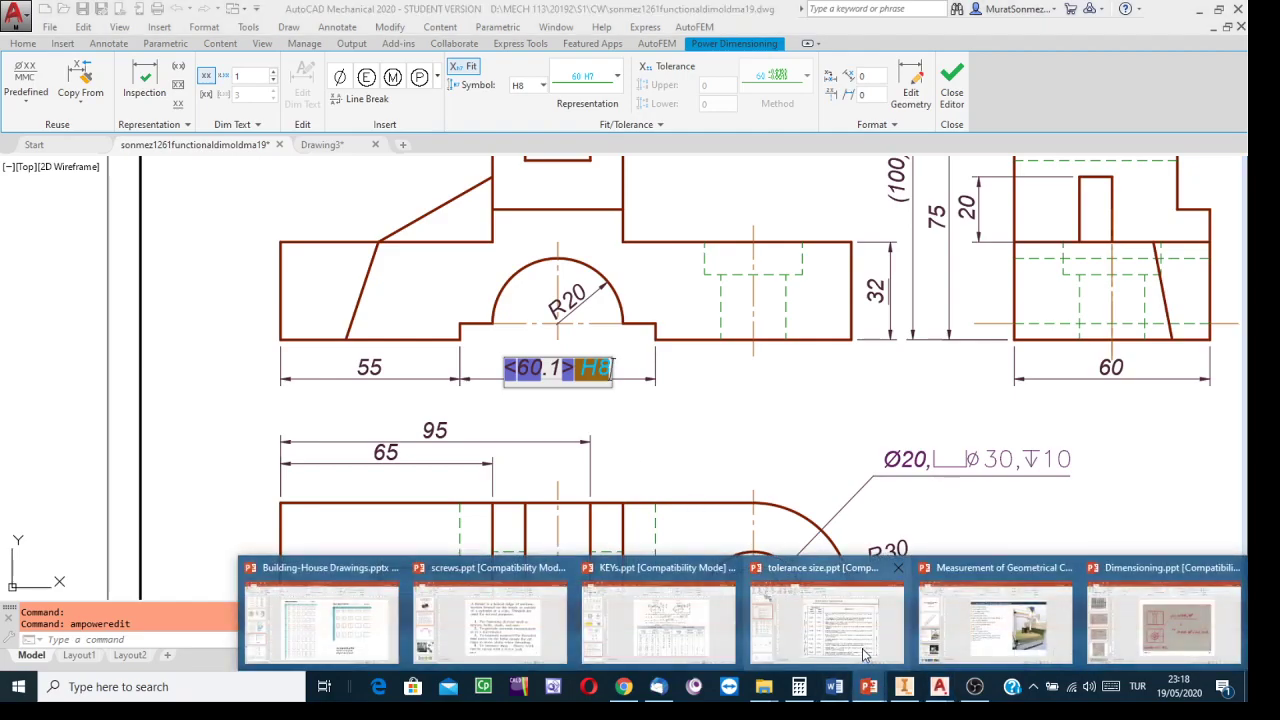
mouse_move(848, 646)
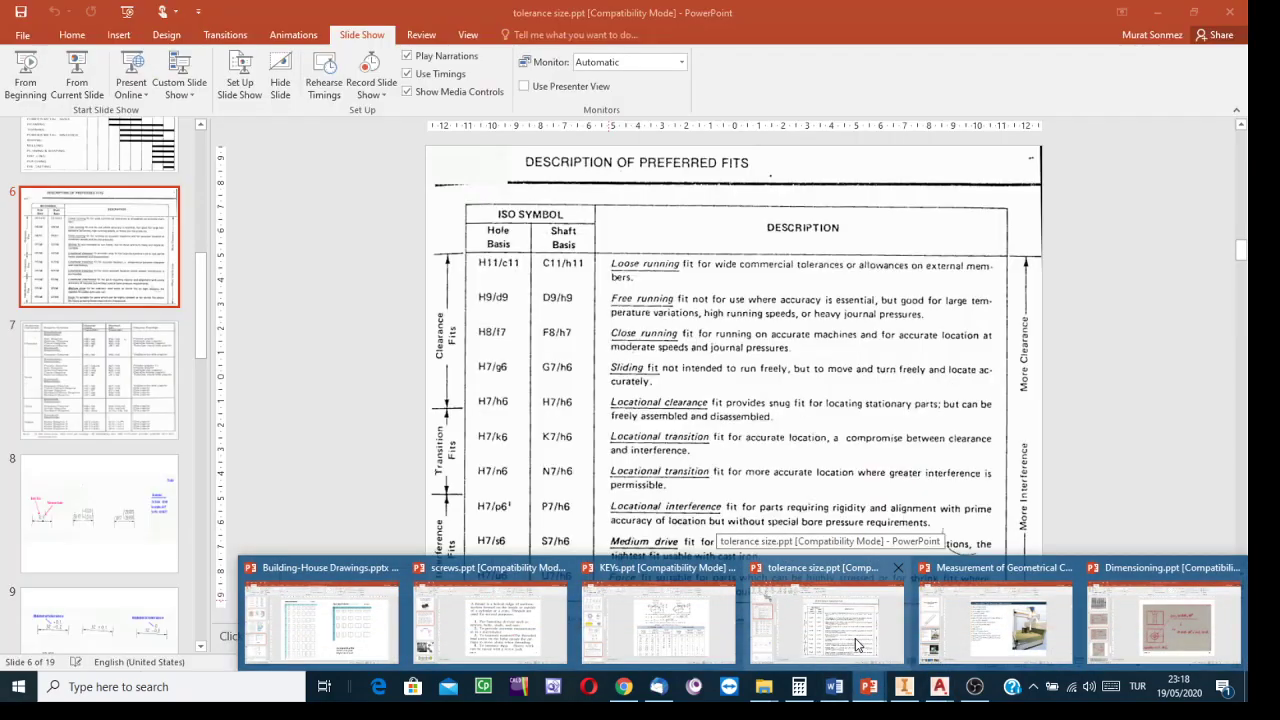
click(855, 645)
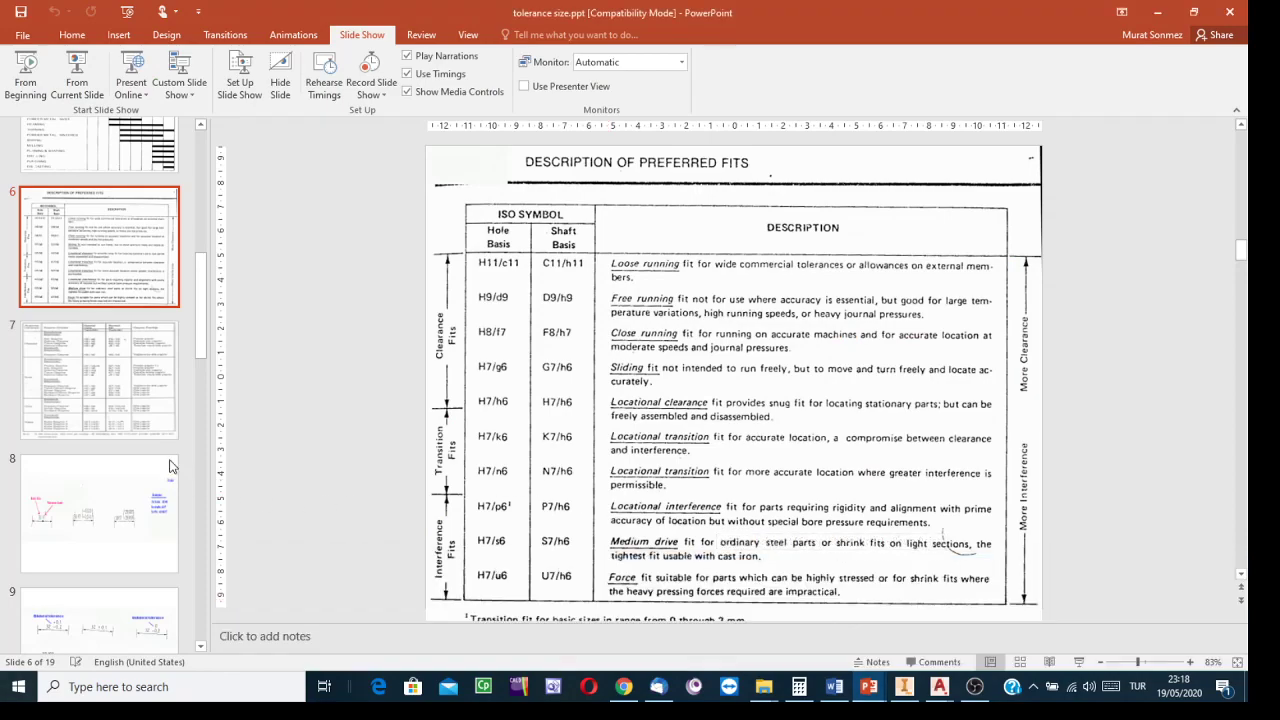
click(102, 508)
click(118, 592)
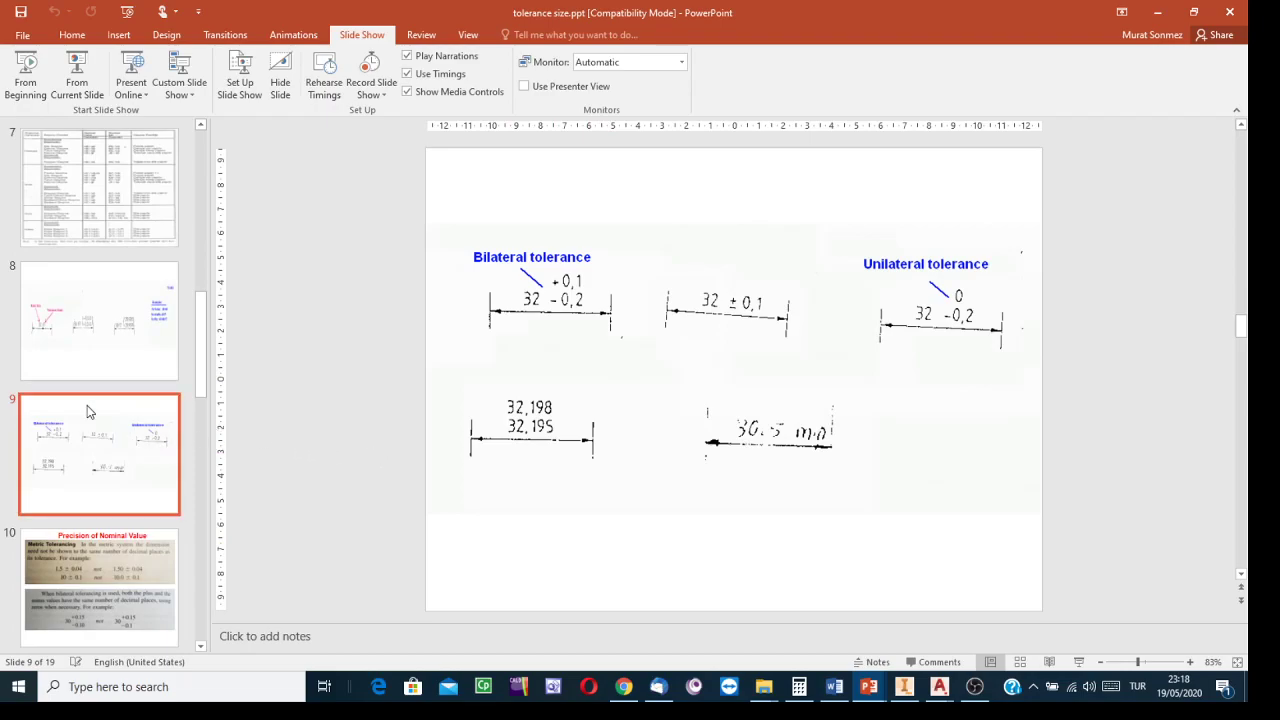
click(86, 338)
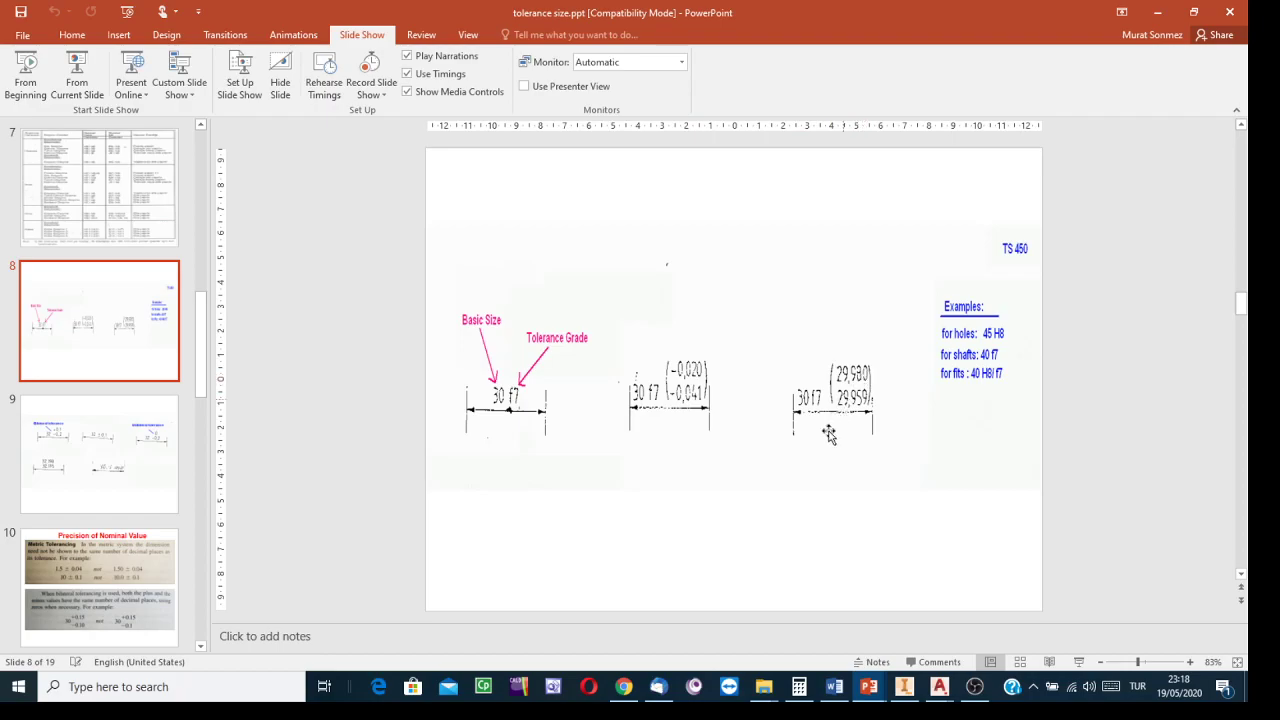
Switch back to the BASE drawing in AutoCAD and set the slot width dimension's hole fit to H8
mouse_move(945, 697)
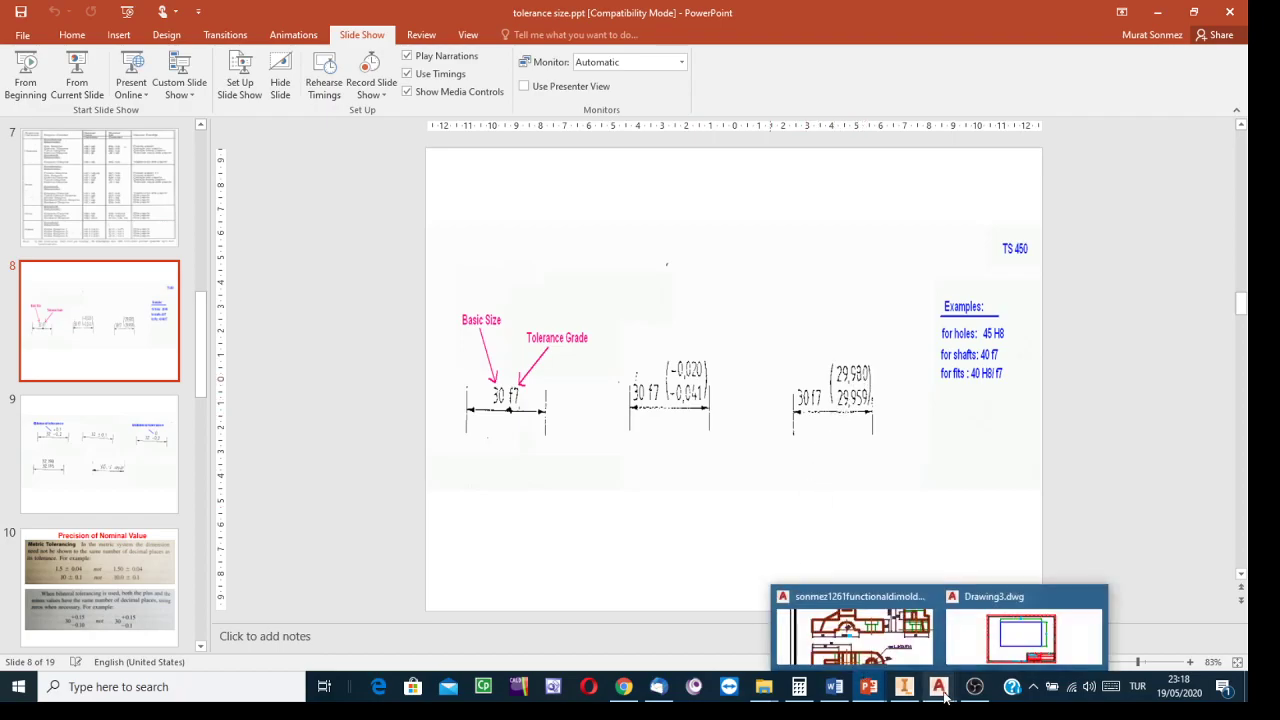
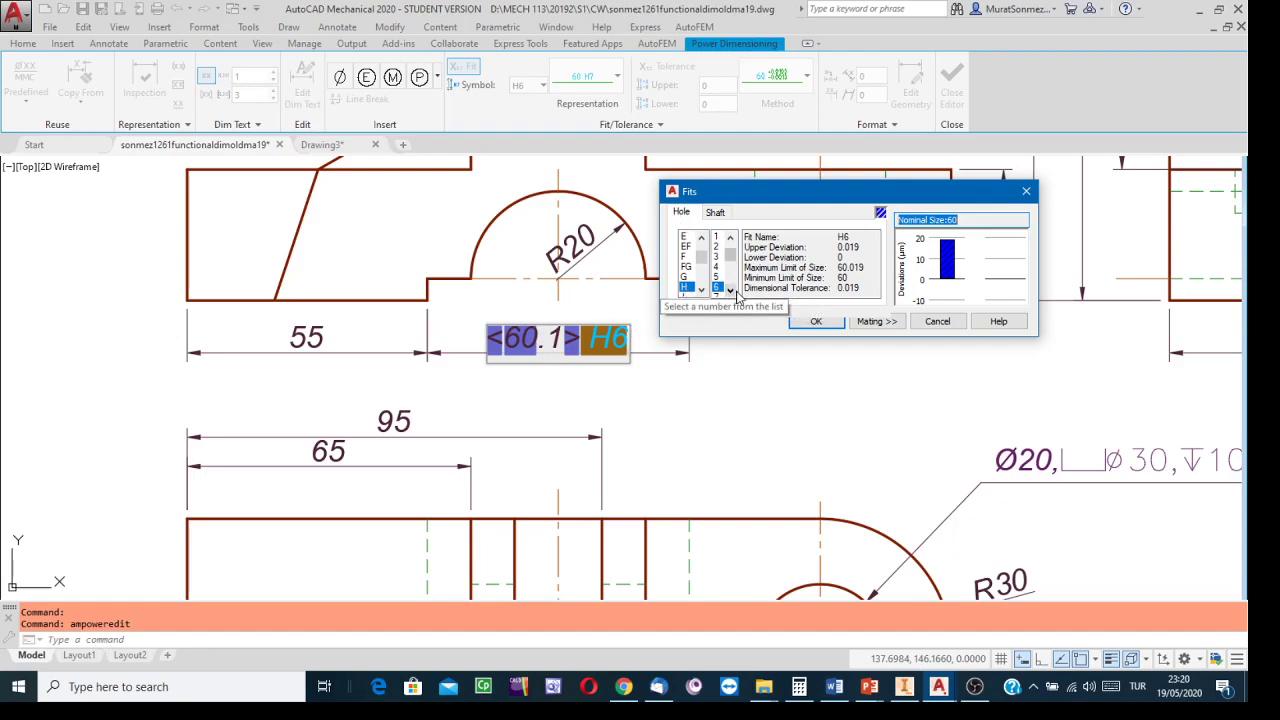
click(732, 290)
click(732, 290)
click(732, 290)
click(732, 290)
click(732, 290)
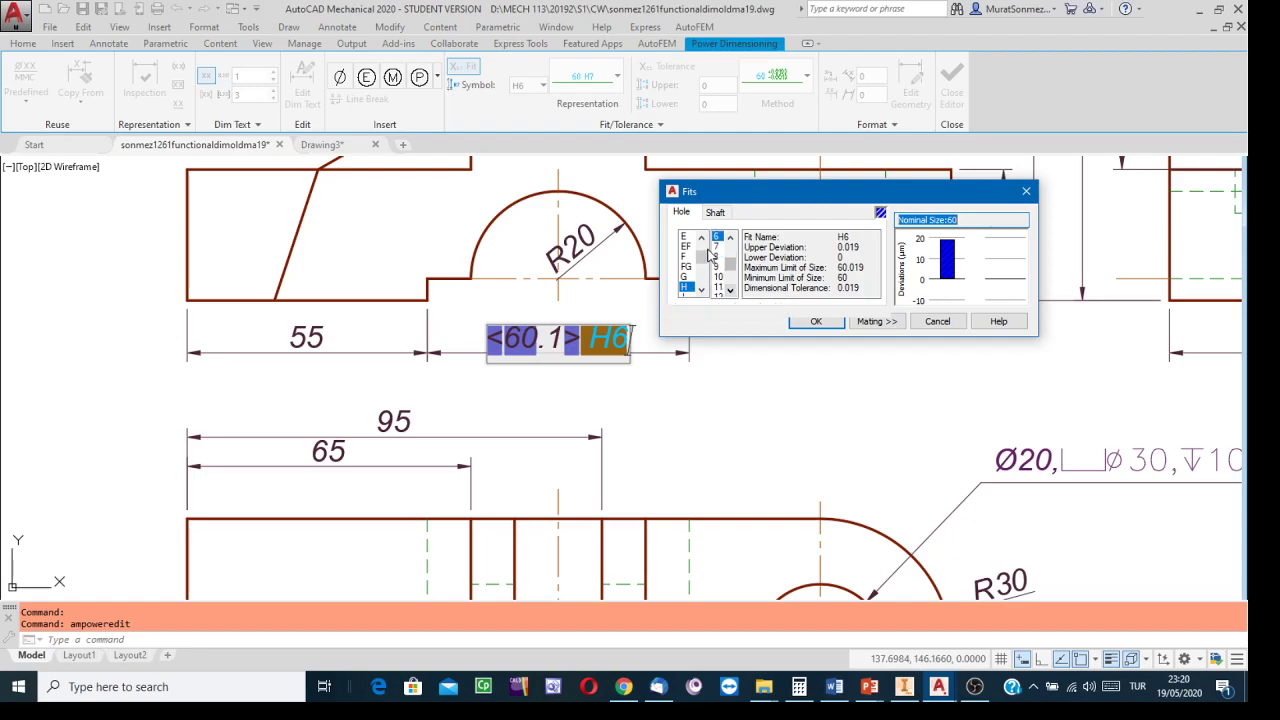
click(717, 258)
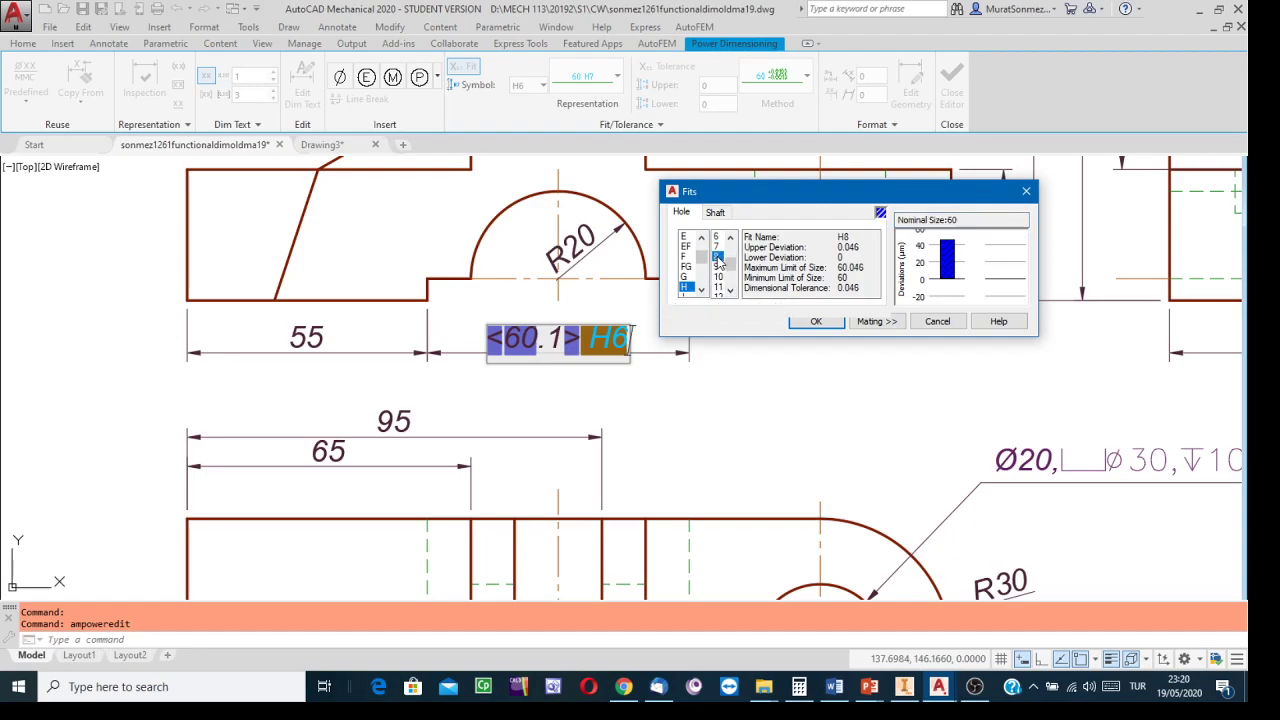
click(816, 321)
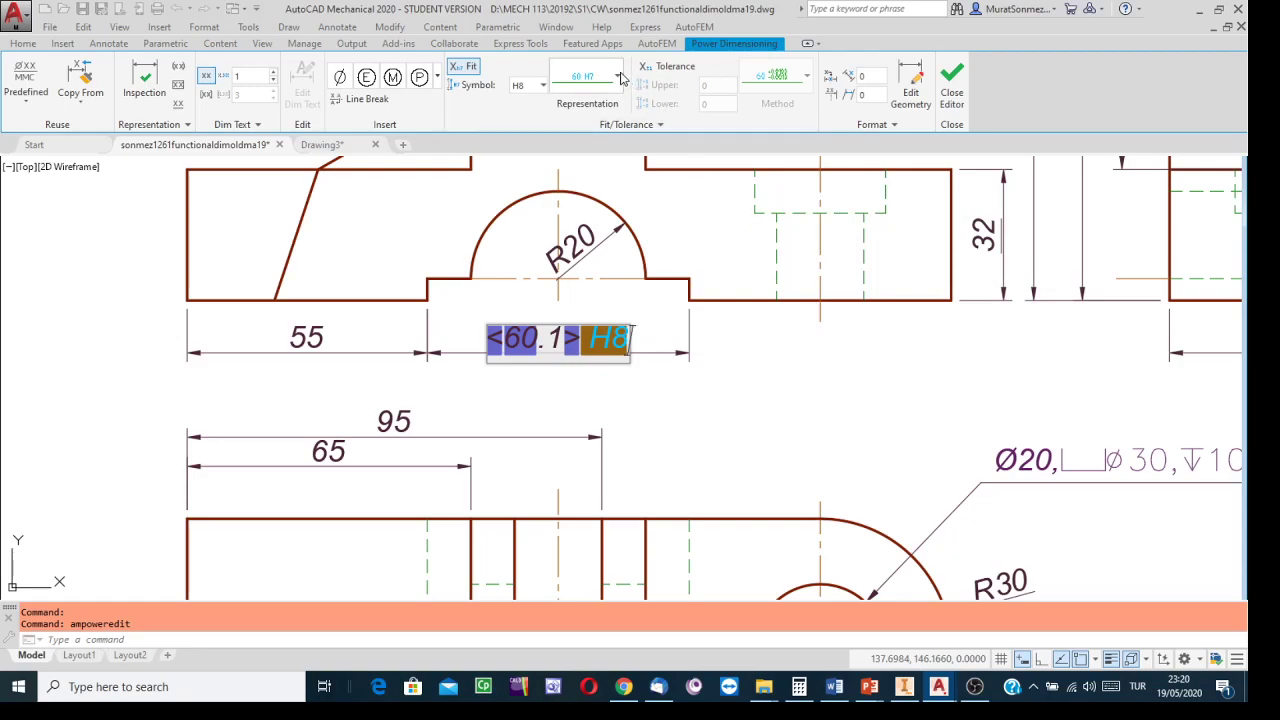
Display the slot dimension's fit symbol followed by its deviations in parentheses, and finish editing the dimension
click(620, 80)
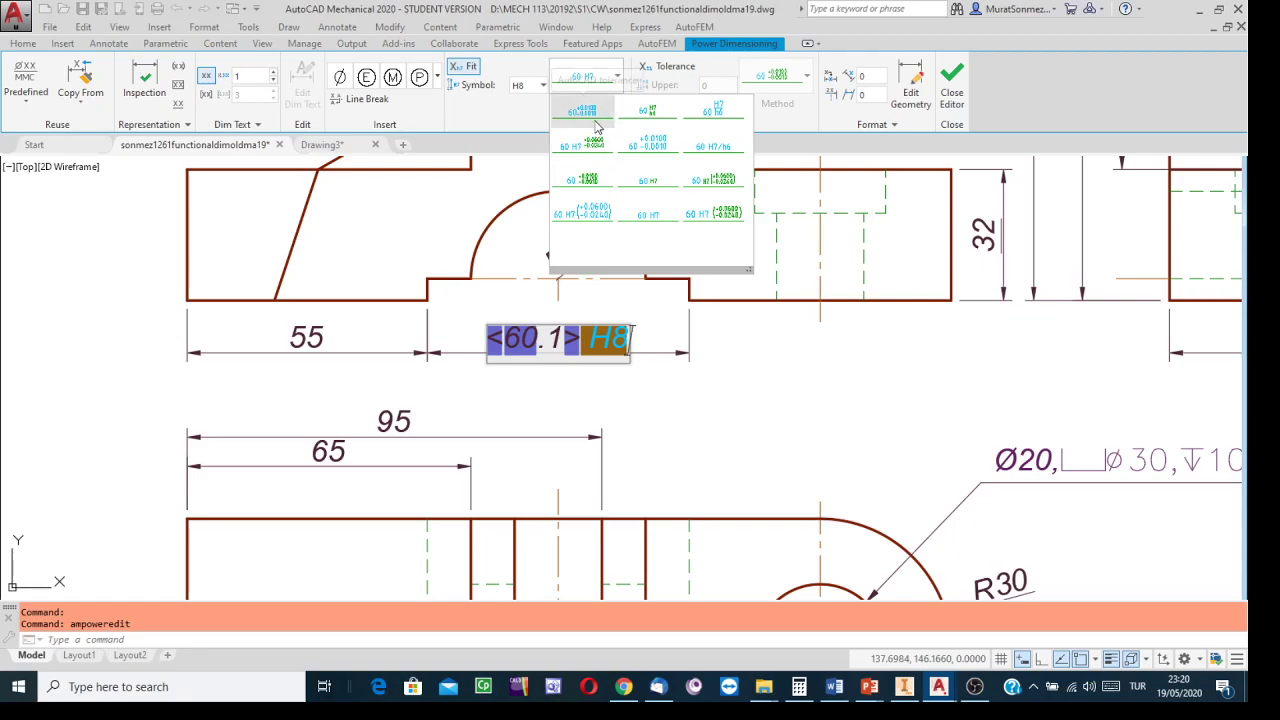
click(730, 216)
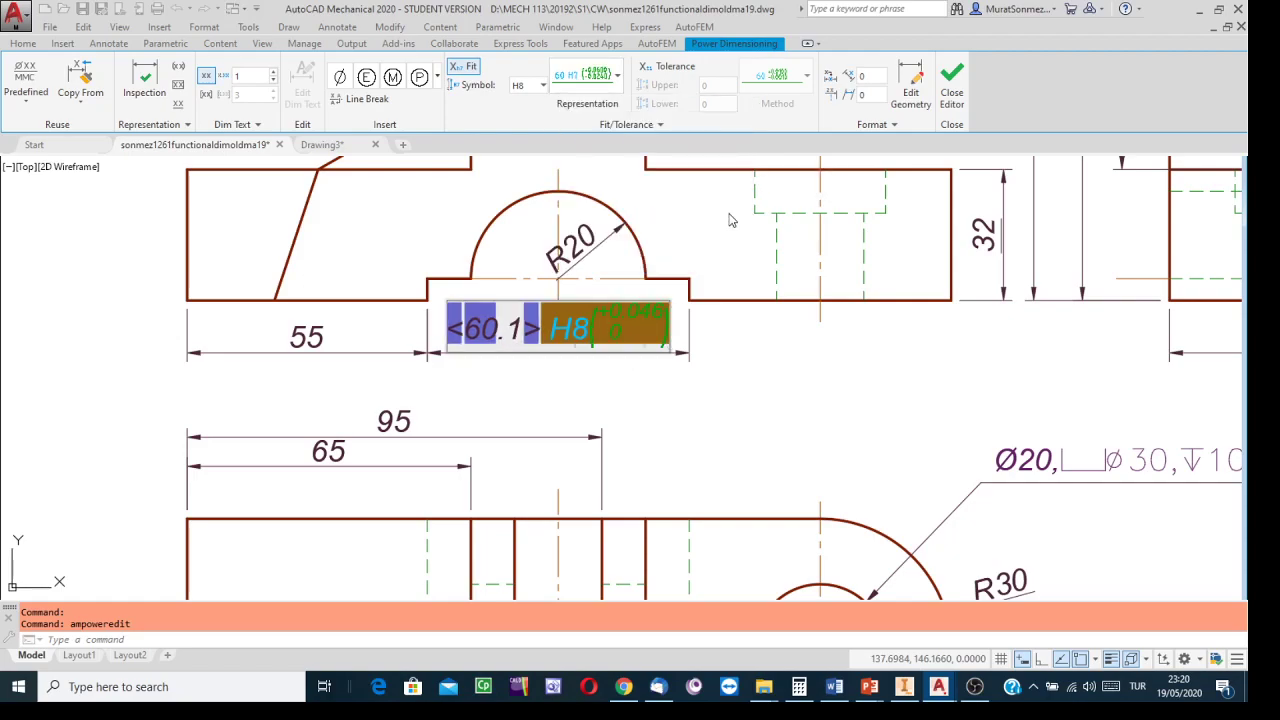
click(953, 82)
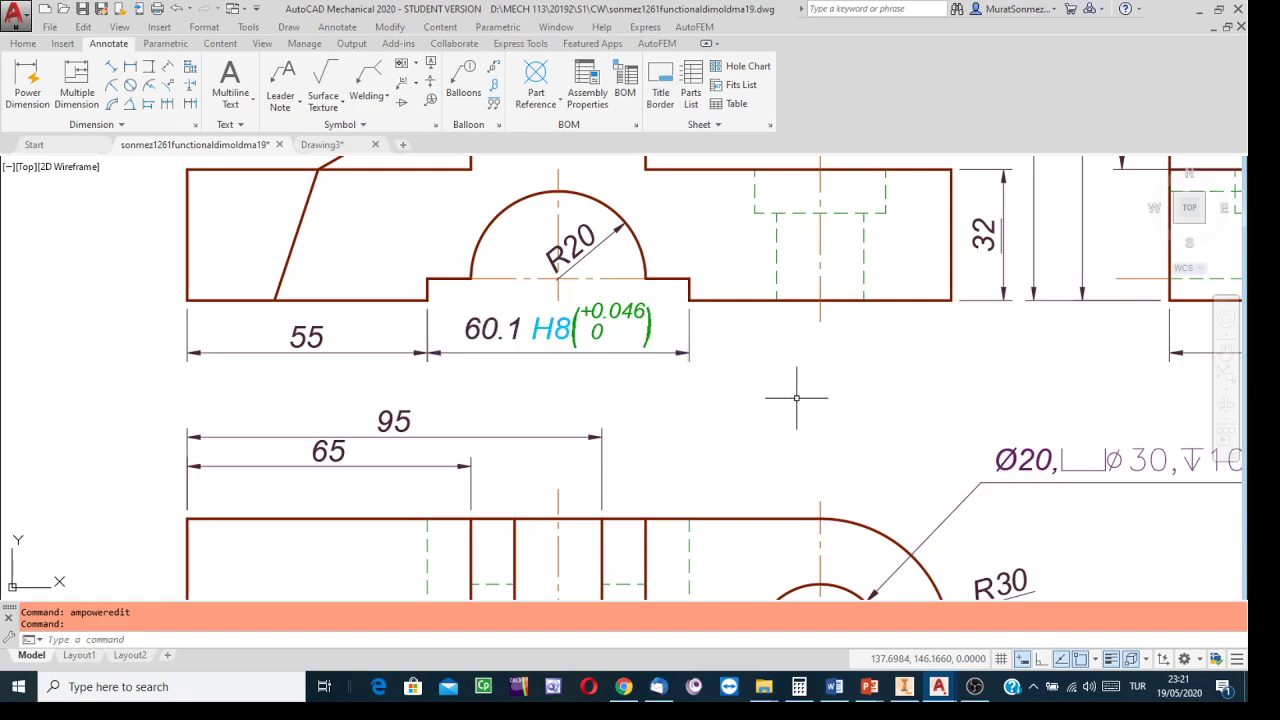
Add a power dimension without tolerance from the top view's left edge to the hole centre, placed above the 95 dimension
scroll(796, 398, down, 4)
middle_drag(811, 414, 612, 385)
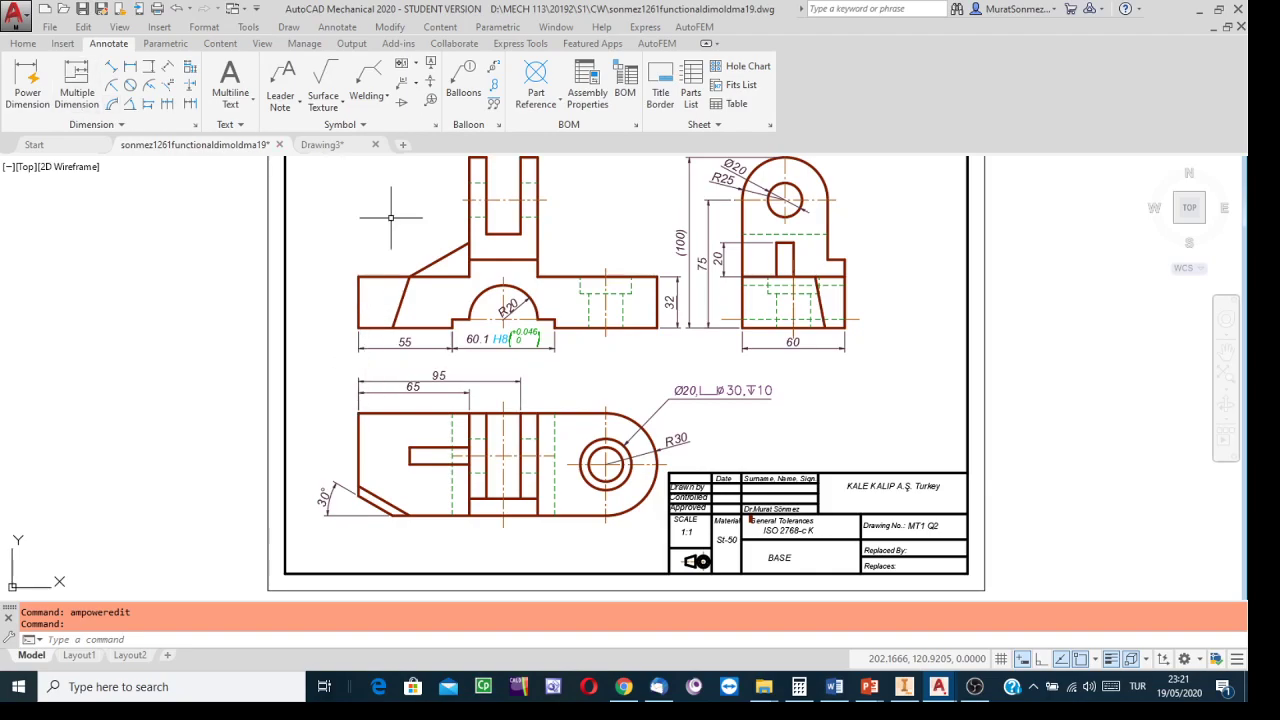
scroll(631, 368, up, 1)
scroll(631, 368, down, 2)
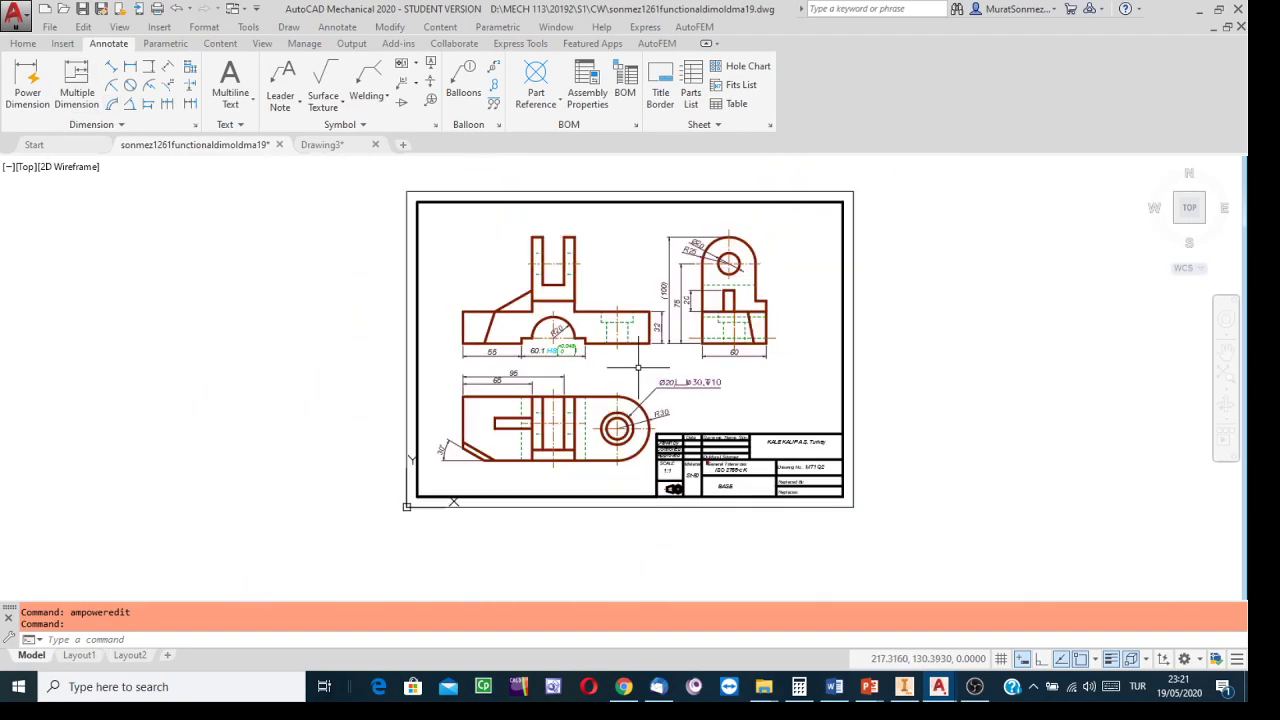
scroll(631, 368, up, 1)
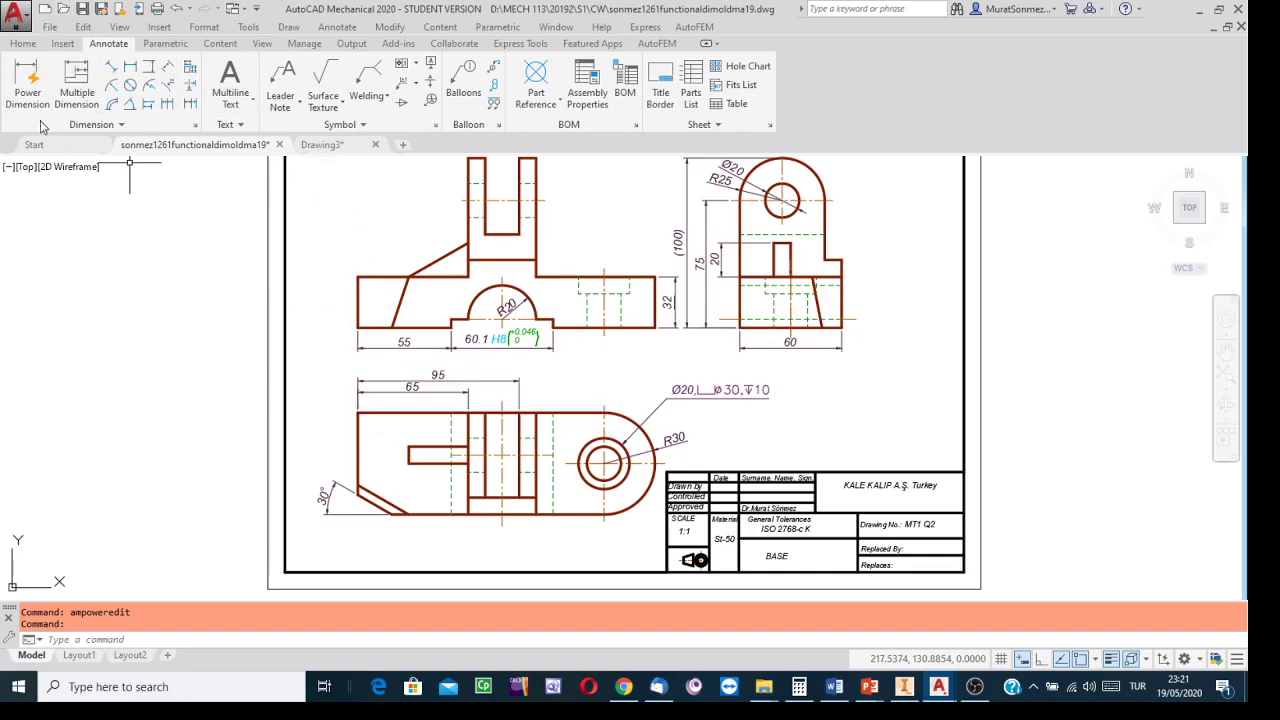
click(28, 80)
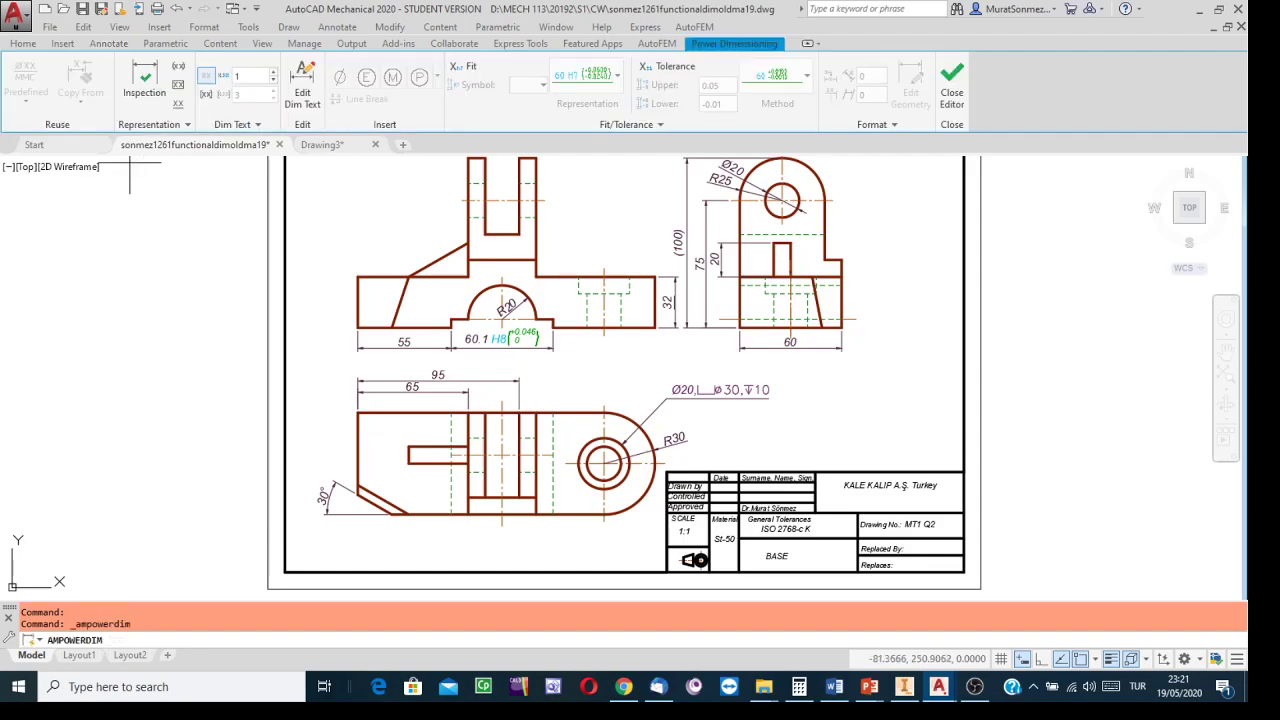
click(358, 412)
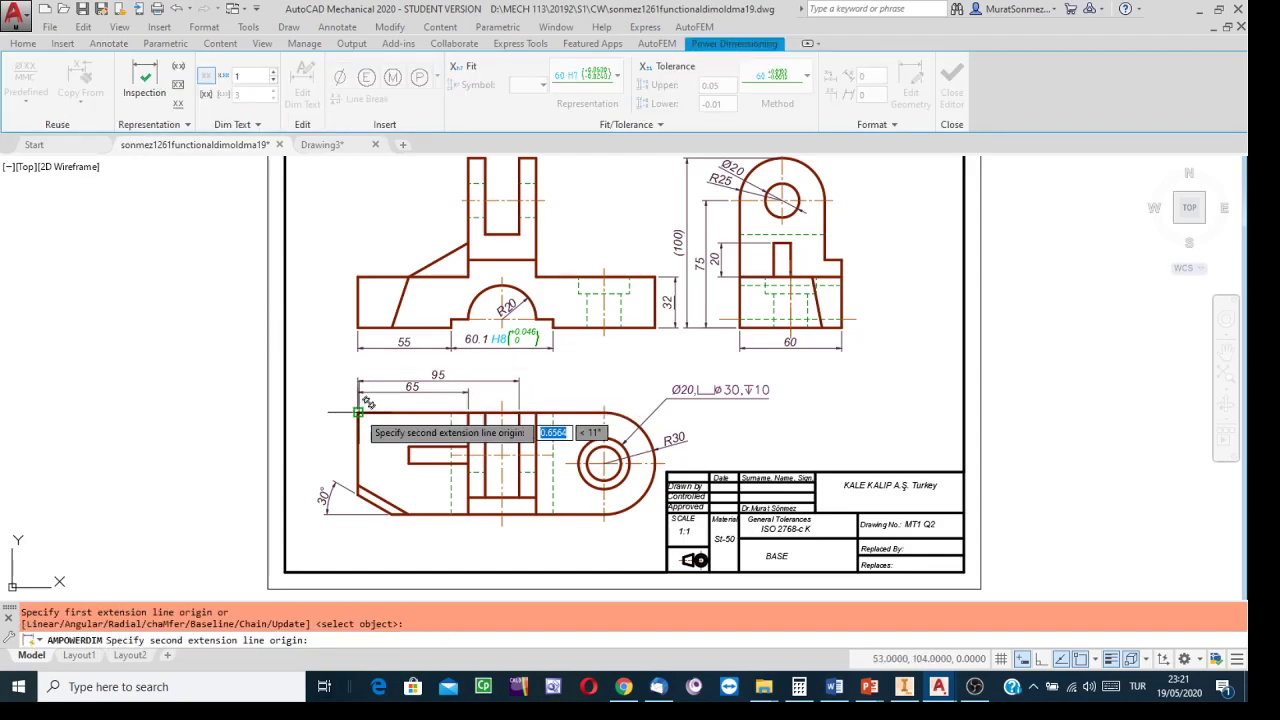
click(605, 411)
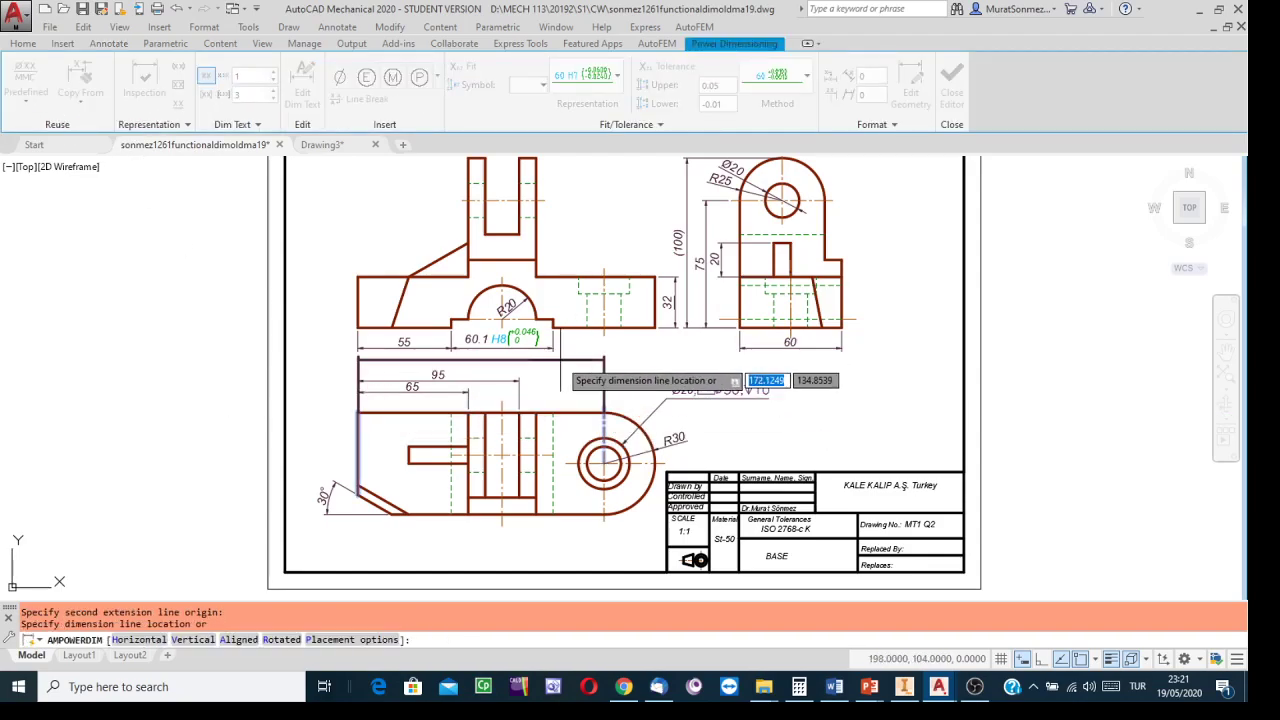
click(559, 362)
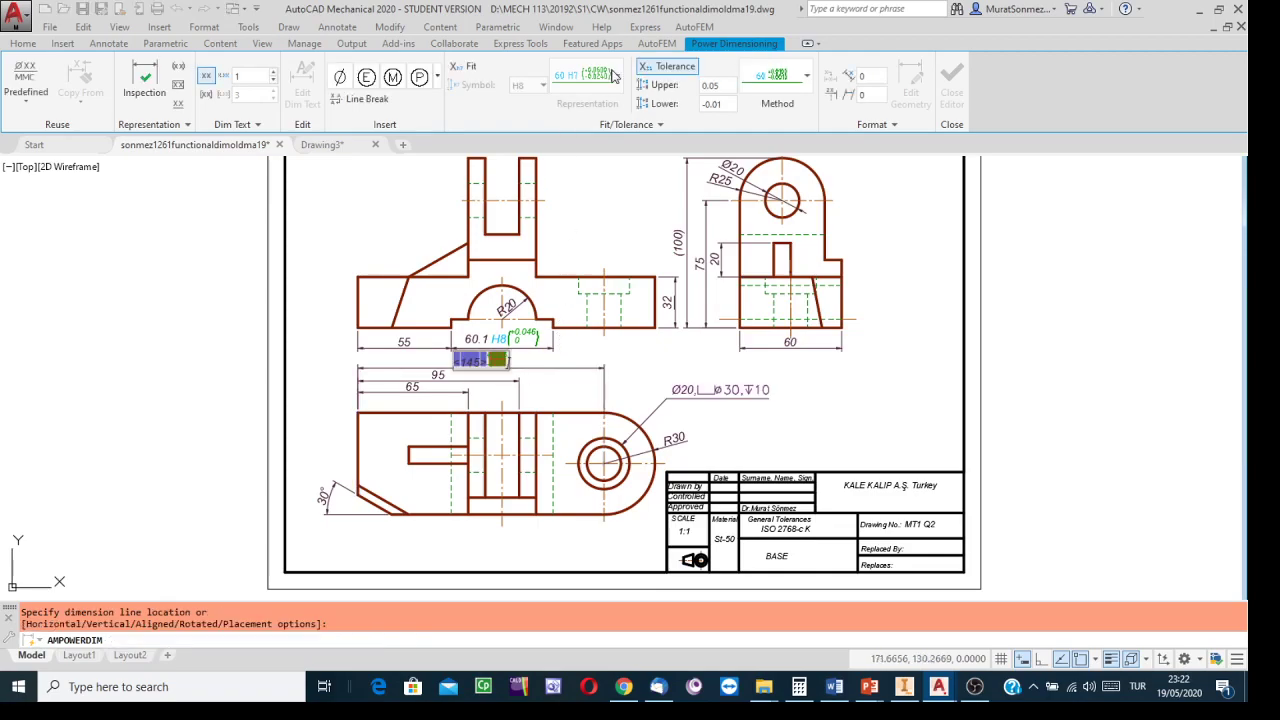
click(668, 75)
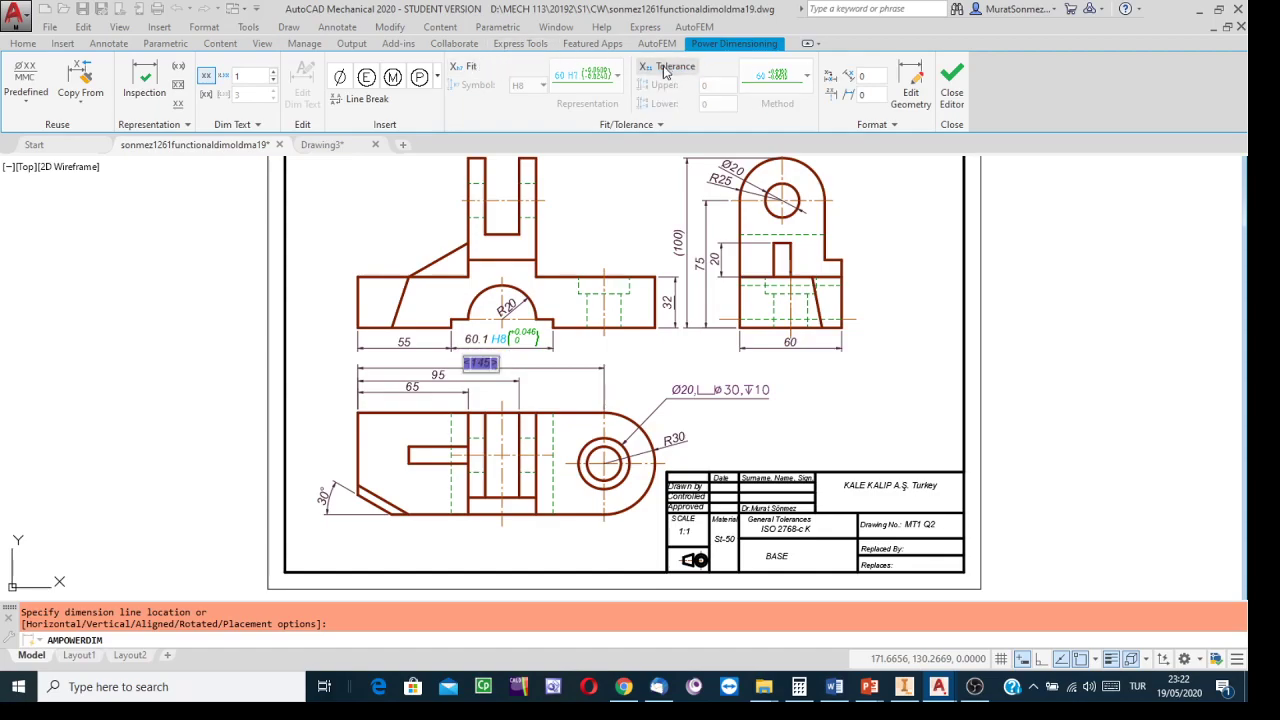
click(880, 320)
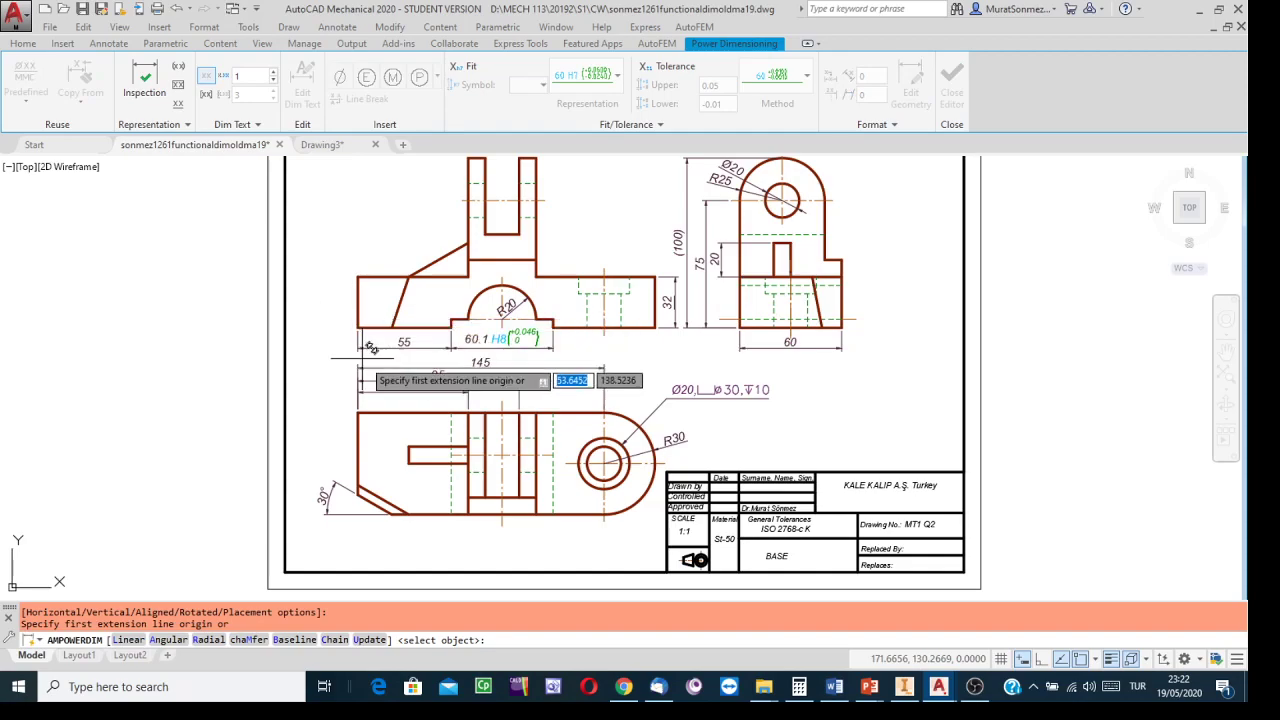
scroll(600, 352, up, 2)
scroll(550, 368, up, 2)
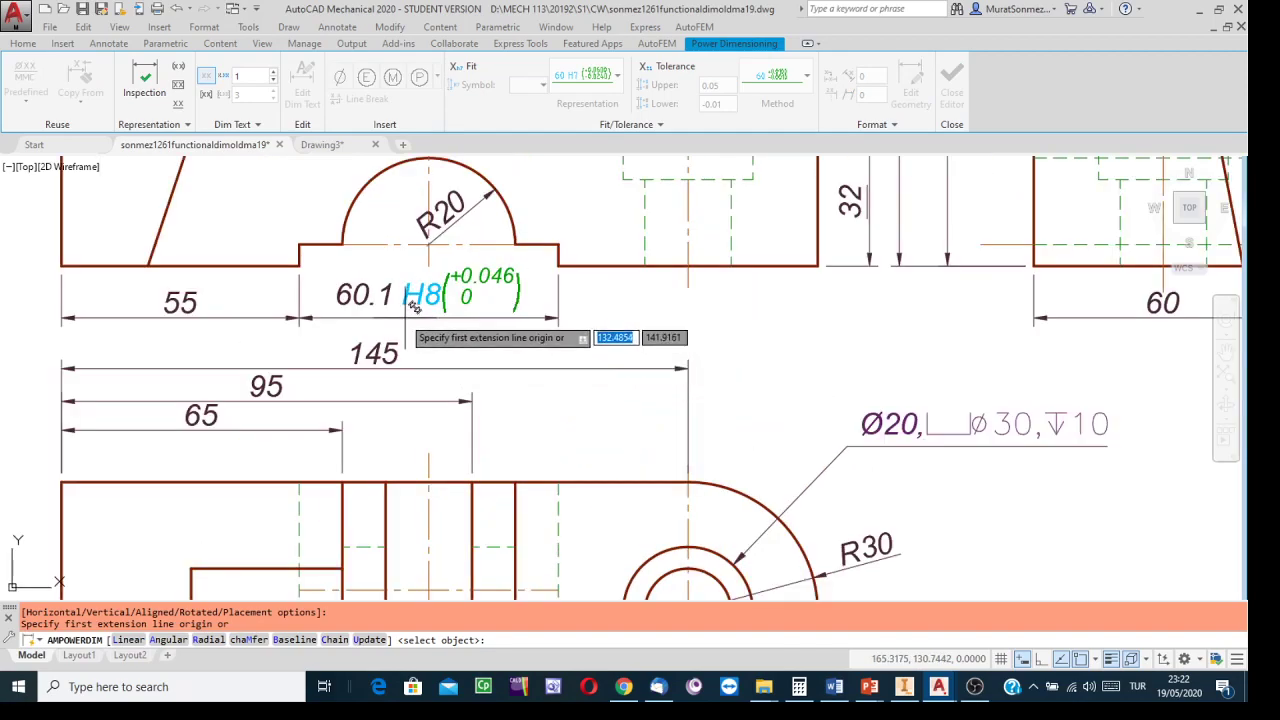
scroll(588, 332, down, 4)
middle_drag(723, 356, 675, 388)
scroll(669, 462, down, 1)
scroll(669, 462, up, 1)
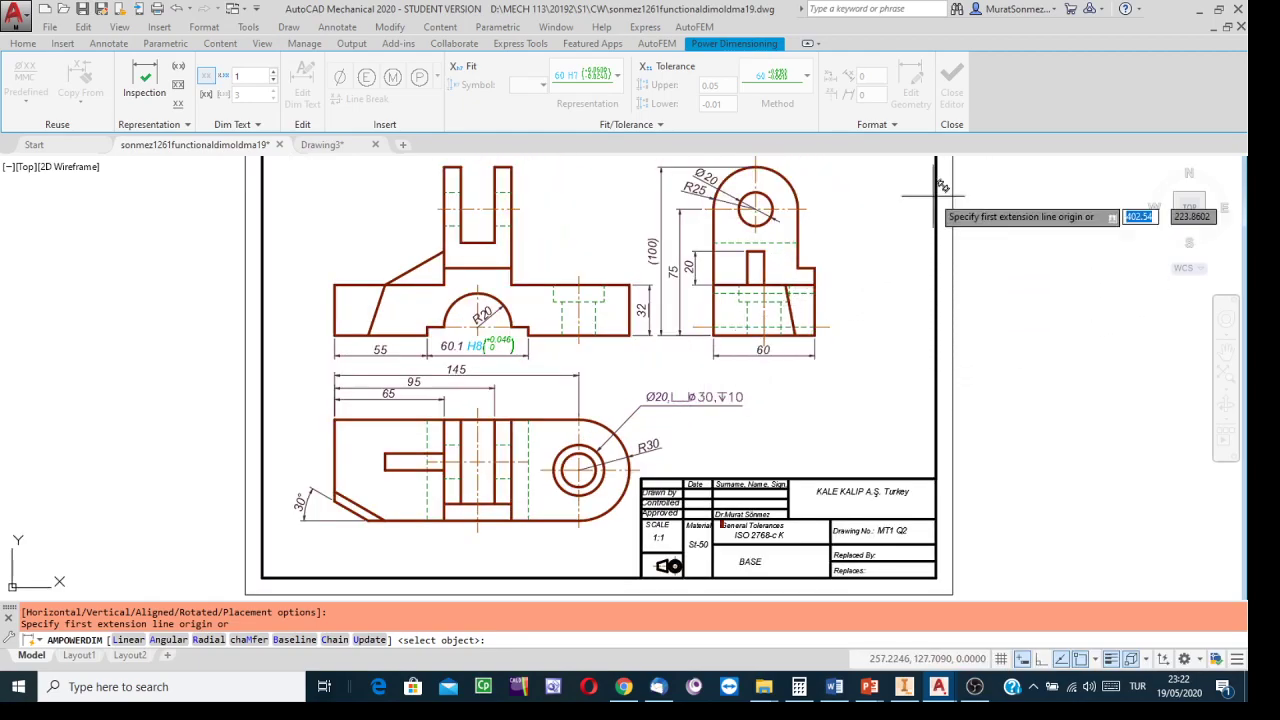
click(954, 82)
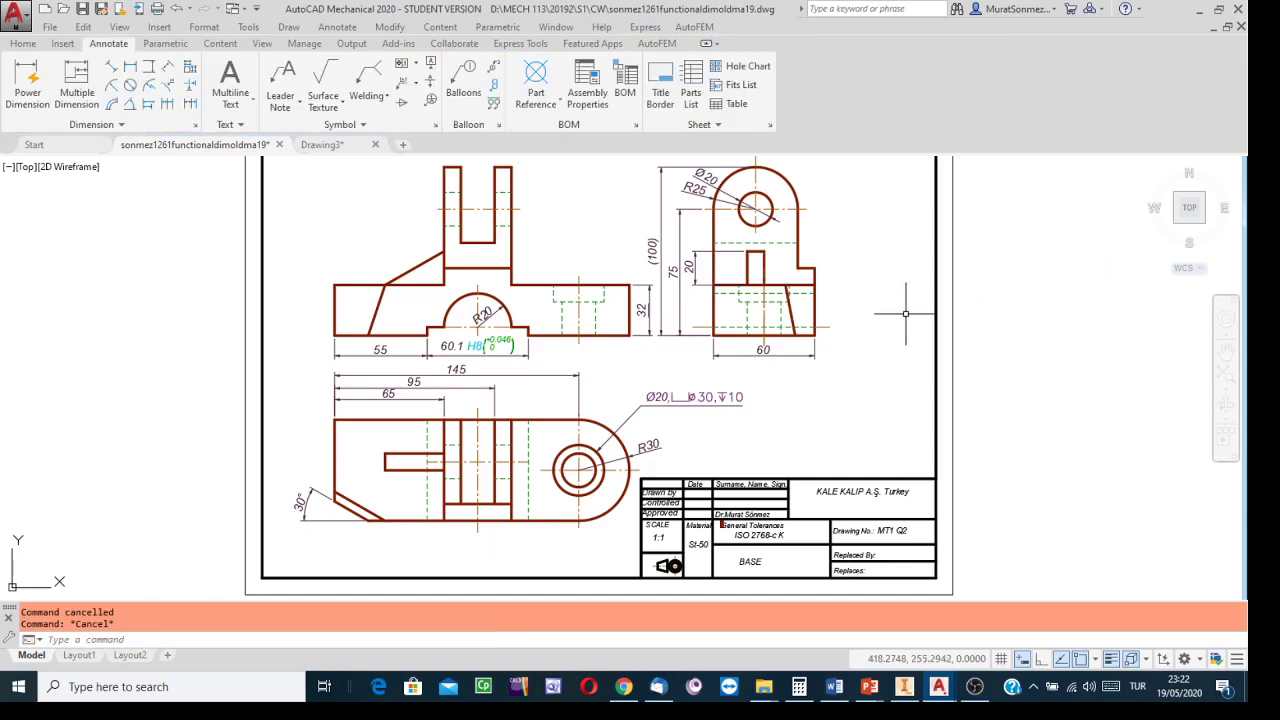
Turn on the Transfer Lines layer to show the projection lines between the three views
scroll(865, 335, down, 2)
scroll(854, 339, up, 2)
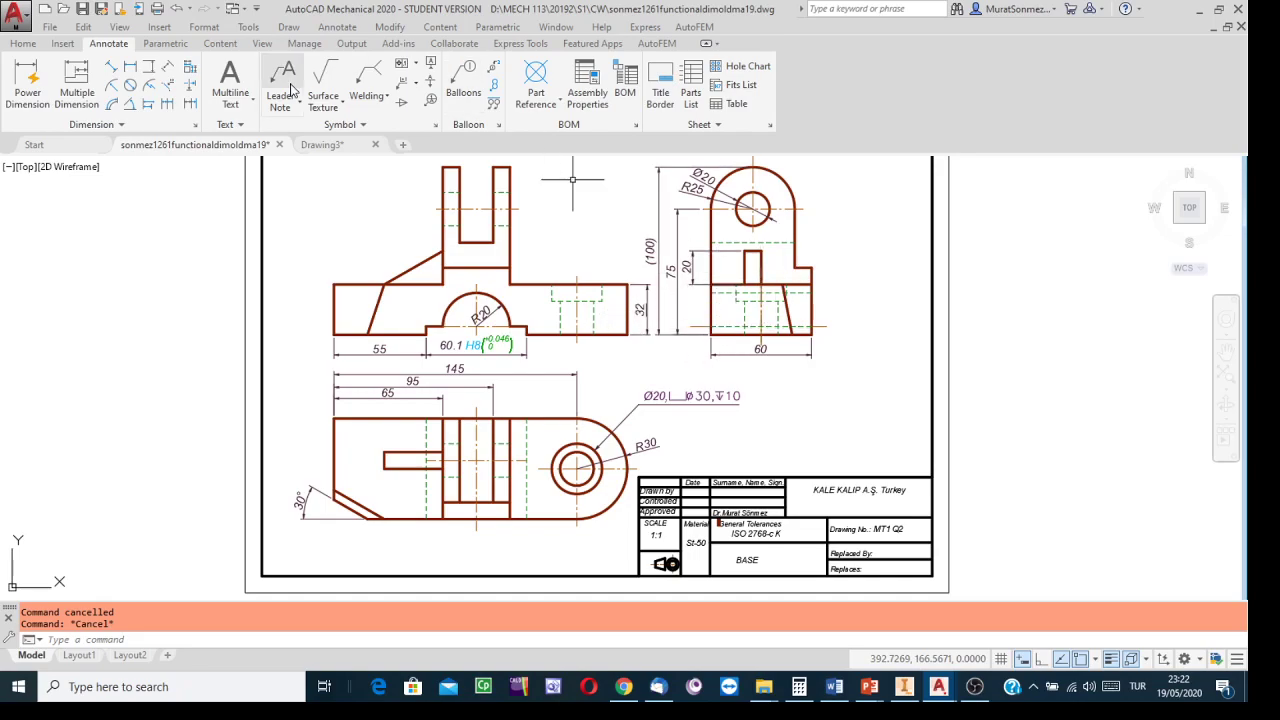
click(22, 44)
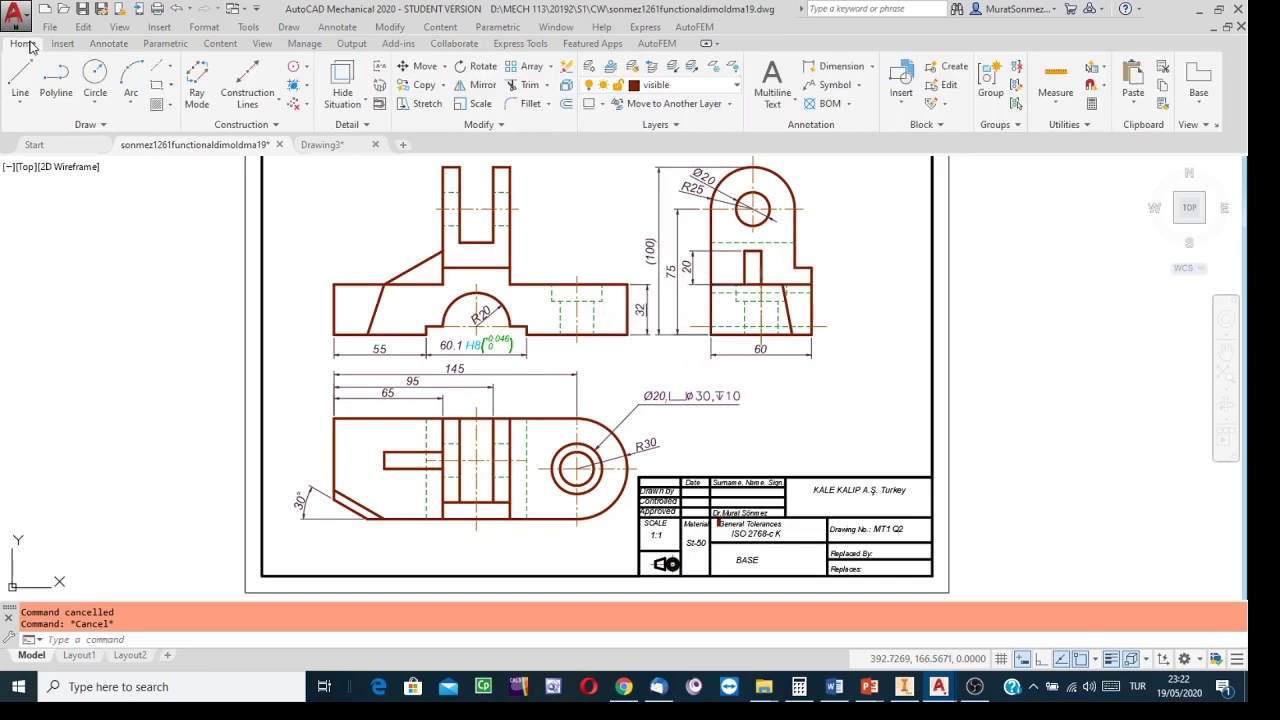
click(737, 90)
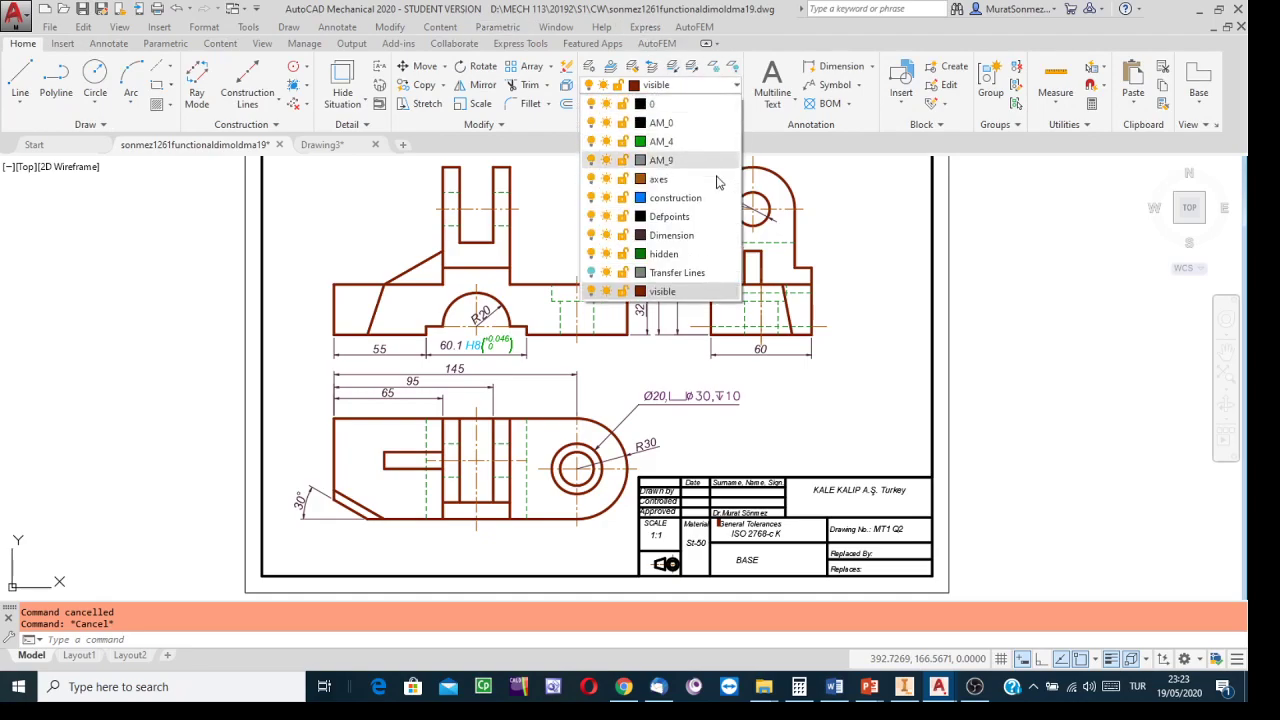
click(591, 273)
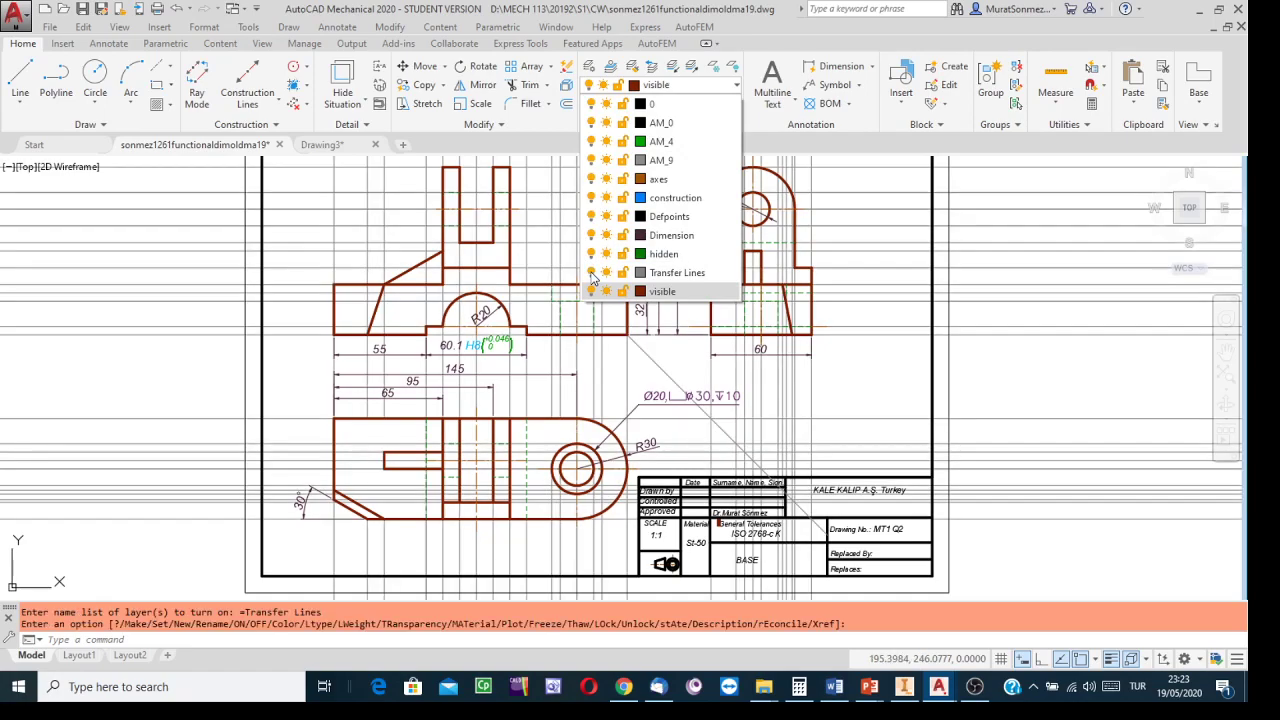
click(869, 208)
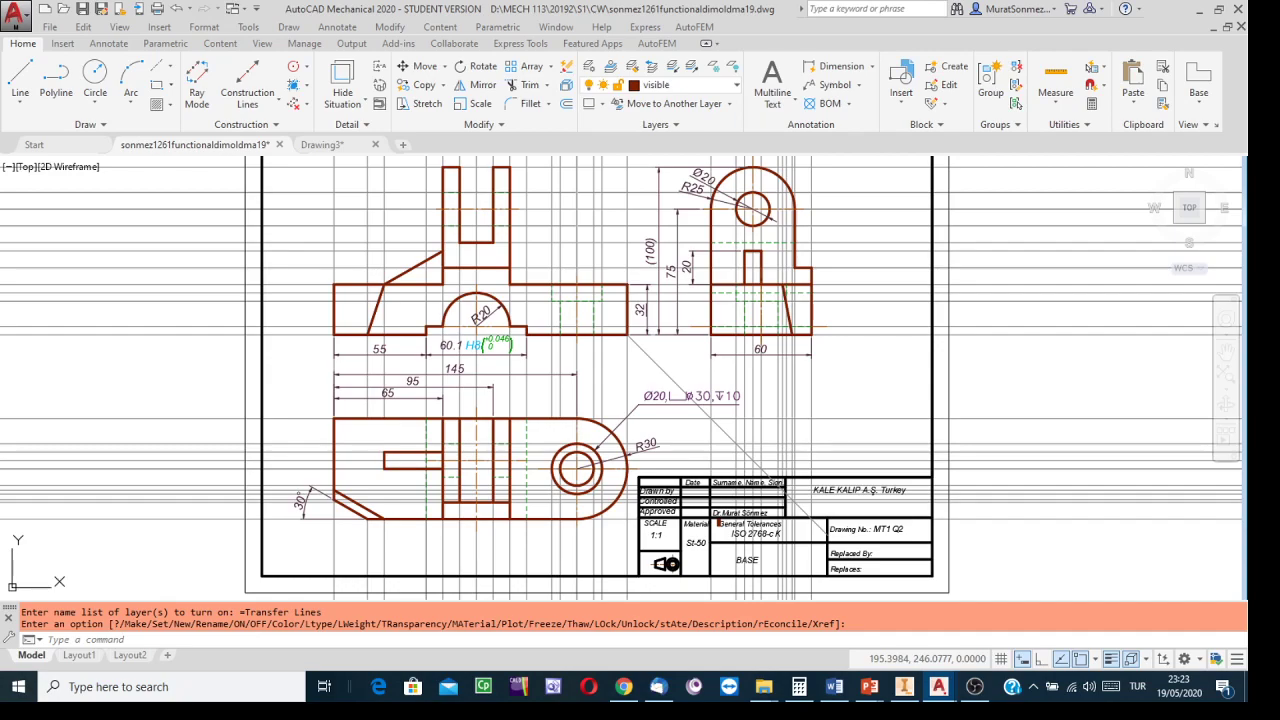
scroll(854, 244, up, 2)
scroll(871, 294, down, 3)
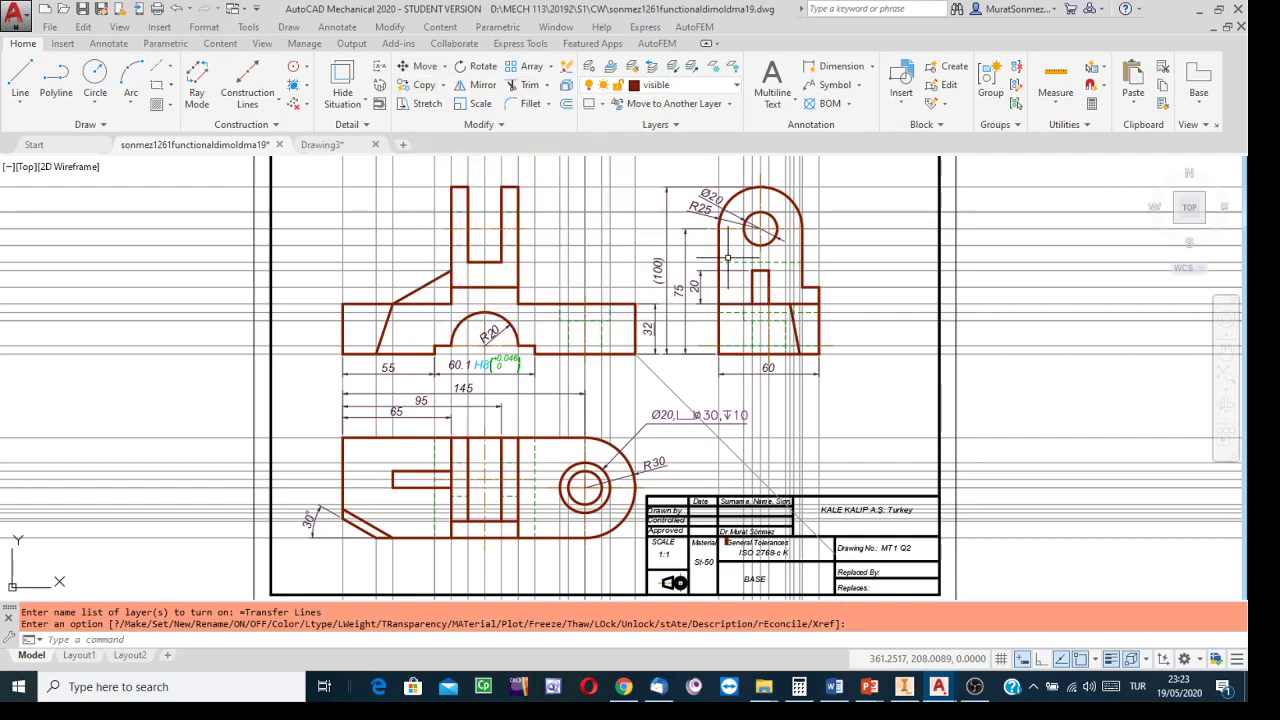
click(411, 67)
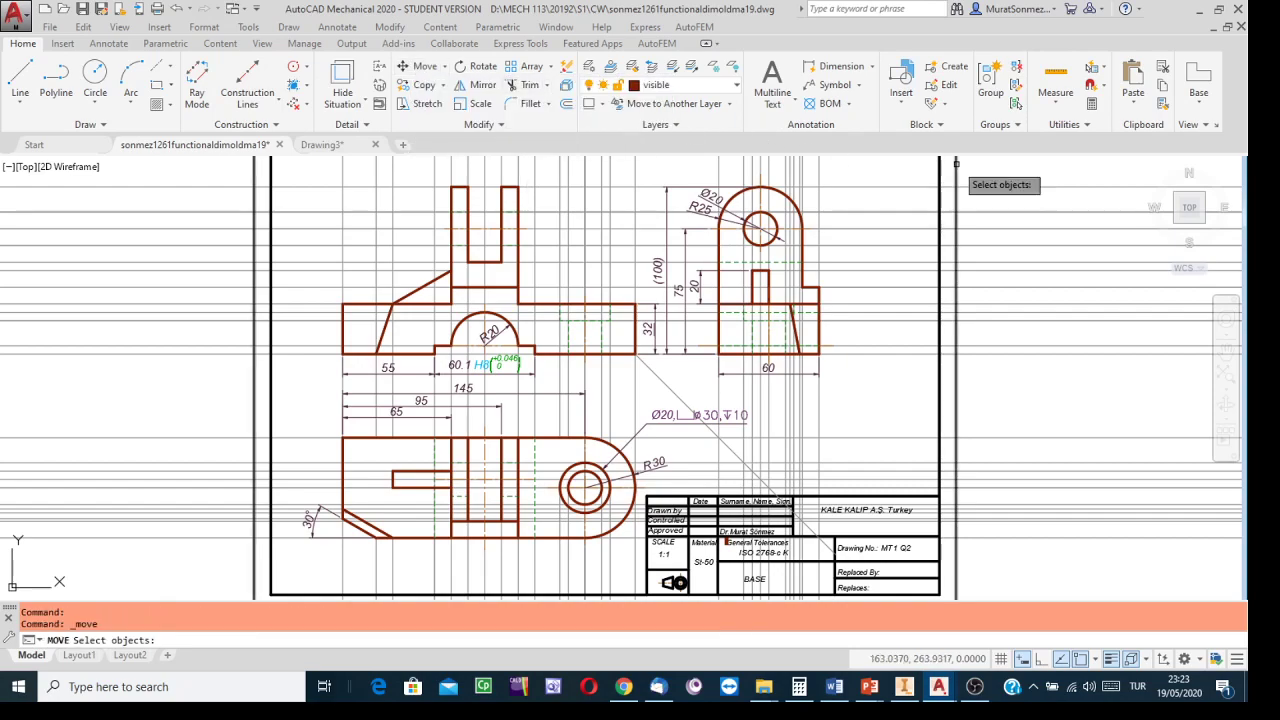
click(846, 167)
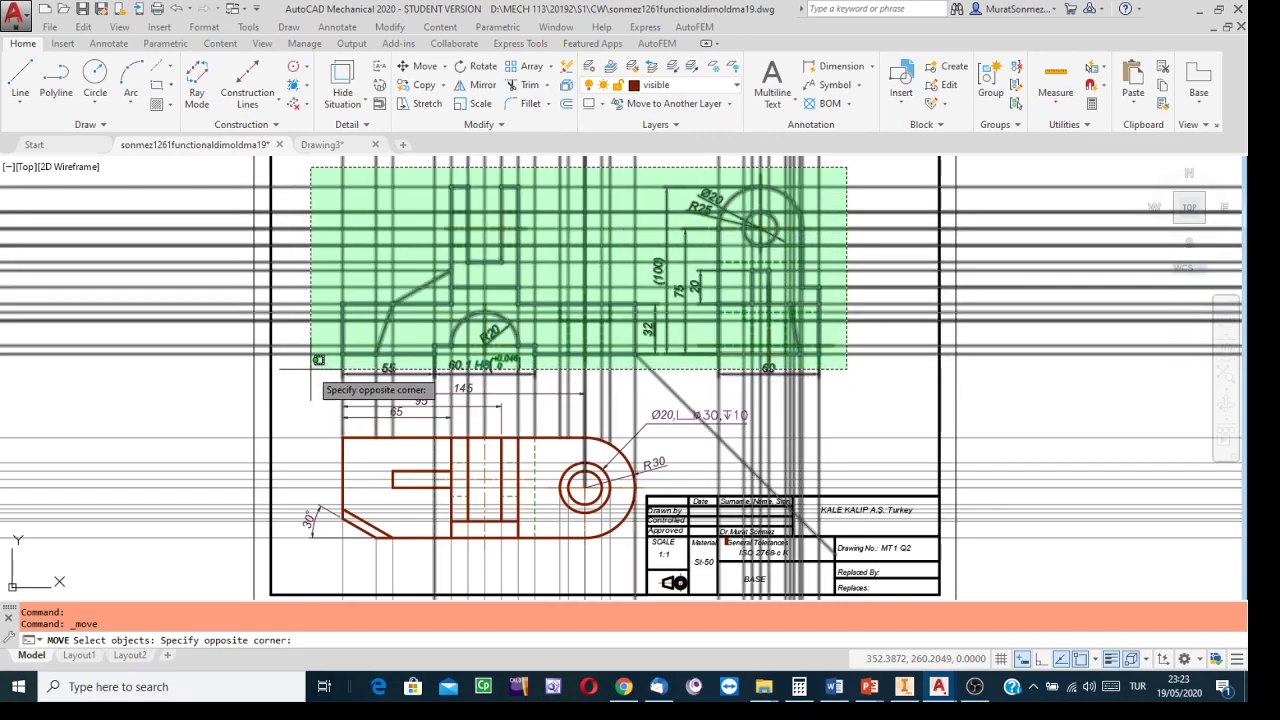
click(318, 360)
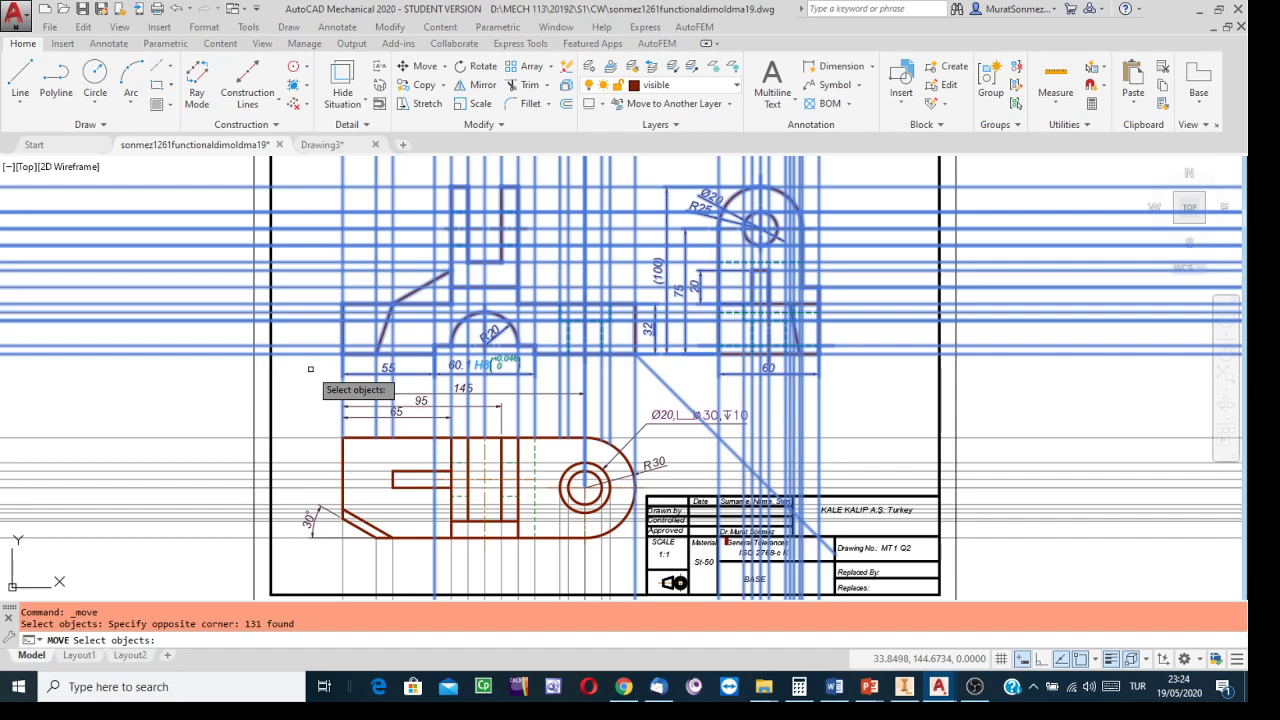
key(Escape)
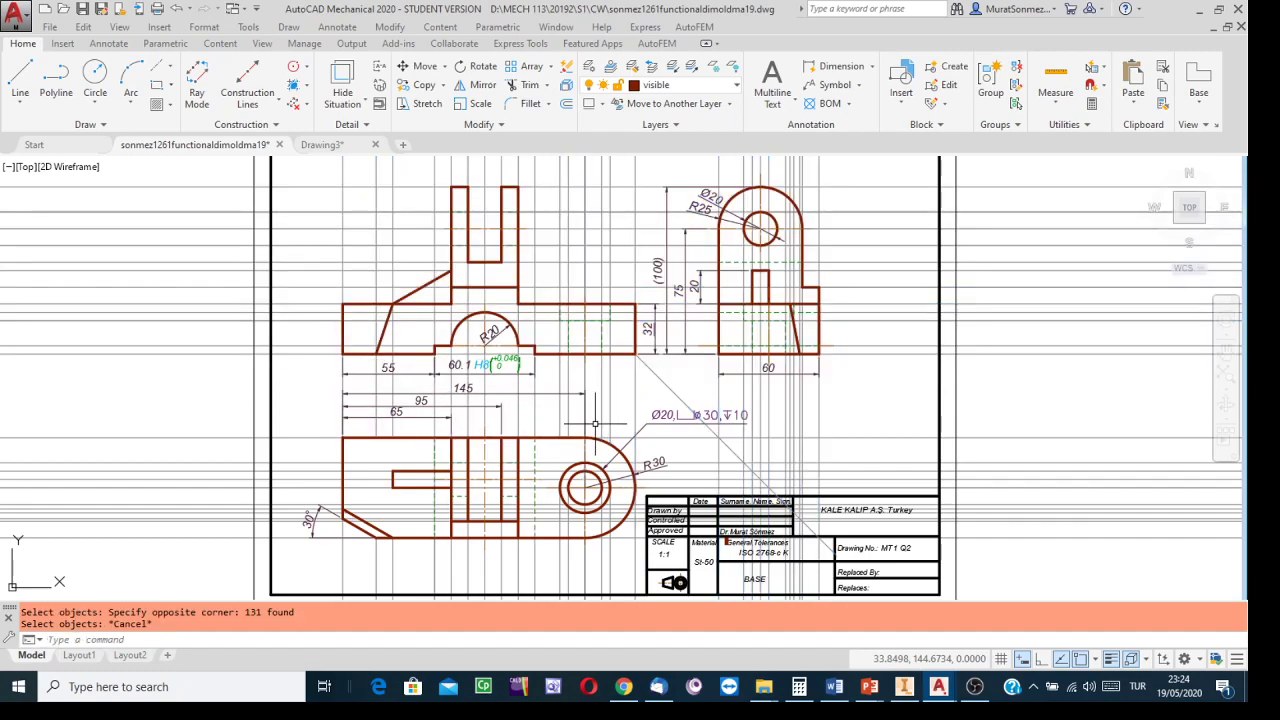
Turn on ortho mode and move the front and side views, with their crossing projection lines, 10 units upward from the front view's lower-right corner
scroll(605, 402, up, 2)
scroll(605, 402, down, 3)
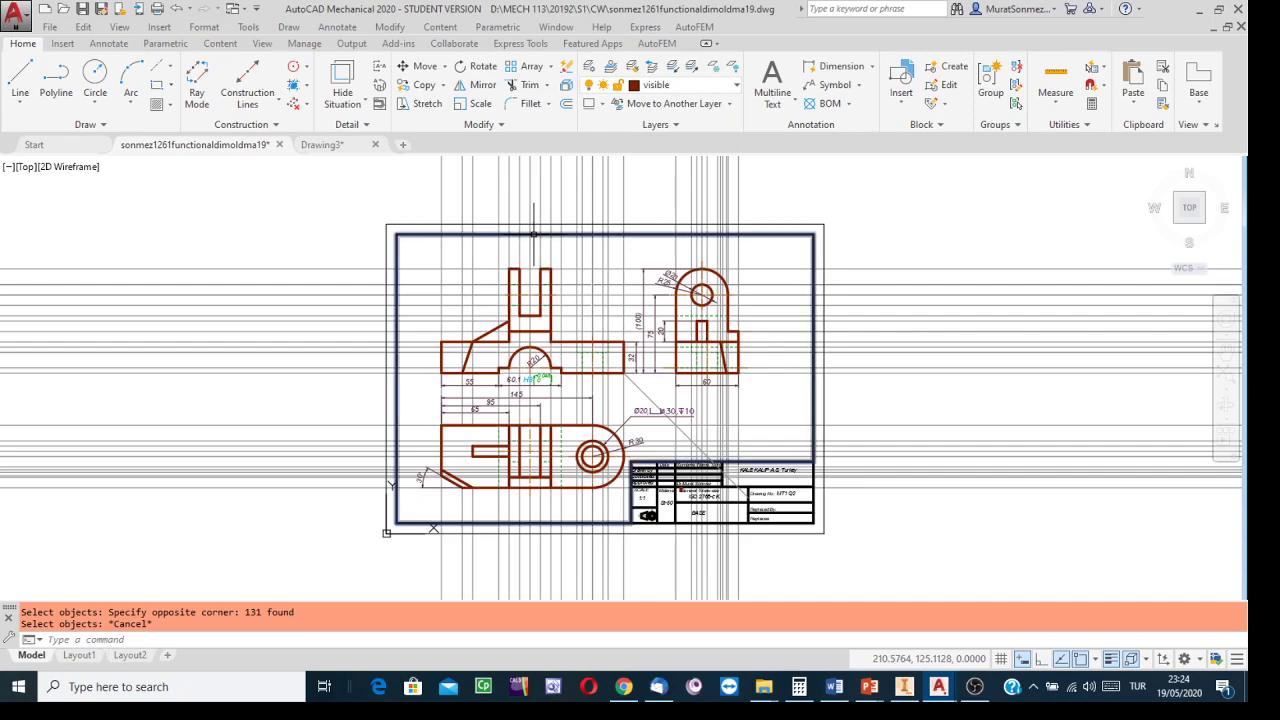
scroll(533, 245, up, 2)
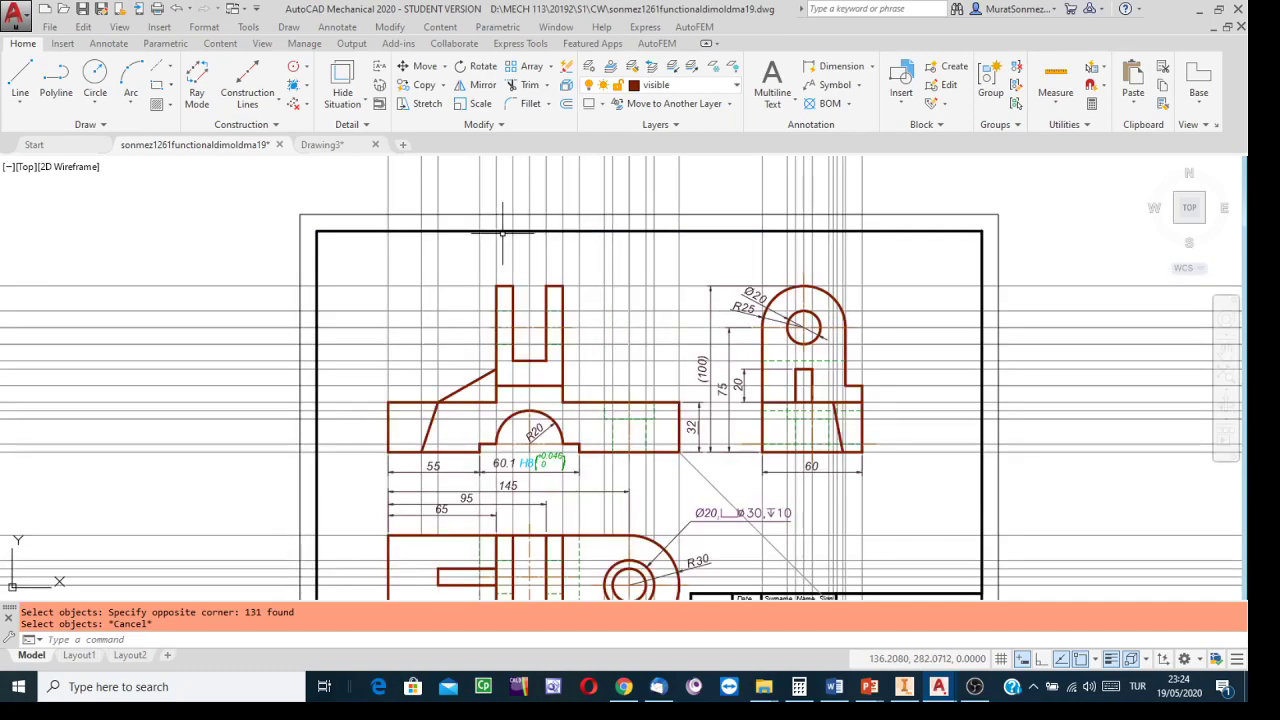
scroll(522, 407, down, 2)
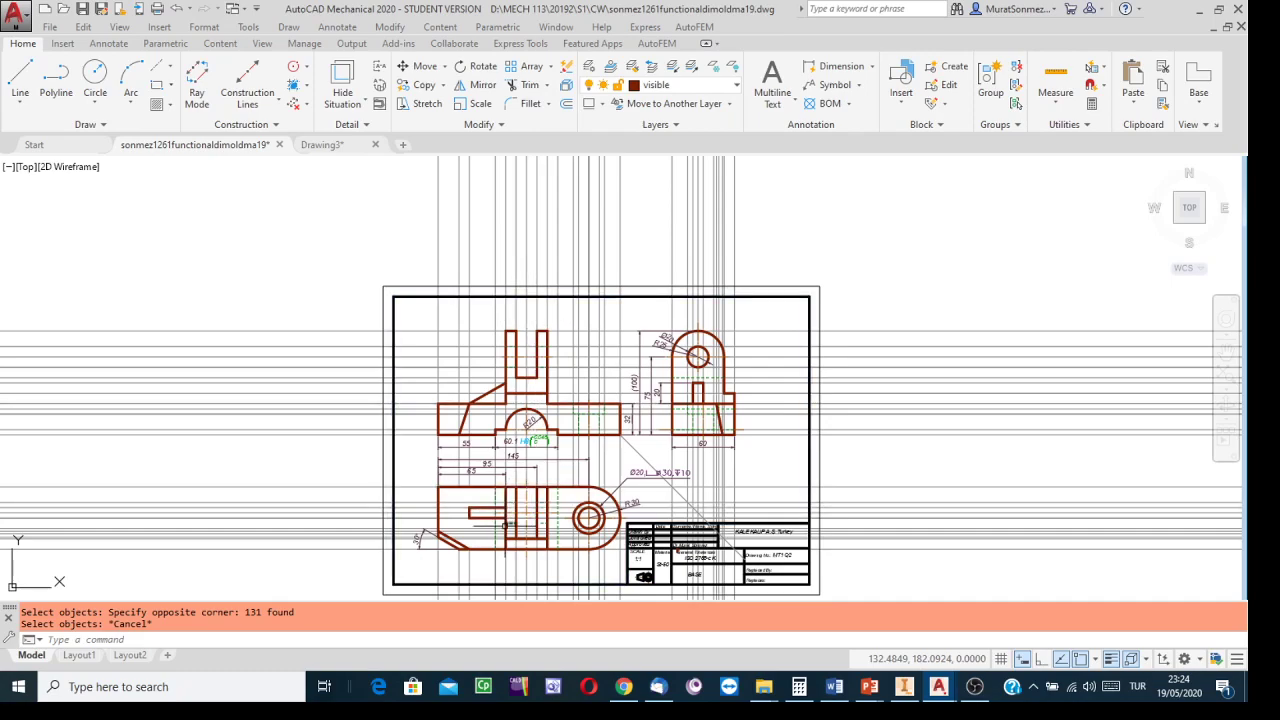
middle_drag(503, 537, 513, 448)
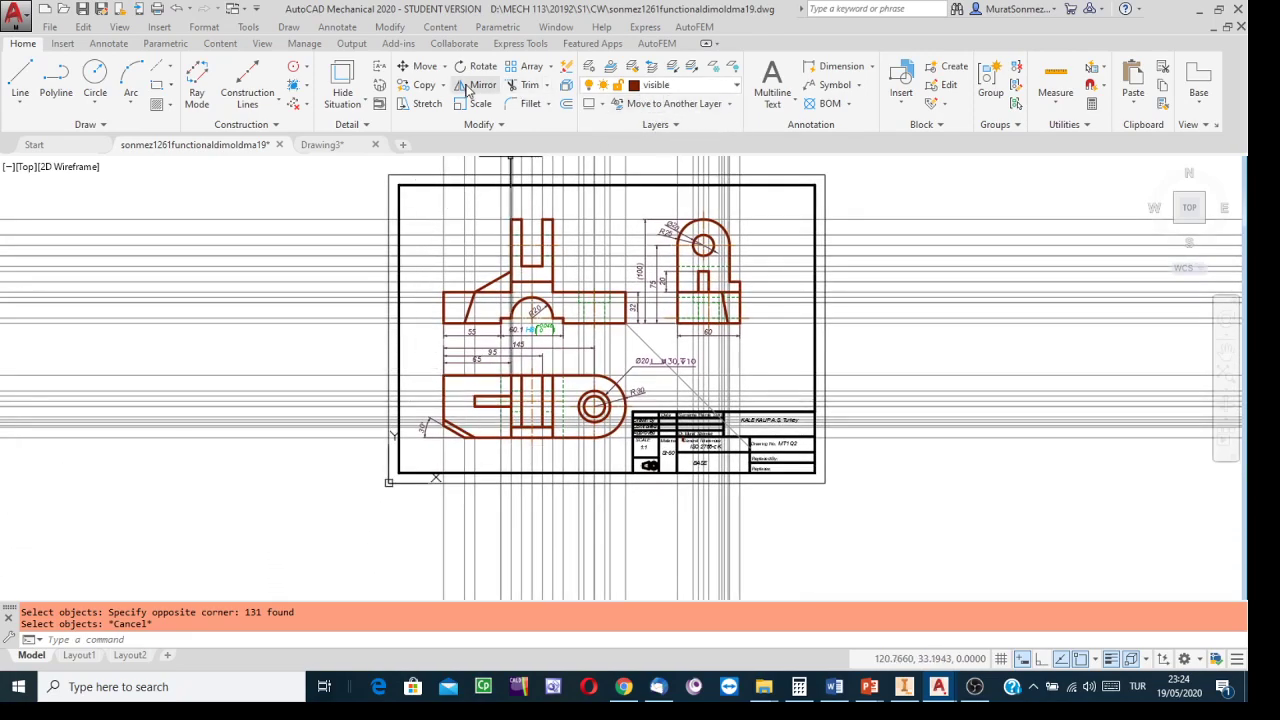
click(420, 68)
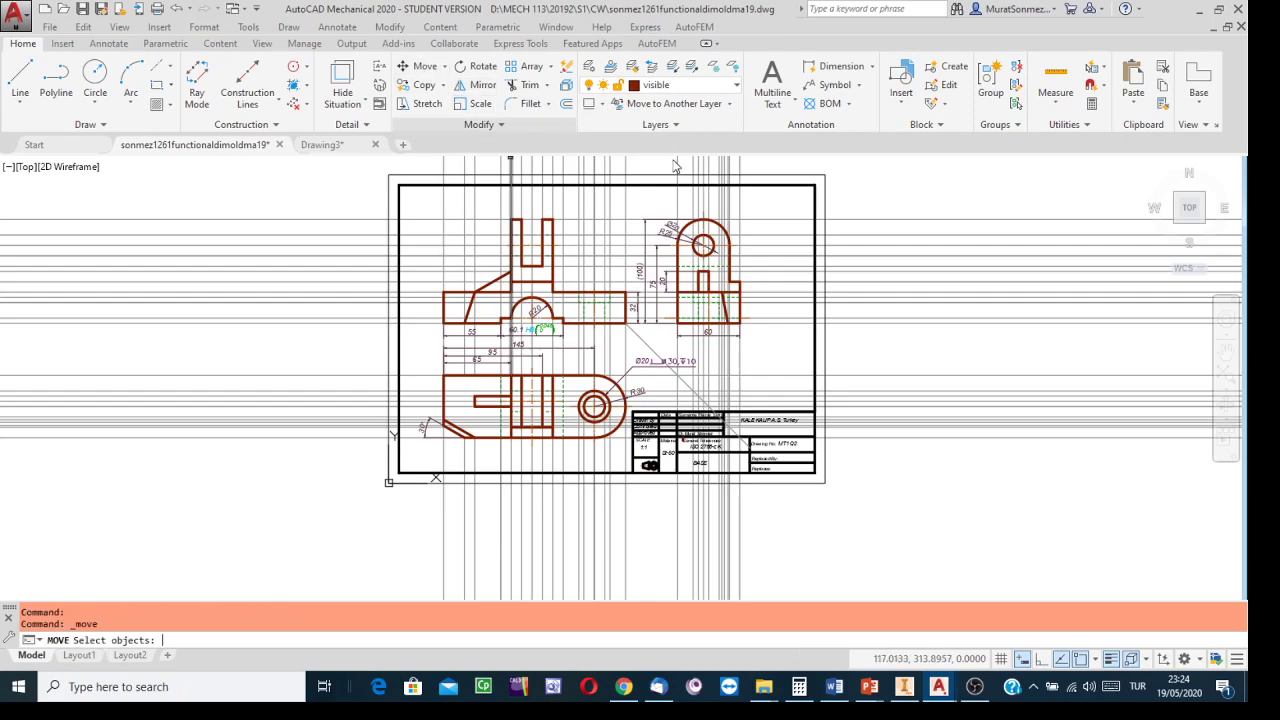
click(771, 205)
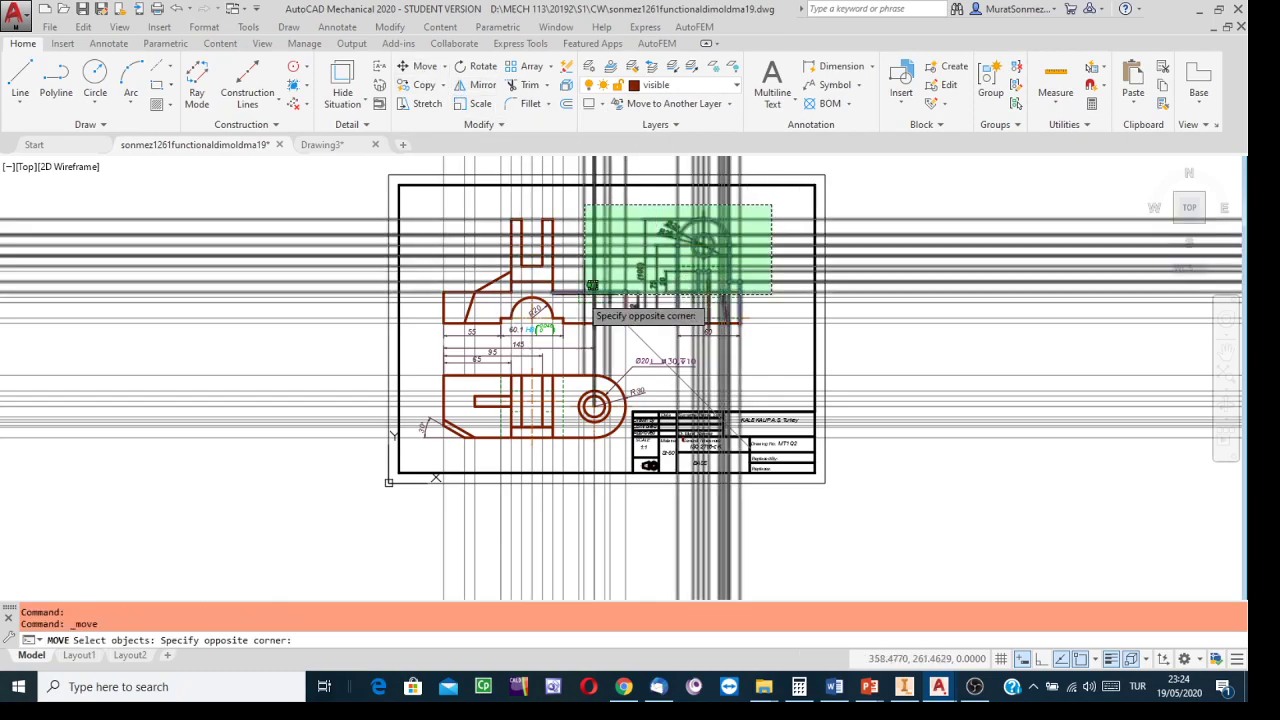
click(423, 338)
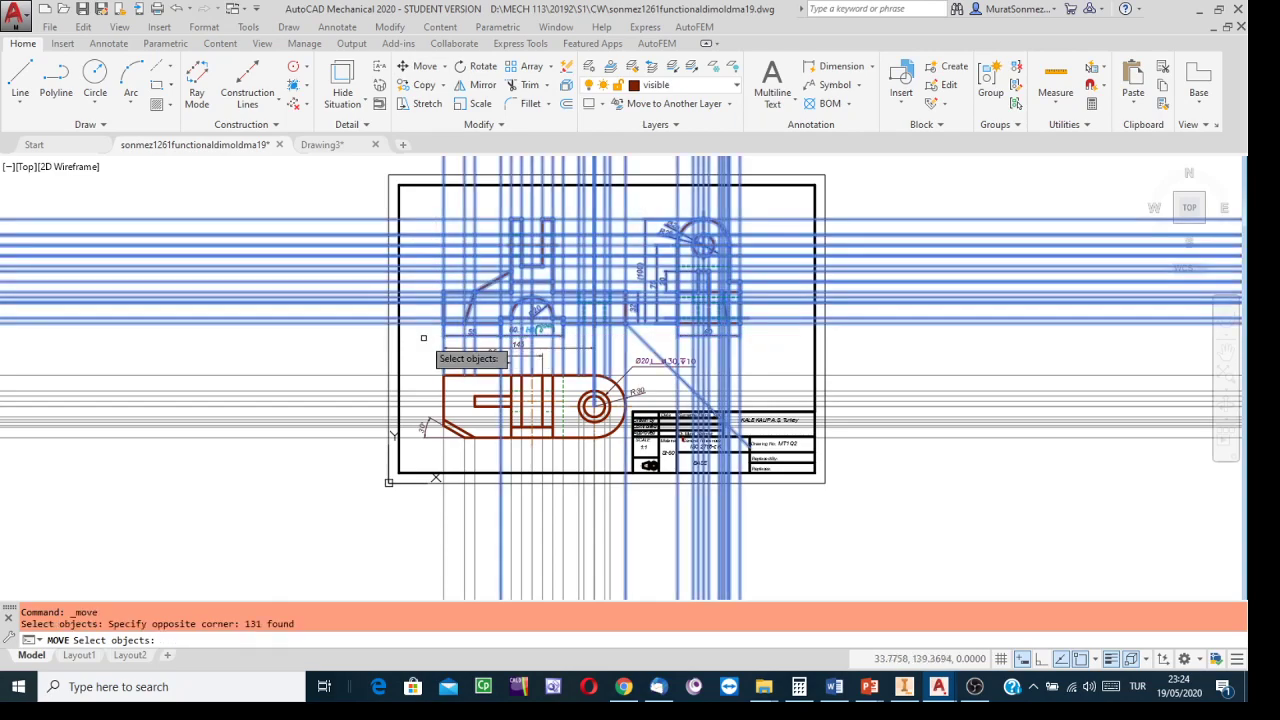
key(Return)
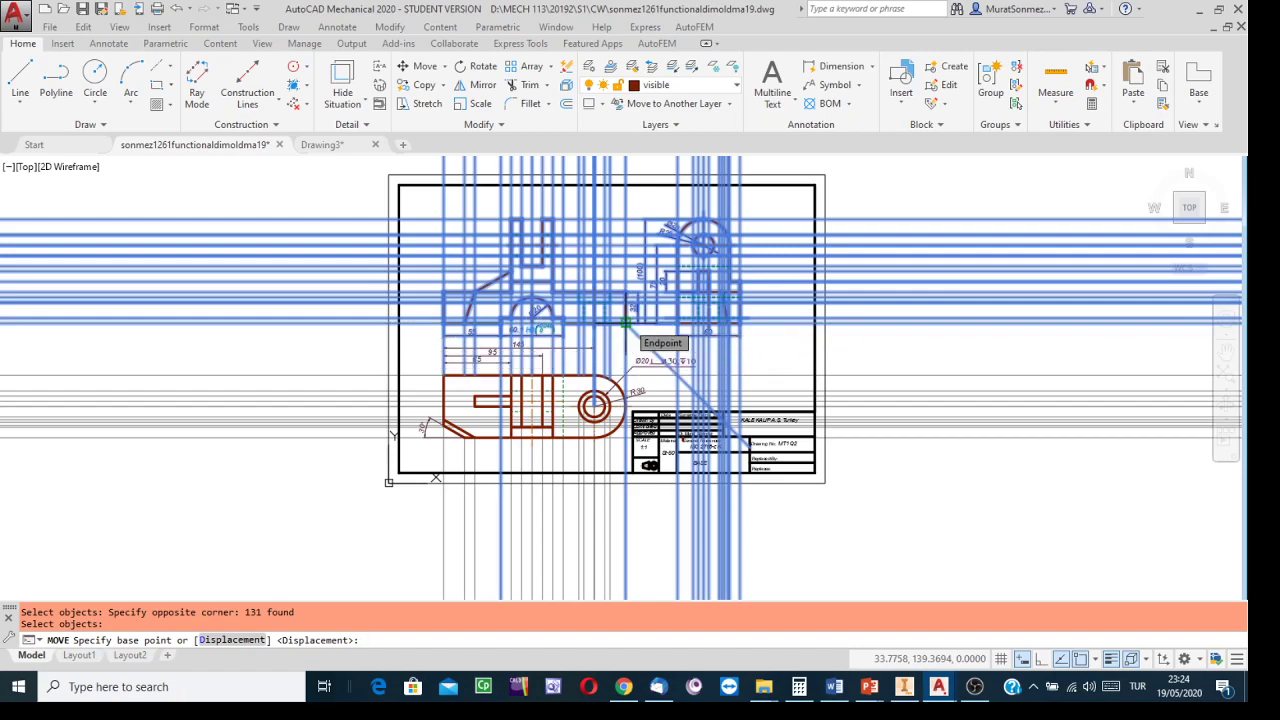
click(625, 322)
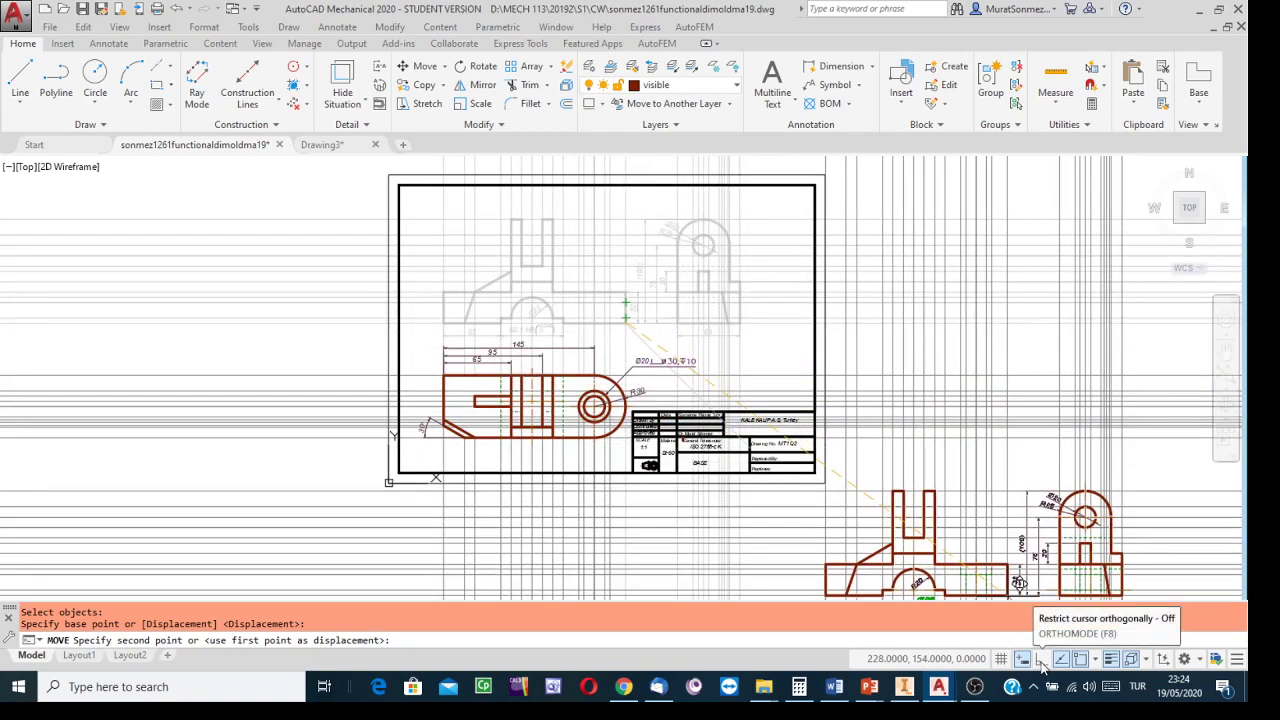
click(1042, 662)
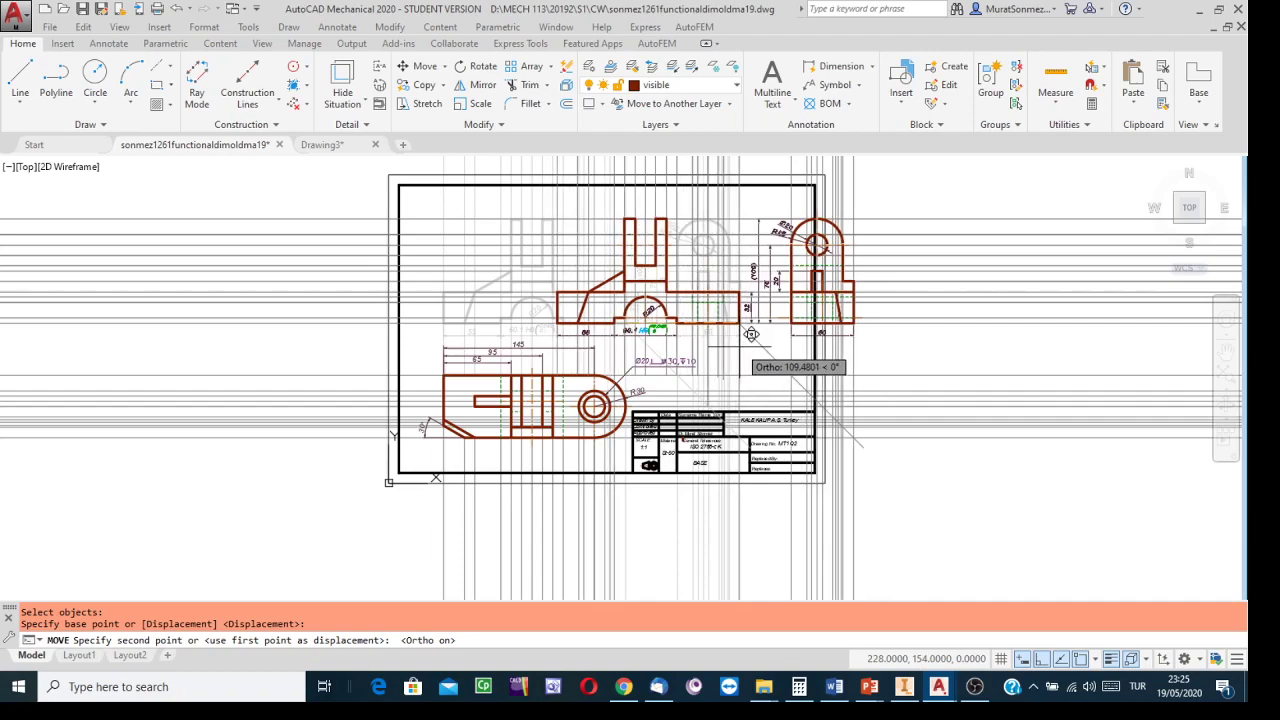
click(751, 334)
text(0)
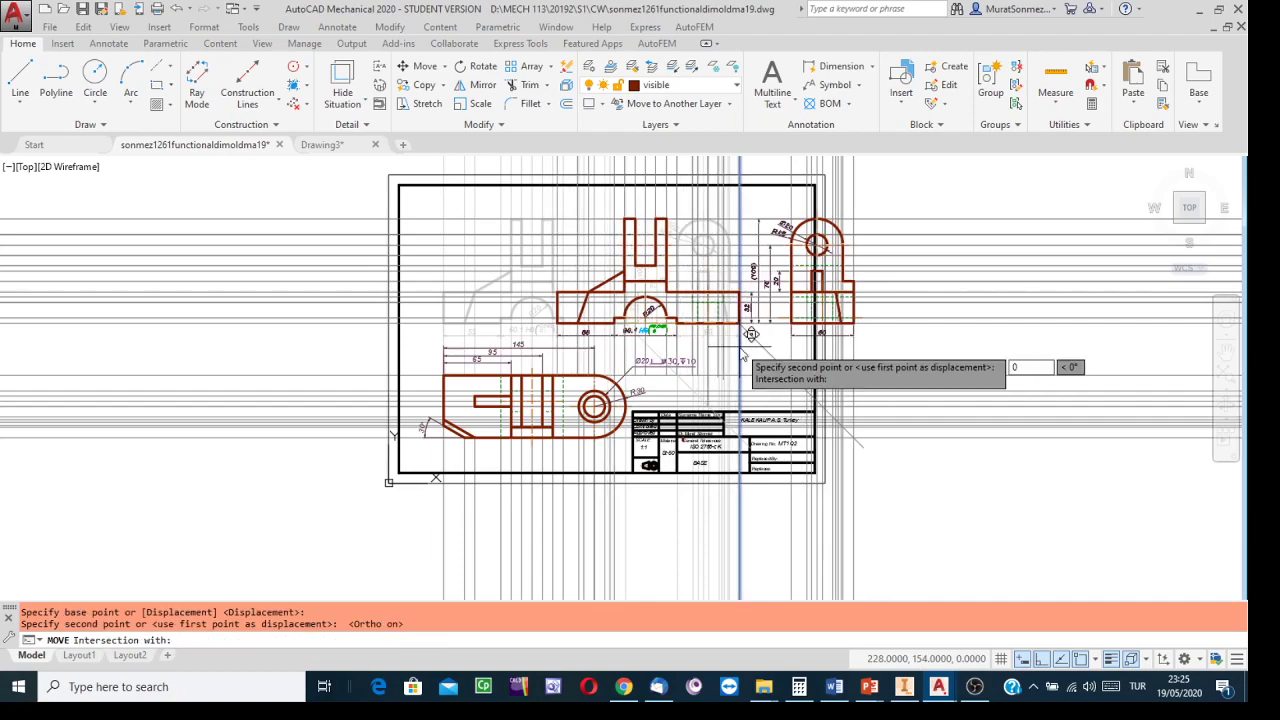
key(Tab)
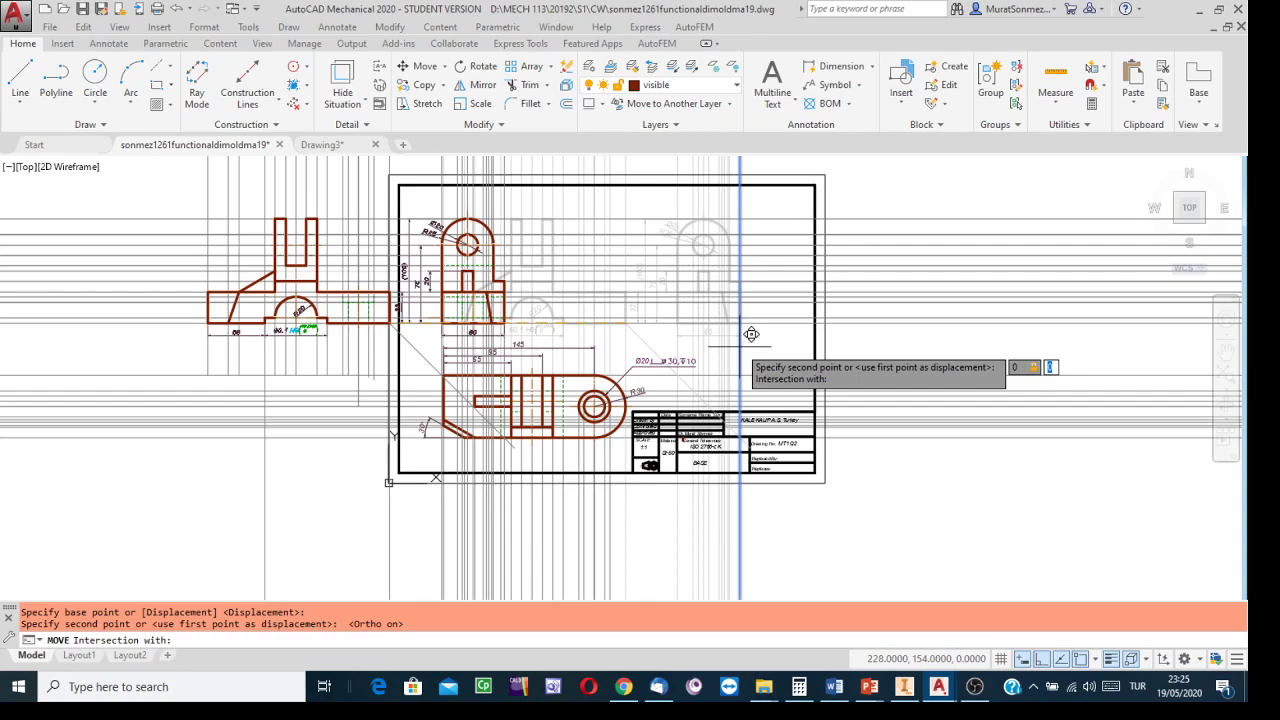
text(5)
key(BackSpace)
text(10)
key(Return)
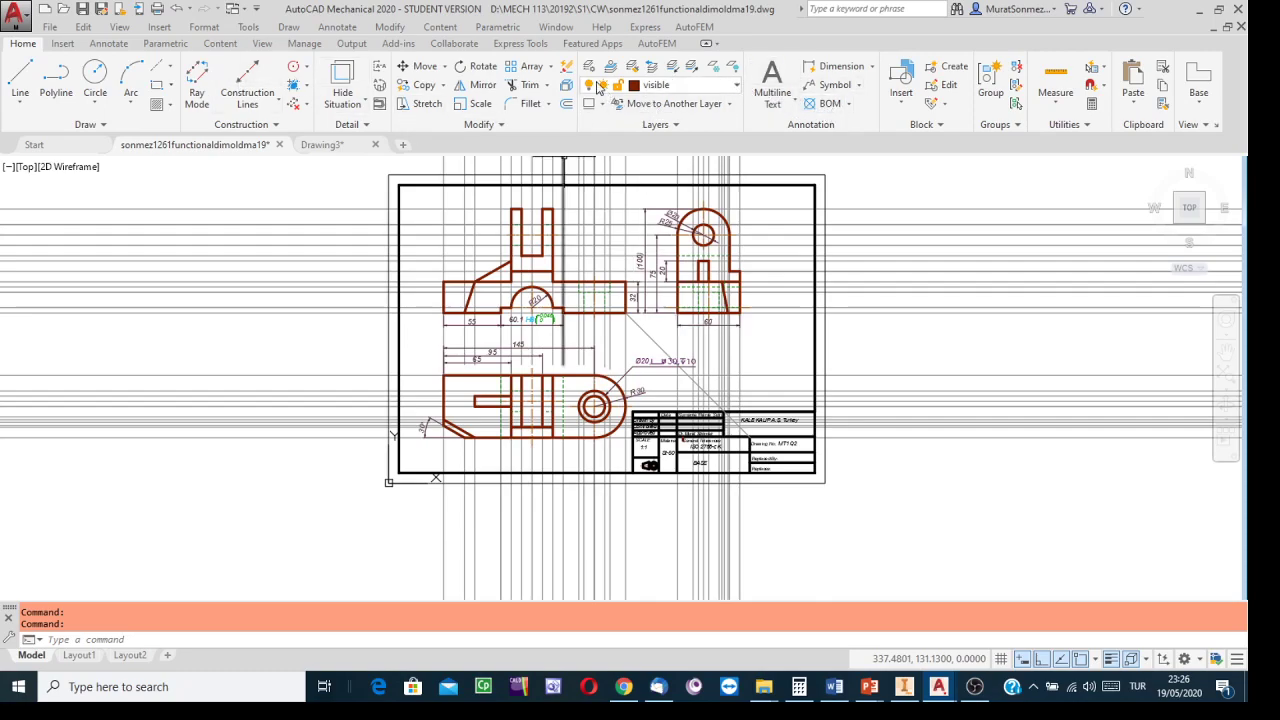
Move the top view with its dimensions and crossing projection lines 10 units downward, by 0,-10 from its lower-left corner
click(416, 66)
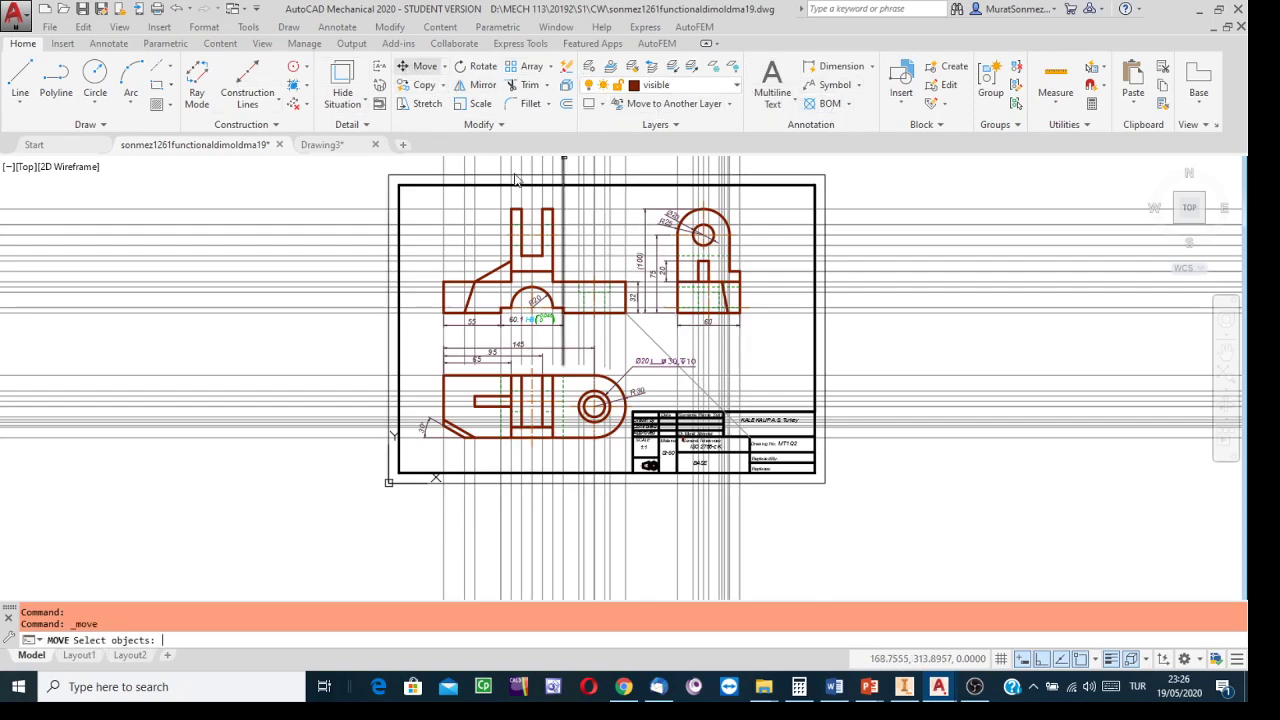
click(639, 355)
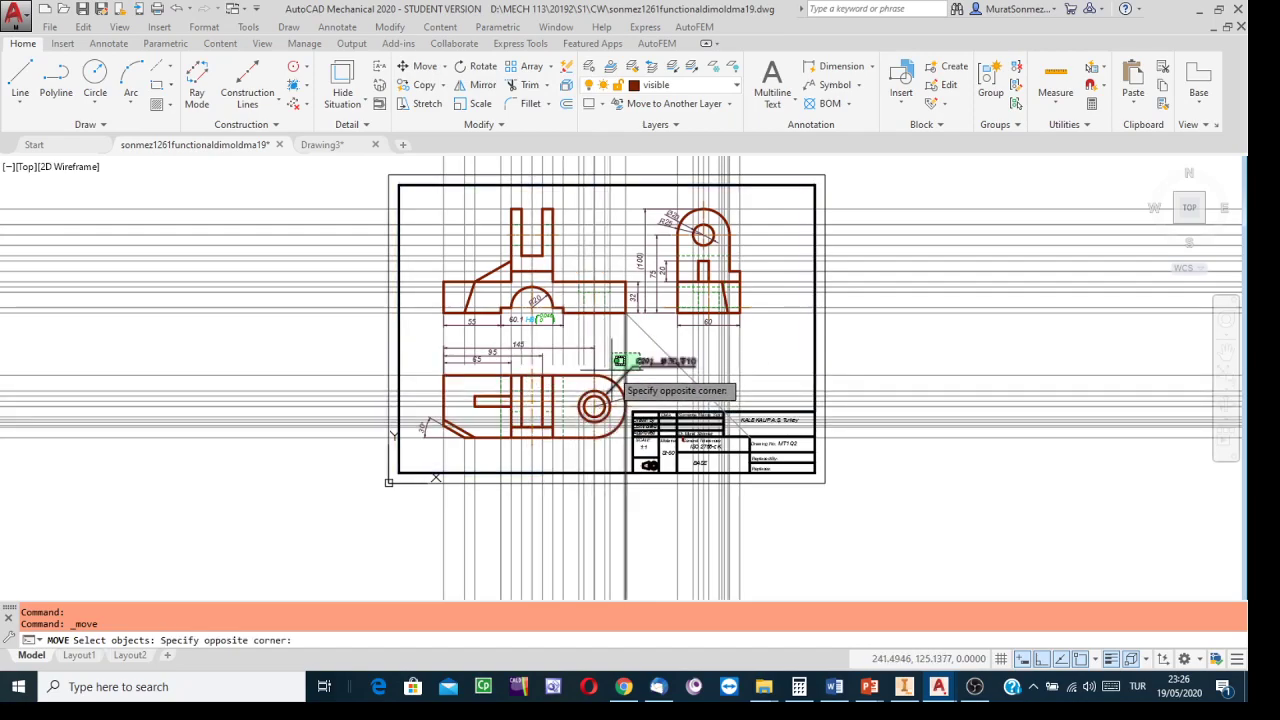
key(Escape)
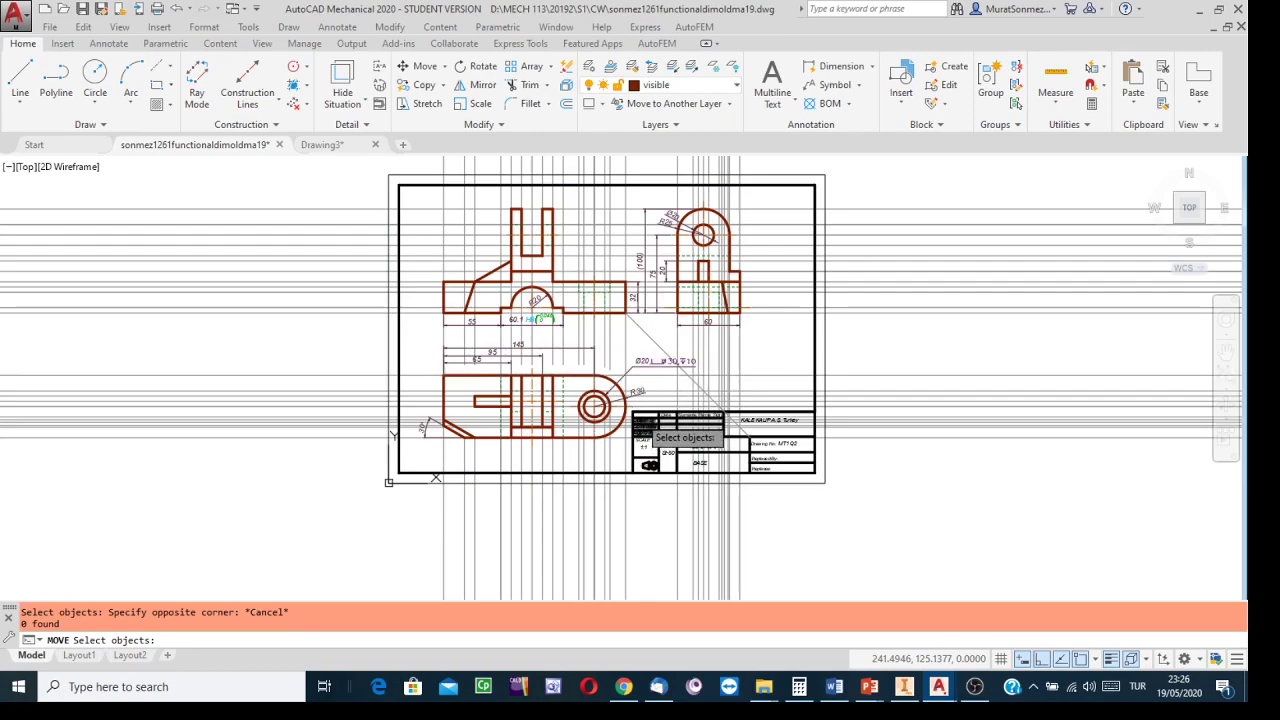
scroll(634, 368, up, 5)
middle_drag(629, 340, 639, 258)
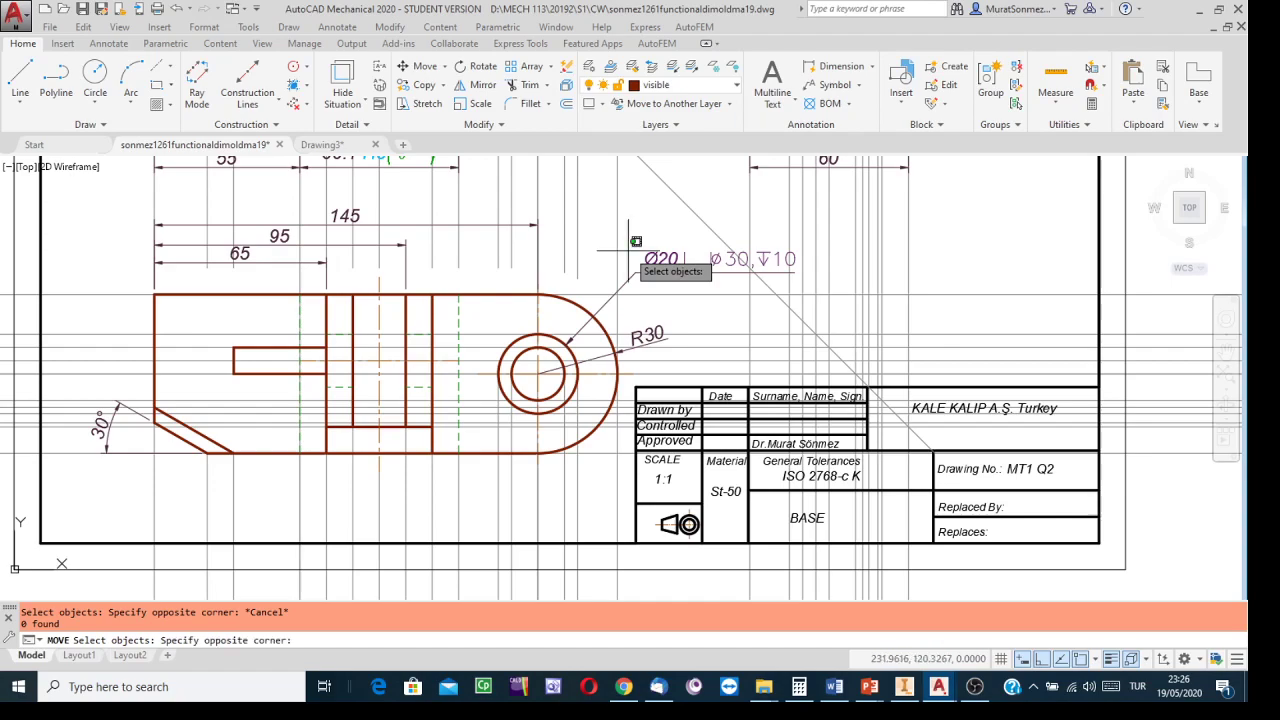
click(628, 251)
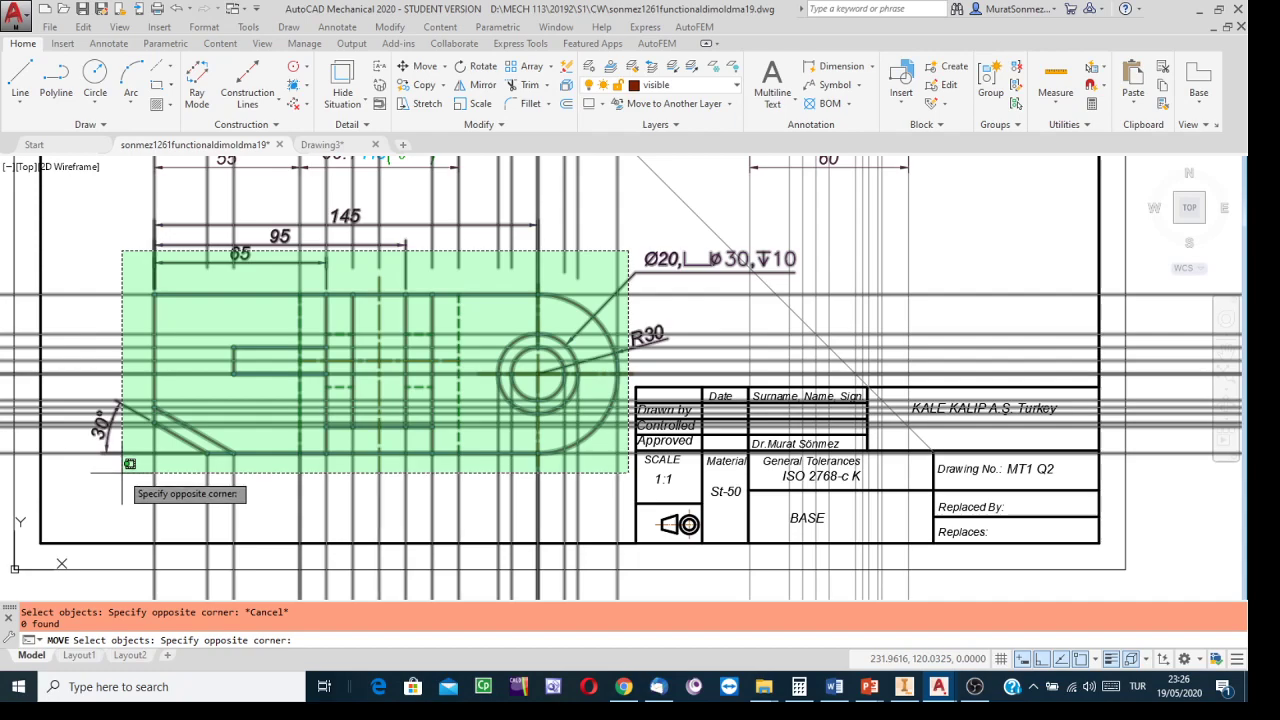
click(122, 469)
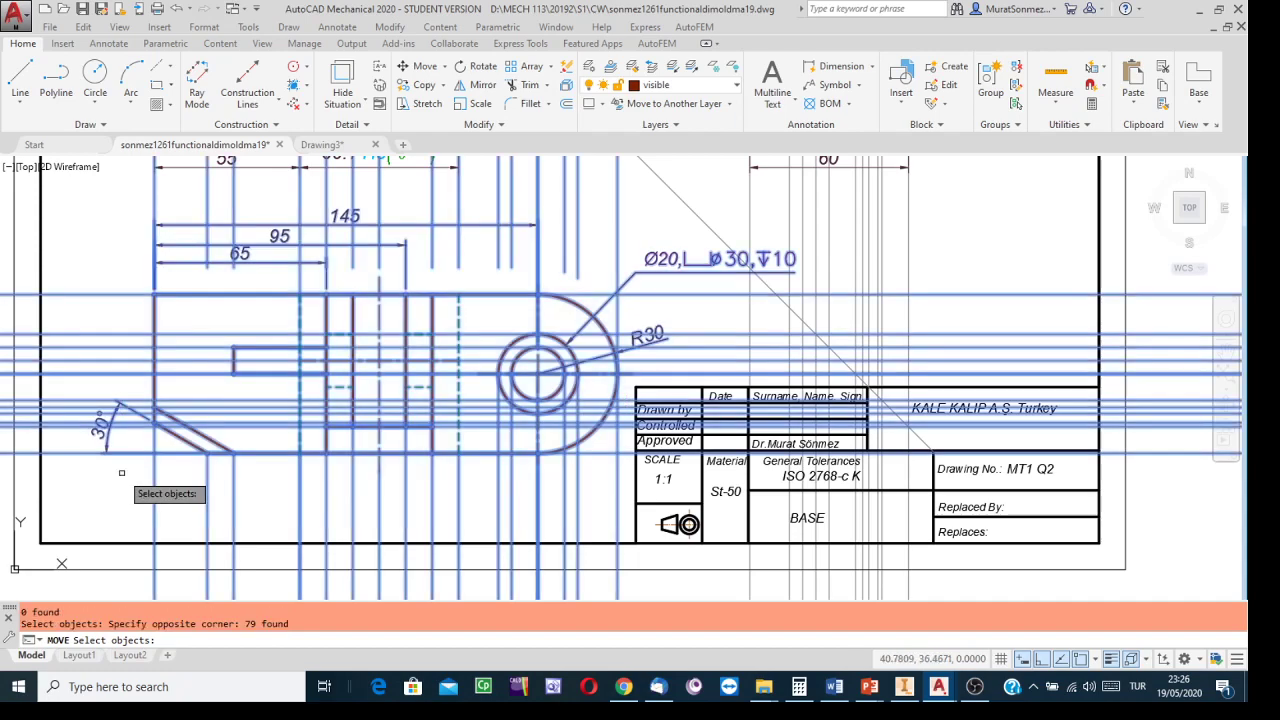
key(Return)
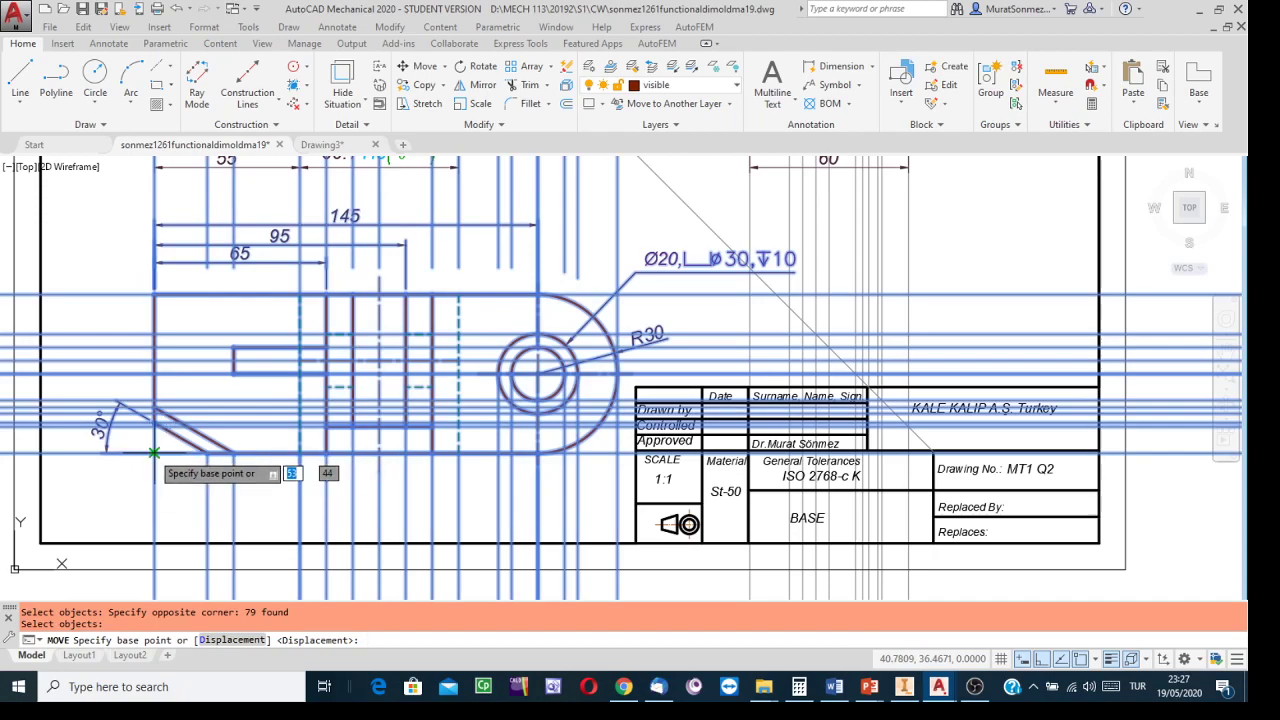
click(154, 453)
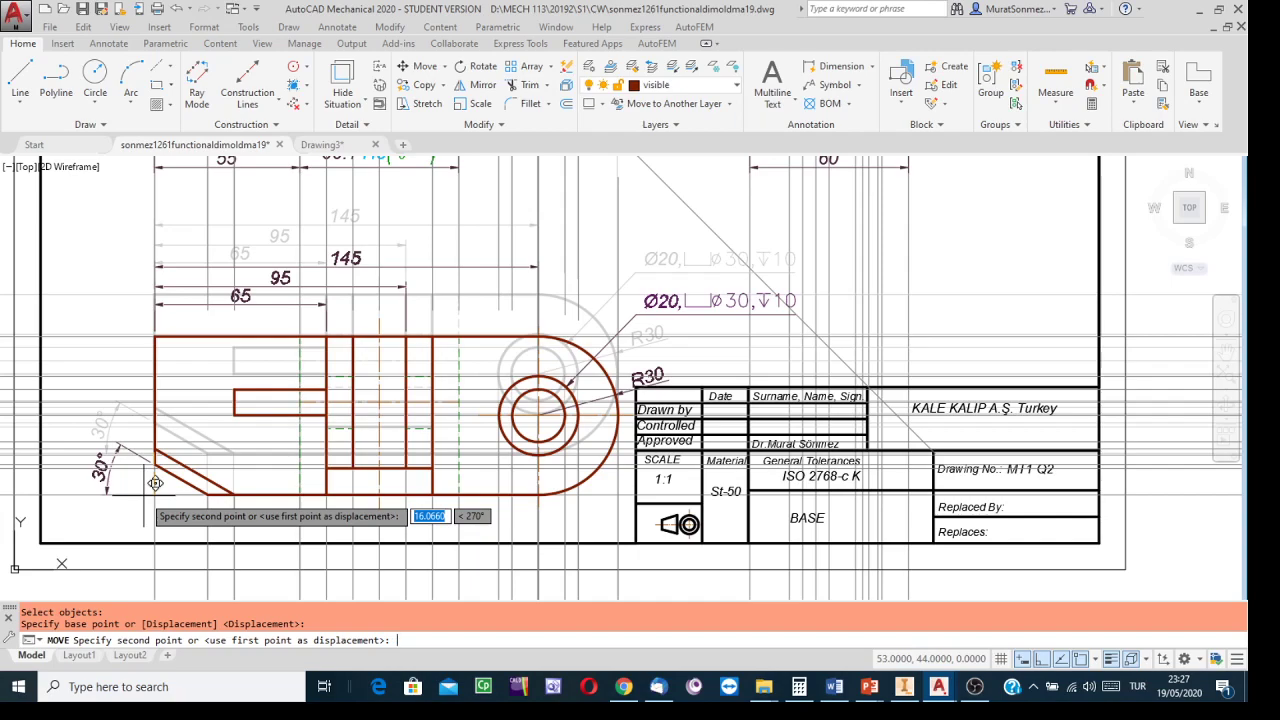
text(0)
key(Tab)
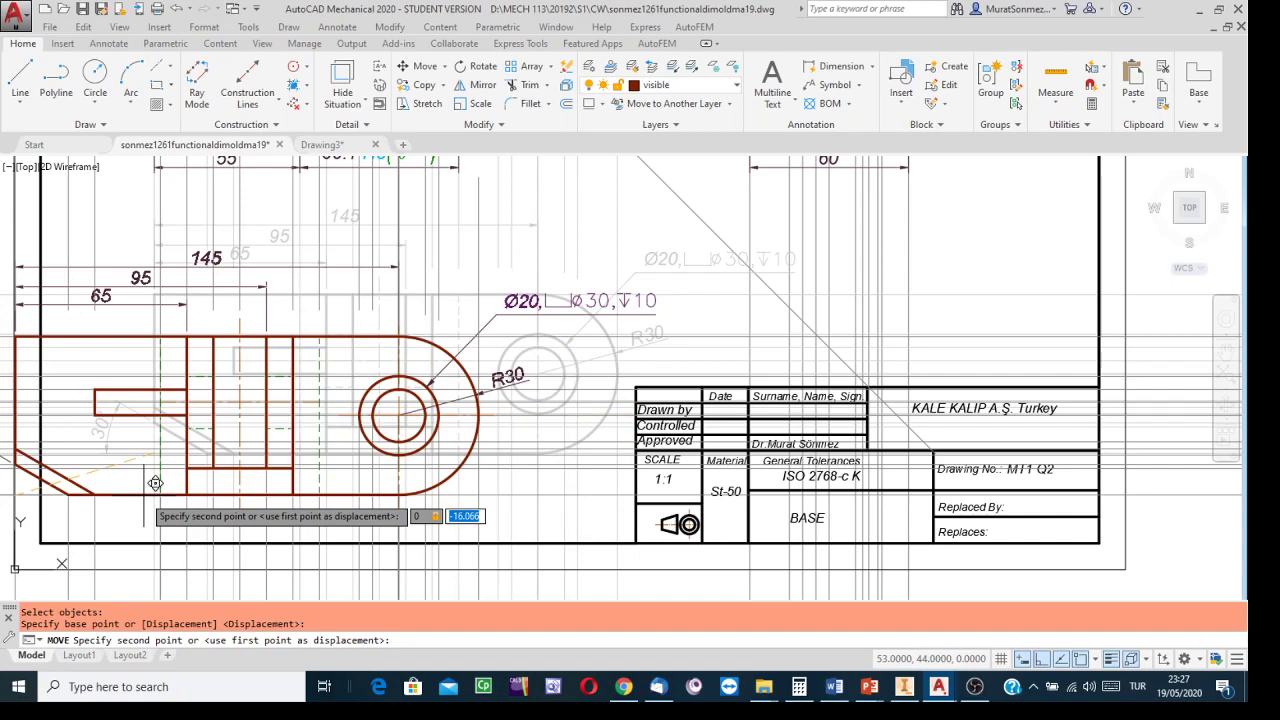
text(-10)
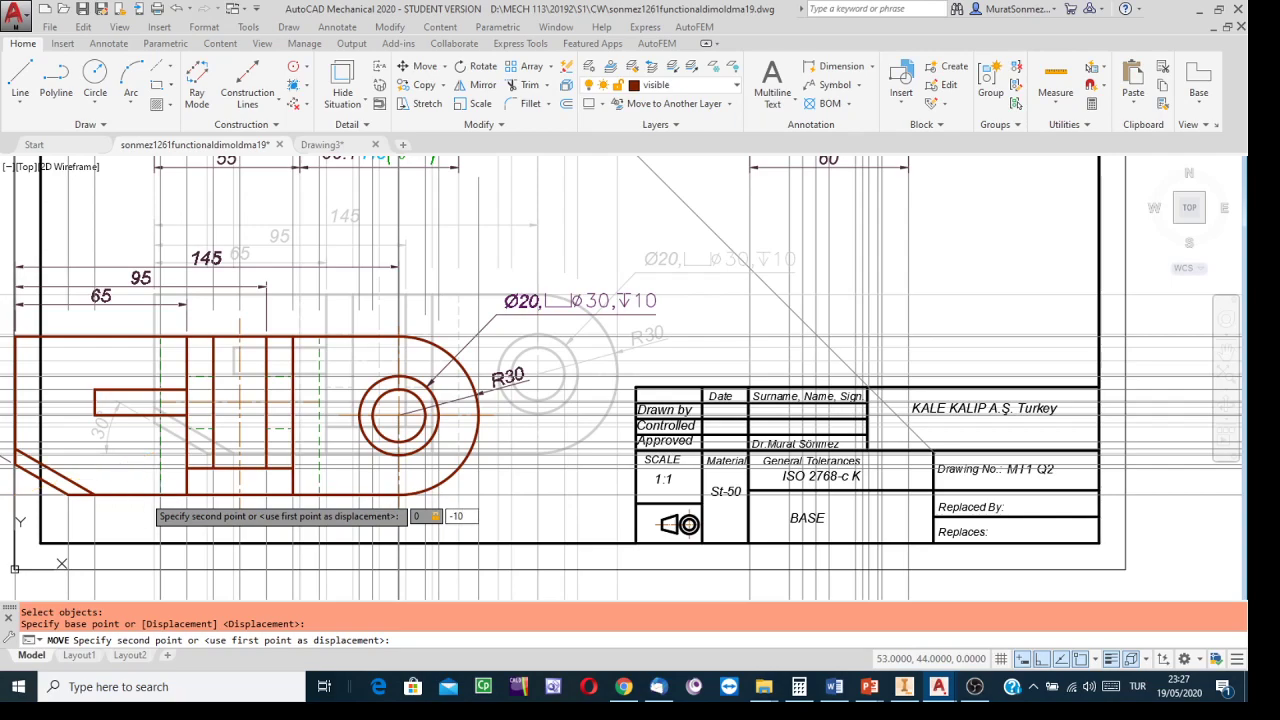
key(Return)
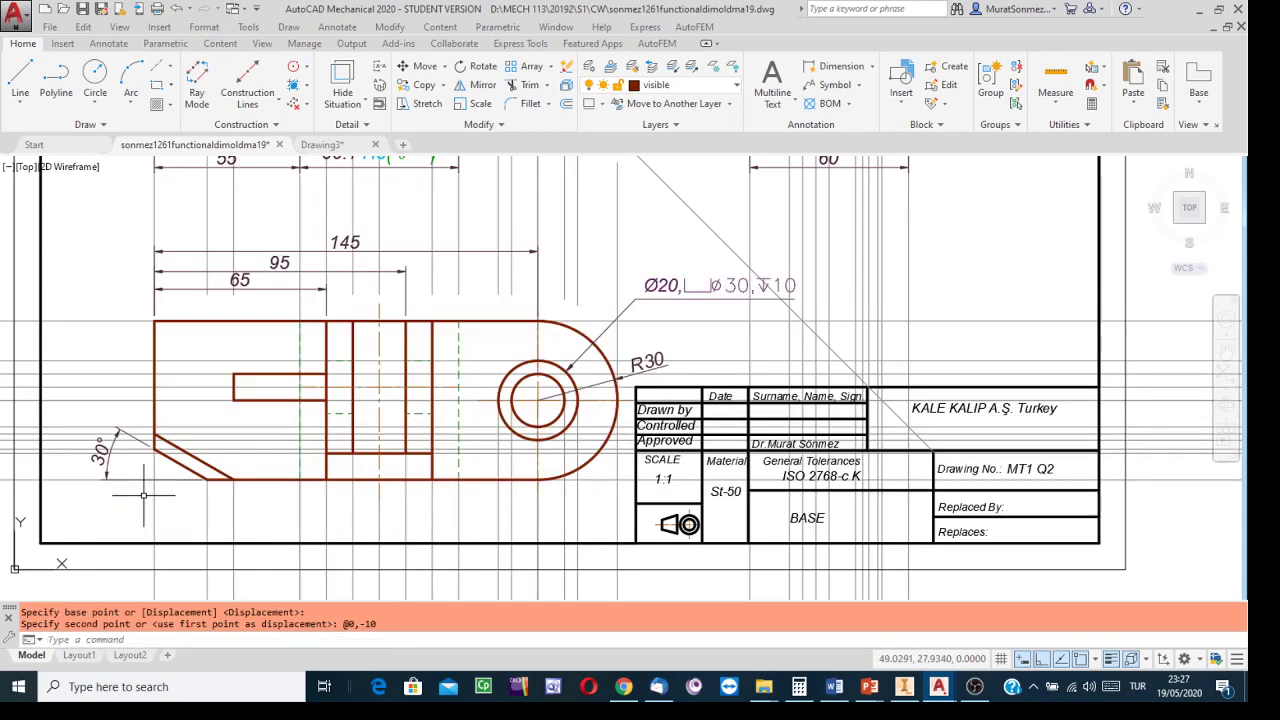
key(Escape)
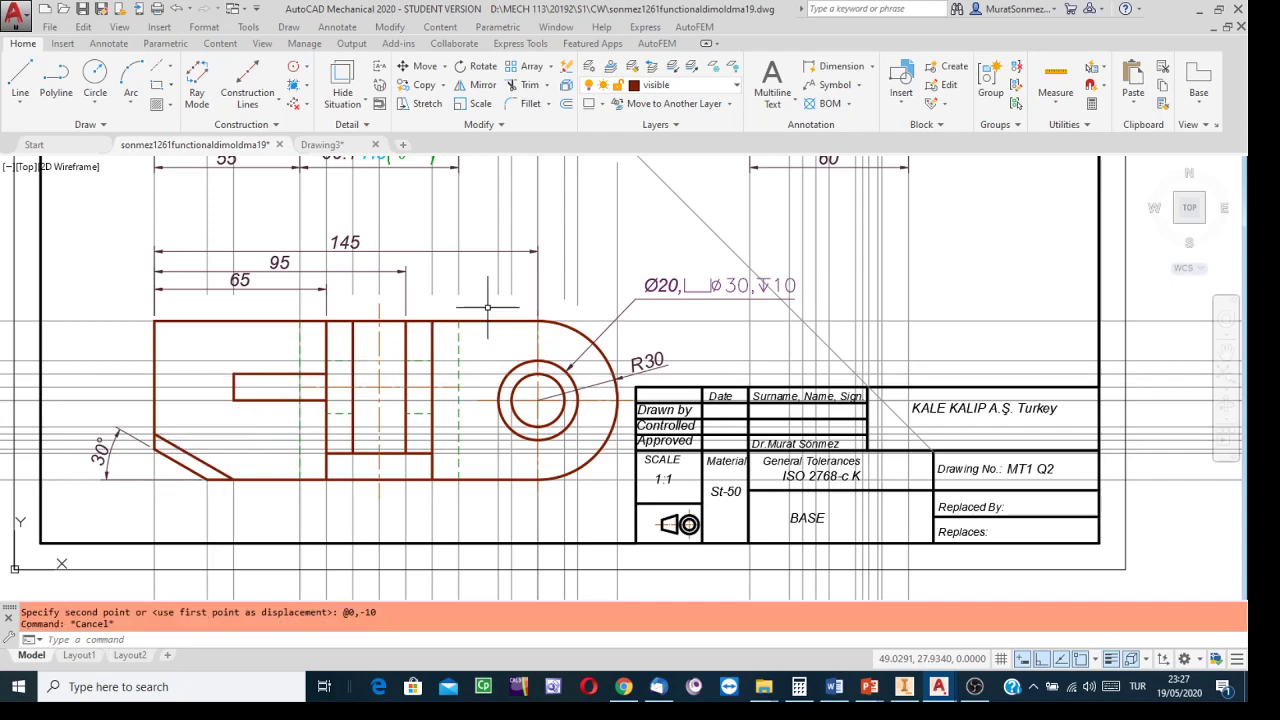
scroll(686, 267, up, 1)
scroll(686, 267, down, 2)
middle_drag(788, 257, 757, 369)
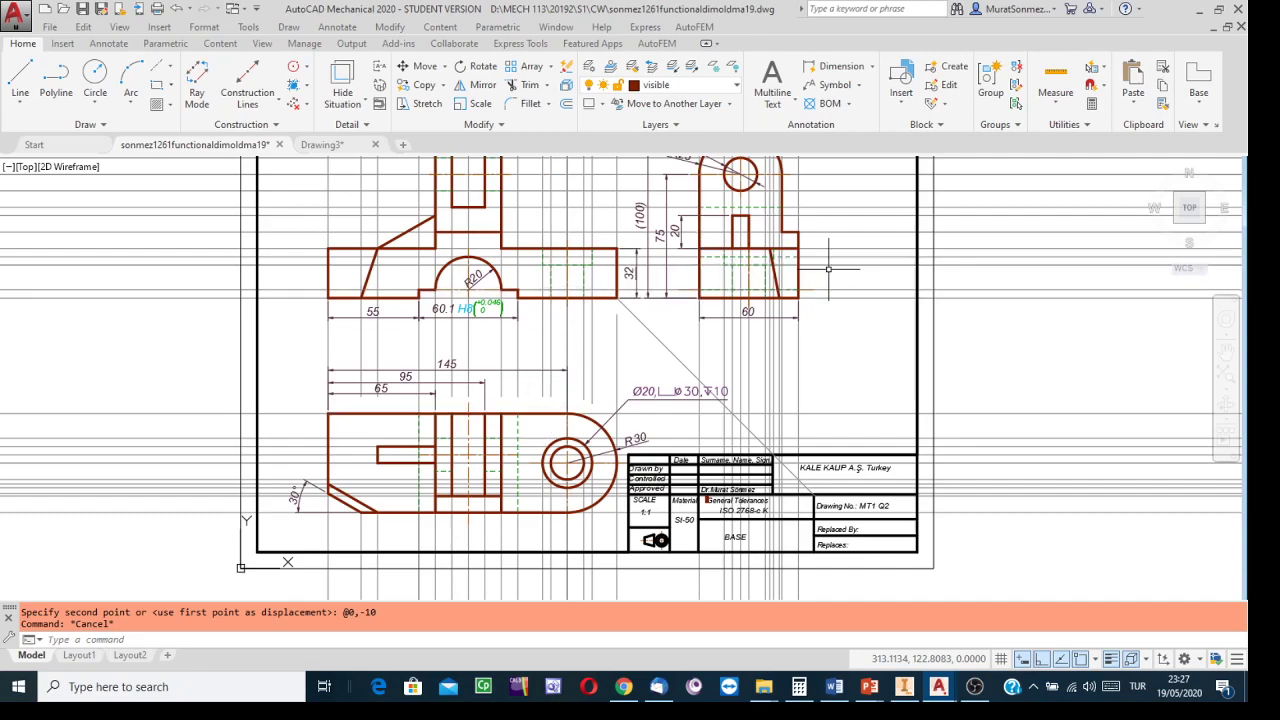
scroll(829, 269, up, 2)
scroll(829, 269, down, 2)
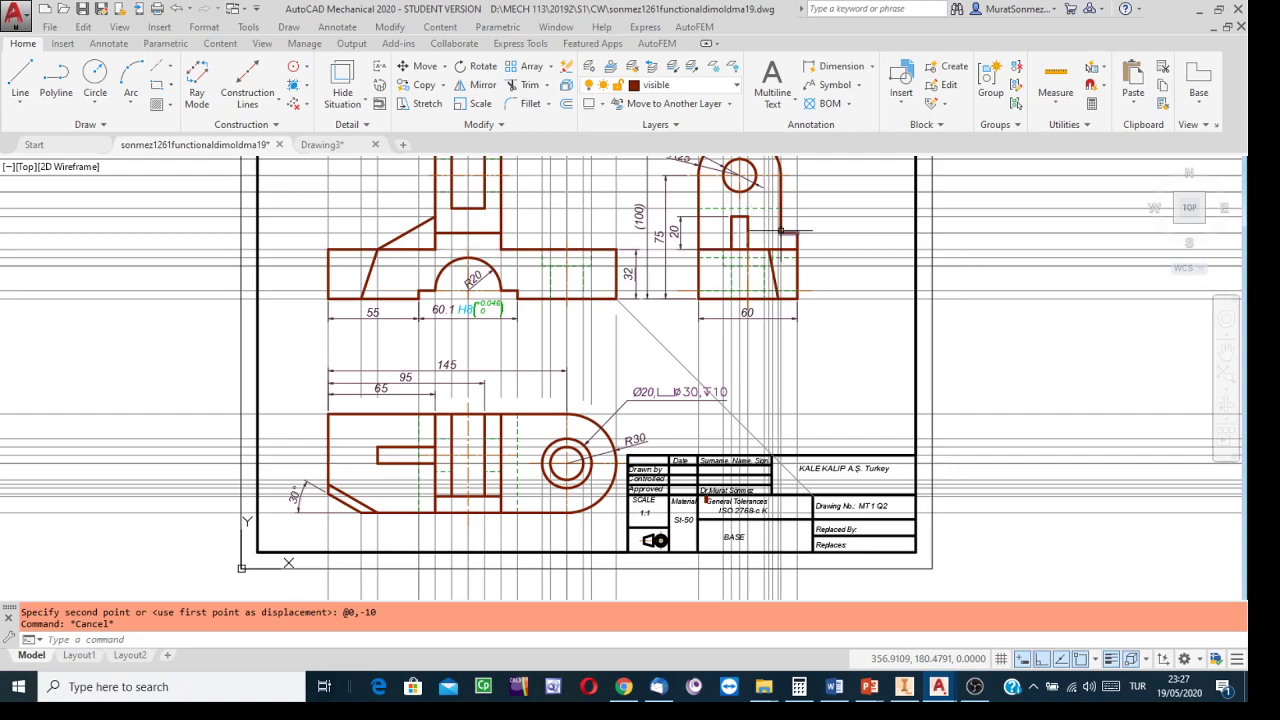
middle_drag(894, 239, 843, 308)
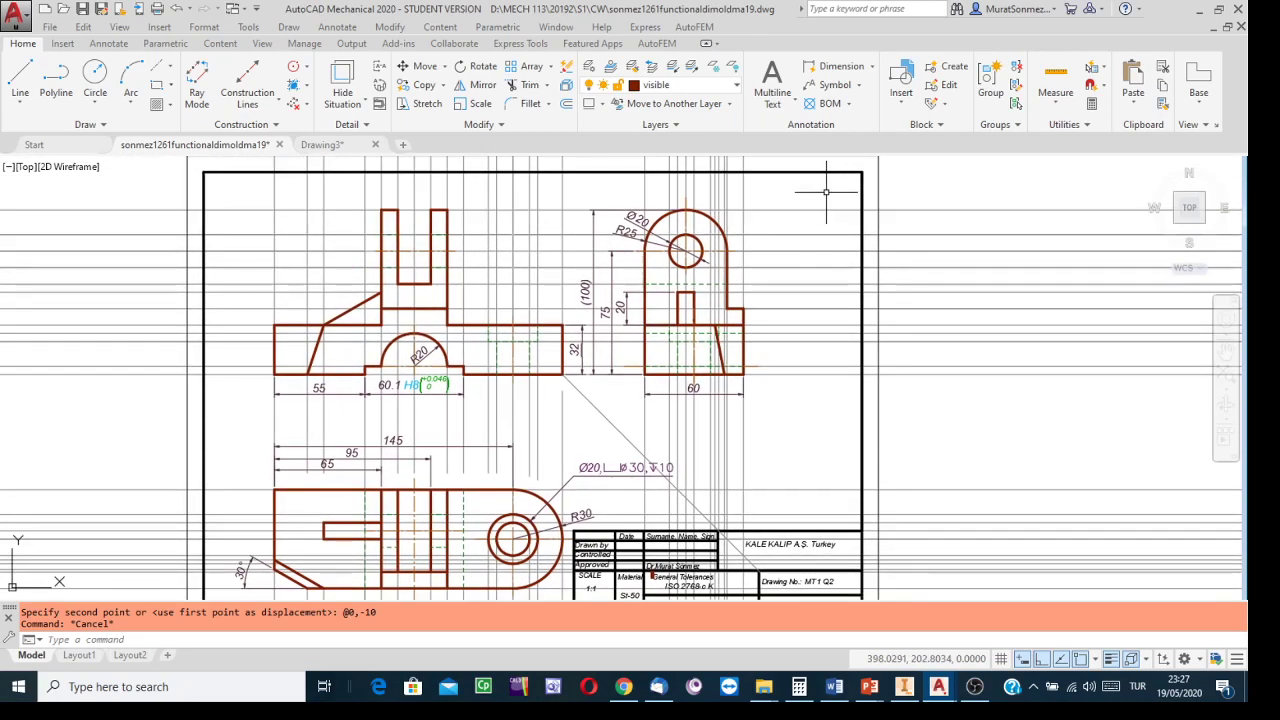
click(791, 192)
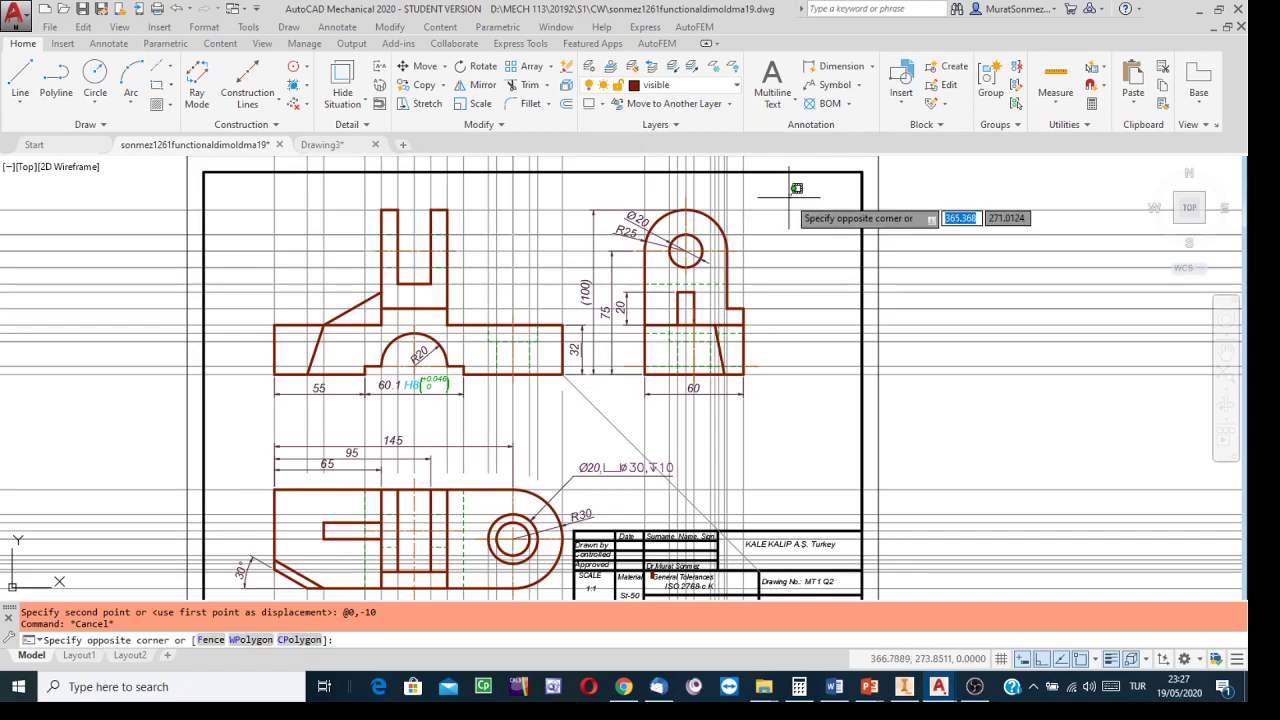
key(Escape)
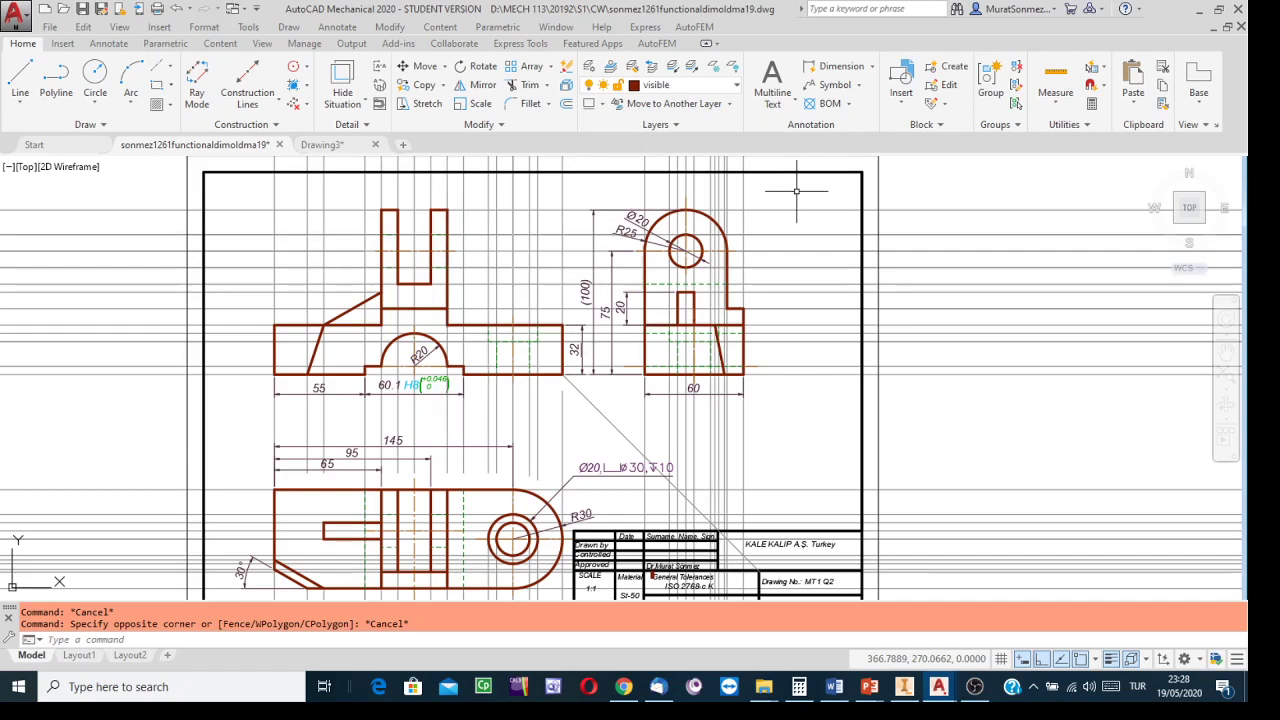
click(424, 70)
click(765, 196)
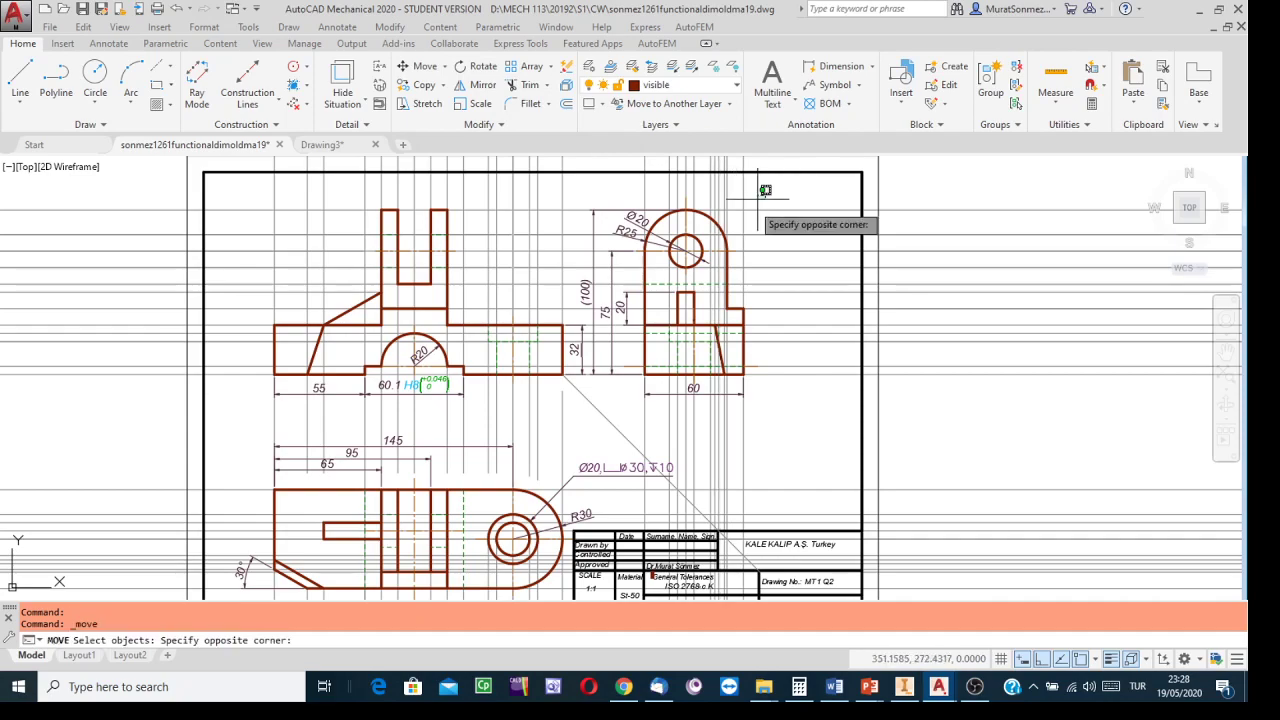
click(590, 388)
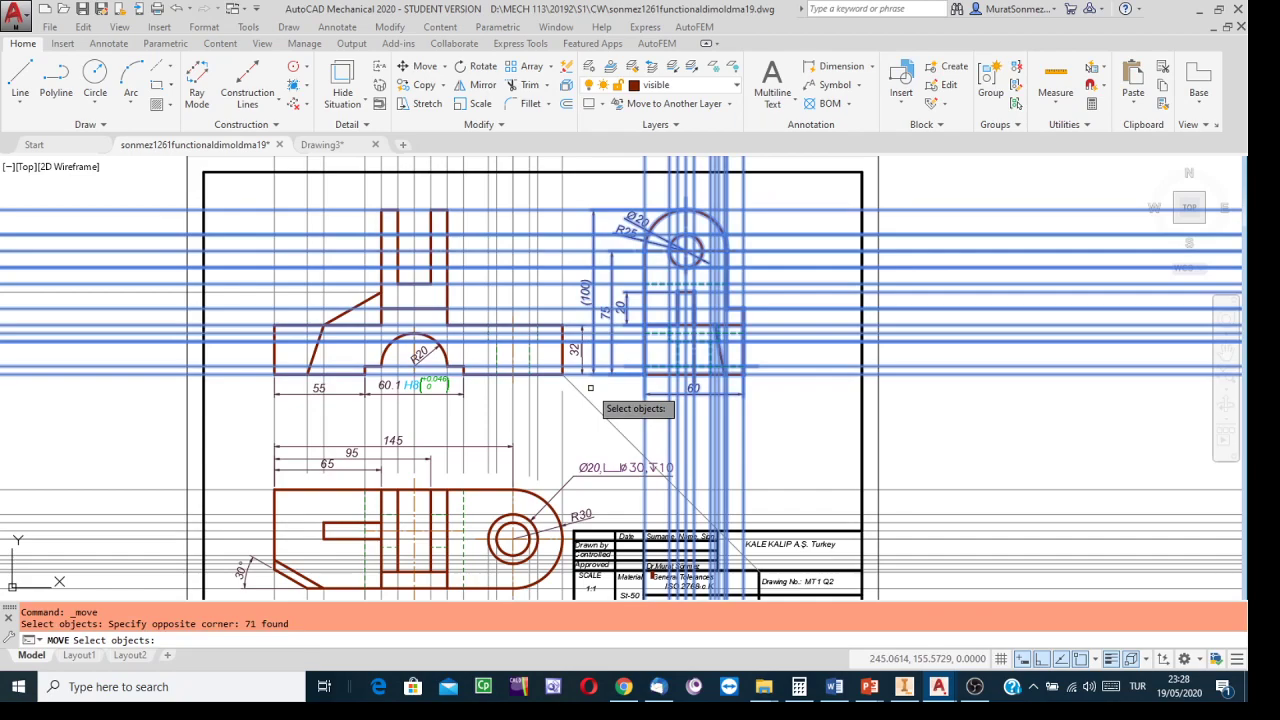
key(Return)
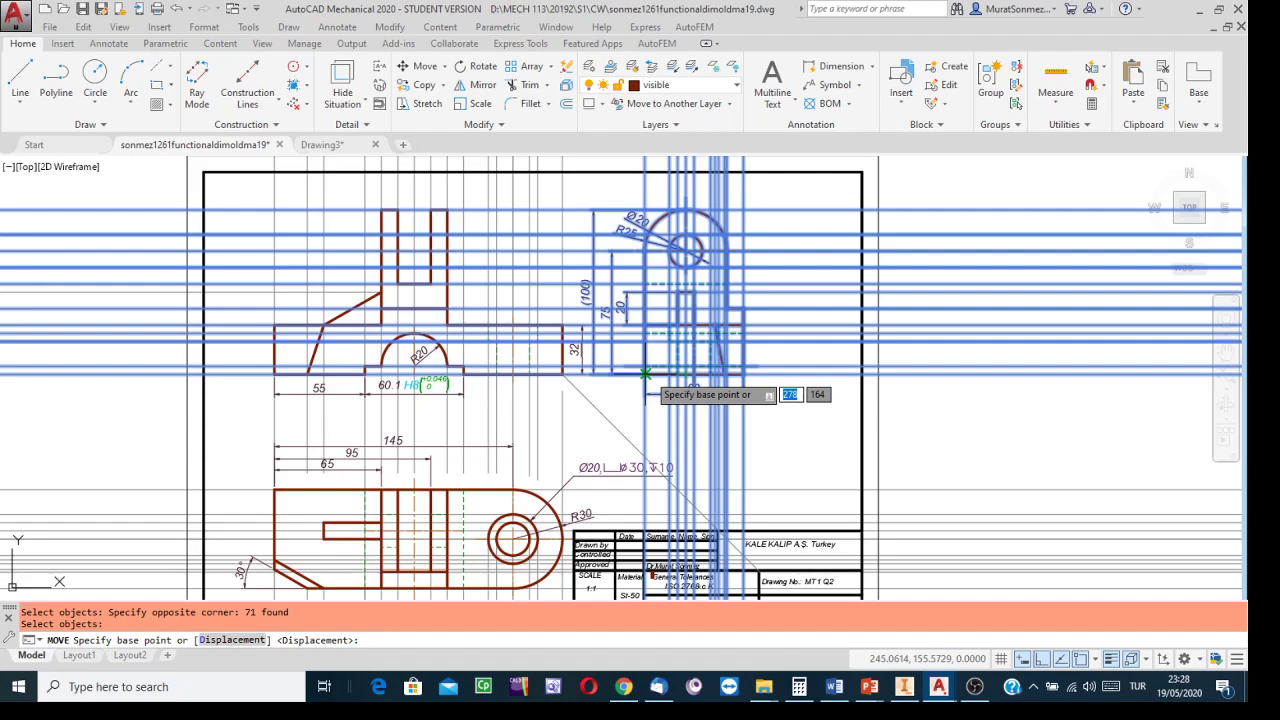
click(645, 373)
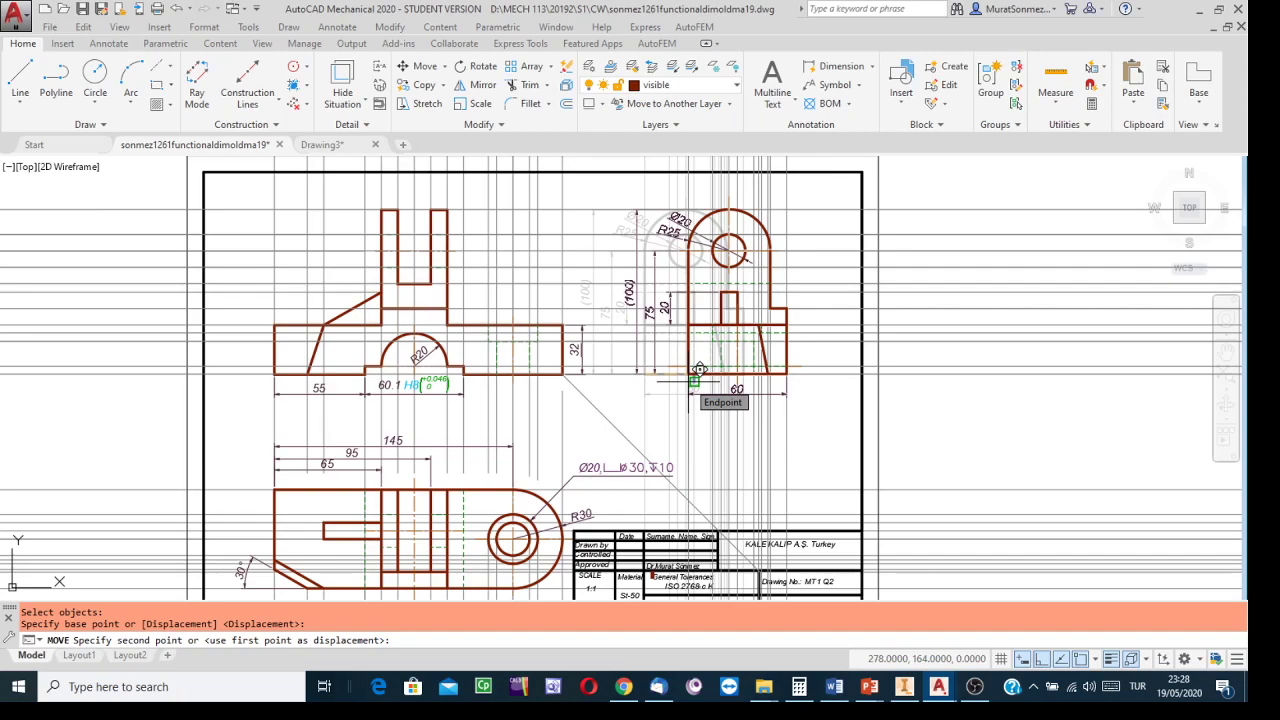
text(1)
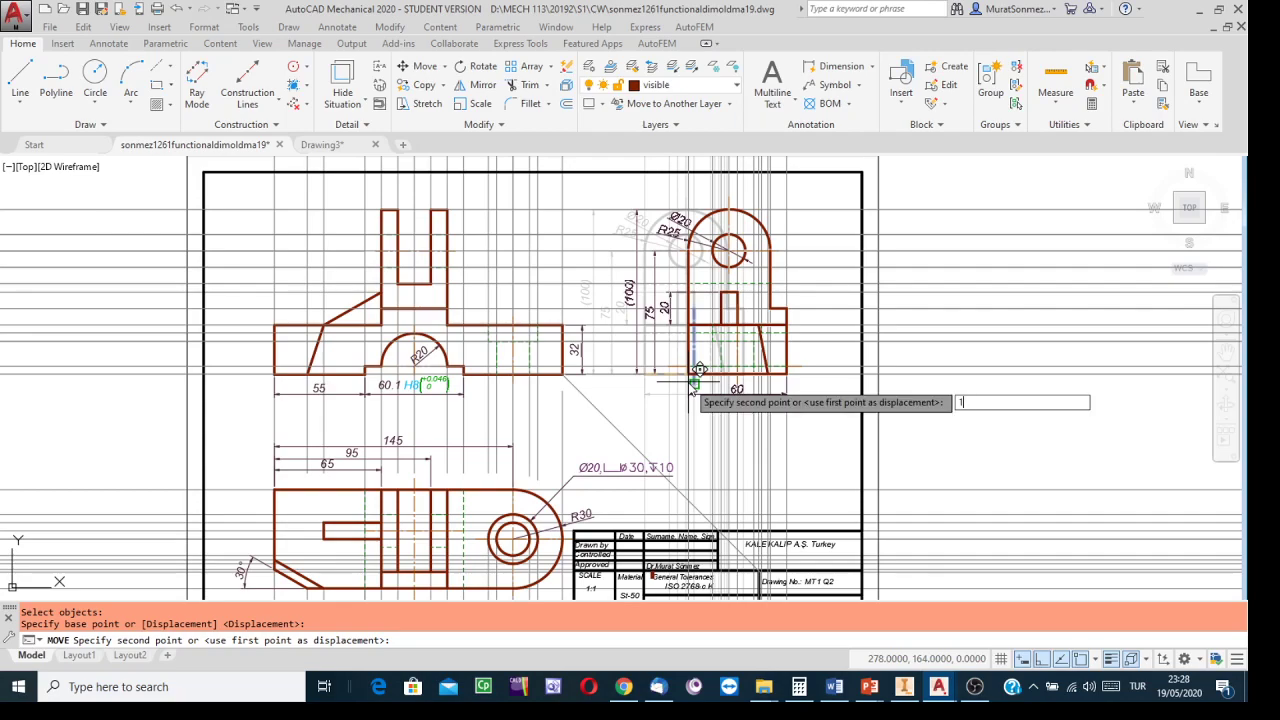
key(BackSpace)
key(Escape)
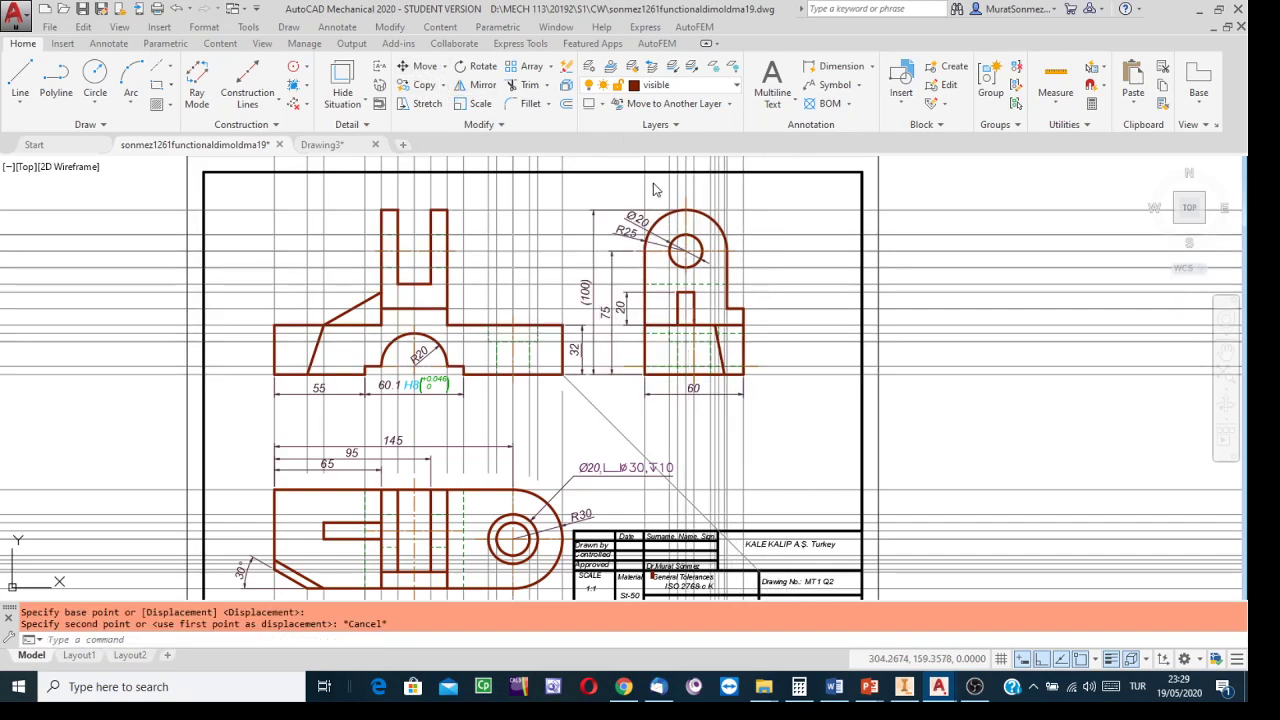
Move the side view with its dimensions and crossing projection lines 10 units to the right, by 10,0 from its lower-left corner
click(413, 68)
click(759, 195)
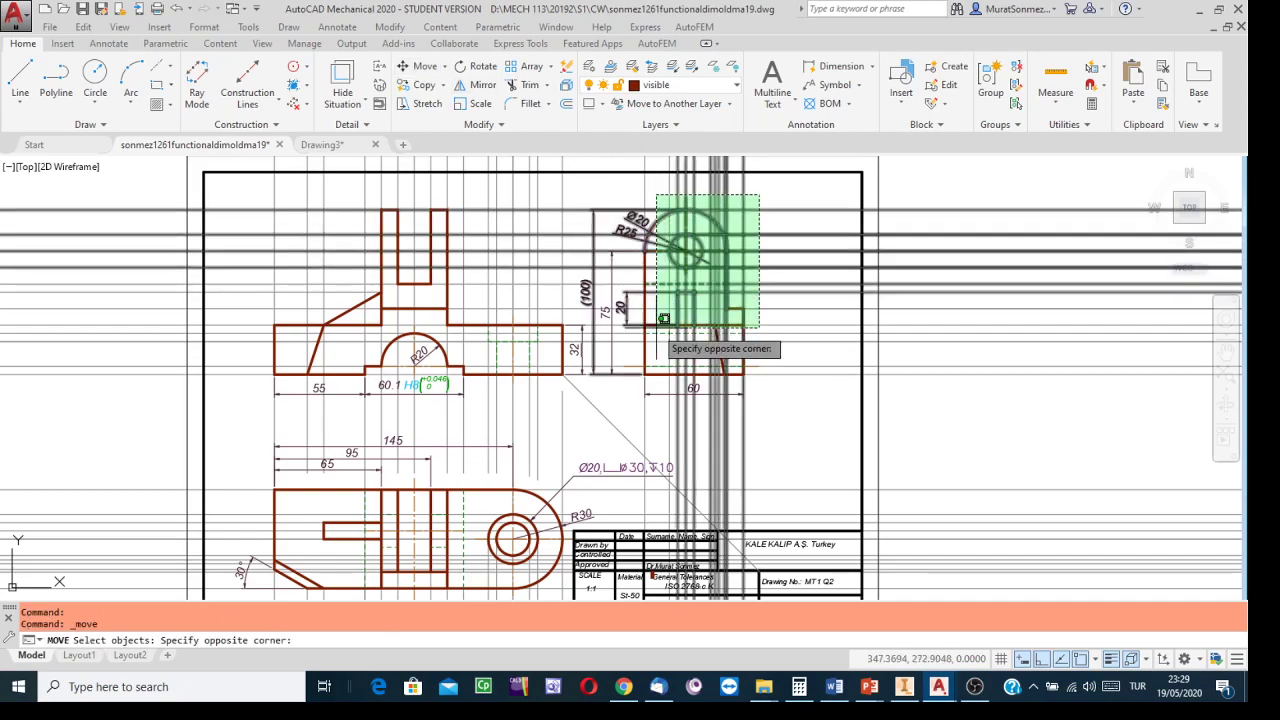
click(622, 395)
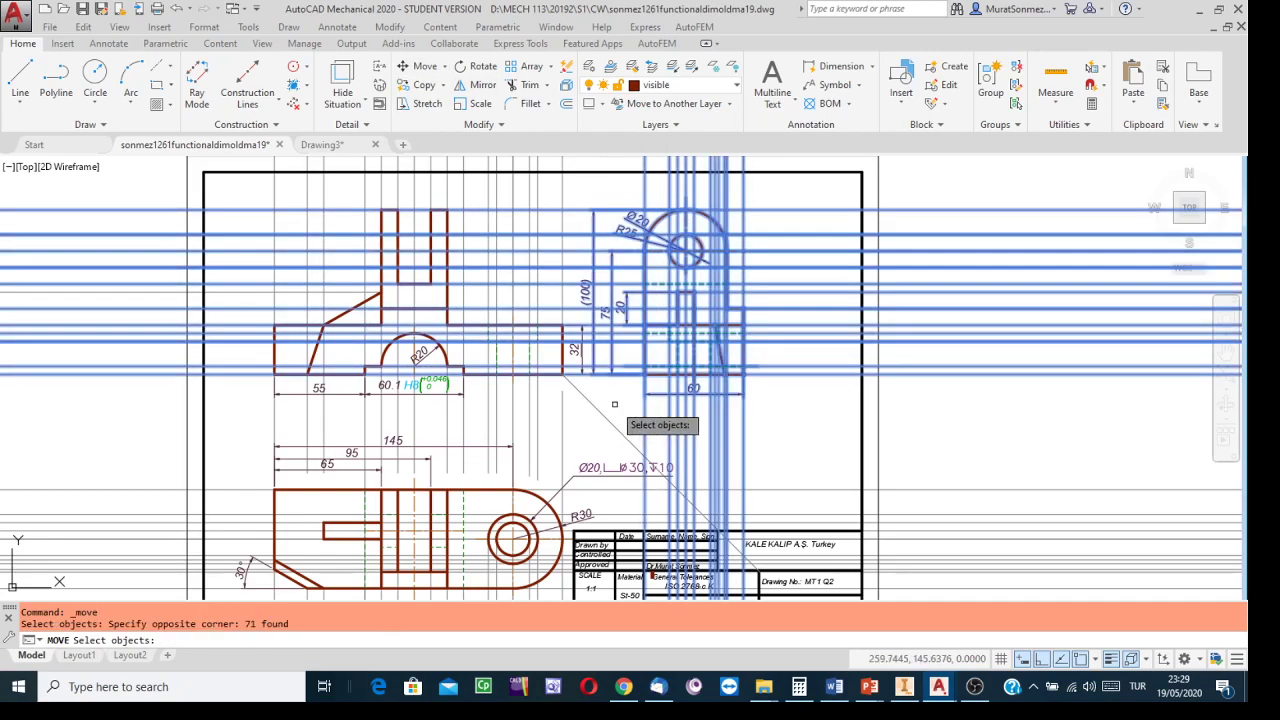
key(Return)
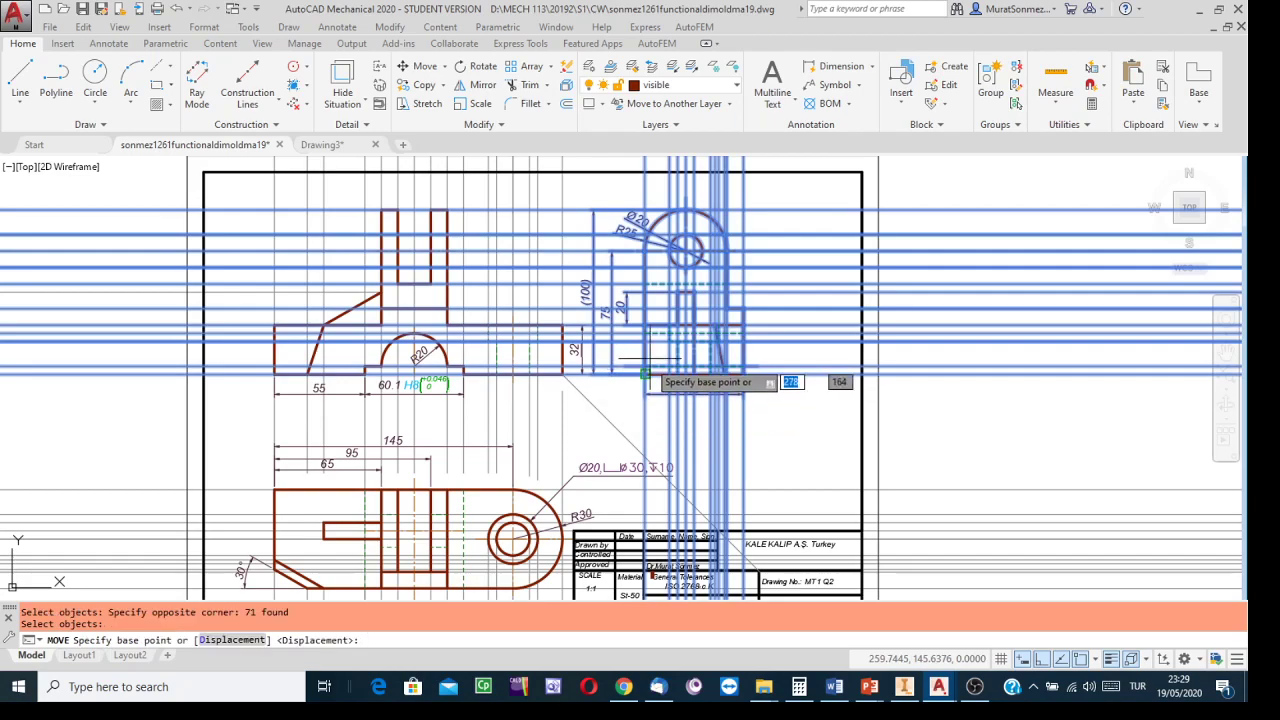
click(647, 371)
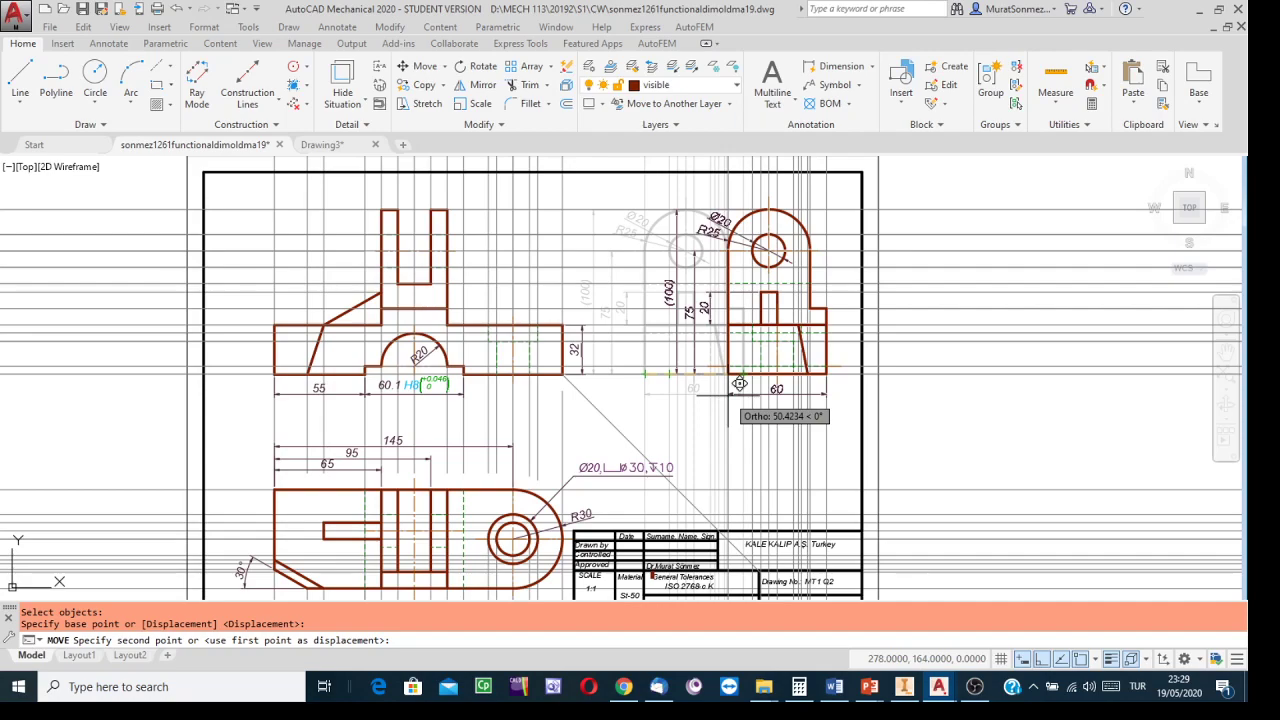
text(10)
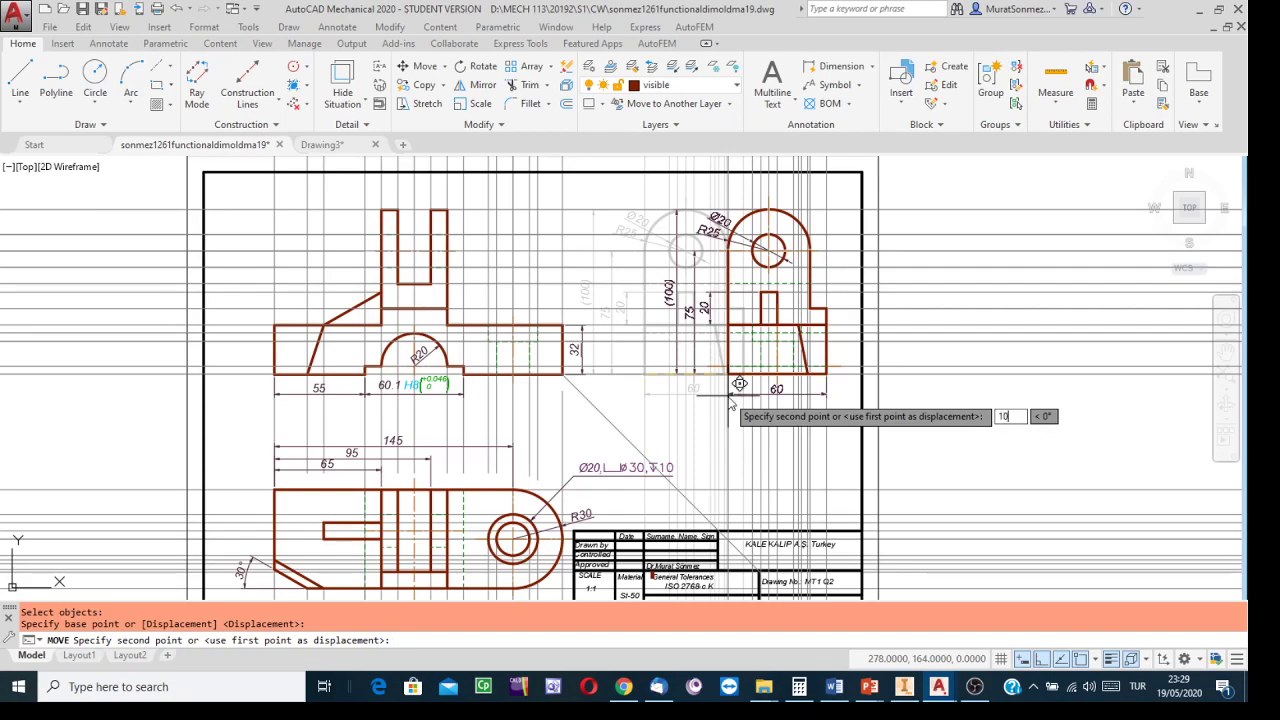
key(Tab)
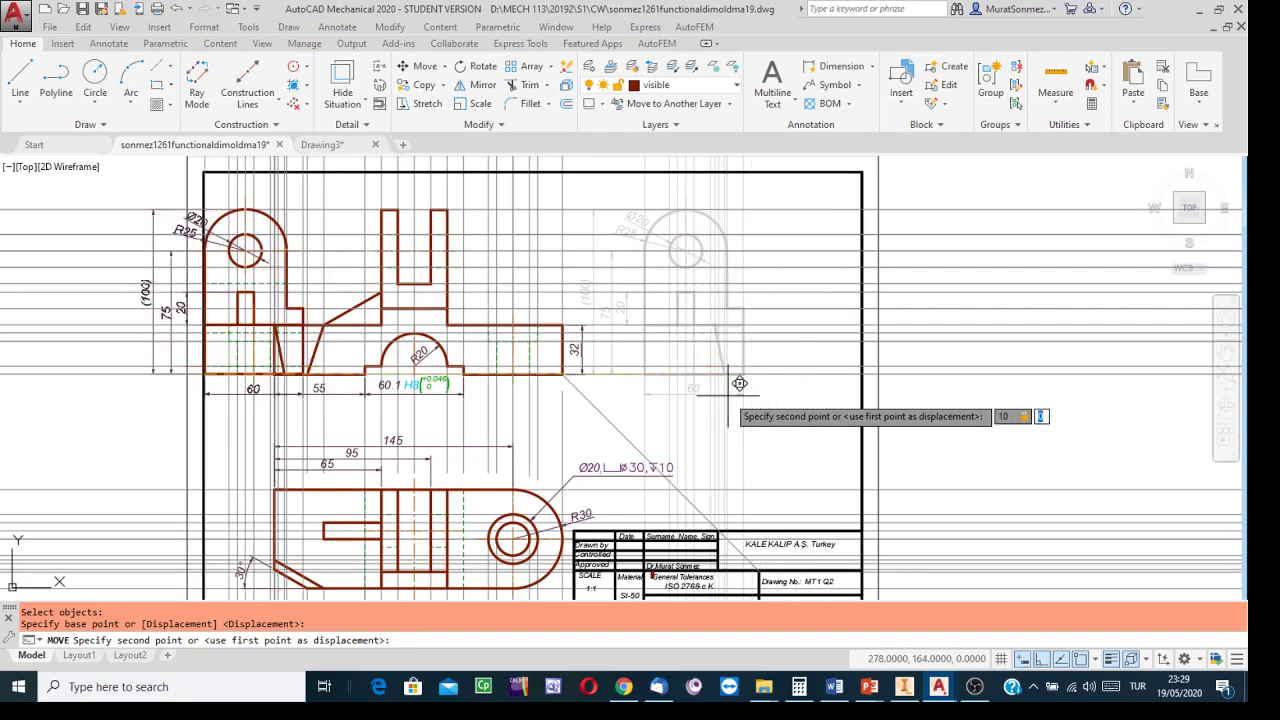
text(0)
key(Return)
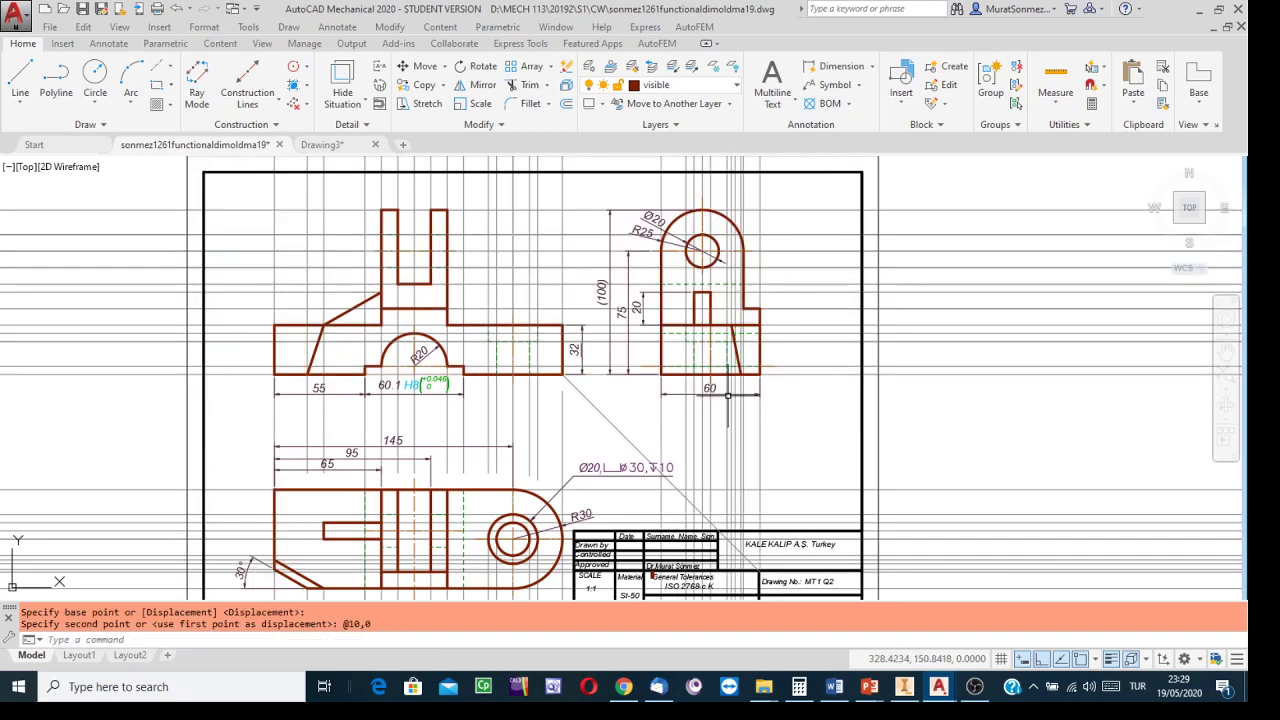
key(Escape)
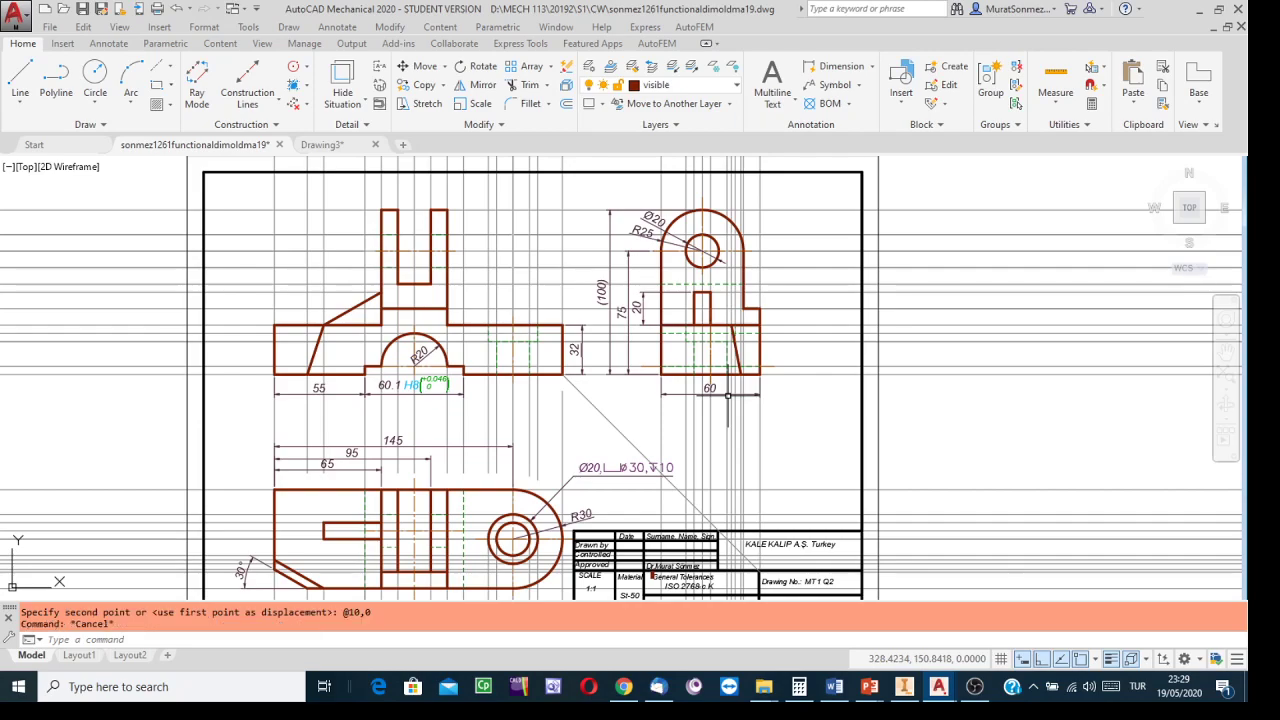
Turn off the Transfer Lines layer to hide the projection lines between the views
click(736, 85)
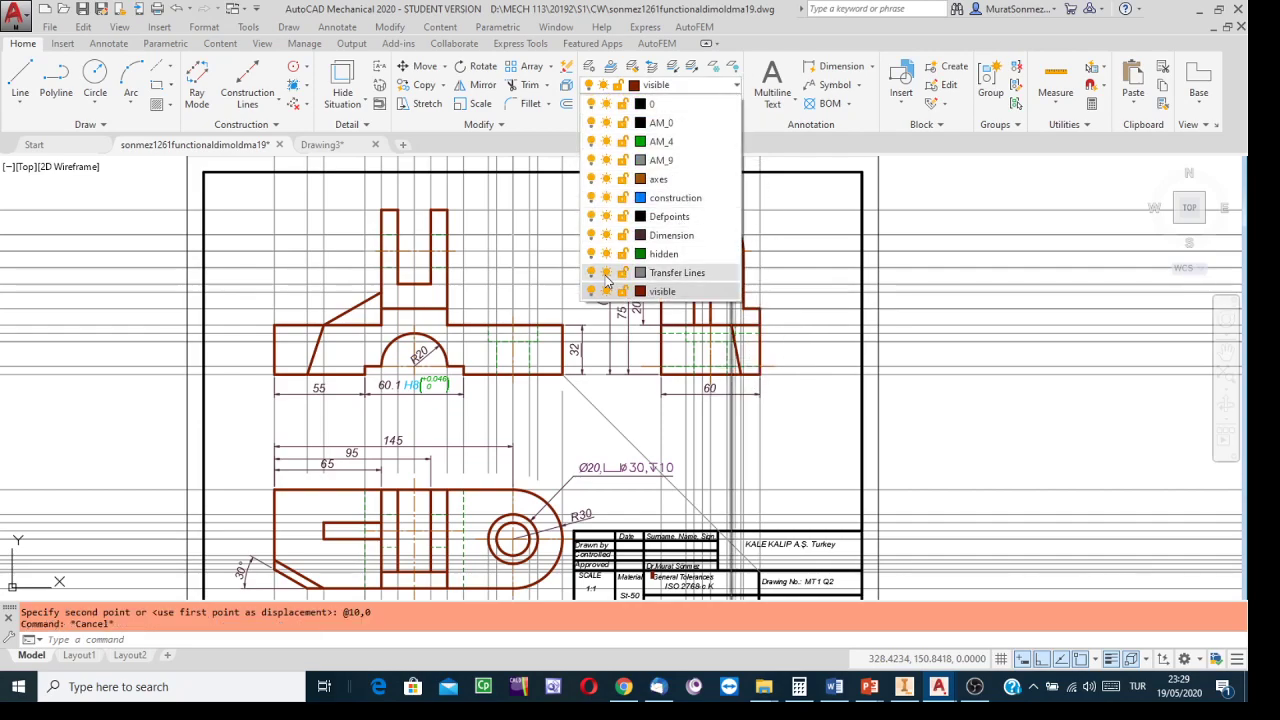
click(591, 273)
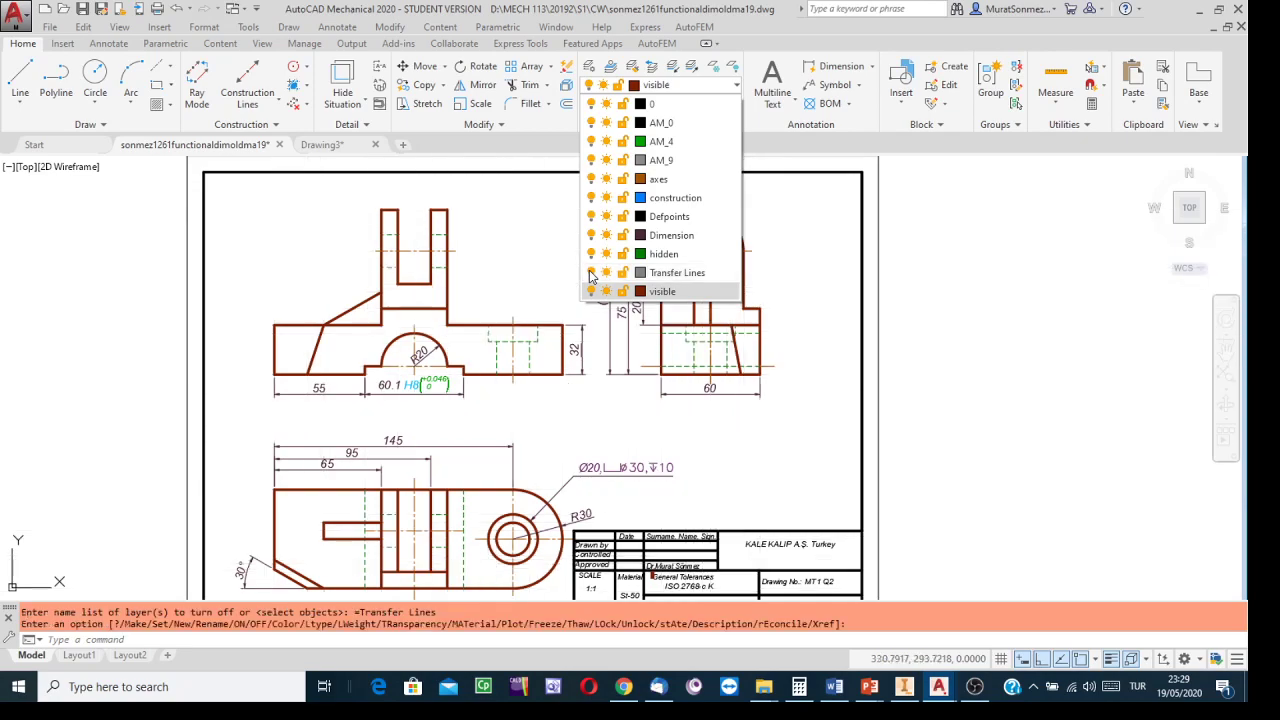
click(838, 385)
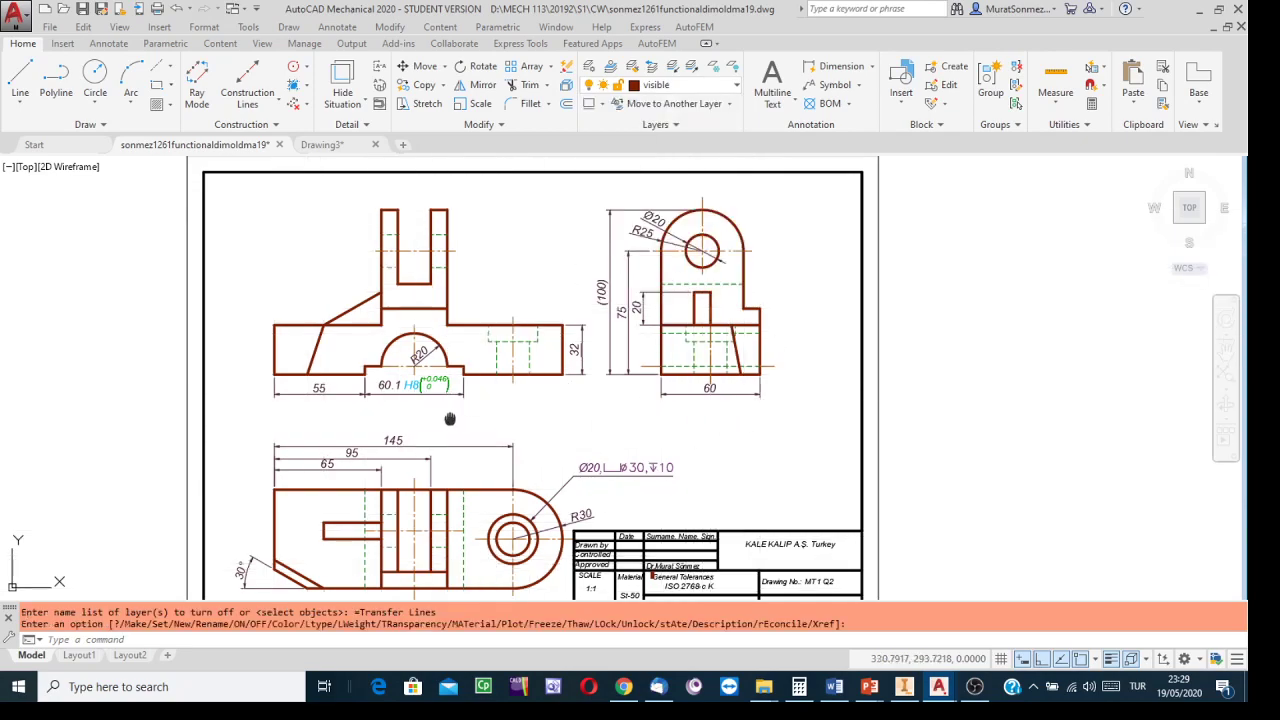
Add a horizontal power dimension for the front view's overall length below the 55 dimension, marked as a reference dimension in parentheses
middle_drag(450, 418, 517, 361)
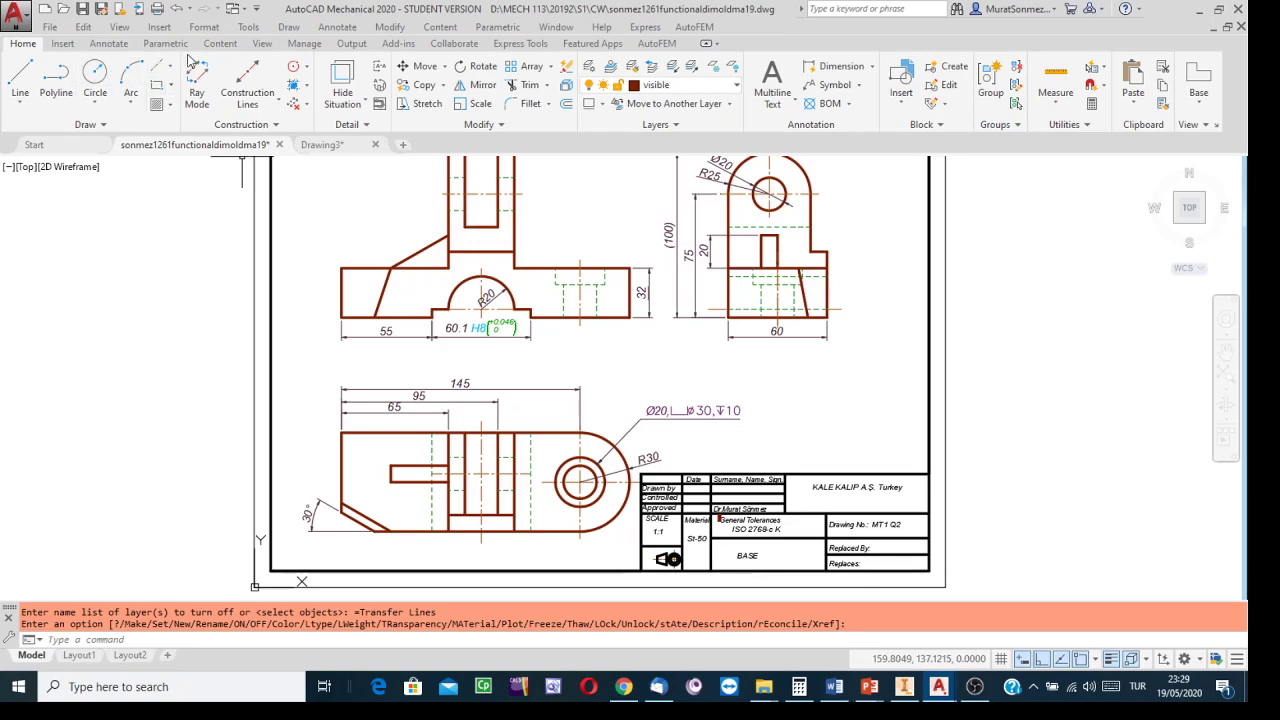
click(109, 44)
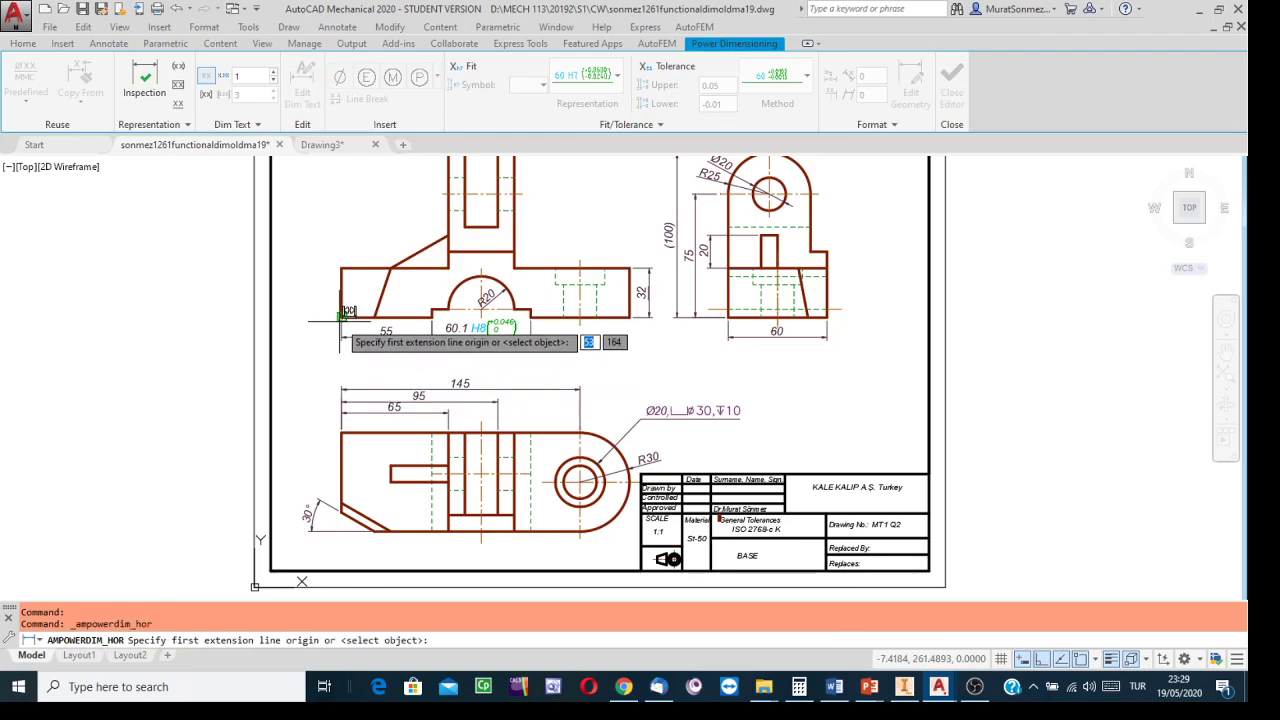
click(342, 314)
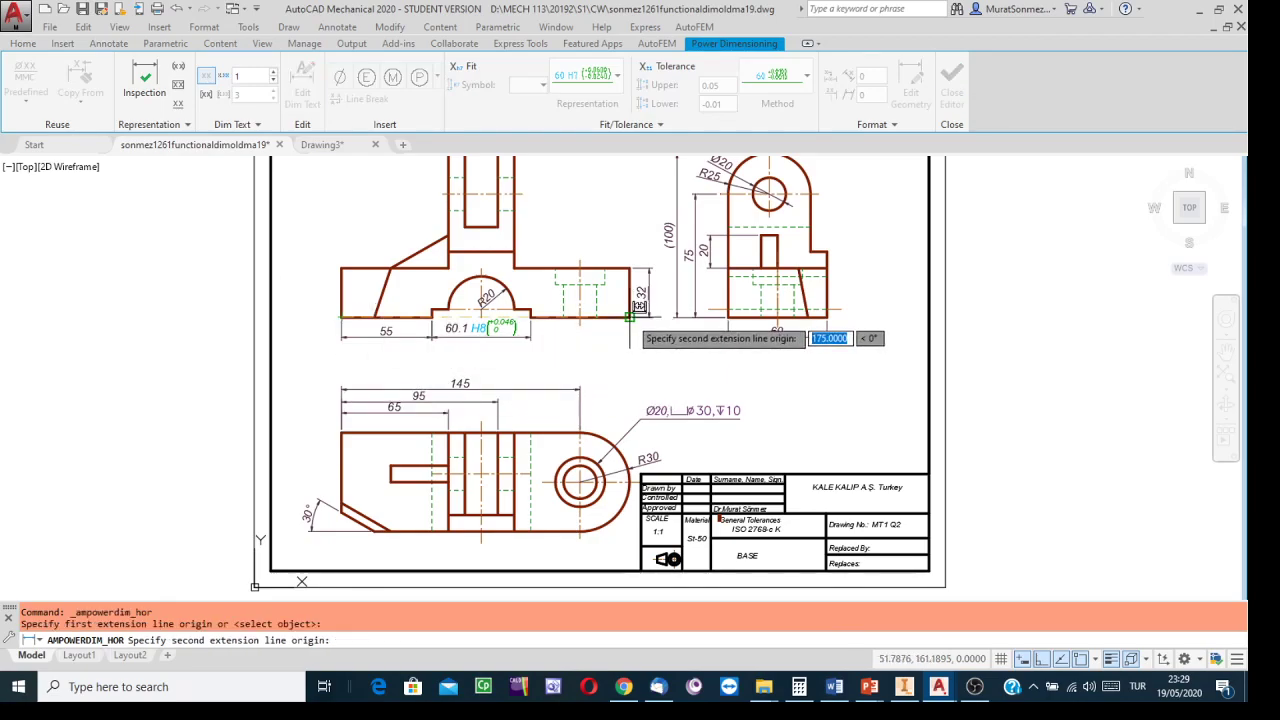
click(629, 316)
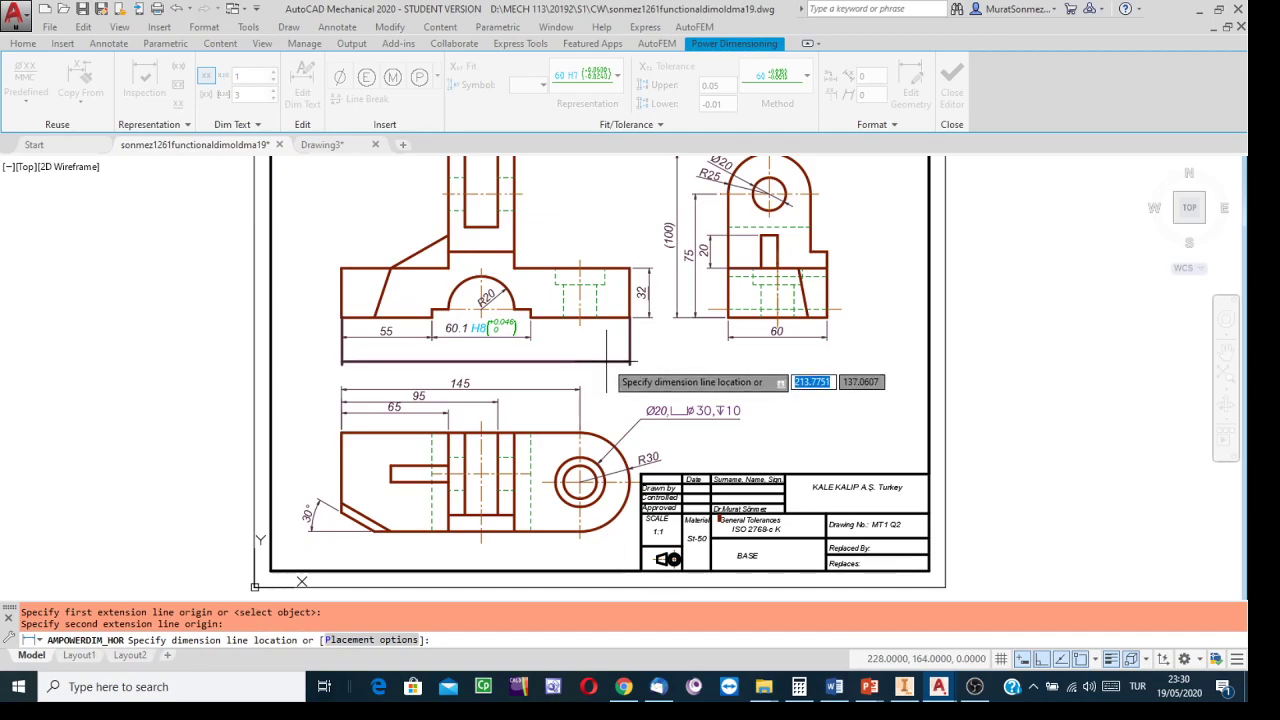
click(606, 362)
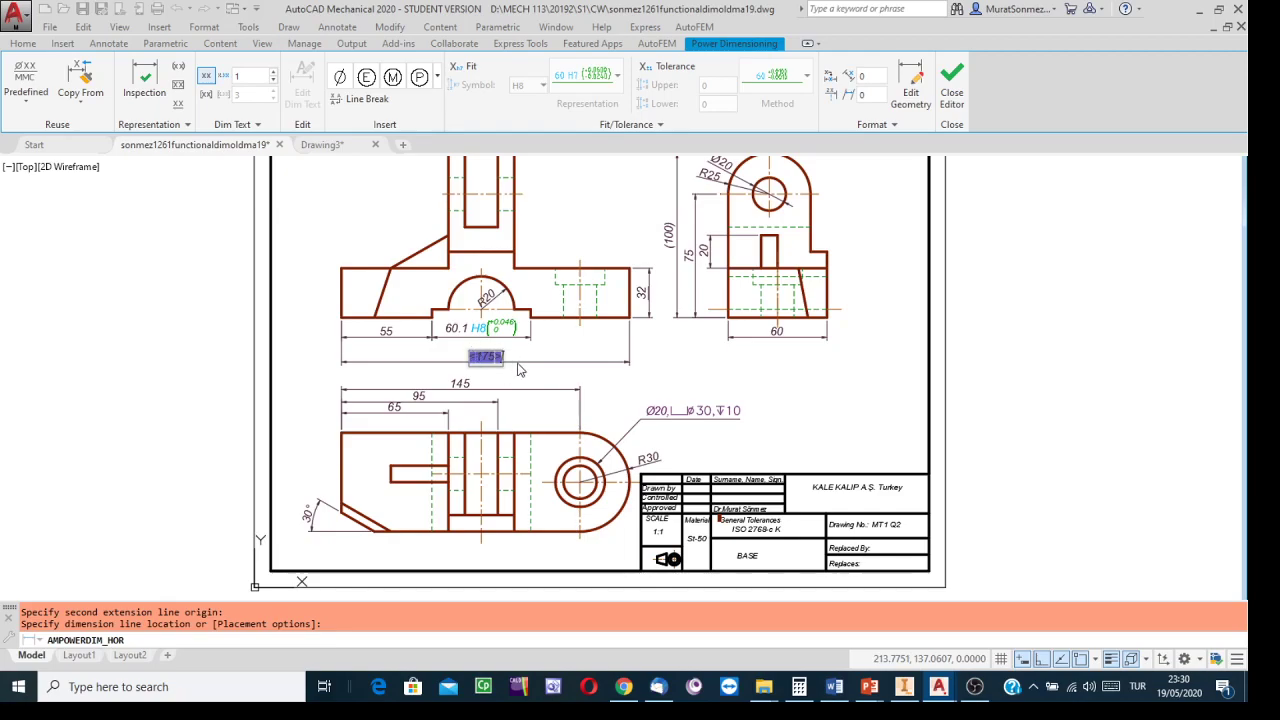
click(179, 70)
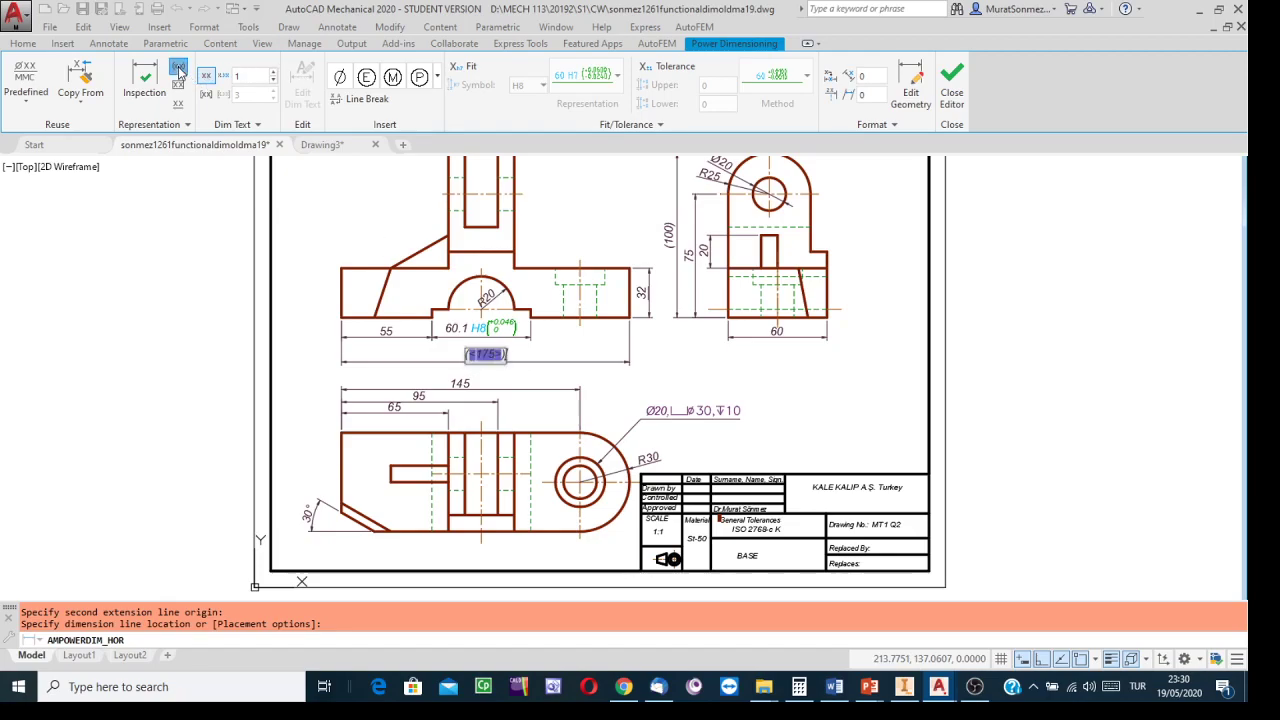
click(952, 85)
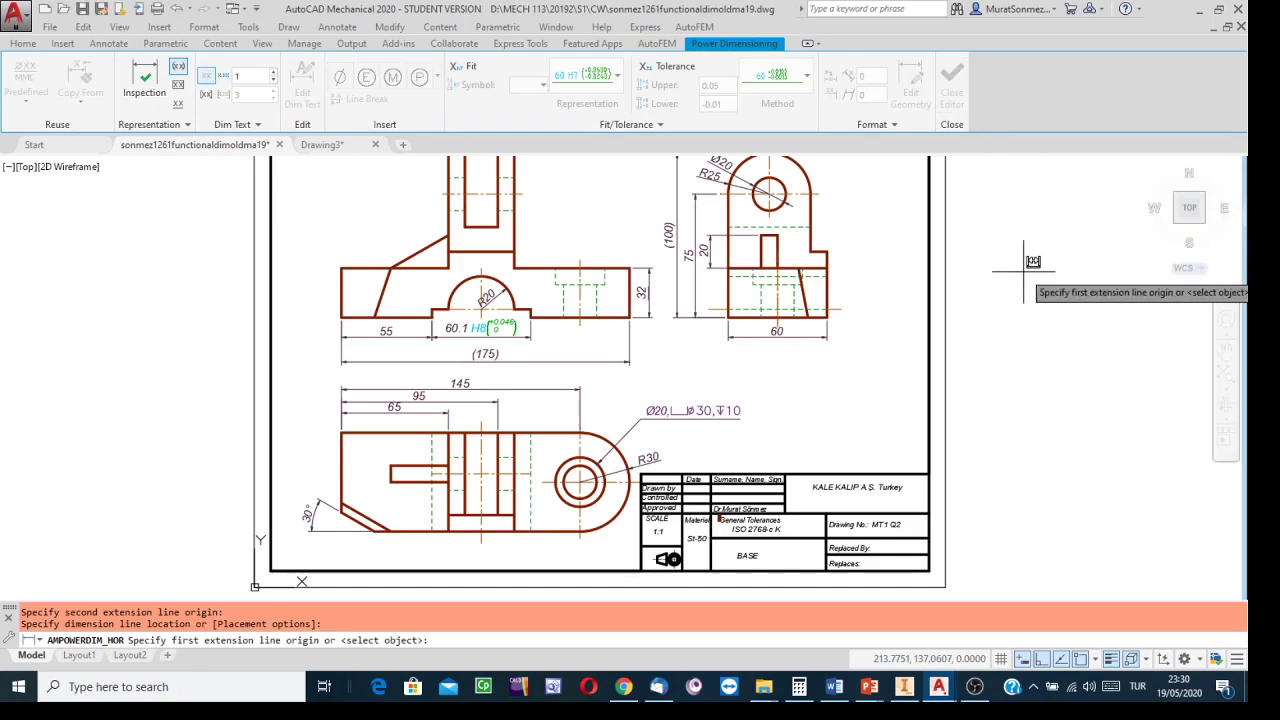
key(Escape)
Fit the whole drawing sheet in view to review the finished BASE drawing
scroll(1025, 272, up, 2)
scroll(1023, 280, down, 4)
mouse_move(1023, 286)
middle_down()
mouse_move(983, 311)
mouse_move(900, 314)
middle_up()
scroll(980, 309, up, 1)
scroll(974, 308, down, 1)
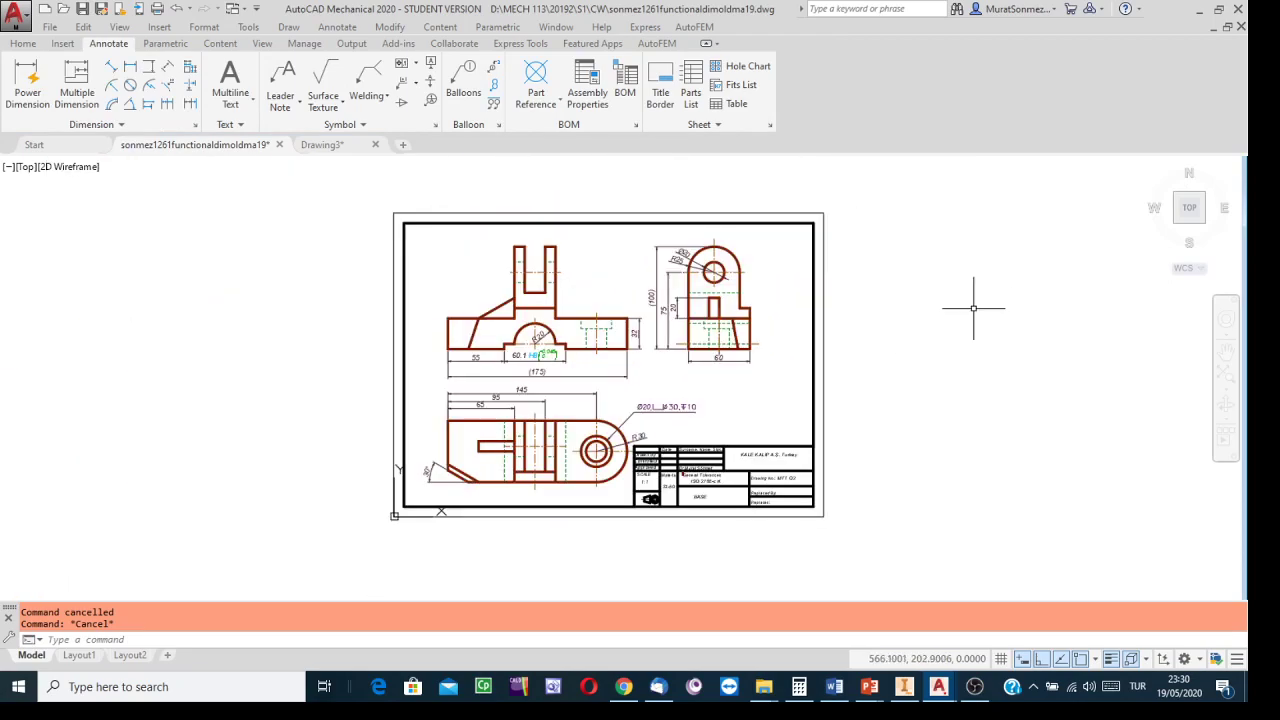
click(1225, 375)
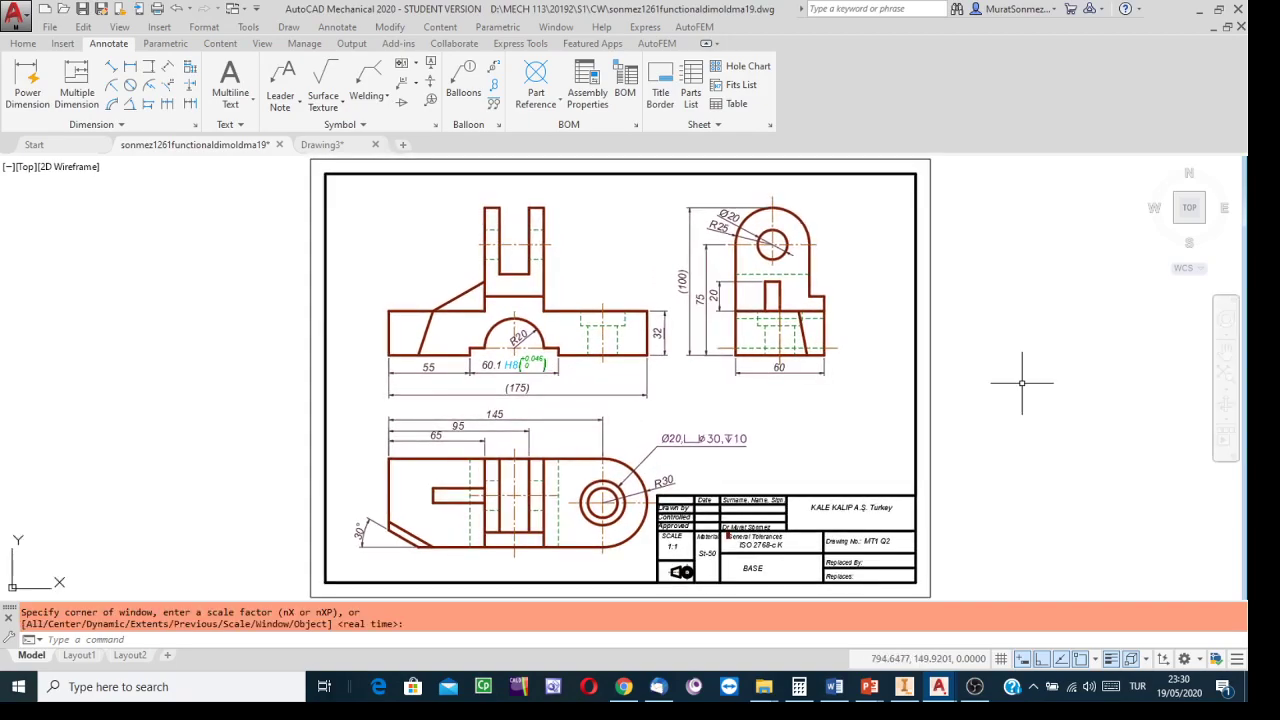
Switch to OBS and make the Video Capture Device source visible in Scene 2
click(975, 686)
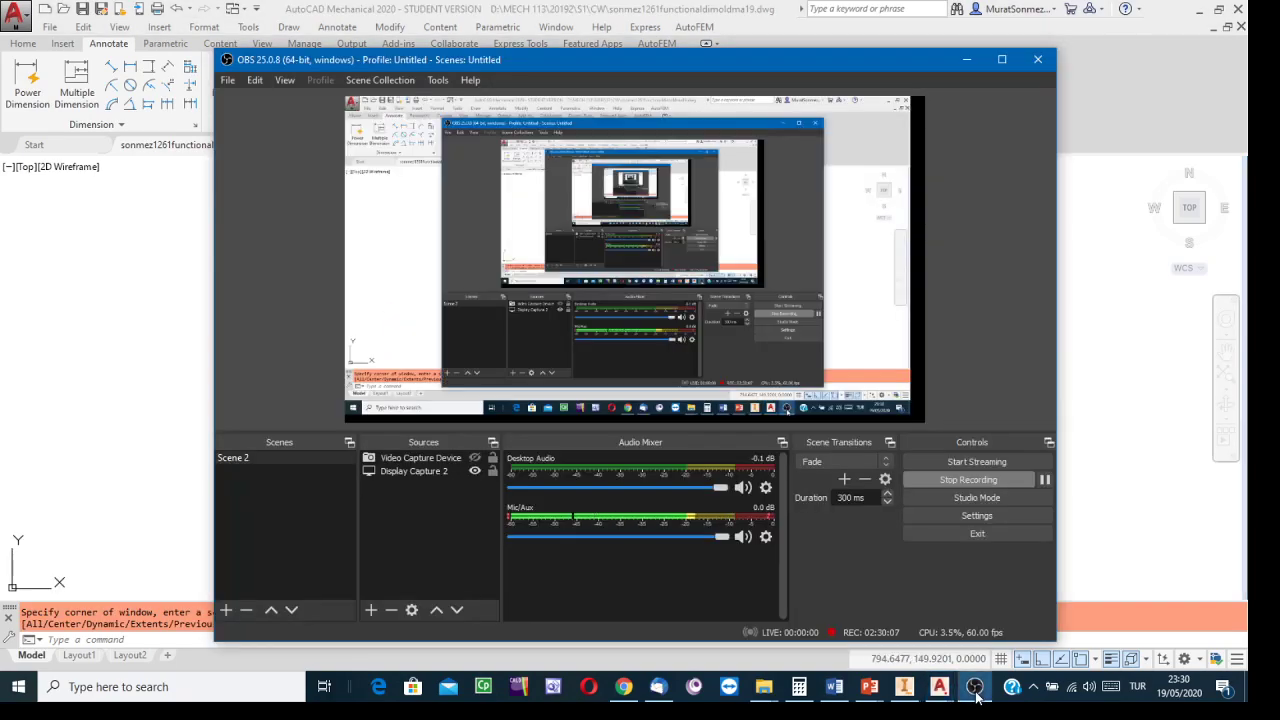
click(474, 457)
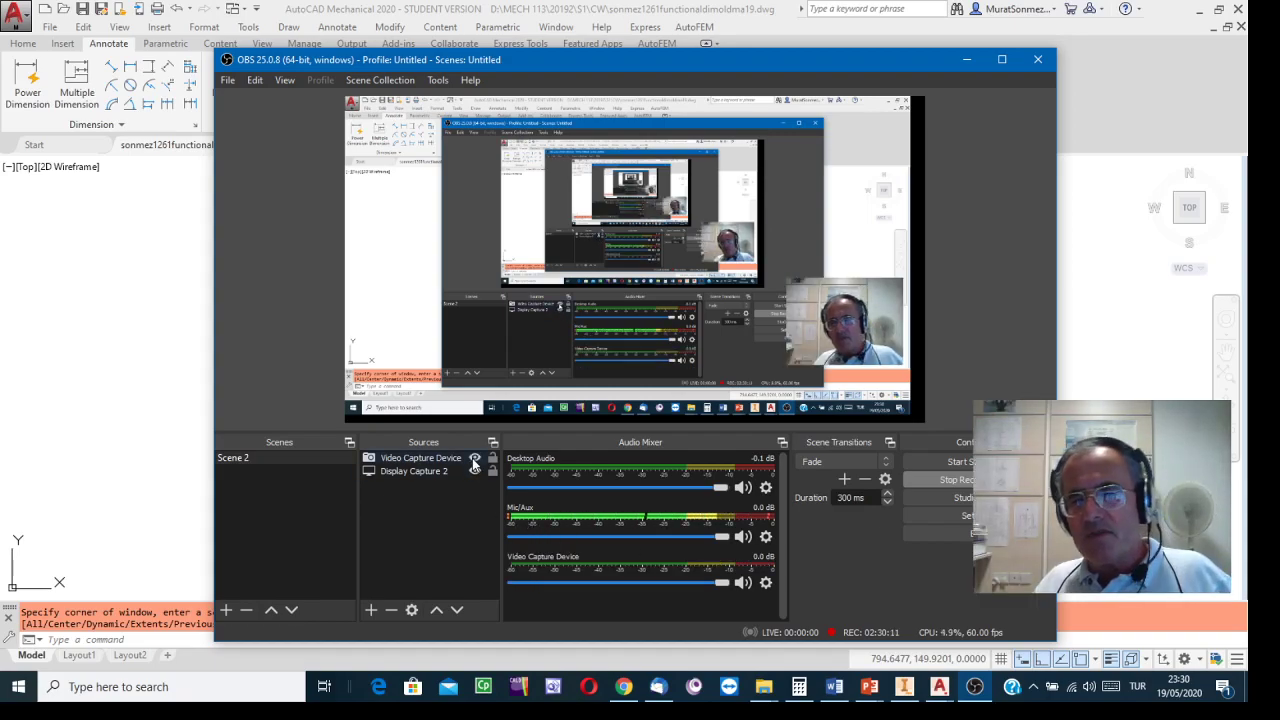